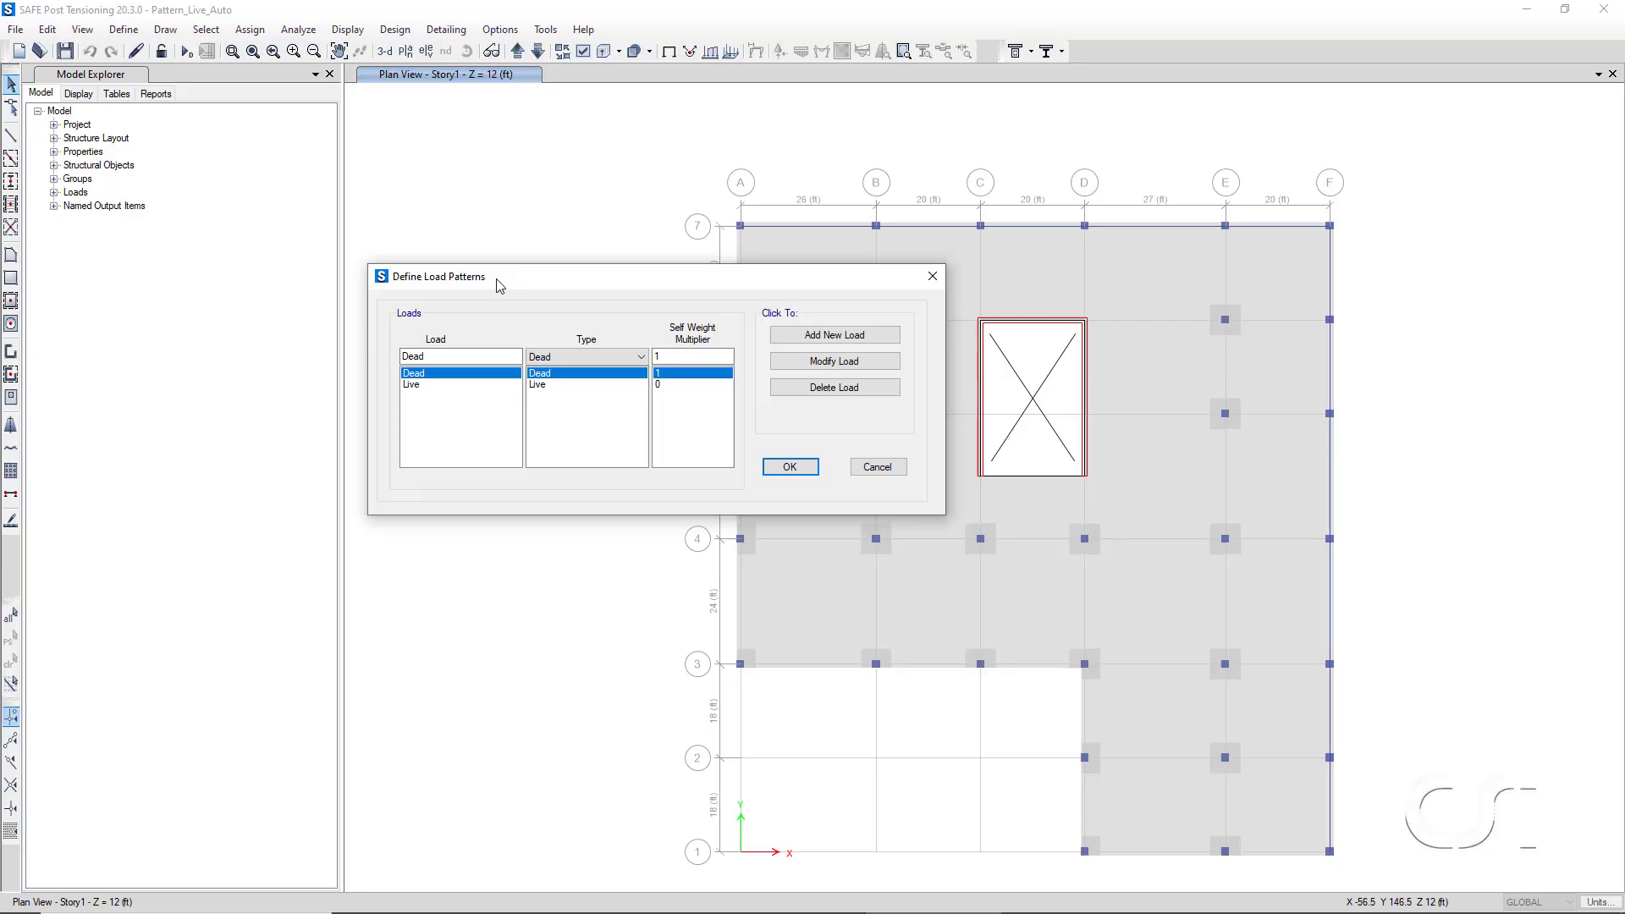
Add a load pattern named Pattern Live Auto with type Pattern Live - Auto to the load pattern definitions.
{"action": "left_click", "coordinate": [544, 357]}
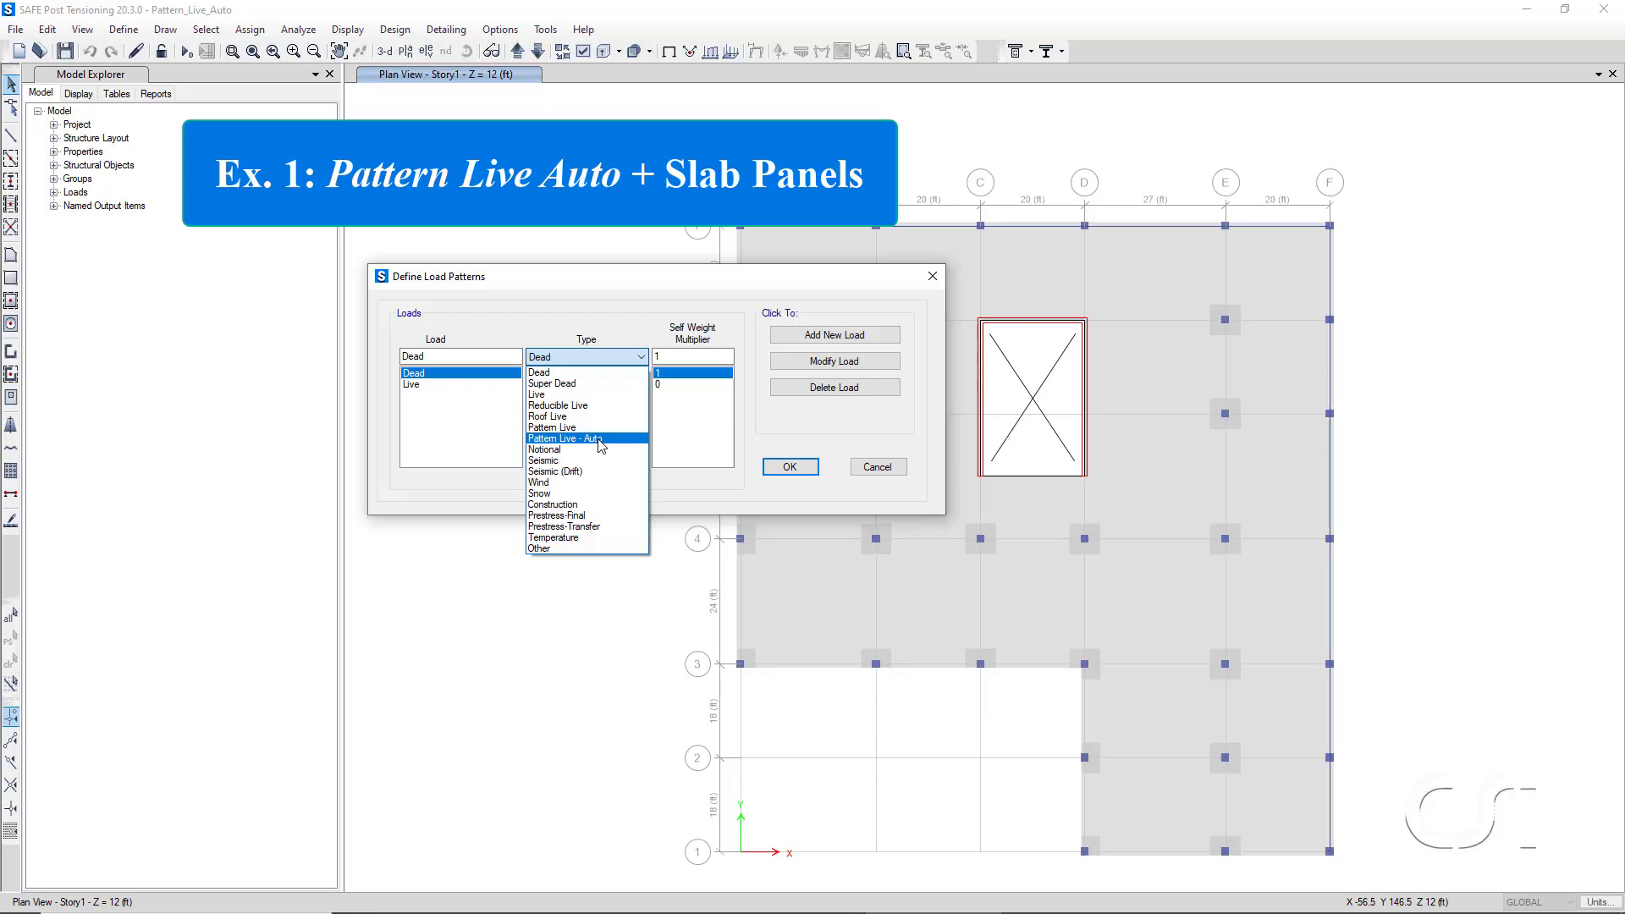
{"action": "left_click", "coordinate": [600, 439]}
{"action": "left_click_drag", "start_coordinate": [428, 356], "coordinate": [384, 364]}
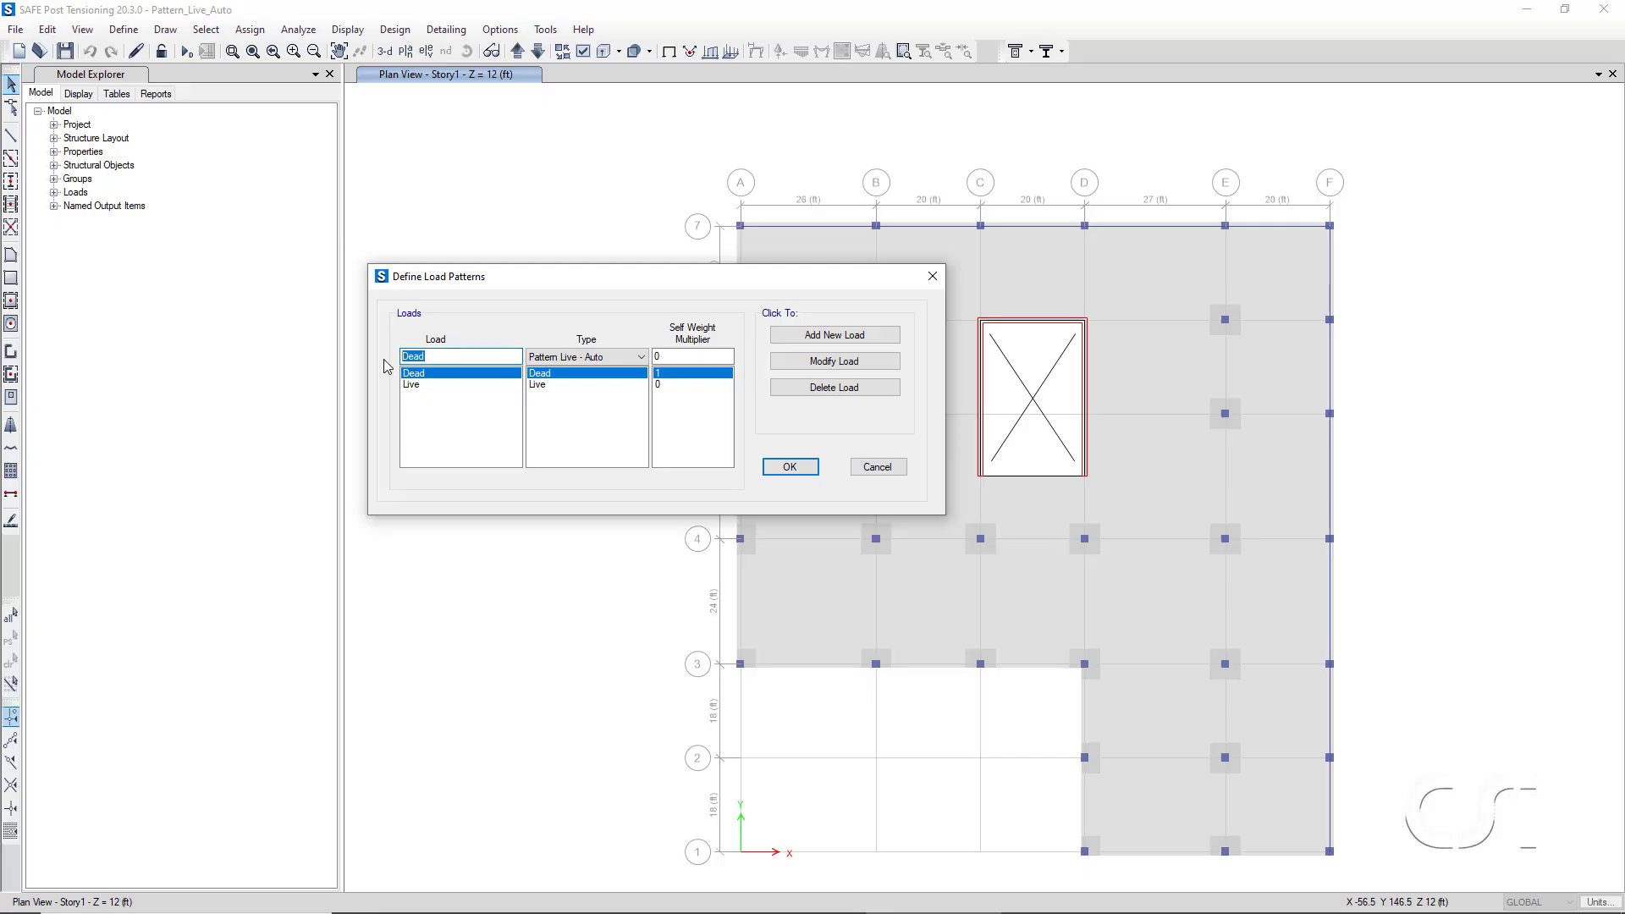
{"action": "type", "text": "Pattern Live Auto"}
{"action": "left_click", "coordinate": [845, 337]}
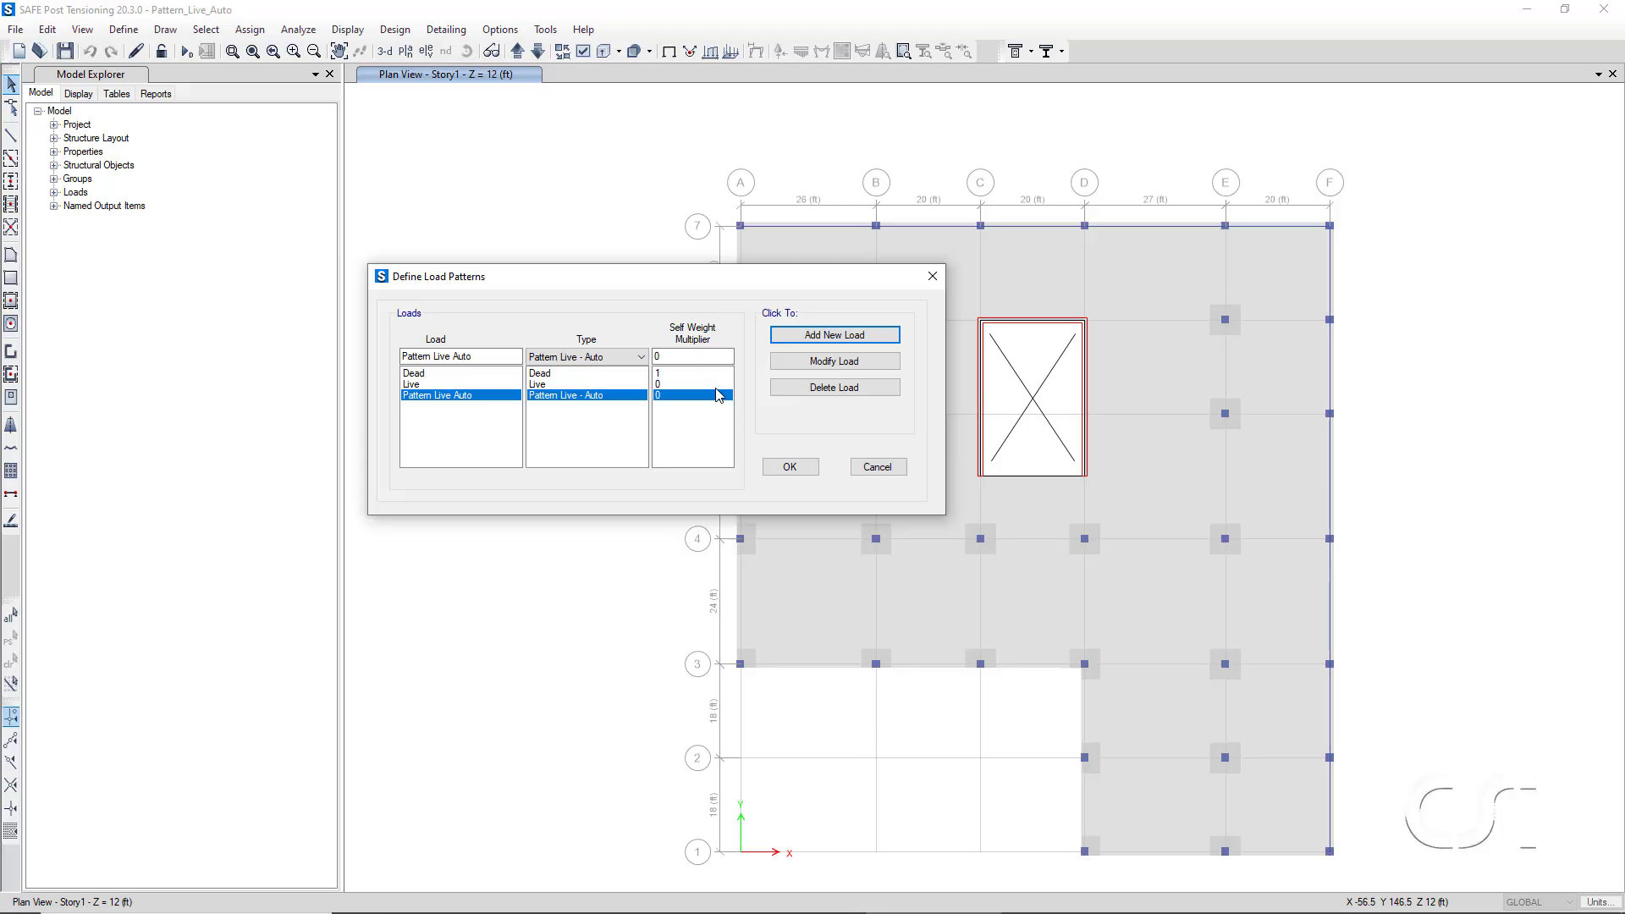
{"action": "left_click", "coordinate": [788, 468]}
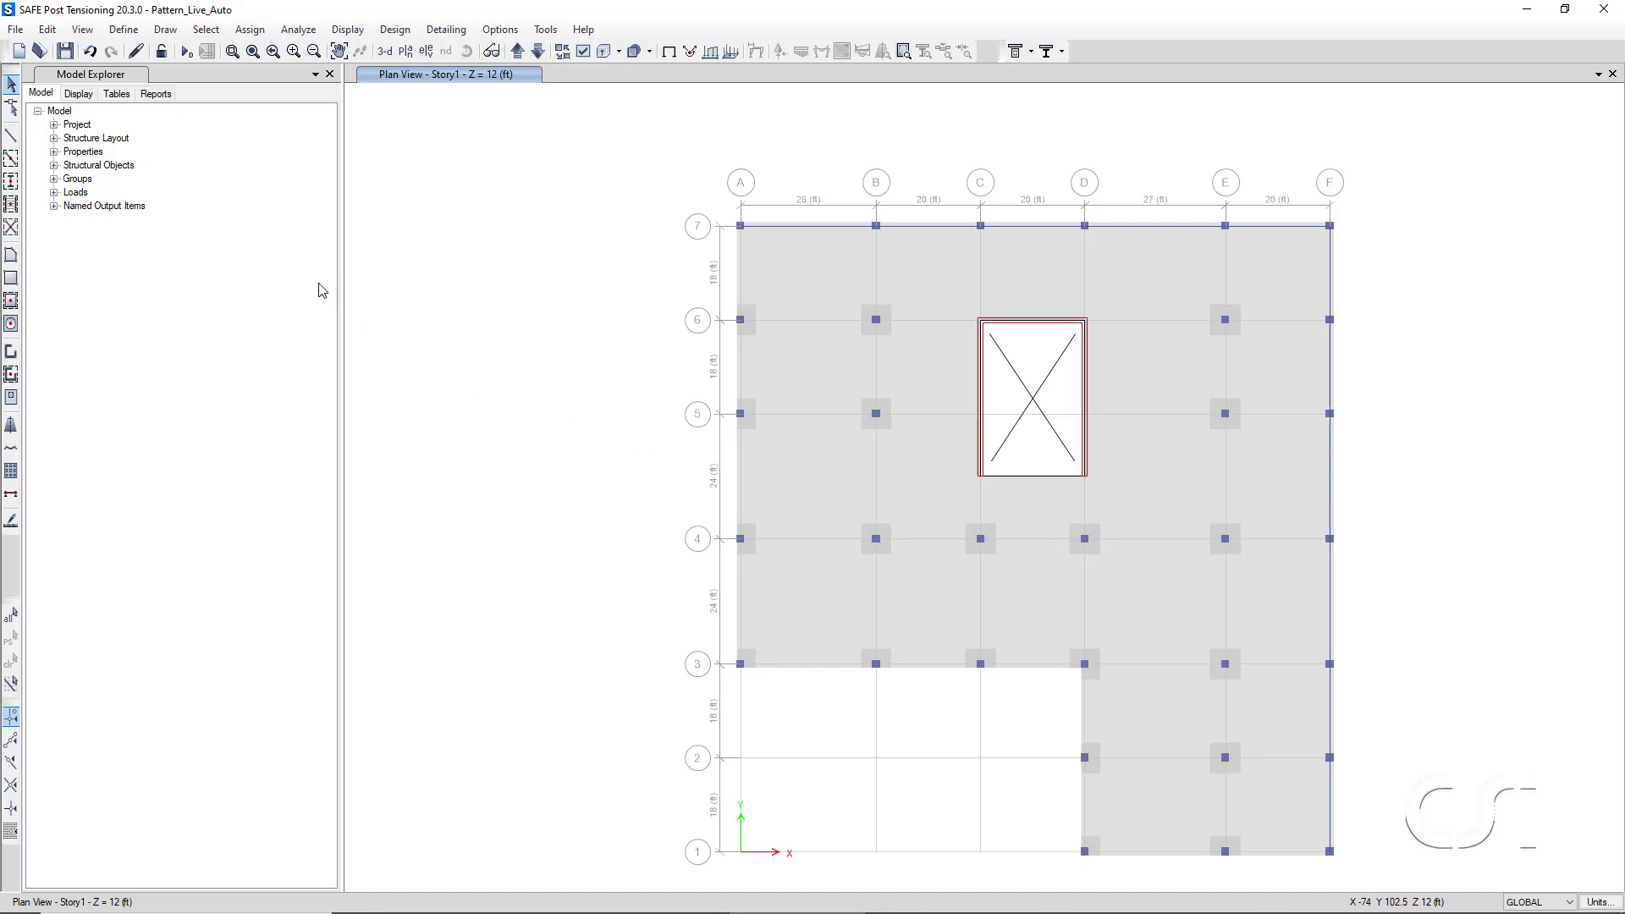
{"action": "left_click", "coordinate": [47, 30]}
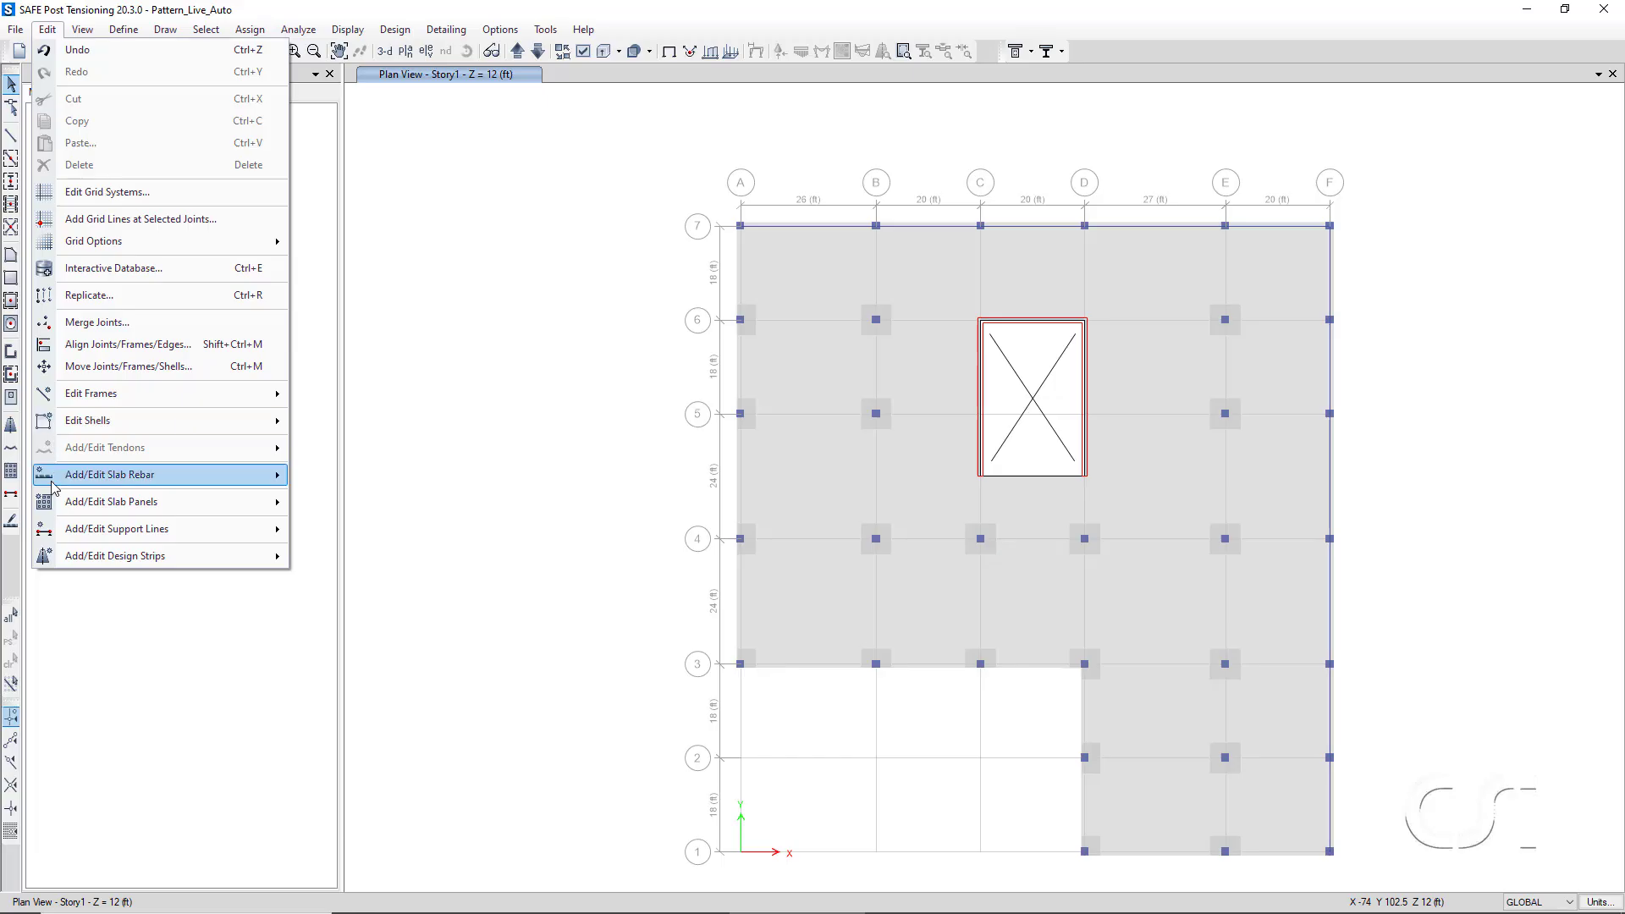
{"action": "mouse_move", "coordinate": [59, 505]}
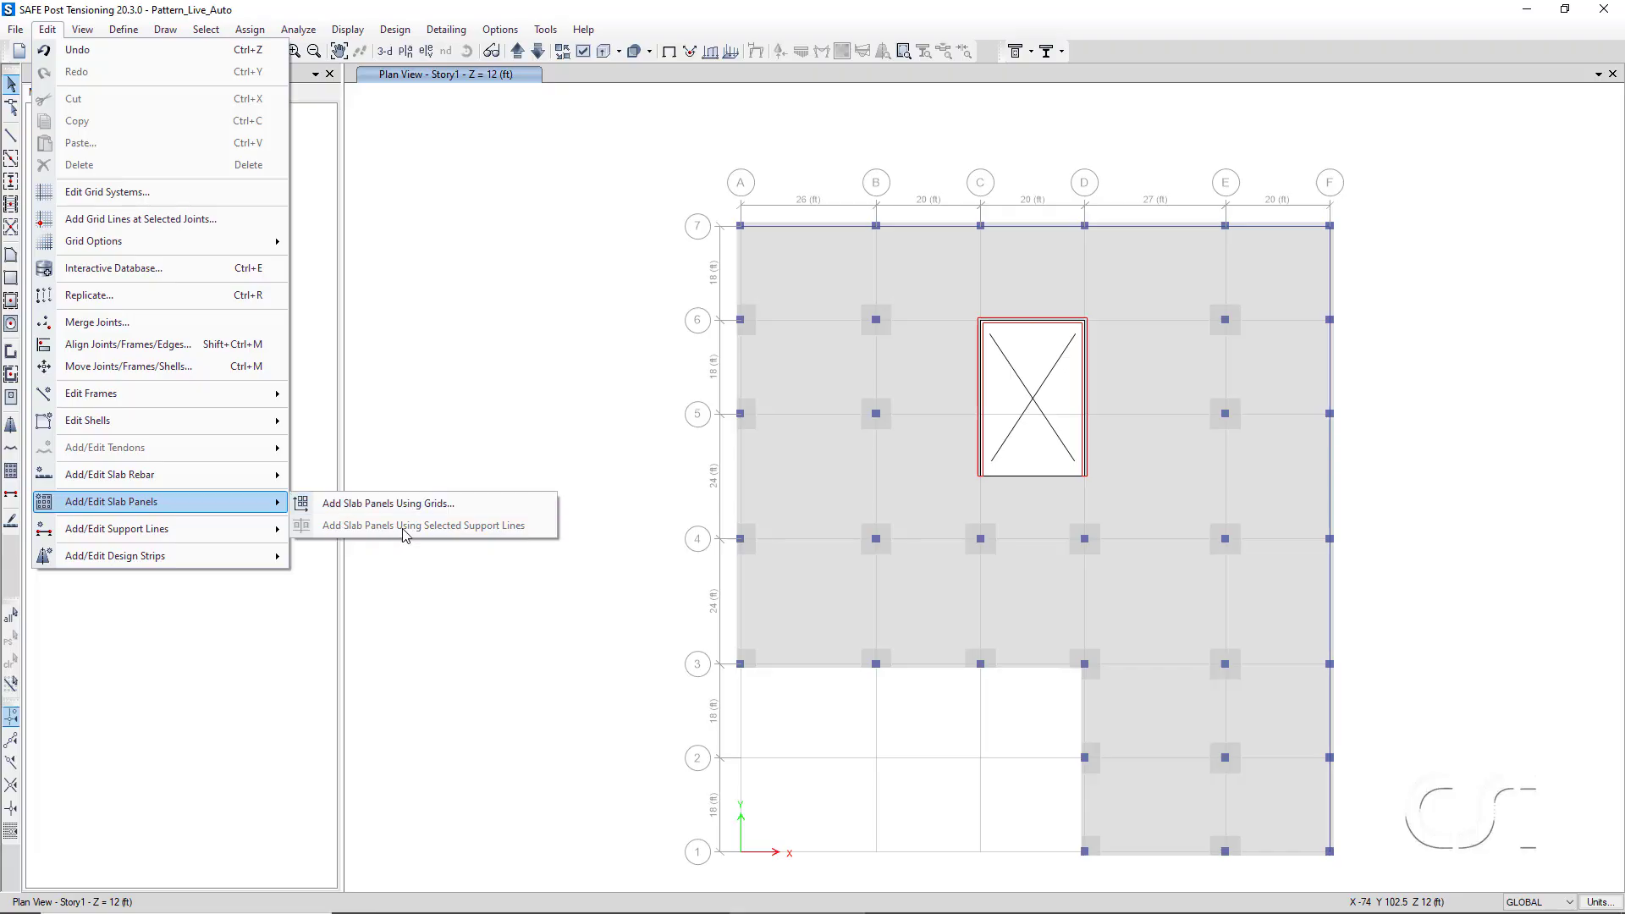
{"action": "left_click", "coordinate": [165, 33]}
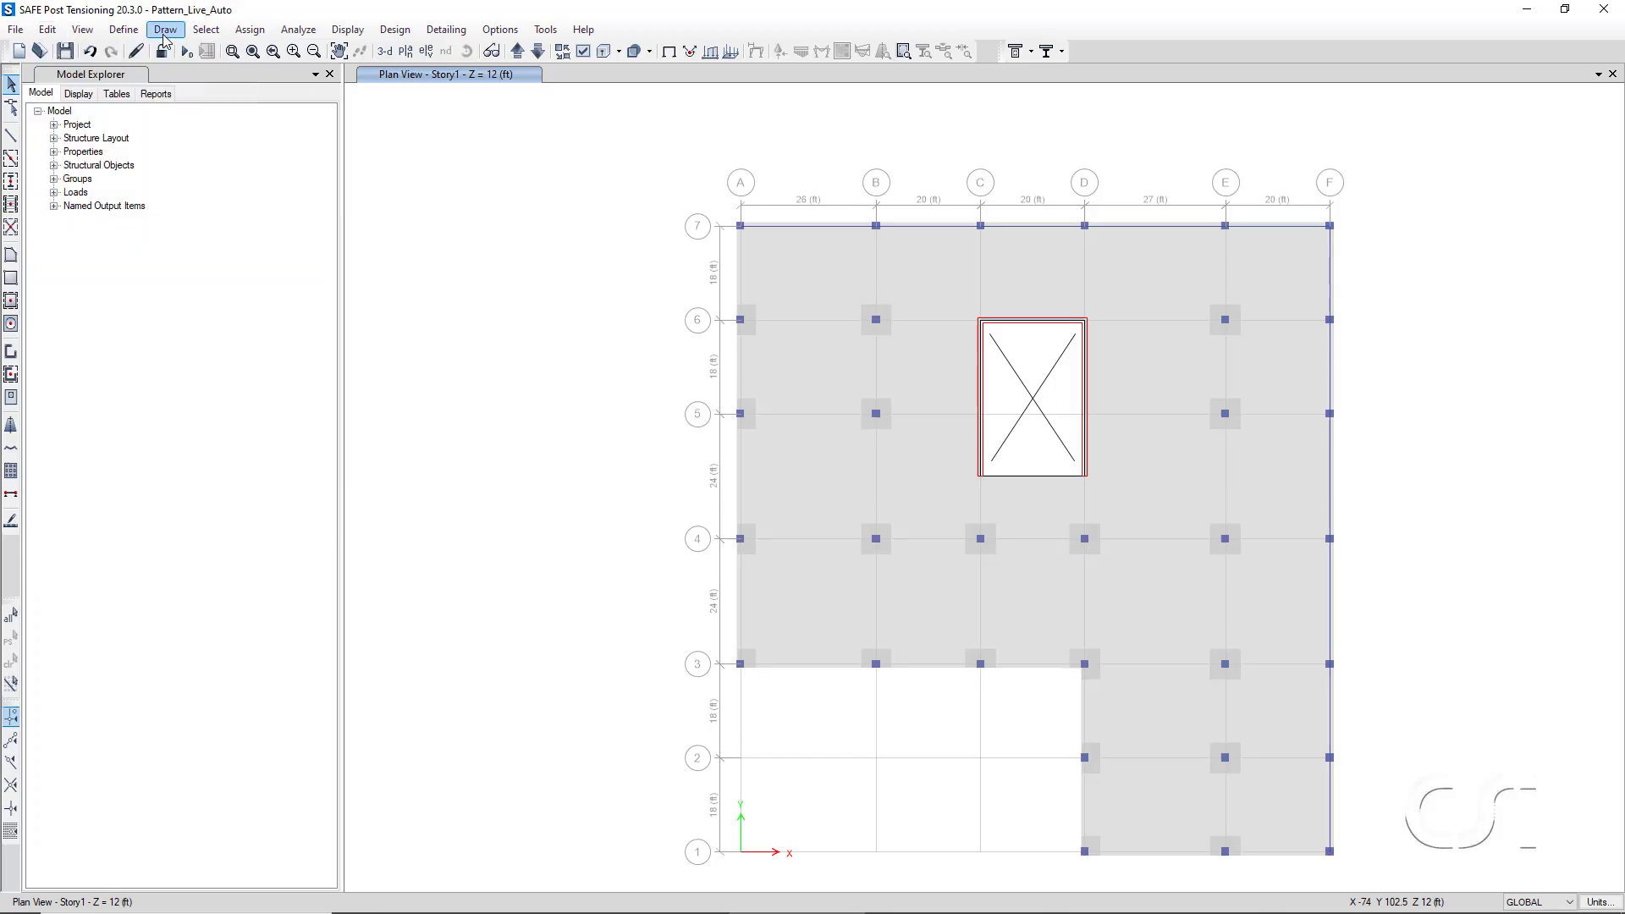
{"action": "left_click", "coordinate": [165, 37]}
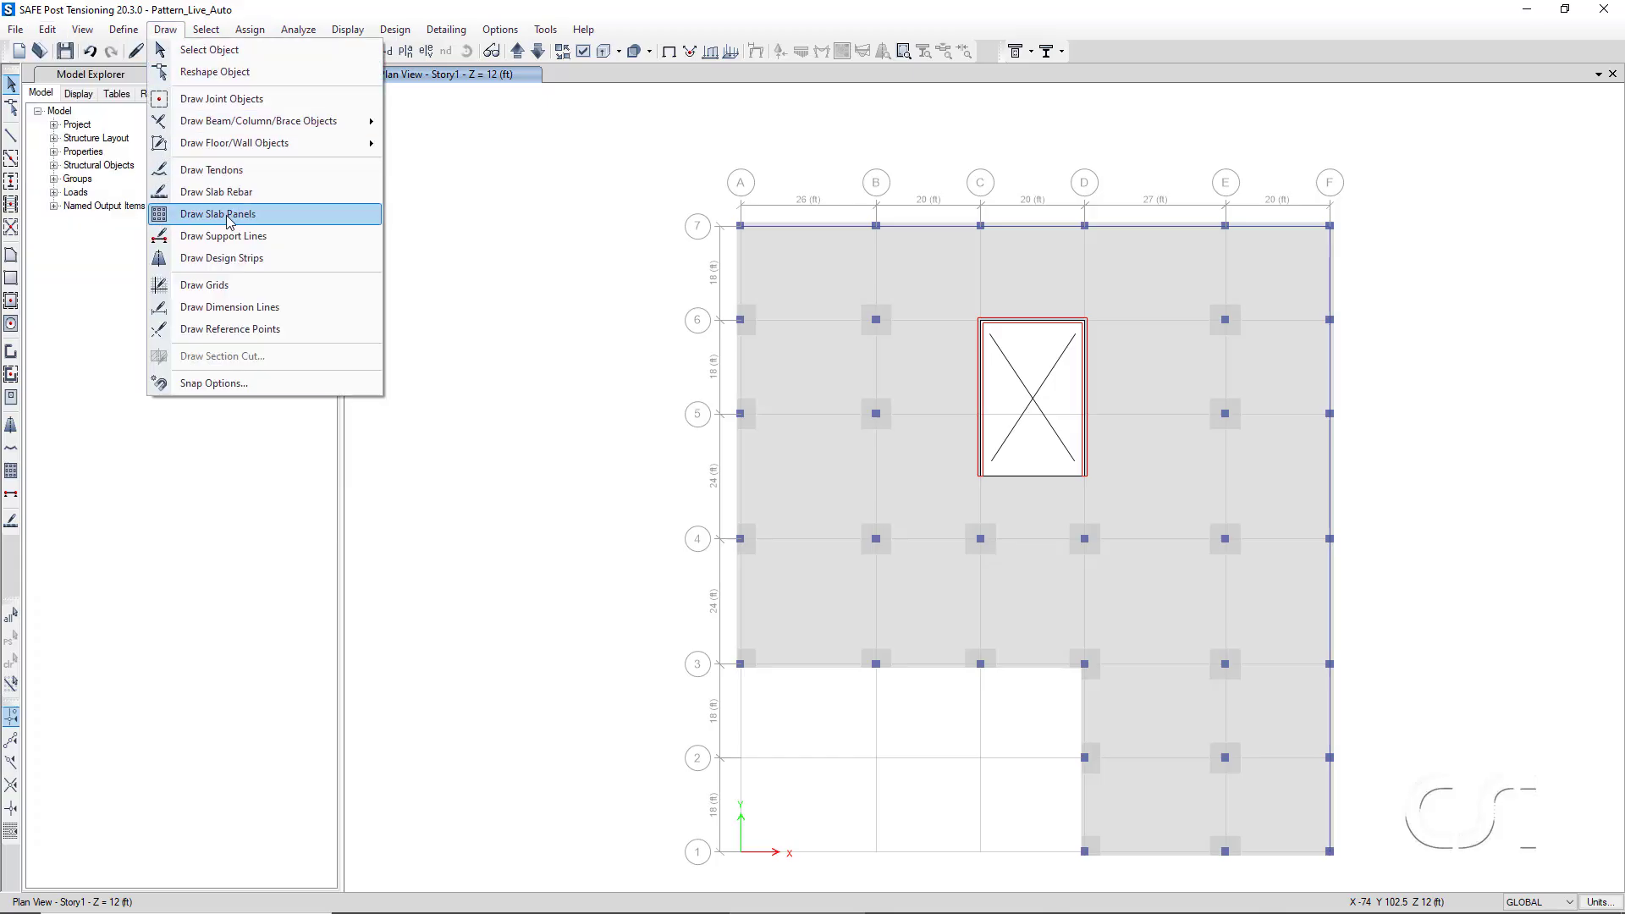
Add slab panels across the whole plan using the GLOBAL grid system.
{"action": "left_click", "coordinate": [48, 30]}
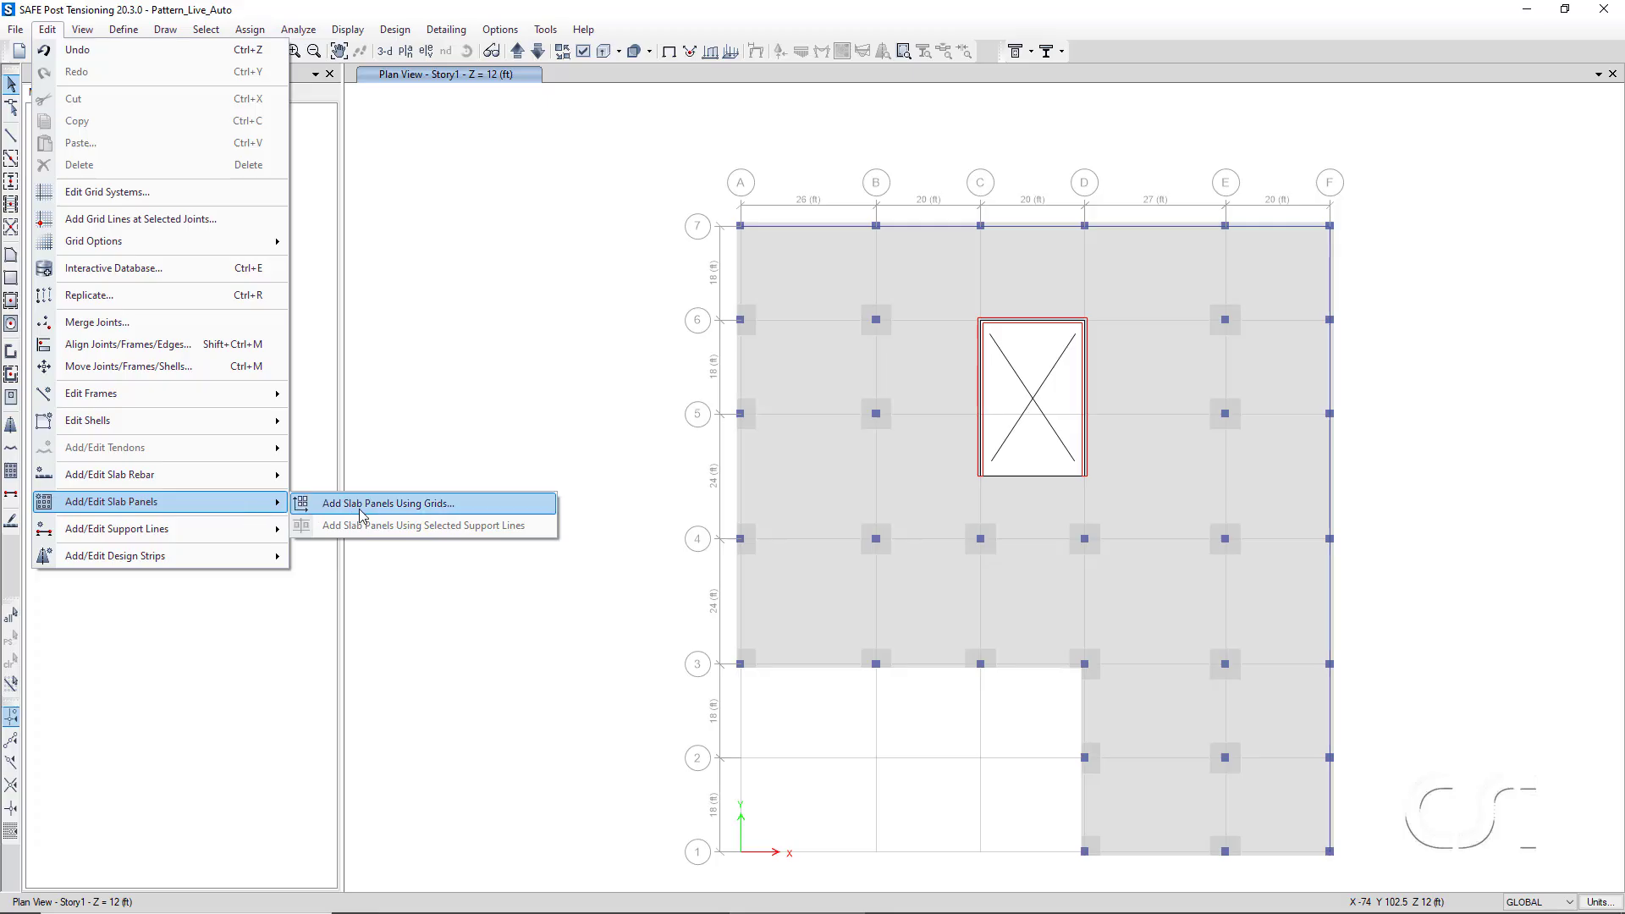
{"action": "left_click", "coordinate": [369, 511]}
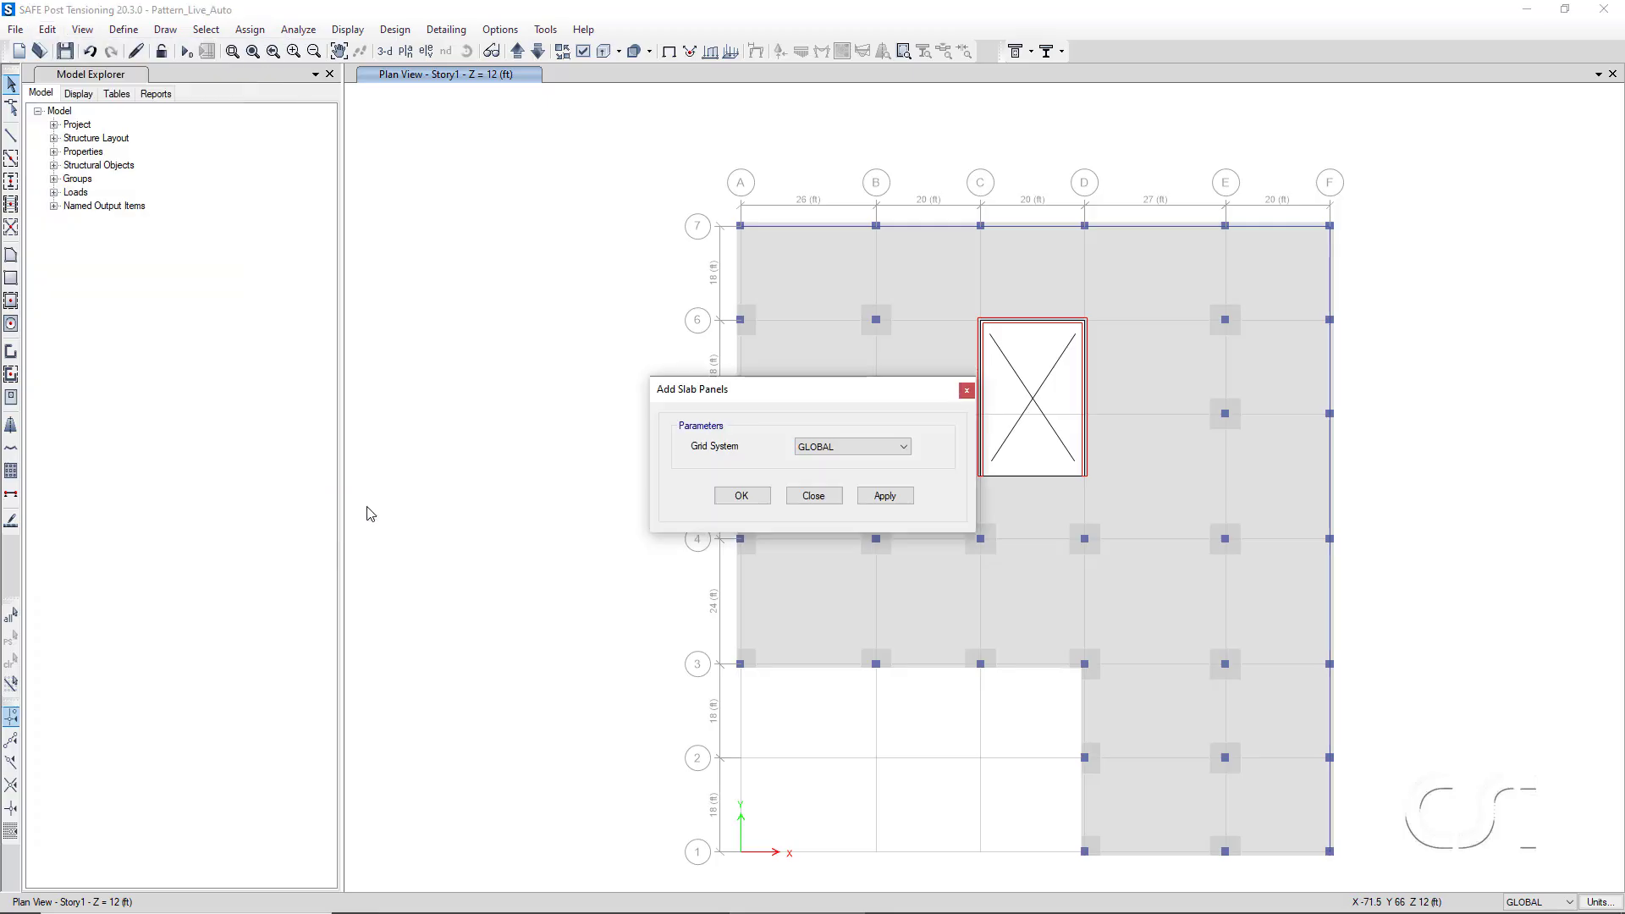
{"action": "left_click", "coordinate": [741, 496]}
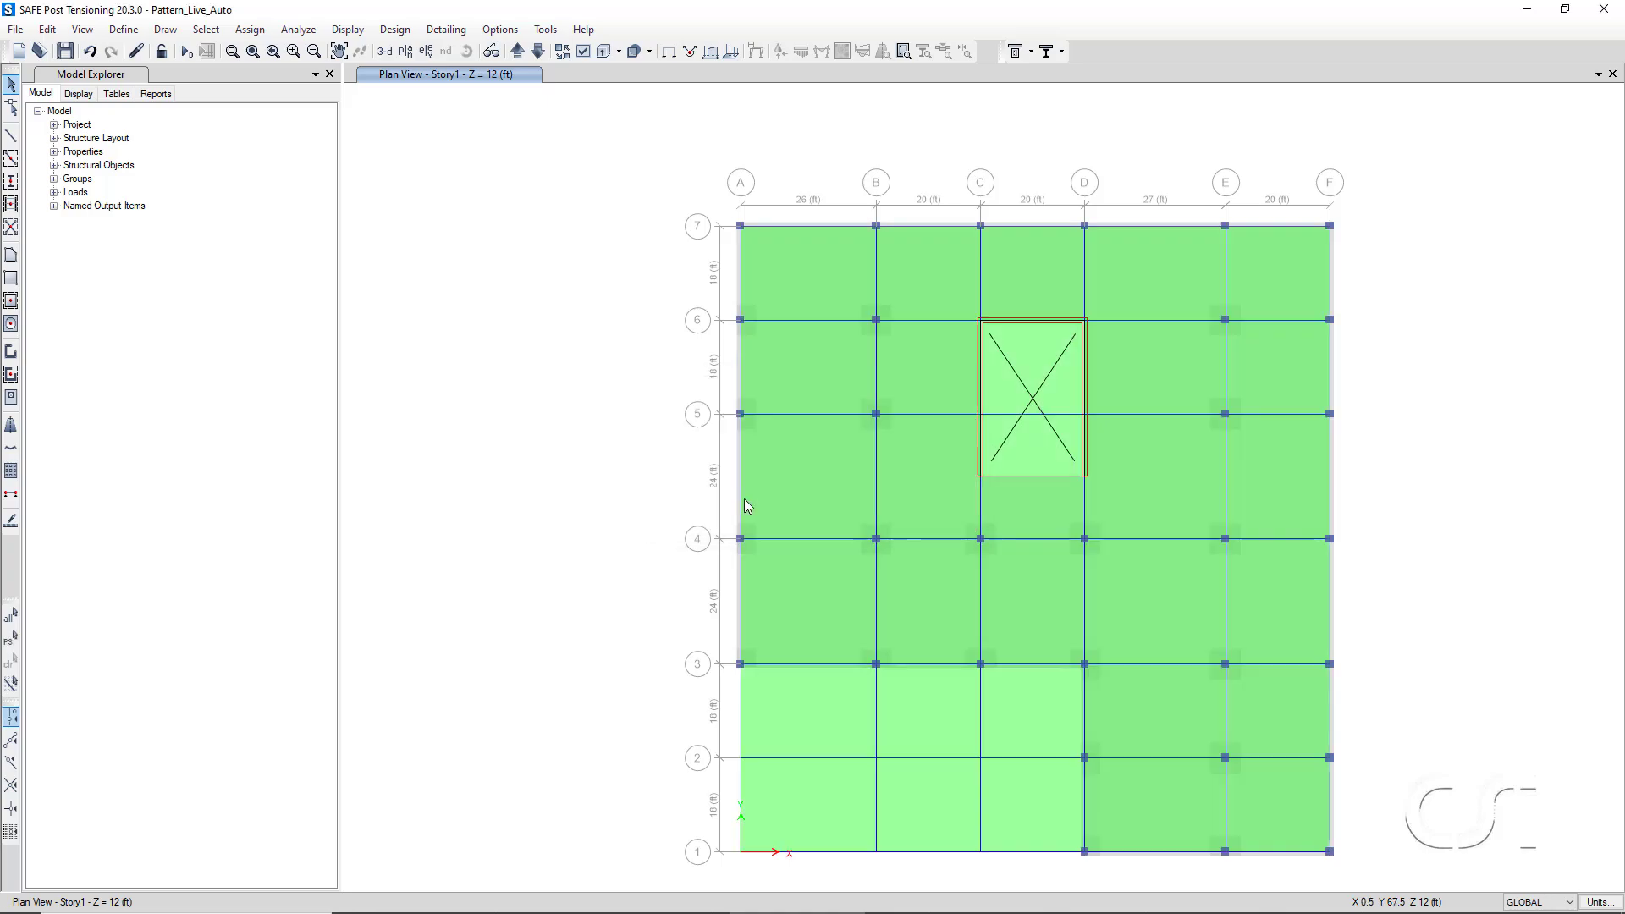
Turn on the Object Shrink effect in the plan view's display options.
{"action": "left_click", "coordinate": [583, 53]}
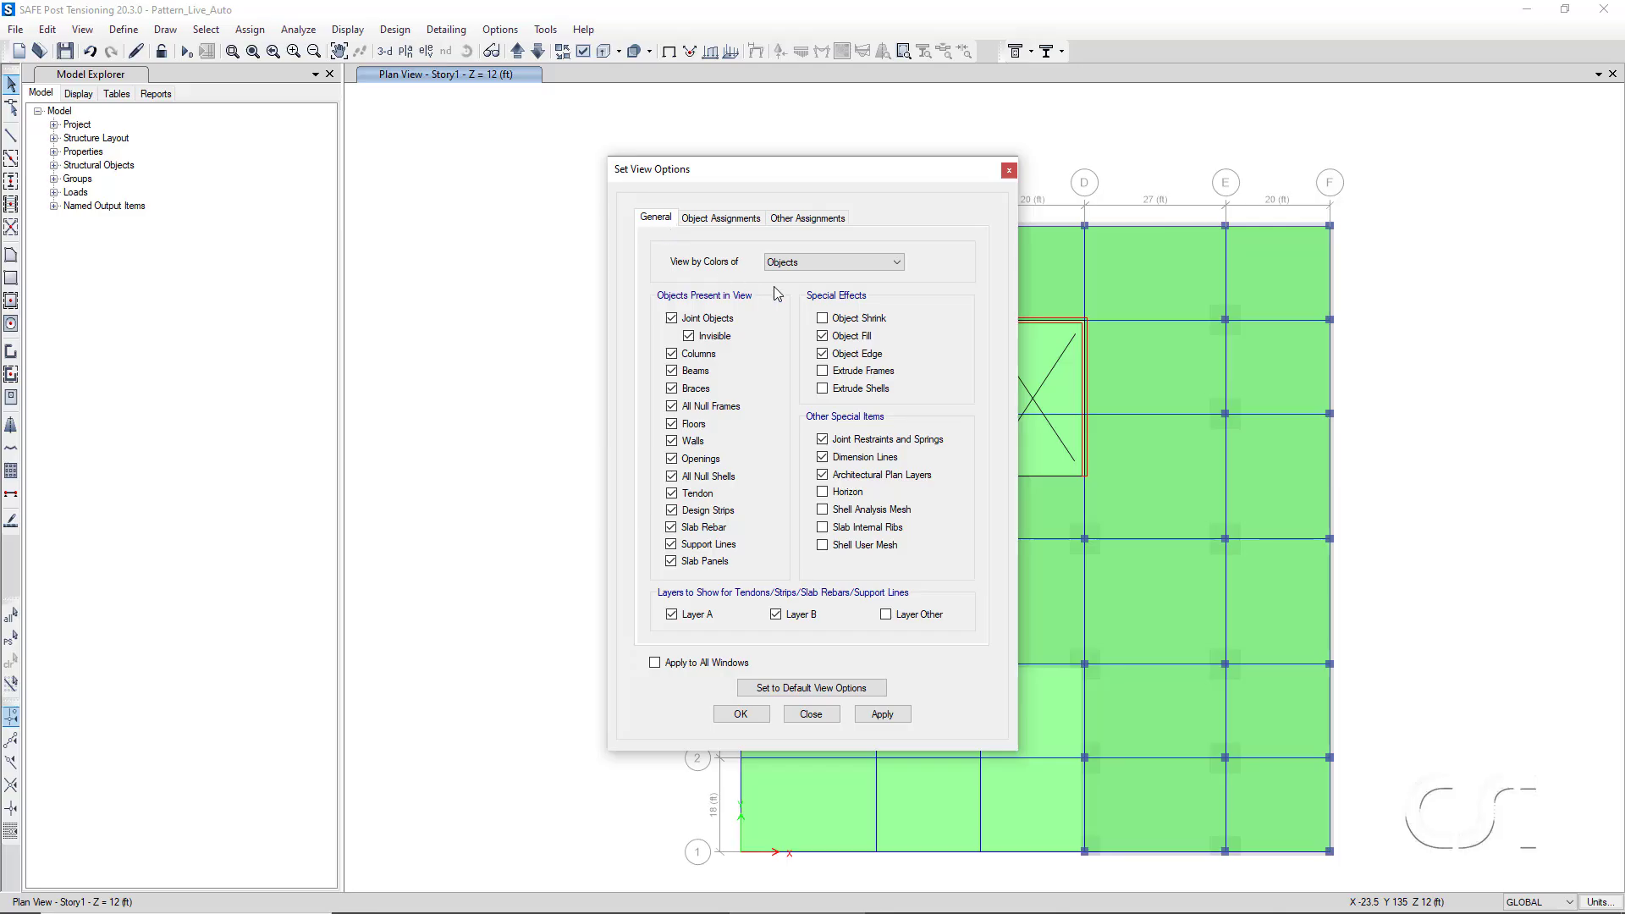
{"action": "left_click", "coordinate": [823, 318]}
{"action": "left_click", "coordinate": [741, 713]}
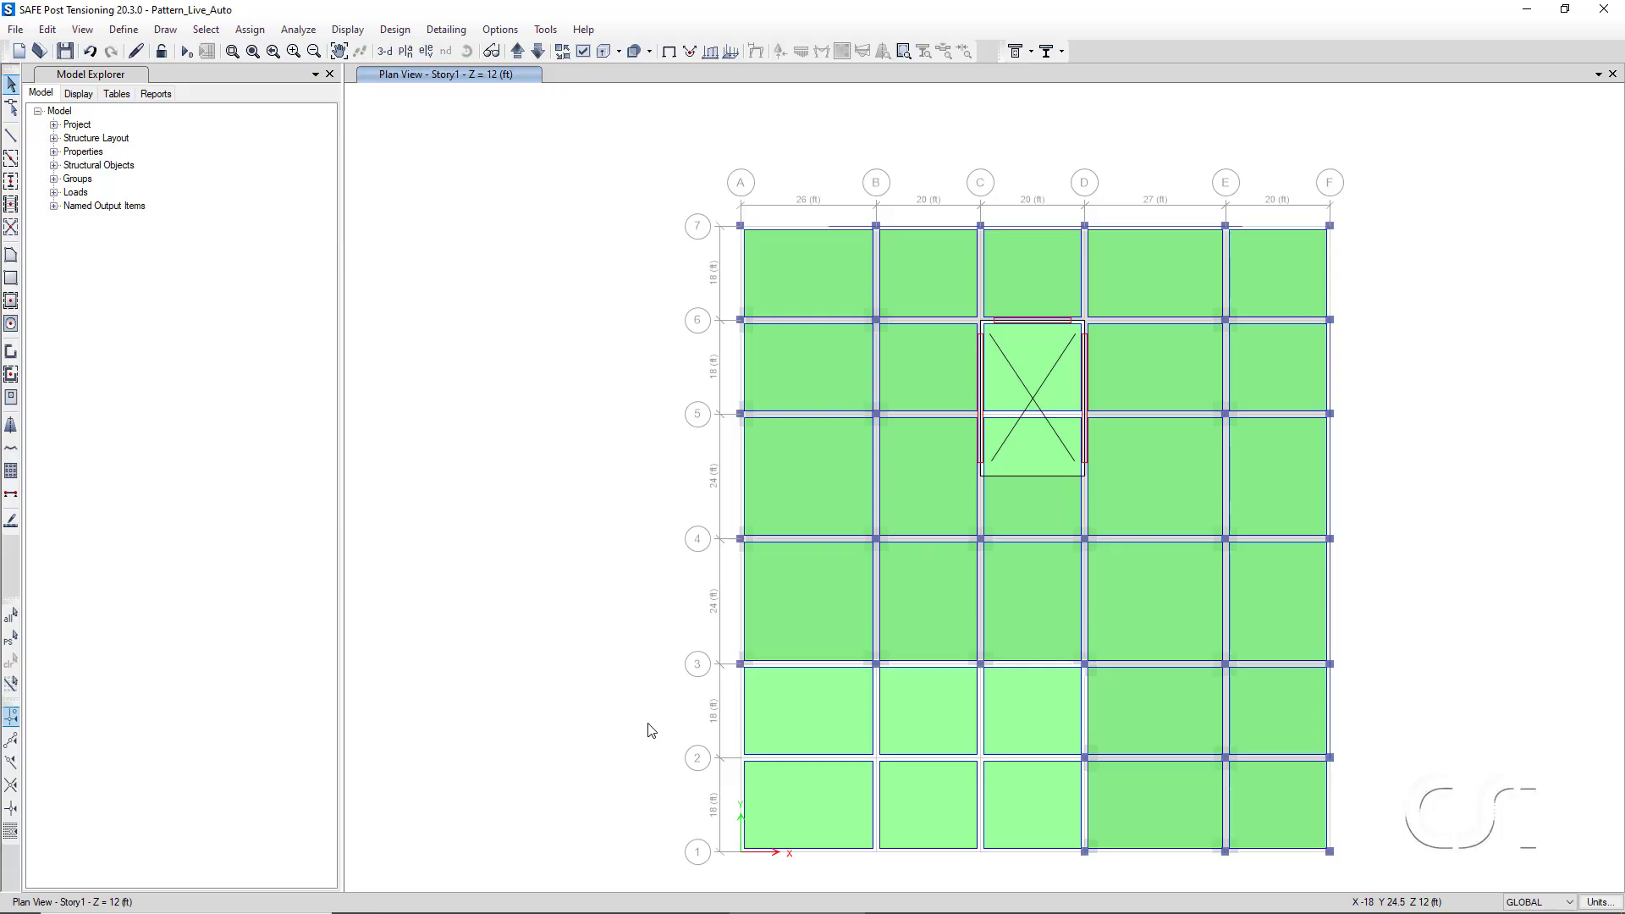
Delete the six slab panels outside the slab between grids A–D and 1–3, and the two overlapping the opening between grids C–D and 4–6.
{"action": "left_click", "coordinate": [784, 725]}
{"action": "left_click", "coordinate": [909, 723]}
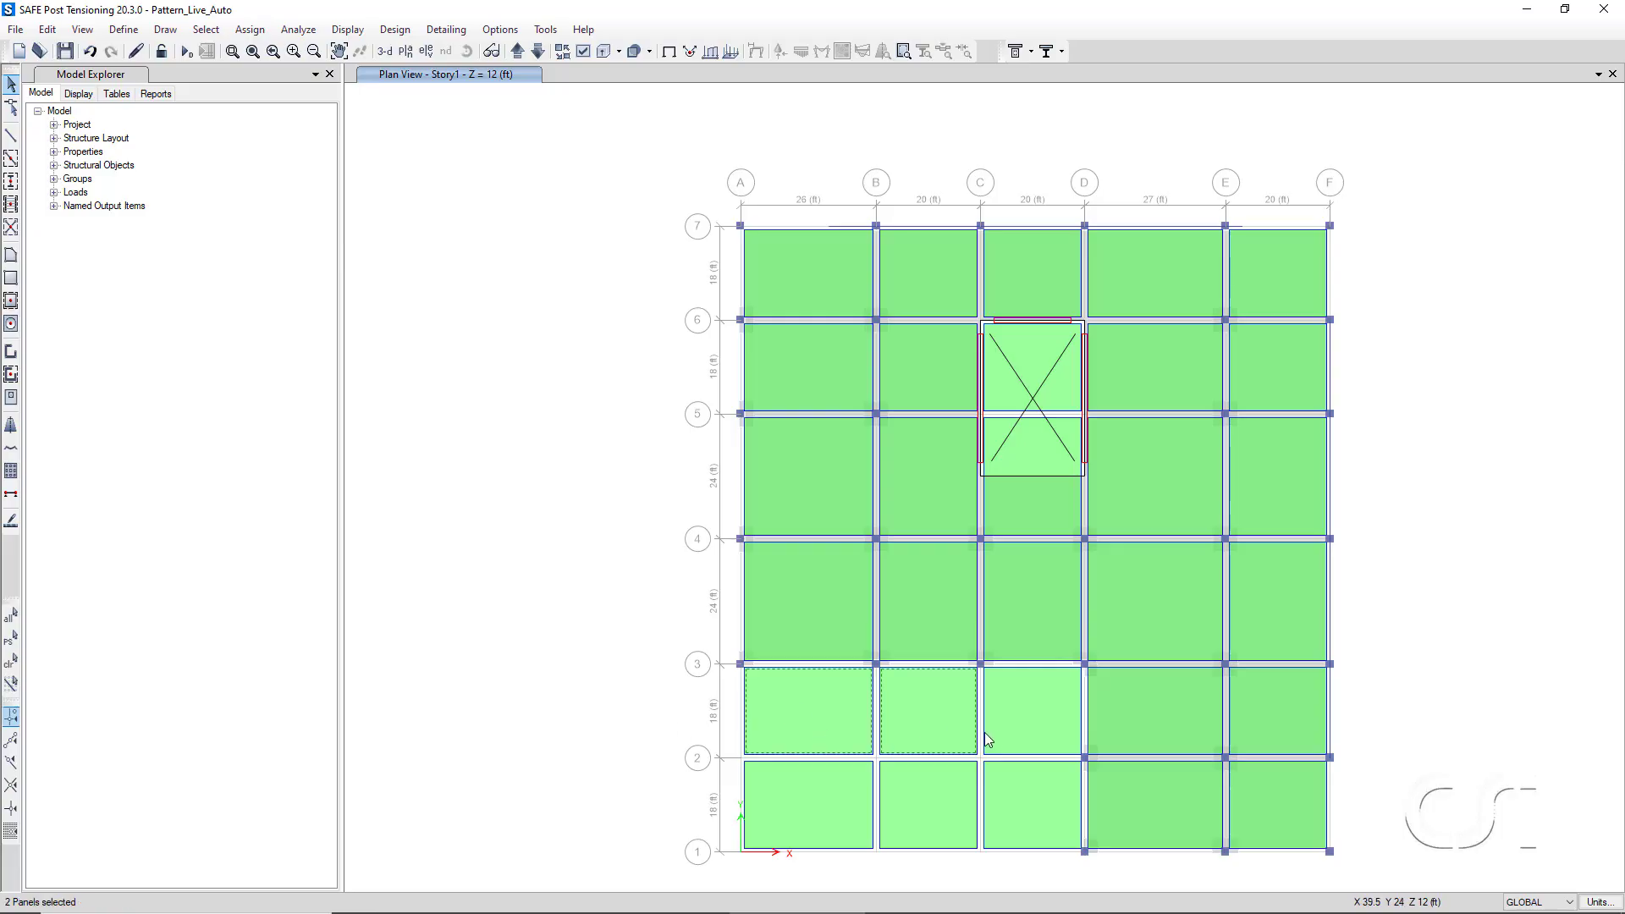
{"action": "left_click", "coordinate": [1029, 735]}
{"action": "left_click", "coordinate": [1036, 813]}
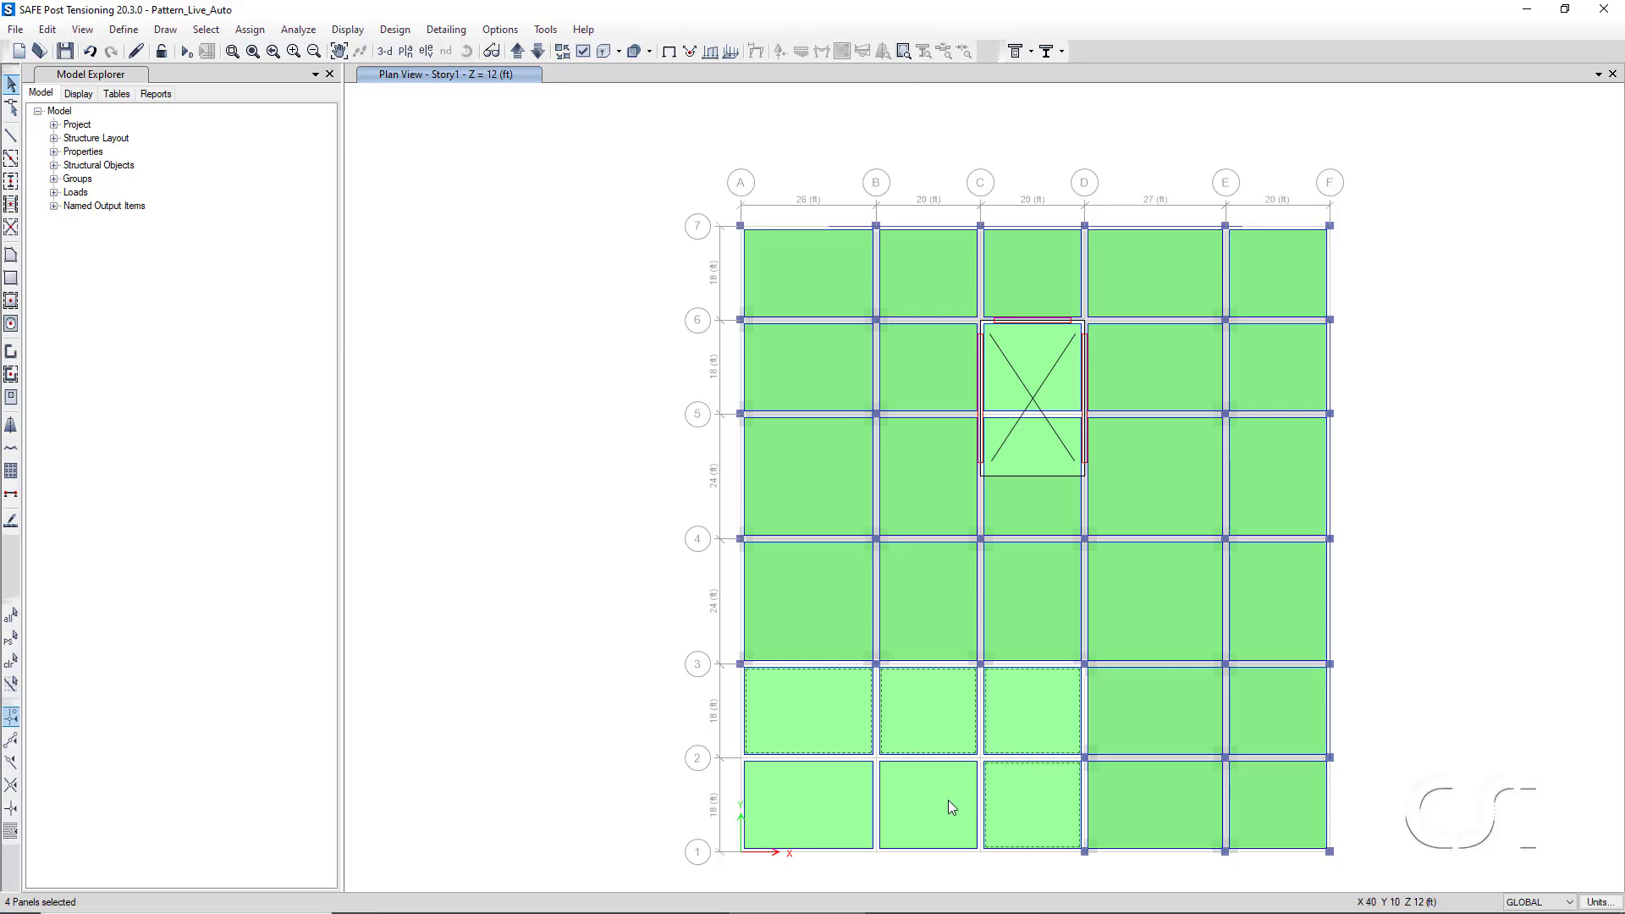
{"action": "left_click", "coordinate": [942, 799]}
{"action": "left_click", "coordinate": [814, 805]}
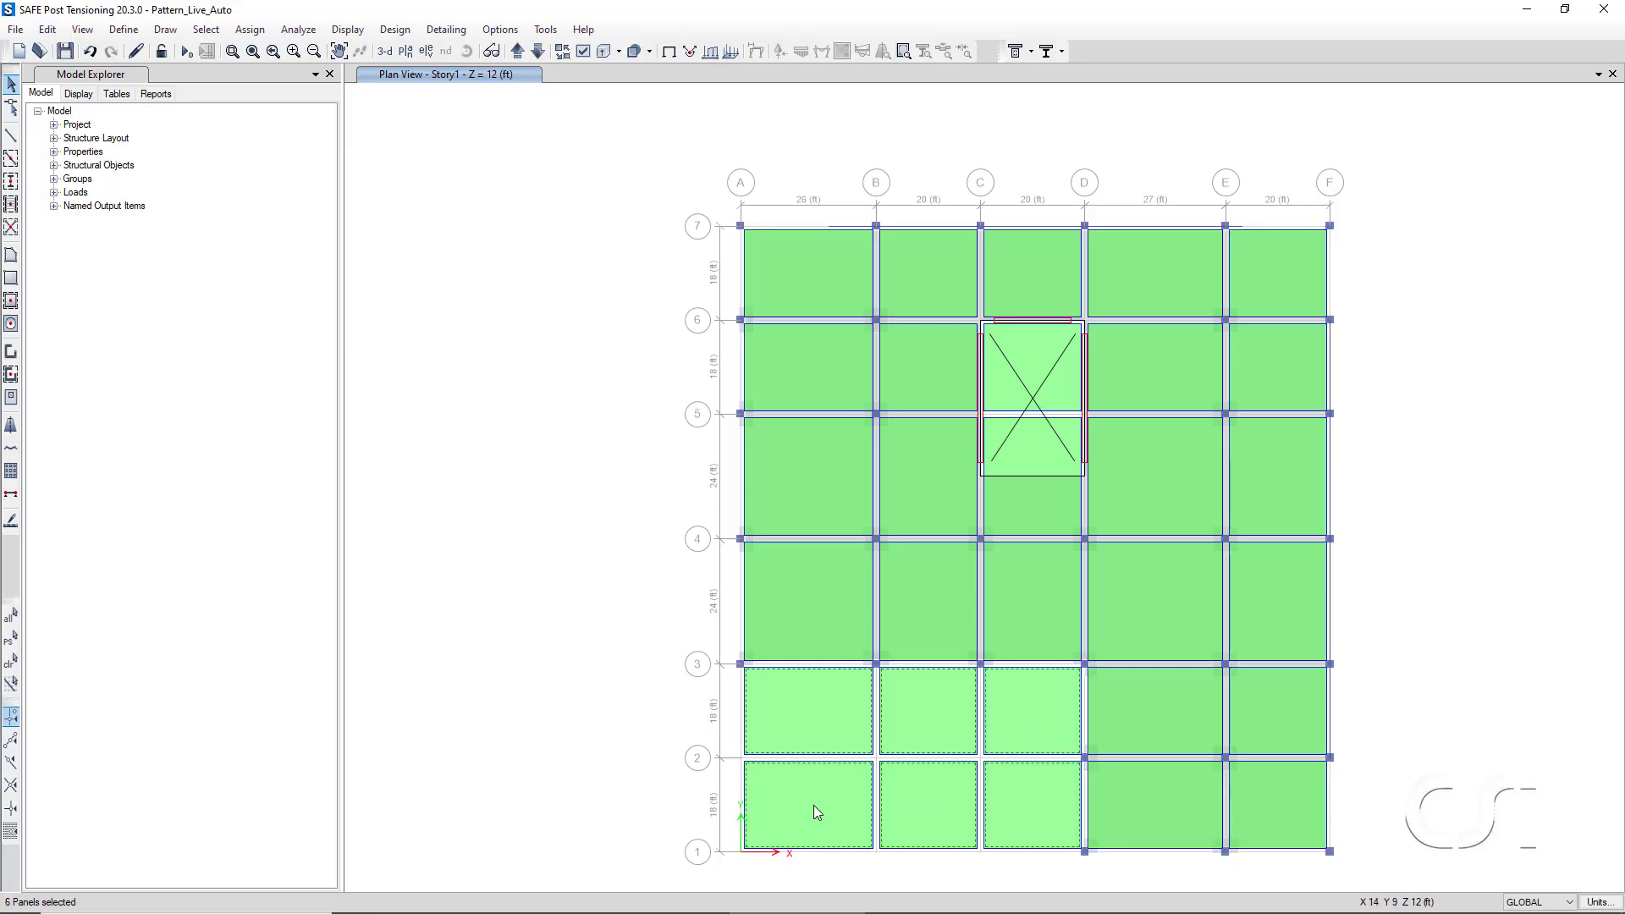
{"action": "left_click", "coordinate": [1017, 459], "text": "ctrl"}
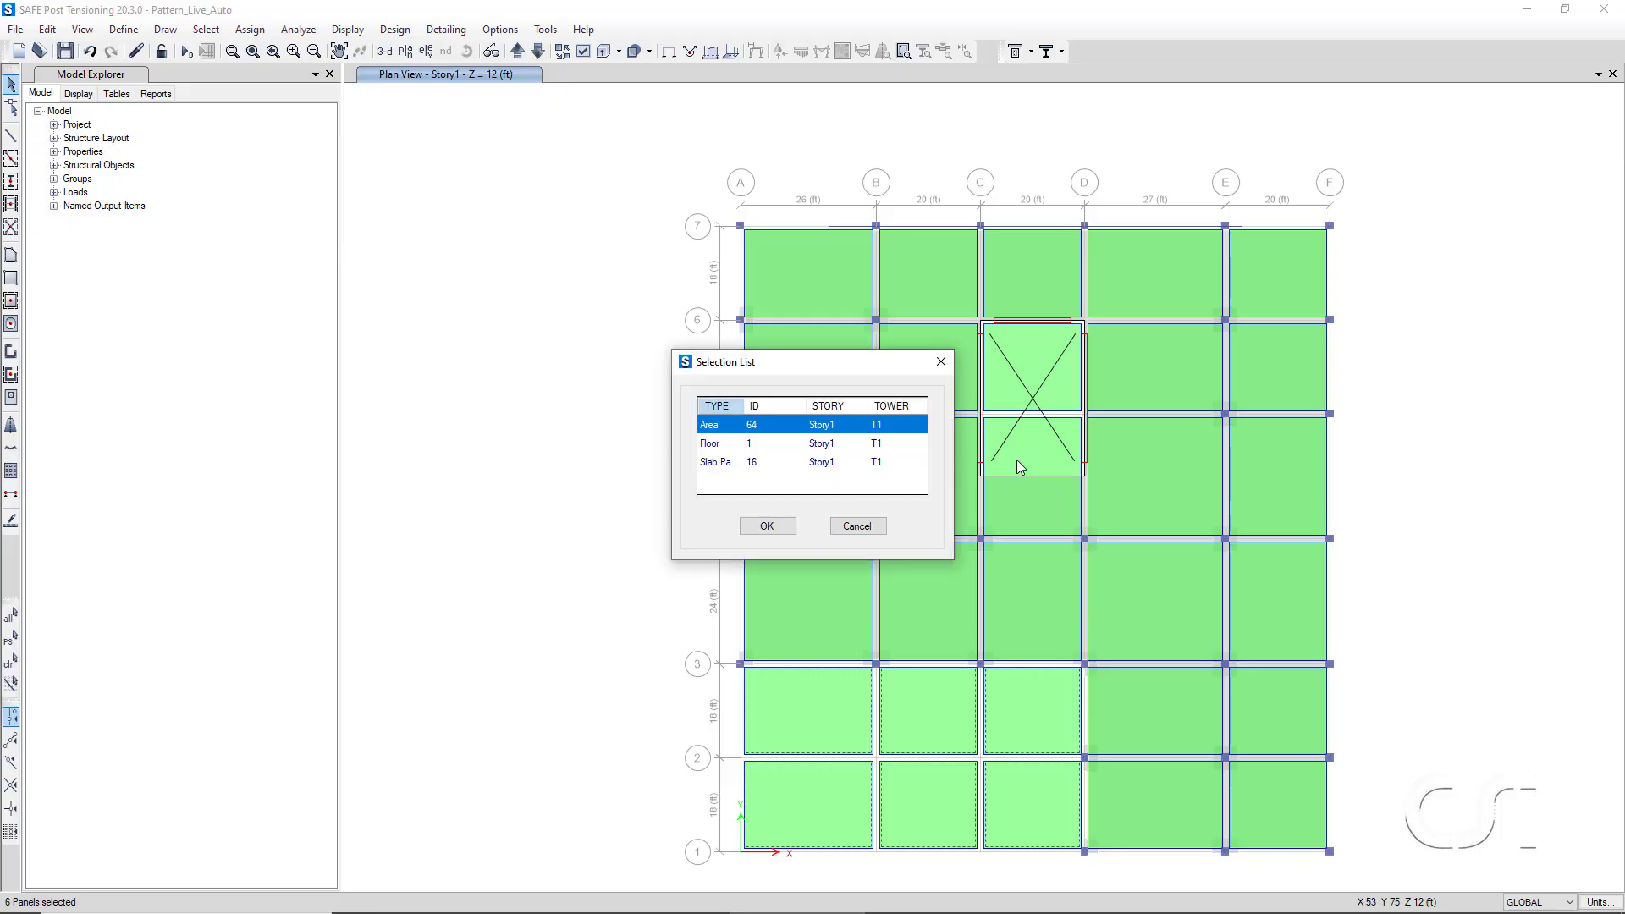
{"action": "left_click", "coordinate": [709, 463], "text": "ctrl"}
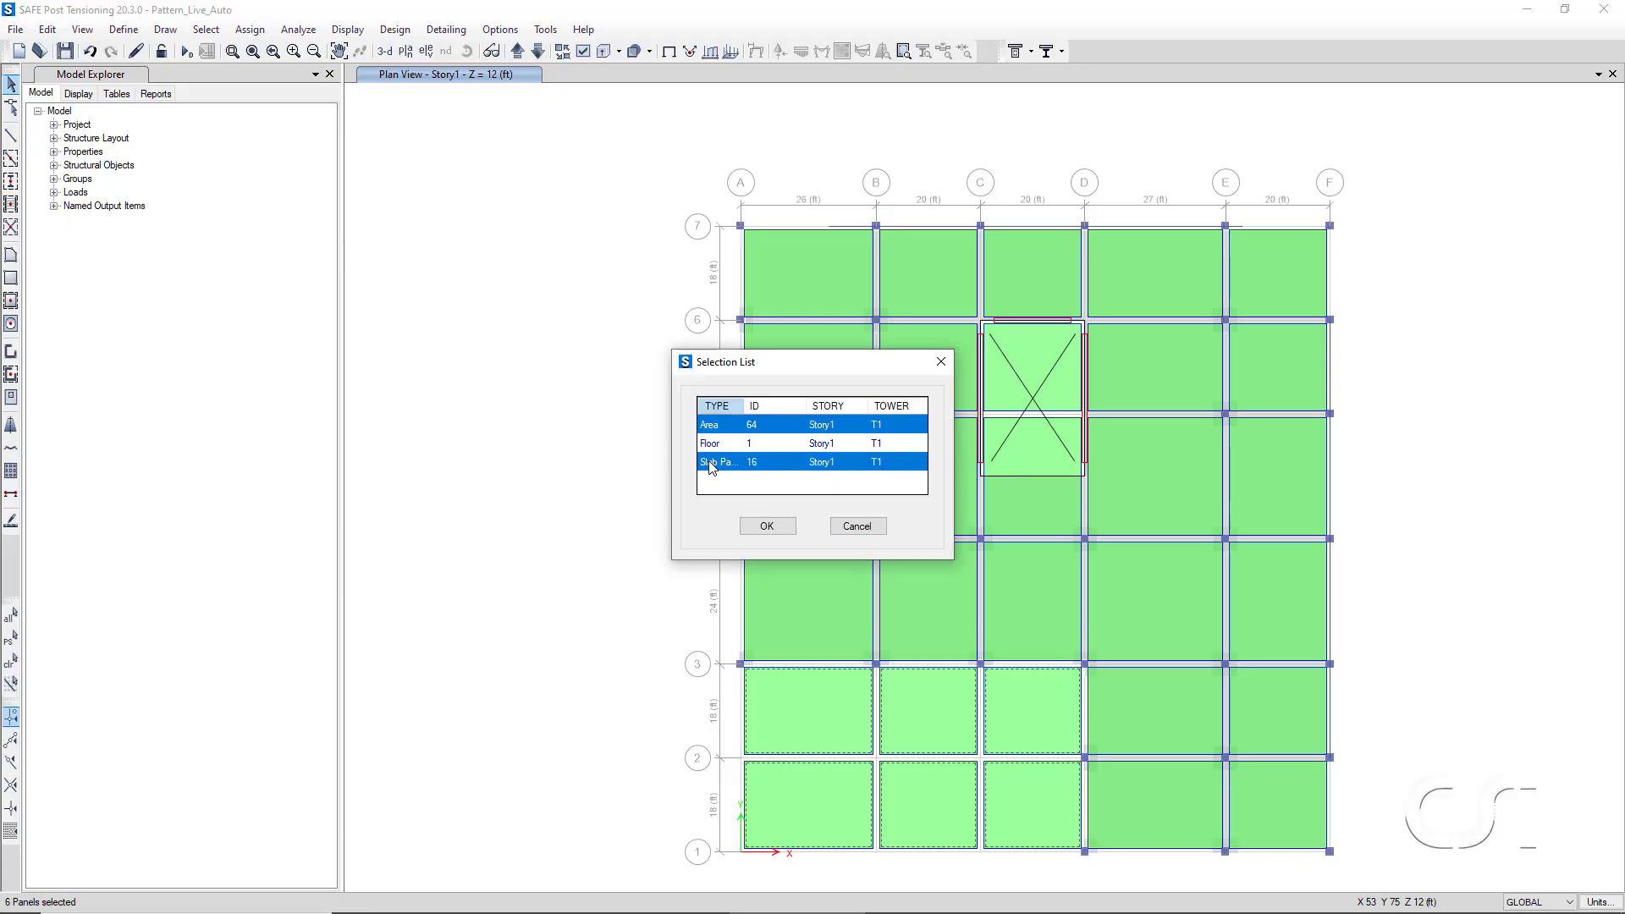
{"action": "left_click", "coordinate": [766, 528]}
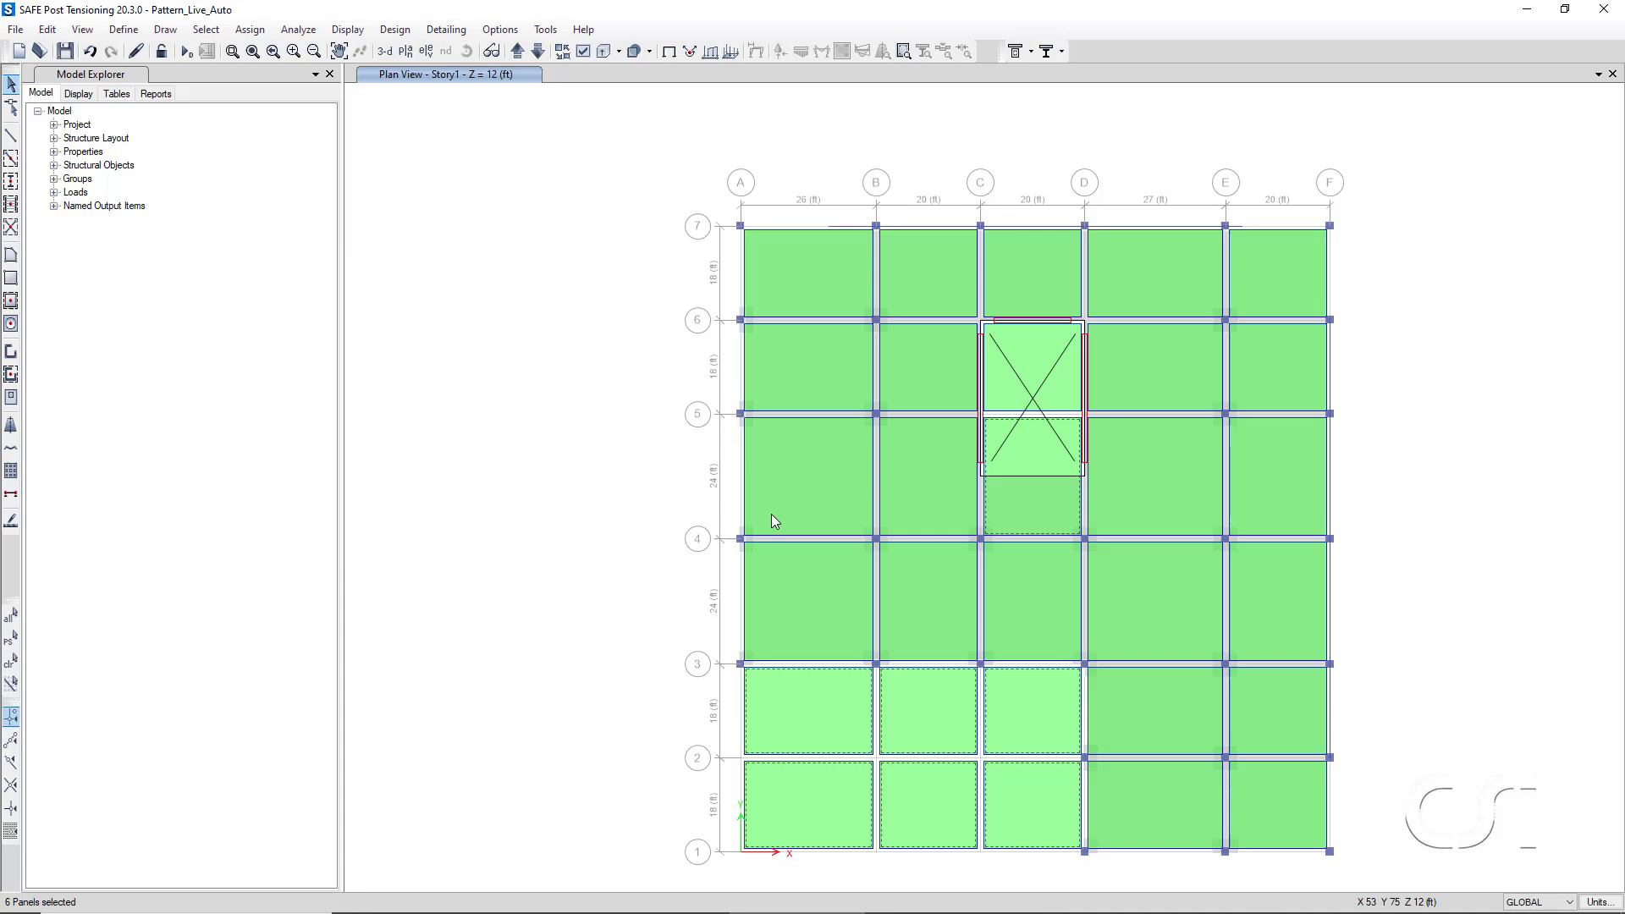
{"action": "left_click", "coordinate": [1002, 374], "text": "ctrl"}
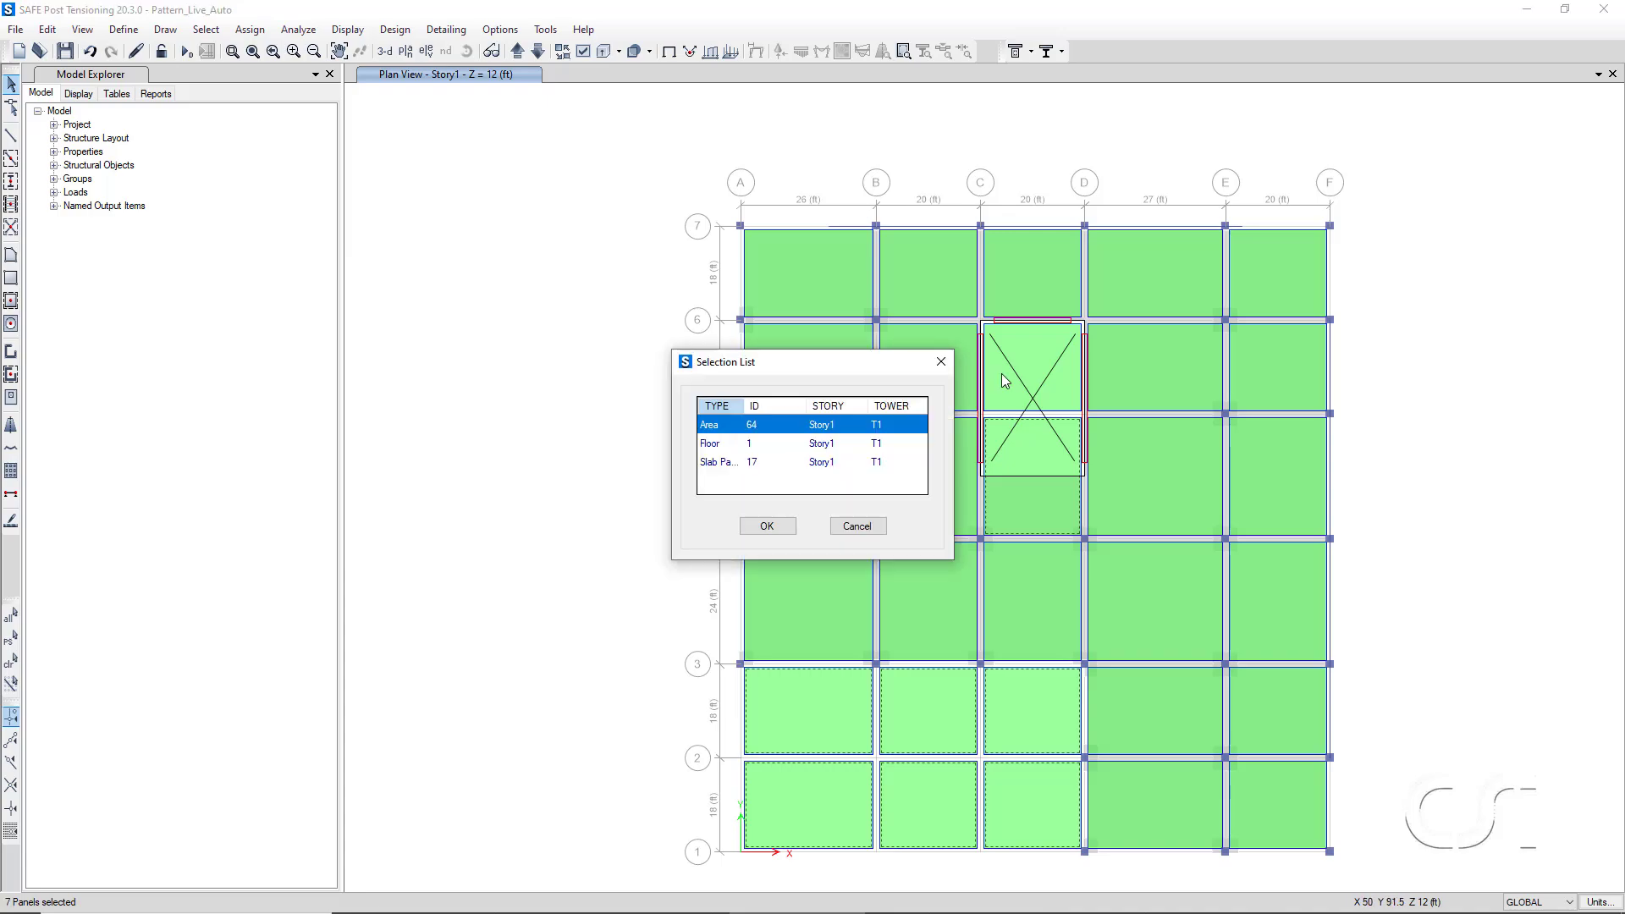
{"action": "left_click", "coordinate": [734, 463]}
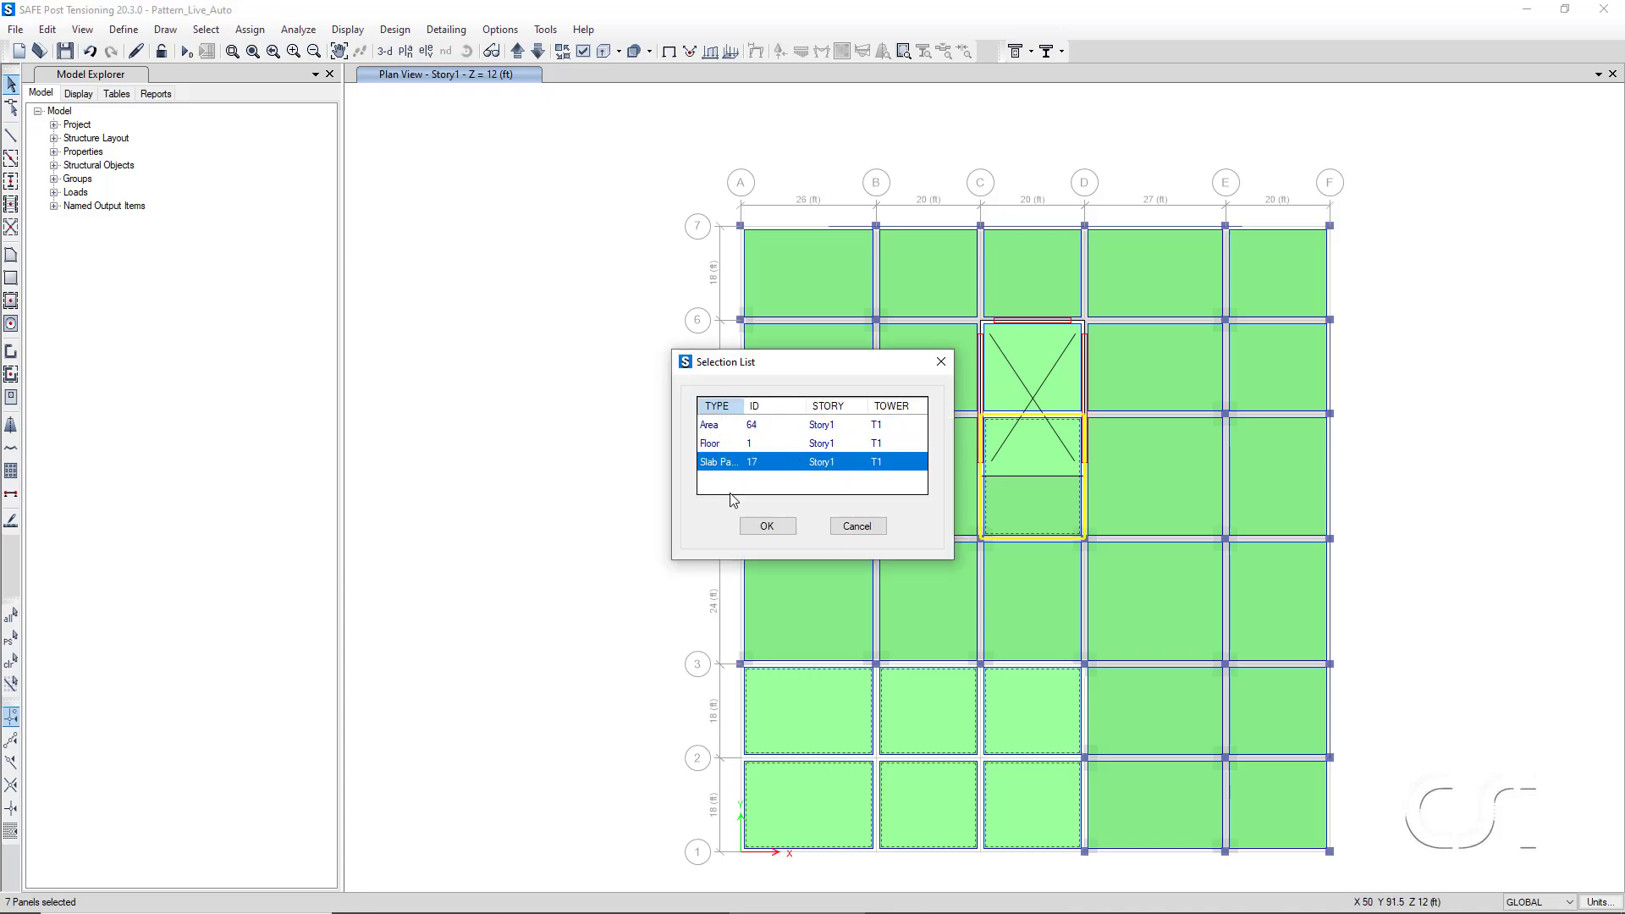
{"action": "left_click", "coordinate": [766, 526]}
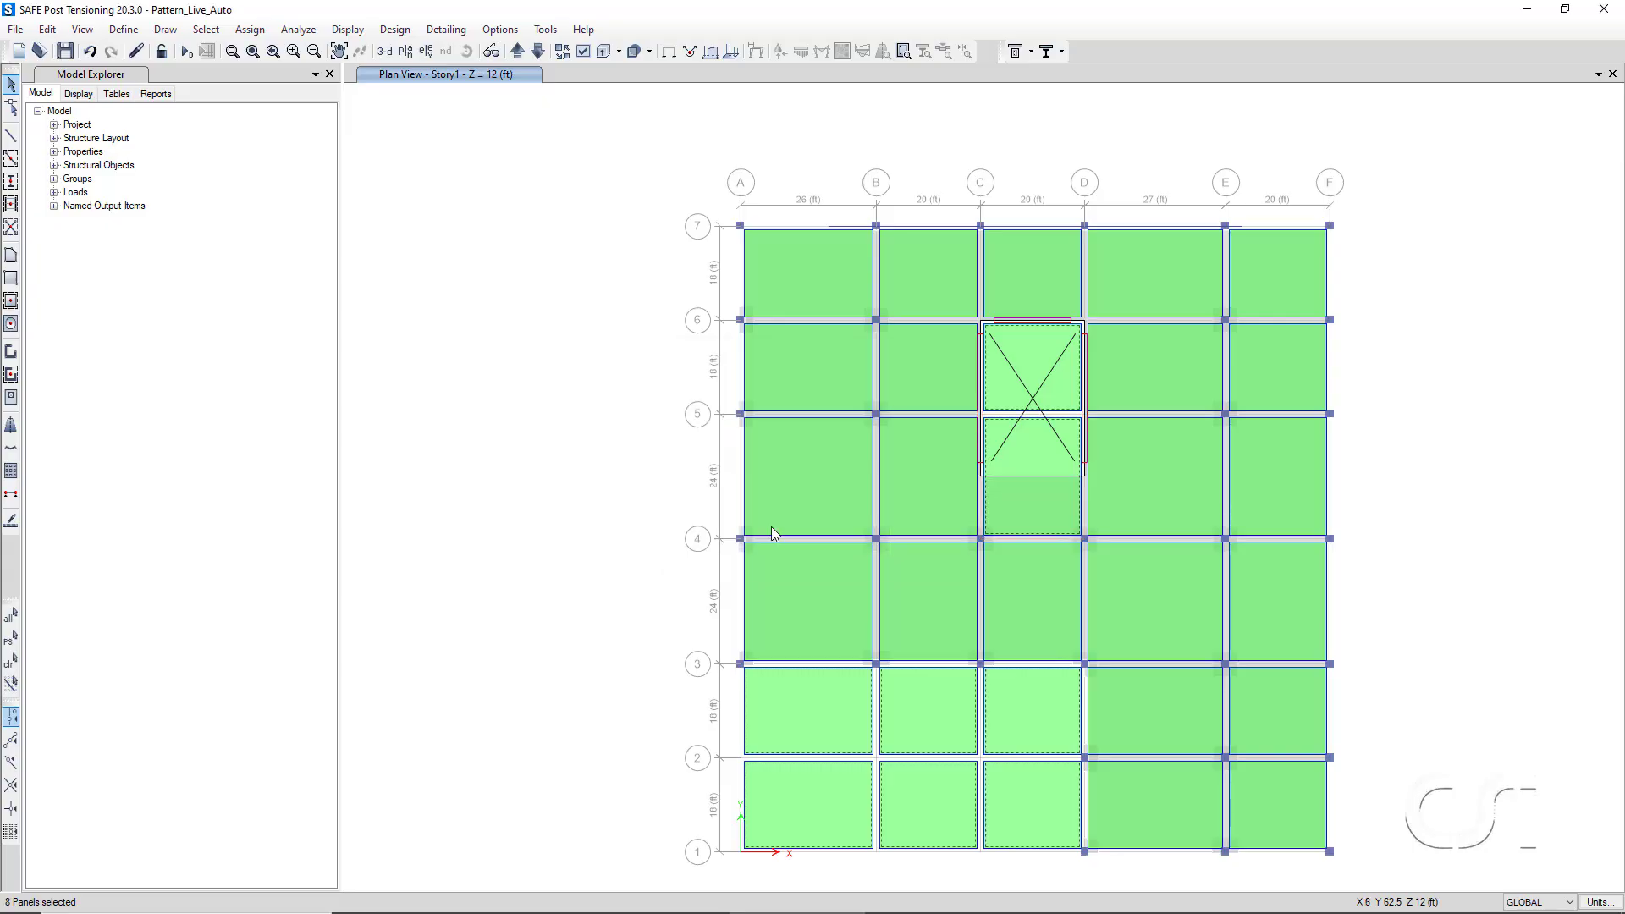
{"action": "left_click", "coordinate": [44, 31]}
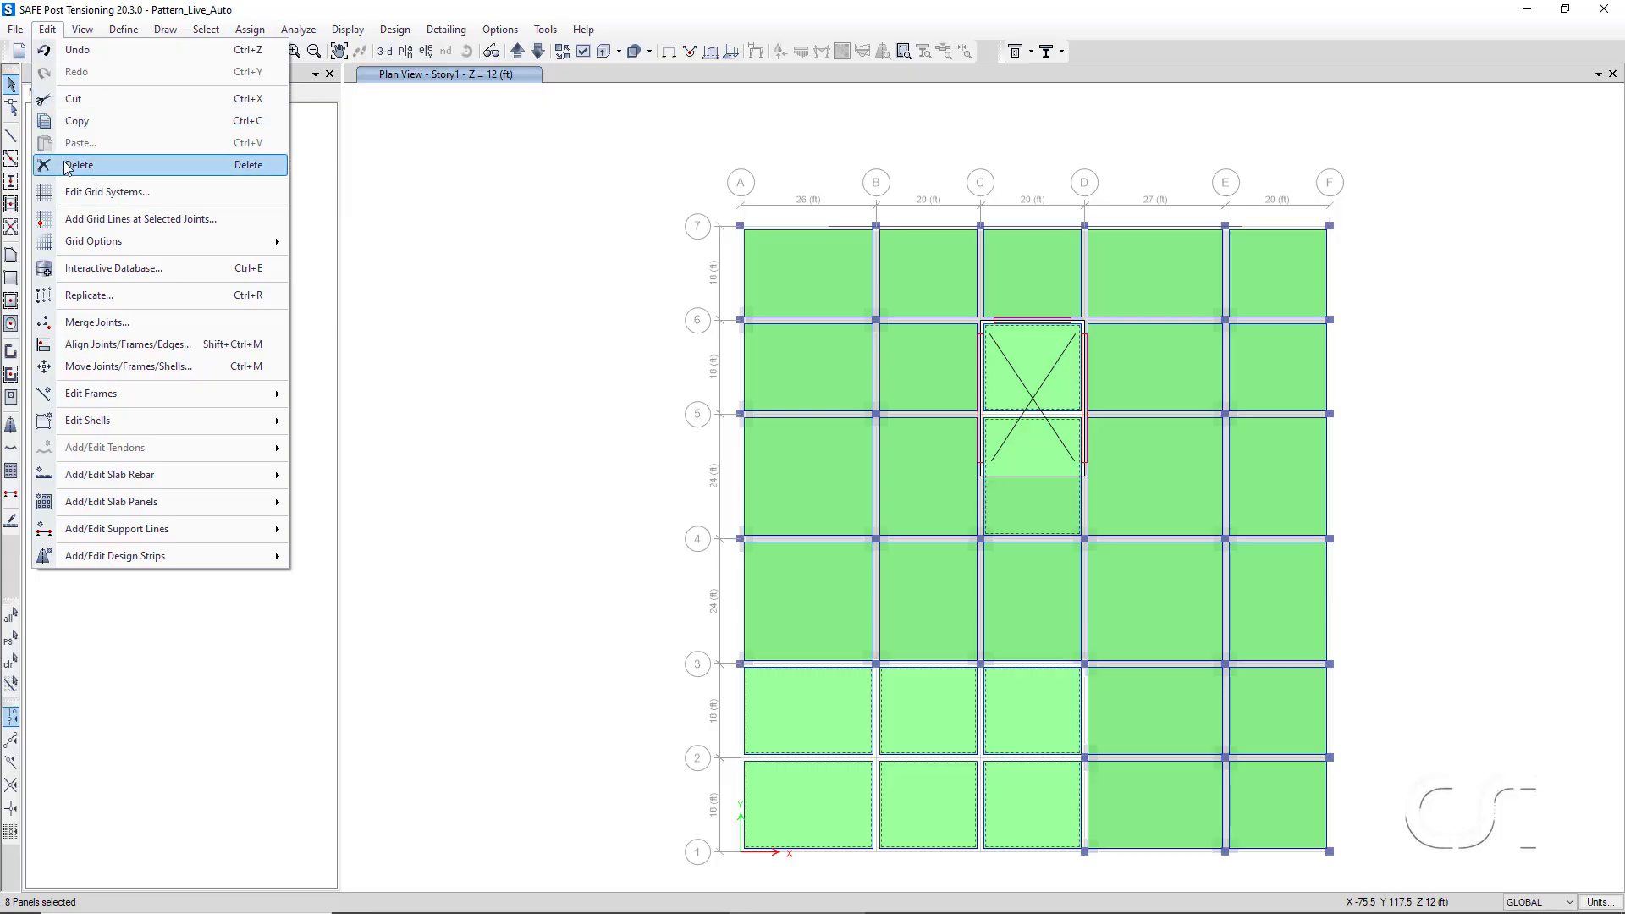
{"action": "left_click", "coordinate": [108, 166]}
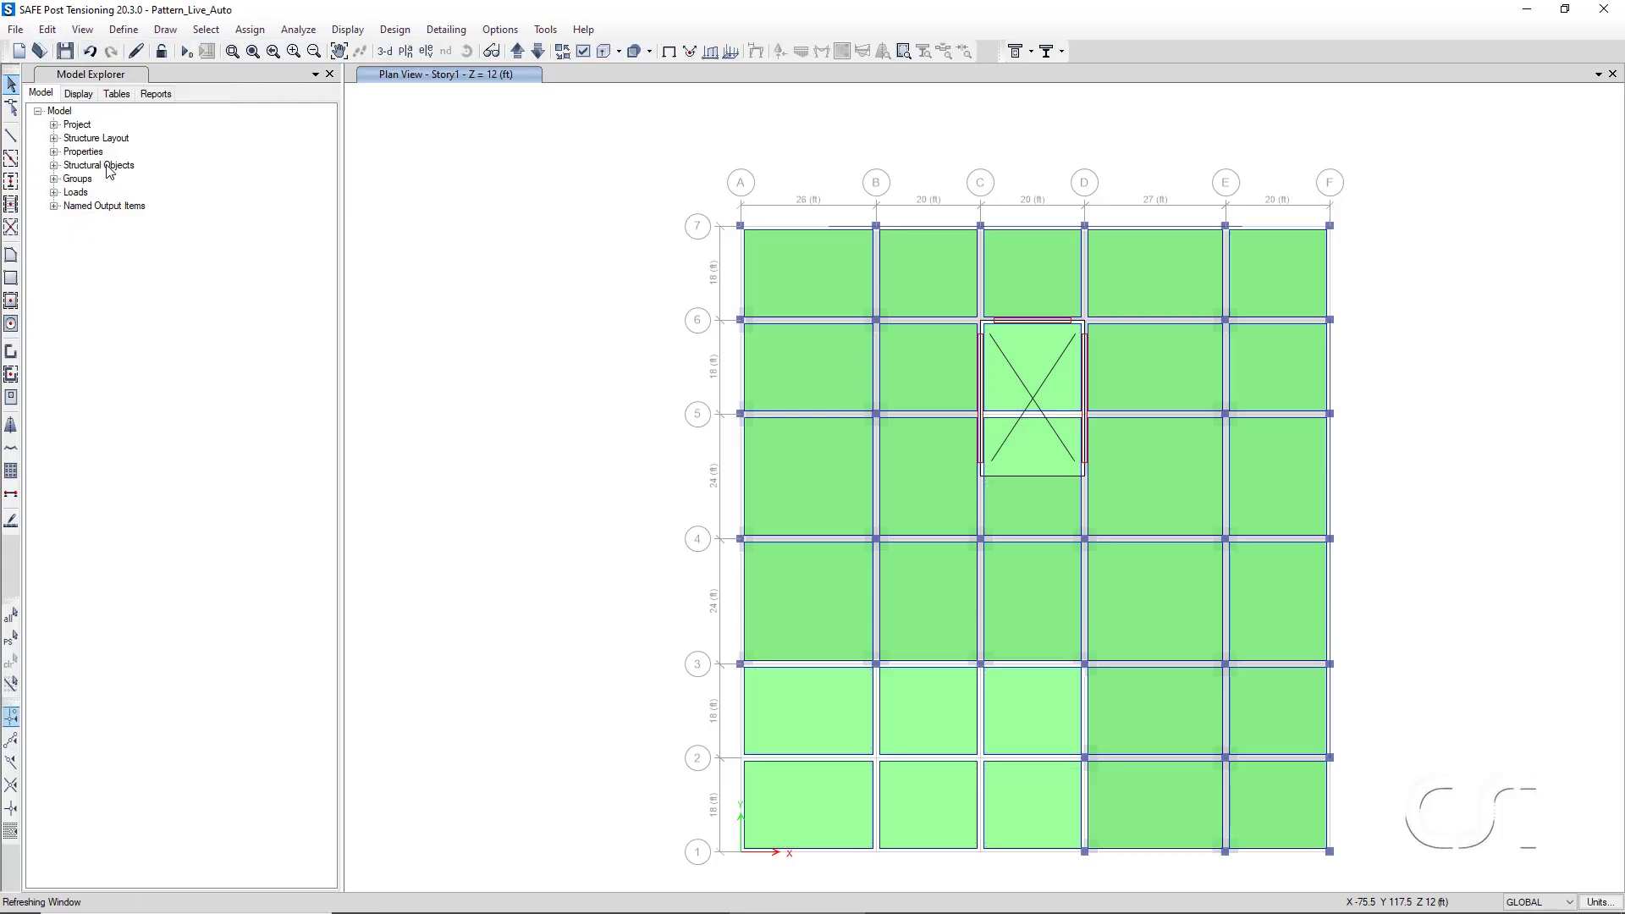
Draw a slab panel between the opening's lower edge and grid line 4, with corners at both opening corners and grid points D-4 and C-4.
{"action": "left_click", "coordinate": [162, 31]}
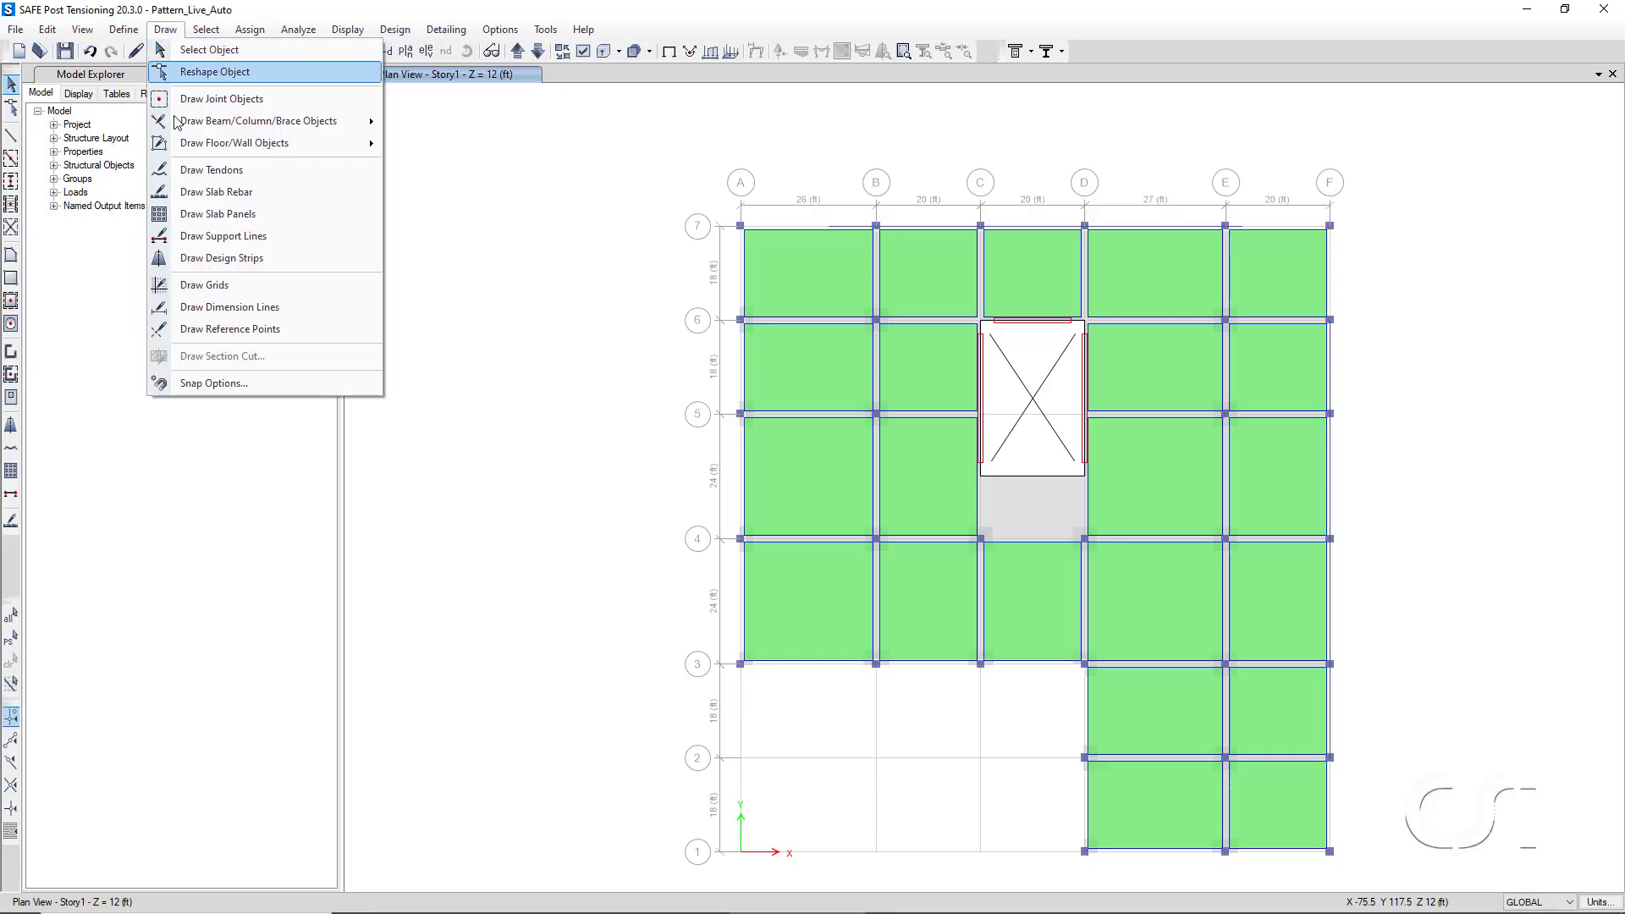
{"action": "left_click", "coordinate": [188, 214]}
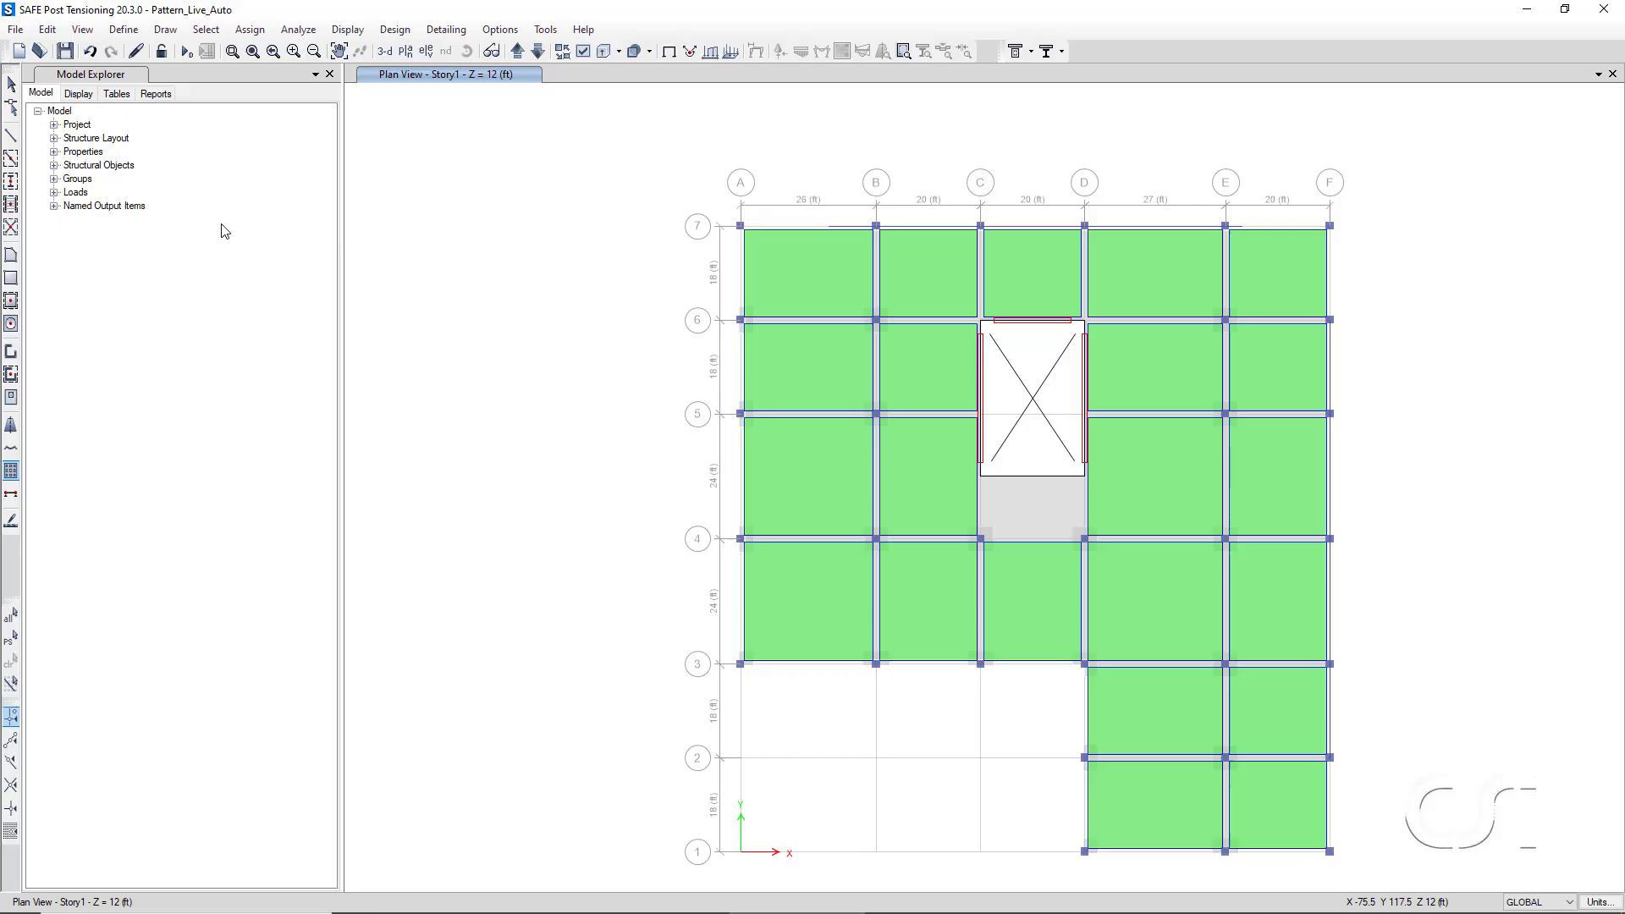
{"action": "left_click", "coordinate": [979, 476]}
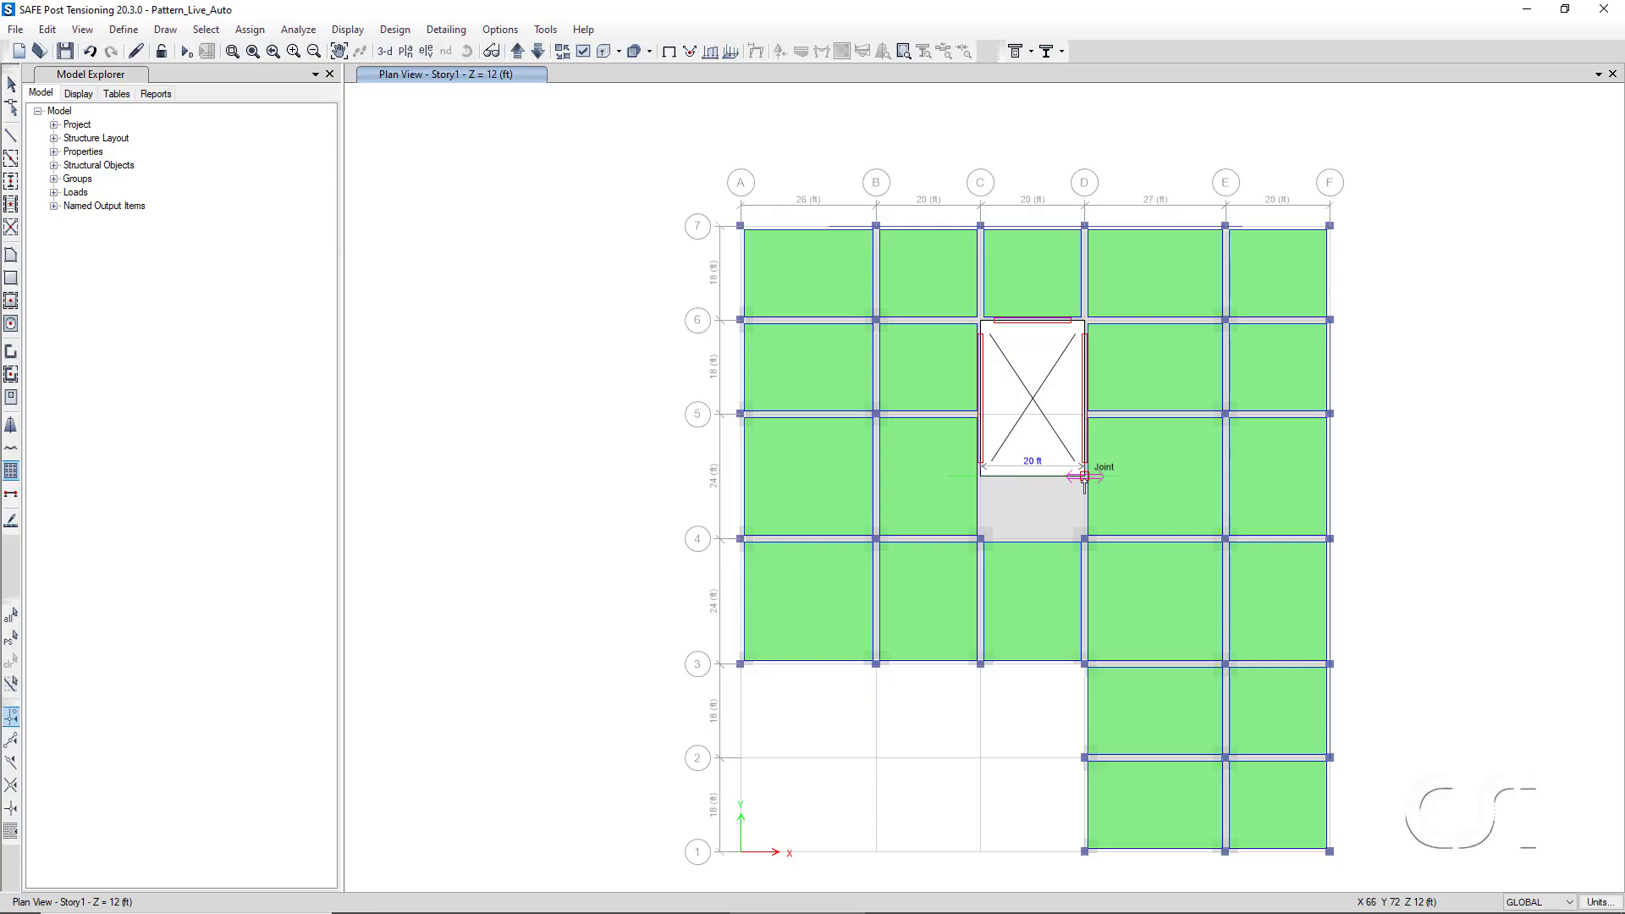
{"action": "left_click", "coordinate": [1083, 476]}
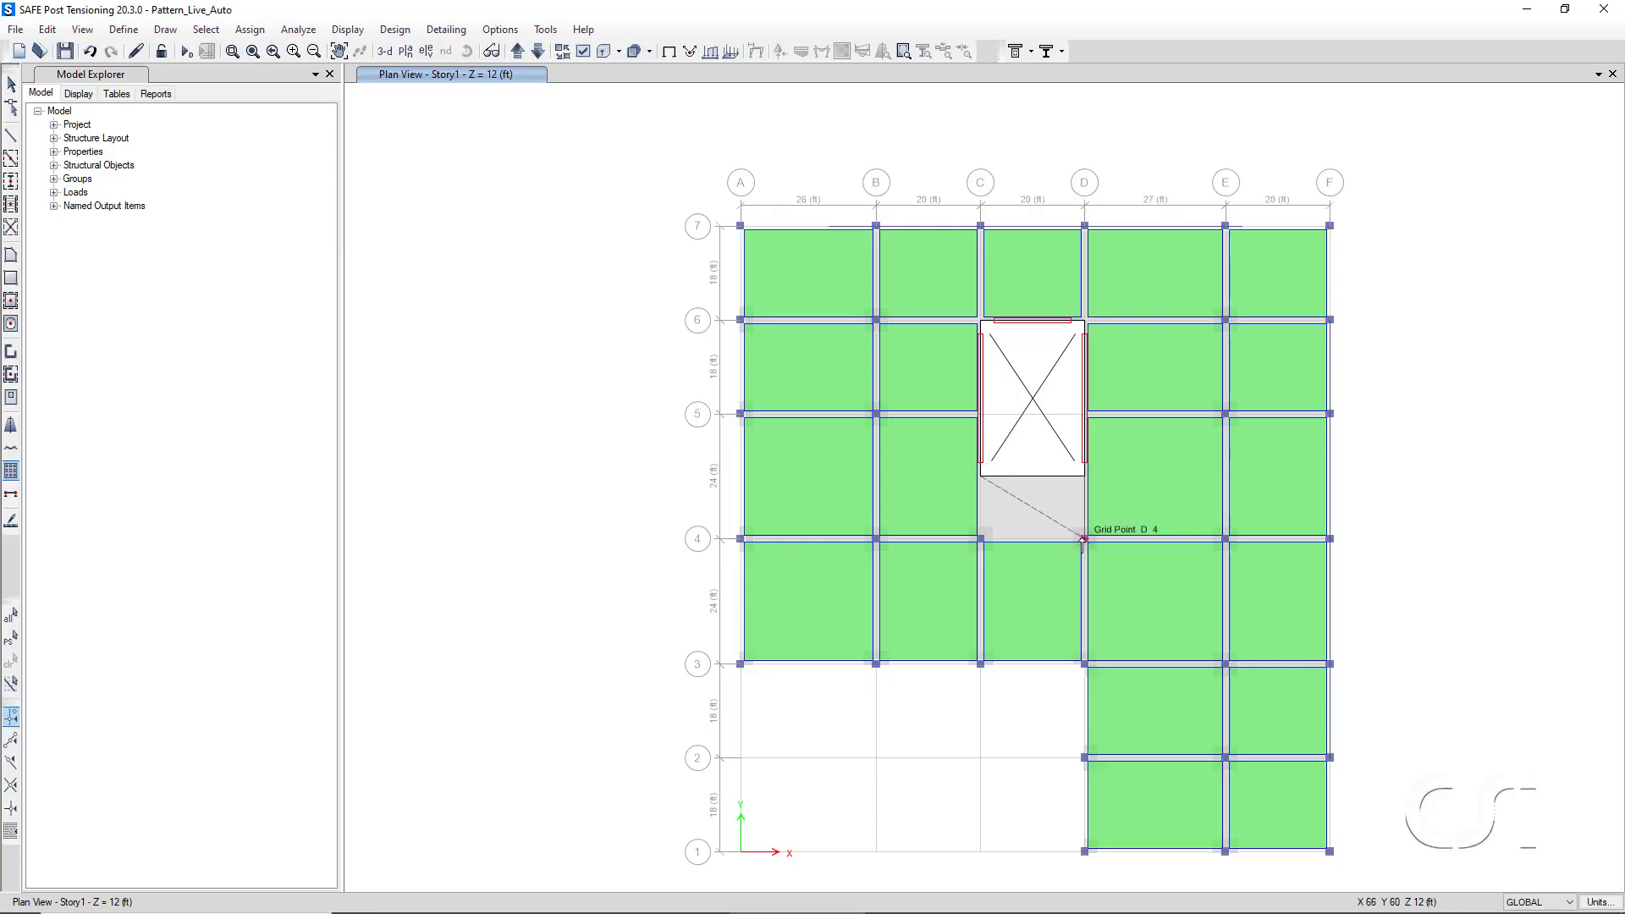
{"action": "left_click", "coordinate": [1083, 539]}
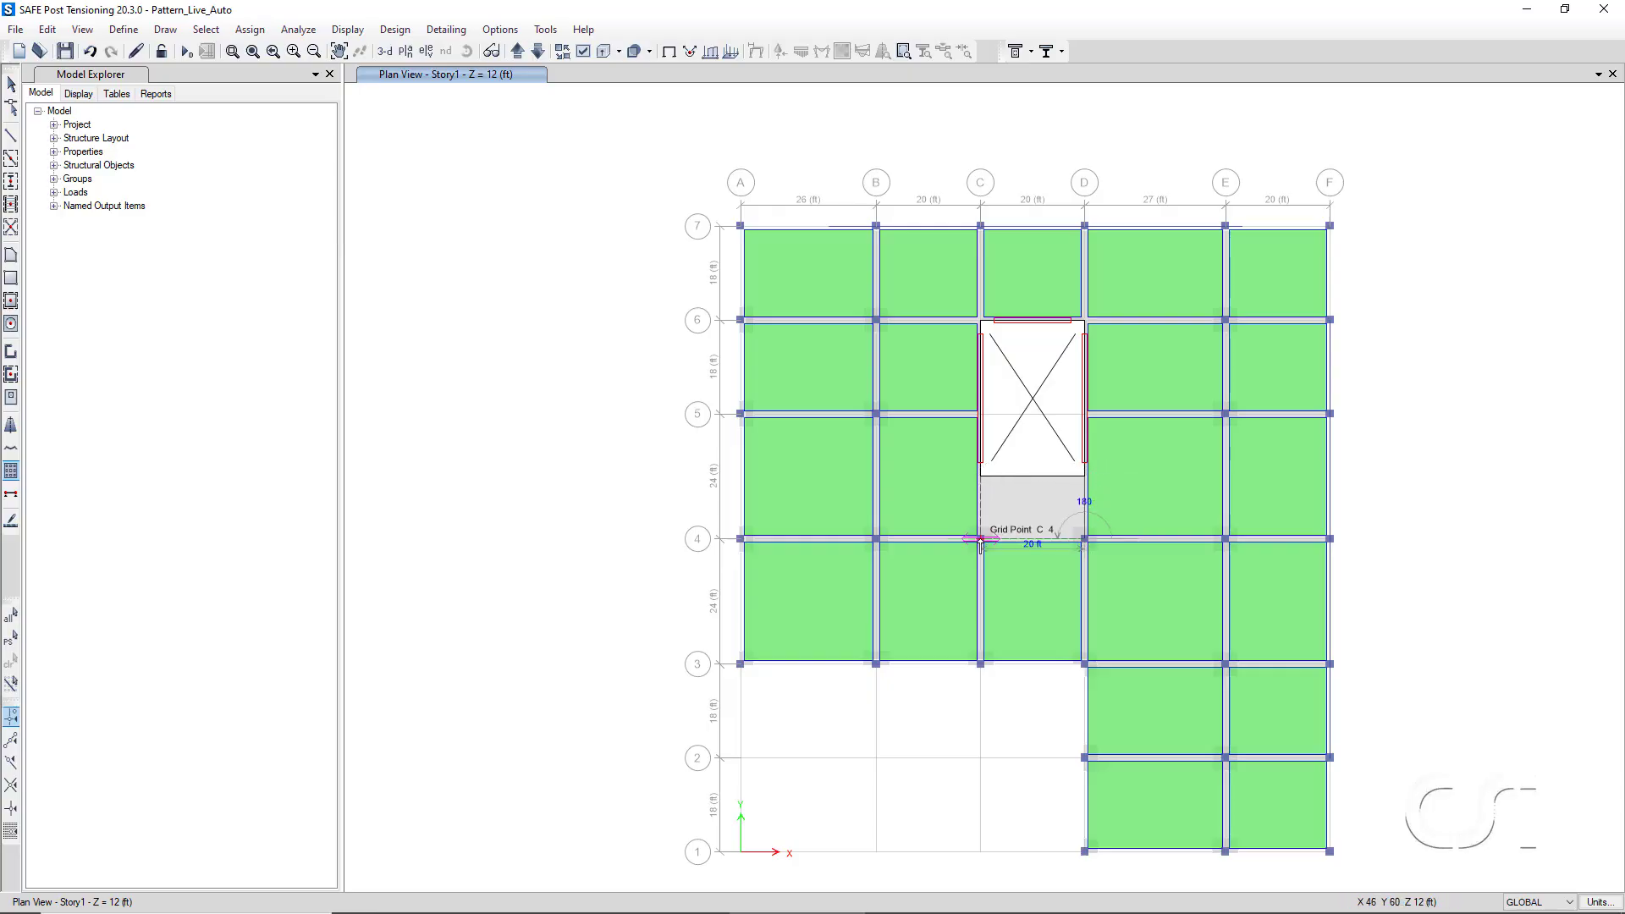
{"action": "left_click", "coordinate": [980, 538]}
{"action": "key", "text": "Return"}
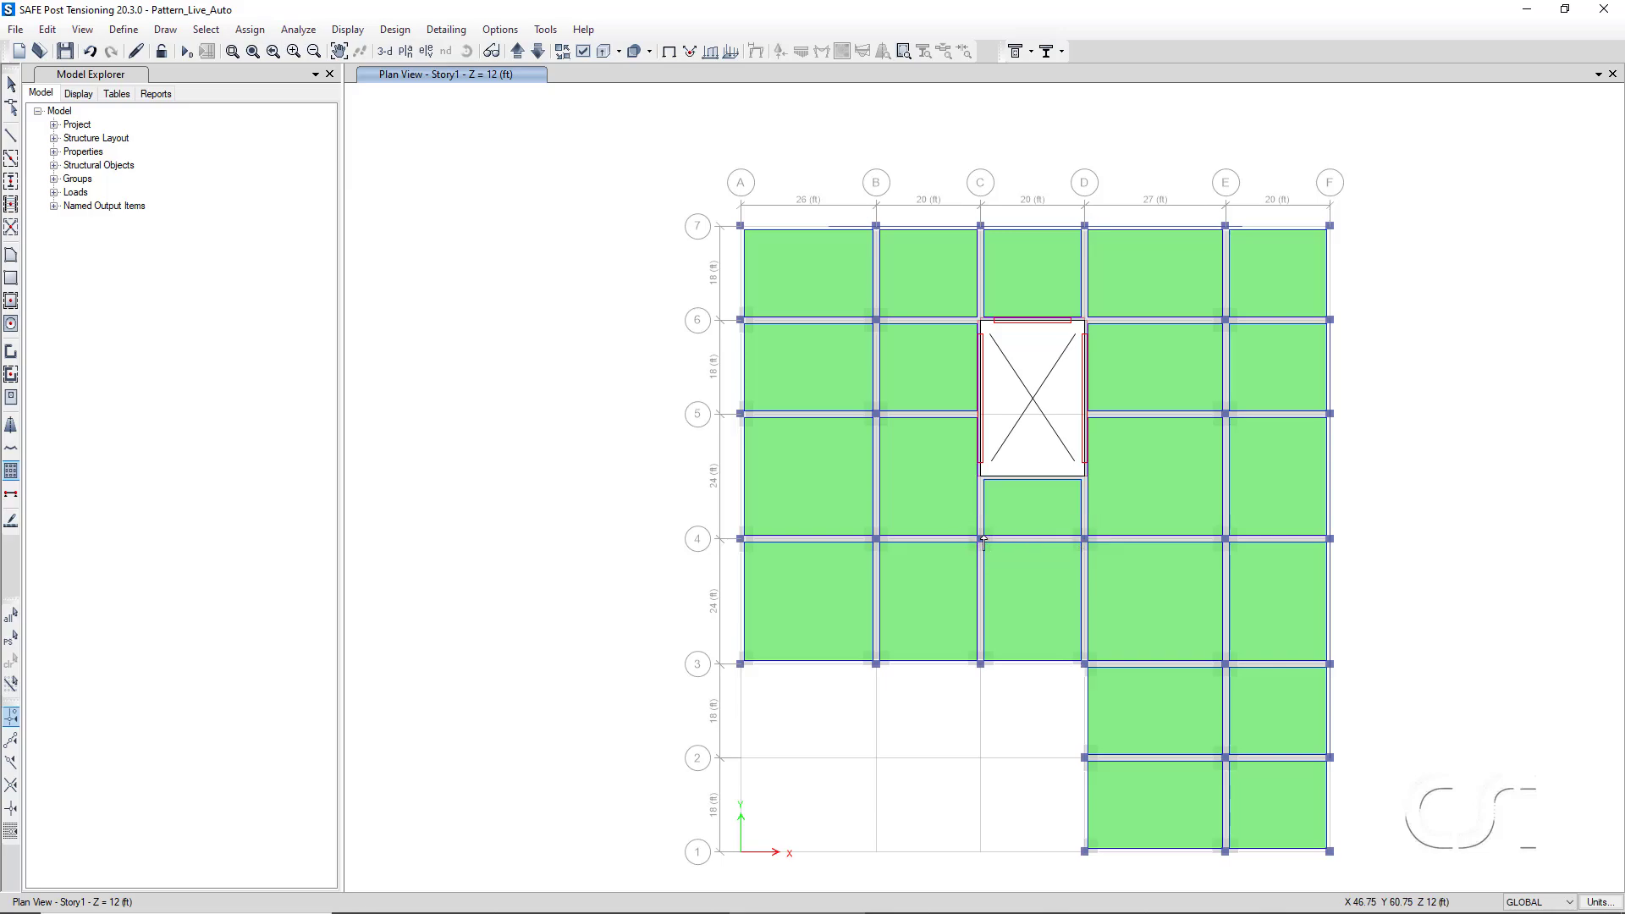
{"action": "left_click", "coordinate": [7, 85]}
Clear the selection of all objects and turn off the Object Shrink effect in the plan view.
{"action": "left_click", "coordinate": [11, 618]}
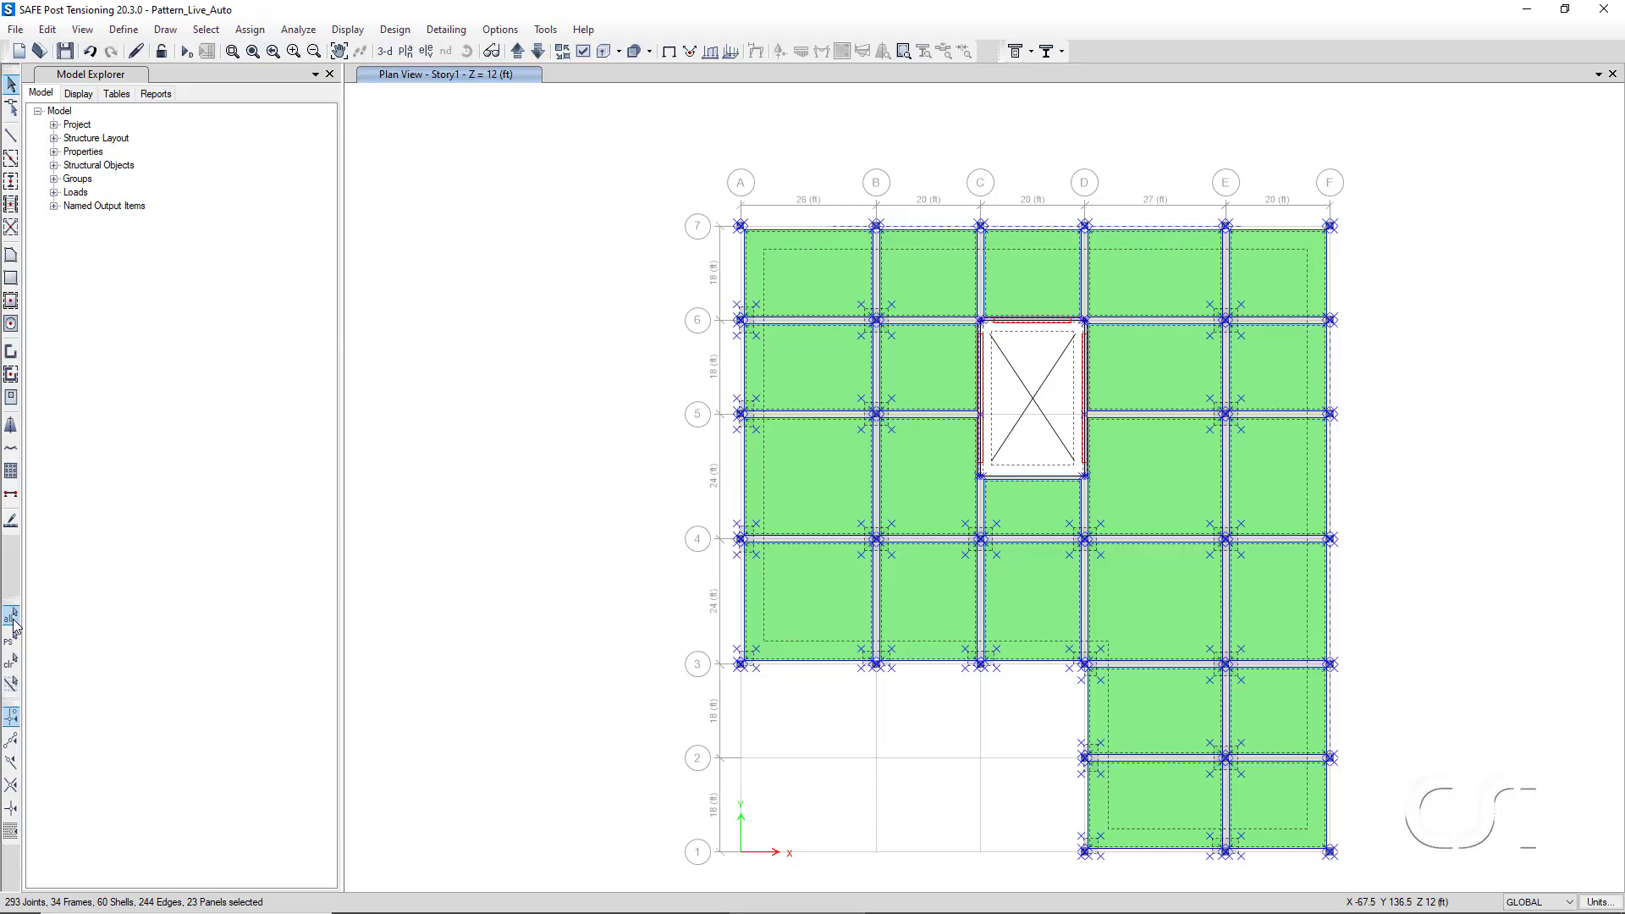
{"action": "left_click", "coordinate": [11, 662]}
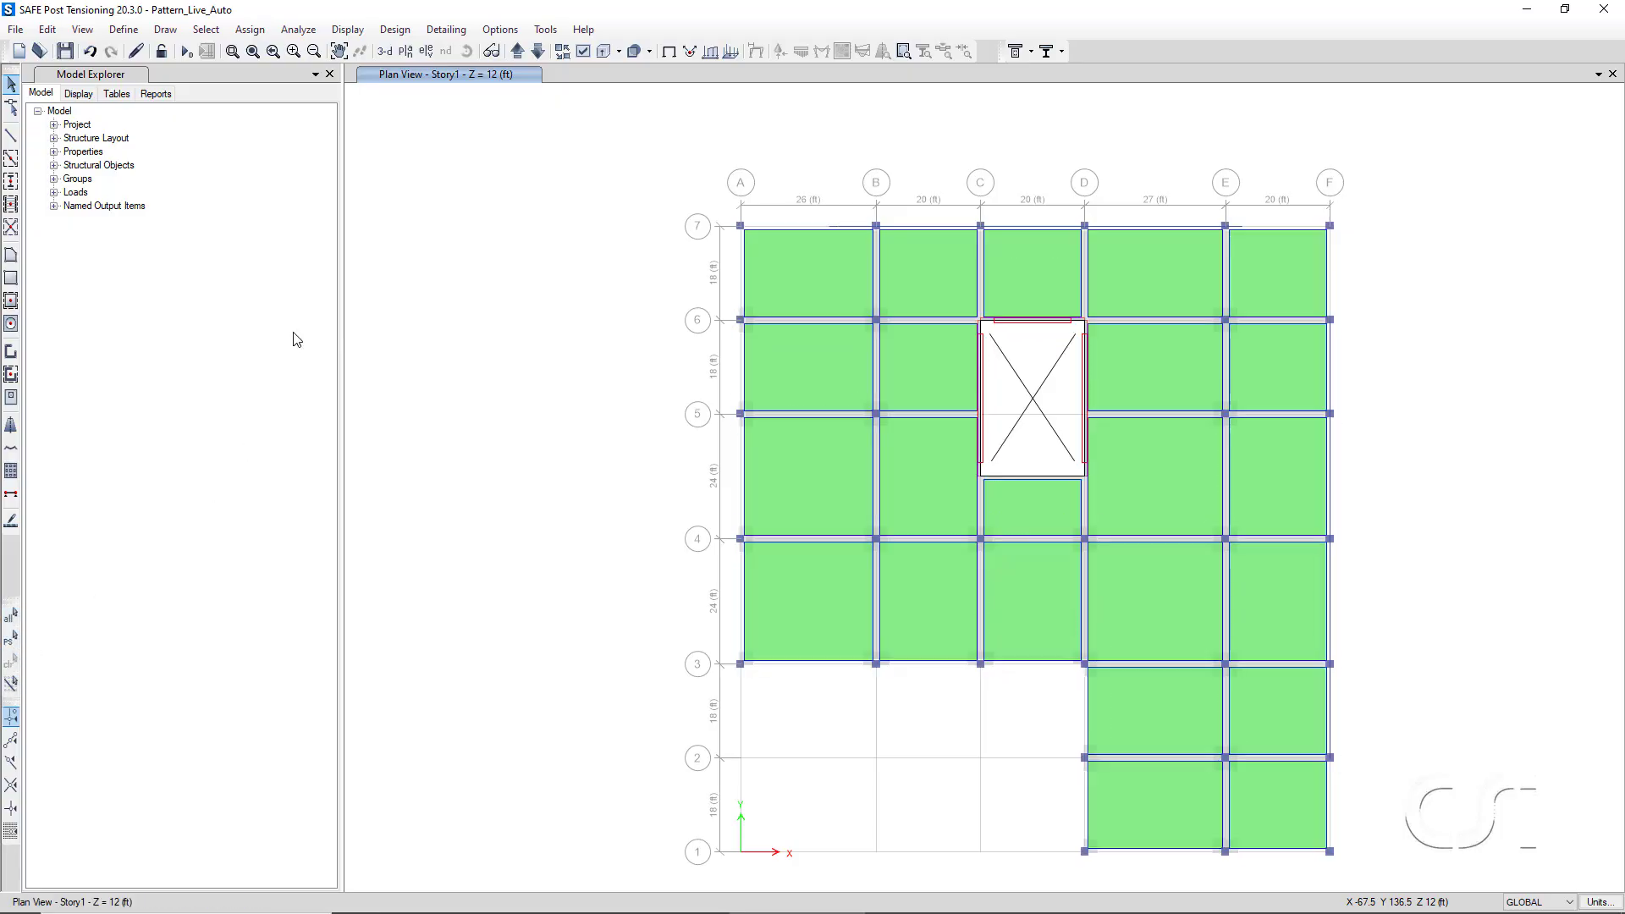
{"action": "left_click", "coordinate": [584, 52]}
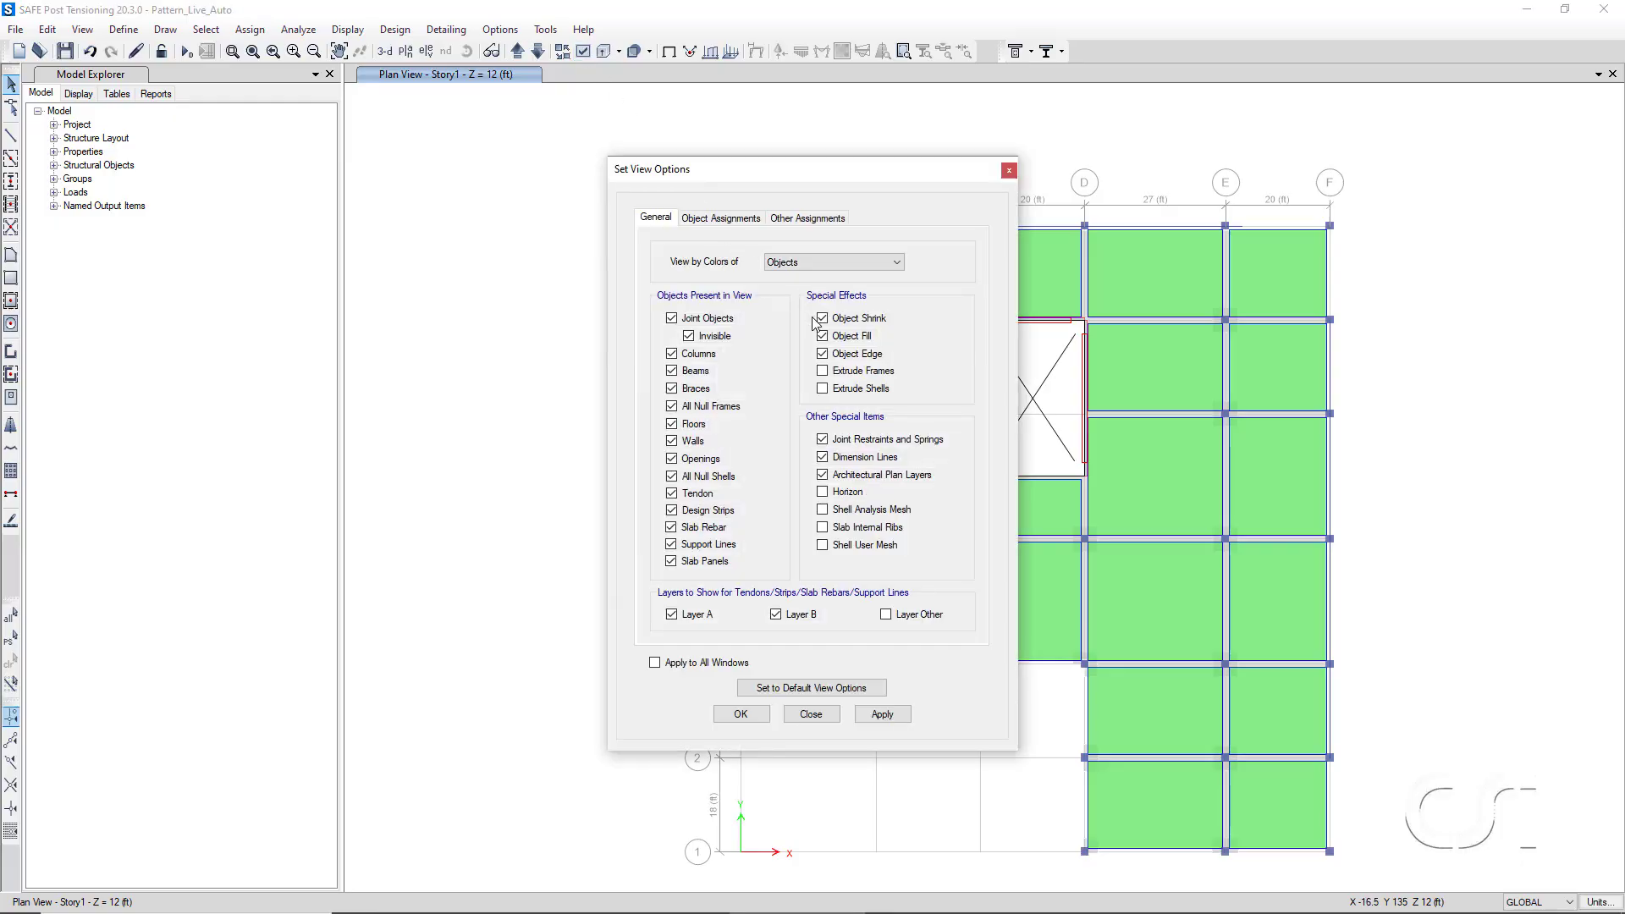
{"action": "left_click", "coordinate": [823, 318]}
{"action": "left_click", "coordinate": [729, 715]}
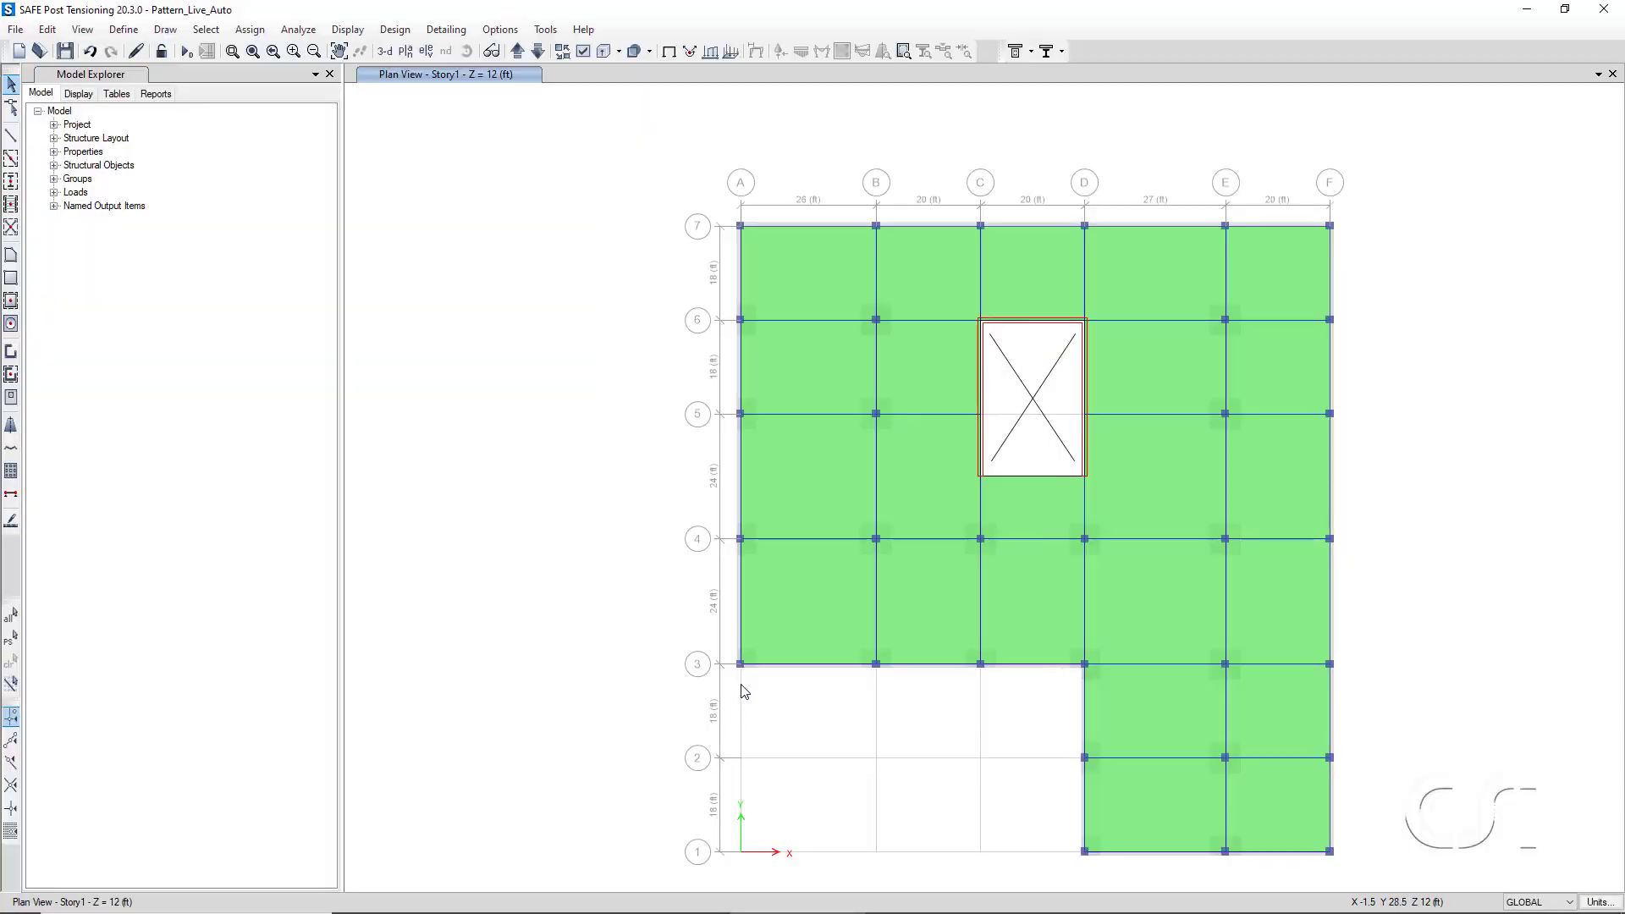
Assign a uniform gravity load of 50 lb/ft² in the Live load pattern to the whole floor slab object, replacing existing loads.
{"action": "left_click", "coordinate": [803, 505], "text": "ctrl"}
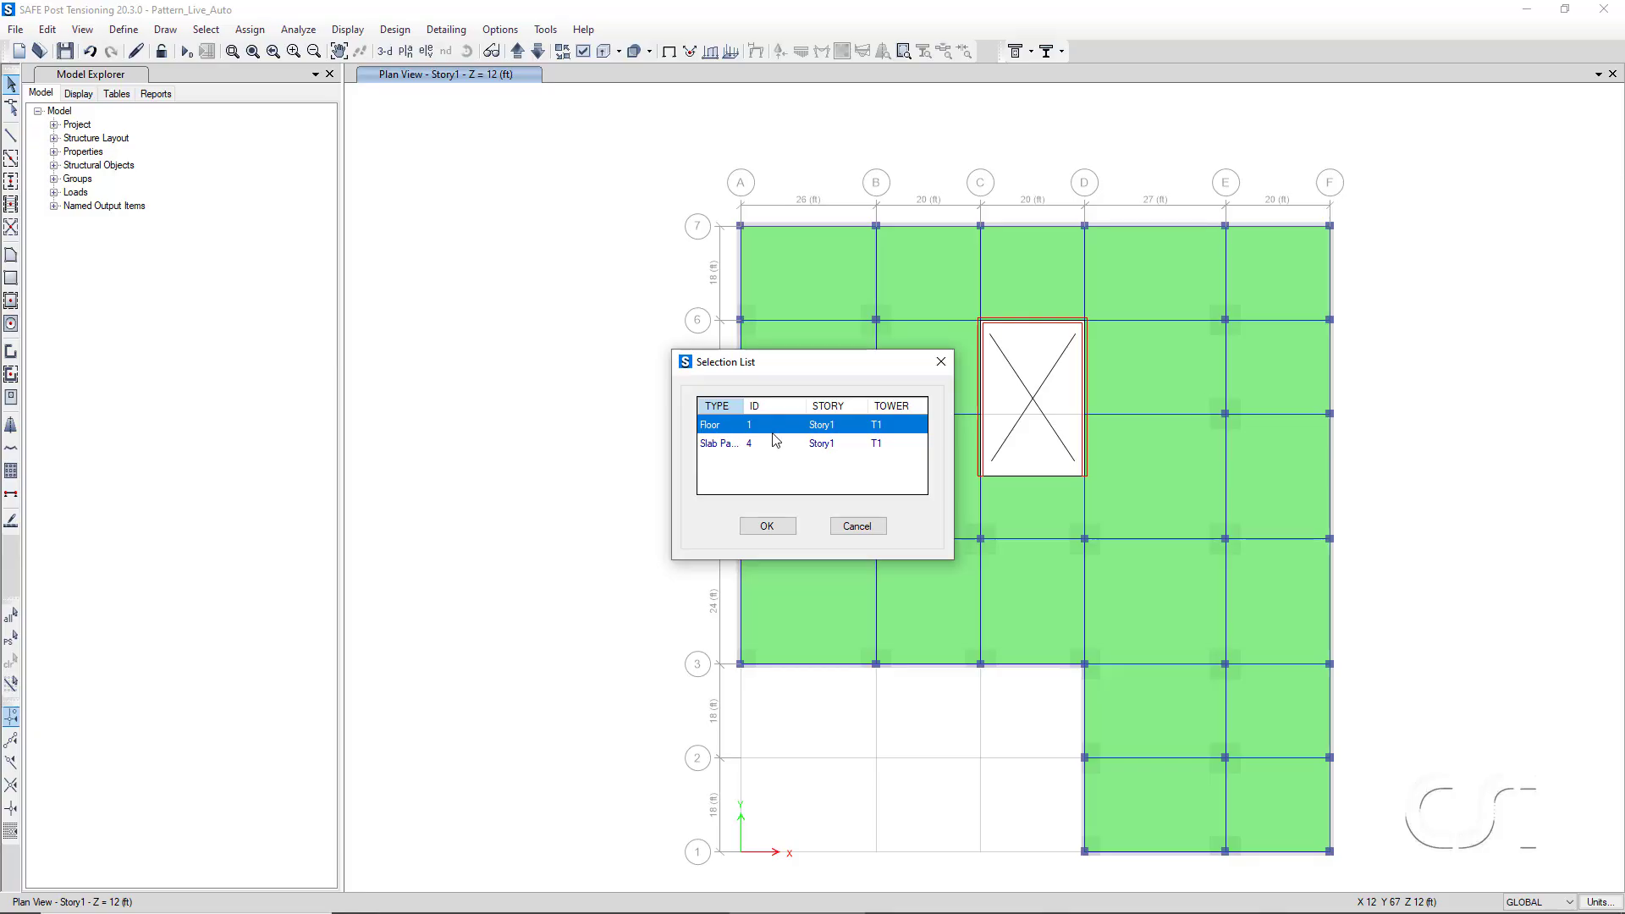
{"action": "left_click", "coordinate": [768, 526]}
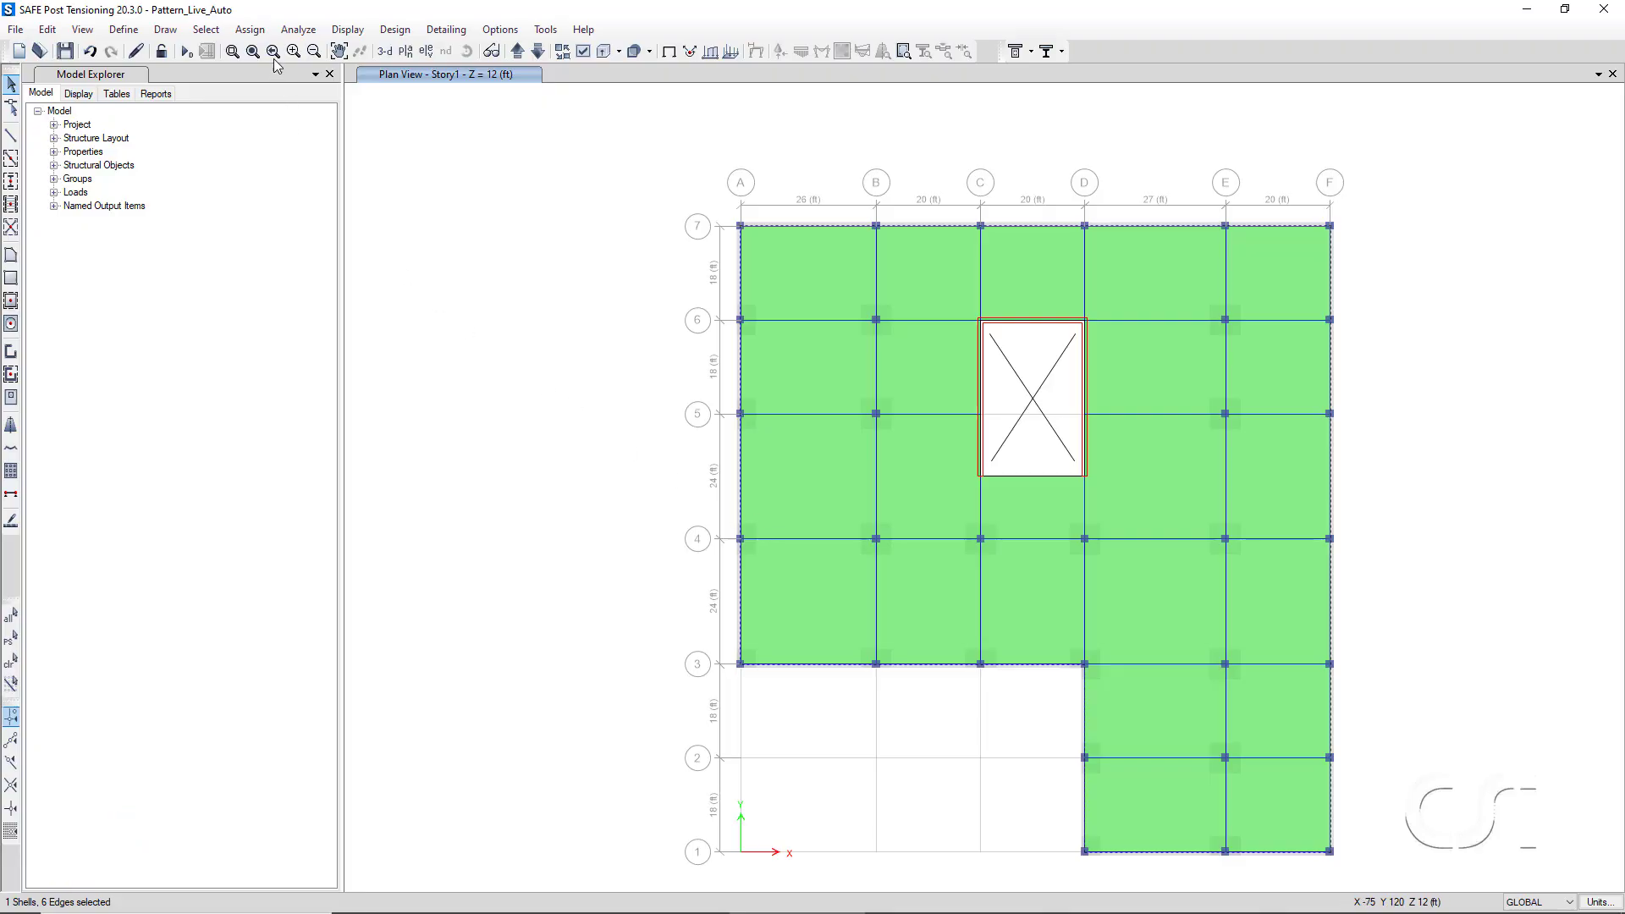
{"action": "left_click", "coordinate": [263, 33]}
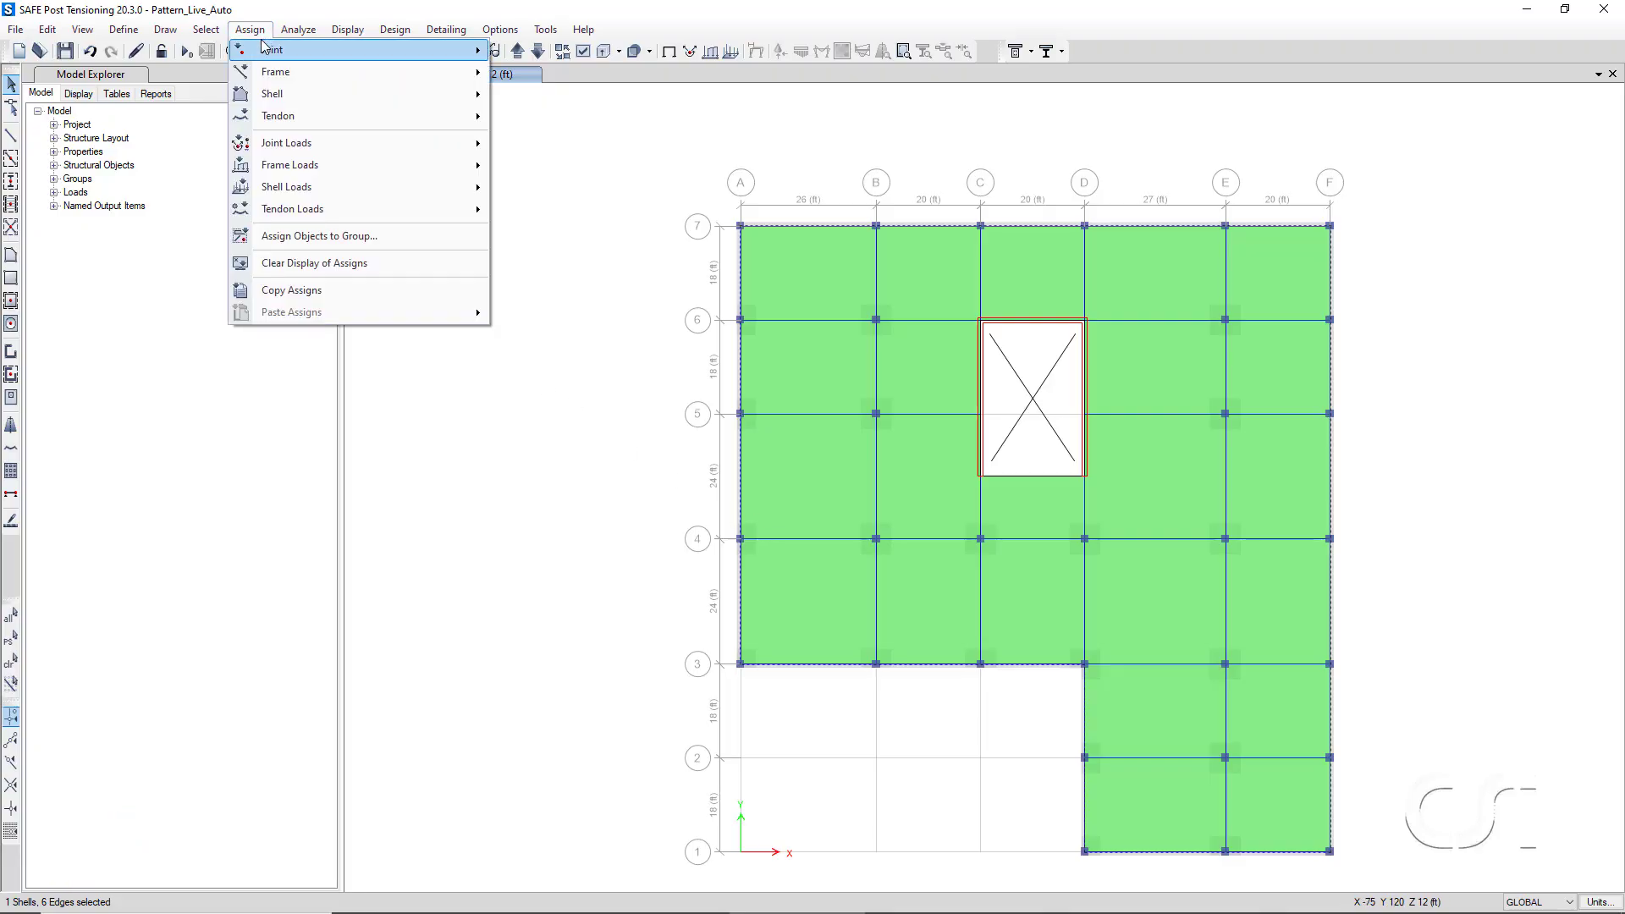
{"action": "mouse_move", "coordinate": [283, 190]}
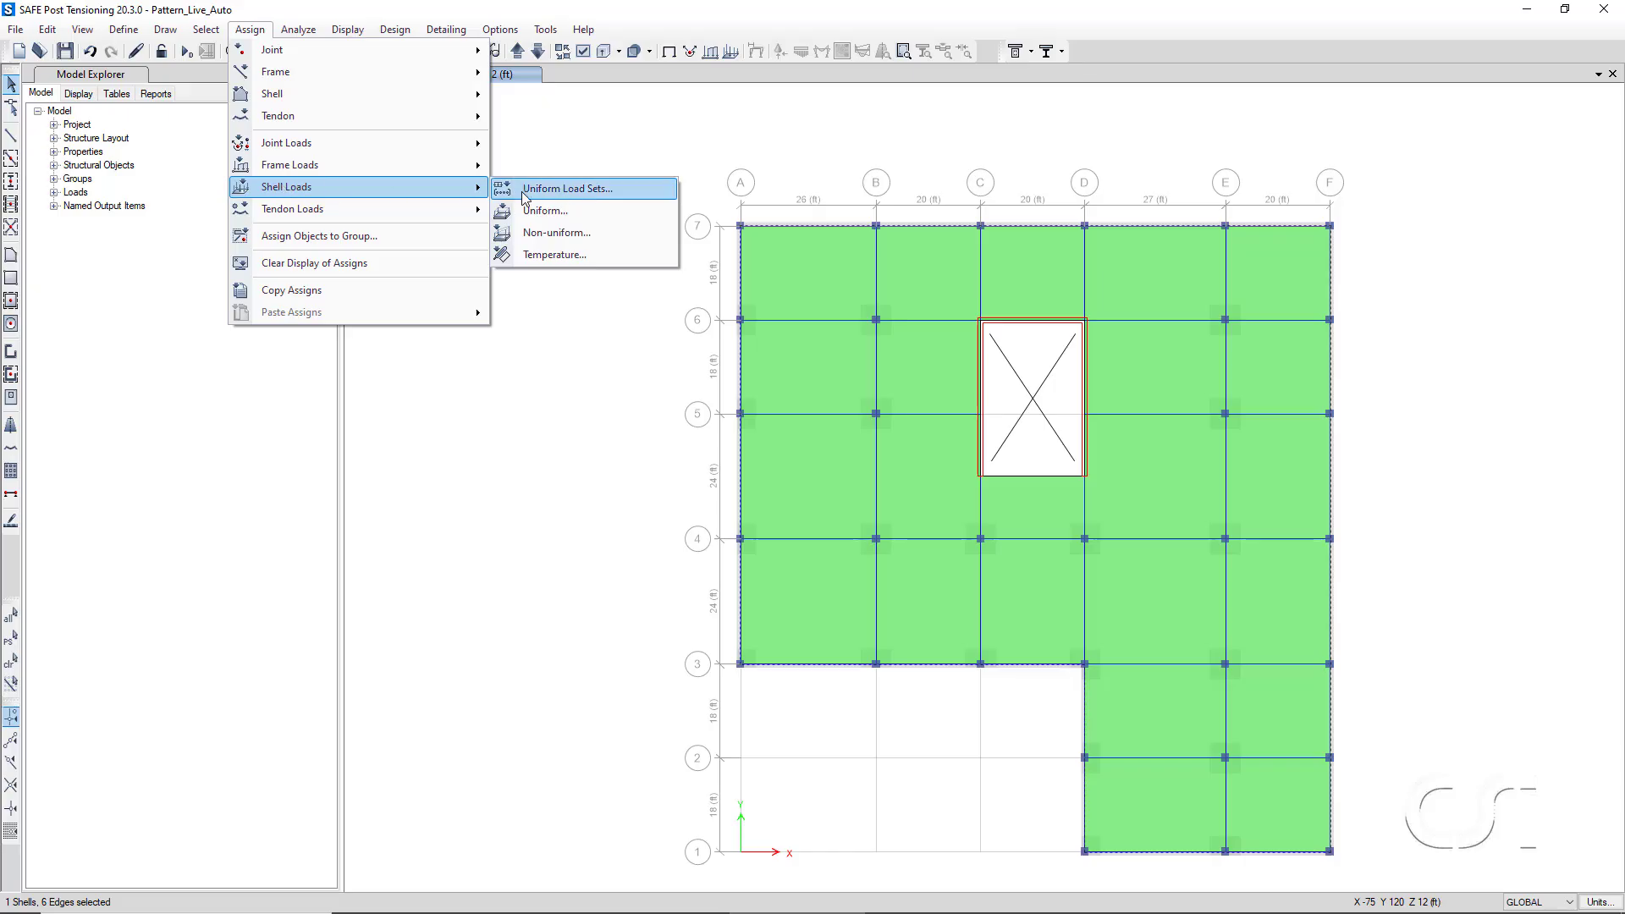
{"action": "left_click", "coordinate": [565, 220]}
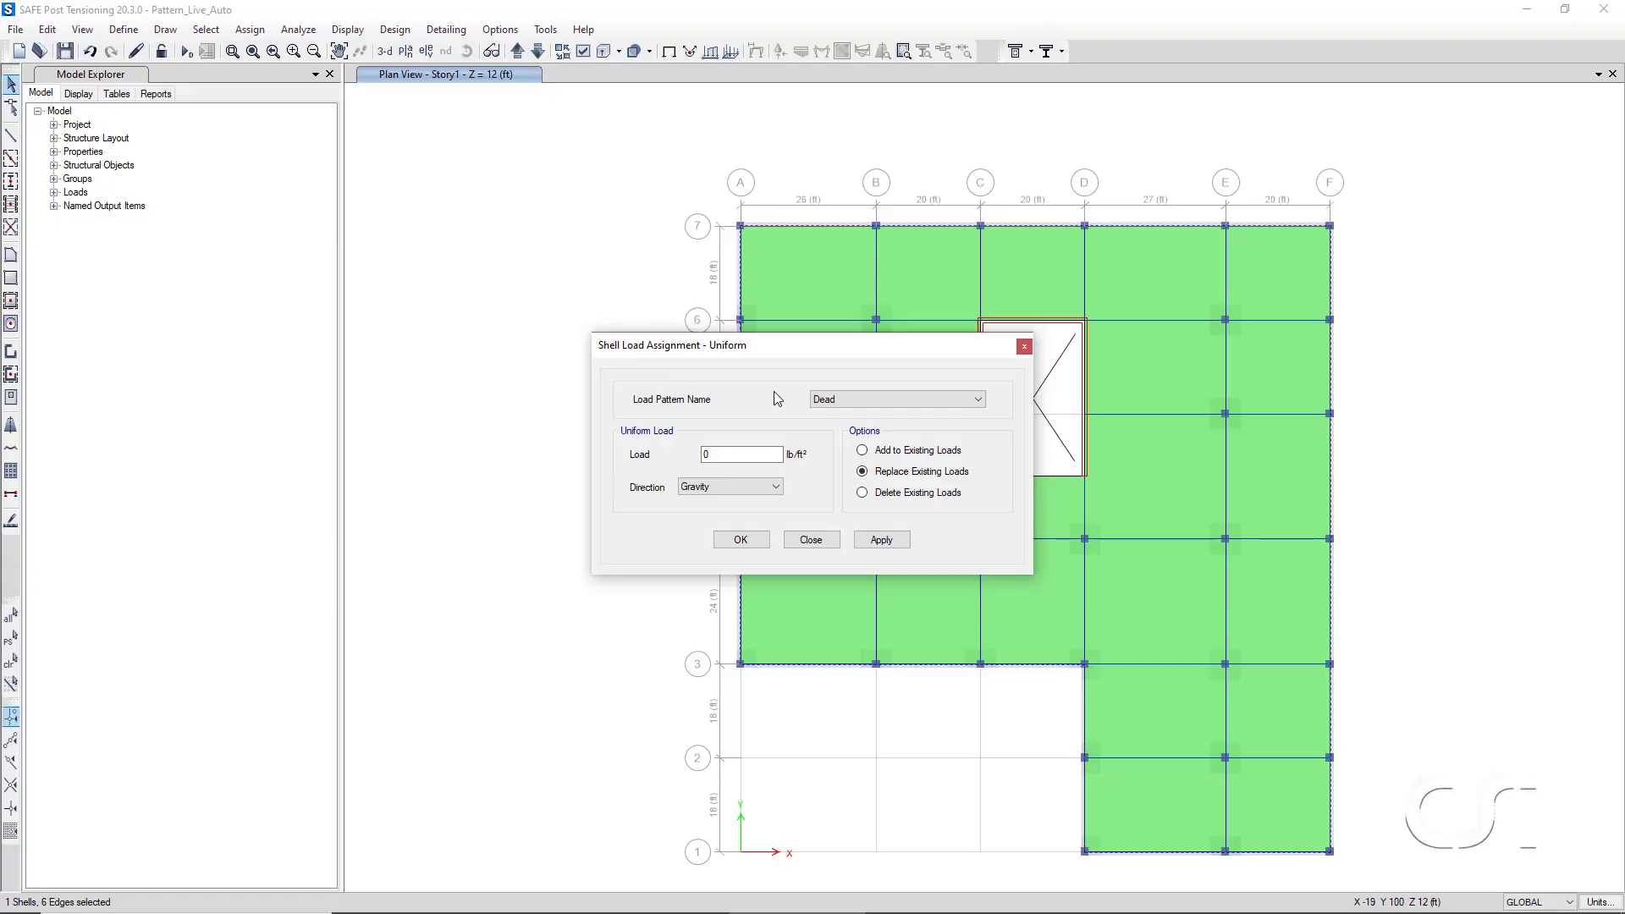
{"action": "left_click", "coordinate": [844, 400]}
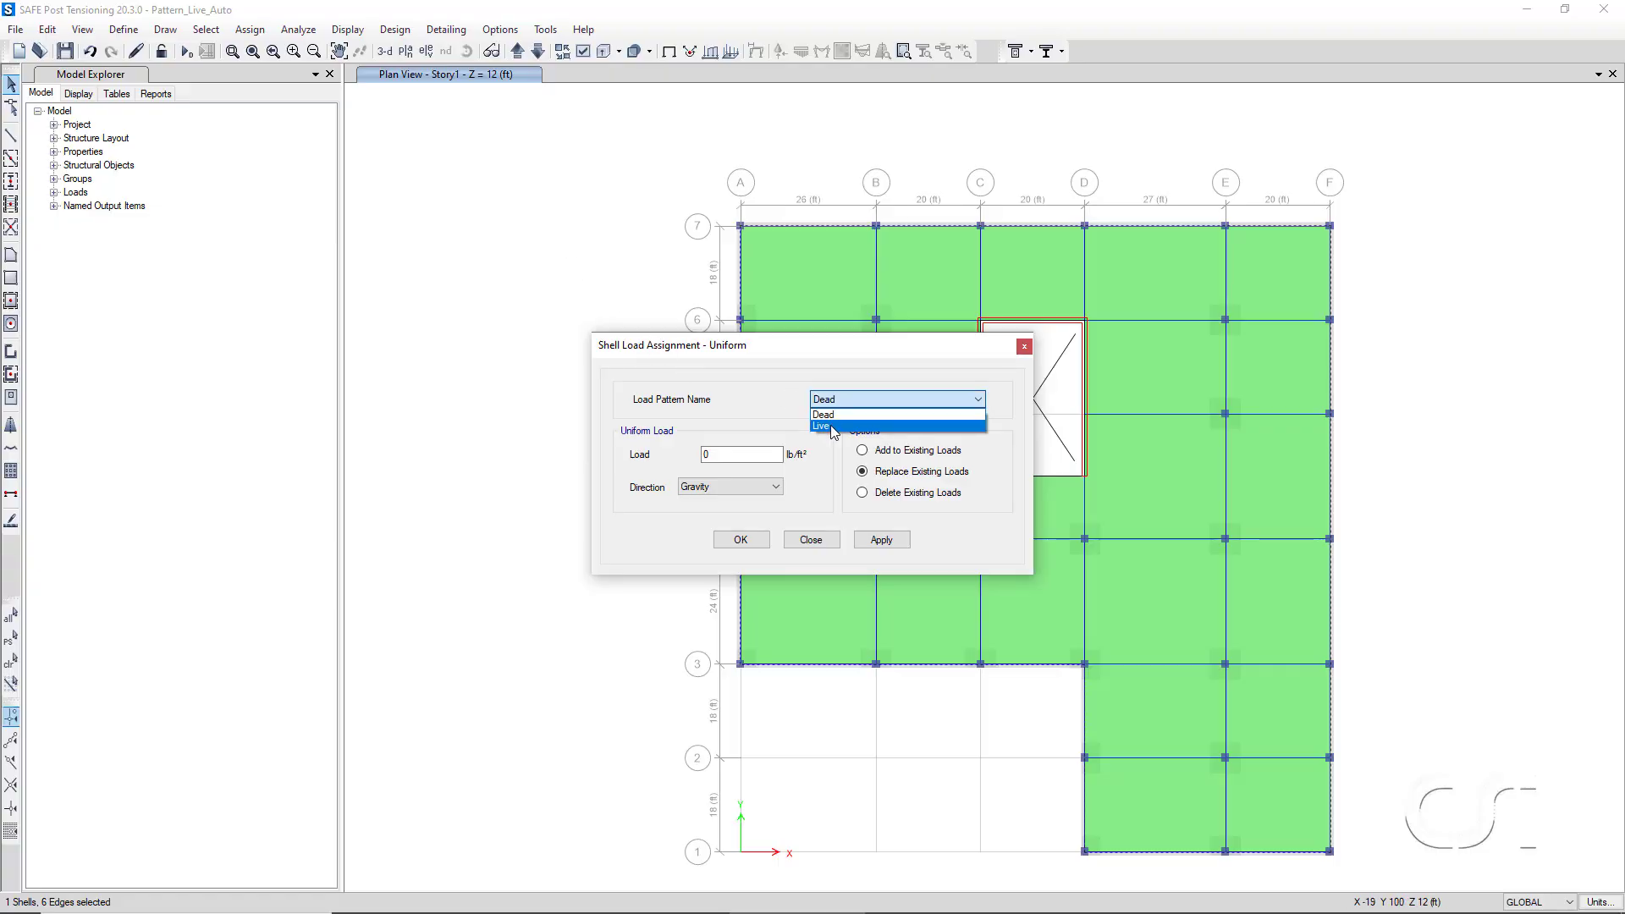
{"action": "left_click", "coordinate": [833, 426]}
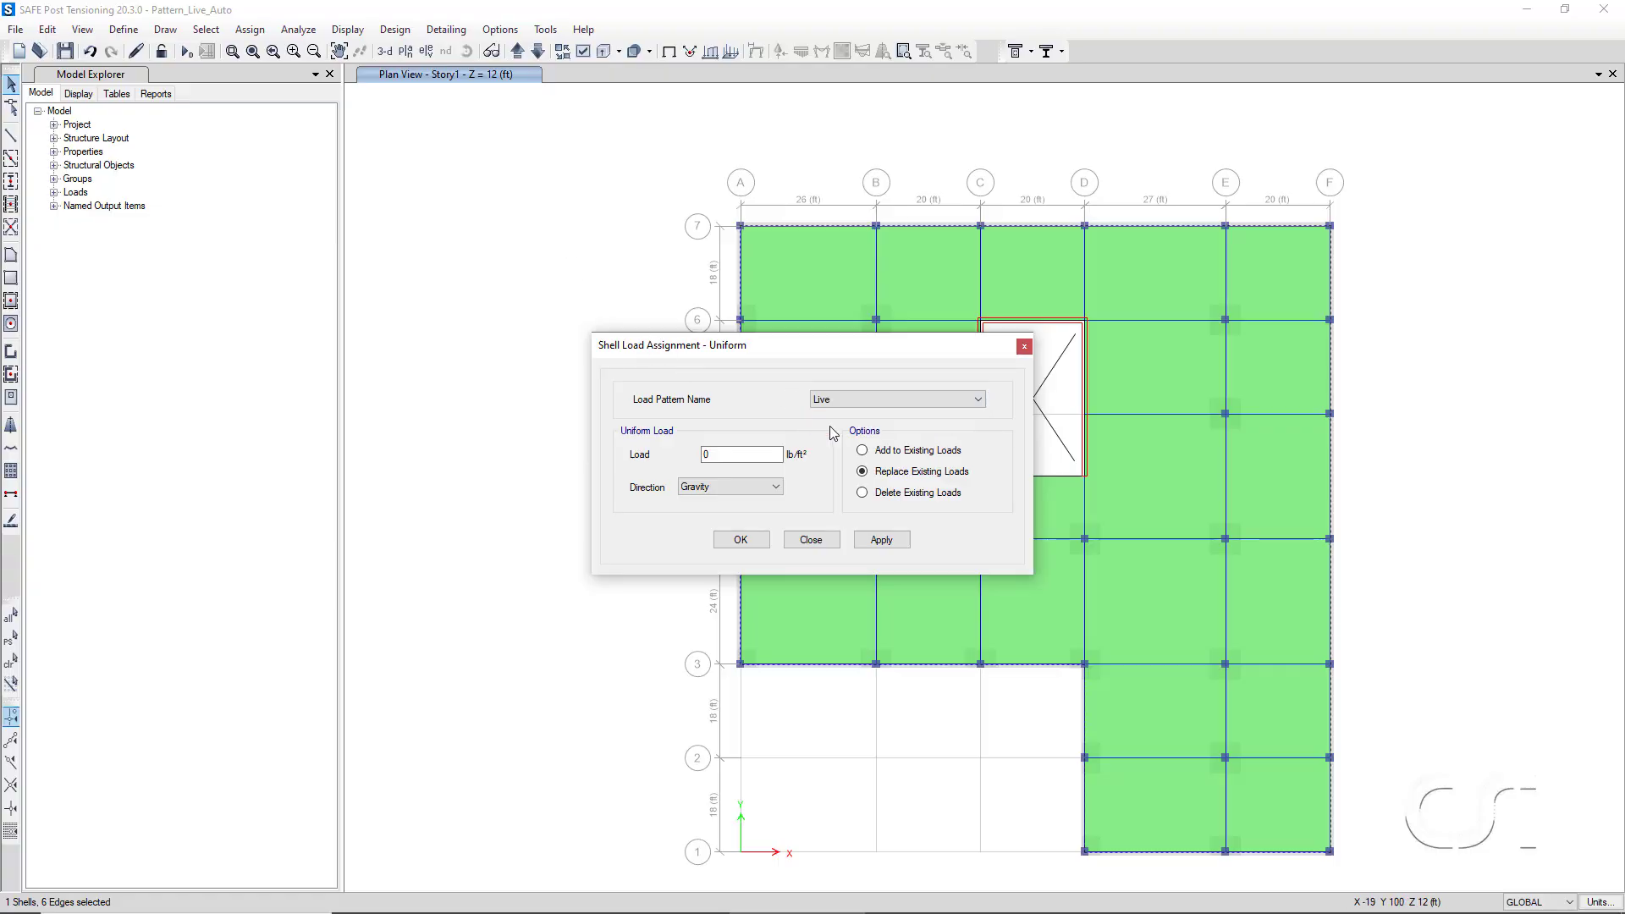
{"action": "double_click", "coordinate": [718, 452]}
{"action": "left_click", "coordinate": [730, 535]}
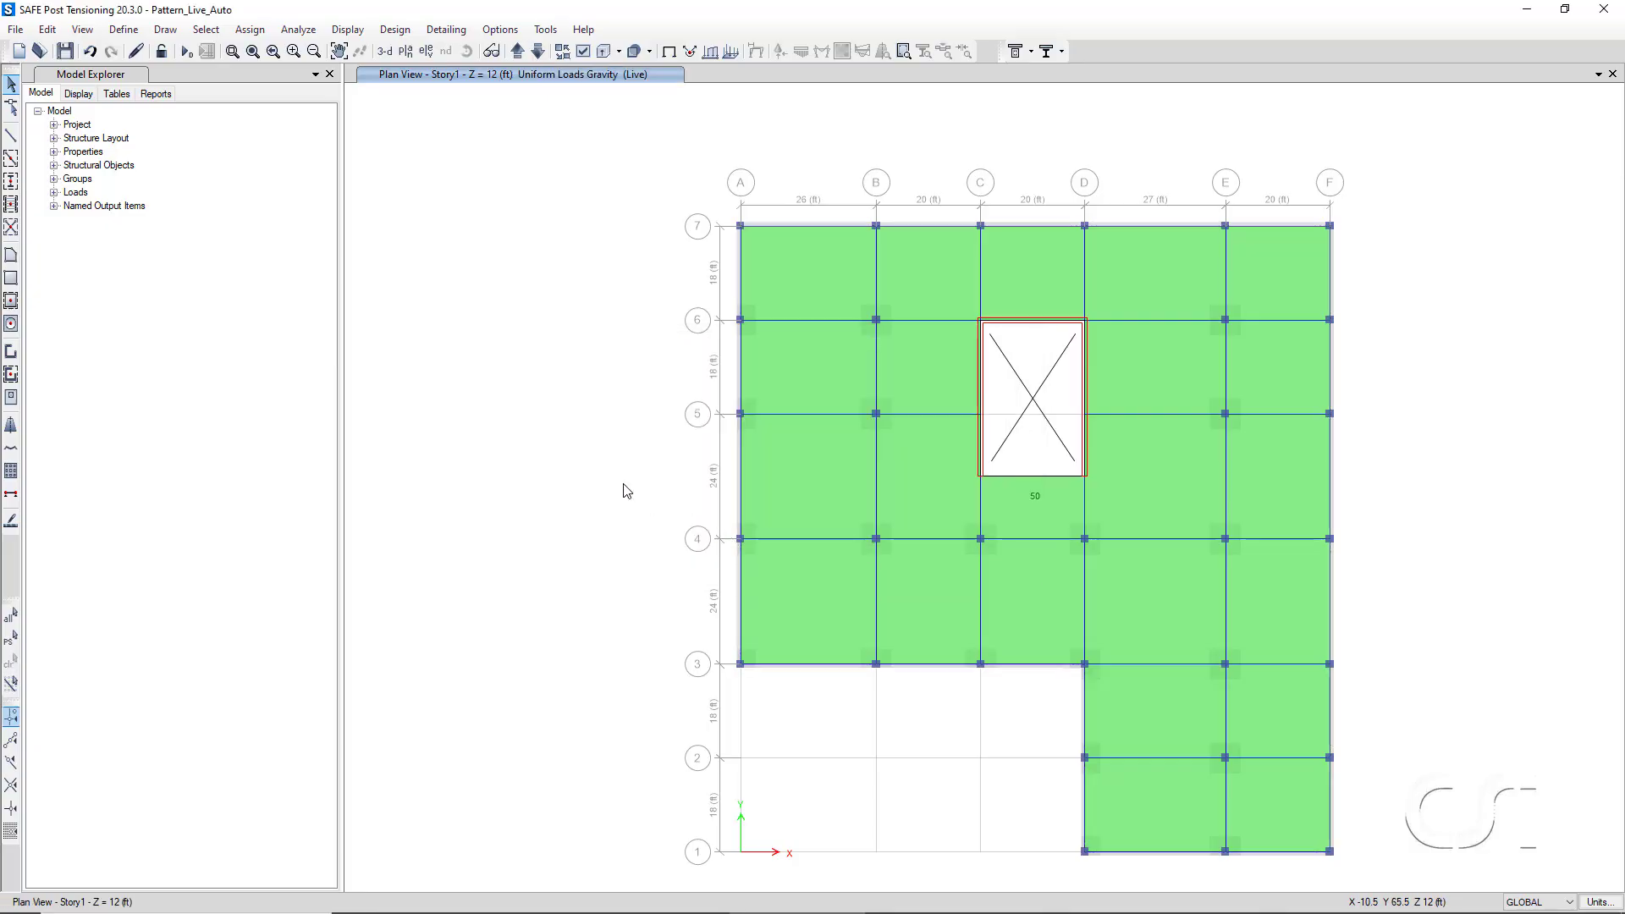
Review the load case data of the Pattern Live Auto load case, including its applied load pattern and scale factor.
{"action": "left_click", "coordinate": [125, 29]}
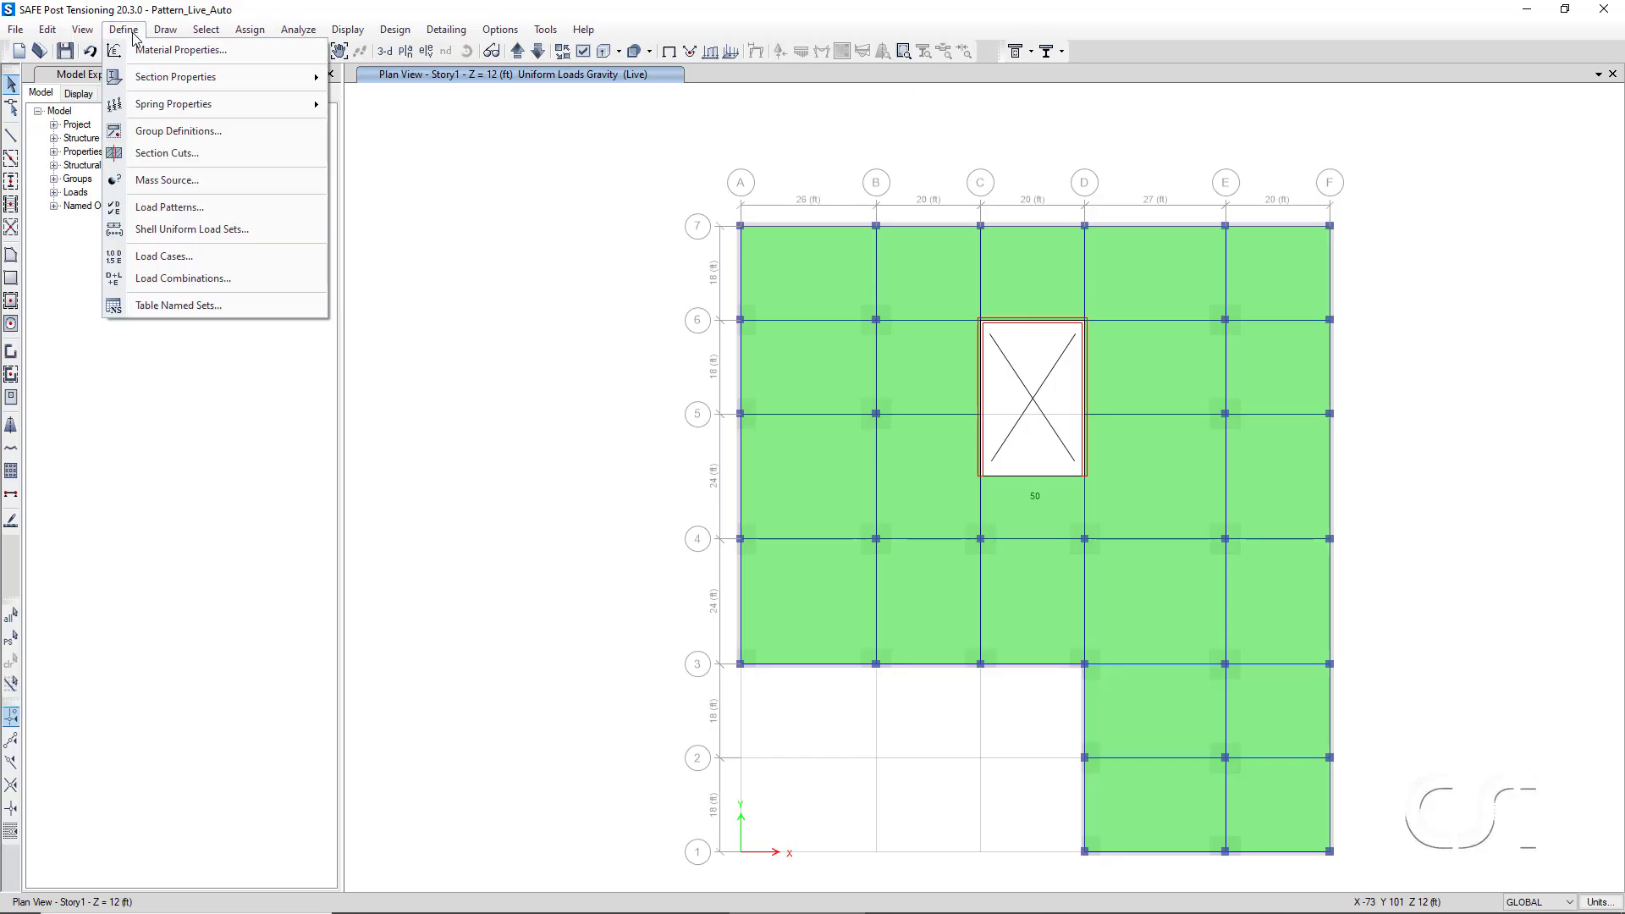
{"action": "left_click", "coordinate": [201, 262]}
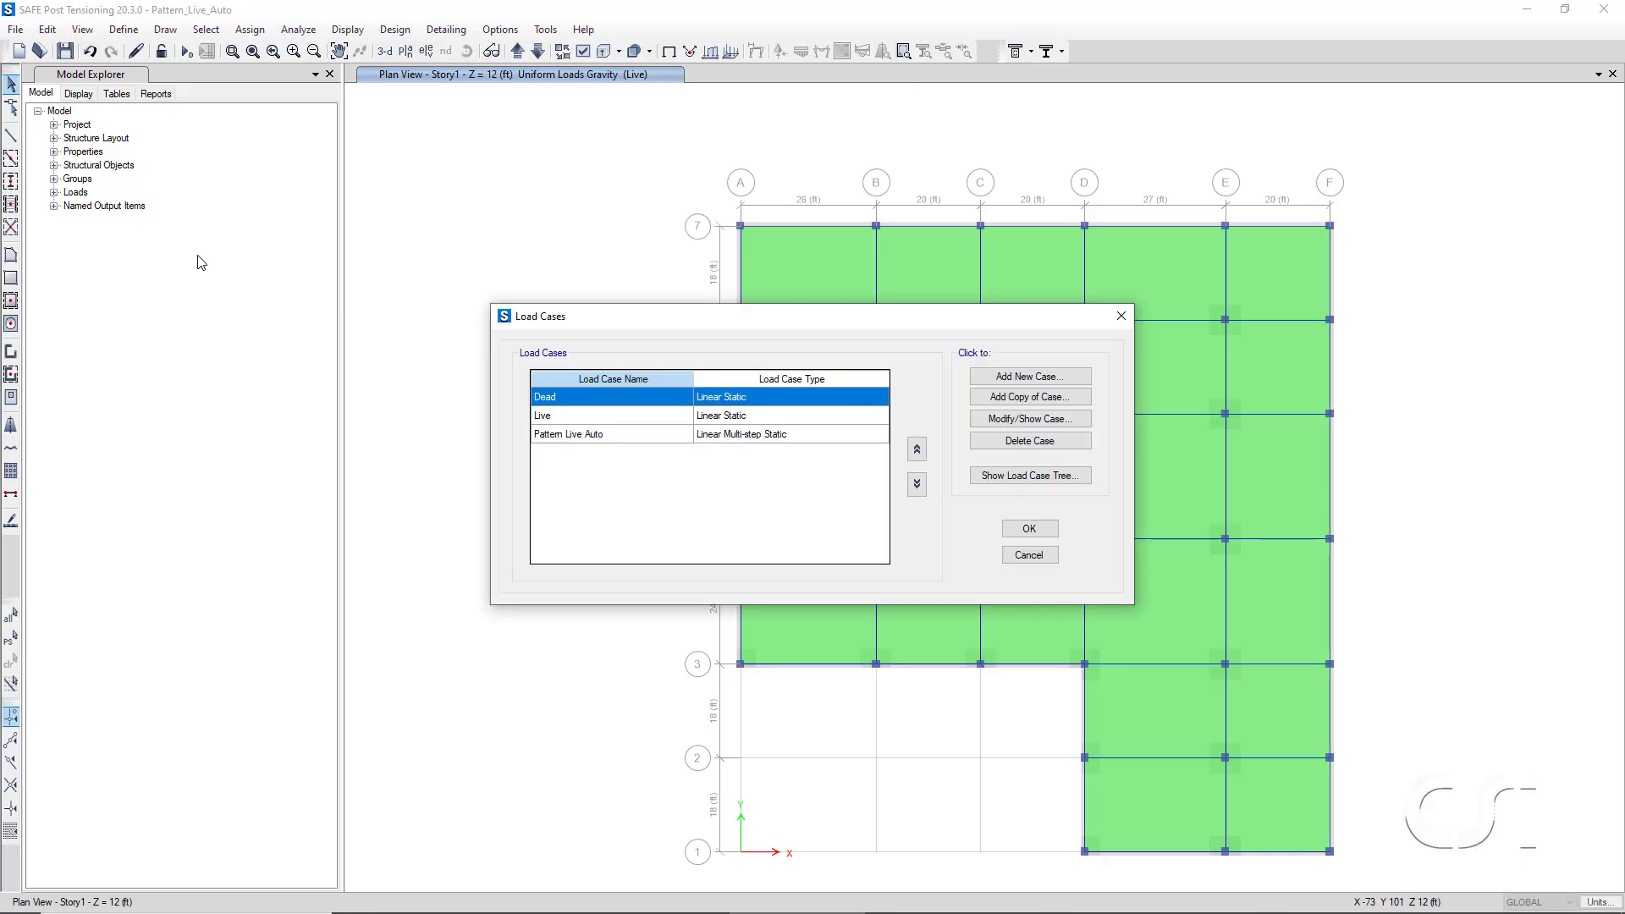
{"action": "left_click", "coordinate": [539, 436]}
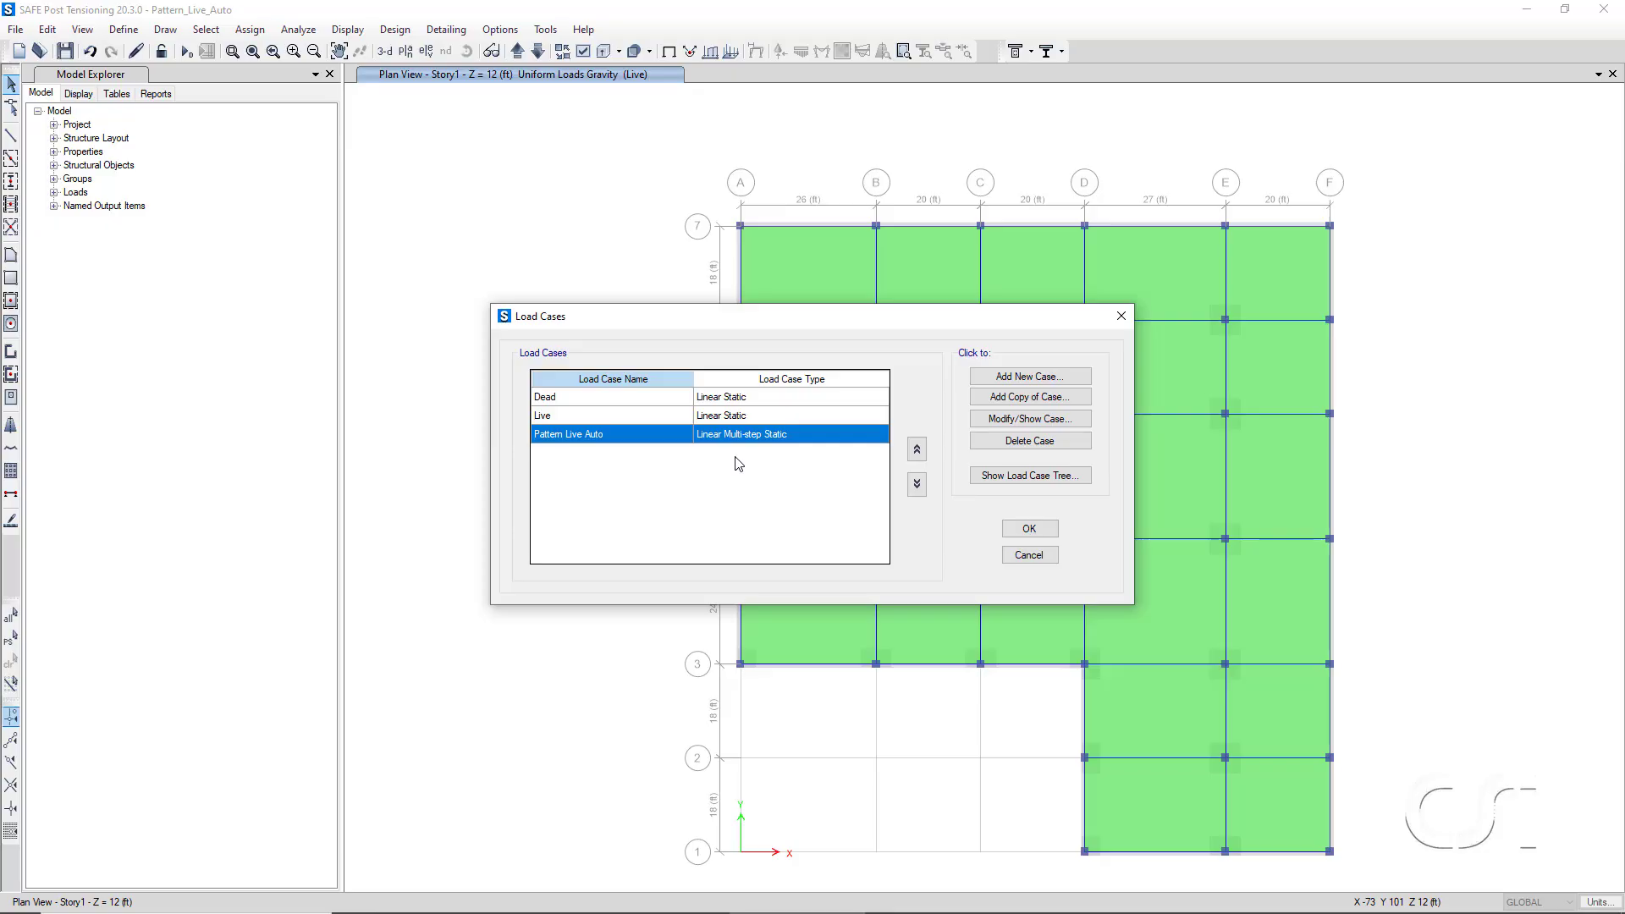
{"action": "left_click", "coordinate": [1007, 421]}
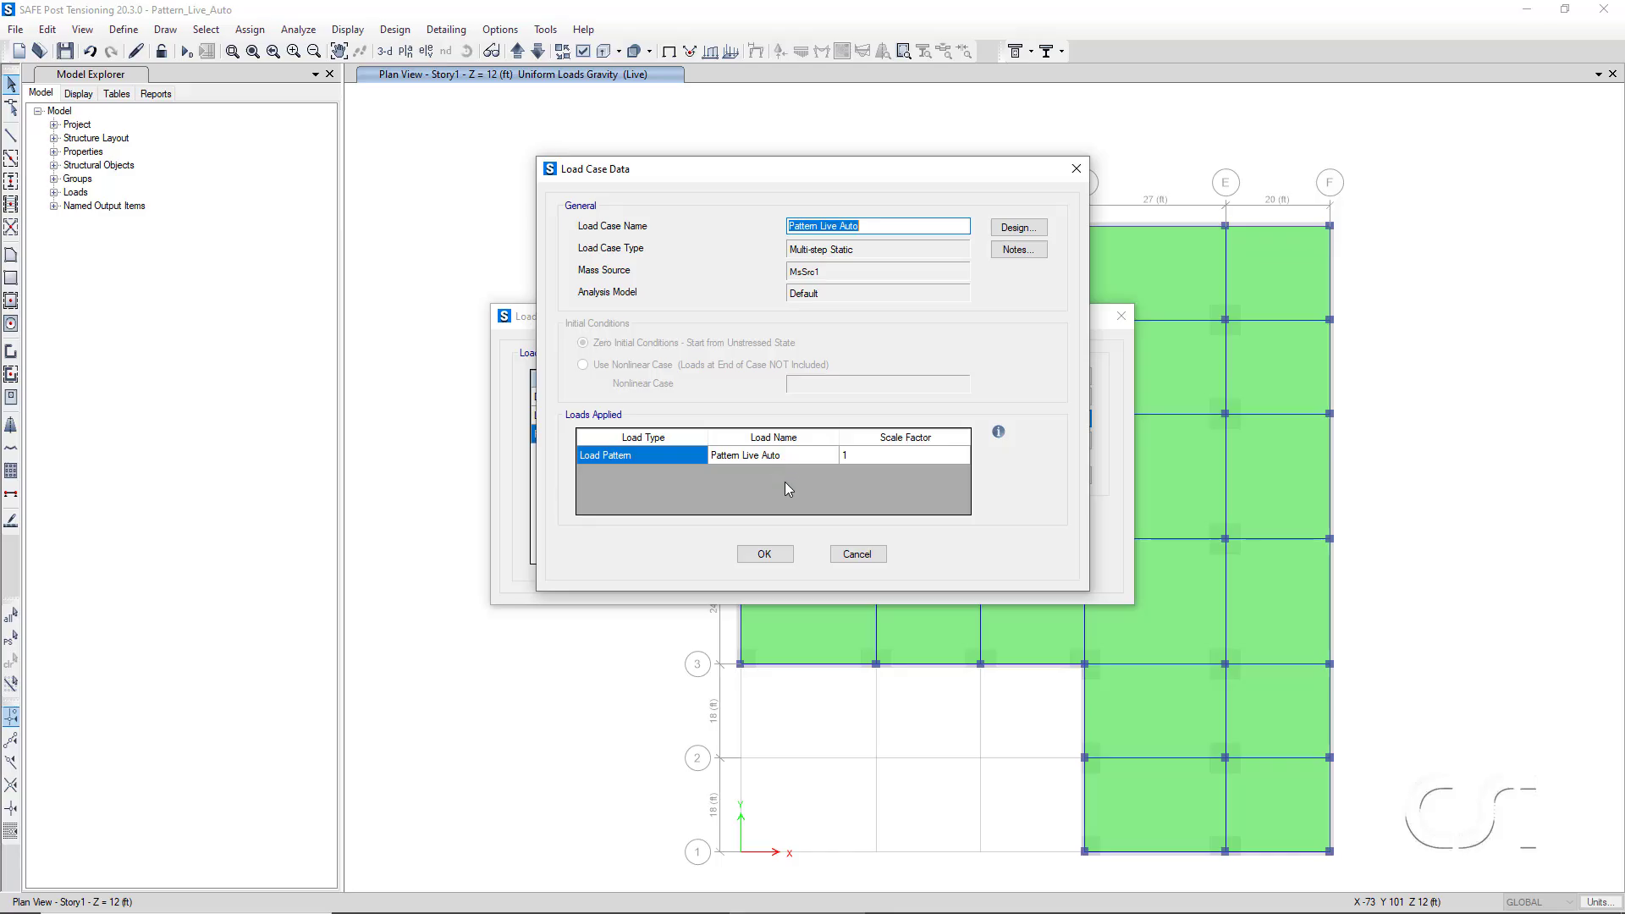
{"action": "left_click", "coordinate": [765, 555]}
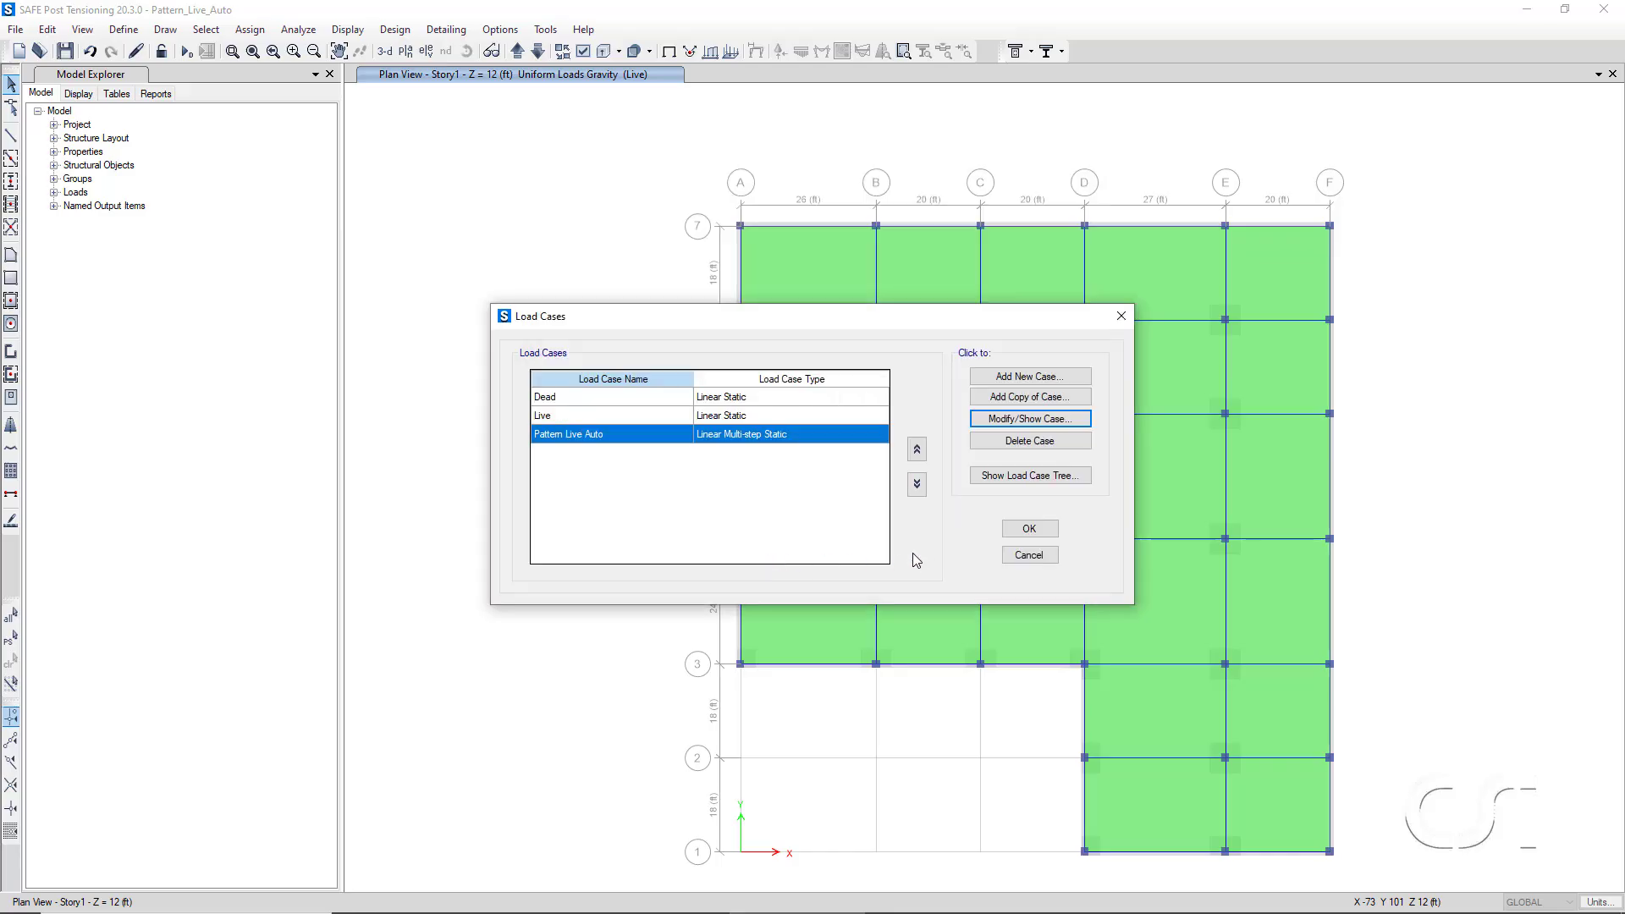
{"action": "left_click", "coordinate": [1034, 529]}
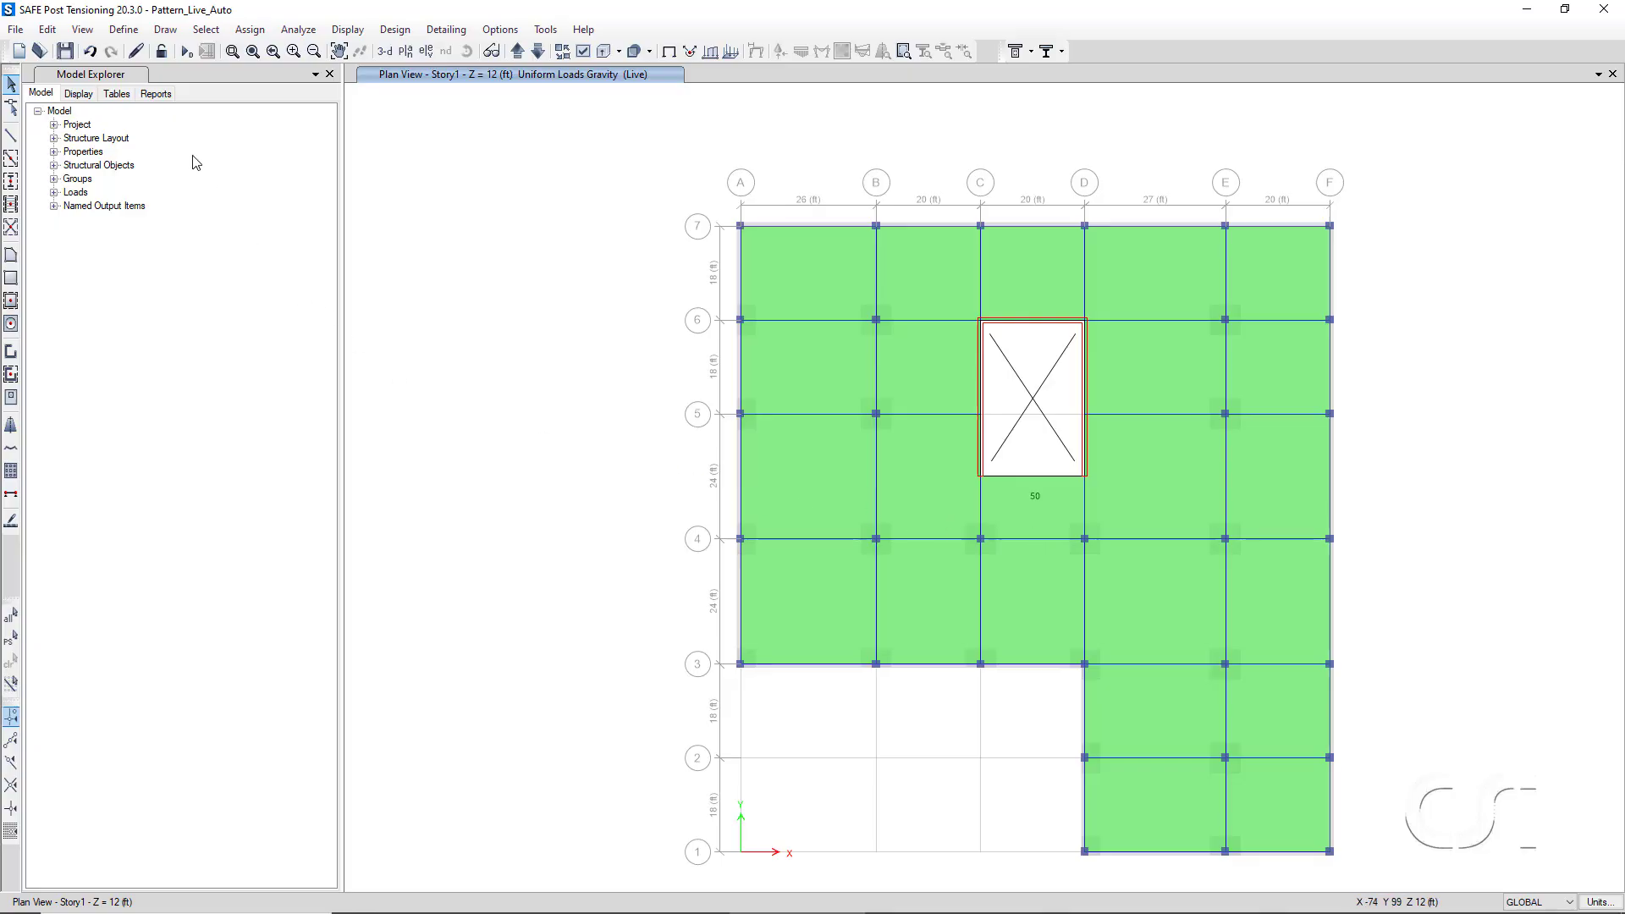
Review the load cases and scale factors in the DConS3 load combination.
{"action": "left_click", "coordinate": [126, 31]}
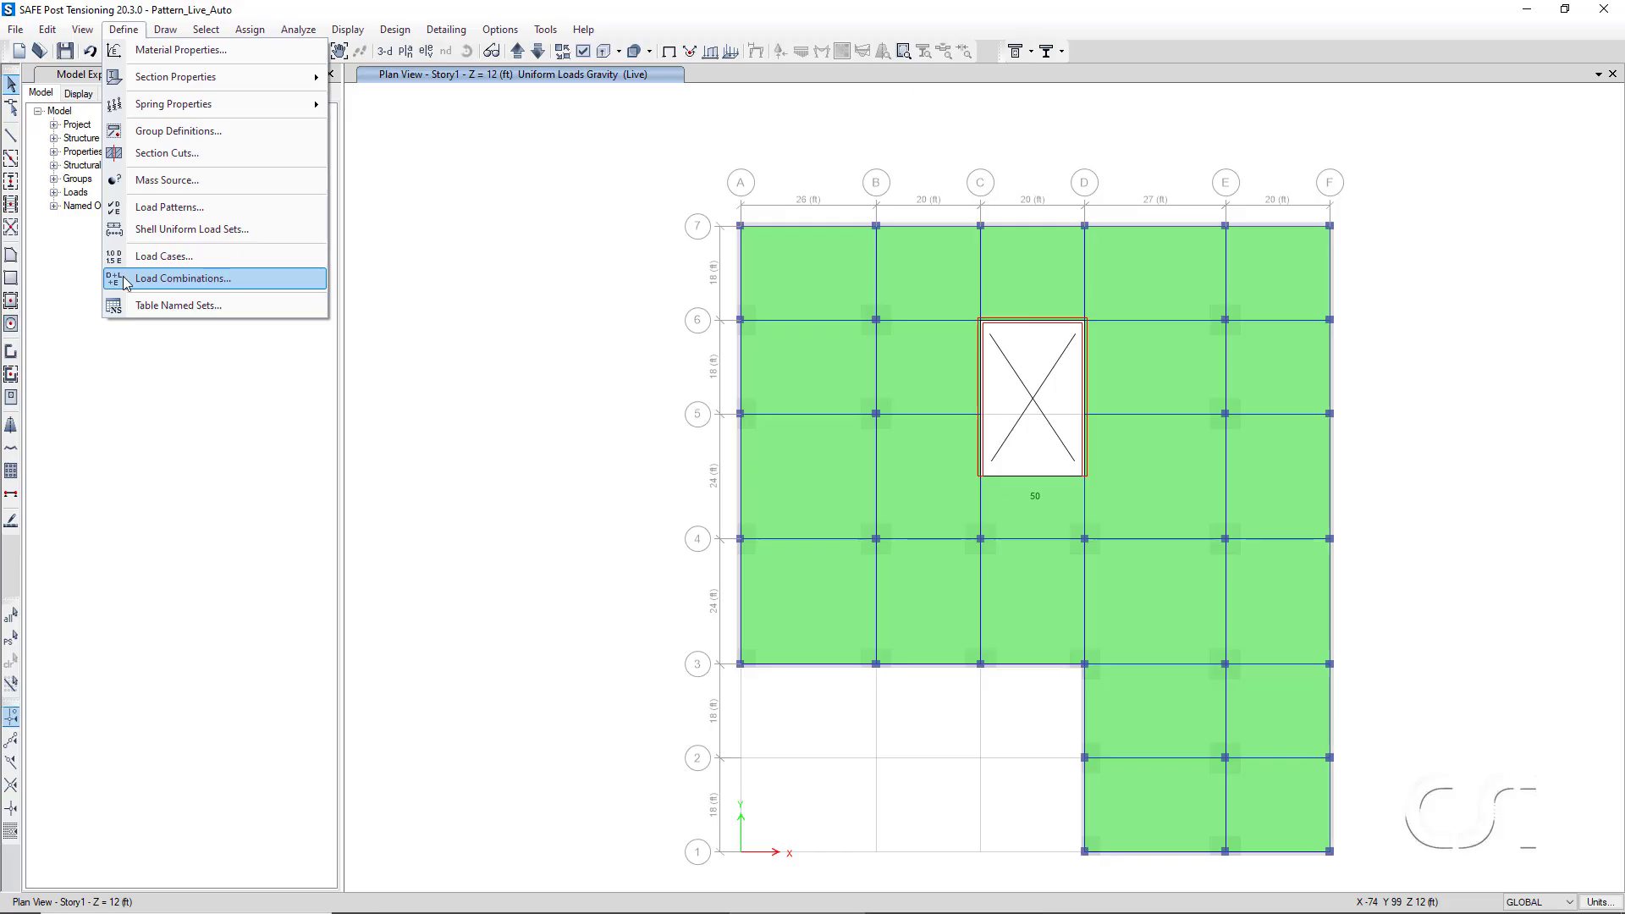
{"action": "left_click", "coordinate": [209, 281]}
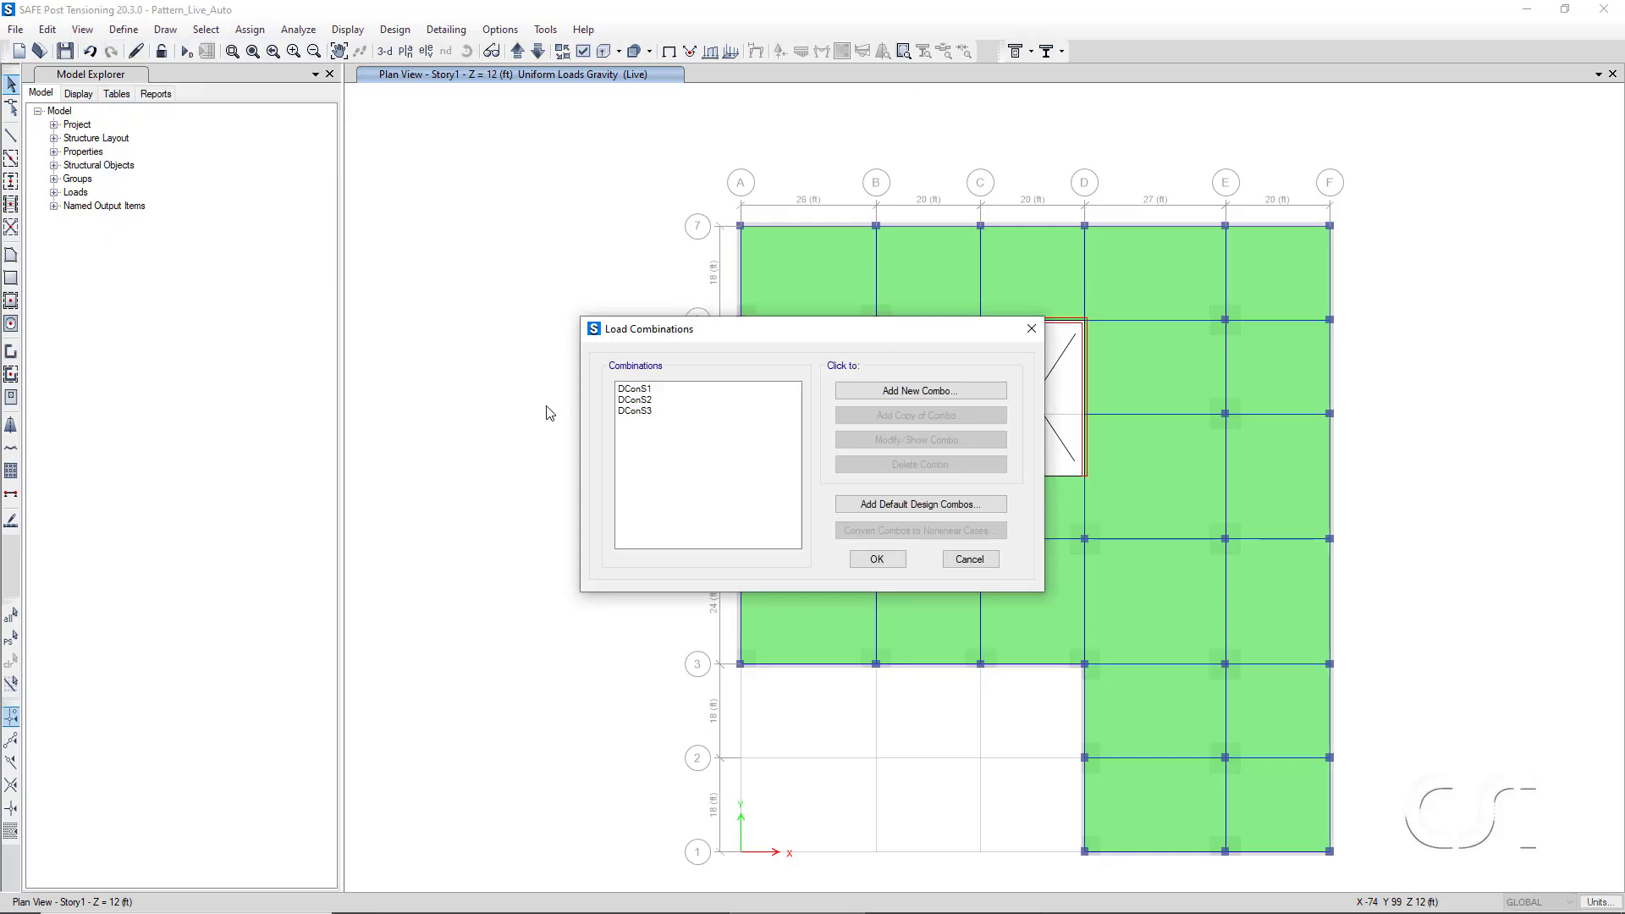
{"action": "left_click", "coordinate": [622, 411]}
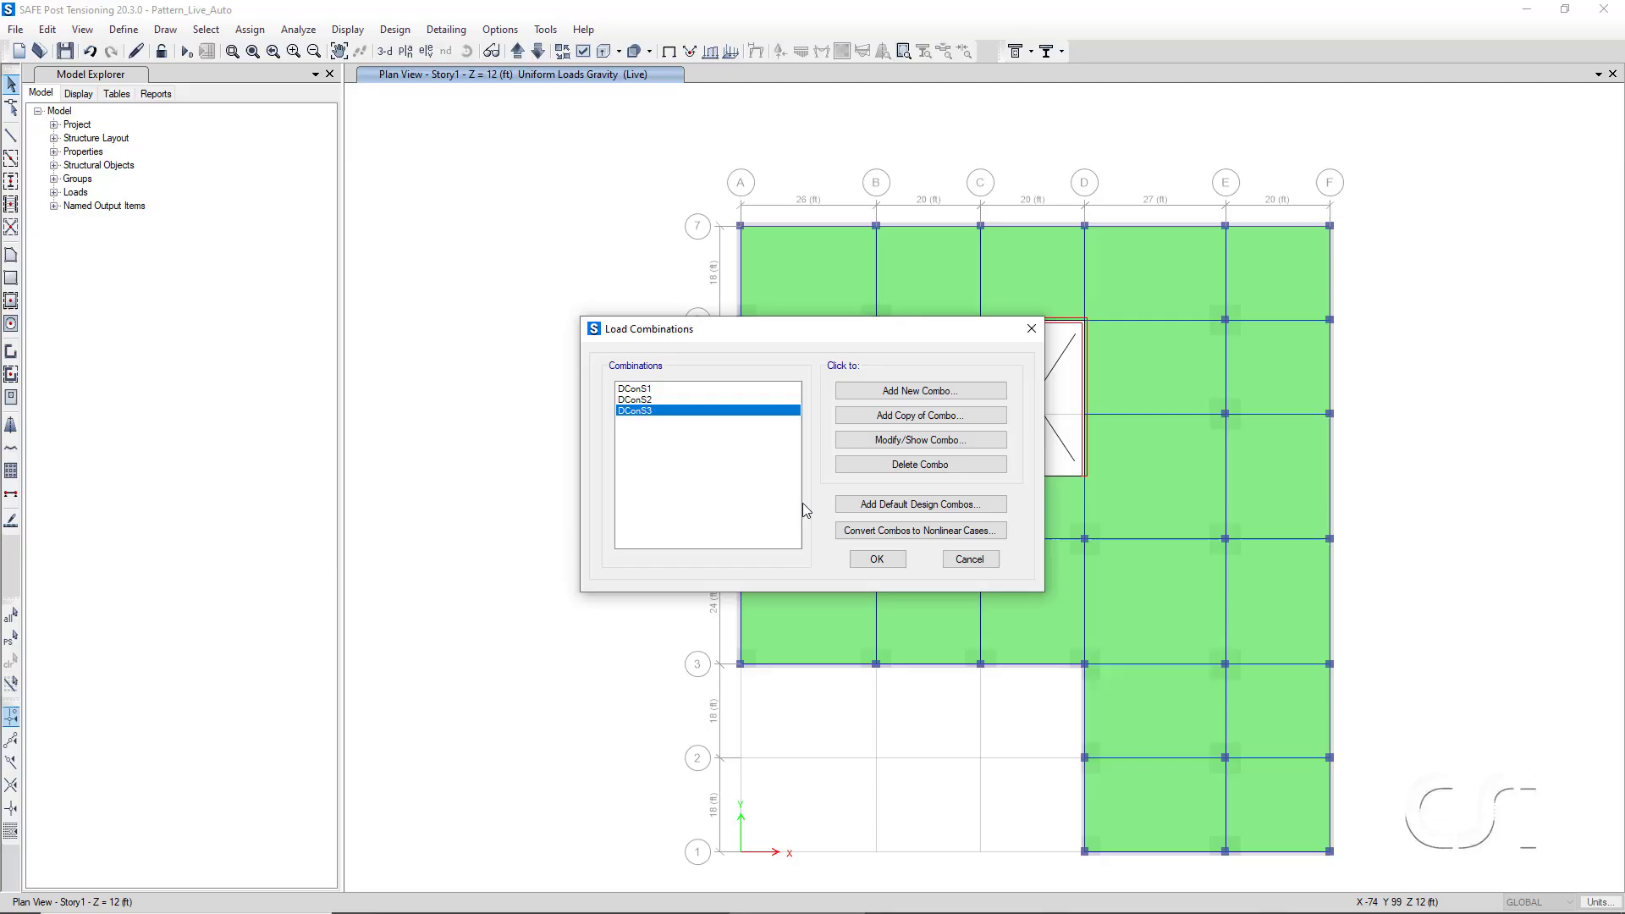
{"action": "left_click", "coordinate": [902, 442]}
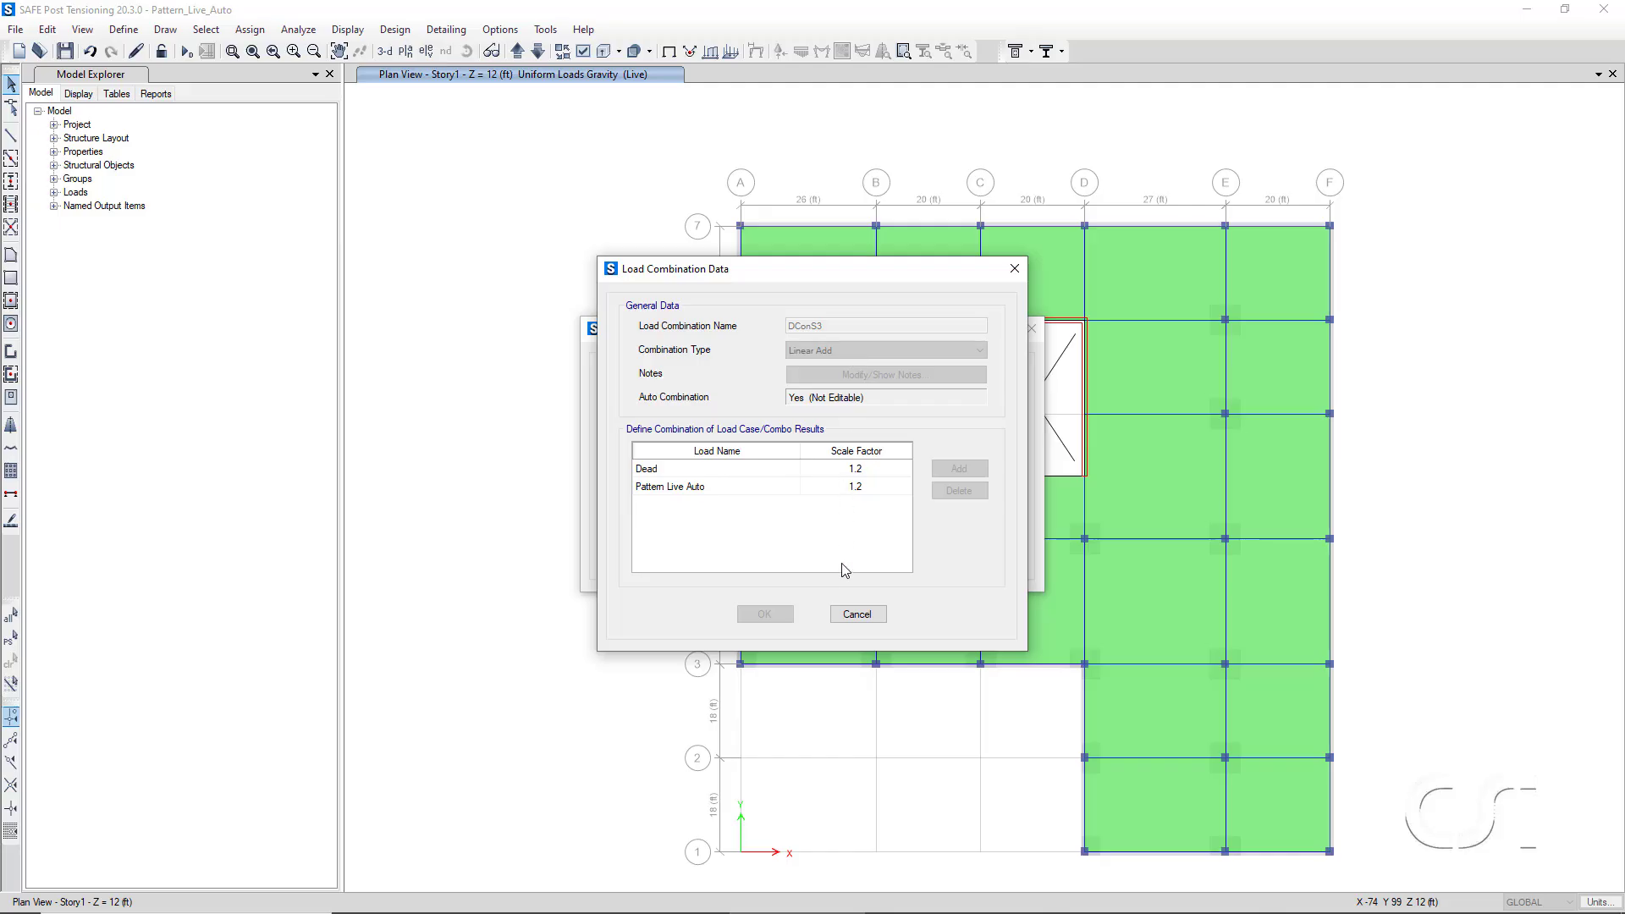
{"action": "left_click", "coordinate": [853, 614]}
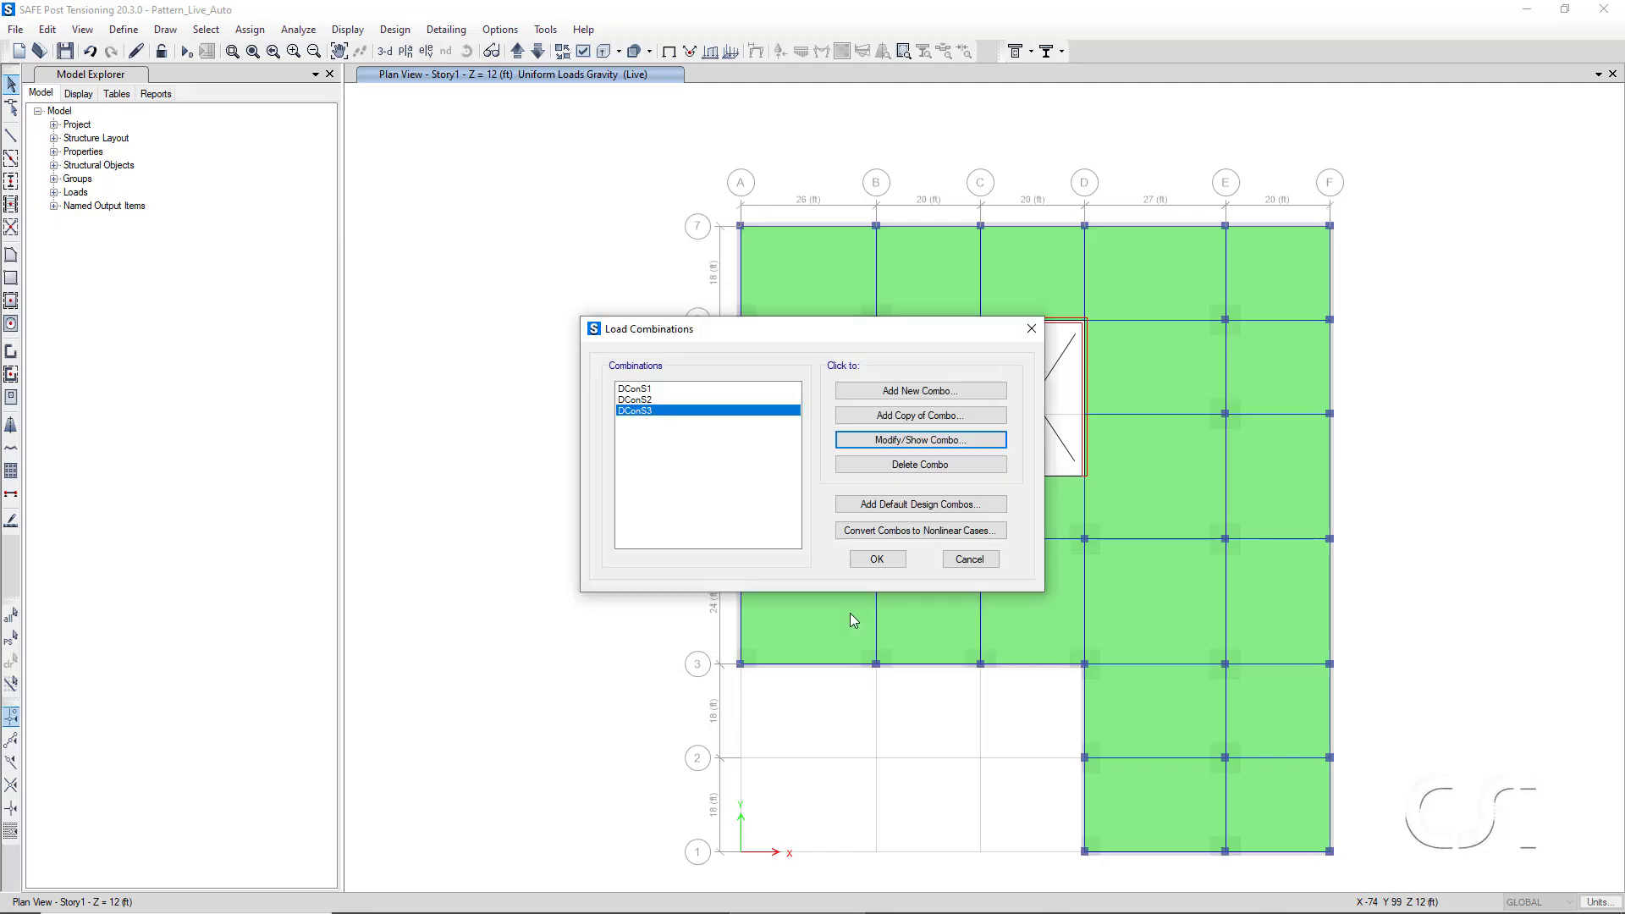
{"action": "left_click", "coordinate": [970, 560]}
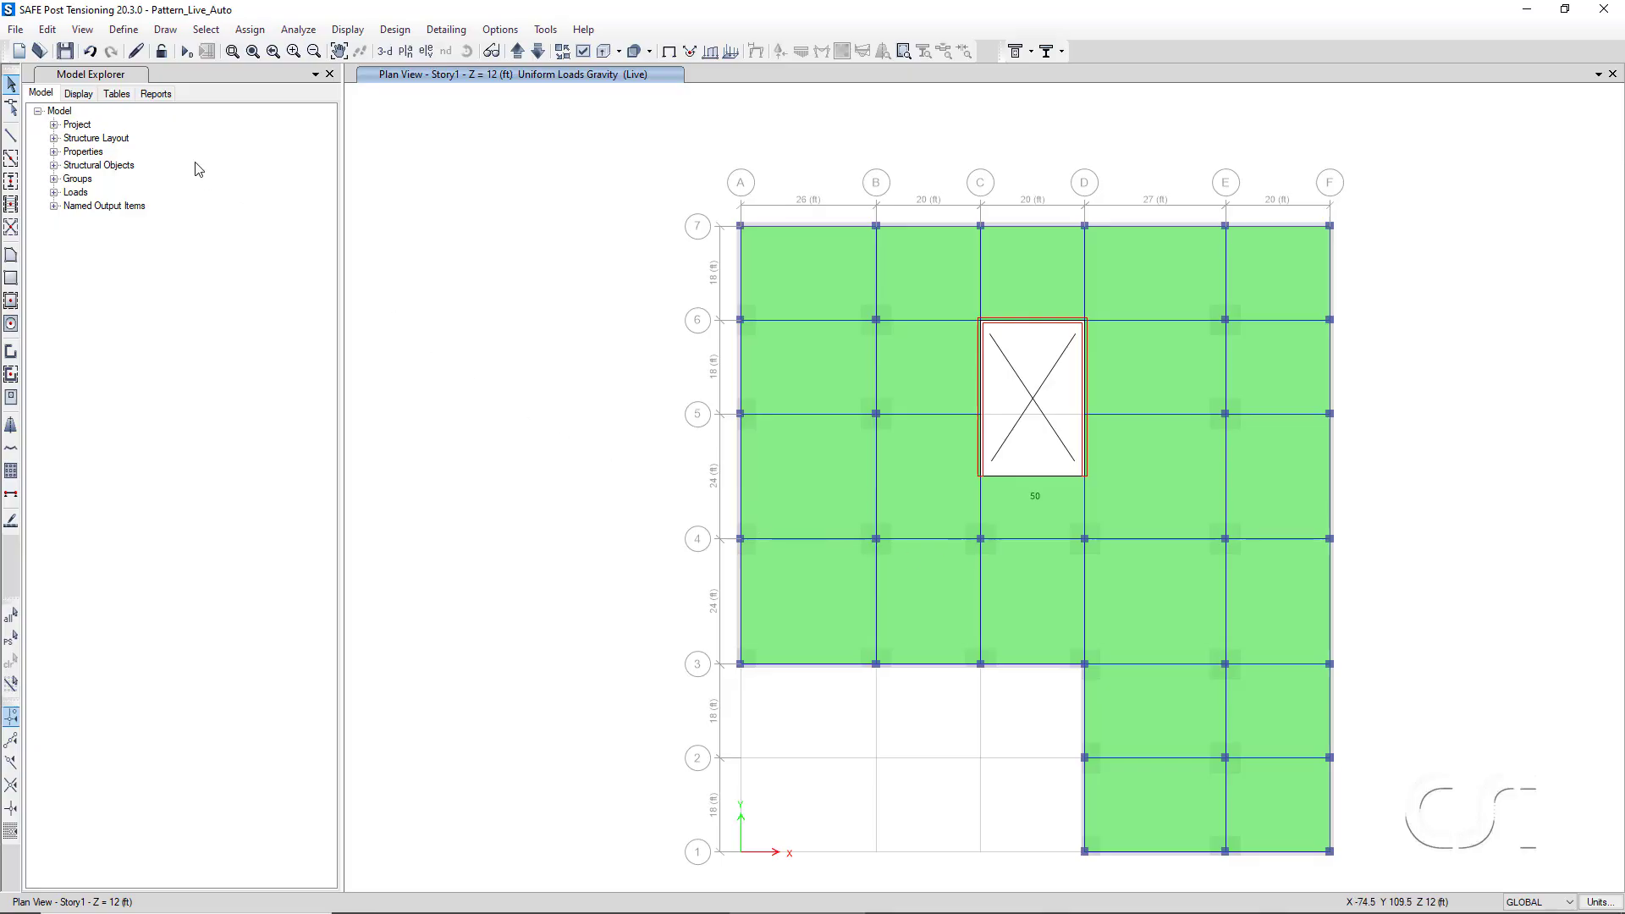
Run the analysis and display the deformed shape contours for step number 1 of the Pattern Live Auto case.
{"action": "left_click", "coordinate": [186, 53]}
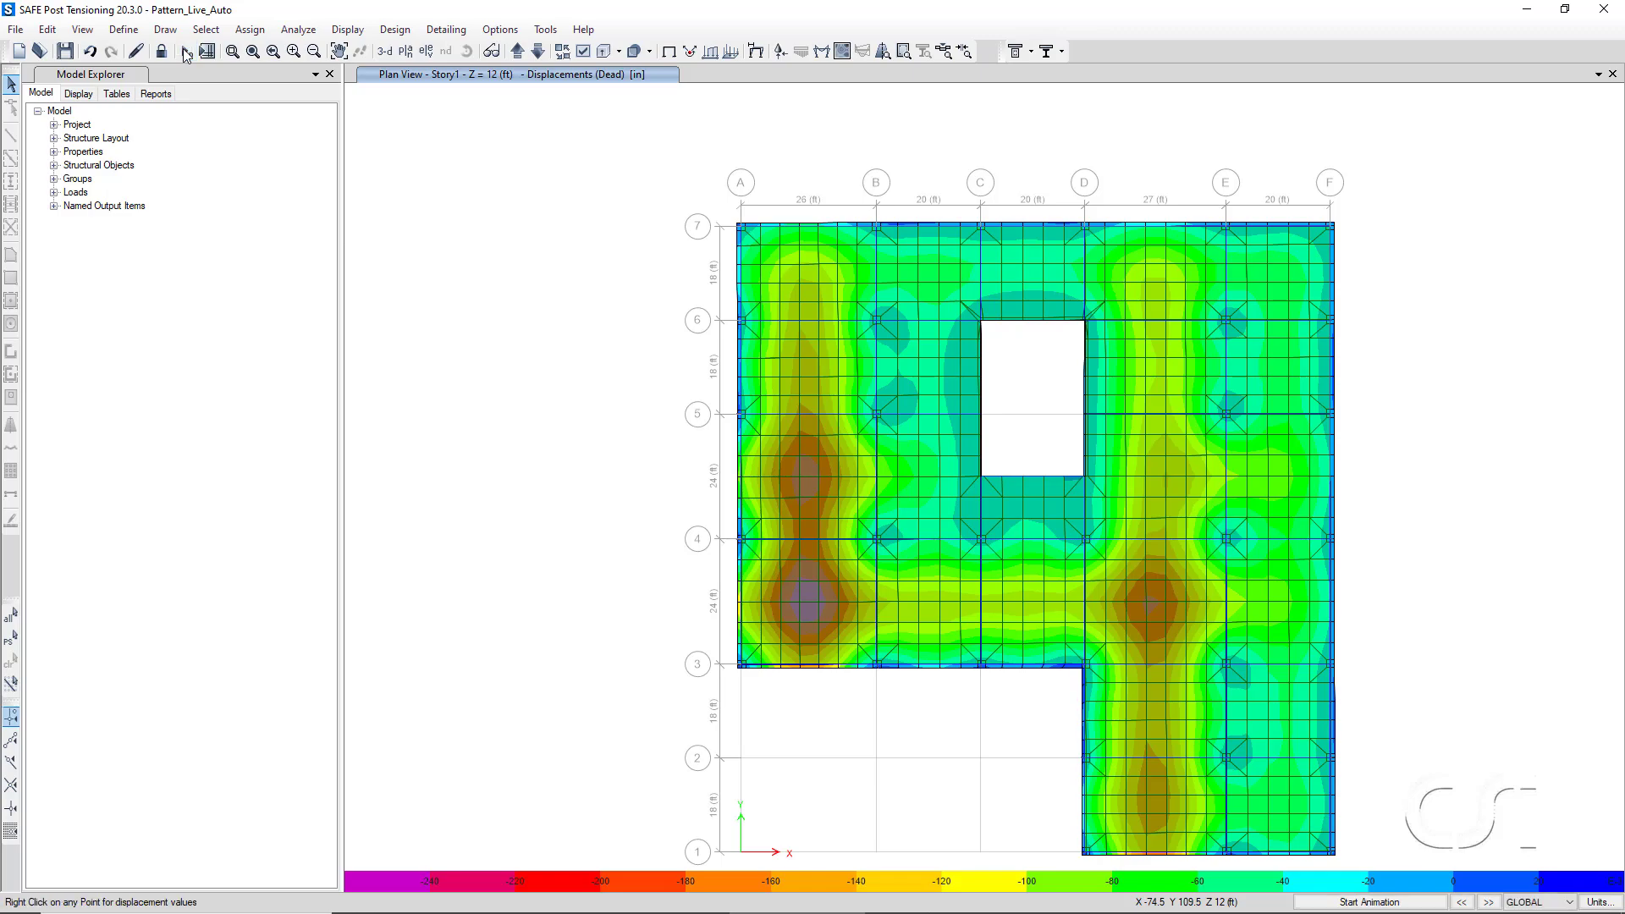
{"action": "left_click", "coordinate": [355, 30]}
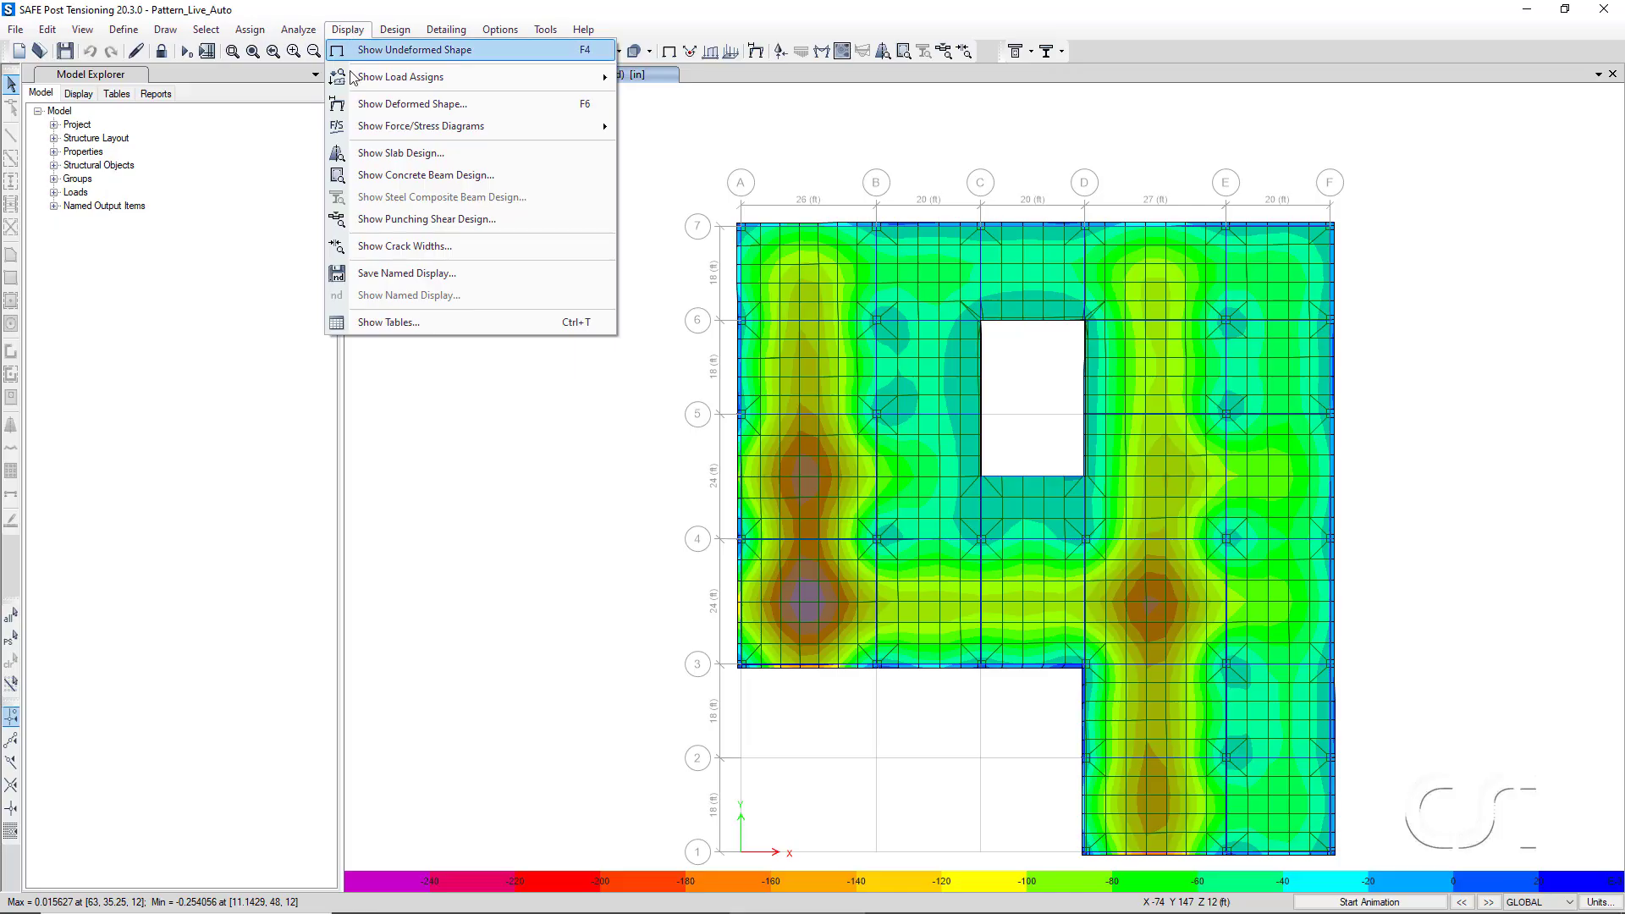
{"action": "left_click", "coordinate": [363, 105]}
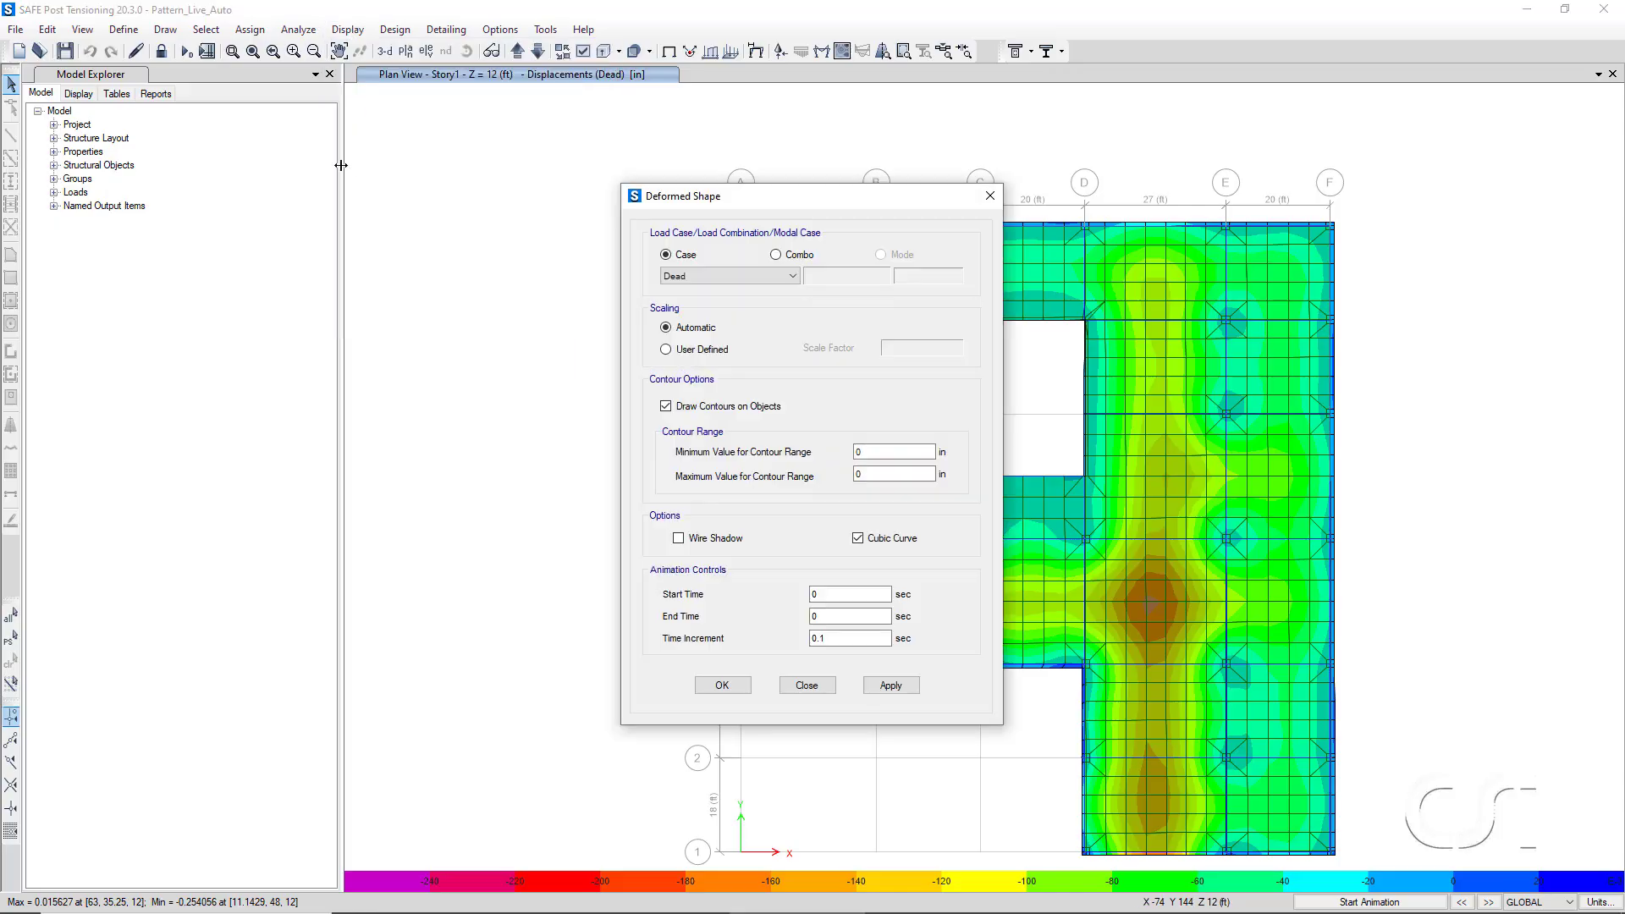
{"action": "left_click", "coordinate": [687, 280]}
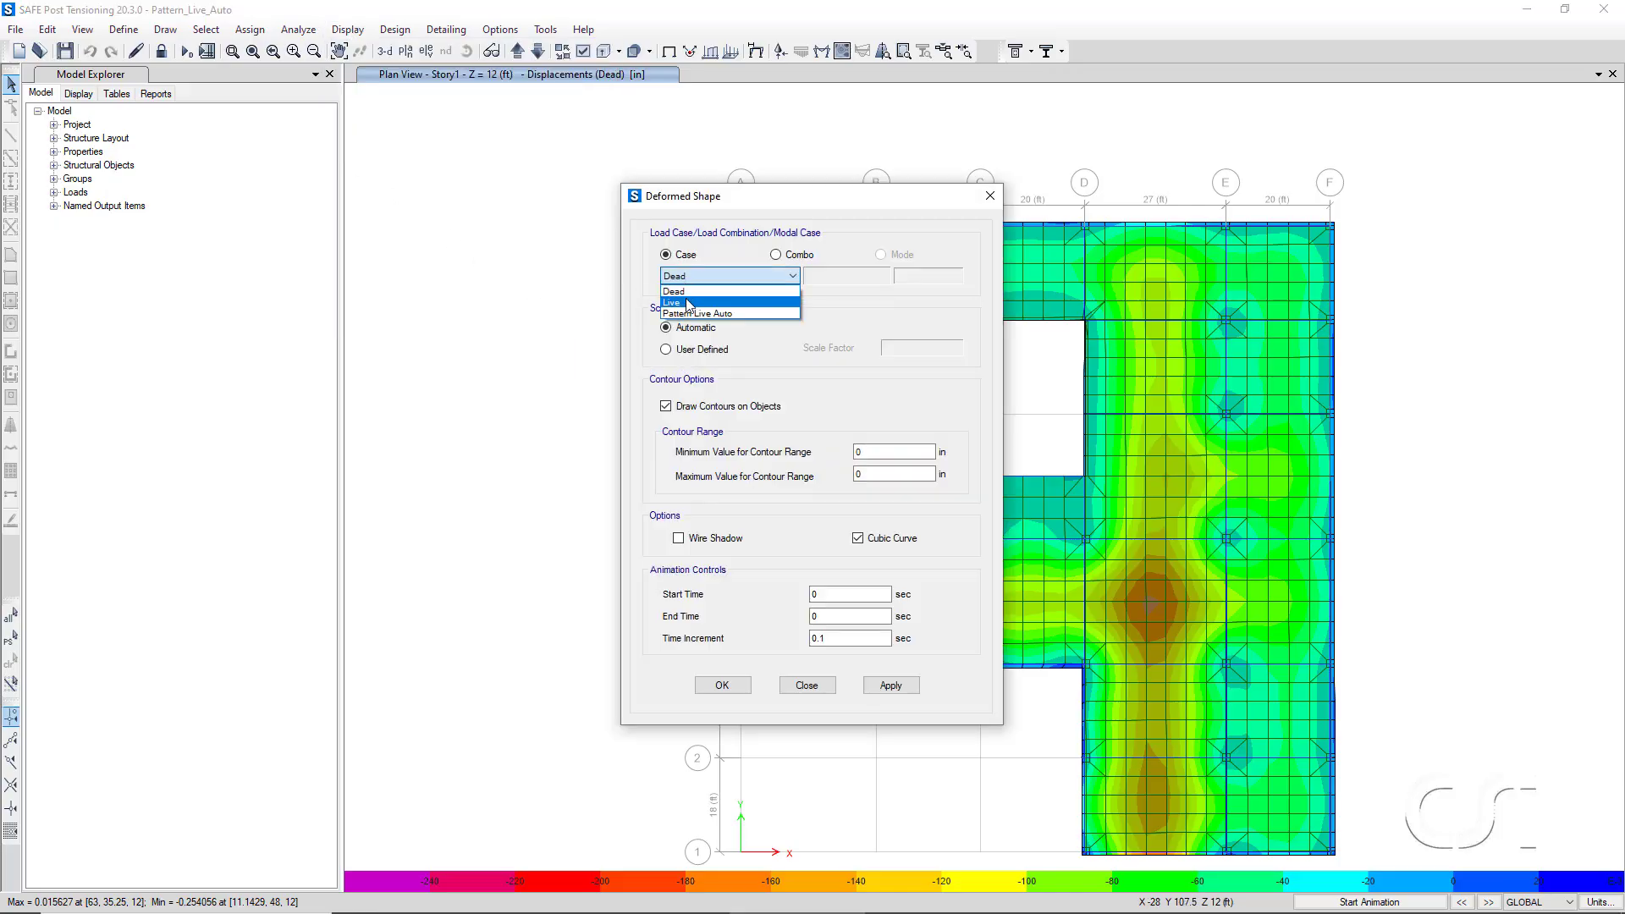
{"action": "left_click", "coordinate": [719, 313]}
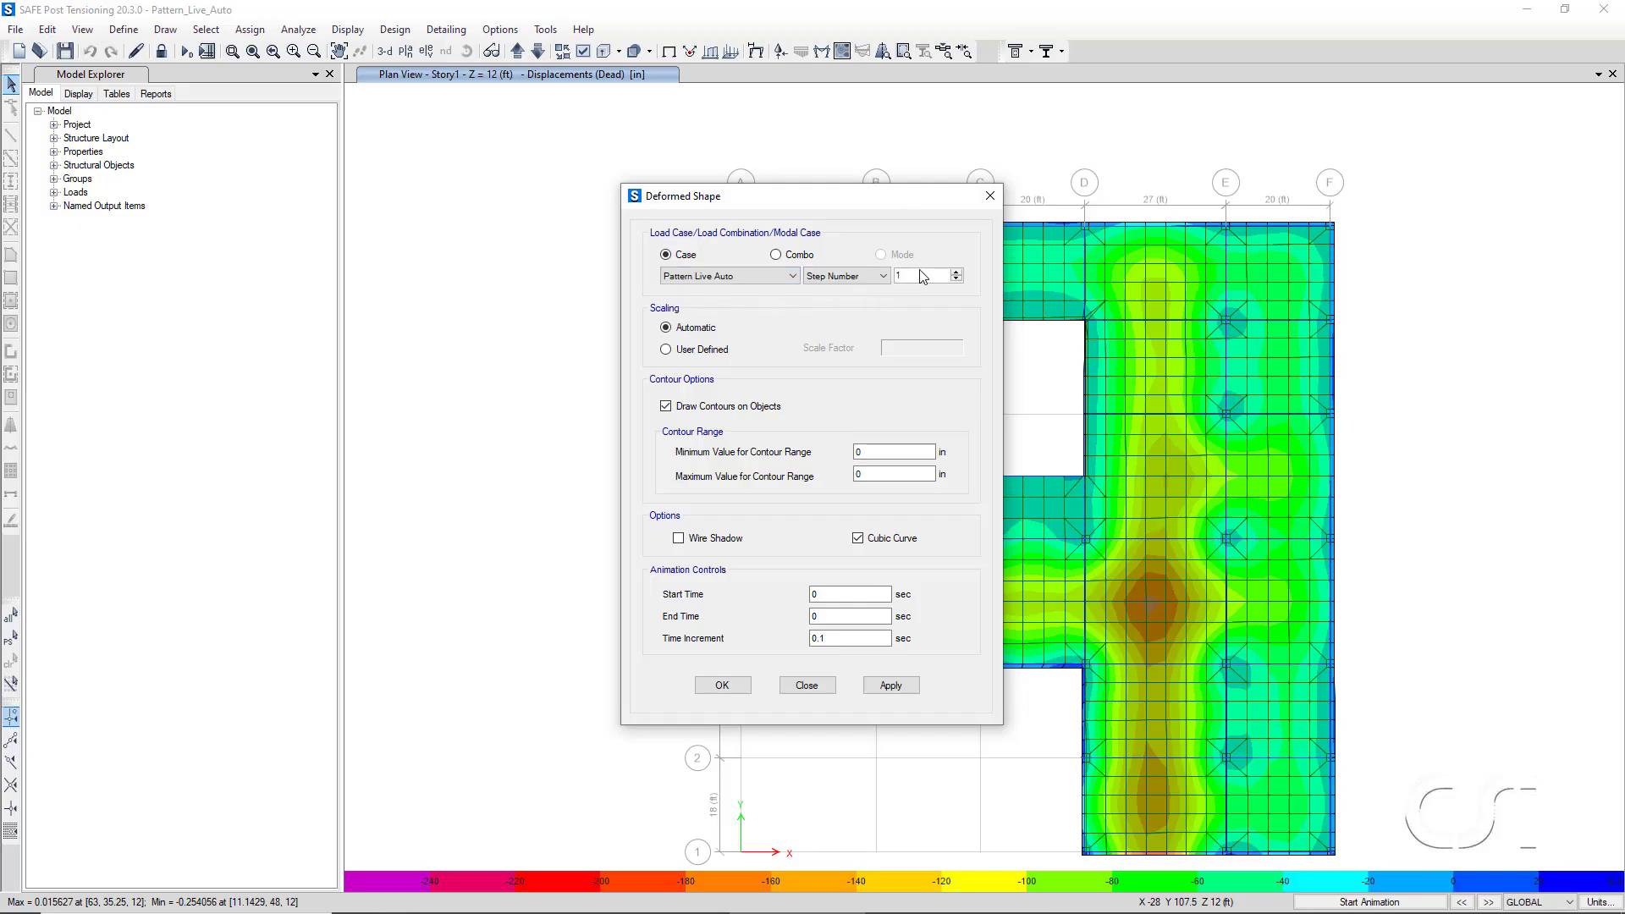
{"action": "left_click", "coordinate": [717, 685]}
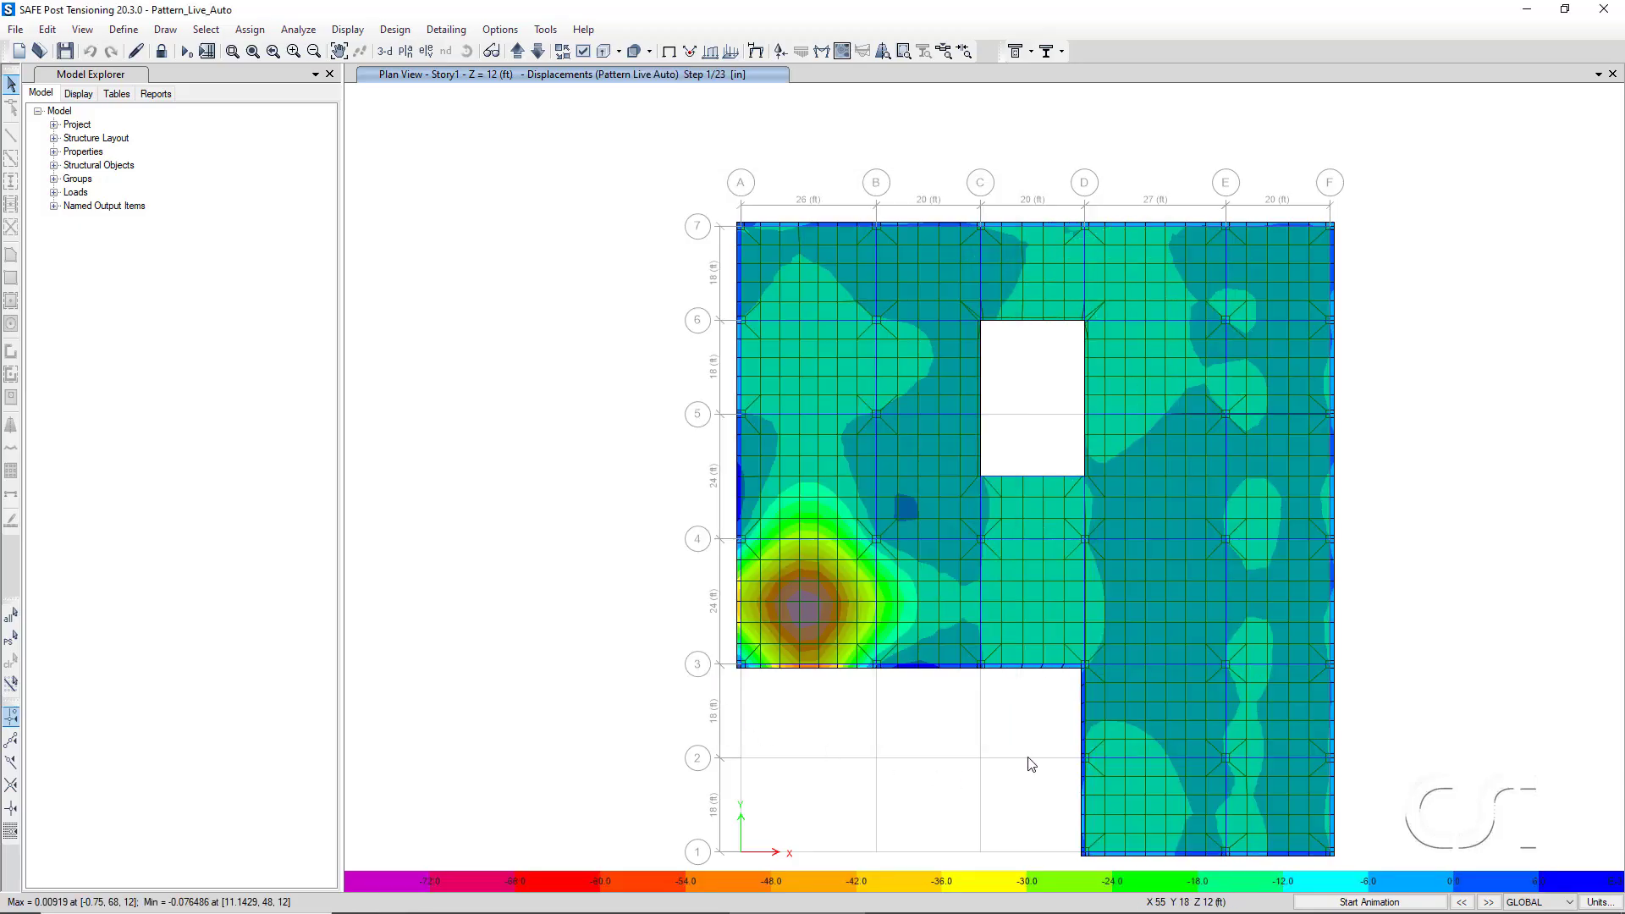
Step through the Pattern Live Auto displacement contours from step 2 to step 23, examining the slab deflection for each loaded panel.
{"action": "left_click", "coordinate": [1489, 903]}
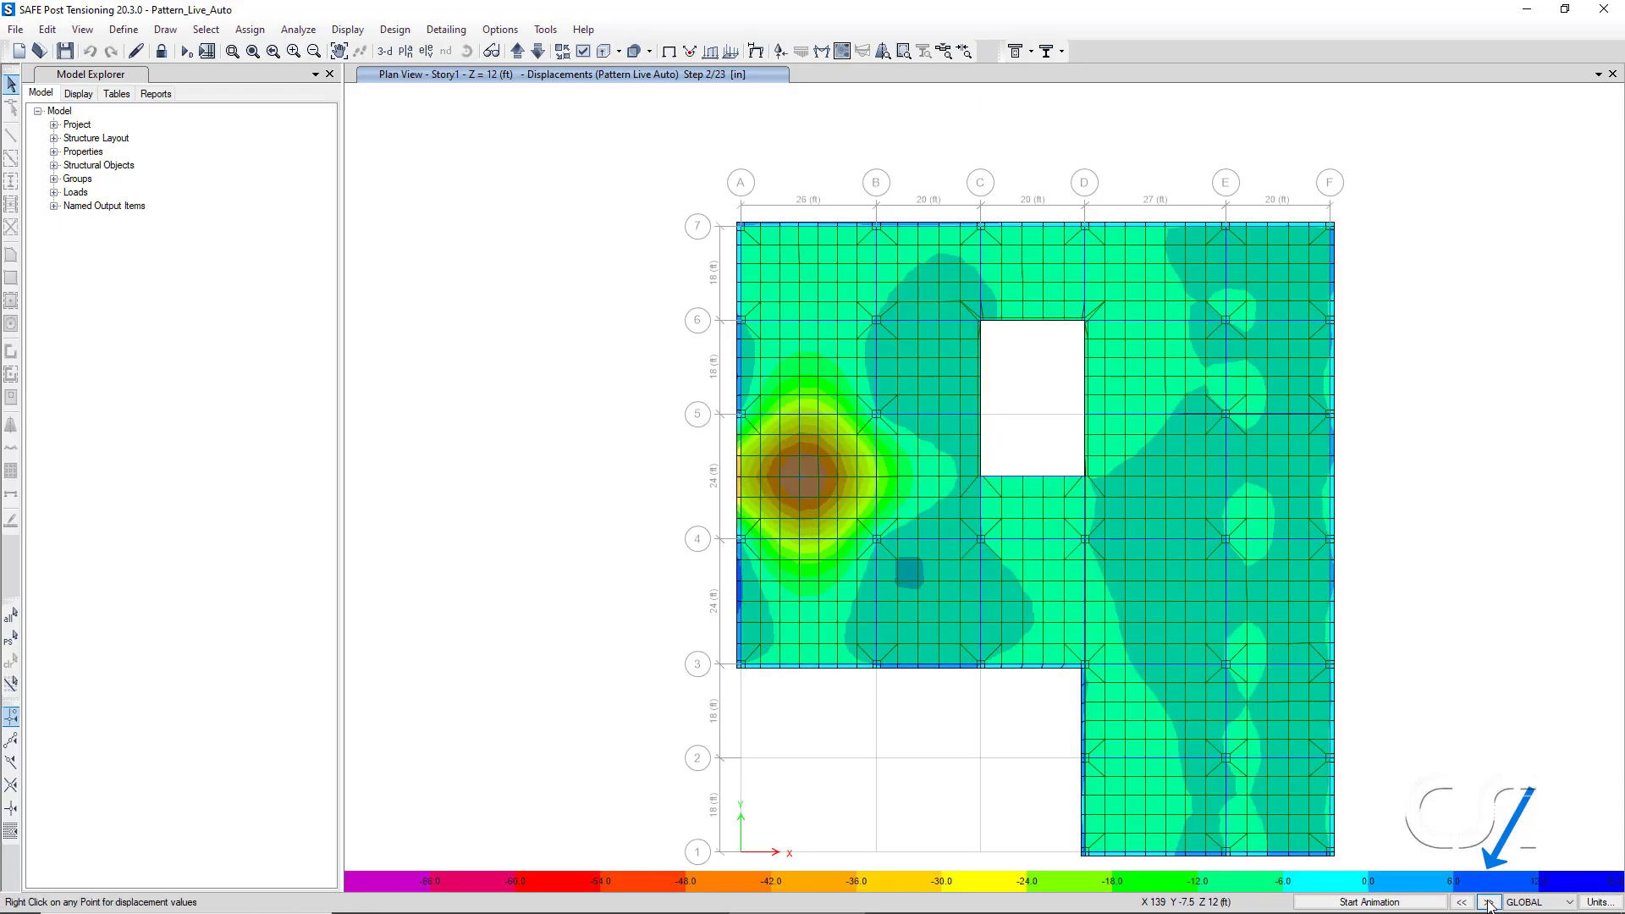
{"action": "left_click", "coordinate": [1489, 902]}
{"action": "left_click", "coordinate": [1488, 903]}
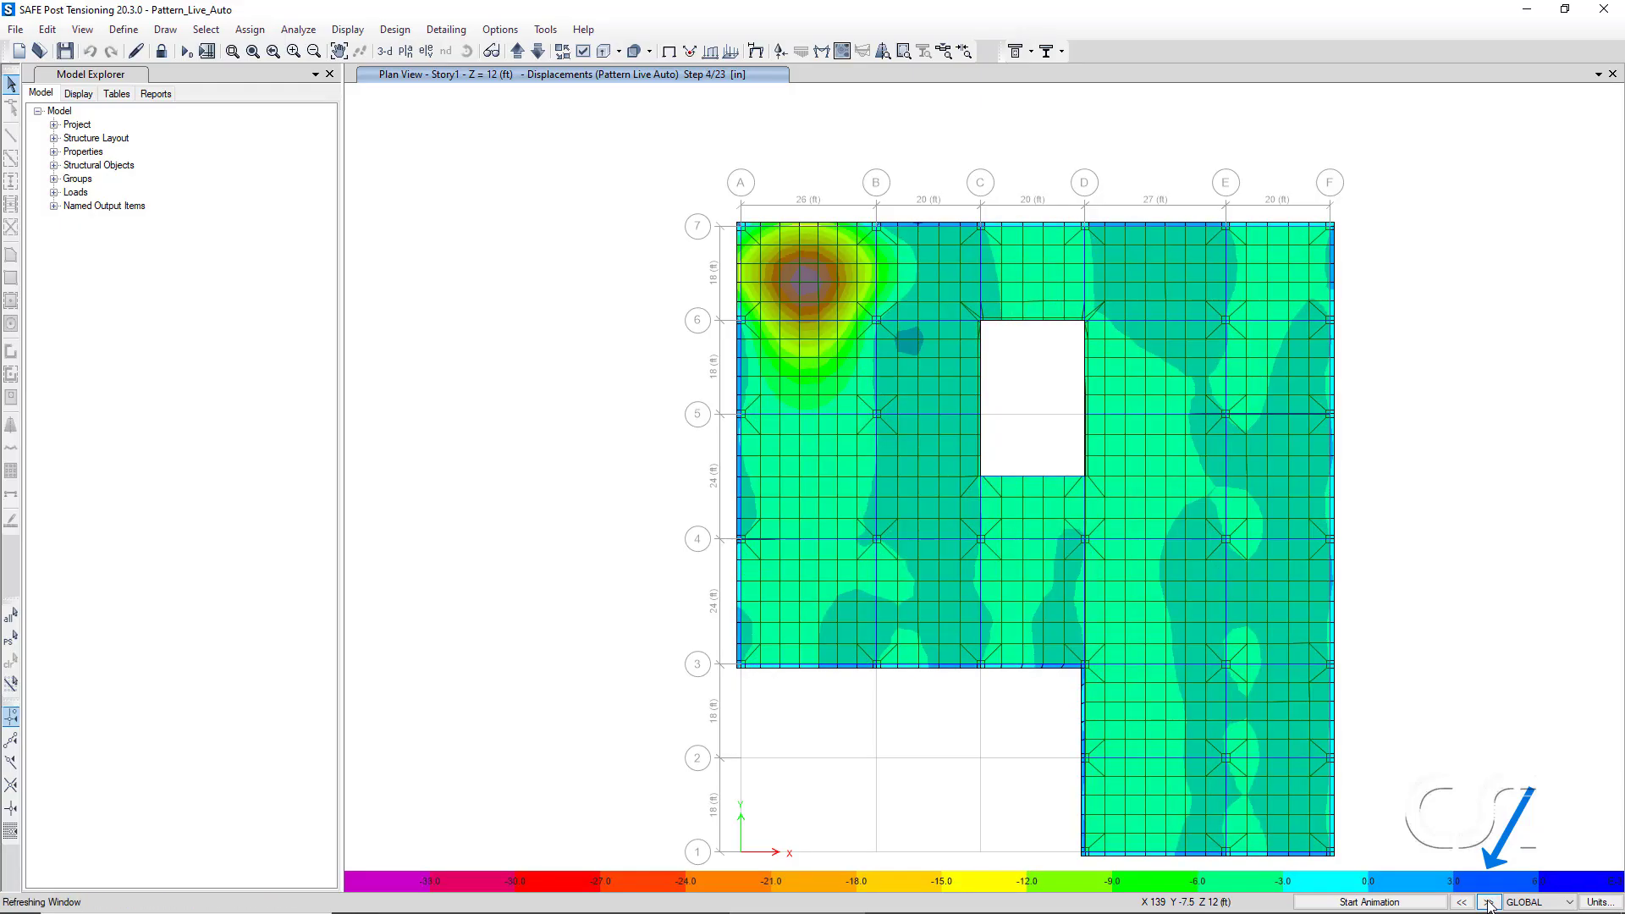
{"action": "left_click", "coordinate": [1488, 903]}
{"action": "left_click", "coordinate": [1489, 902]}
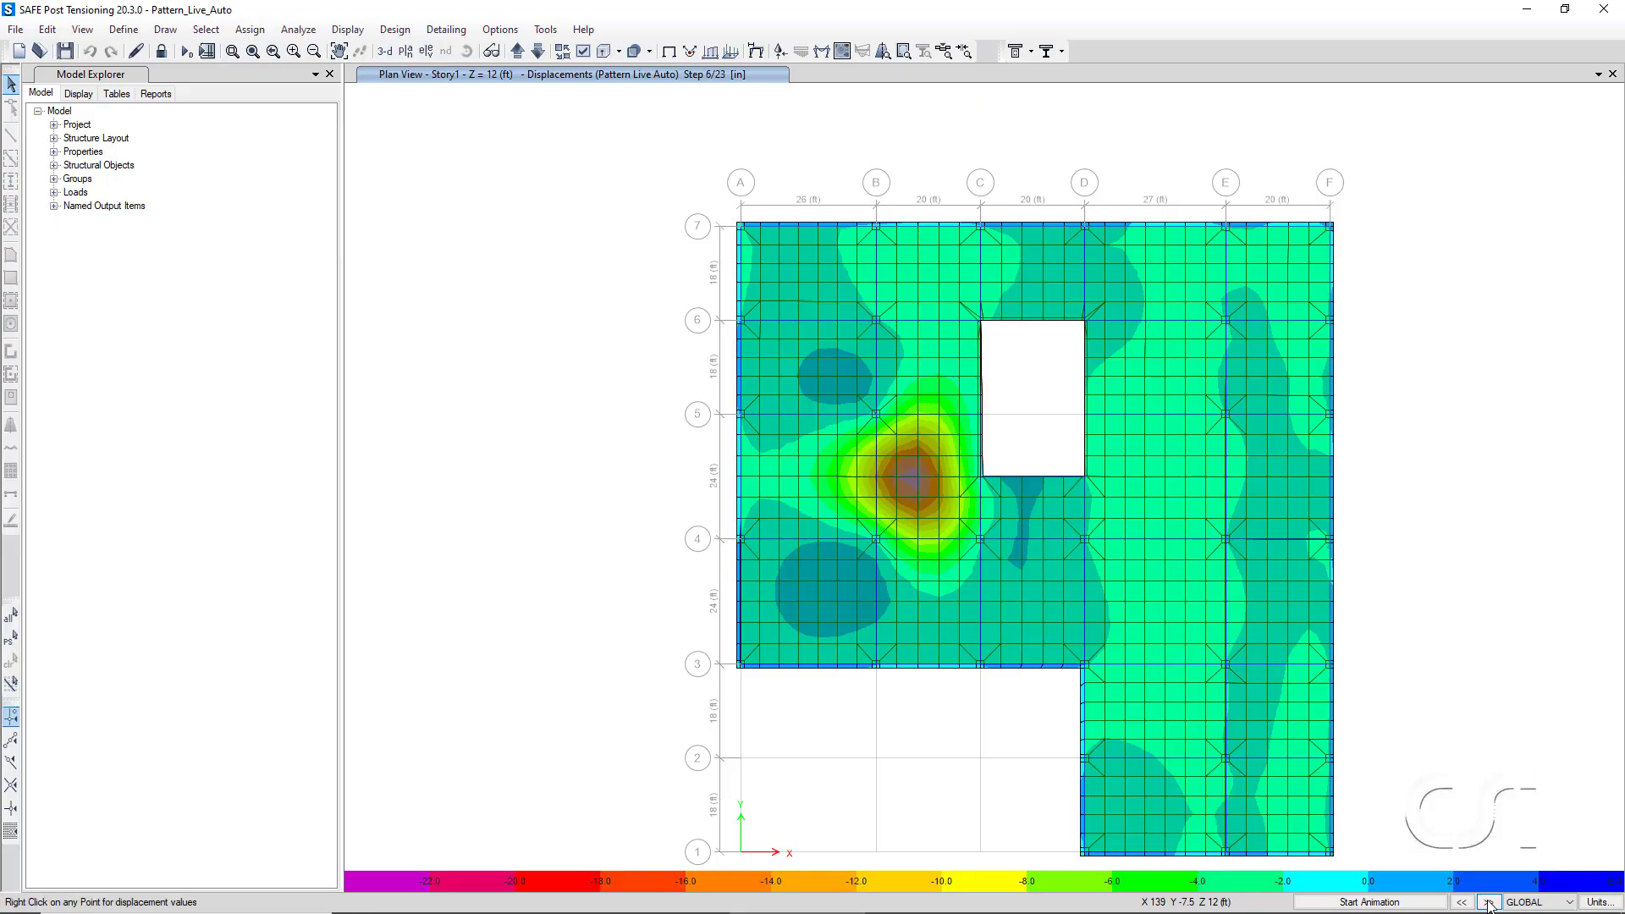
{"action": "left_click", "coordinate": [1489, 902]}
{"action": "left_click", "coordinate": [1488, 902]}
{"action": "left_click", "coordinate": [1489, 902]}
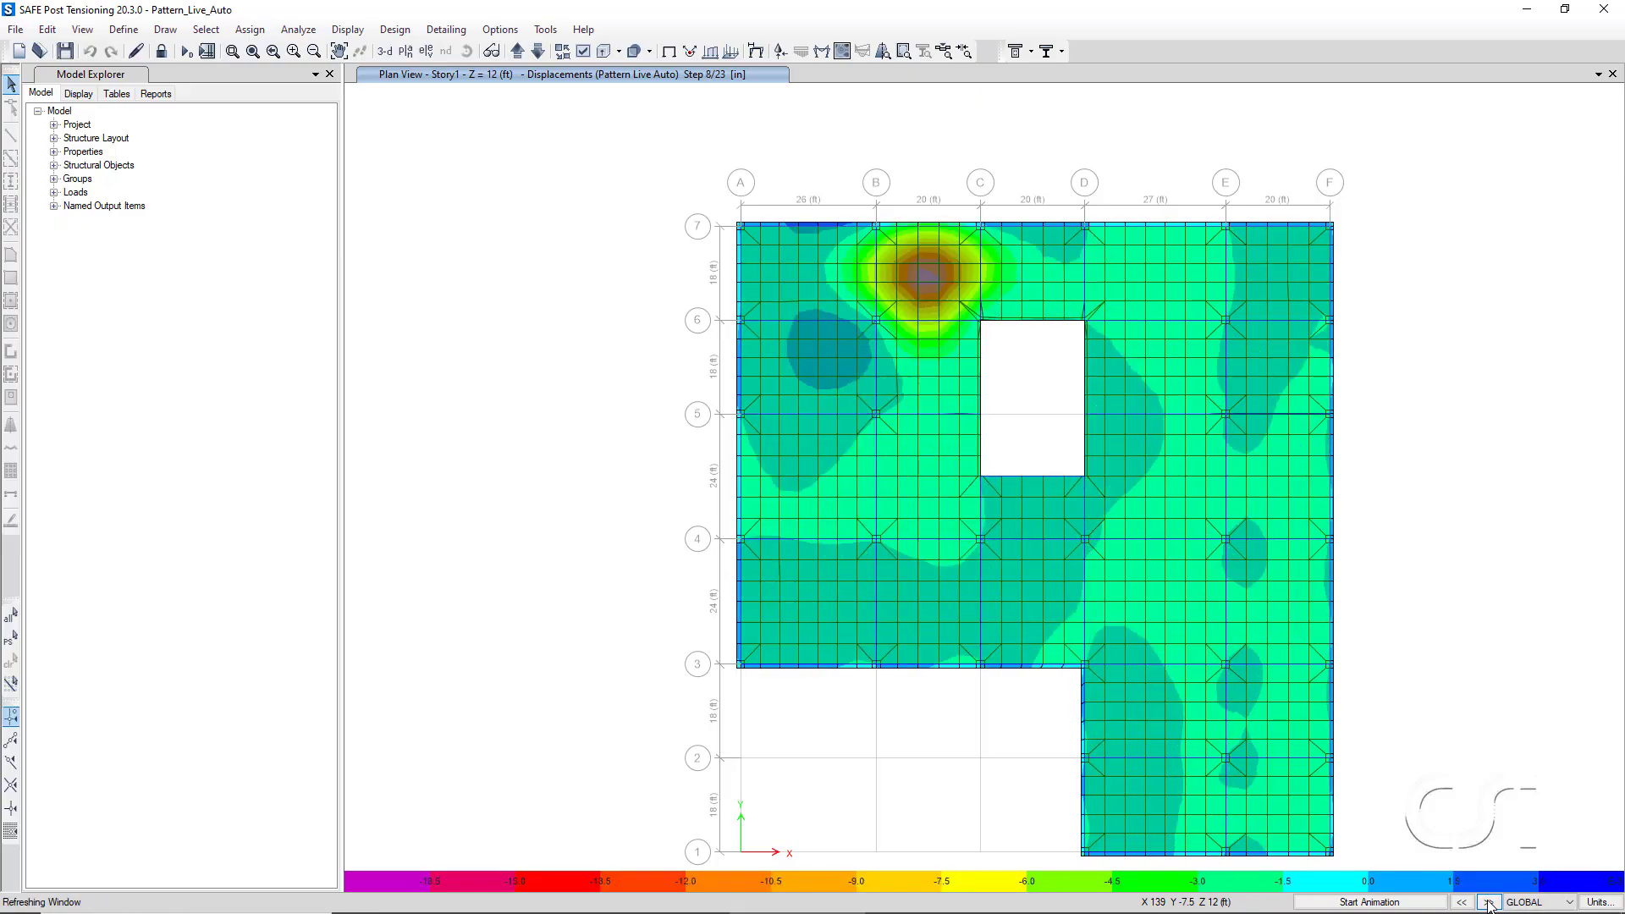
{"action": "left_click", "coordinate": [1489, 902]}
{"action": "left_click", "coordinate": [1488, 902]}
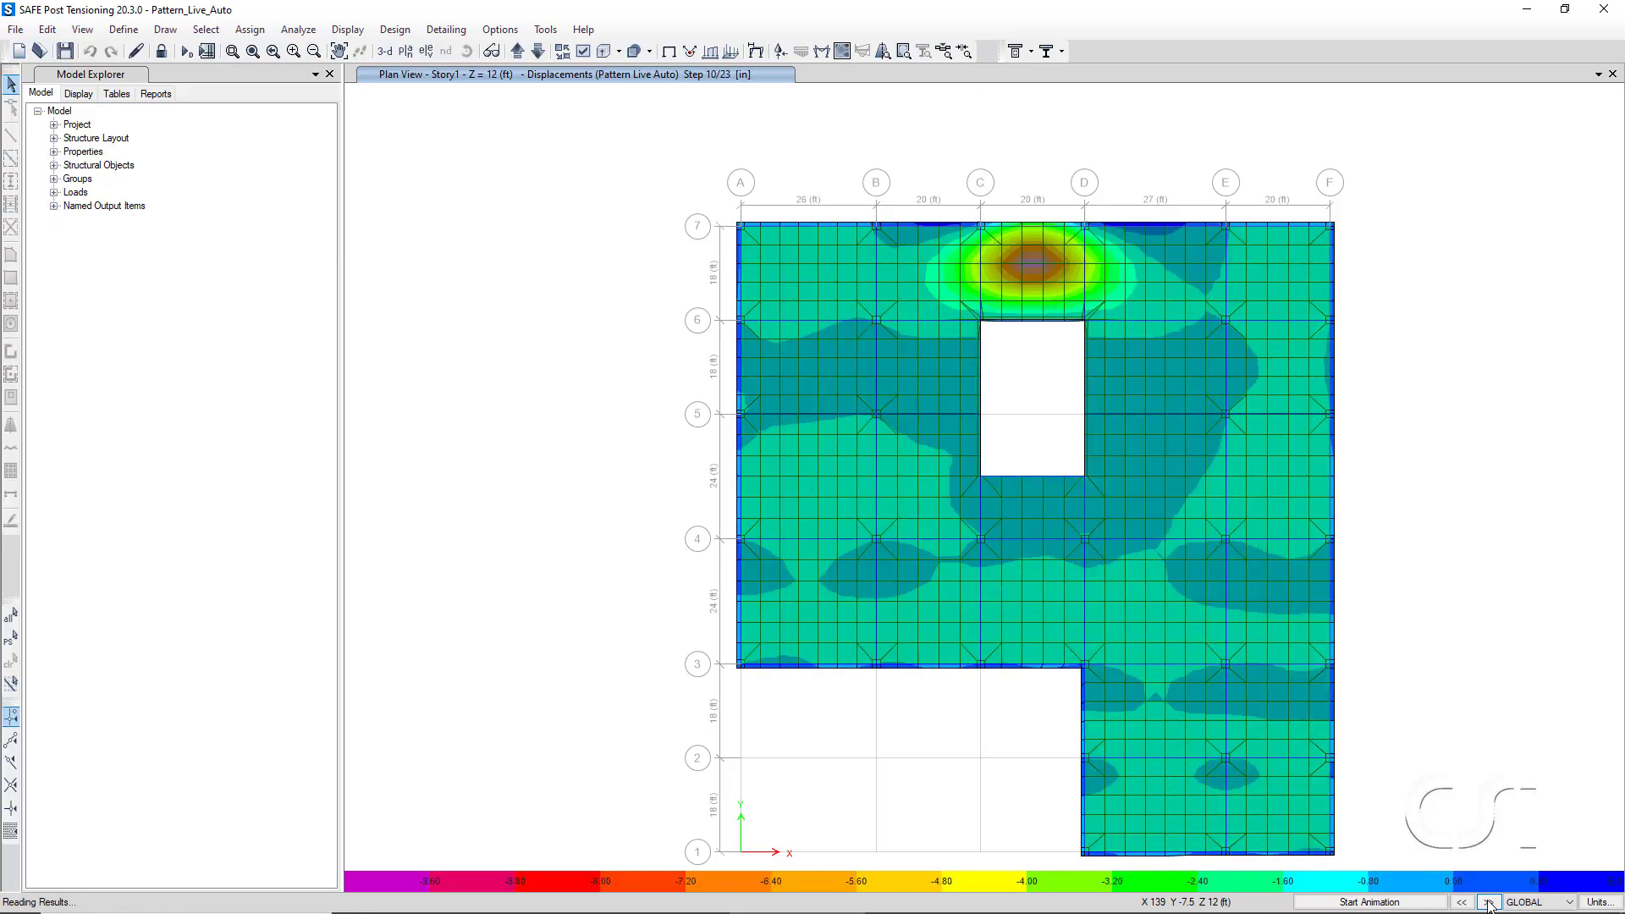
{"action": "left_click", "coordinate": [1488, 902]}
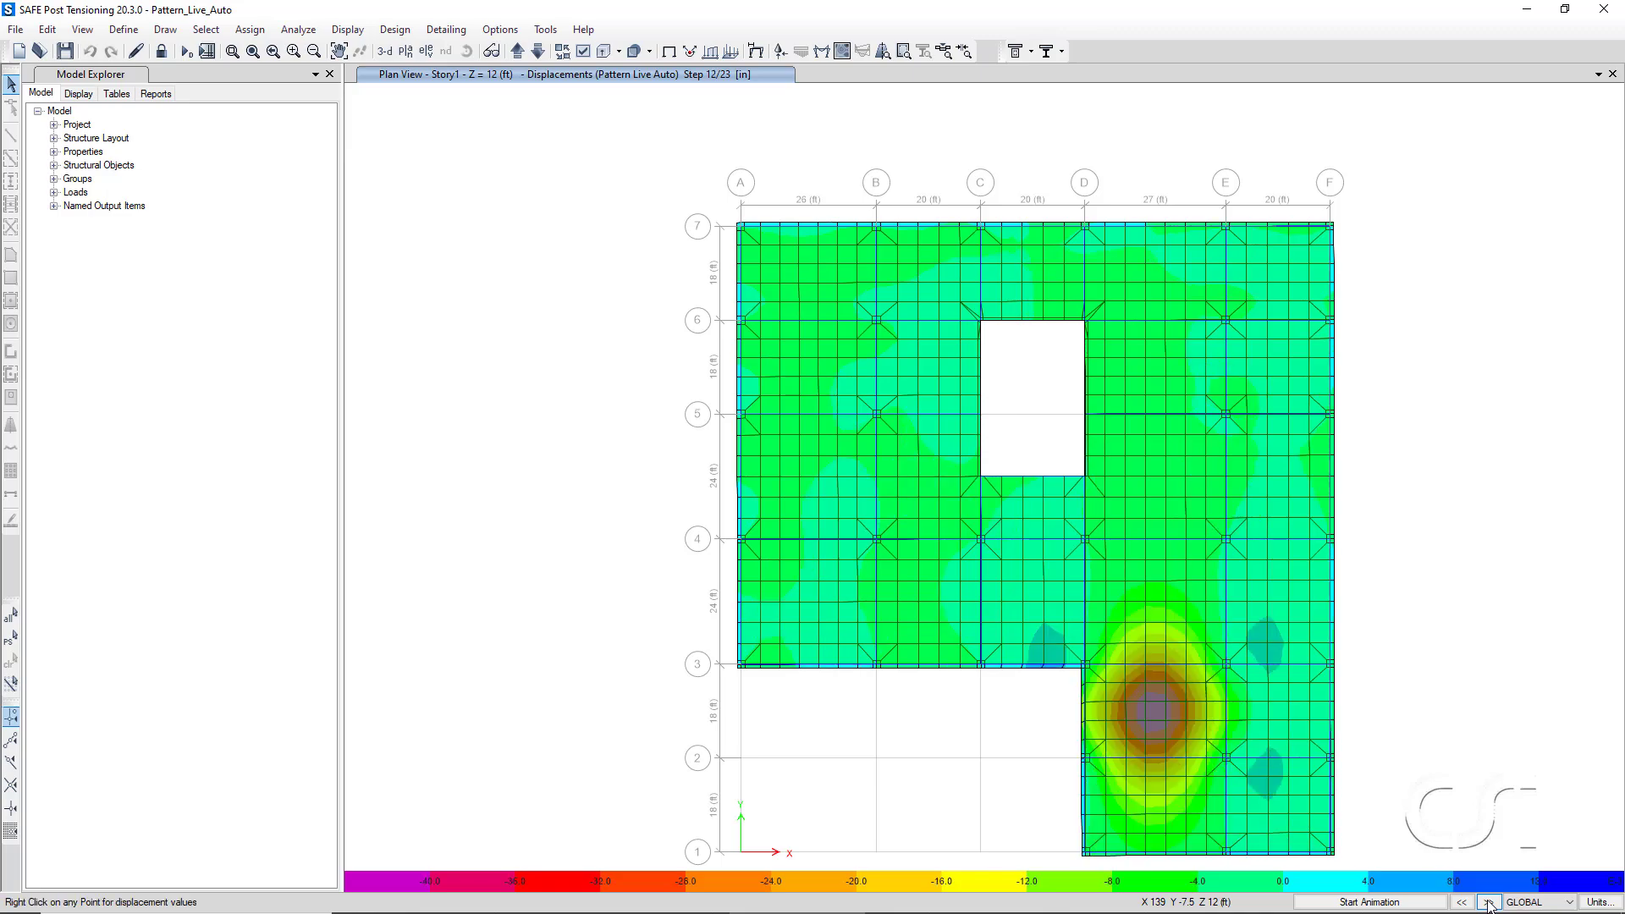
{"action": "left_click", "coordinate": [1488, 902]}
{"action": "left_click", "coordinate": [1489, 902]}
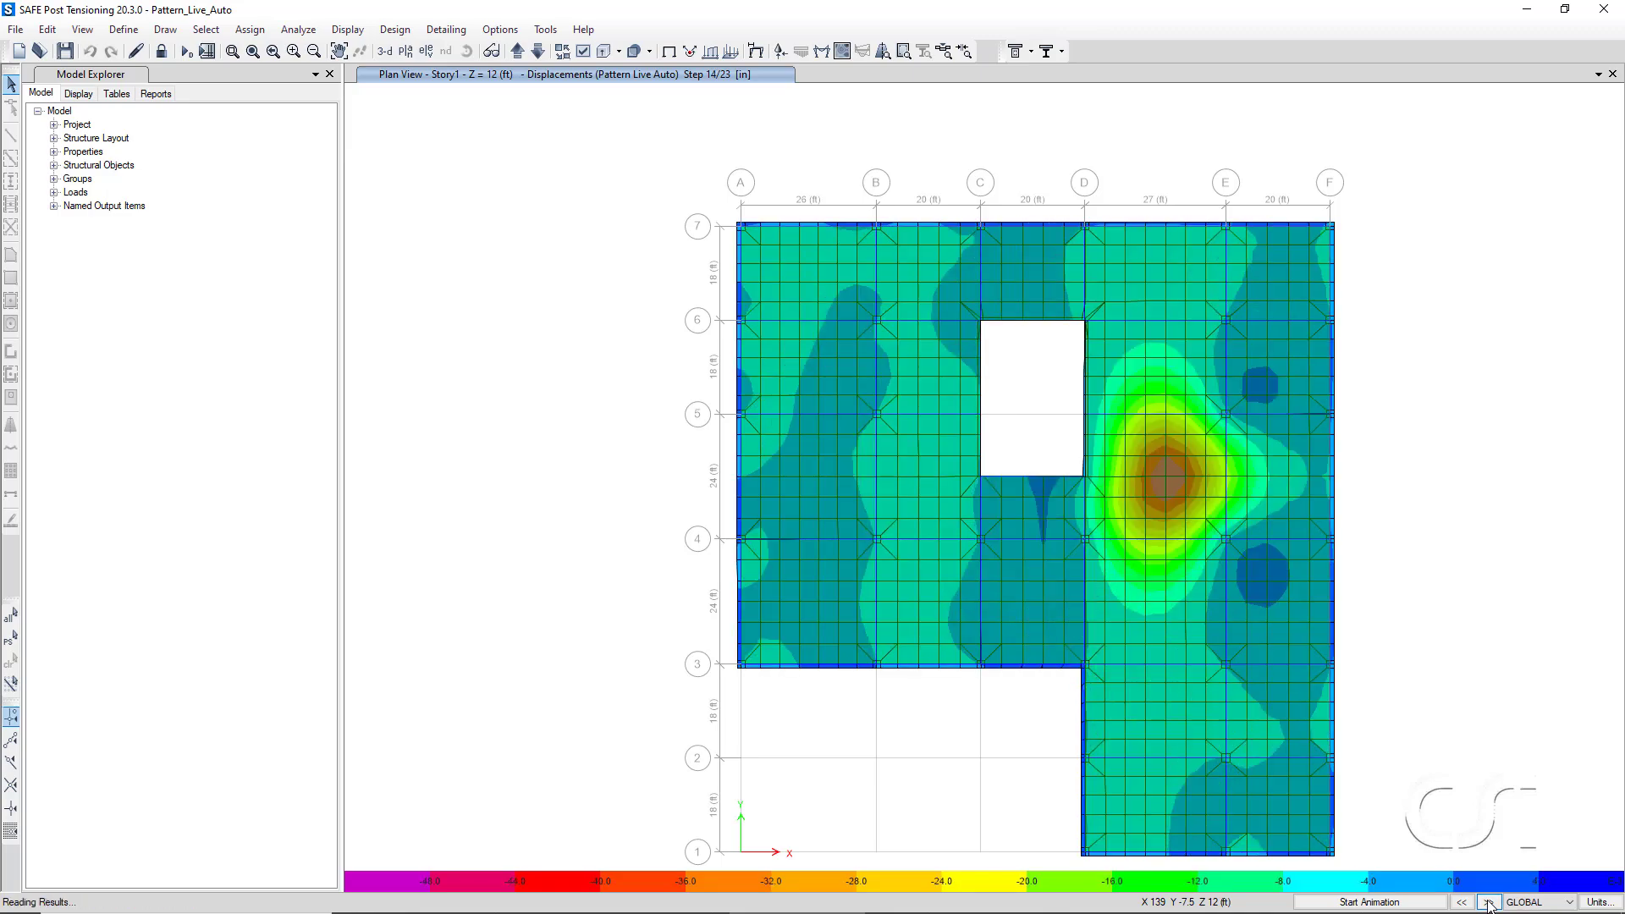
{"action": "left_click", "coordinate": [1488, 902]}
{"action": "left_click", "coordinate": [1488, 902]}
{"action": "left_click", "coordinate": [1489, 902]}
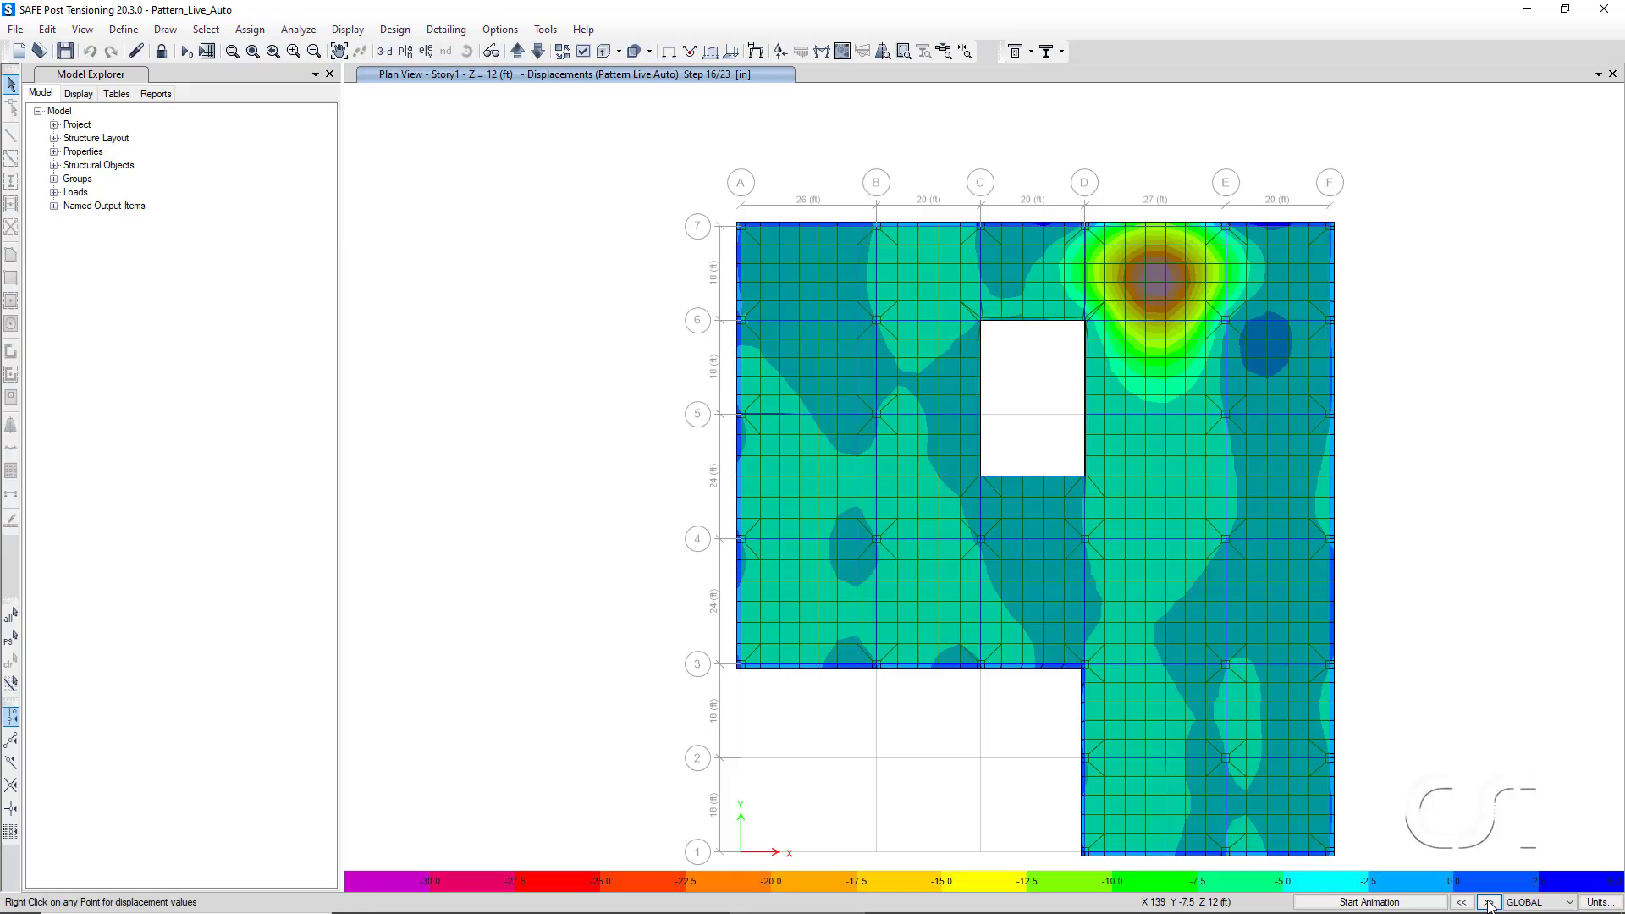
{"action": "left_click", "coordinate": [1489, 902]}
{"action": "left_click", "coordinate": [1489, 902]}
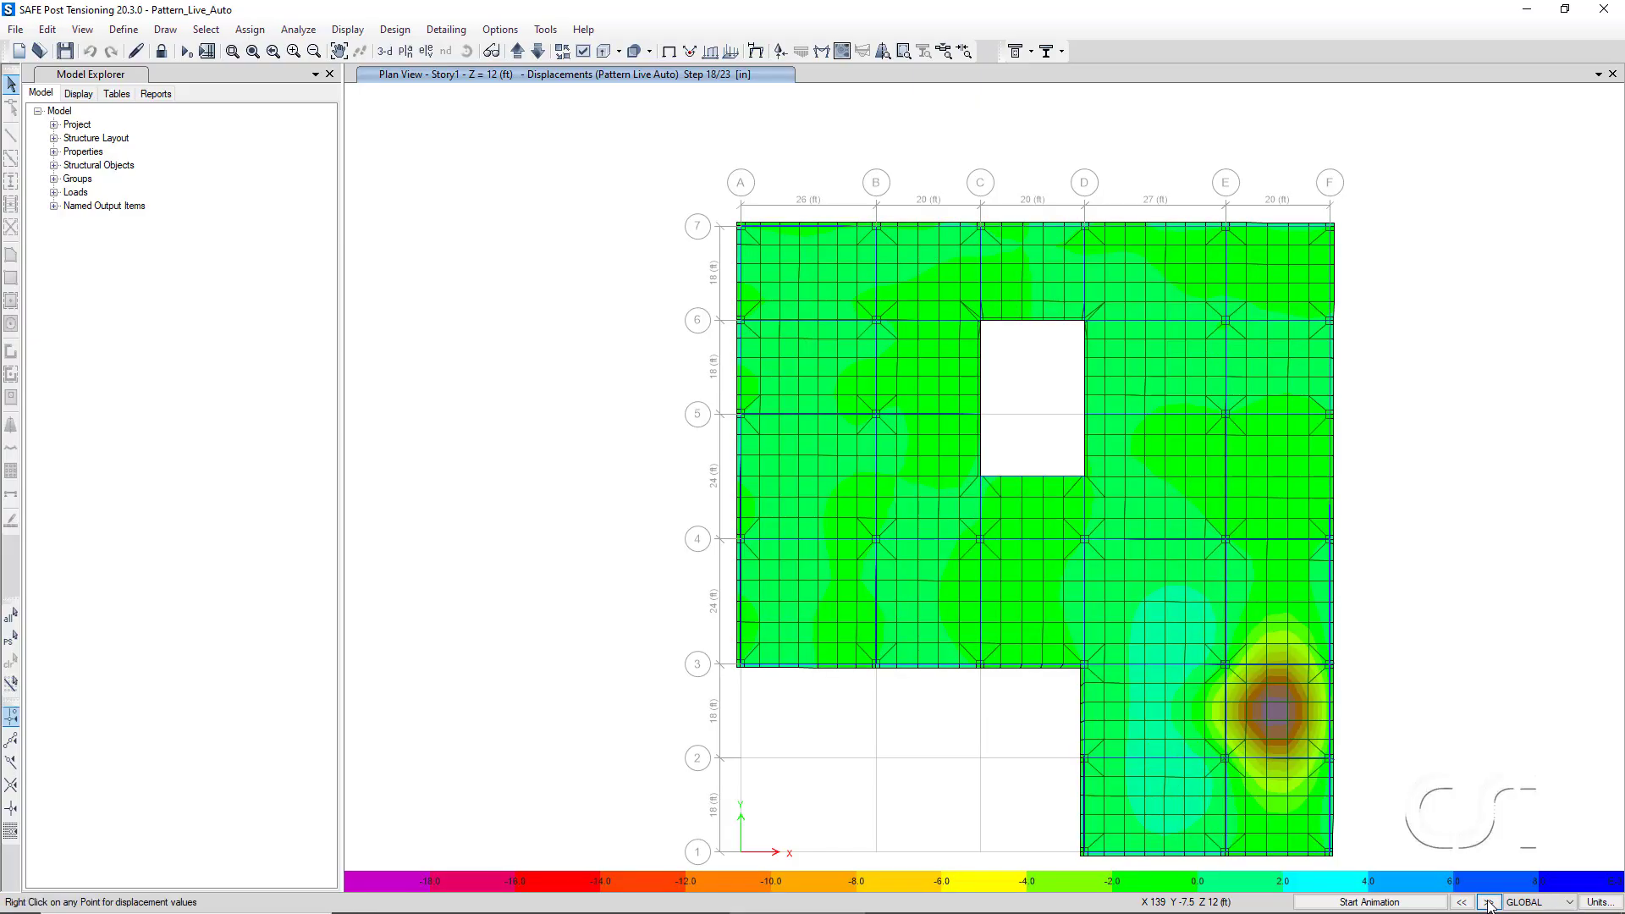
{"action": "left_click", "coordinate": [1489, 902]}
{"action": "left_click", "coordinate": [1489, 902]}
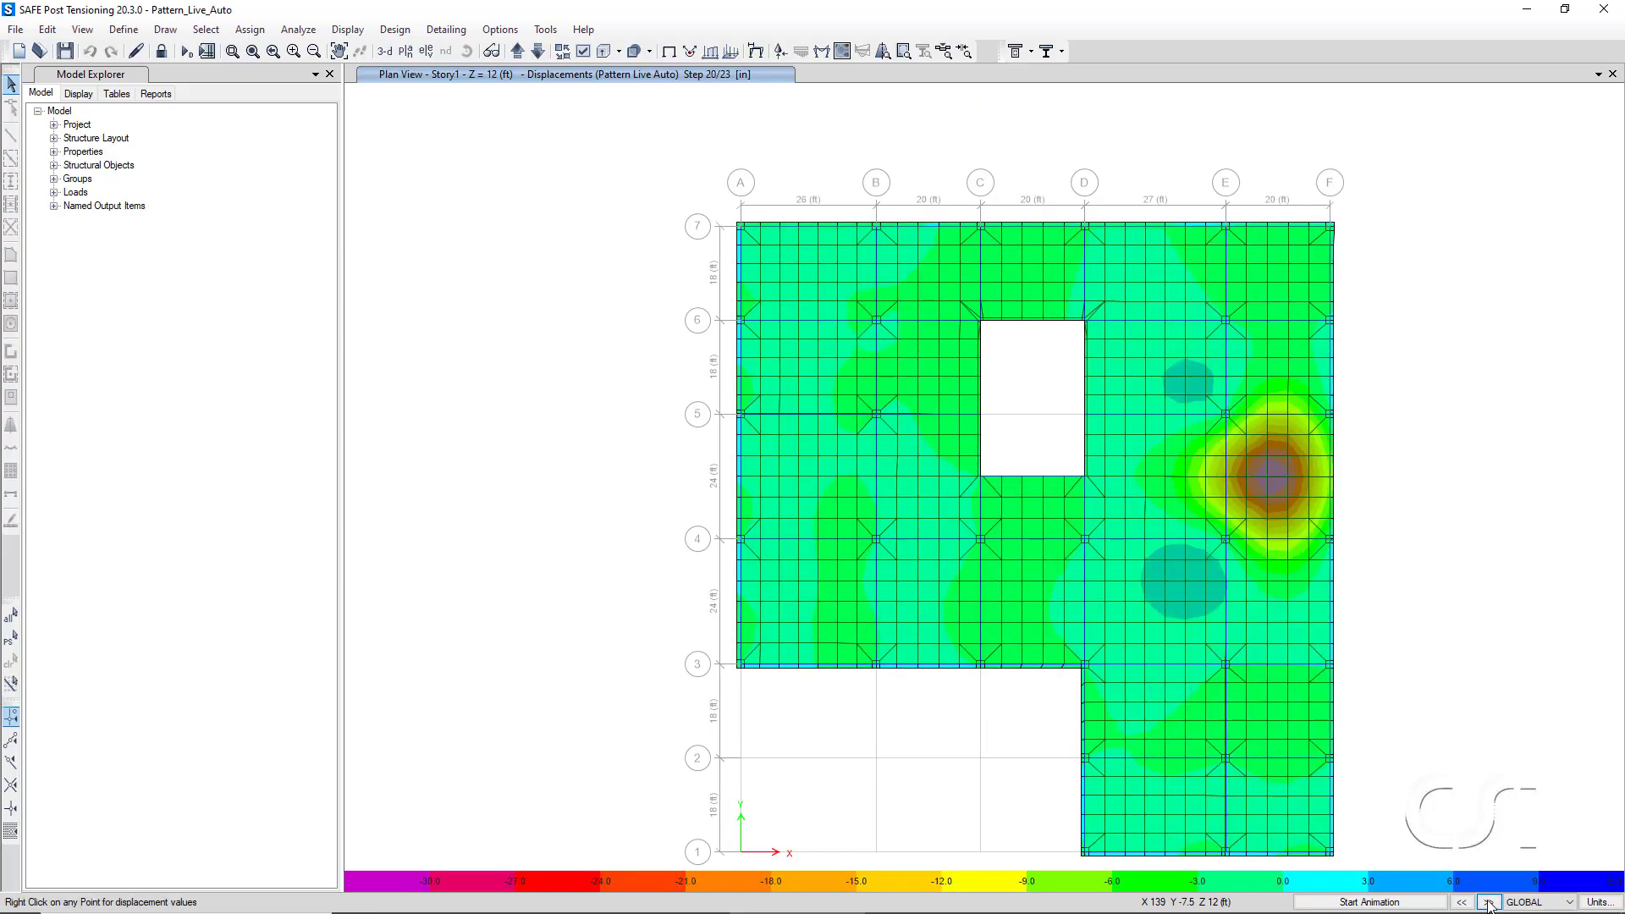
{"action": "left_click", "coordinate": [1488, 902]}
{"action": "left_click", "coordinate": [1489, 902]}
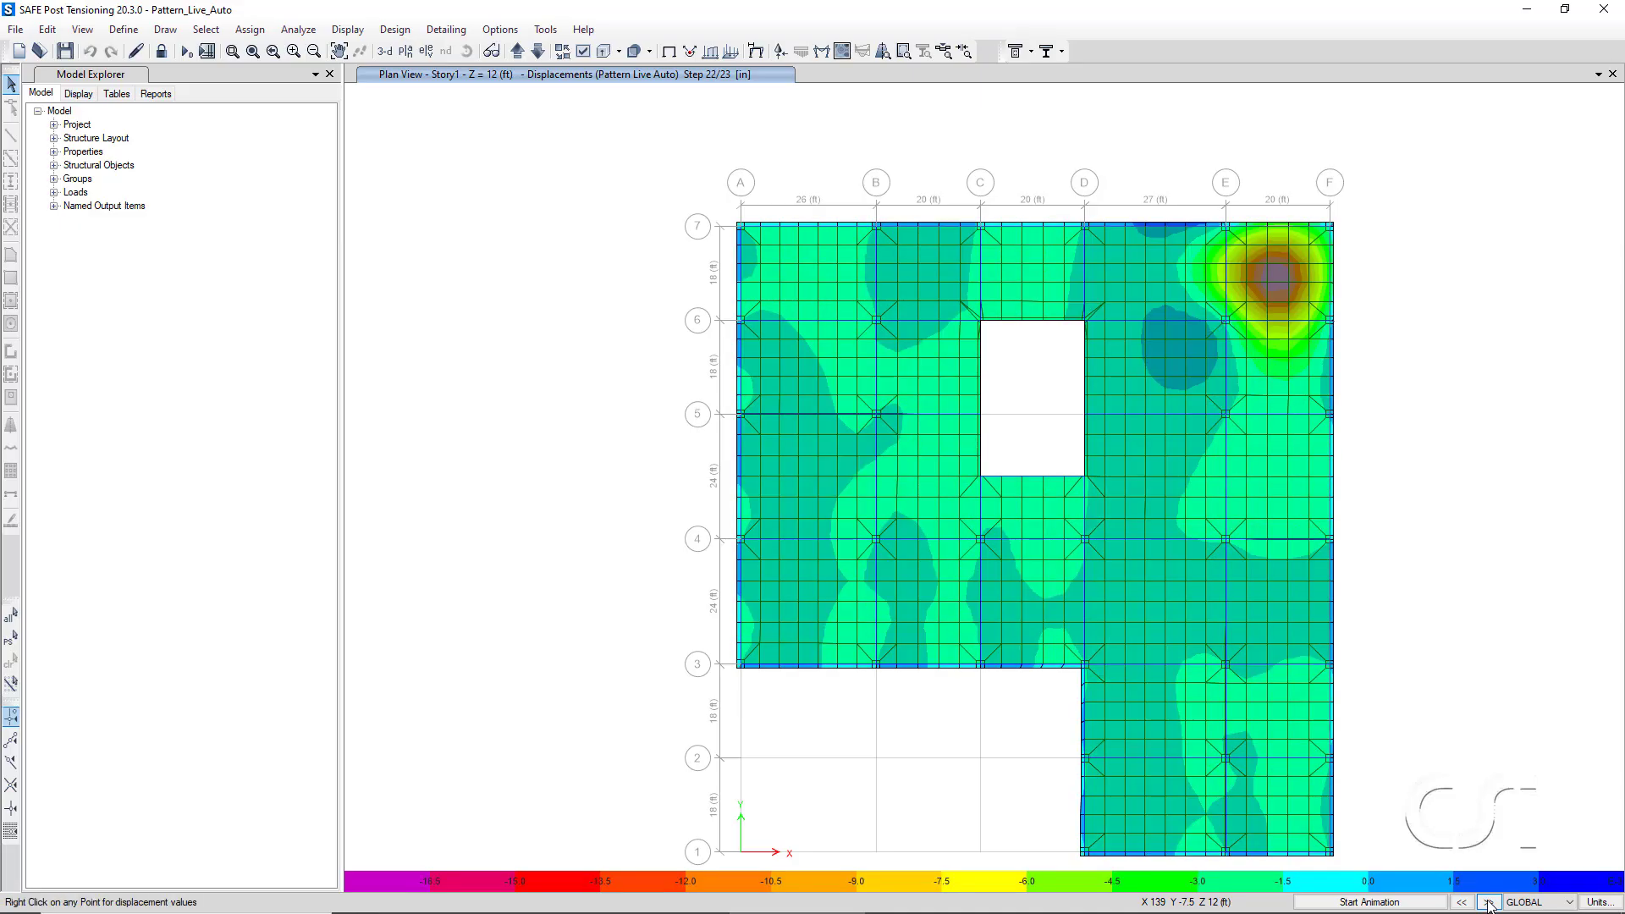
{"action": "left_click", "coordinate": [1488, 902]}
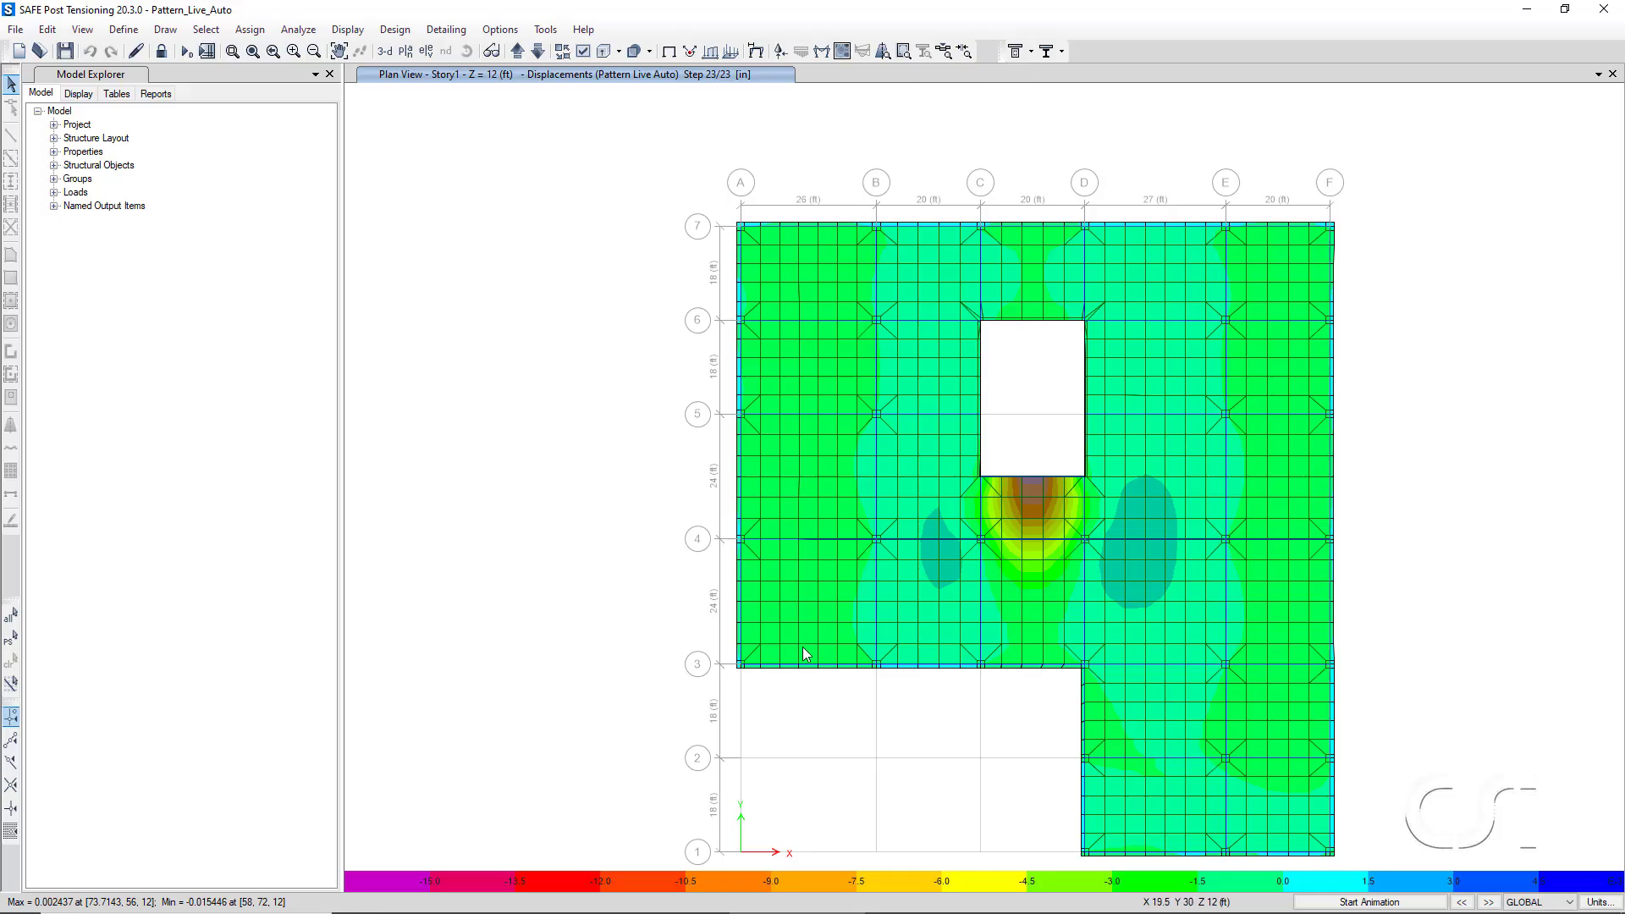
Display the slab's resultant M22 moment contours for the Pattern Live Auto case using Range Max.
{"action": "left_click", "coordinate": [347, 30]}
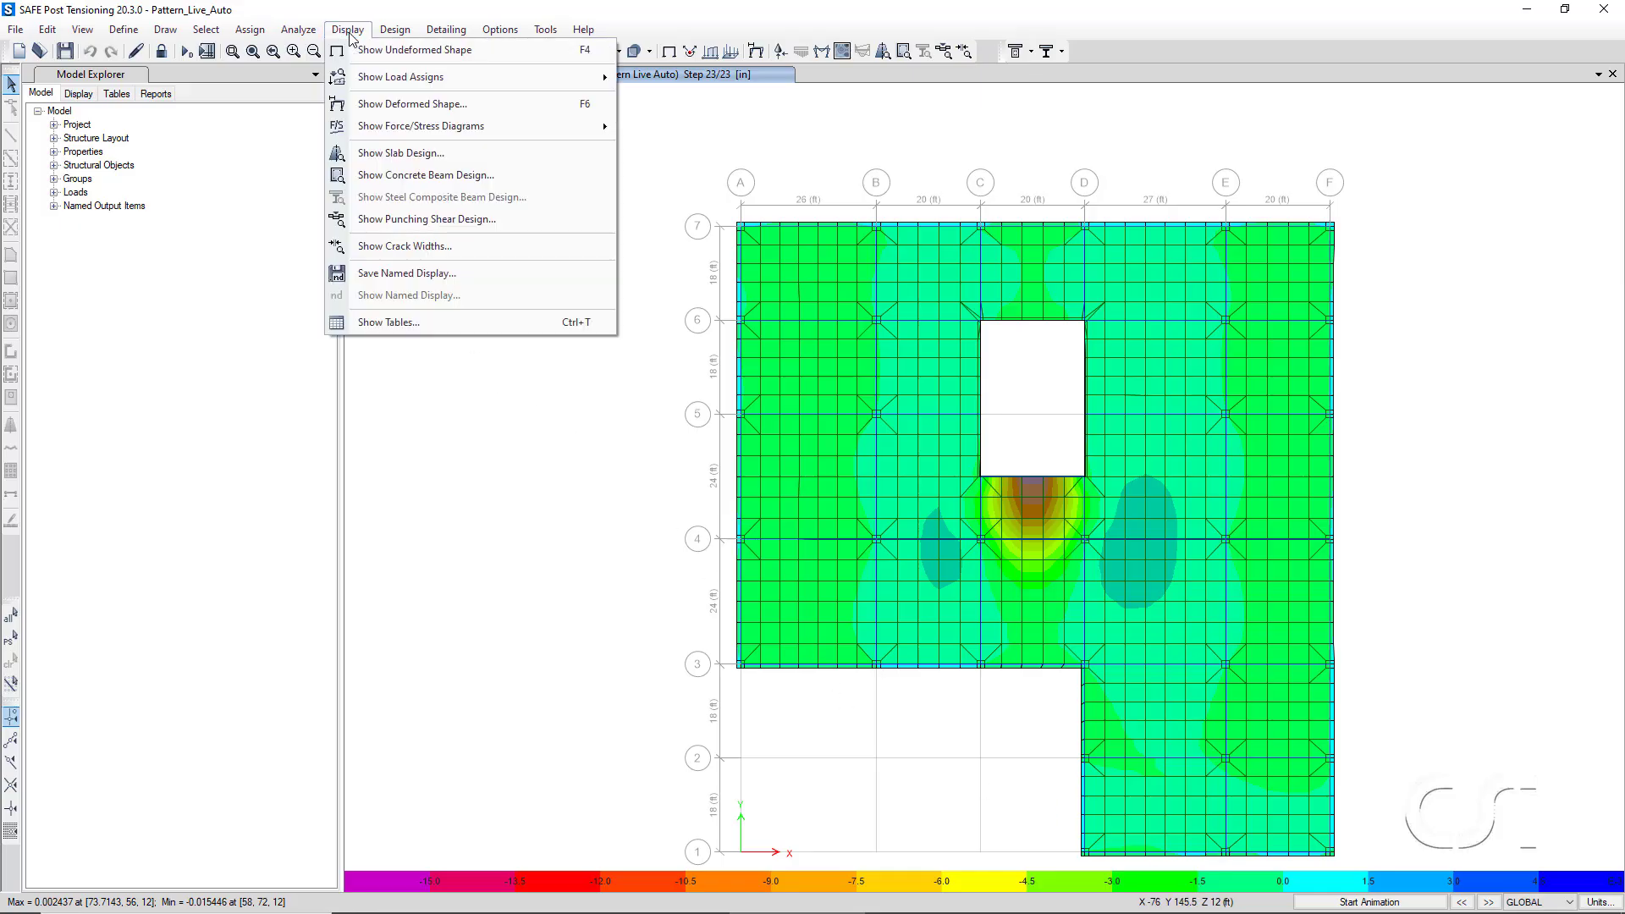
{"action": "mouse_move", "coordinate": [532, 127]}
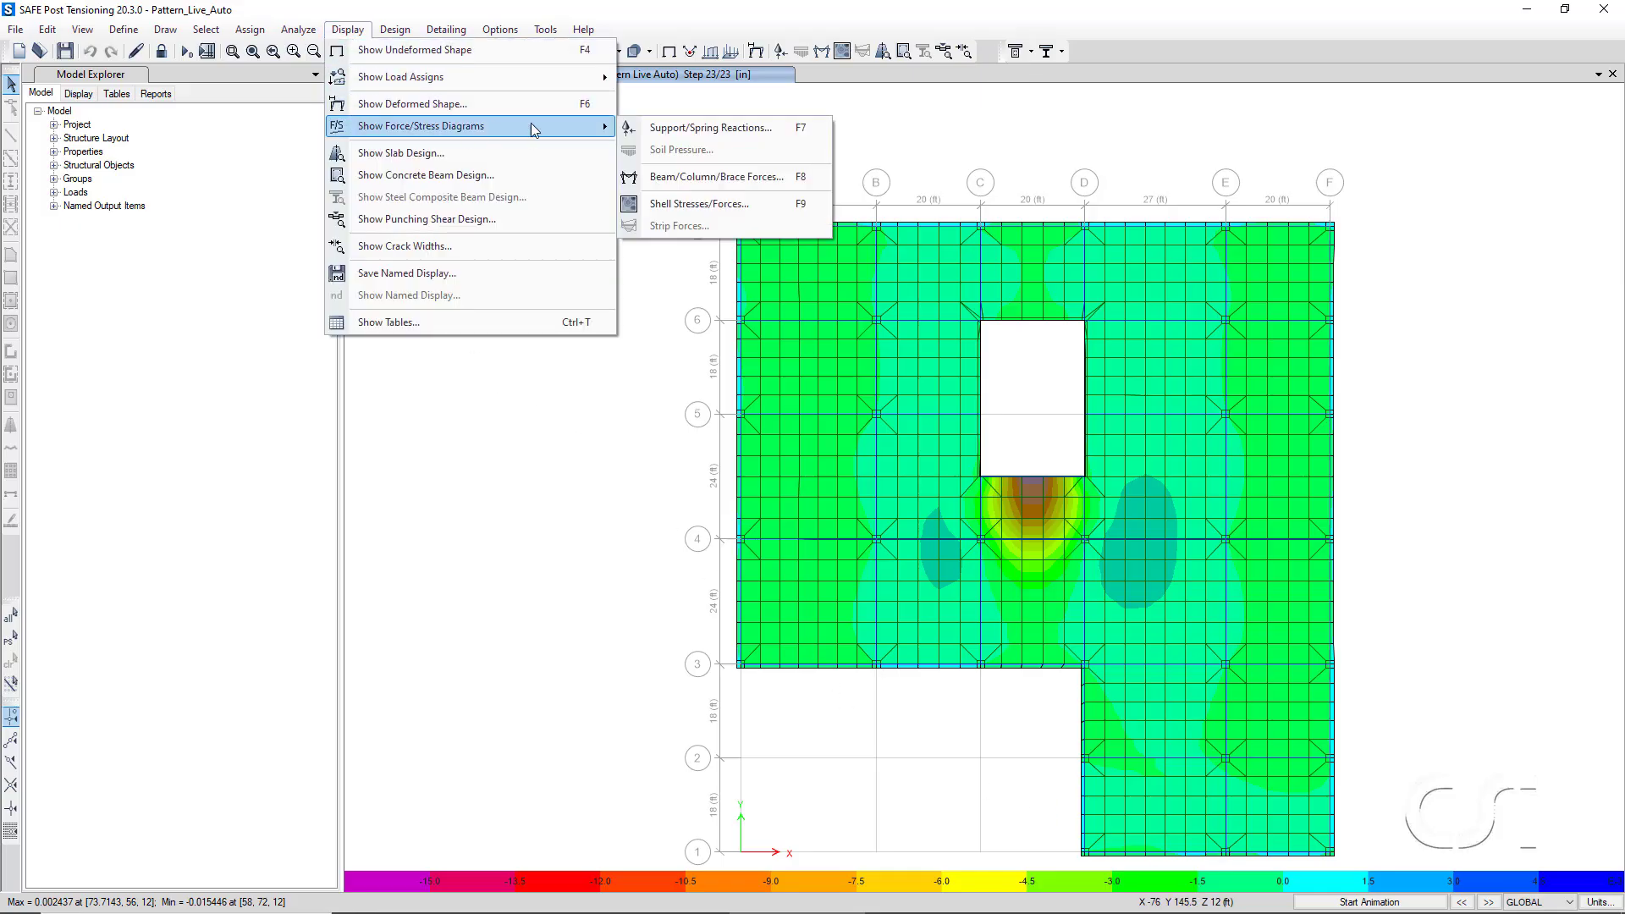
{"action": "left_click", "coordinate": [684, 203]}
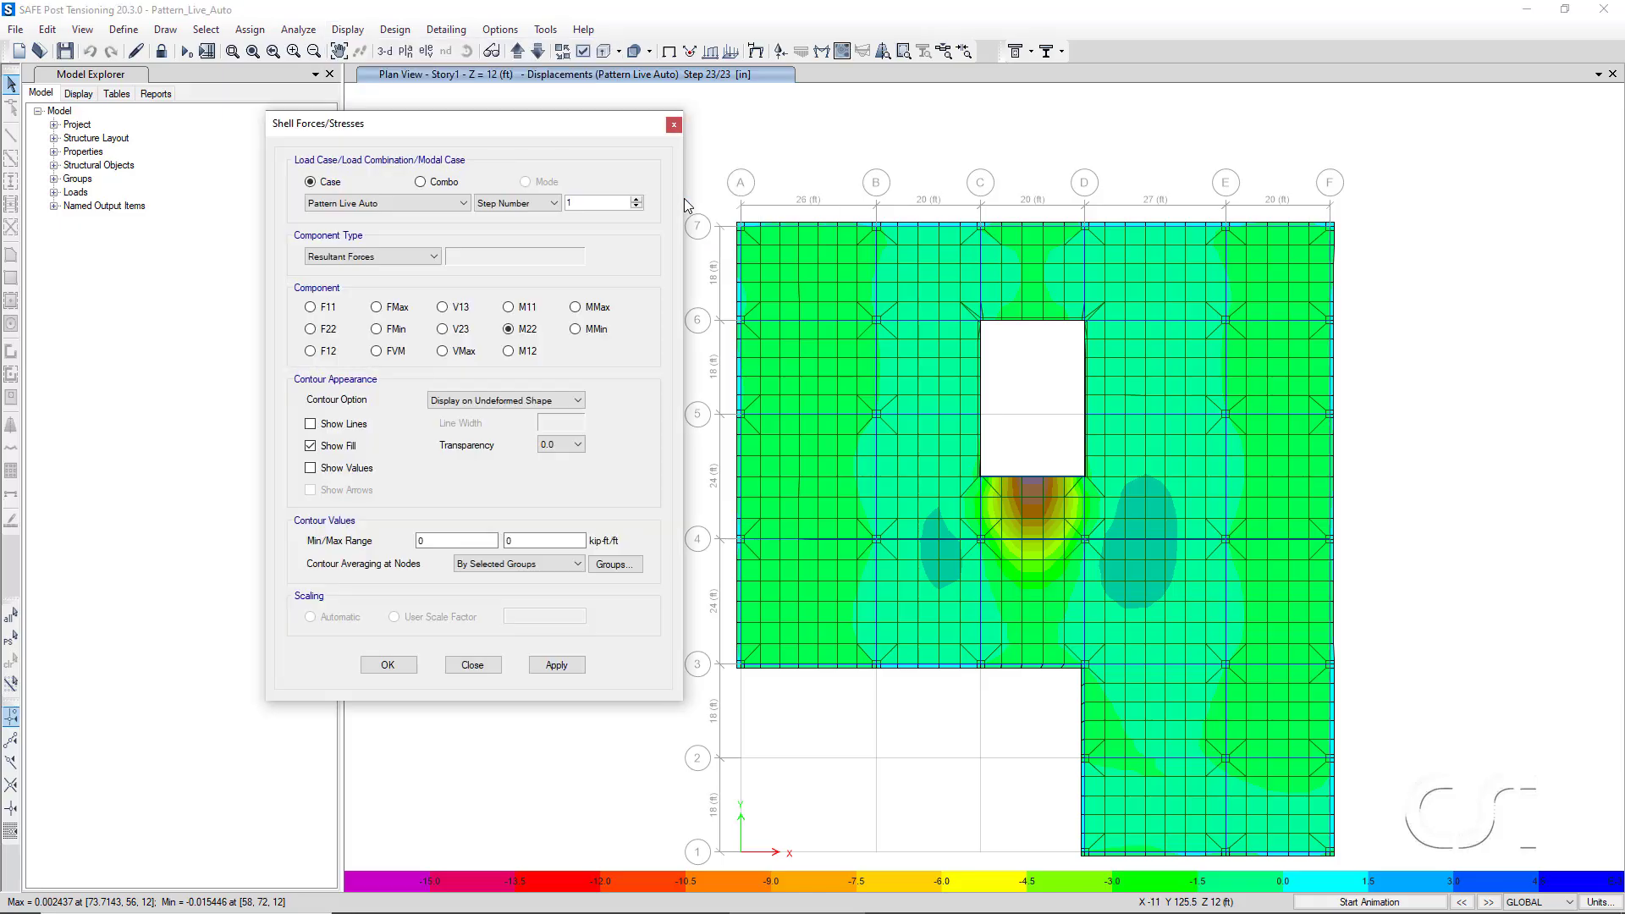
{"action": "left_click", "coordinate": [524, 210]}
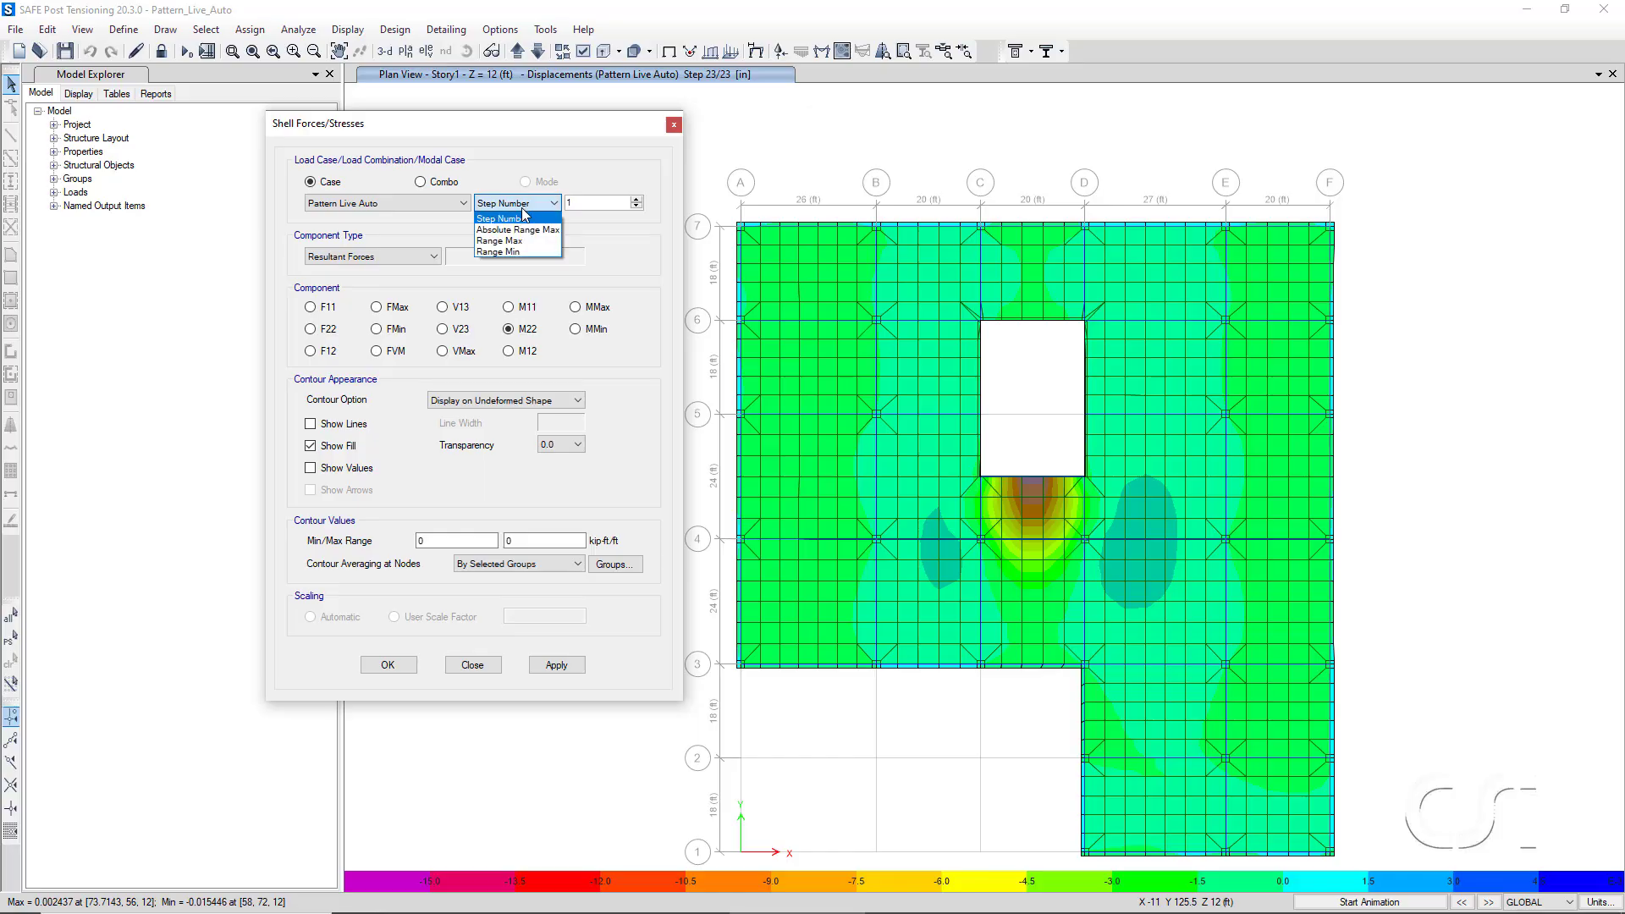
{"action": "left_click", "coordinate": [509, 241]}
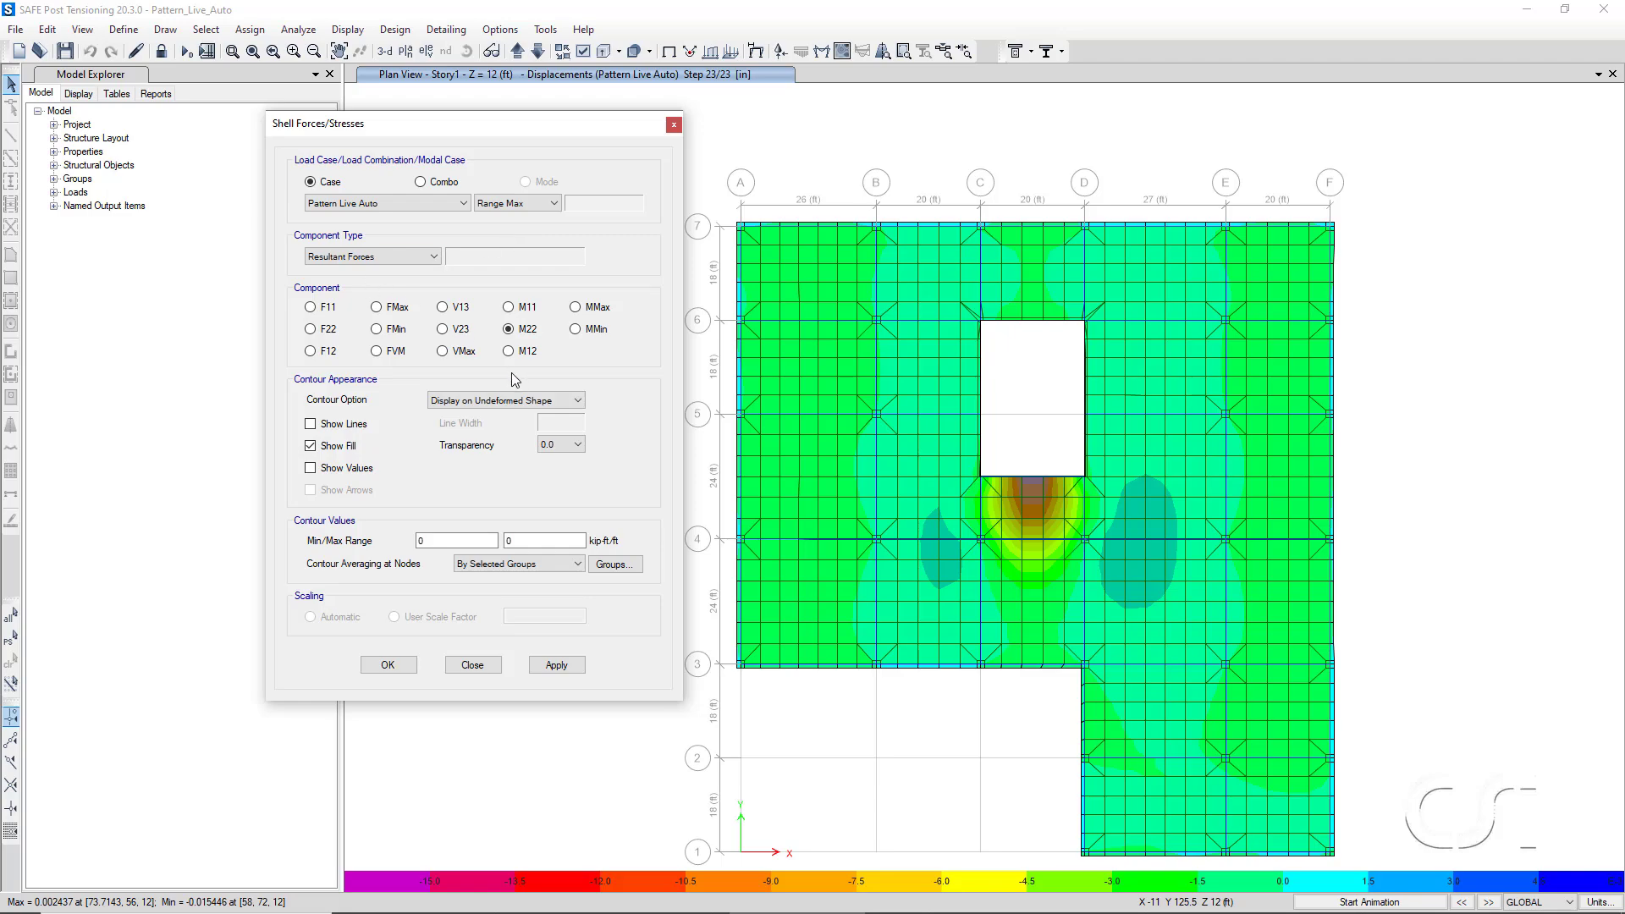
{"action": "left_click", "coordinate": [559, 666]}
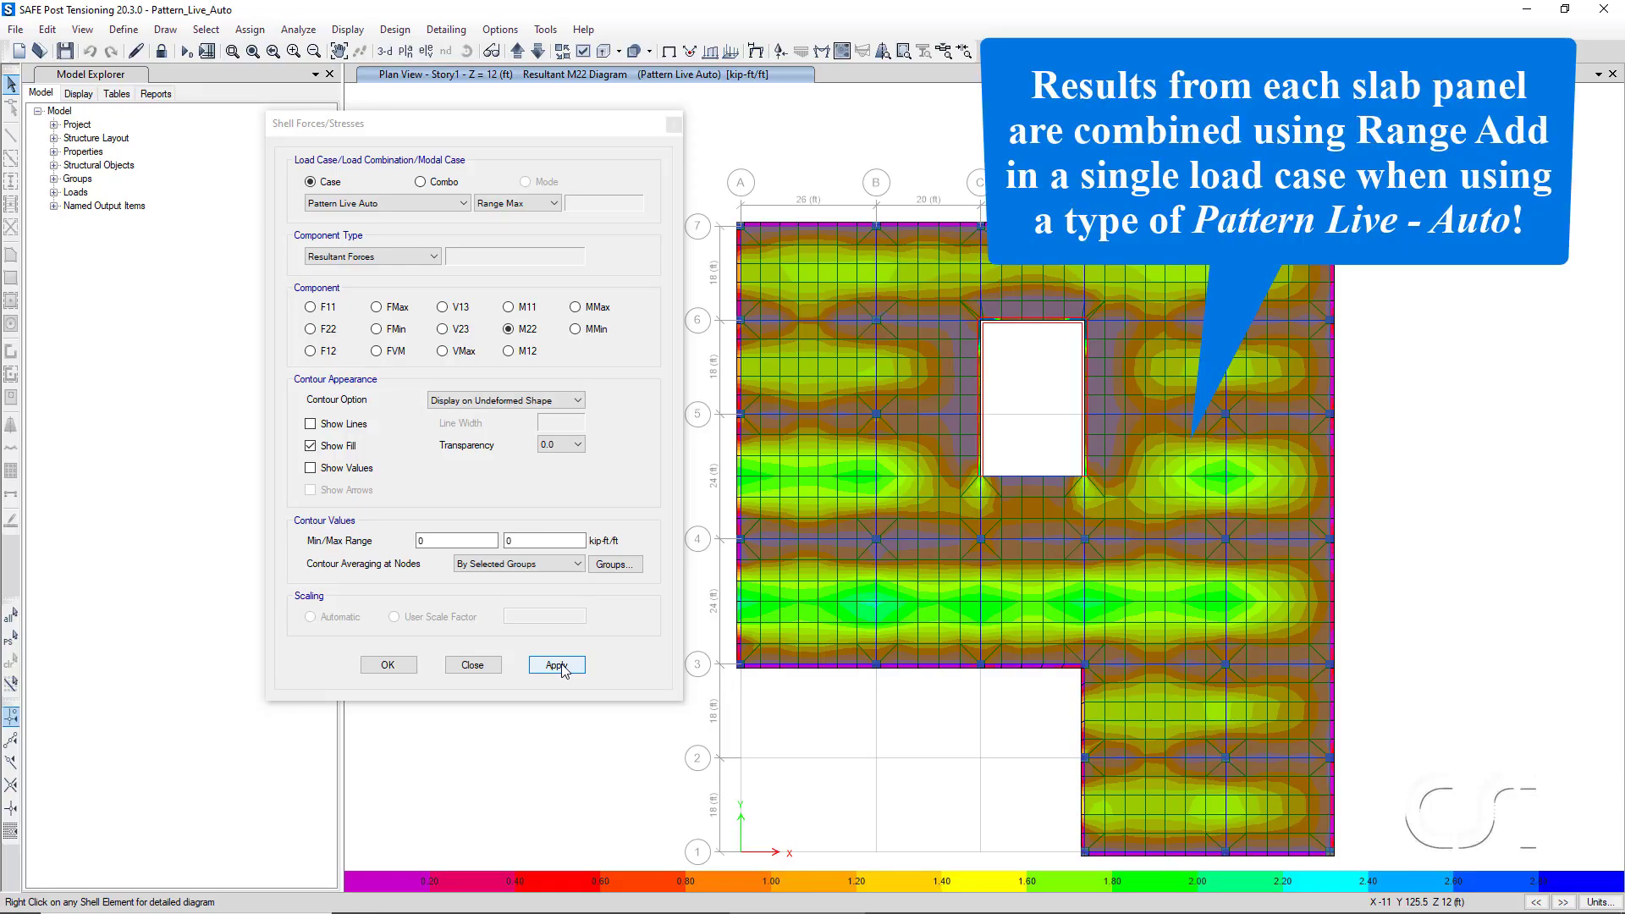
Switch the M22 moment contours of the Pattern Live Auto case to Range Min.
{"action": "left_click", "coordinate": [508, 204]}
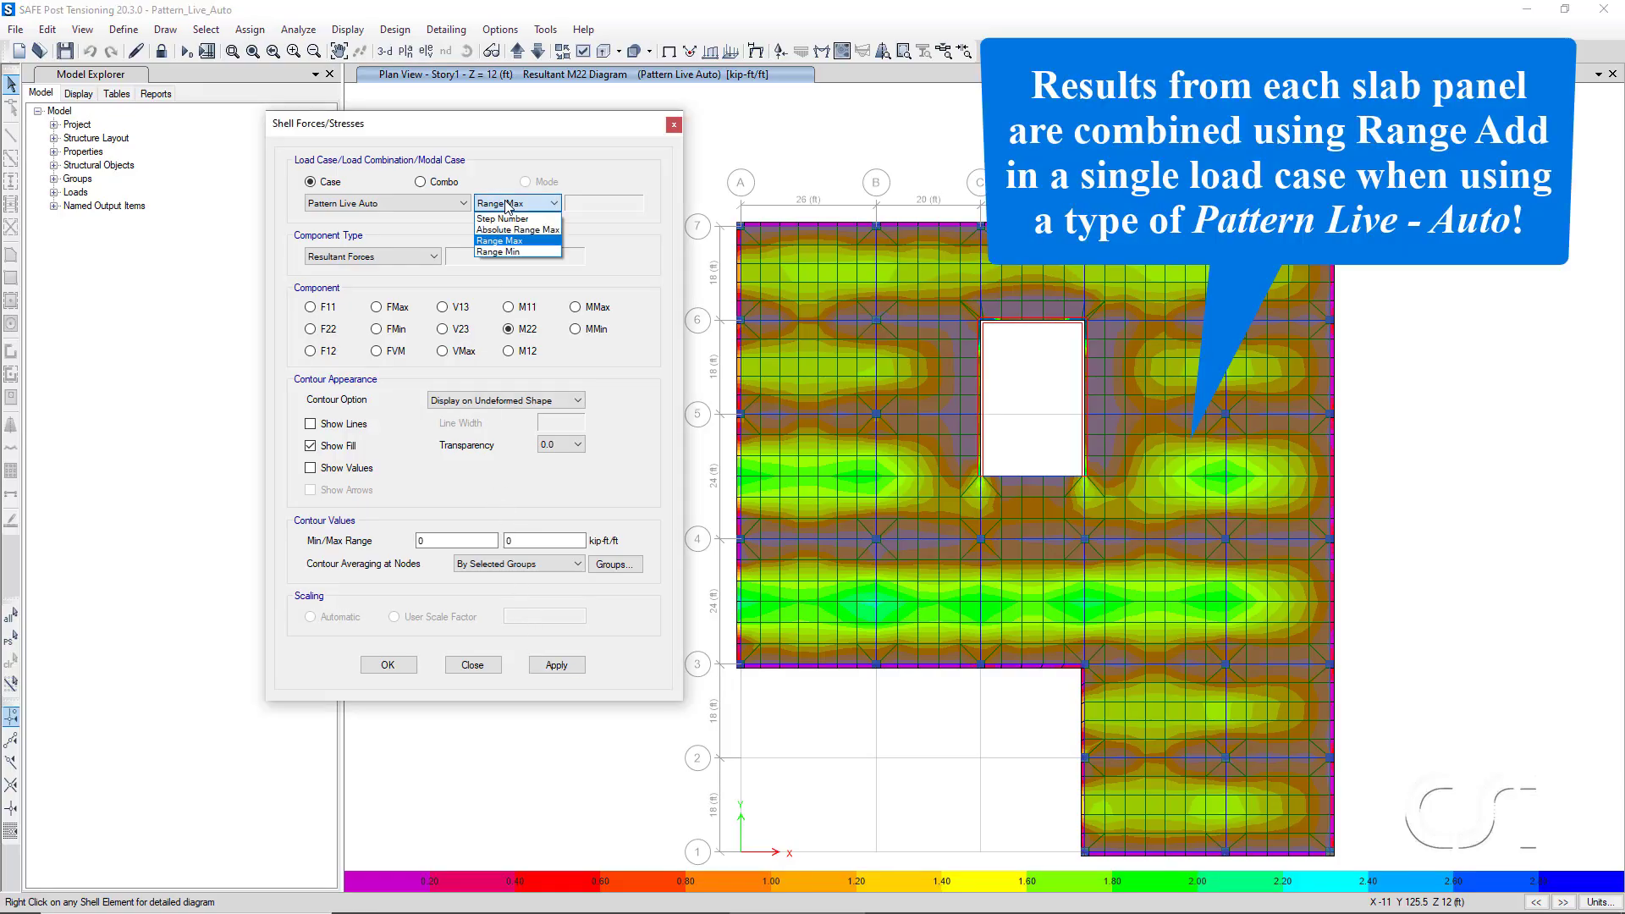
{"action": "left_click", "coordinate": [498, 252]}
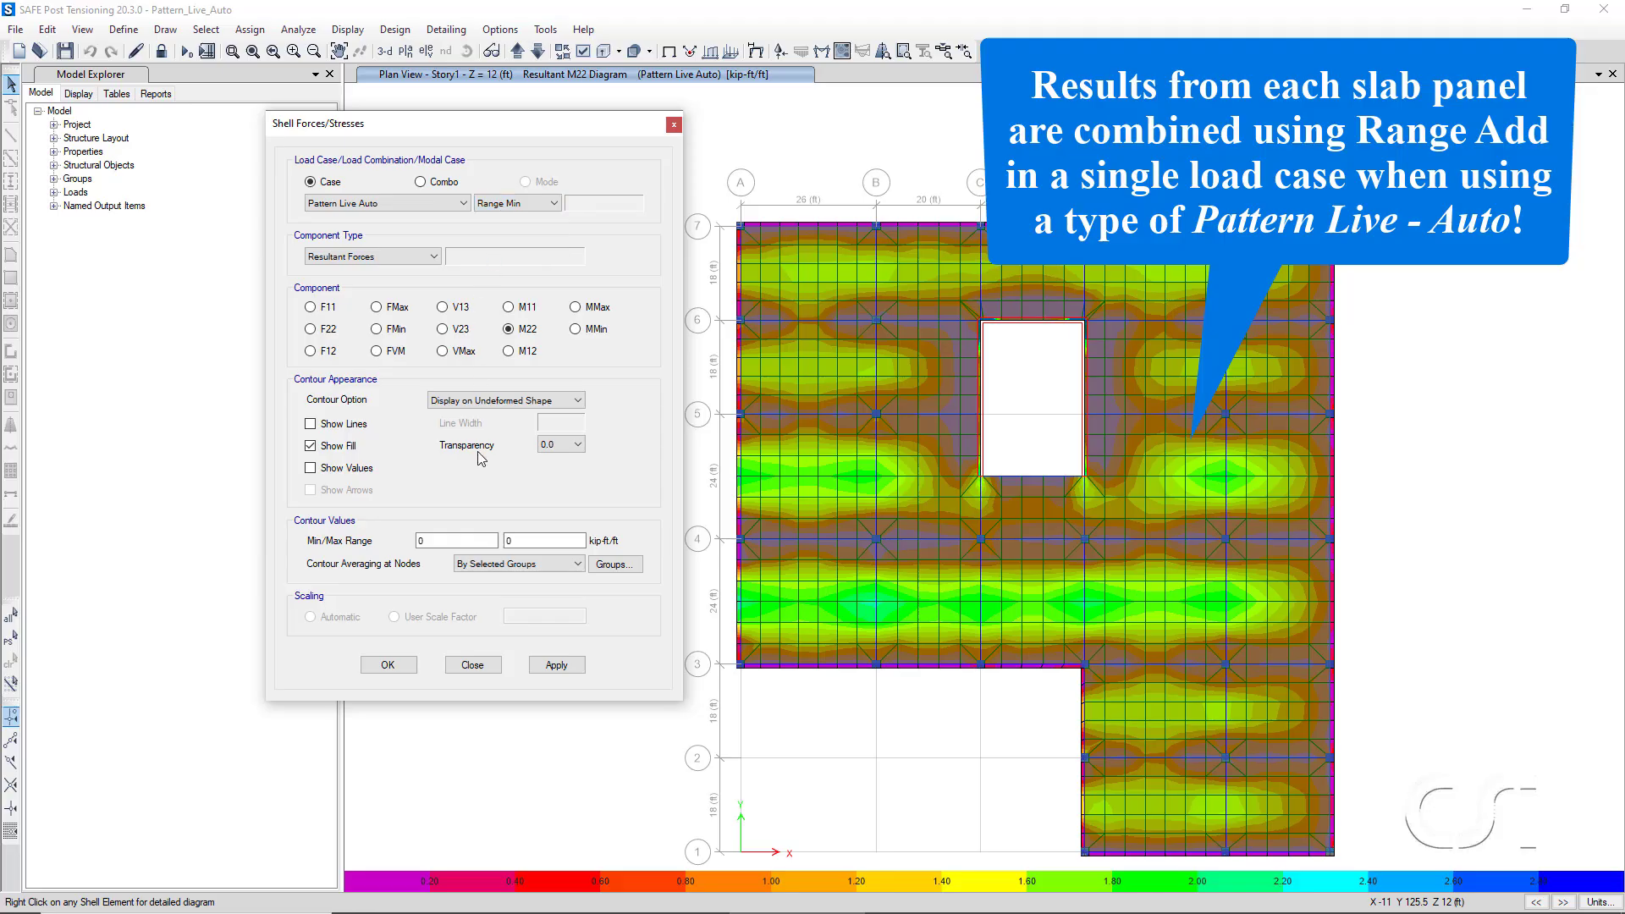
{"action": "left_click", "coordinate": [555, 665]}
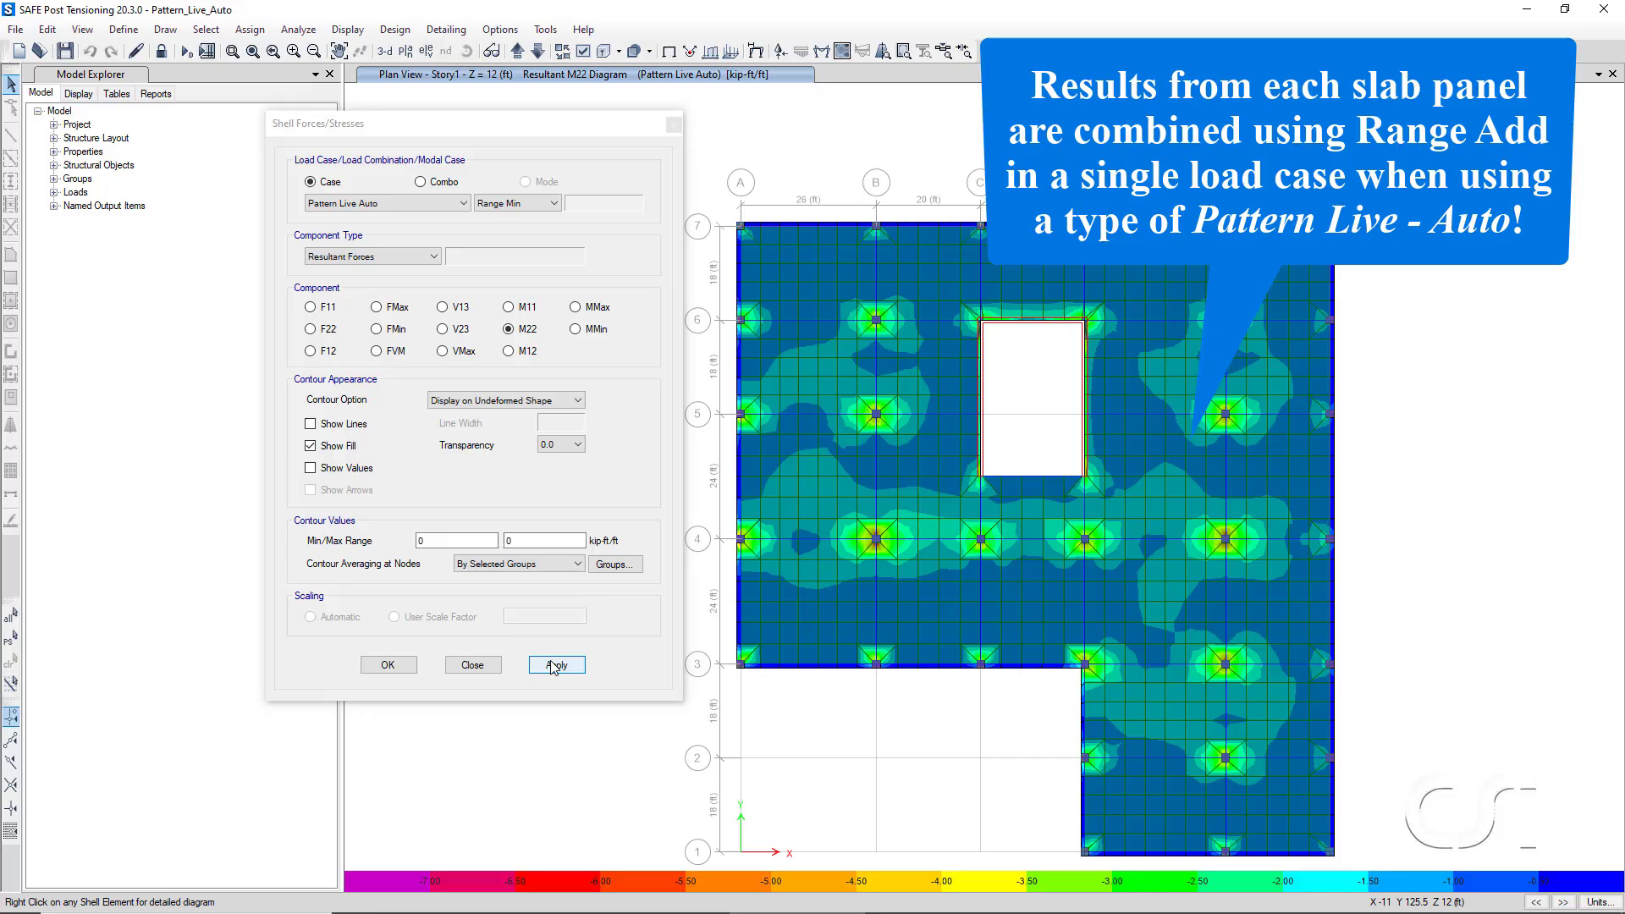
{"action": "left_click", "coordinate": [388, 665]}
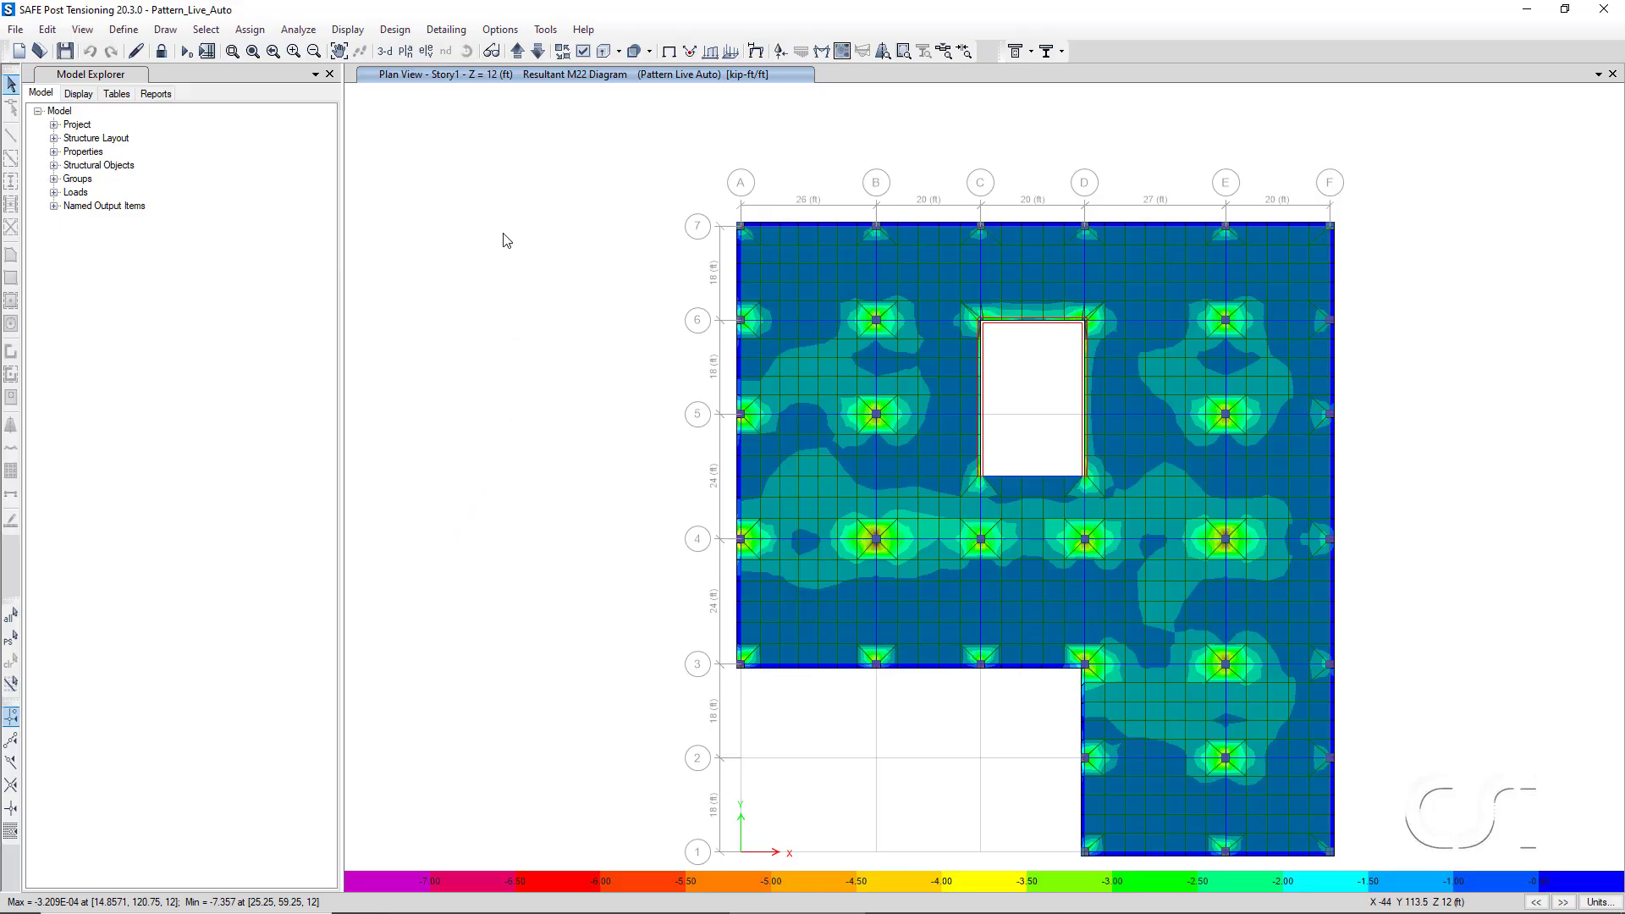
Open the Analysis Result Enveloping Summaries tables from the analysis results, with all load cases and combinations selected.
{"action": "left_click", "coordinate": [348, 29]}
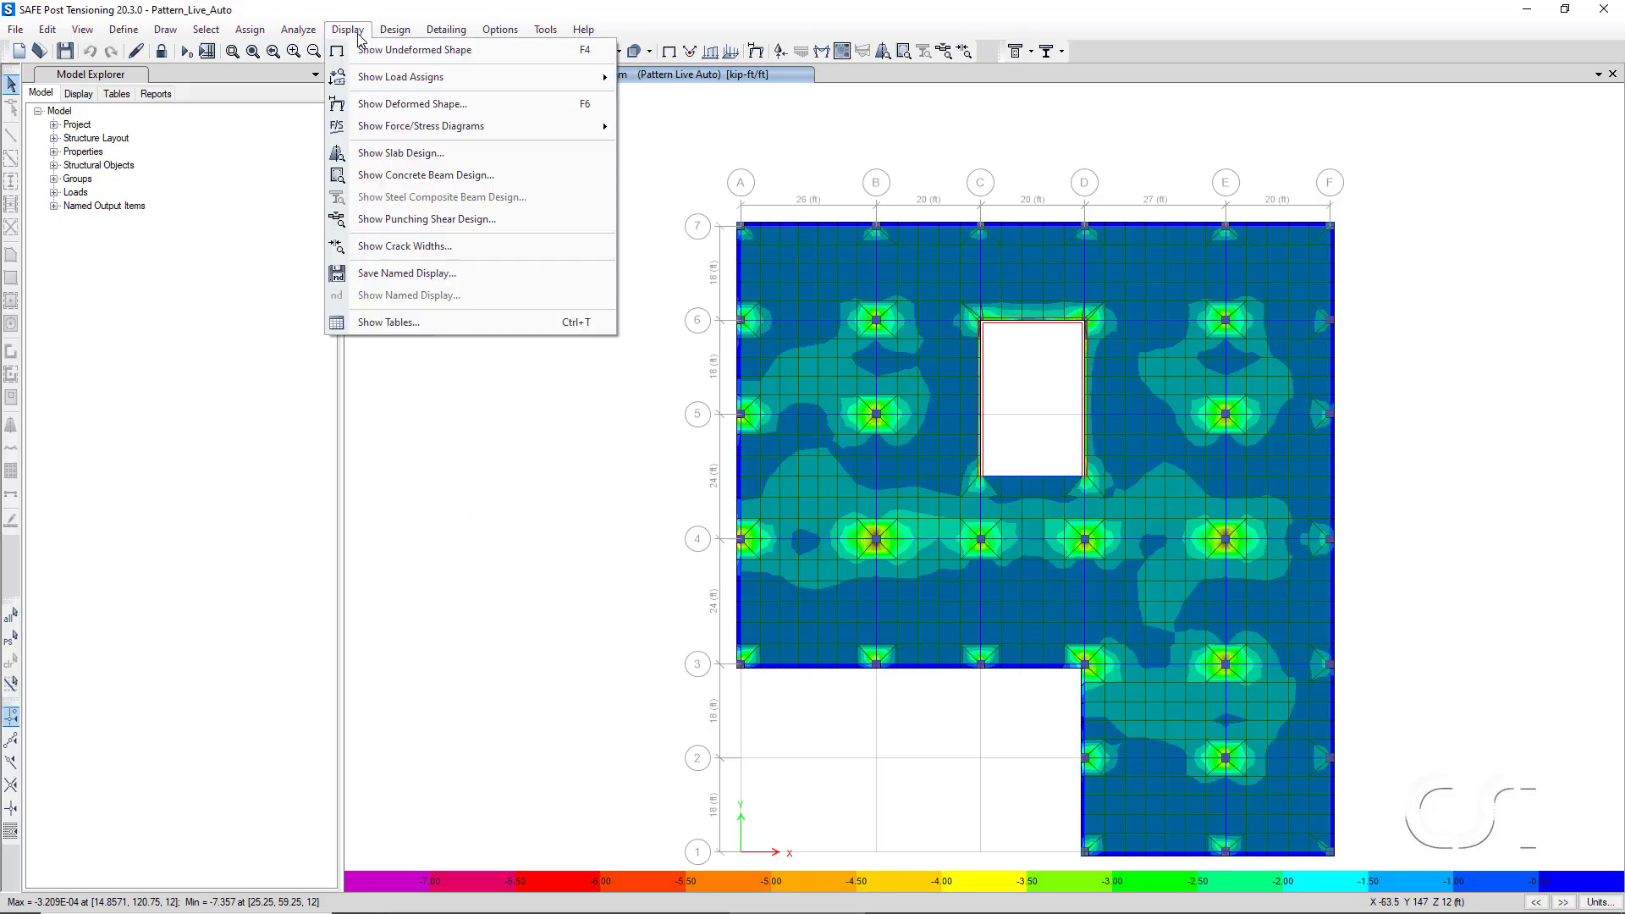
{"action": "left_click", "coordinate": [461, 325]}
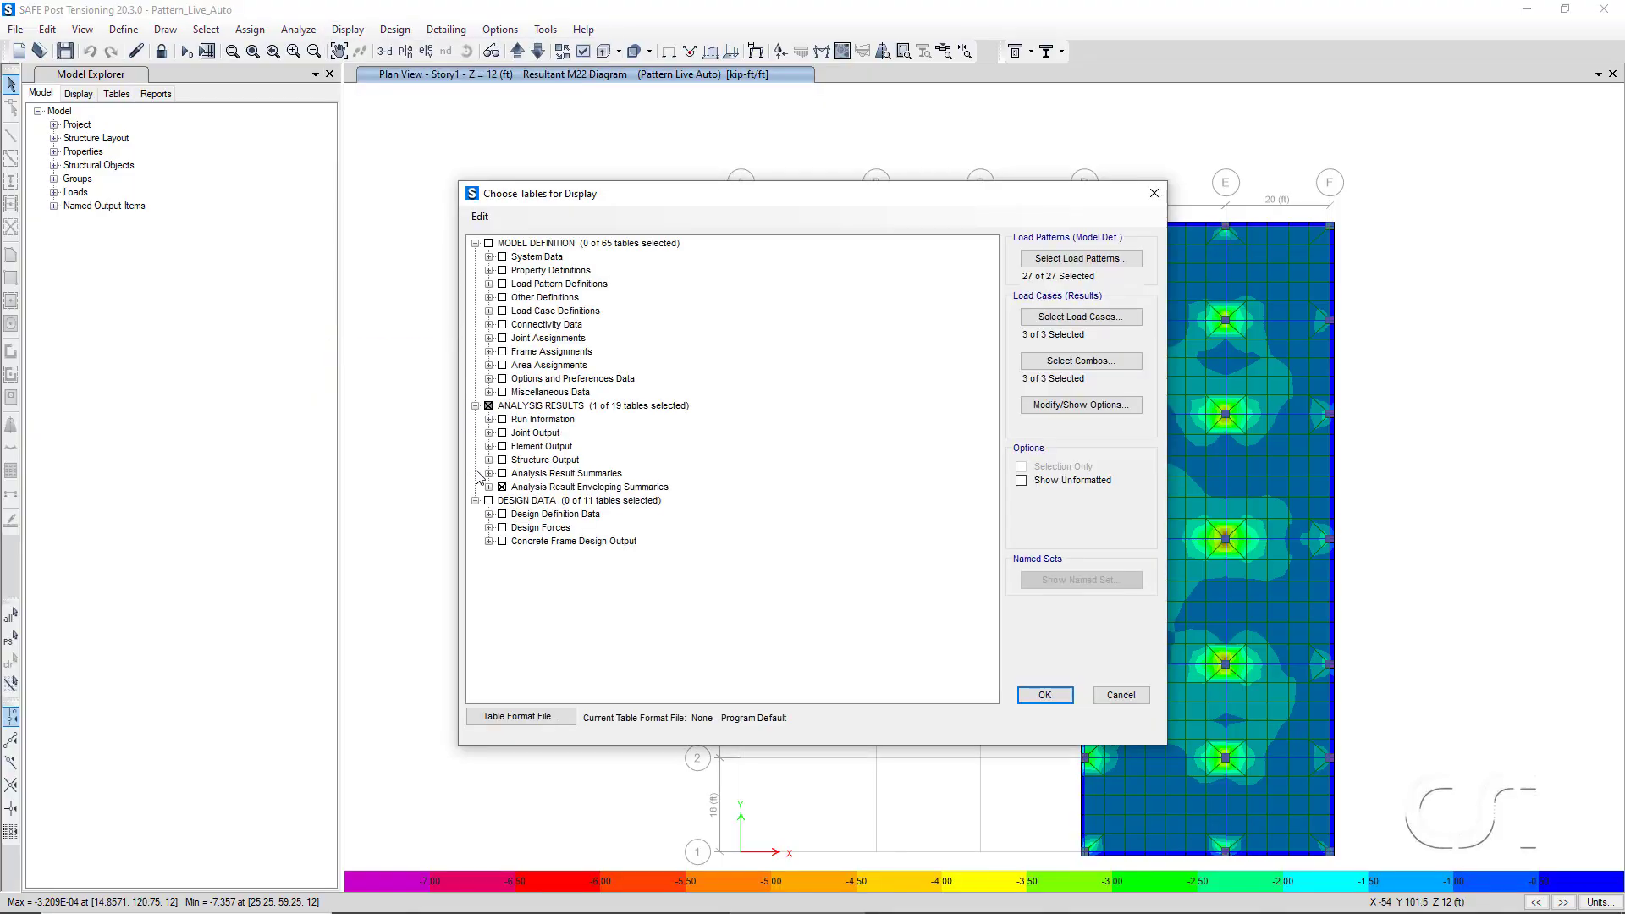
{"action": "left_click", "coordinate": [488, 487]}
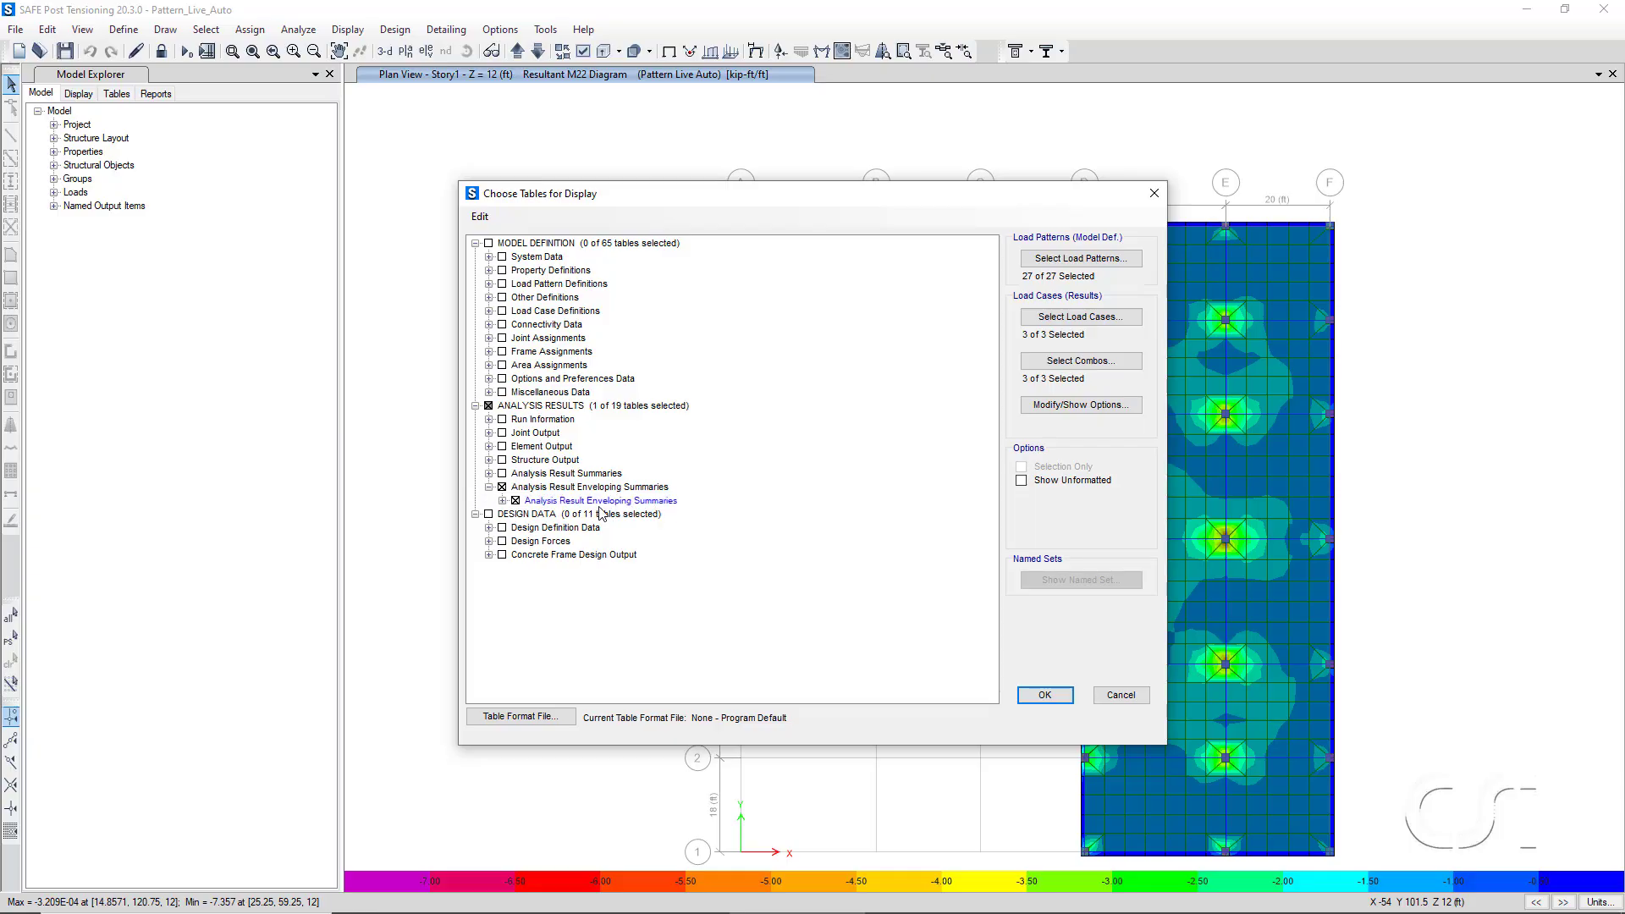
{"action": "left_click", "coordinate": [1043, 695]}
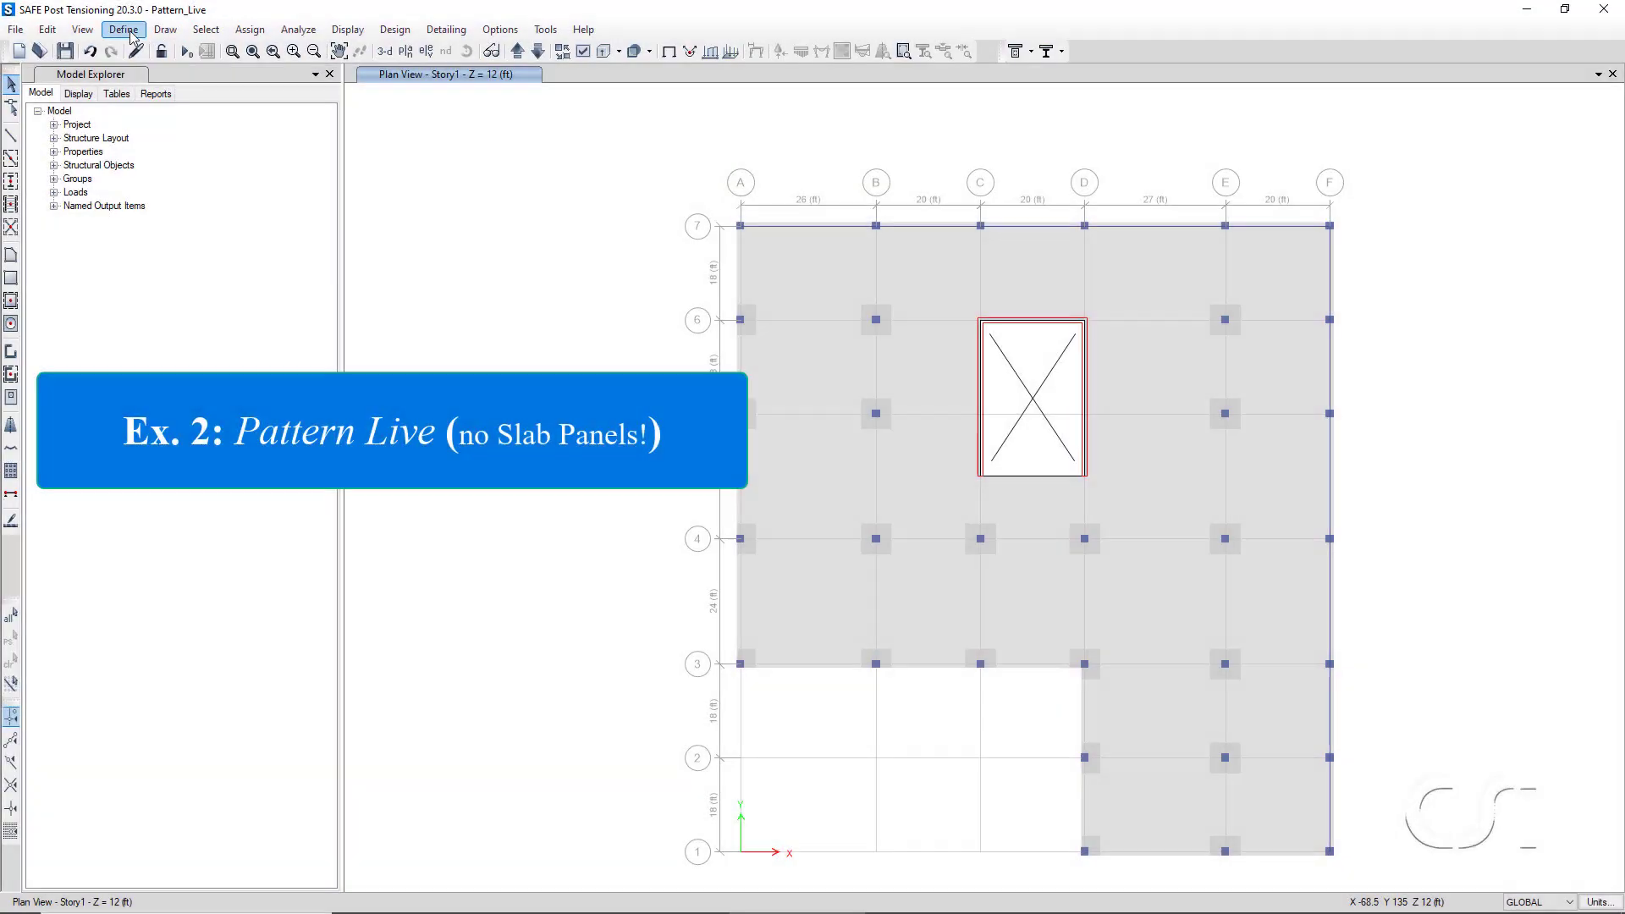
Add a load pattern named PL1 of type Pattern Live with a self-weight multiplier of 0 in the Pattern_Live model.
{"action": "left_click", "coordinate": [124, 30]}
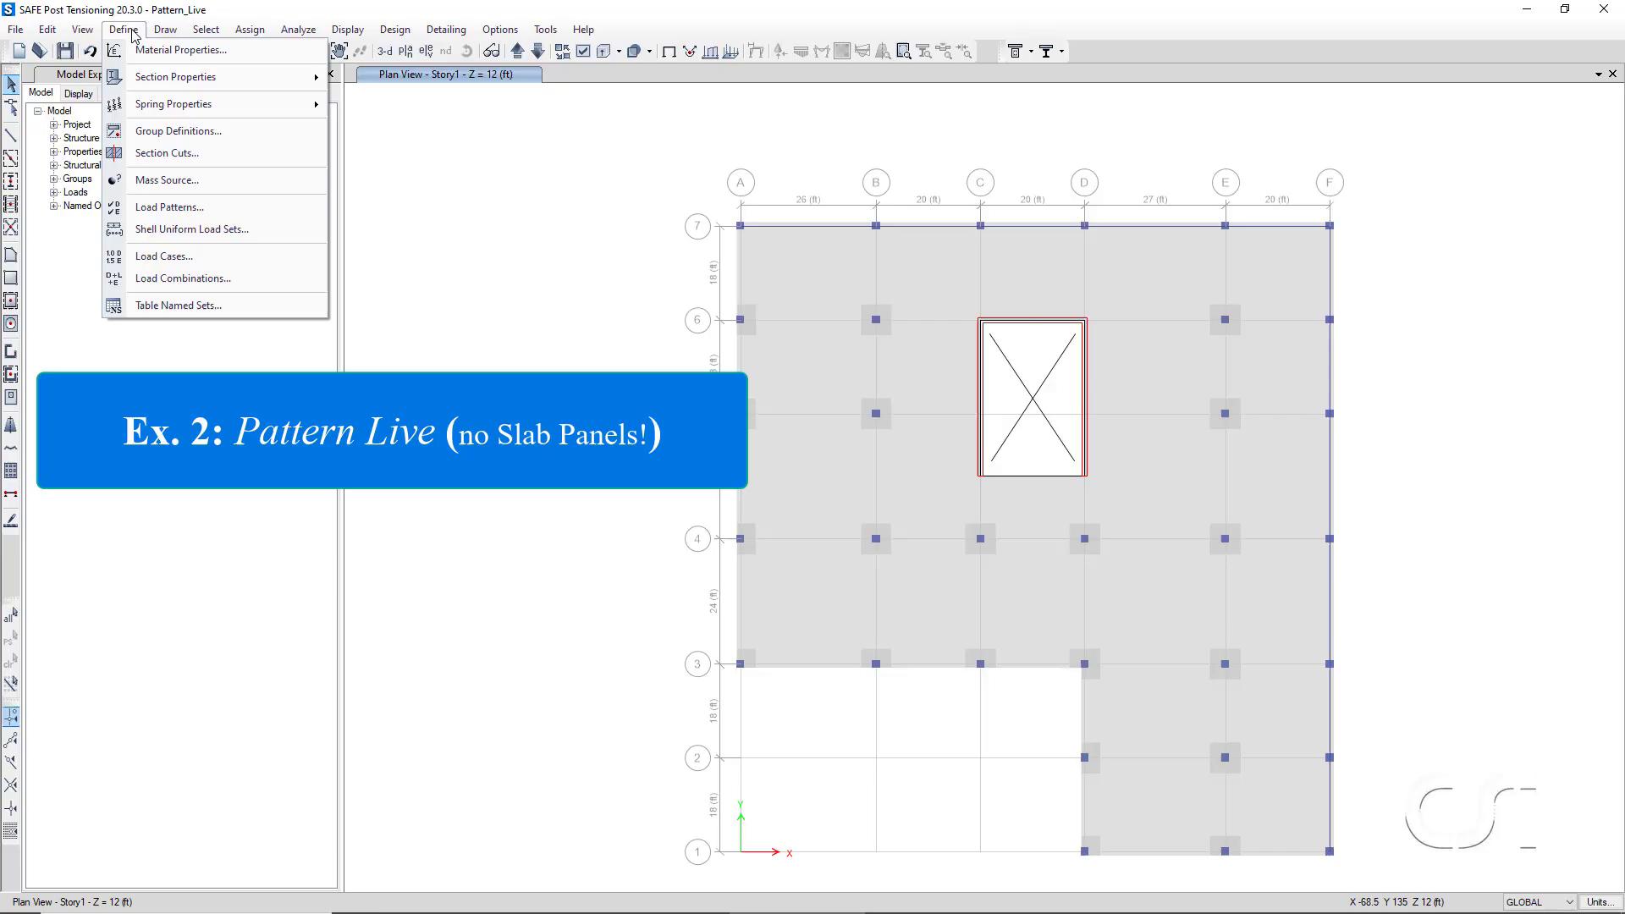
{"action": "left_click", "coordinate": [210, 212]}
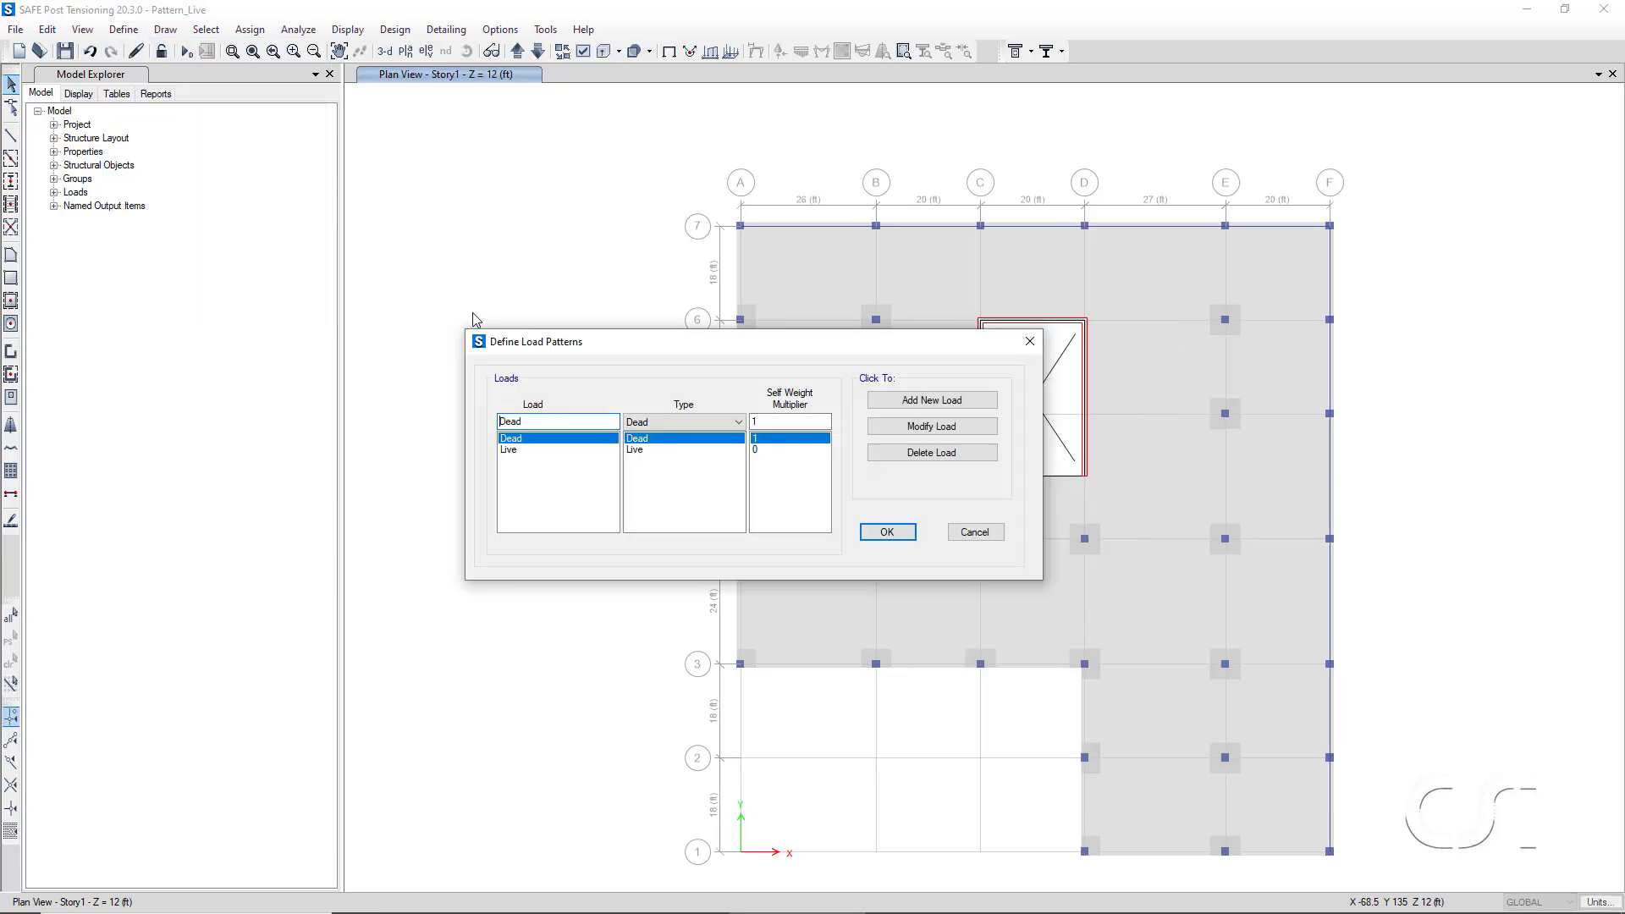
{"action": "left_click", "coordinate": [635, 422]}
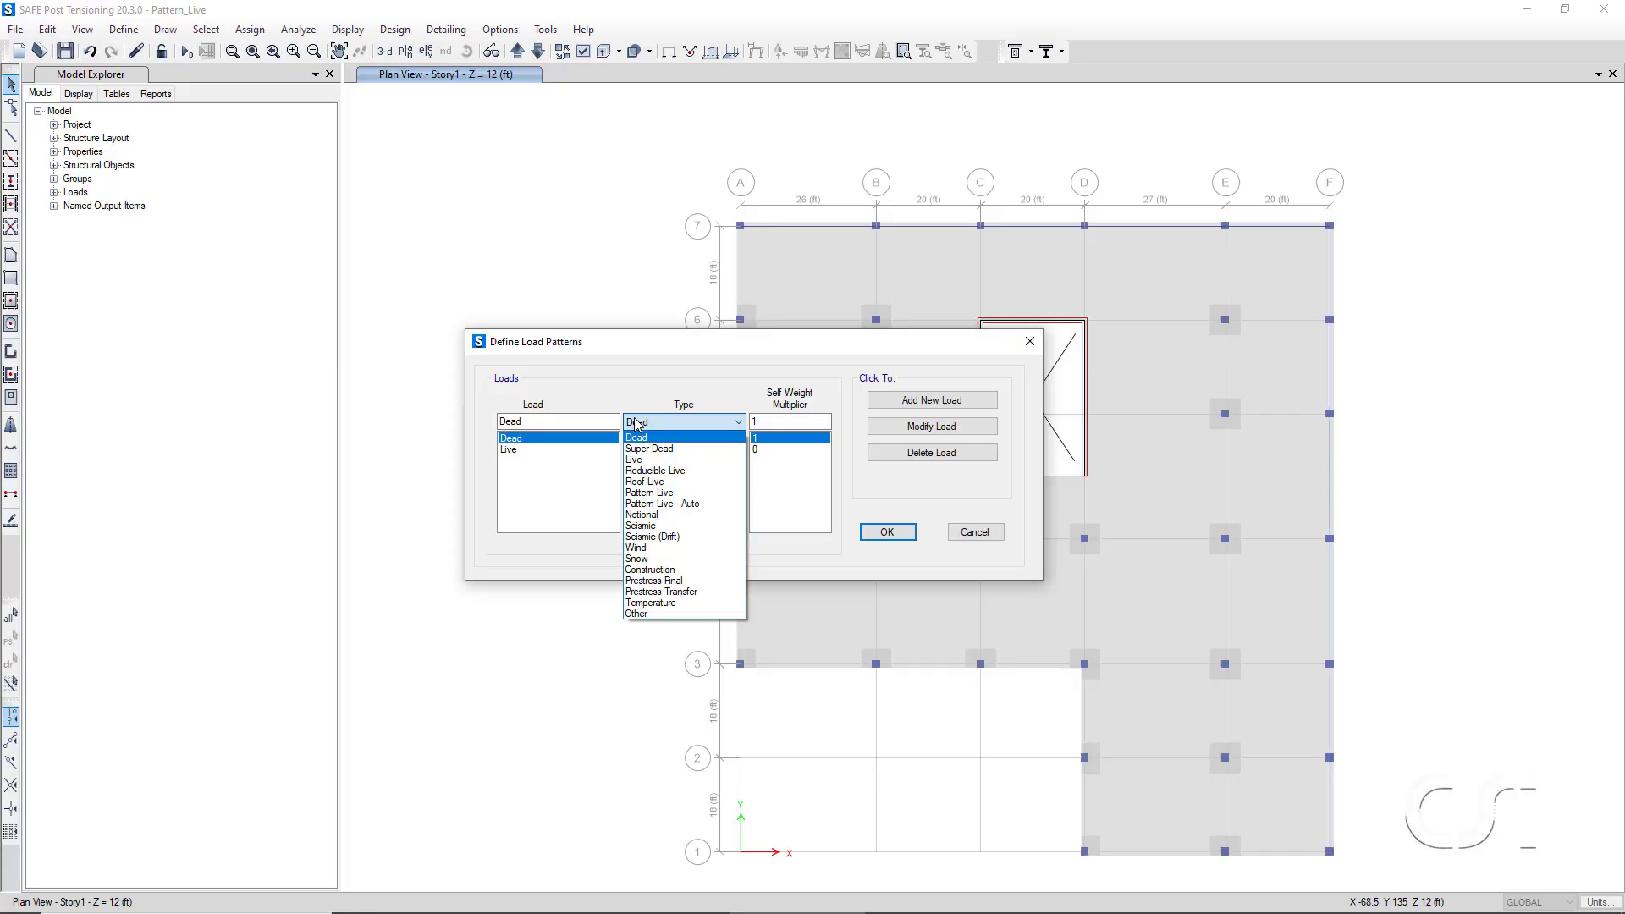
{"action": "left_click", "coordinate": [694, 493]}
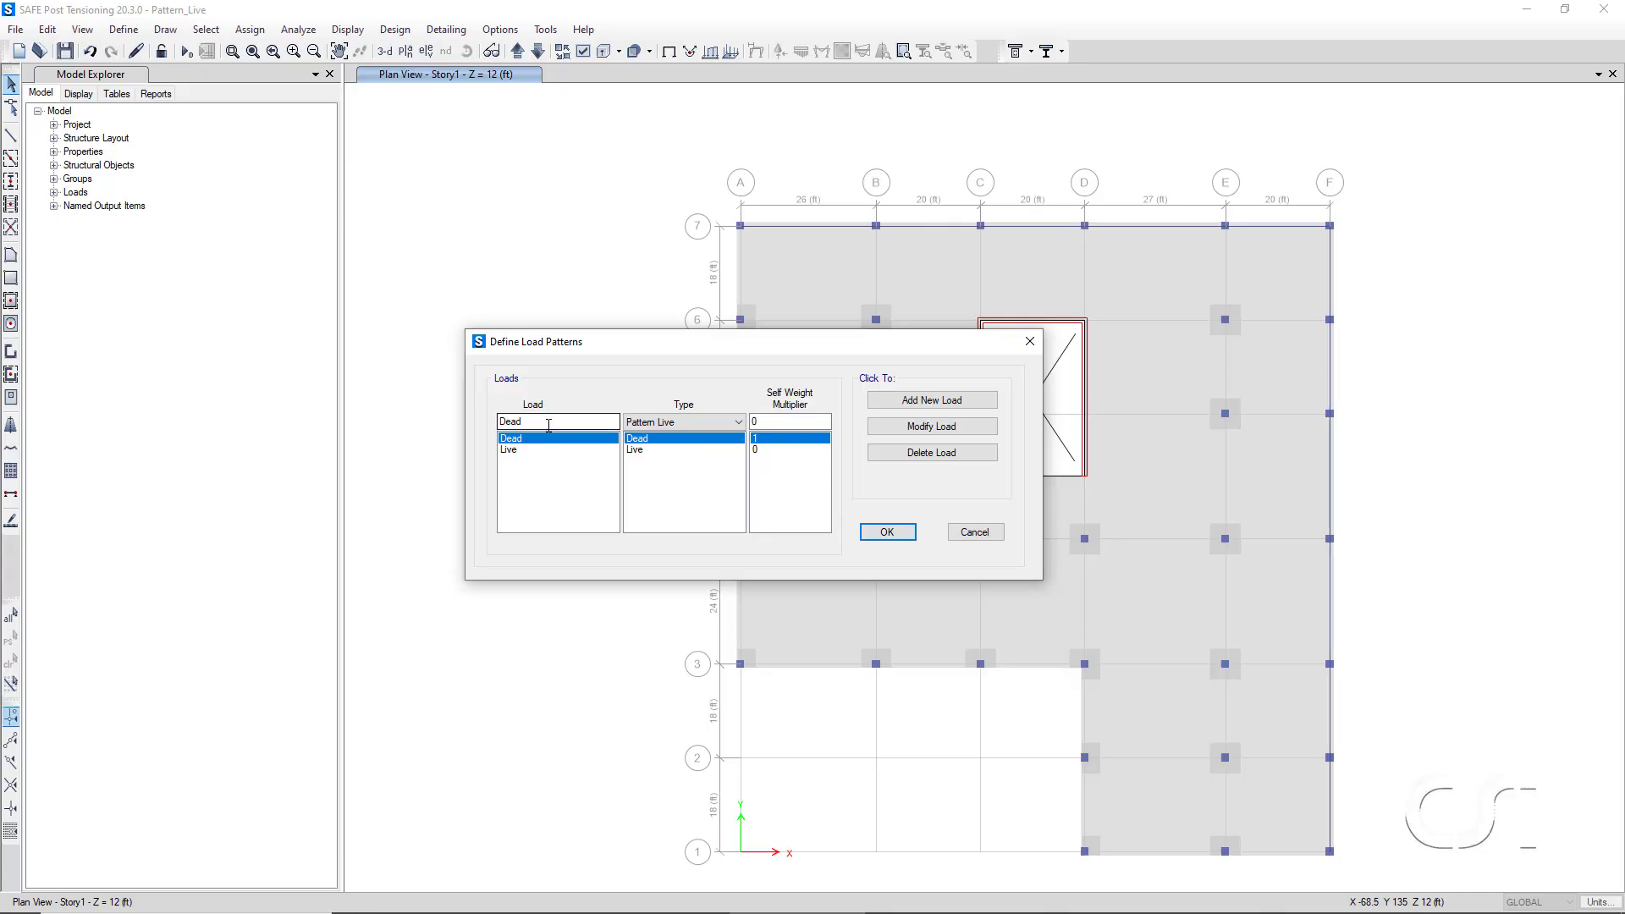
{"action": "left_click_drag", "start_coordinate": [548, 426], "coordinate": [443, 419]}
{"action": "type", "text": "PL1"}
{"action": "left_click", "coordinate": [914, 401]}
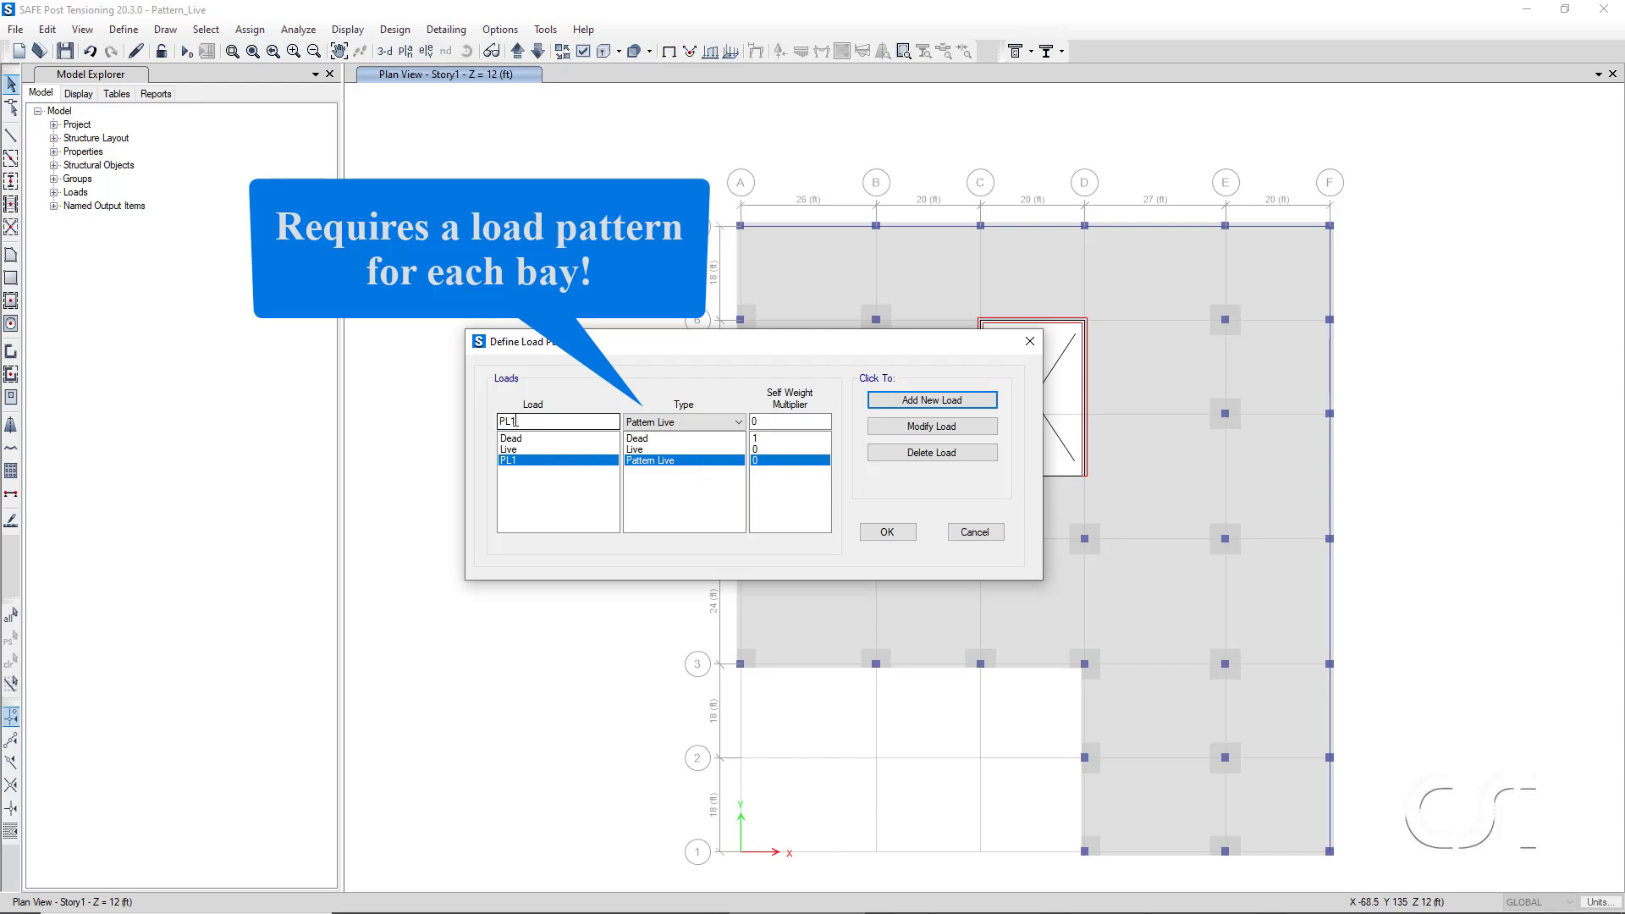
Add a second Pattern Live load pattern named PL2 with a self-weight multiplier of 0.
{"action": "left_click", "coordinate": [516, 421]}
{"action": "left_click_drag", "start_coordinate": [515, 421], "coordinate": [512, 421]}
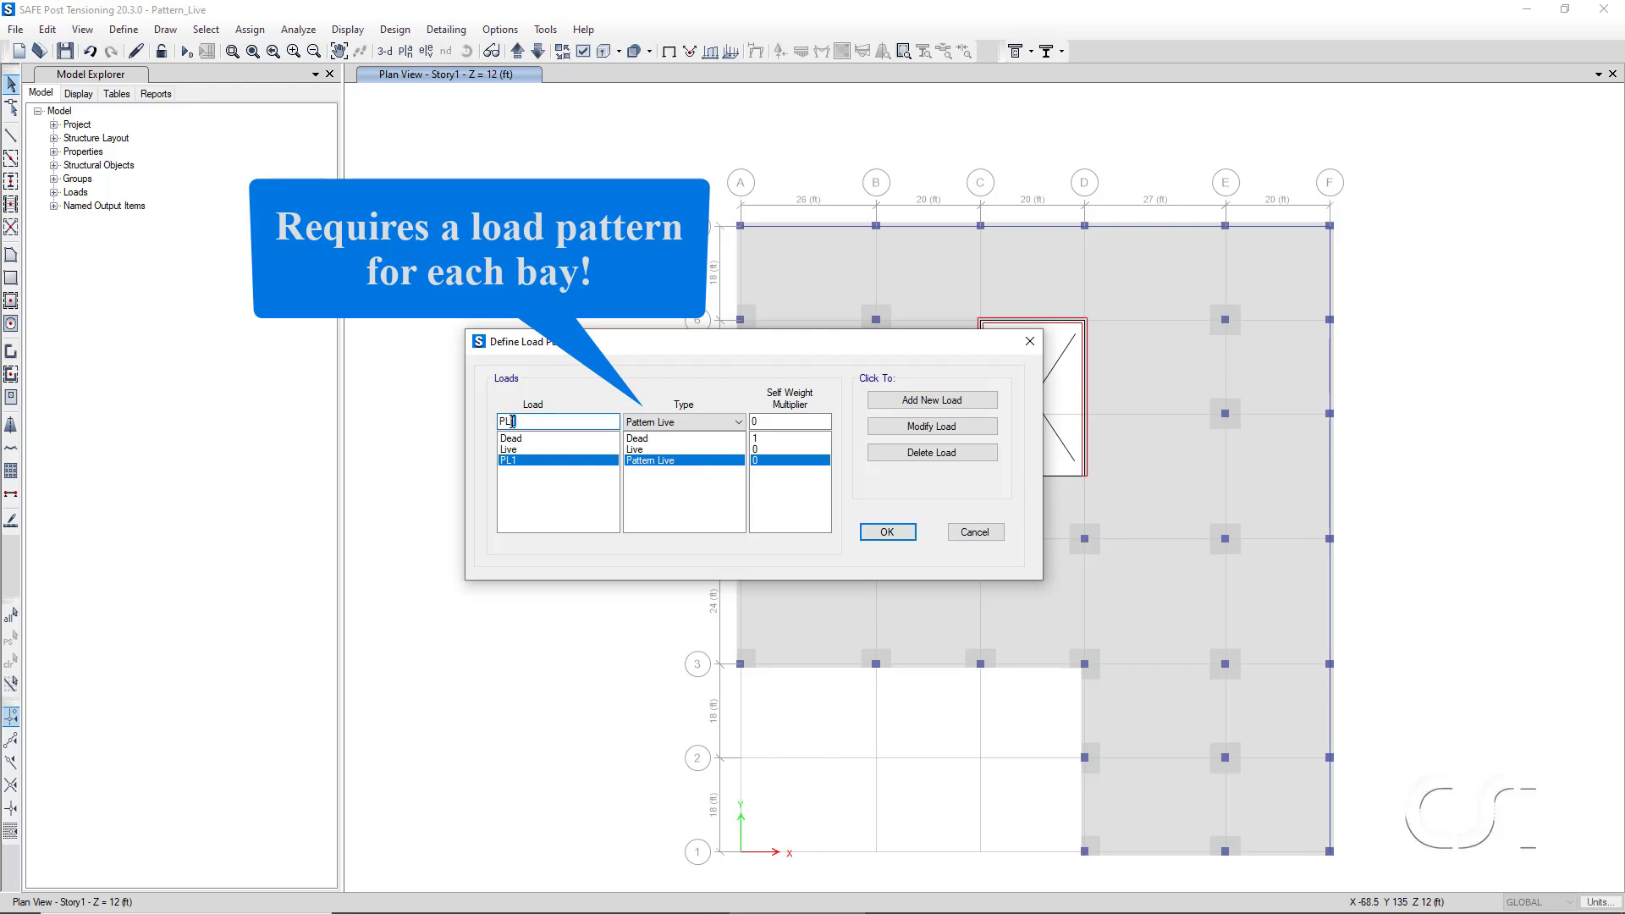
{"action": "type", "text": "2"}
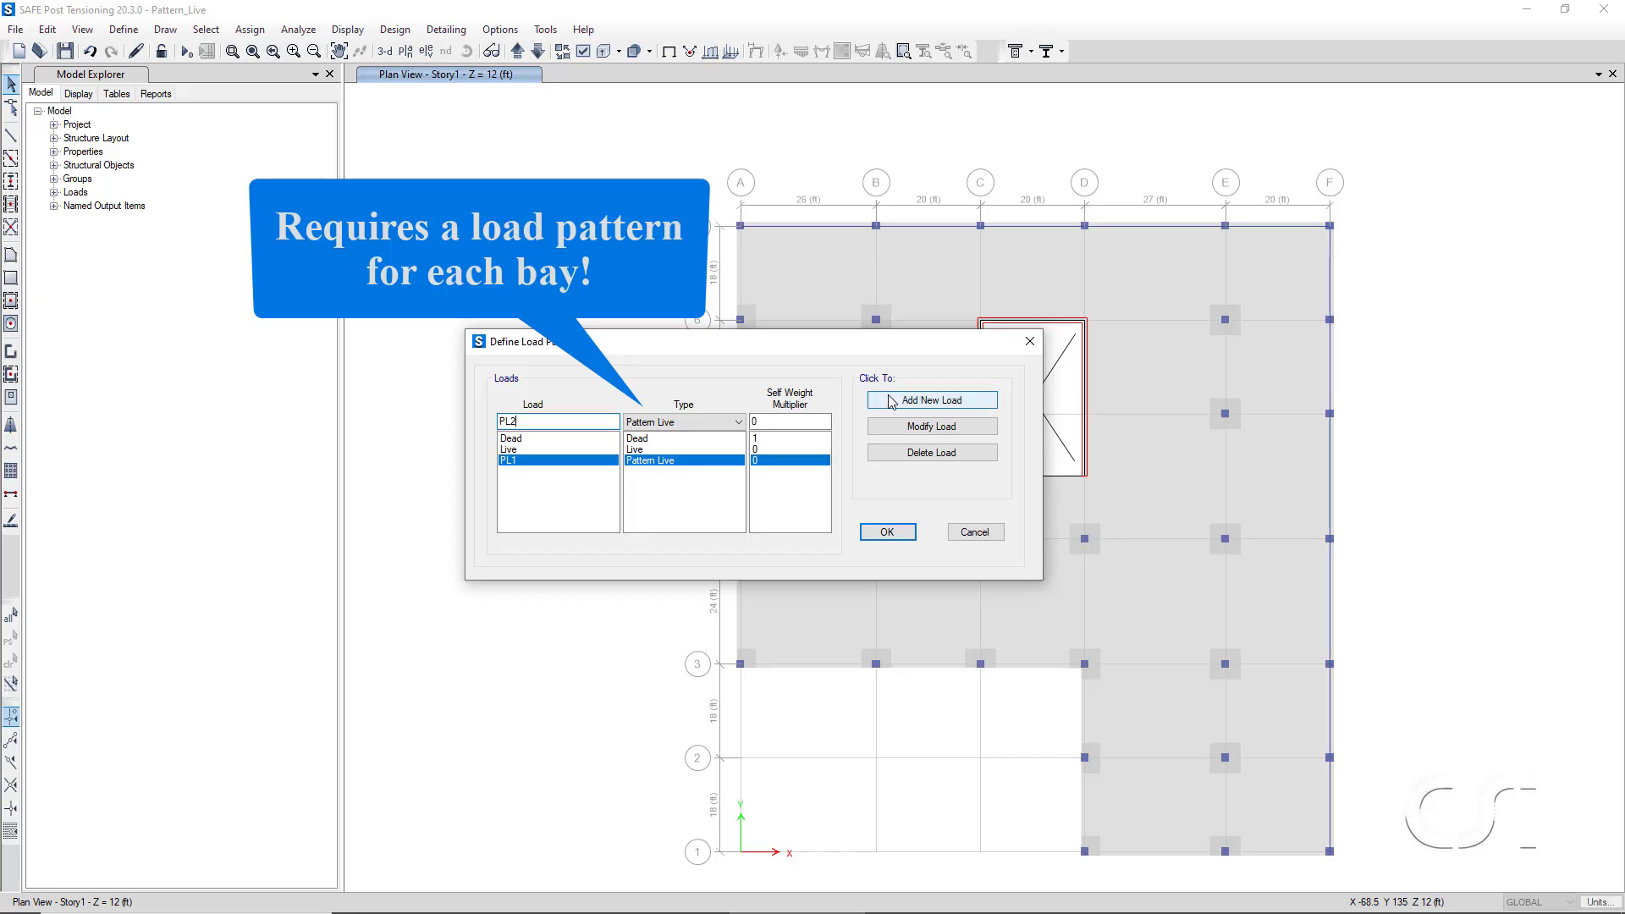
{"action": "left_click", "coordinate": [891, 401]}
Add two more Pattern Live load patterns named PL3 and PL4, each with a self-weight multiplier of 0.
{"action": "left_click", "coordinate": [518, 422]}
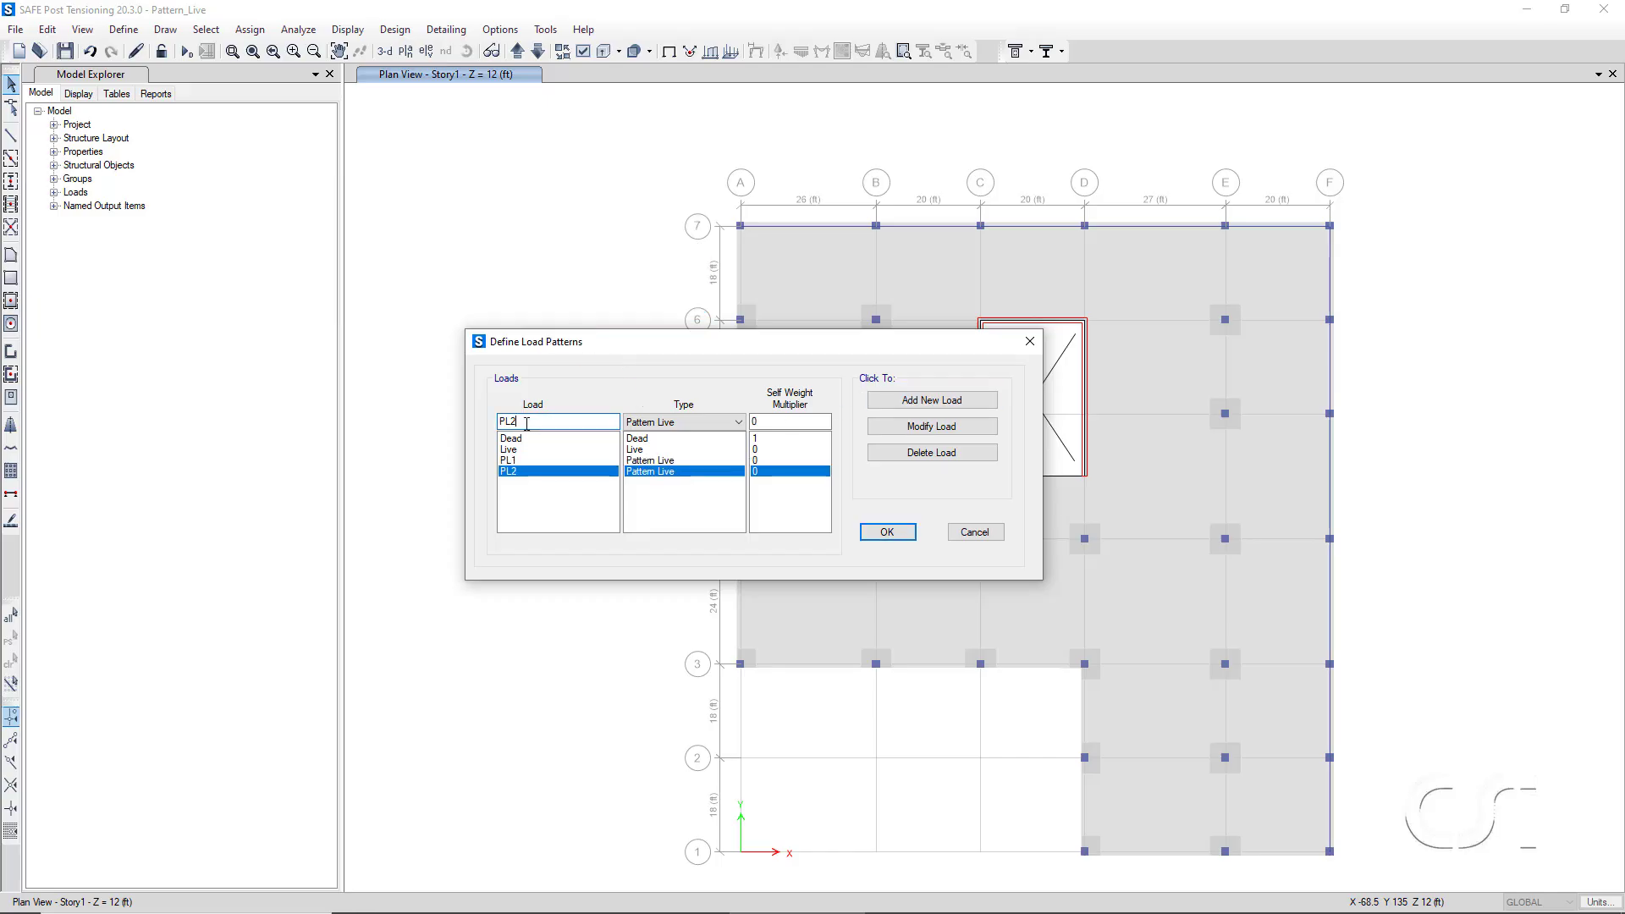
{"action": "left_click_drag", "start_coordinate": [518, 422], "coordinate": [509, 423]}
{"action": "type", "text": "3"}
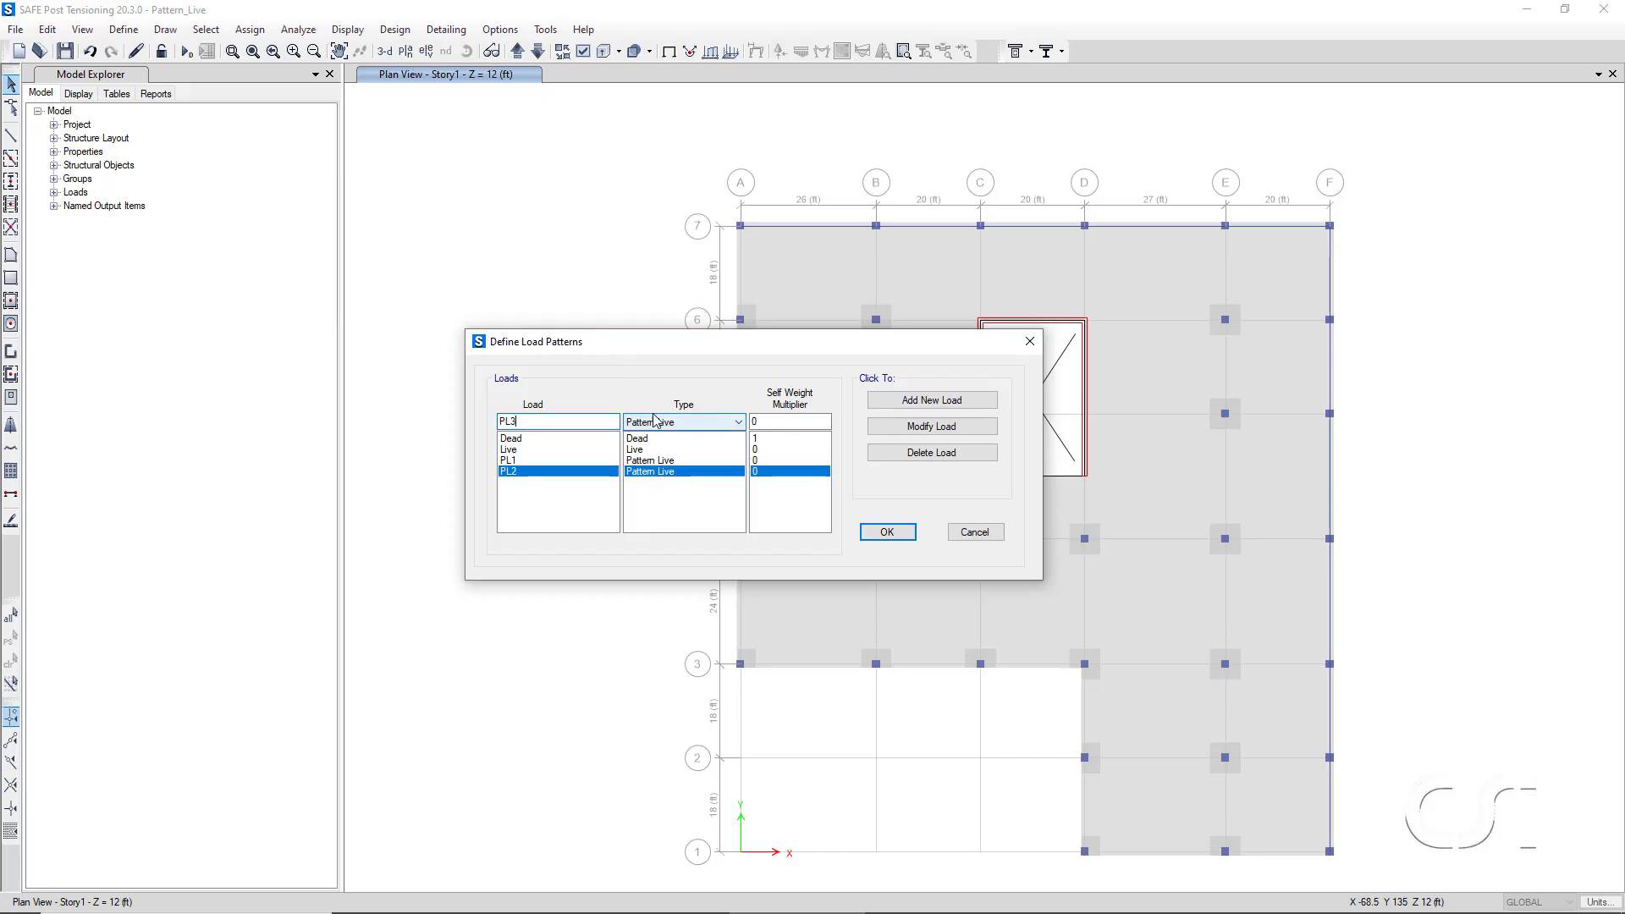
{"action": "left_click", "coordinate": [895, 402]}
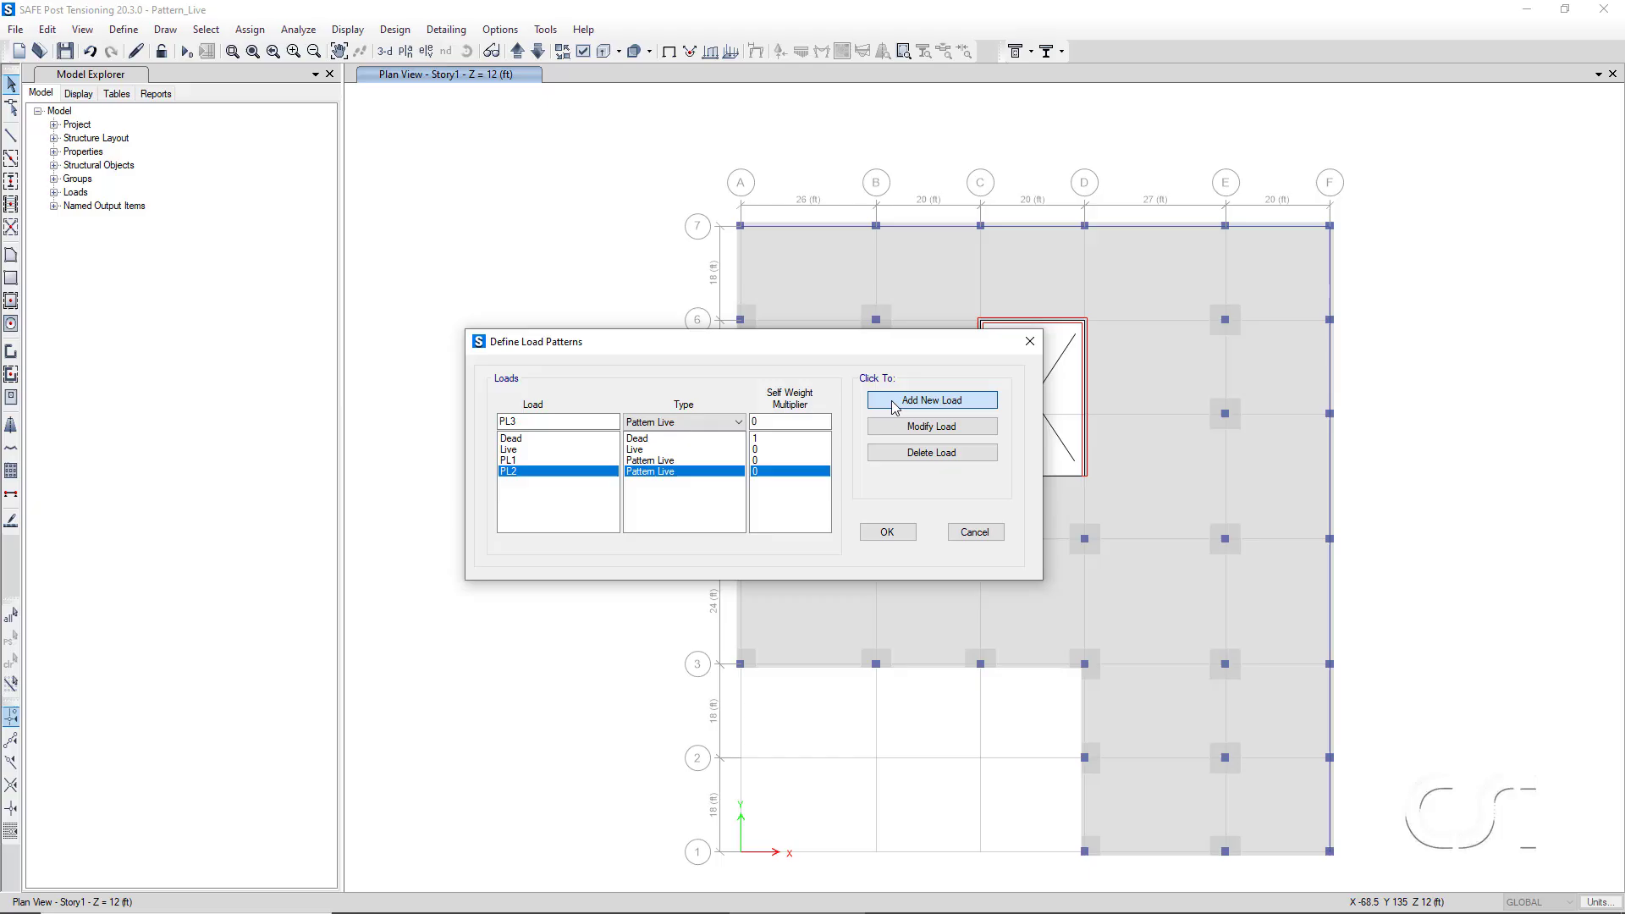
{"action": "left_click", "coordinate": [532, 421]}
{"action": "key", "text": "BackSpace"}
{"action": "type", "text": "4"}
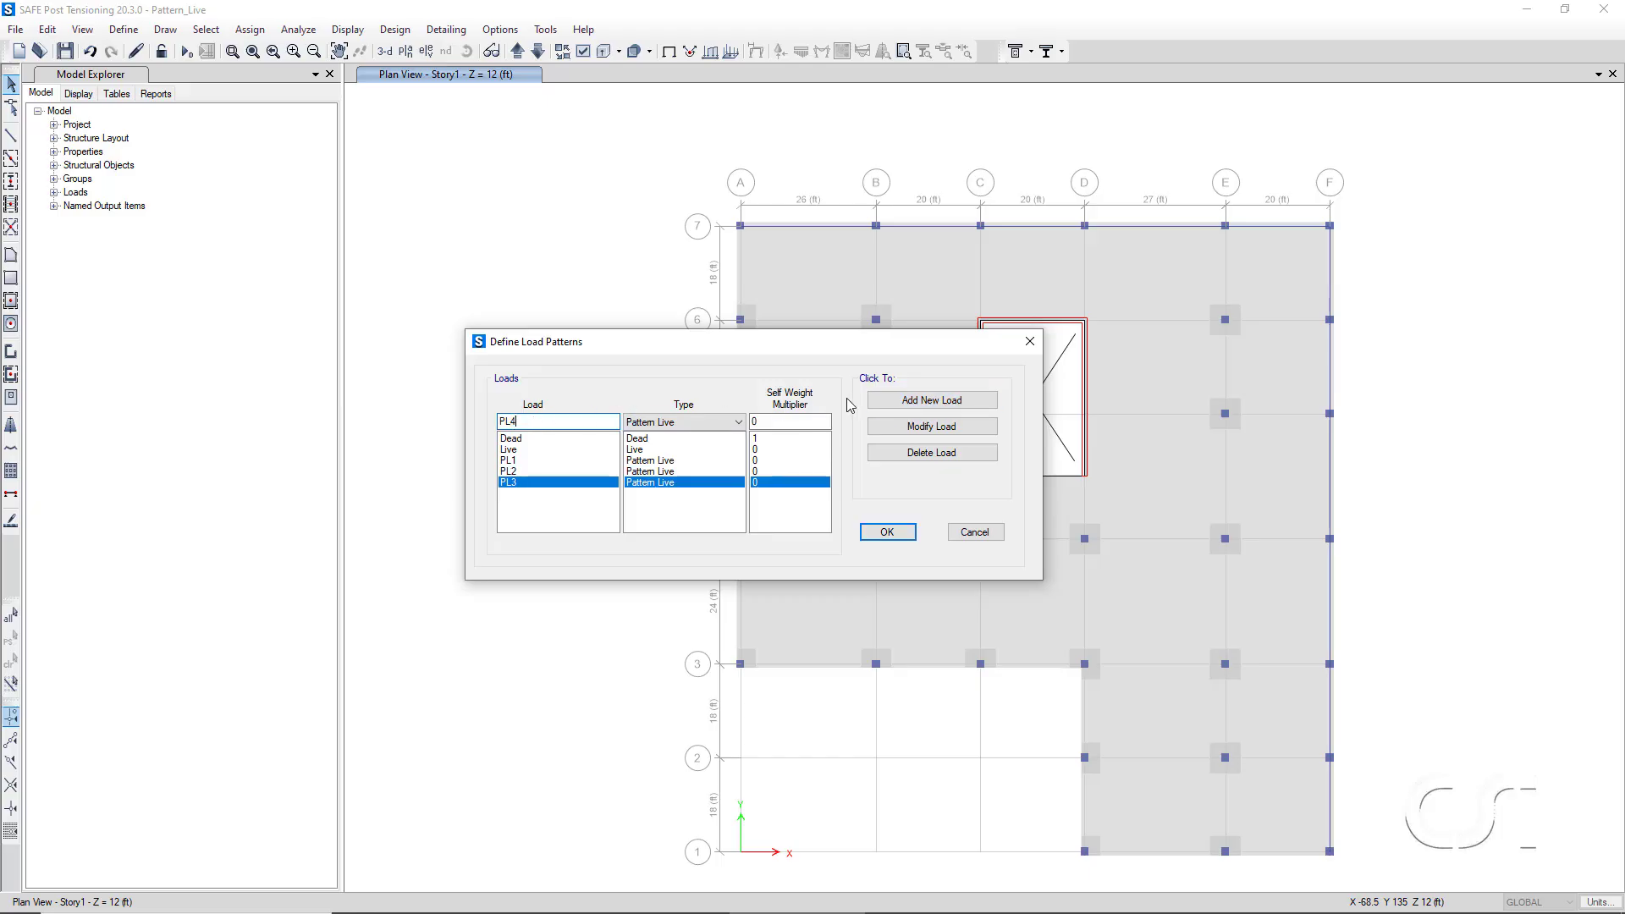
{"action": "left_click", "coordinate": [897, 403]}
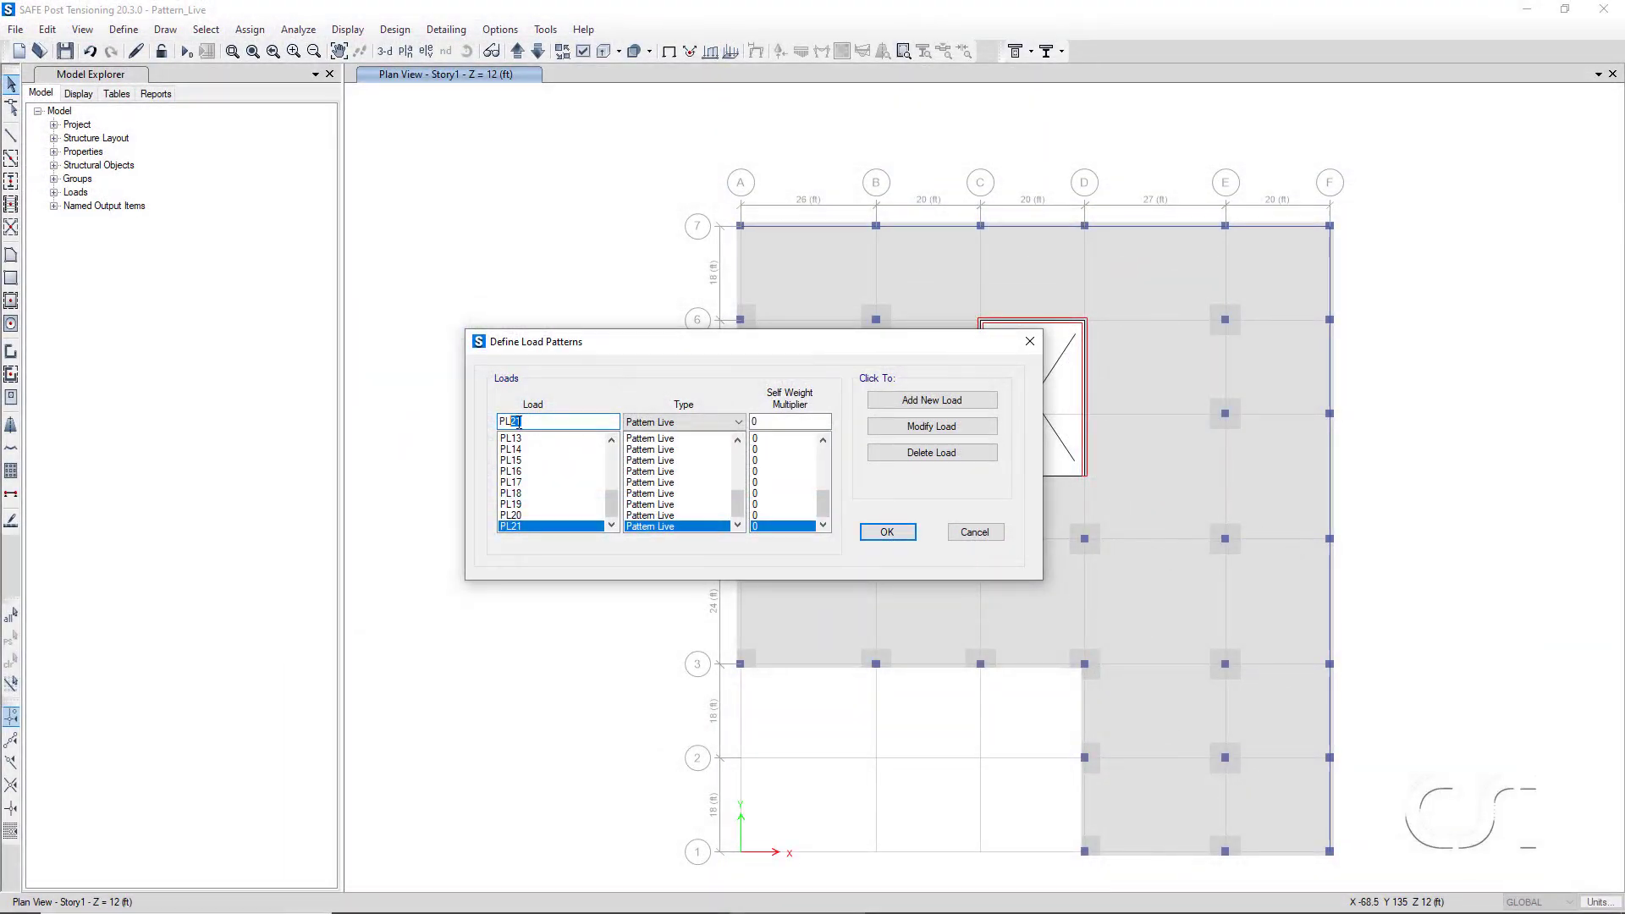
Add Pattern Live load patterns PL22 and PL23 with a self-weight multiplier of 0 and accept the load pattern definitions.
{"action": "type", "text": "22"}
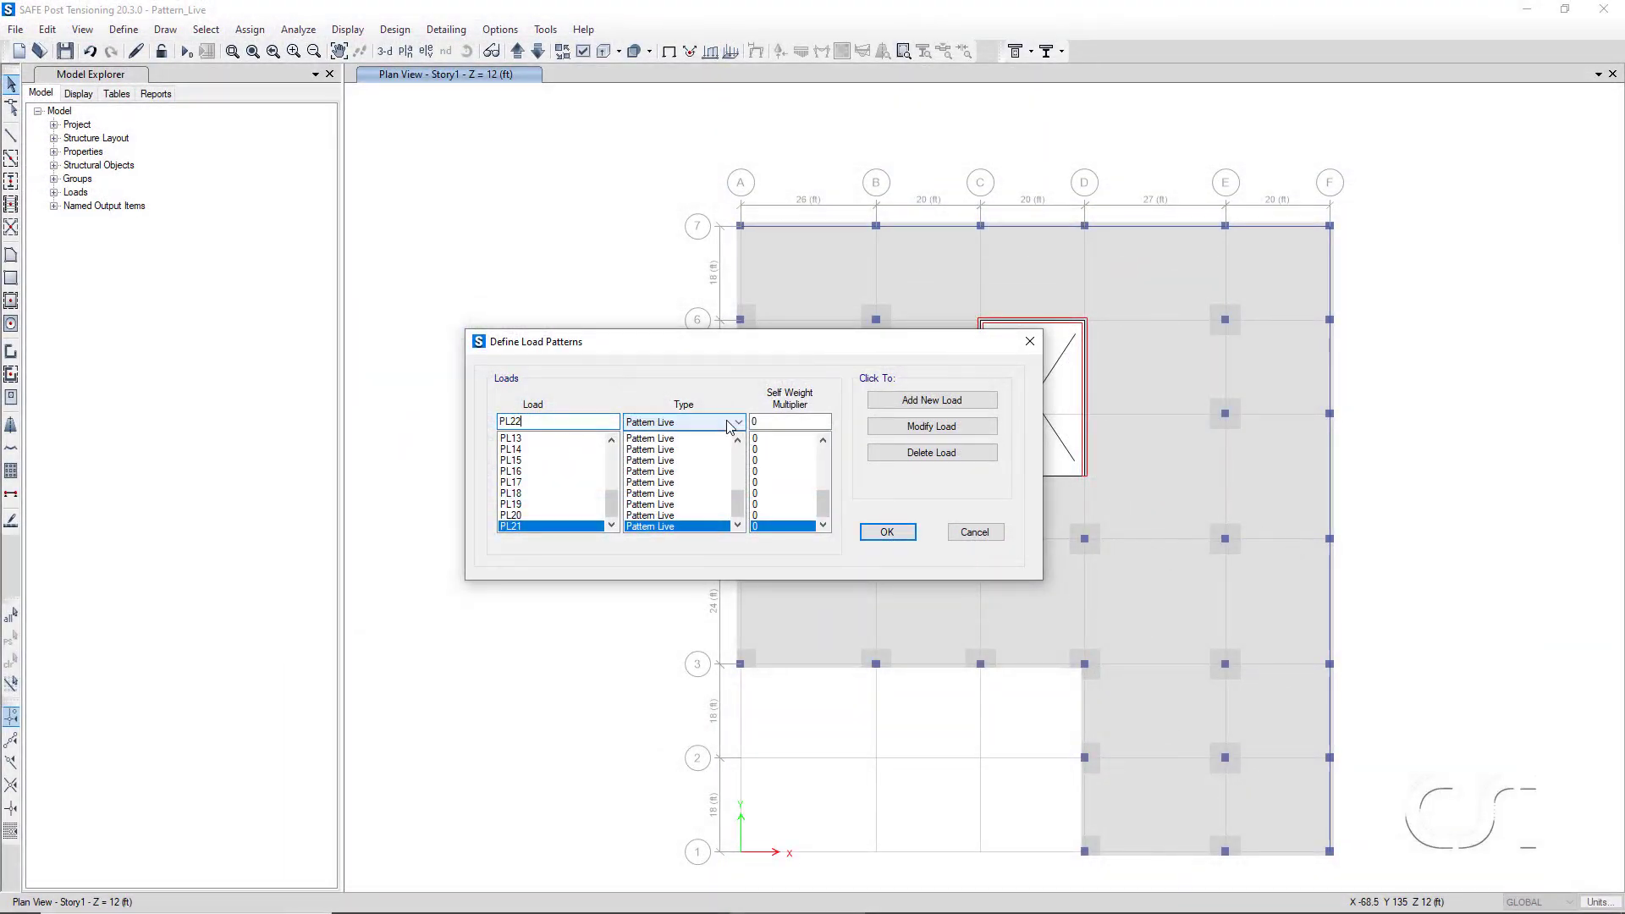
{"action": "left_click", "coordinate": [948, 408]}
{"action": "left_click", "coordinate": [519, 419]}
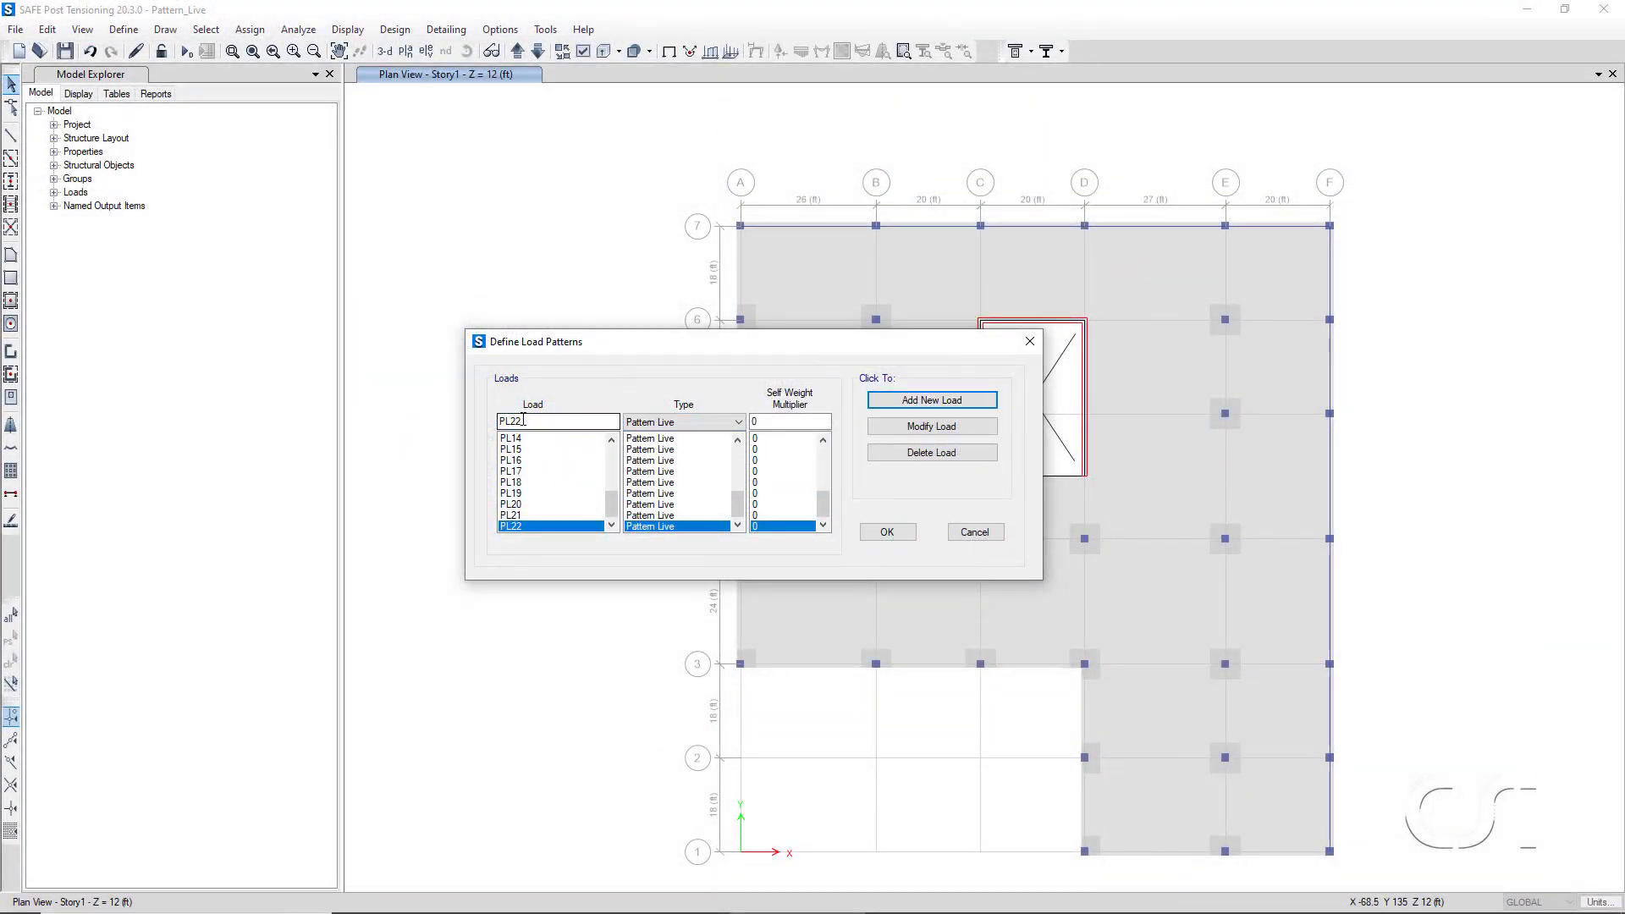
{"action": "key", "text": "BackSpace"}
{"action": "type", "text": "3"}
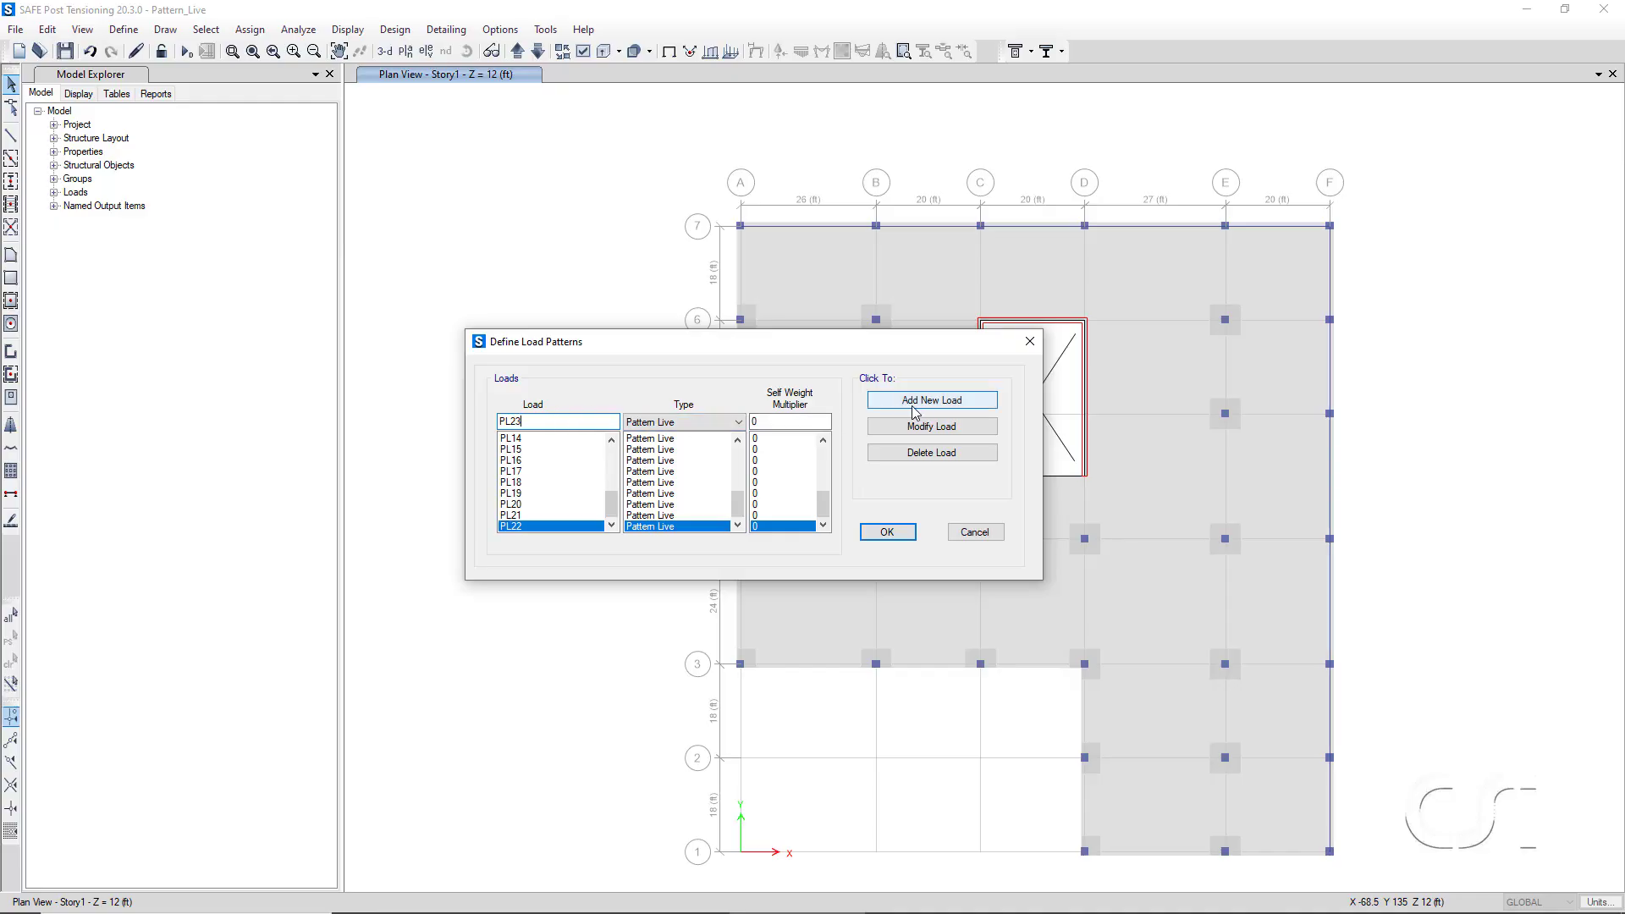
{"action": "left_click", "coordinate": [927, 408]}
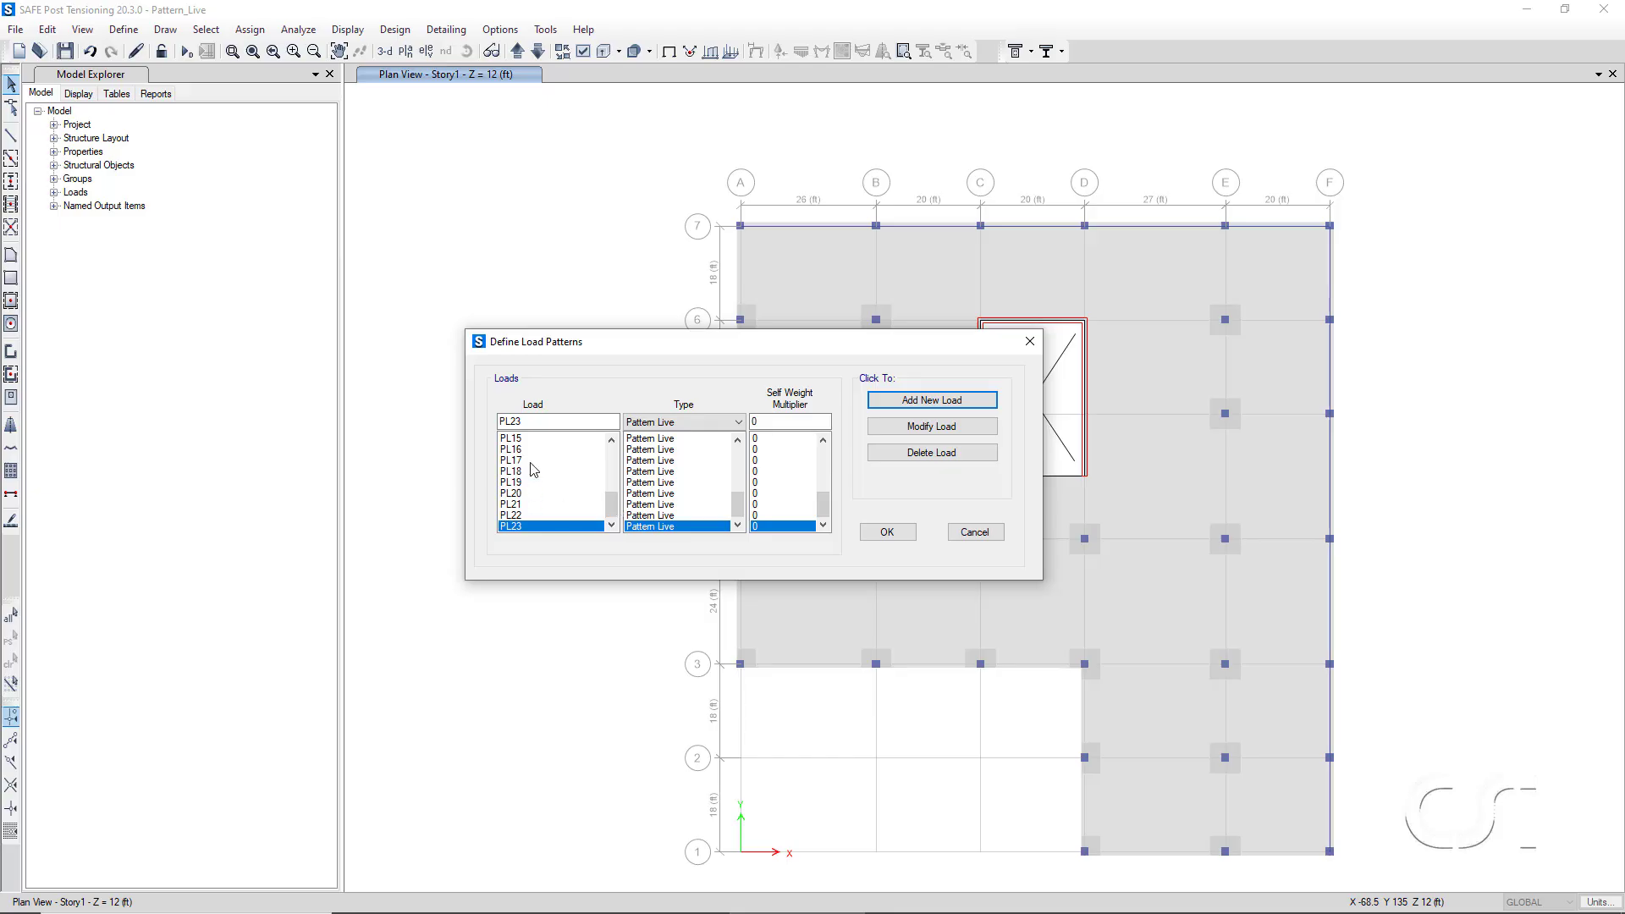
{"action": "left_click_drag", "start_coordinate": [606, 504], "coordinate": [622, 467]}
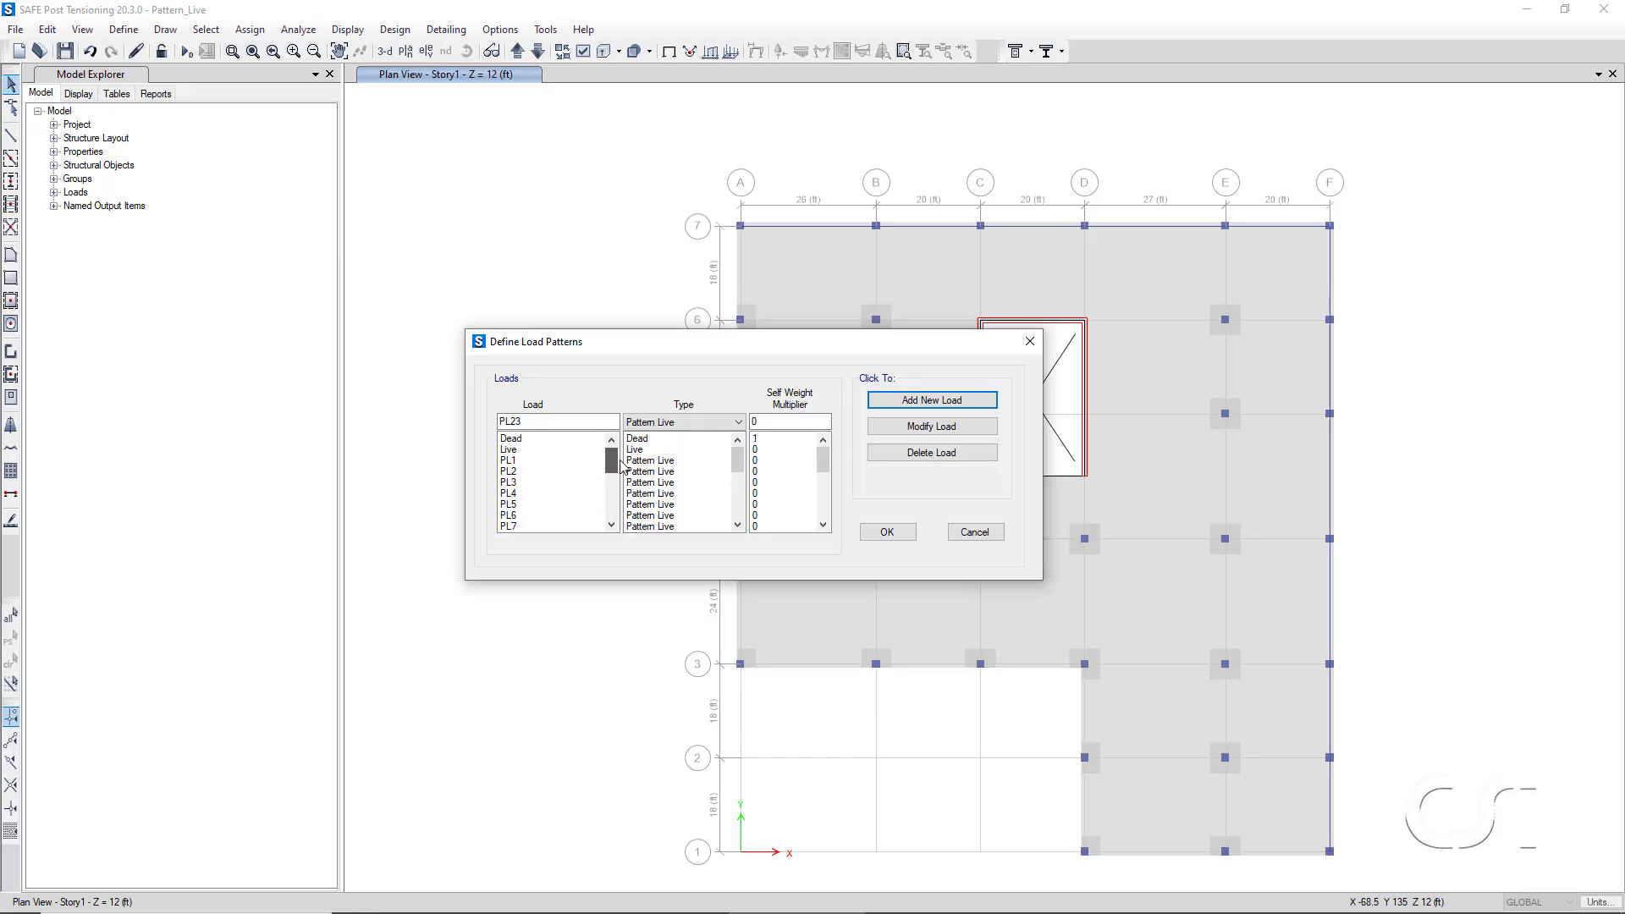
{"action": "left_click", "coordinate": [884, 532]}
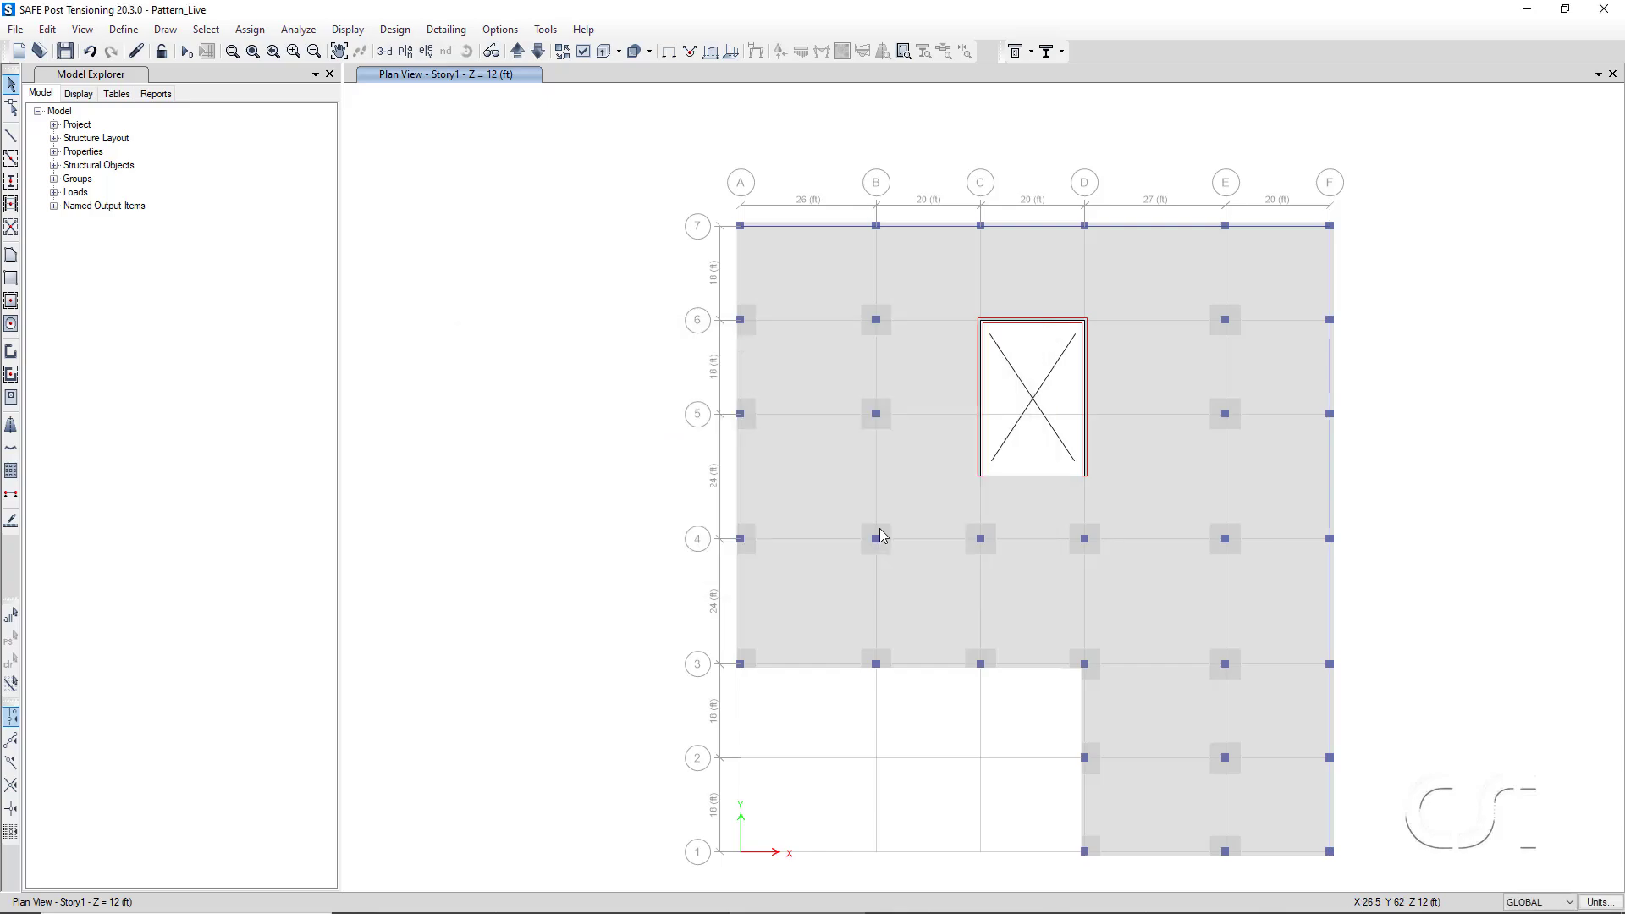
Review the list of load cases defined for the Dead, Live and PL load patterns.
{"action": "left_click", "coordinate": [135, 36]}
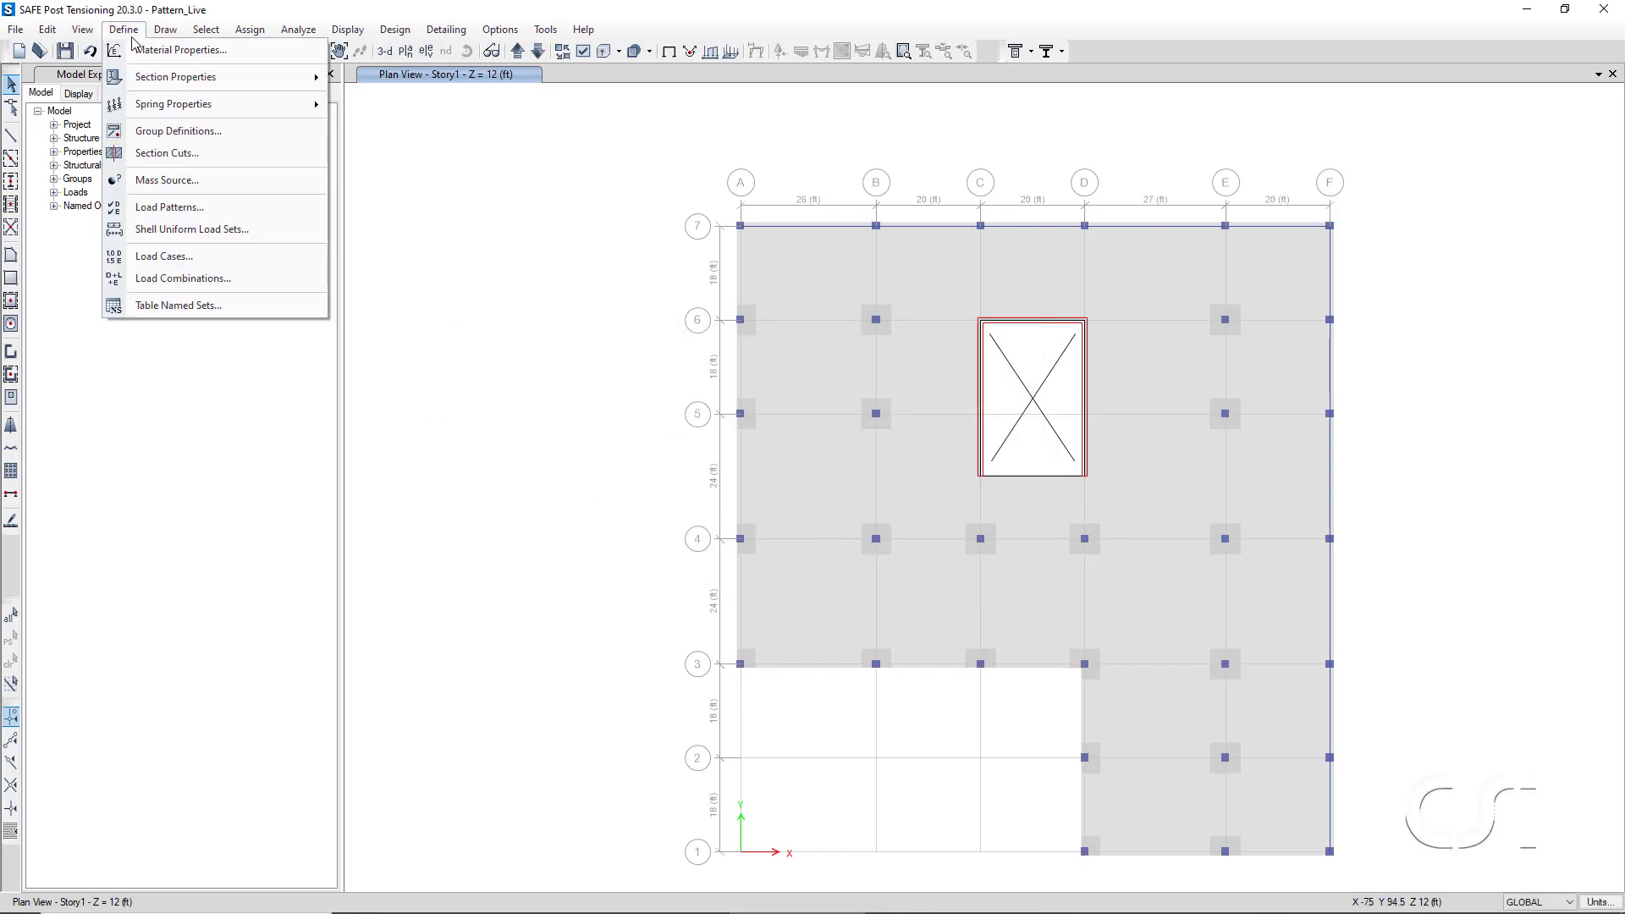
{"action": "left_click", "coordinate": [152, 259]}
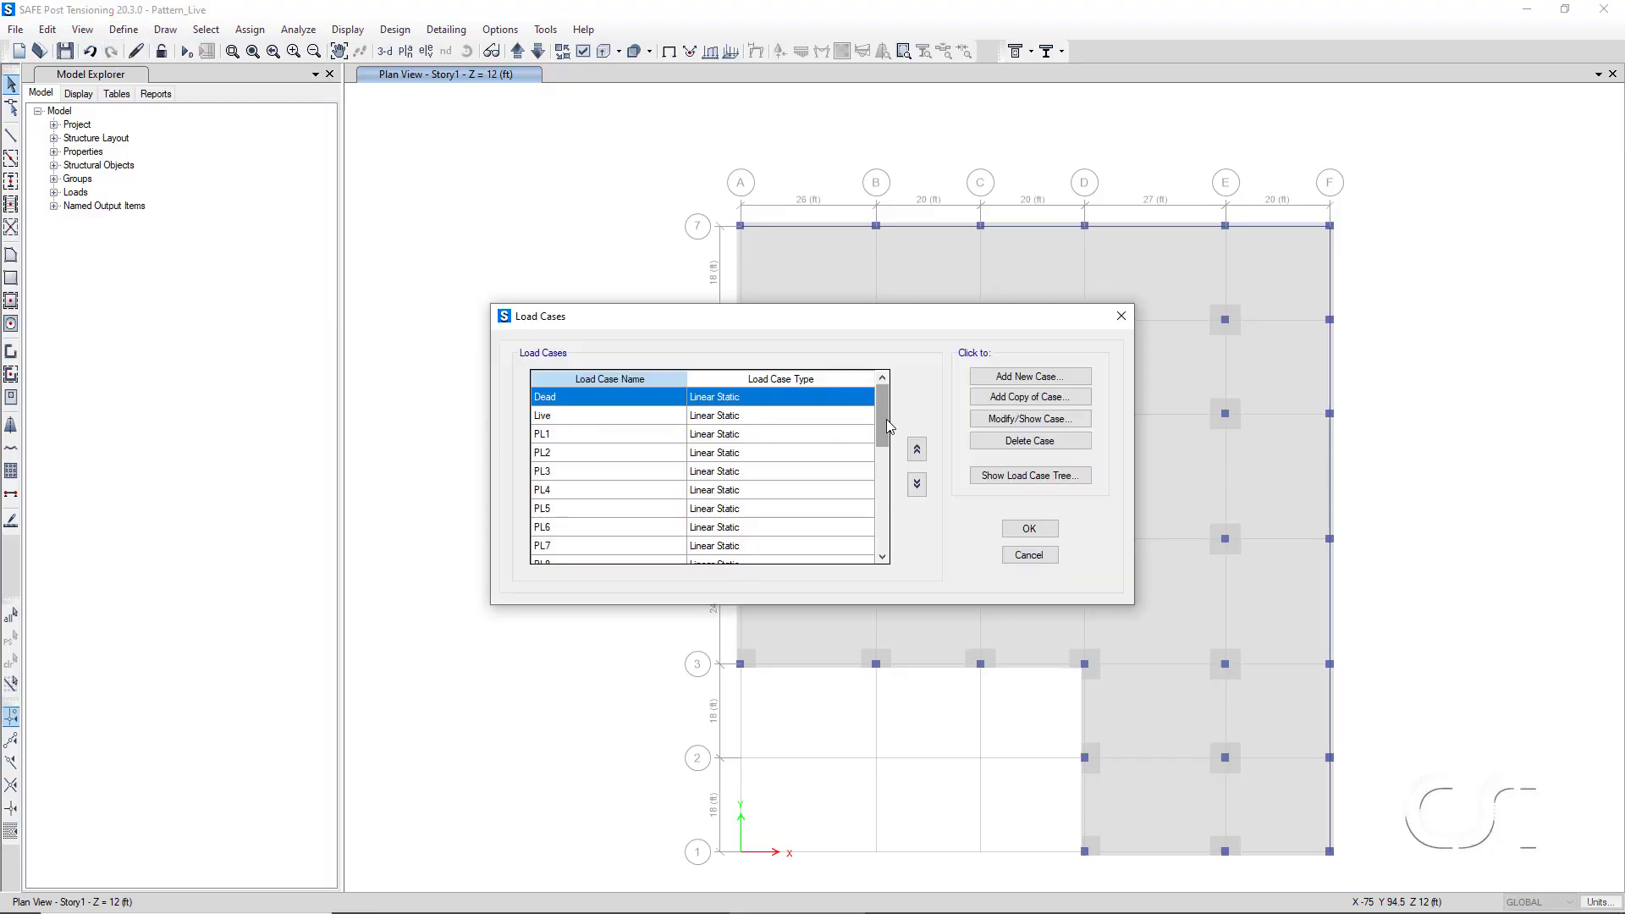
{"action": "left_click_drag", "start_coordinate": [886, 419], "coordinate": [845, 539]}
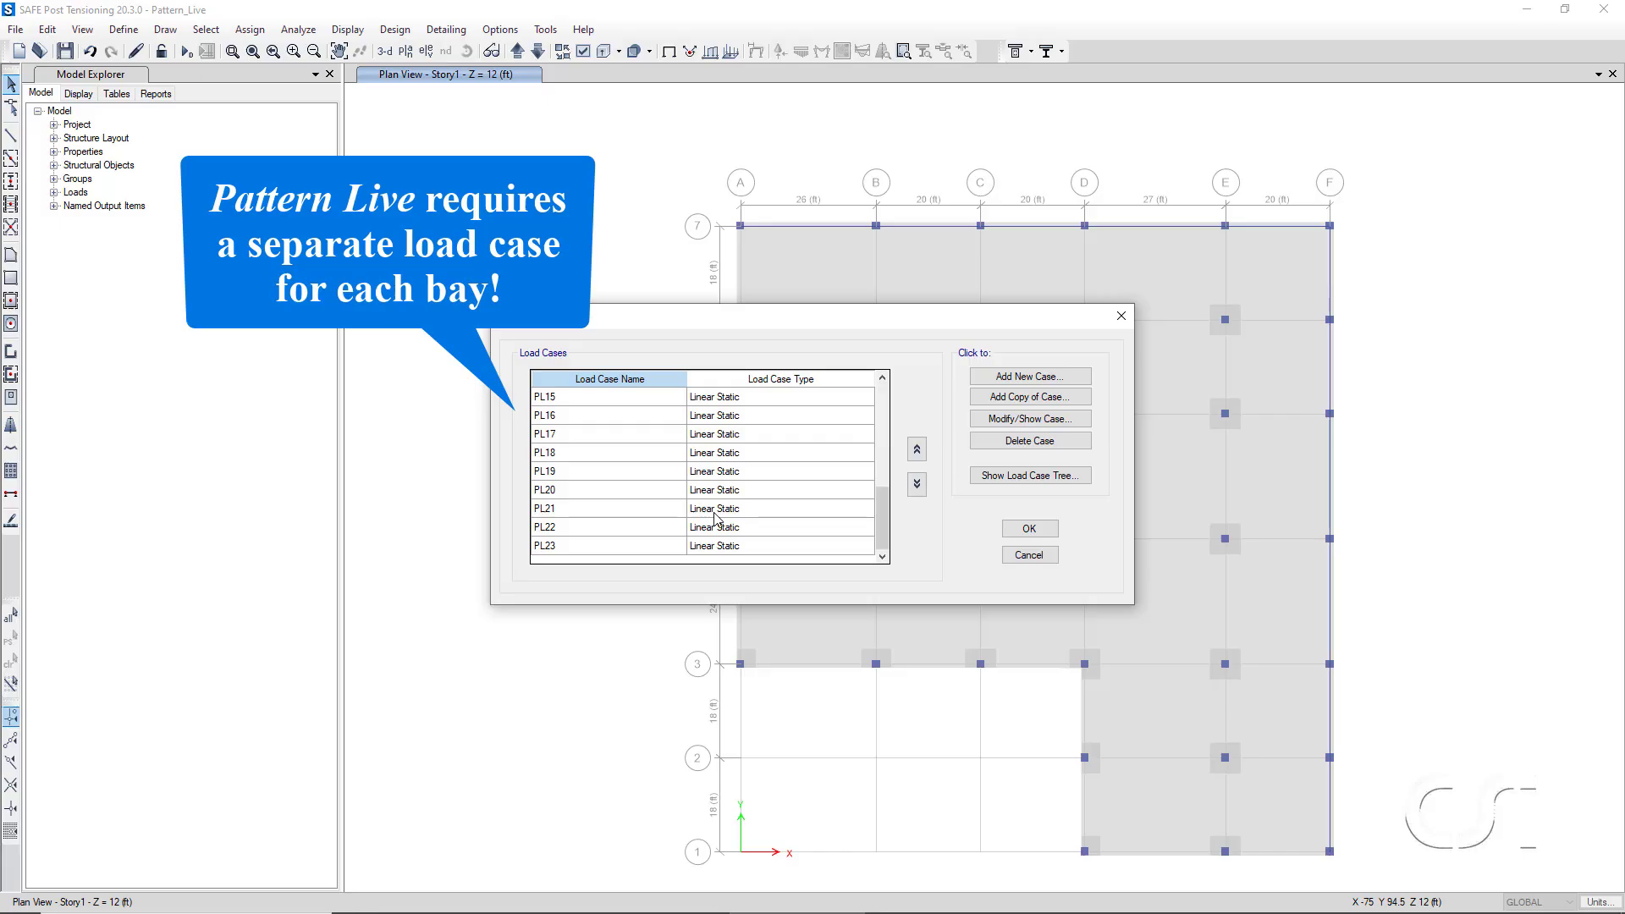
{"action": "left_click", "coordinate": [1028, 529]}
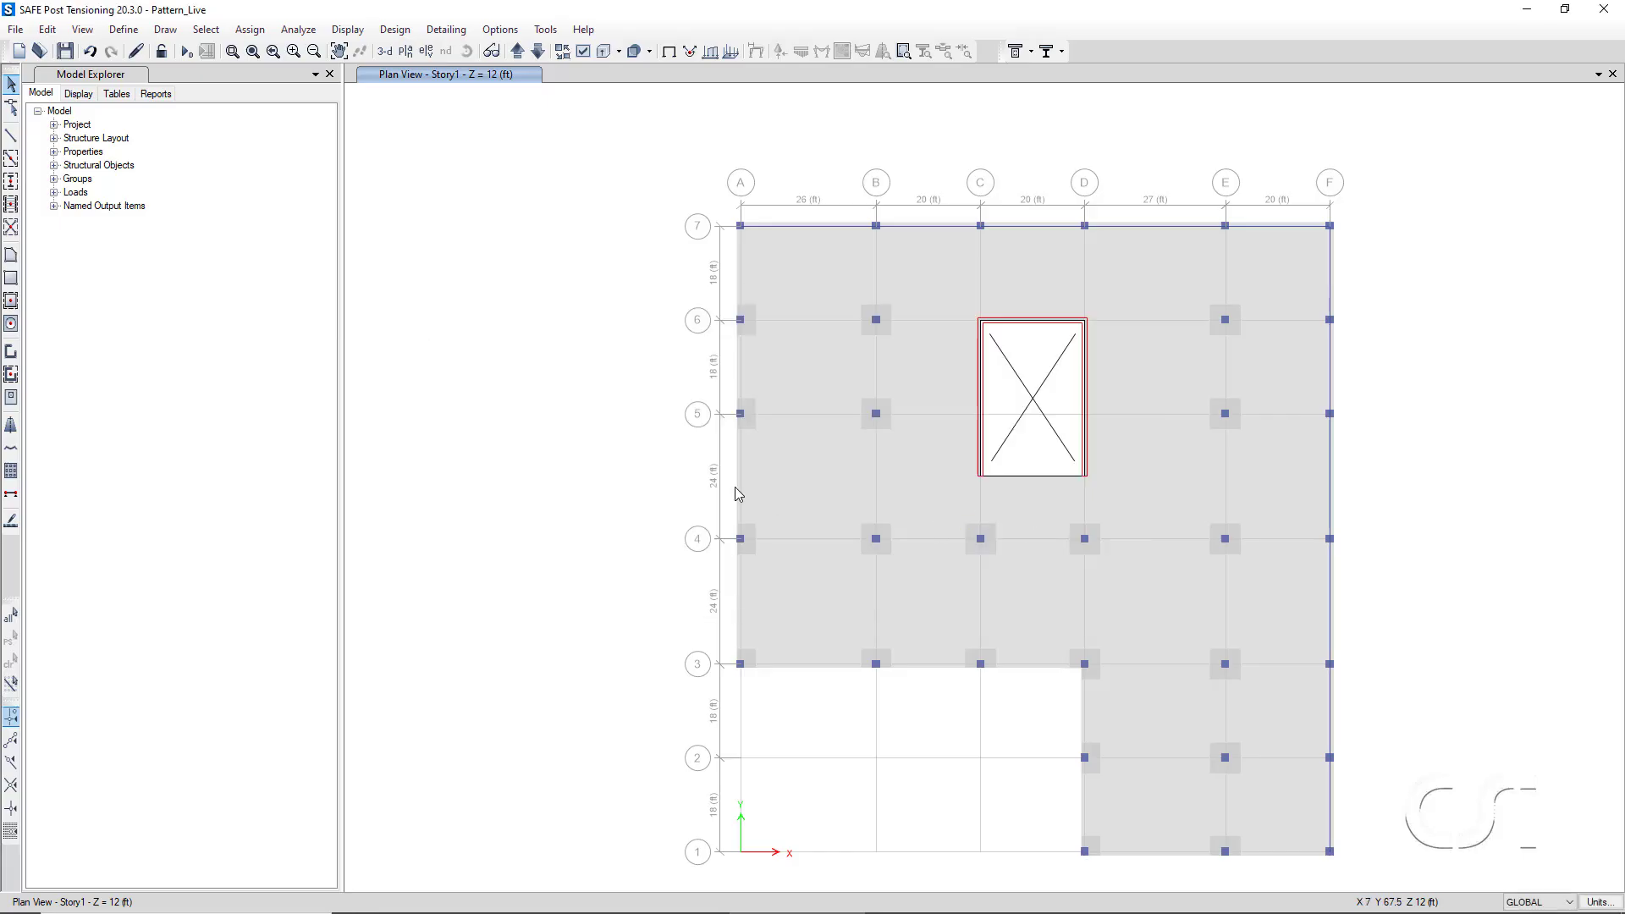
Examine the load cases and scale factors in the PATTCOMBO0 load combination.
{"action": "left_click", "coordinate": [124, 30]}
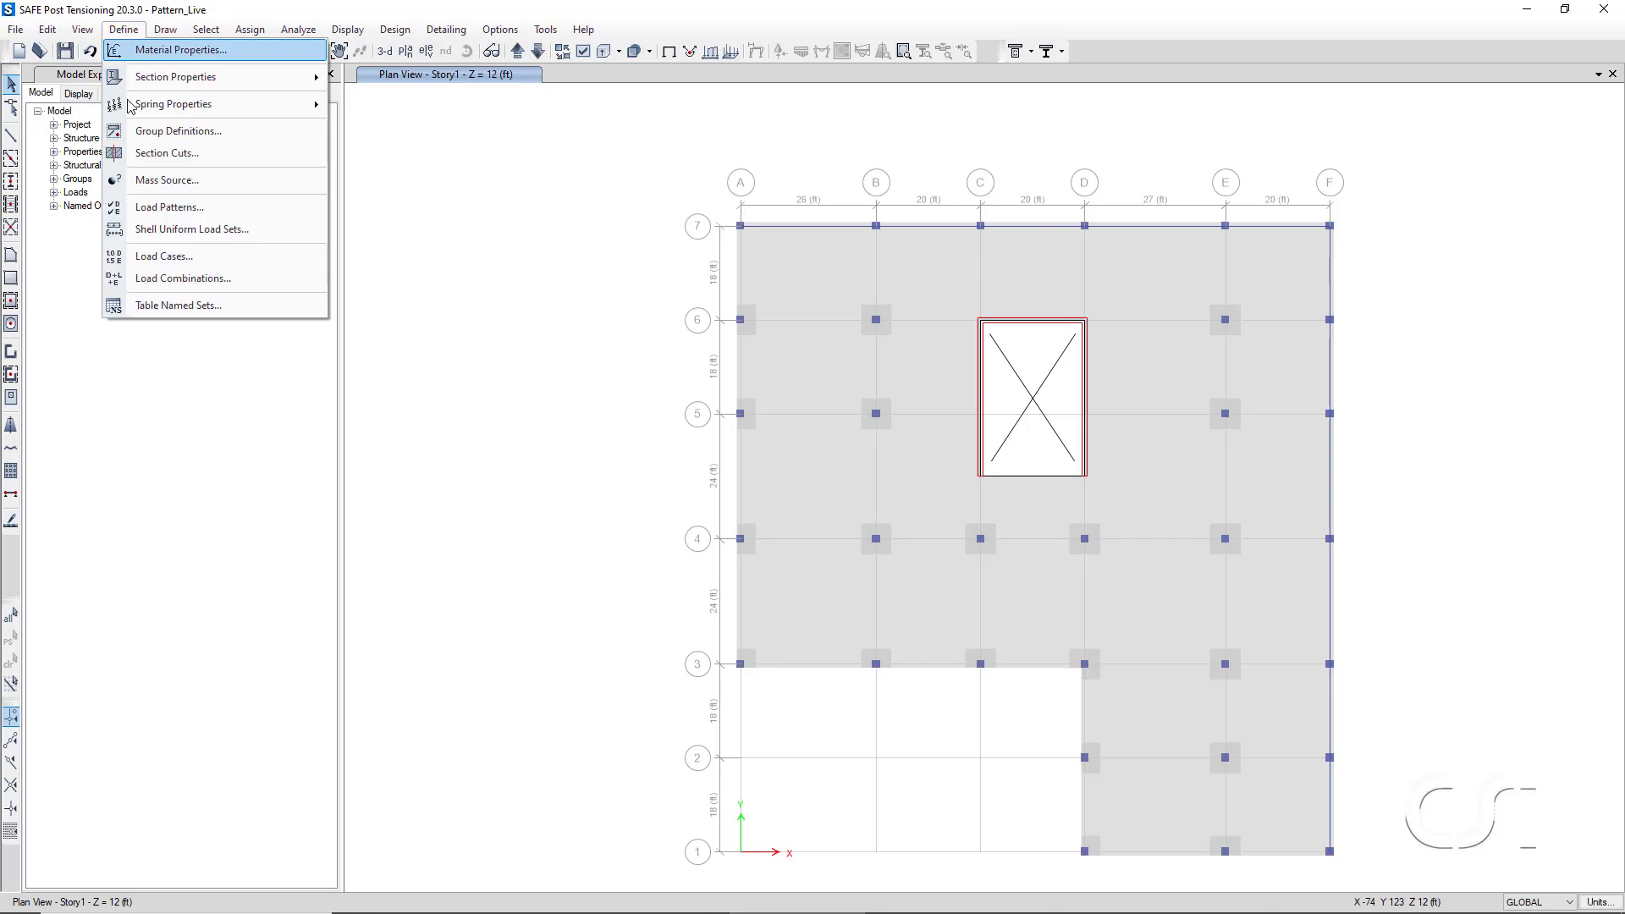
{"action": "left_click", "coordinate": [162, 282]}
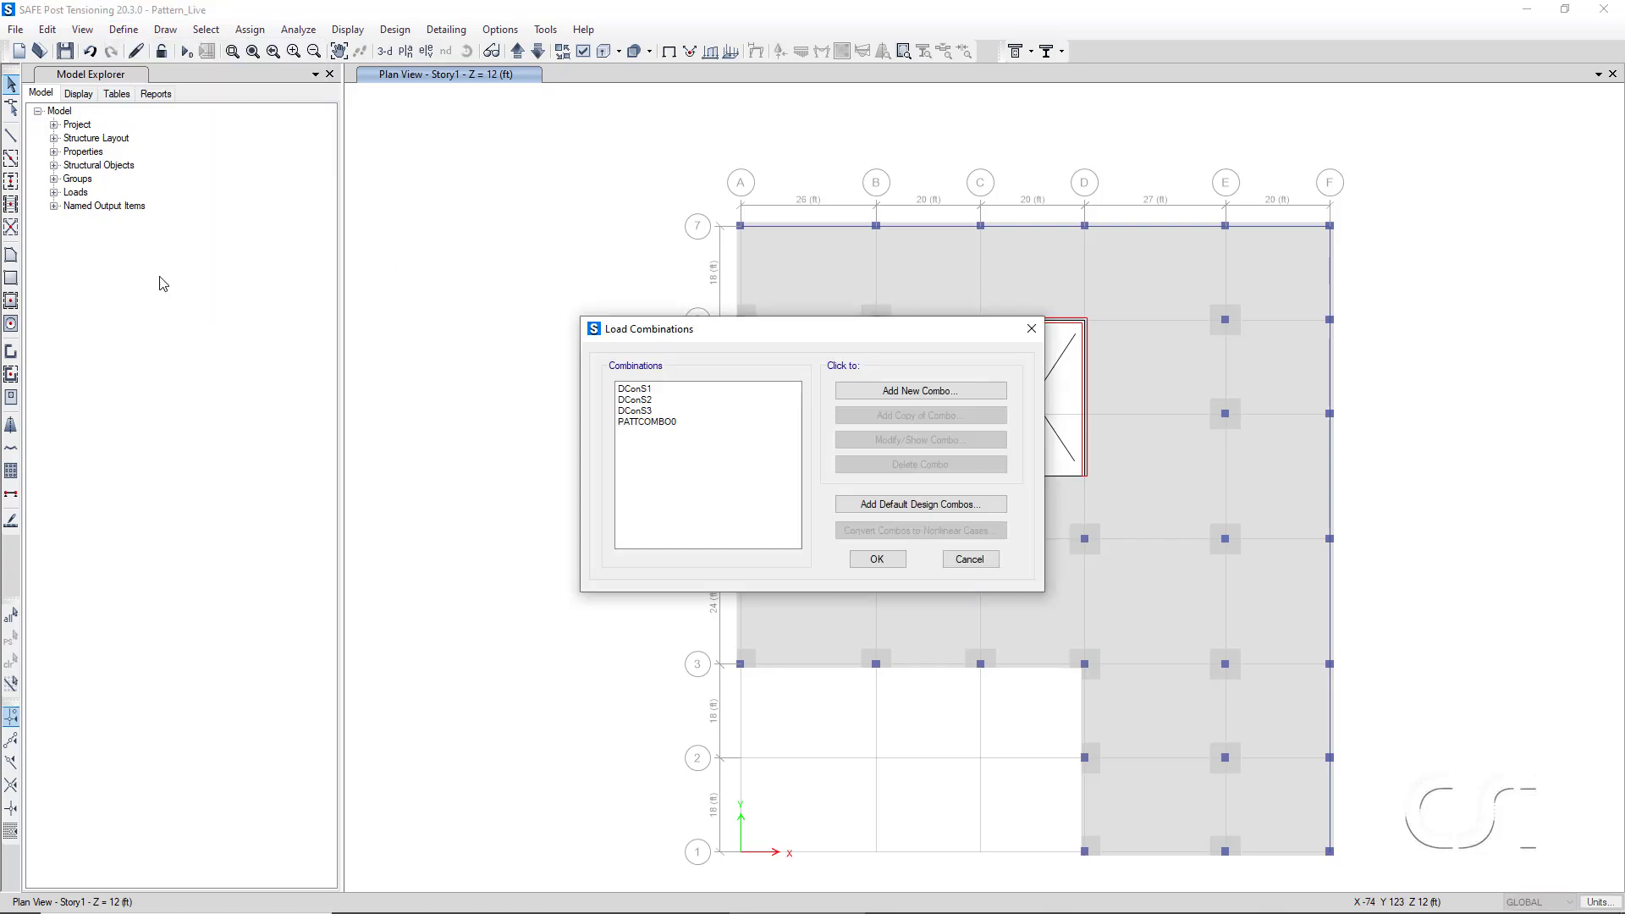
{"action": "left_click", "coordinate": [631, 421]}
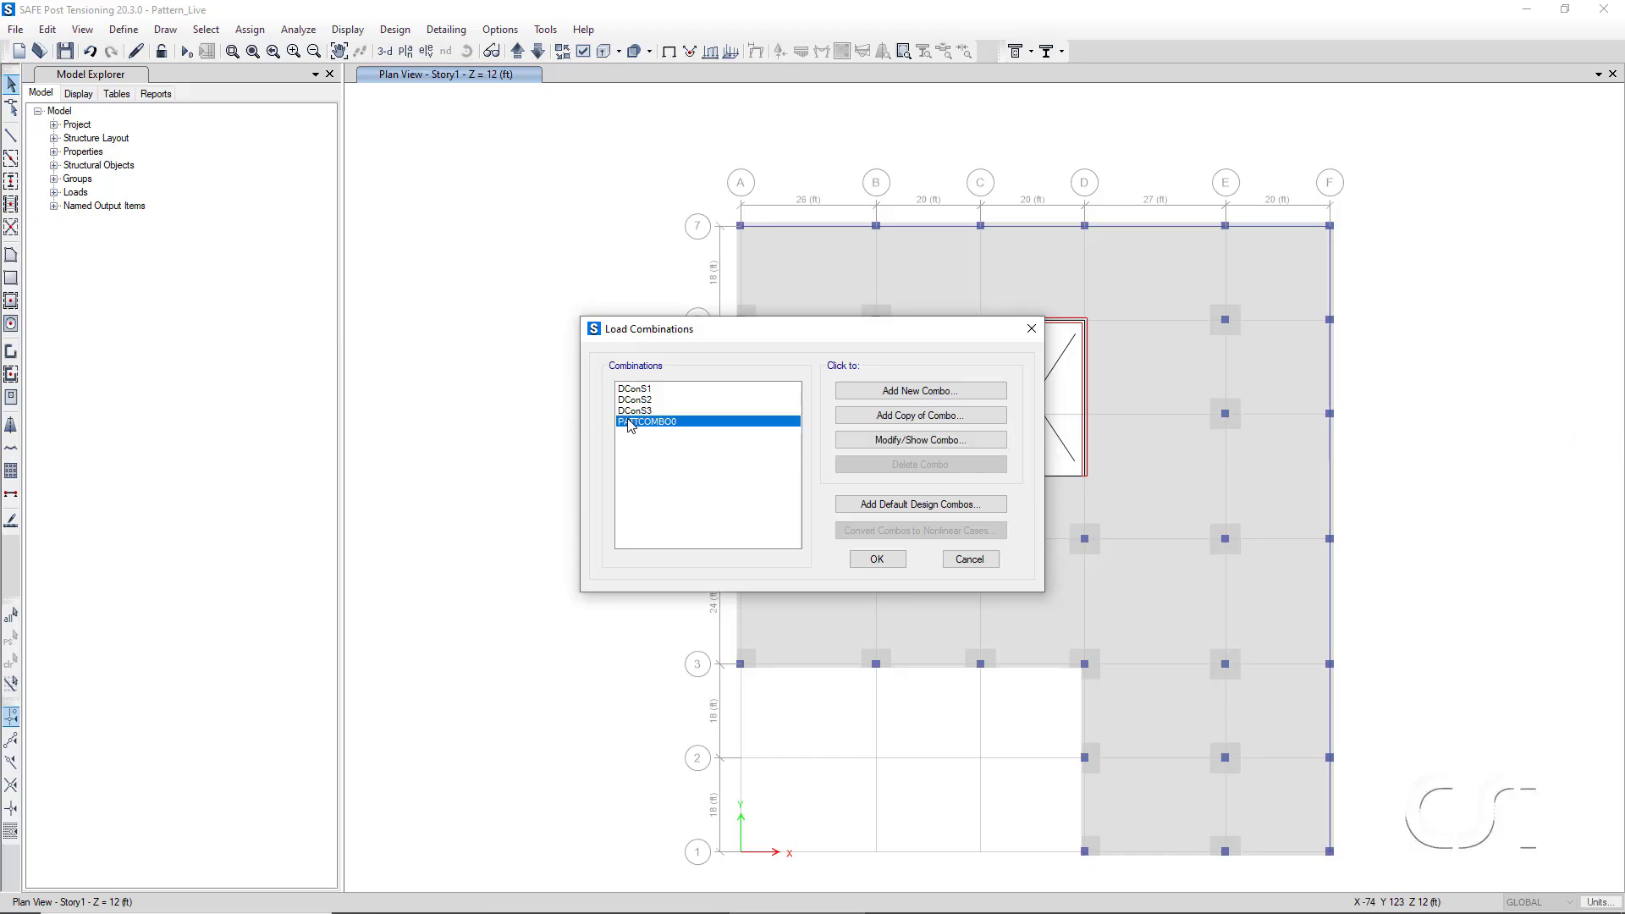
{"action": "left_click", "coordinate": [899, 441]}
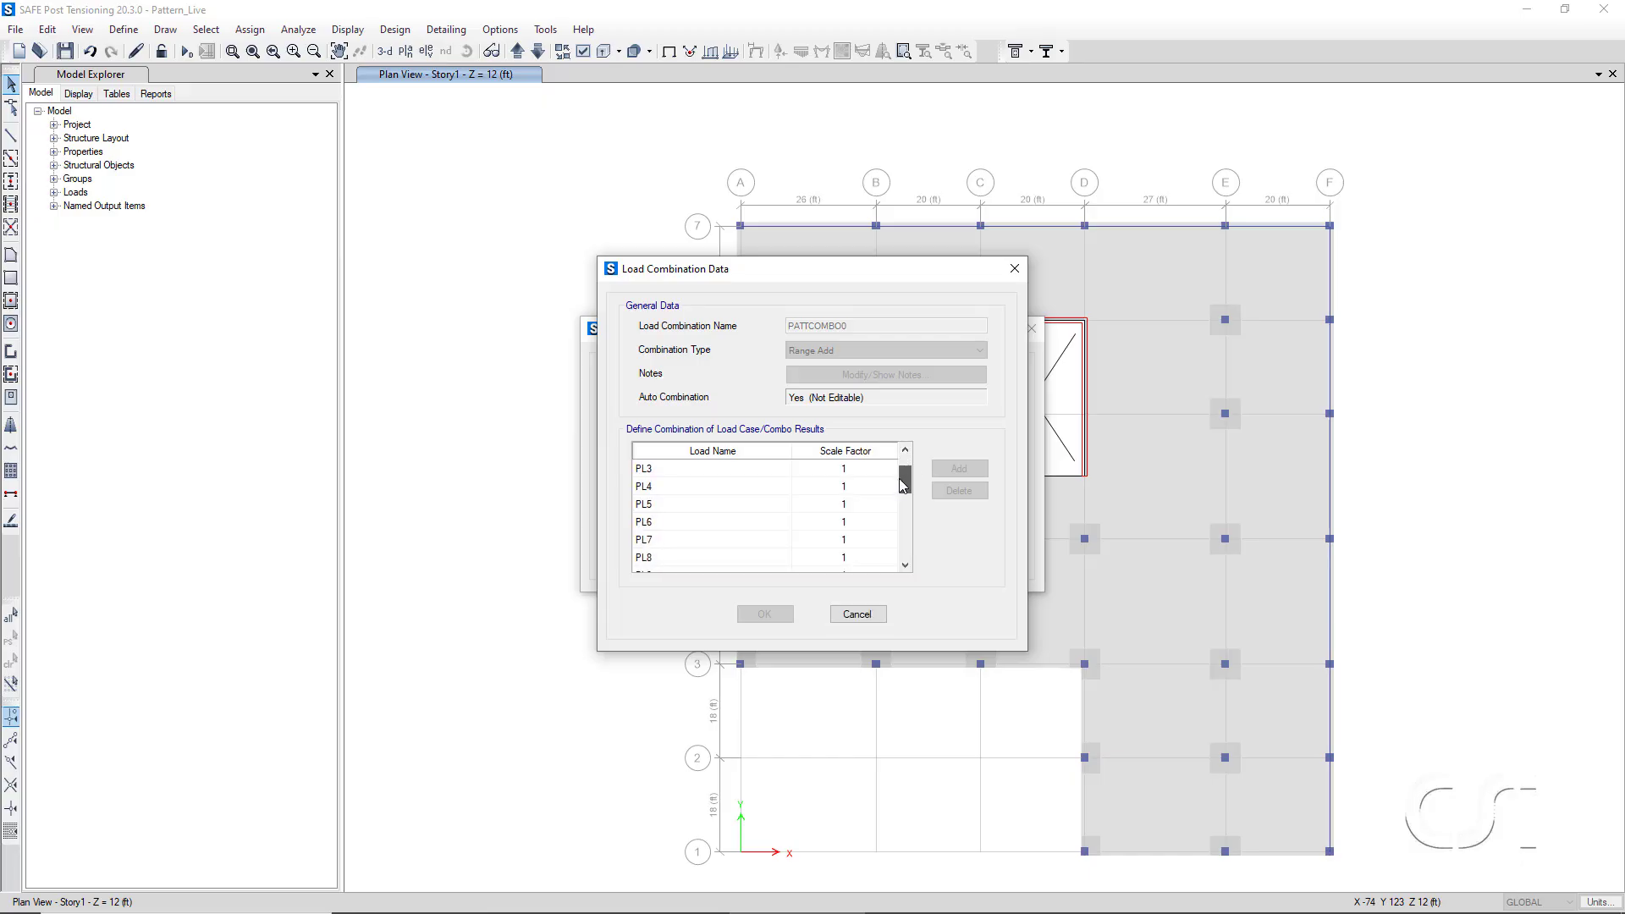
{"action": "mouse_move", "coordinate": [910, 462]}
{"action": "left_mouse_down"}
{"action": "mouse_move", "coordinate": [890, 562]}
{"action": "mouse_move", "coordinate": [889, 471]}
{"action": "left_mouse_up"}
{"action": "left_click", "coordinate": [858, 615]}
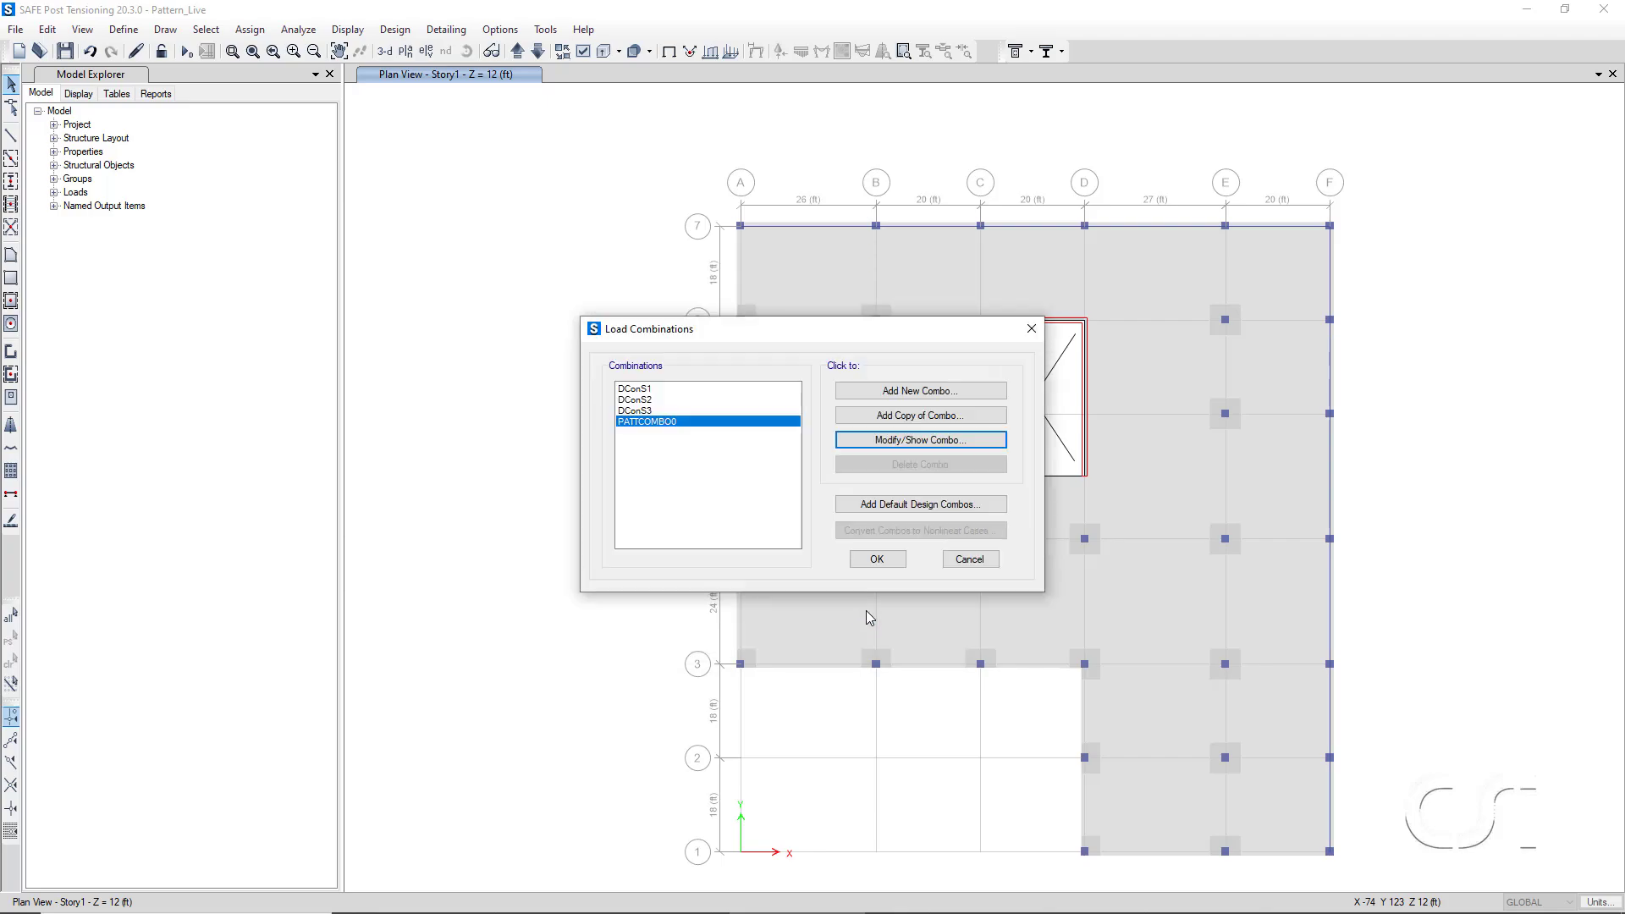
{"action": "left_click", "coordinate": [875, 560]}
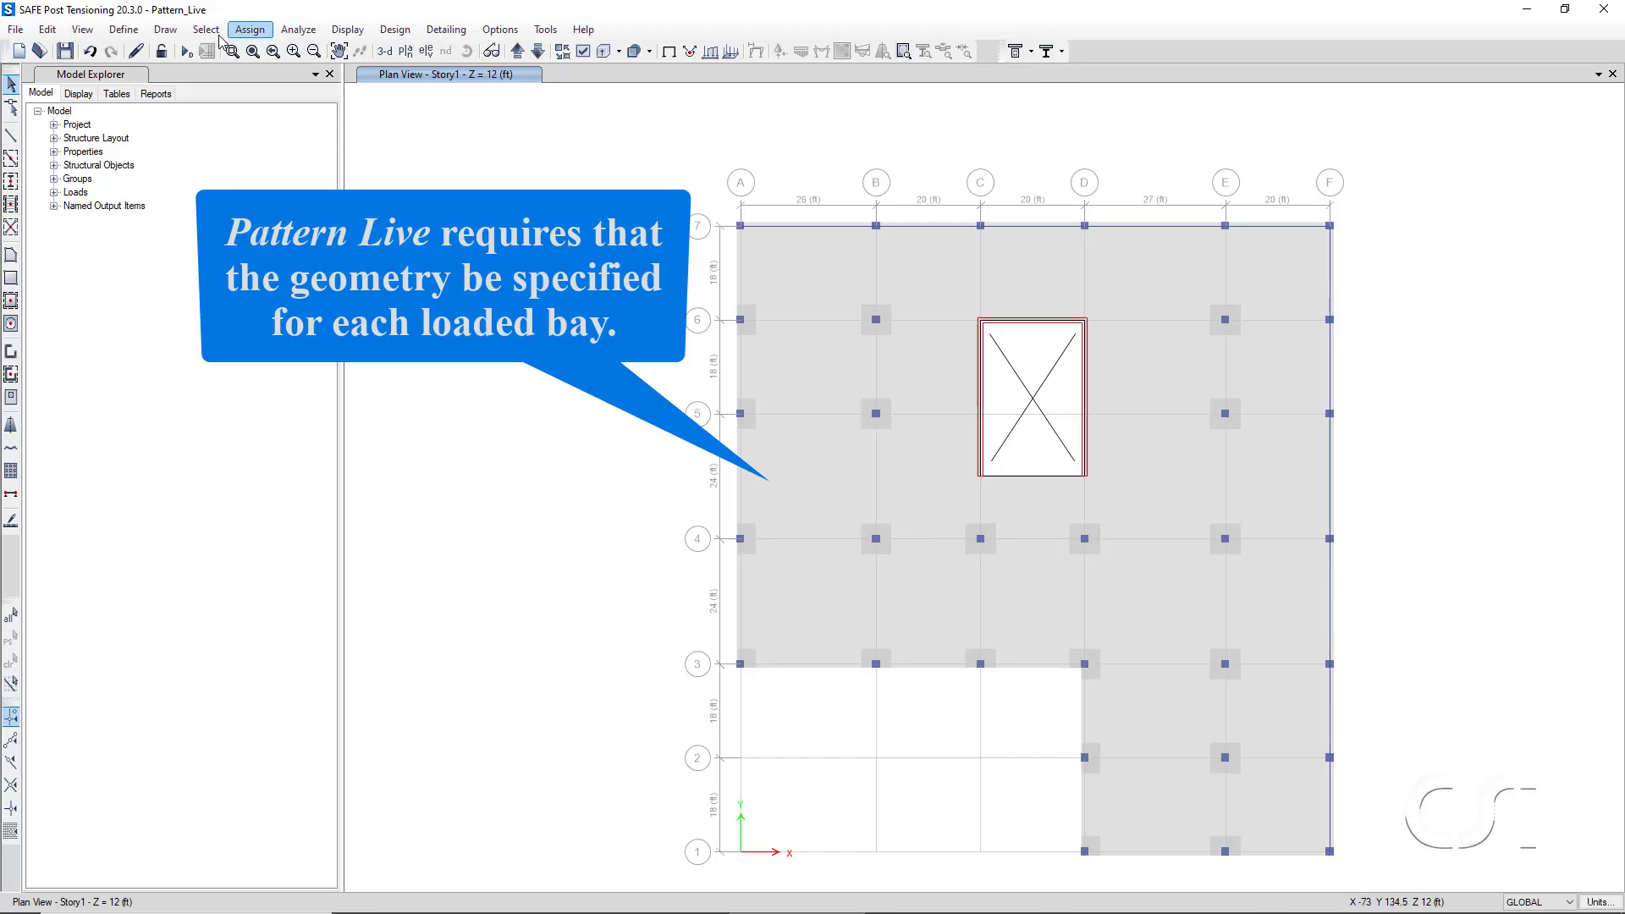
Draw rectangular floor areas with property None over the three bays between grids A and B, from grid 3 to grid 6.
{"action": "left_click", "coordinate": [165, 29]}
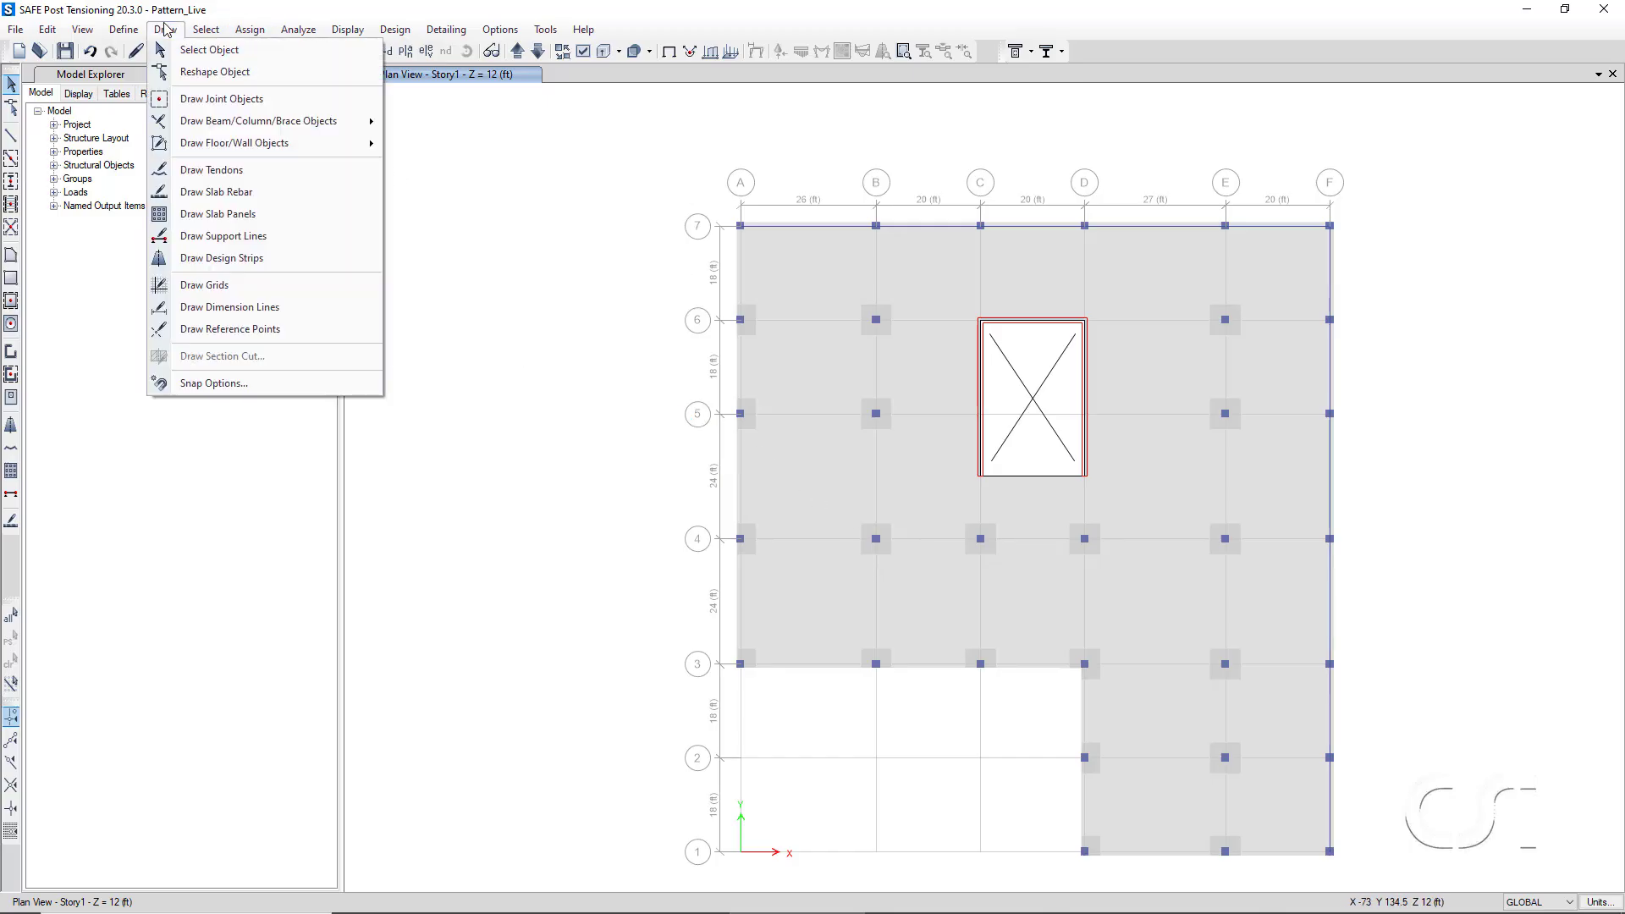
{"action": "mouse_move", "coordinate": [311, 152]}
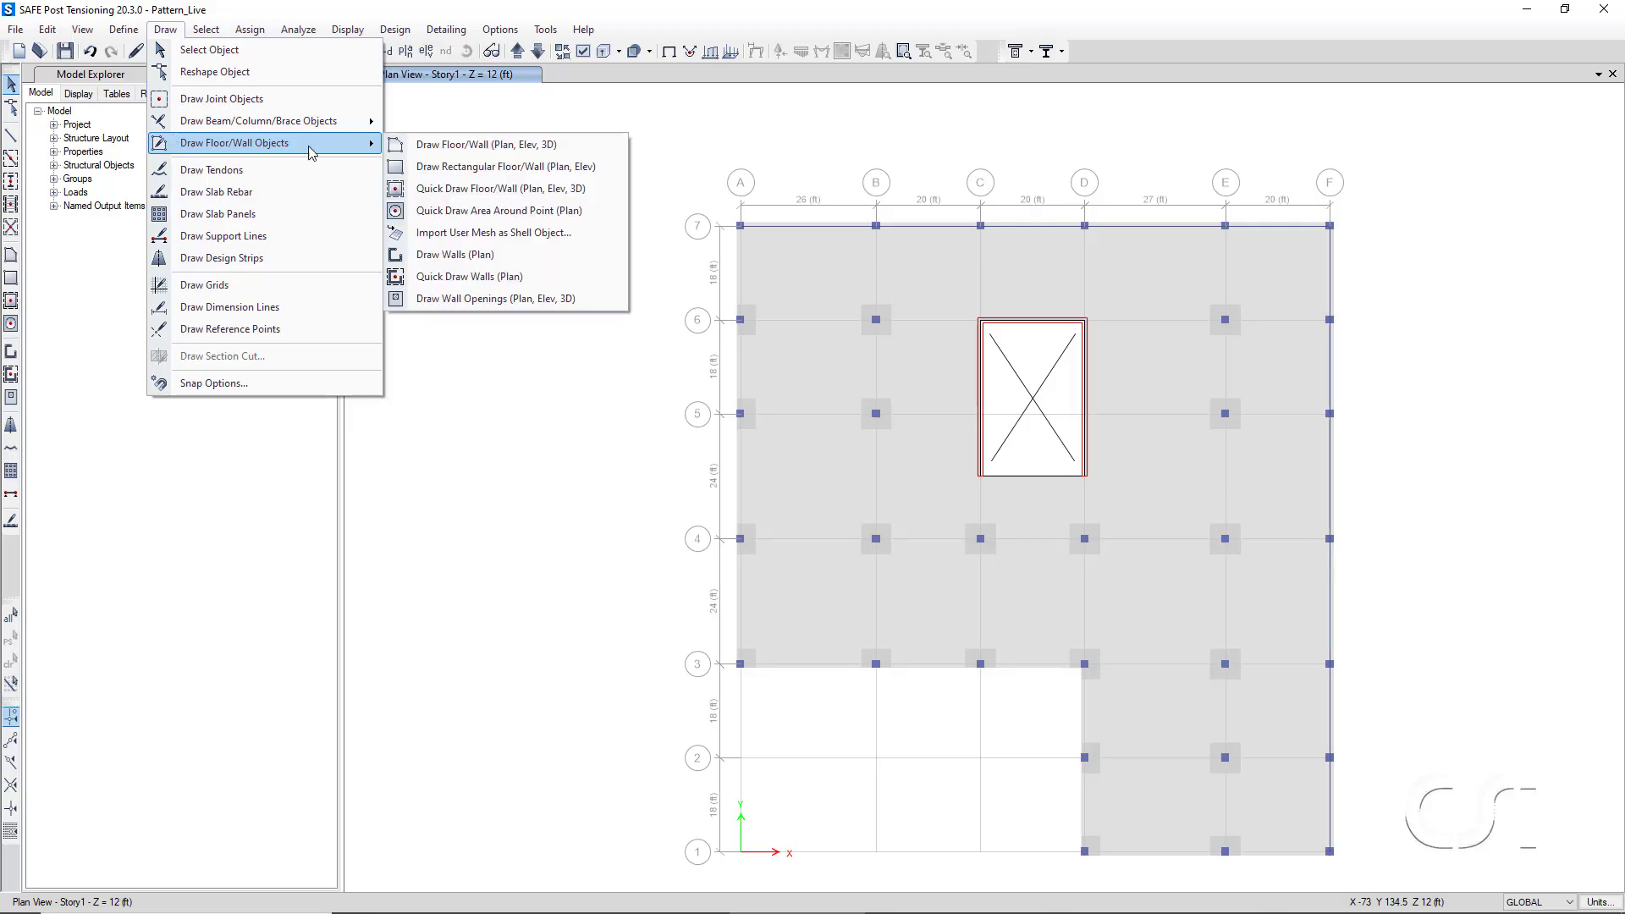
{"action": "left_click", "coordinate": [439, 174]}
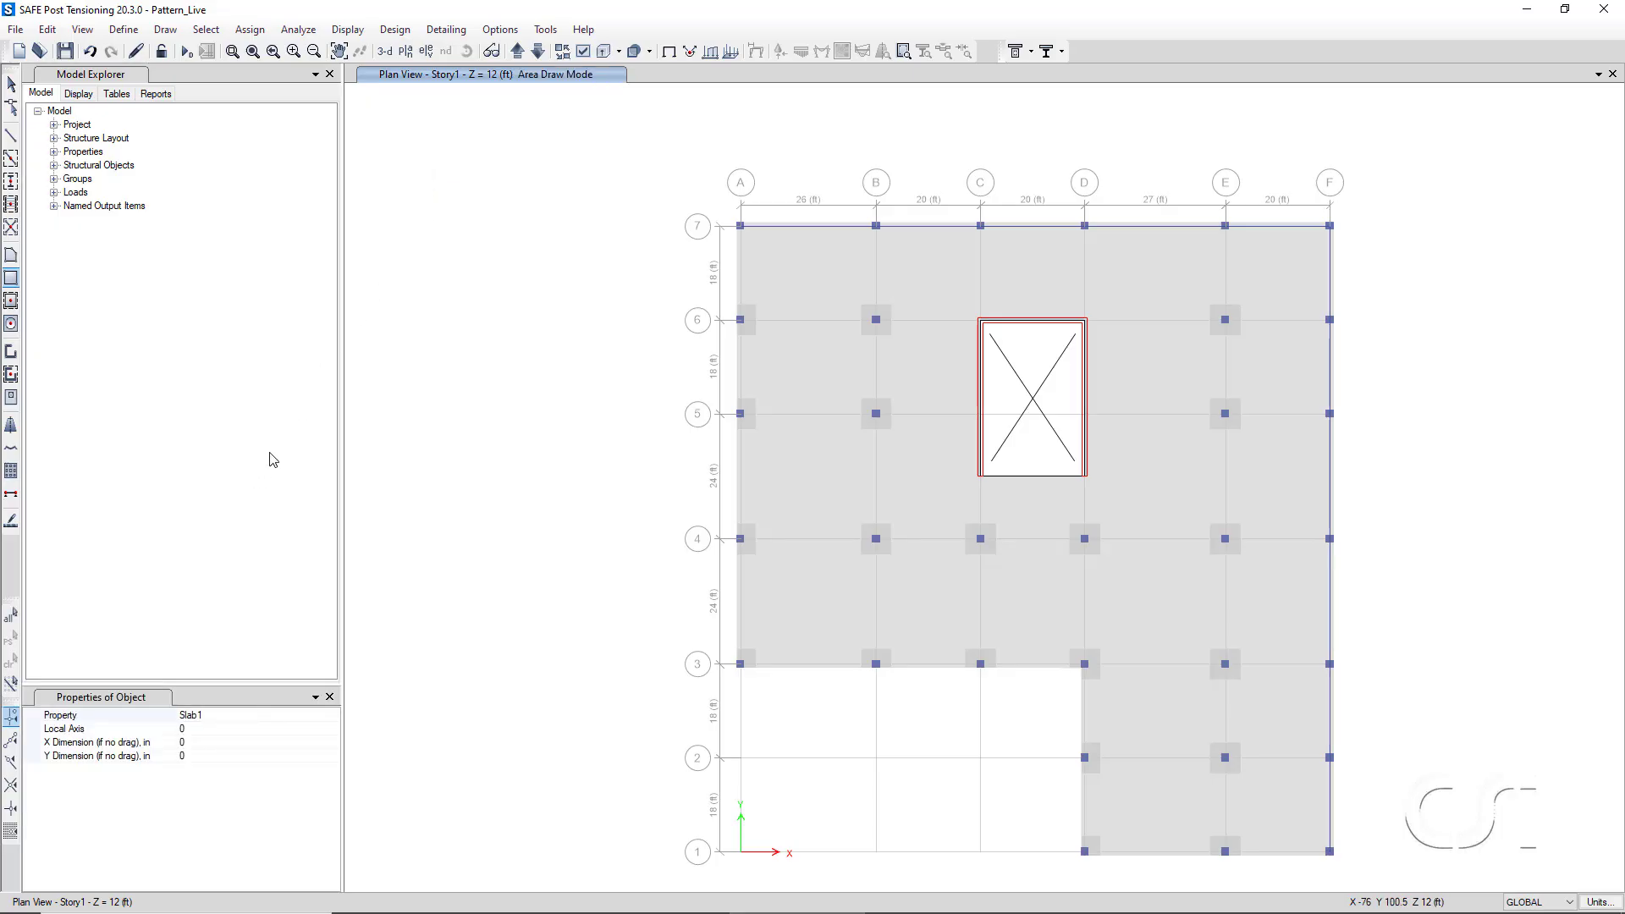
{"action": "left_click", "coordinate": [203, 717]}
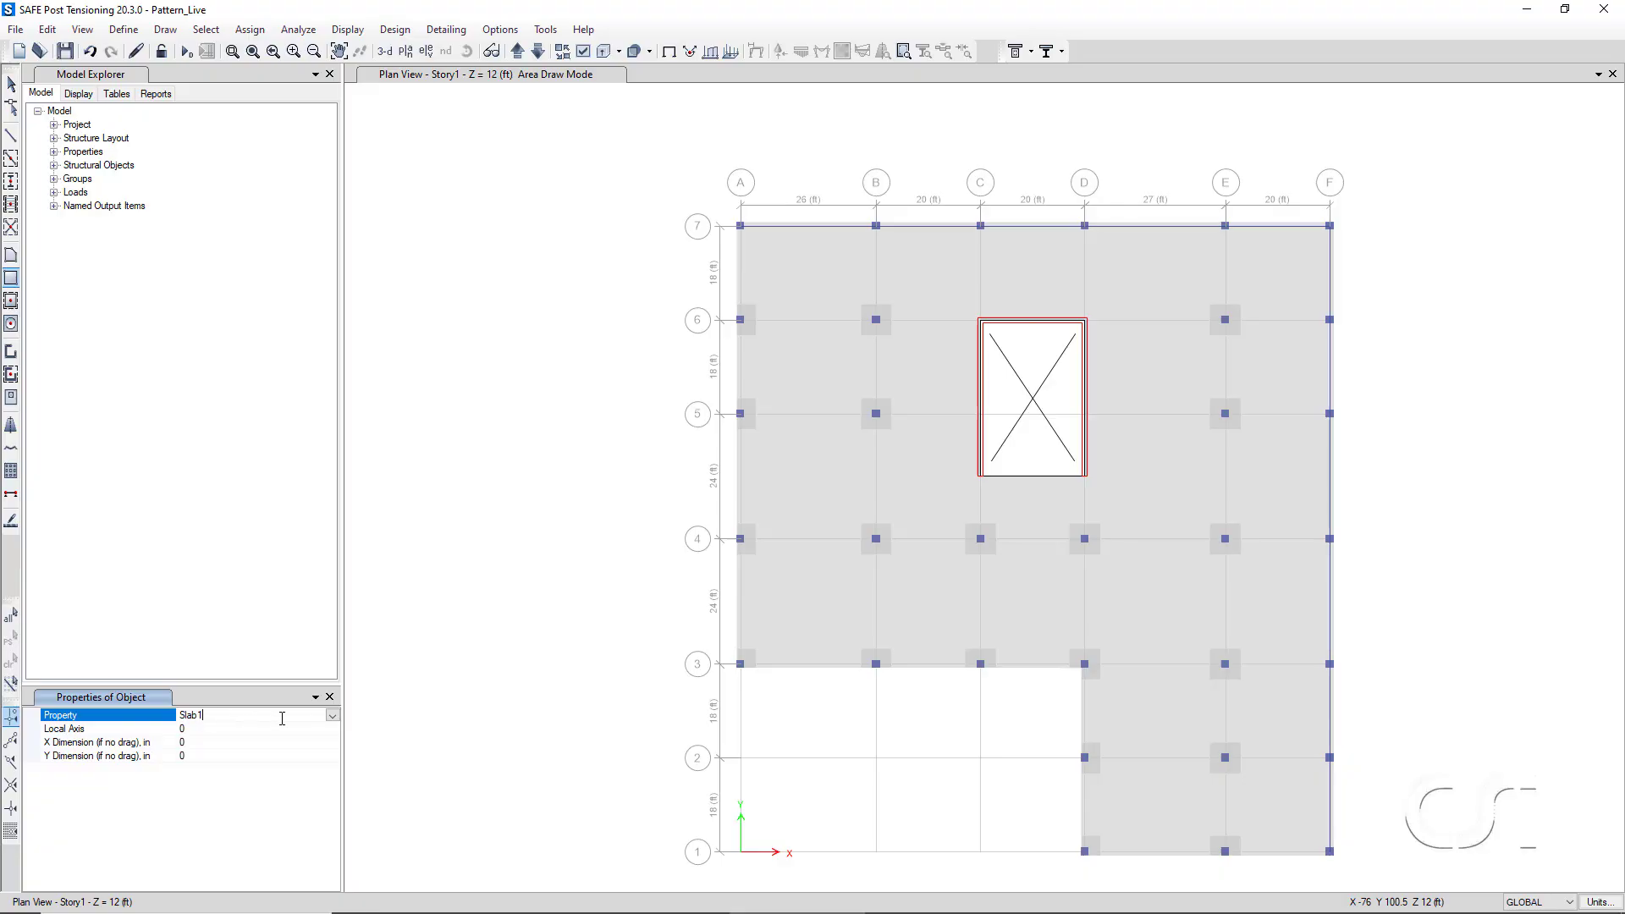
{"action": "left_click", "coordinate": [332, 715]}
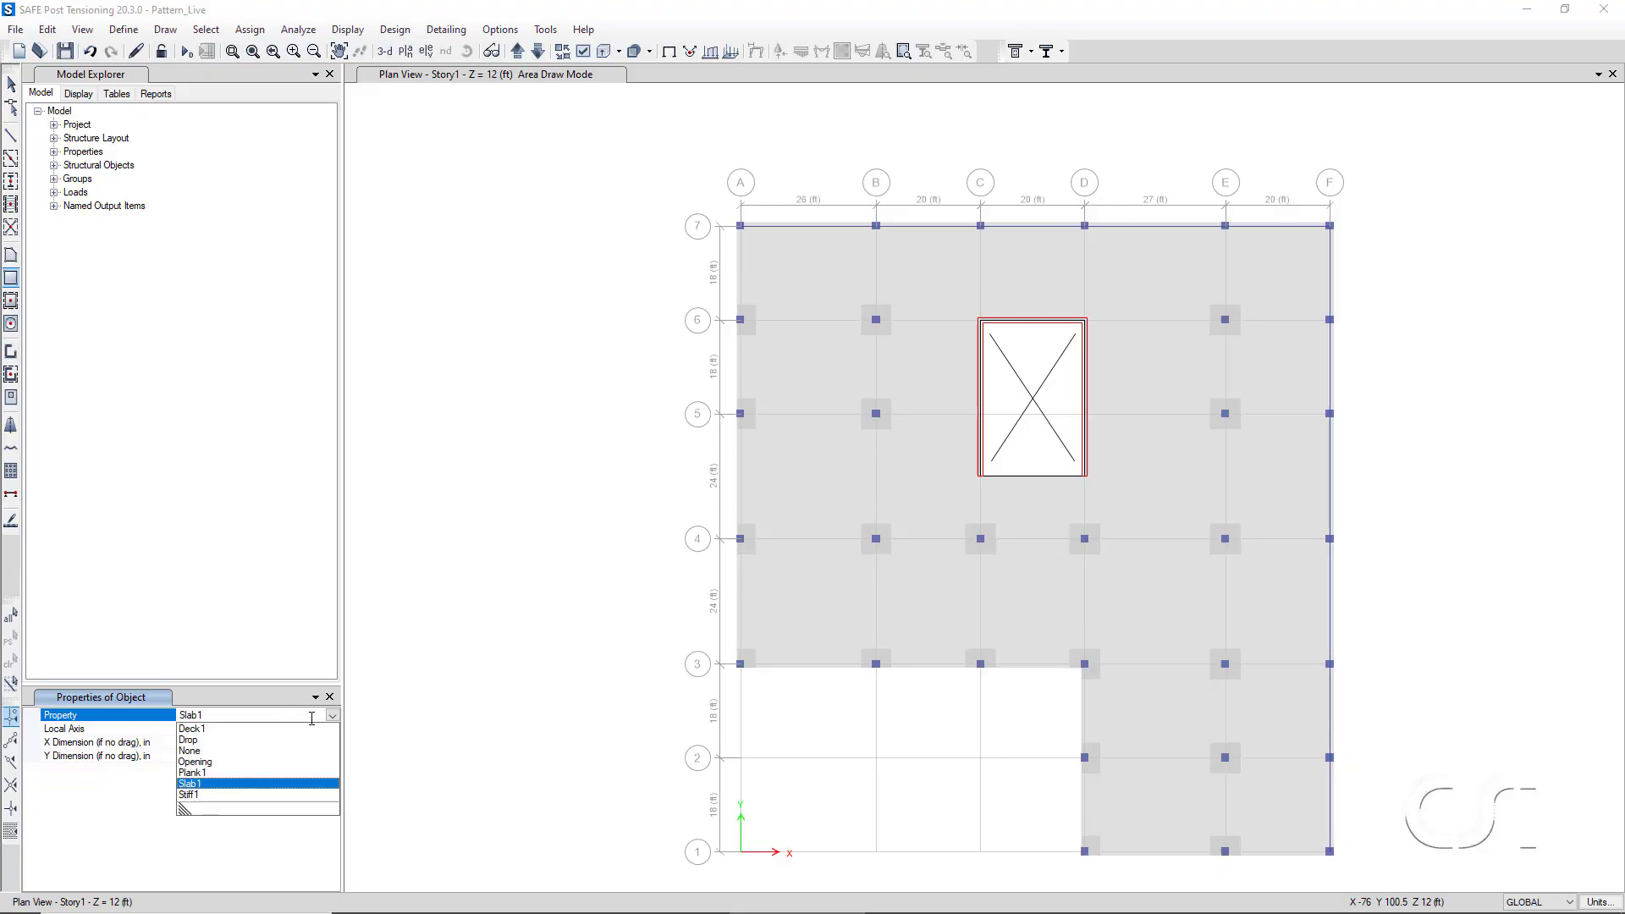
{"action": "left_click", "coordinate": [203, 751]}
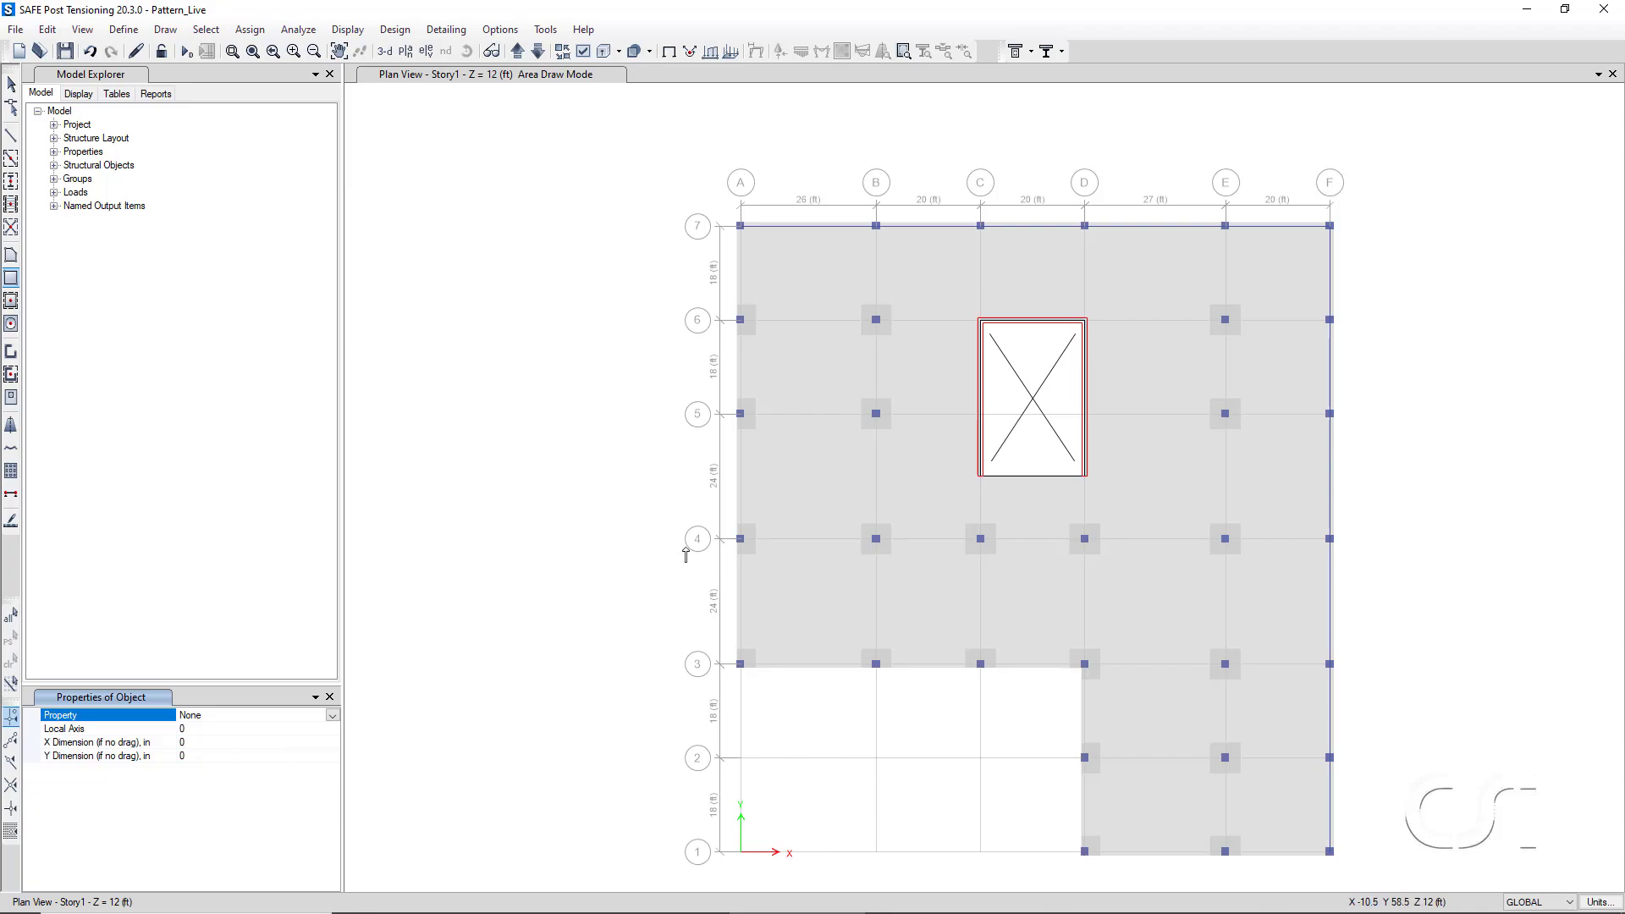
{"action": "left_click_drag", "start_coordinate": [740, 539], "coordinate": [877, 665]}
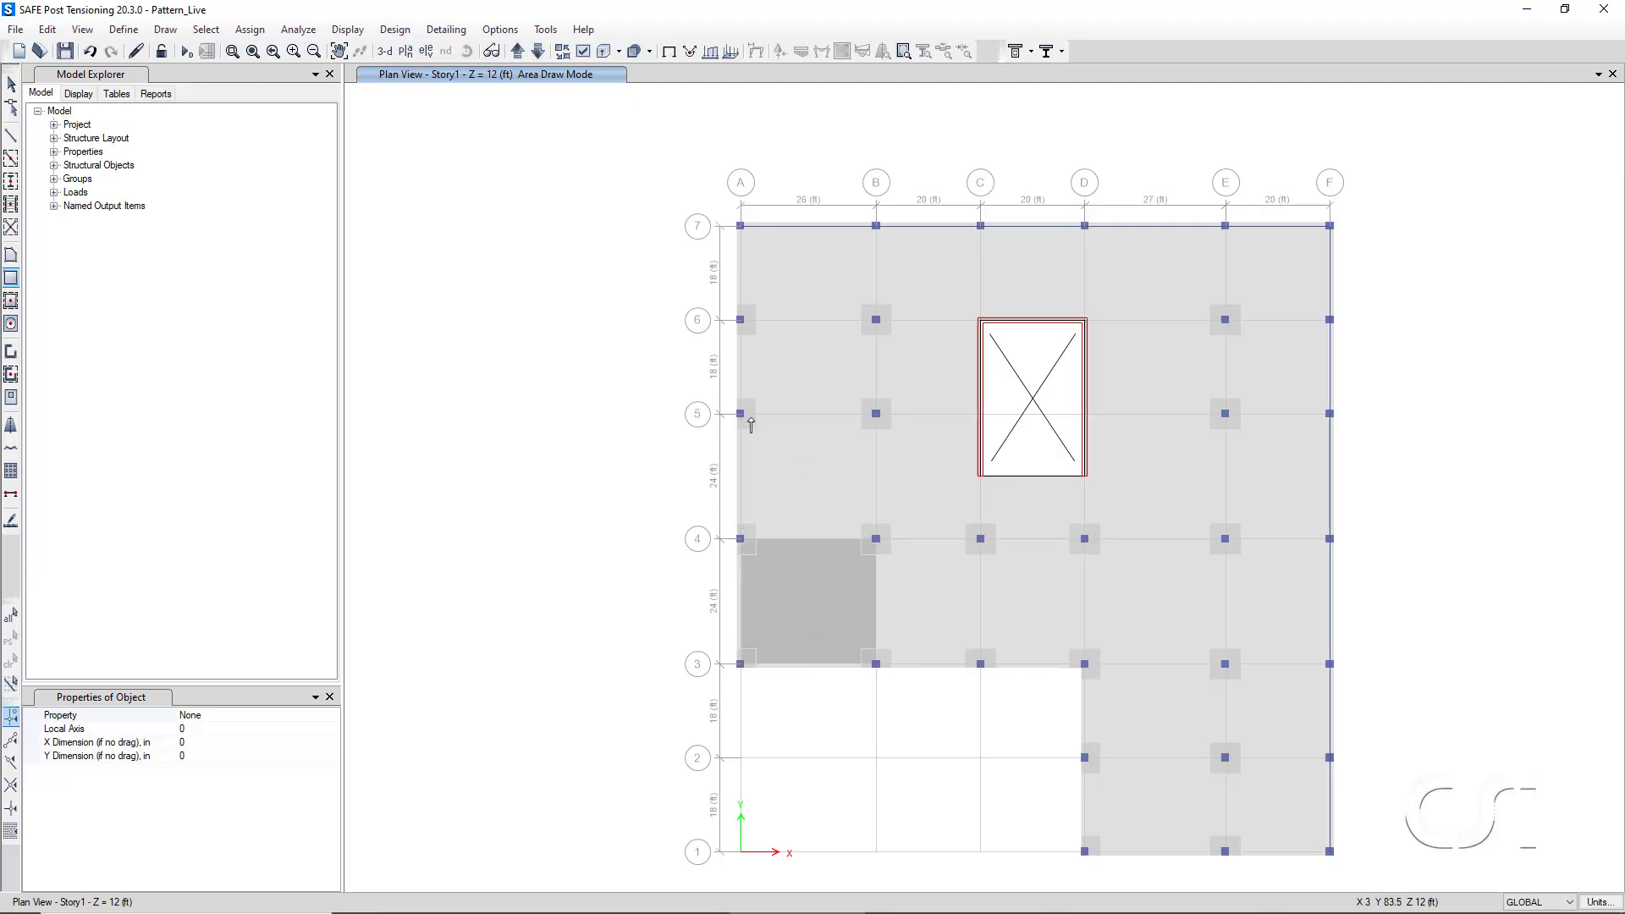
{"action": "left_click_drag", "start_coordinate": [741, 415], "coordinate": [876, 539]}
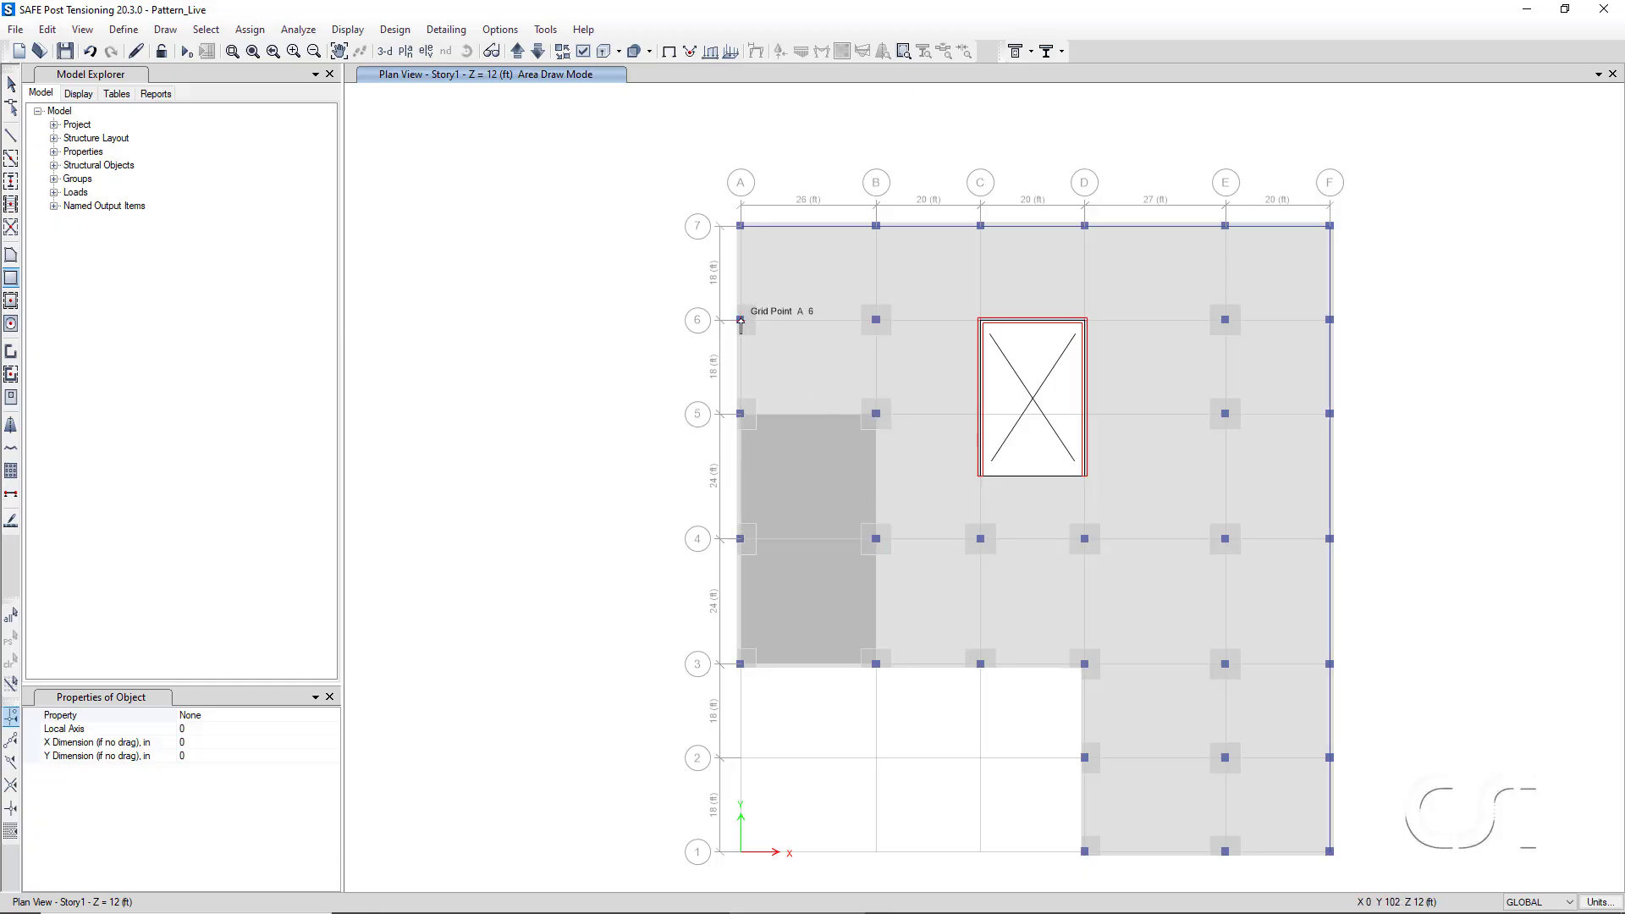
{"action": "left_click_drag", "start_coordinate": [740, 321], "coordinate": [875, 417]}
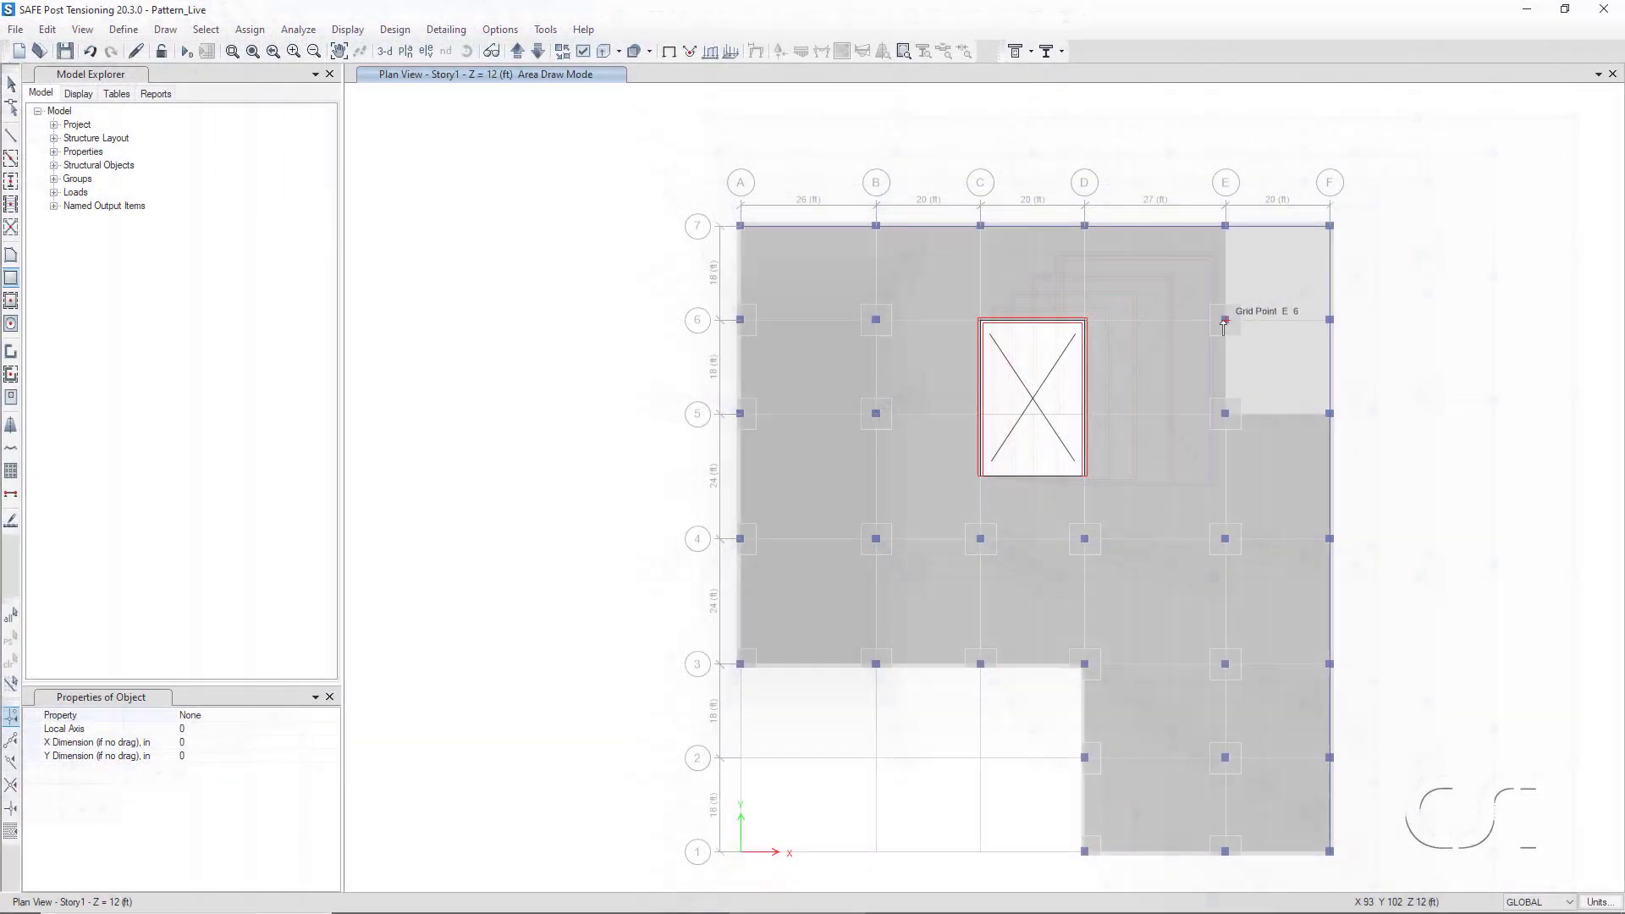
Draw rectangular areas with property None over the two bays between grids E and F, from grid 5 to grid 7.
{"action": "left_click_drag", "start_coordinate": [1225, 320], "coordinate": [1317, 409]}
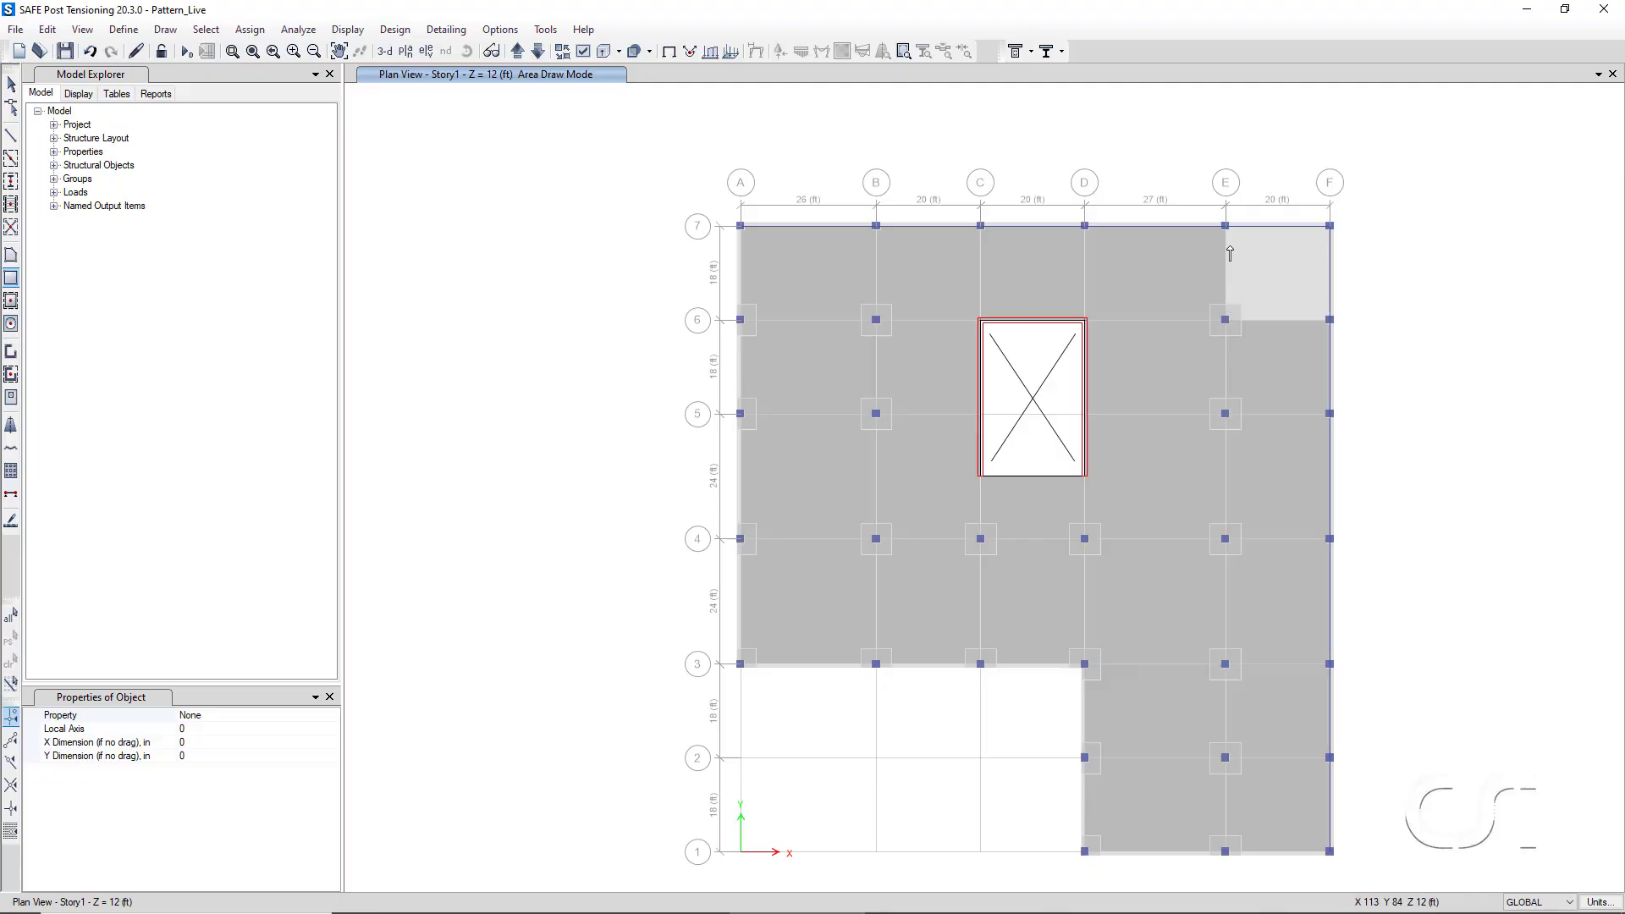
{"action": "left_click_drag", "start_coordinate": [1224, 226], "coordinate": [1330, 325]}
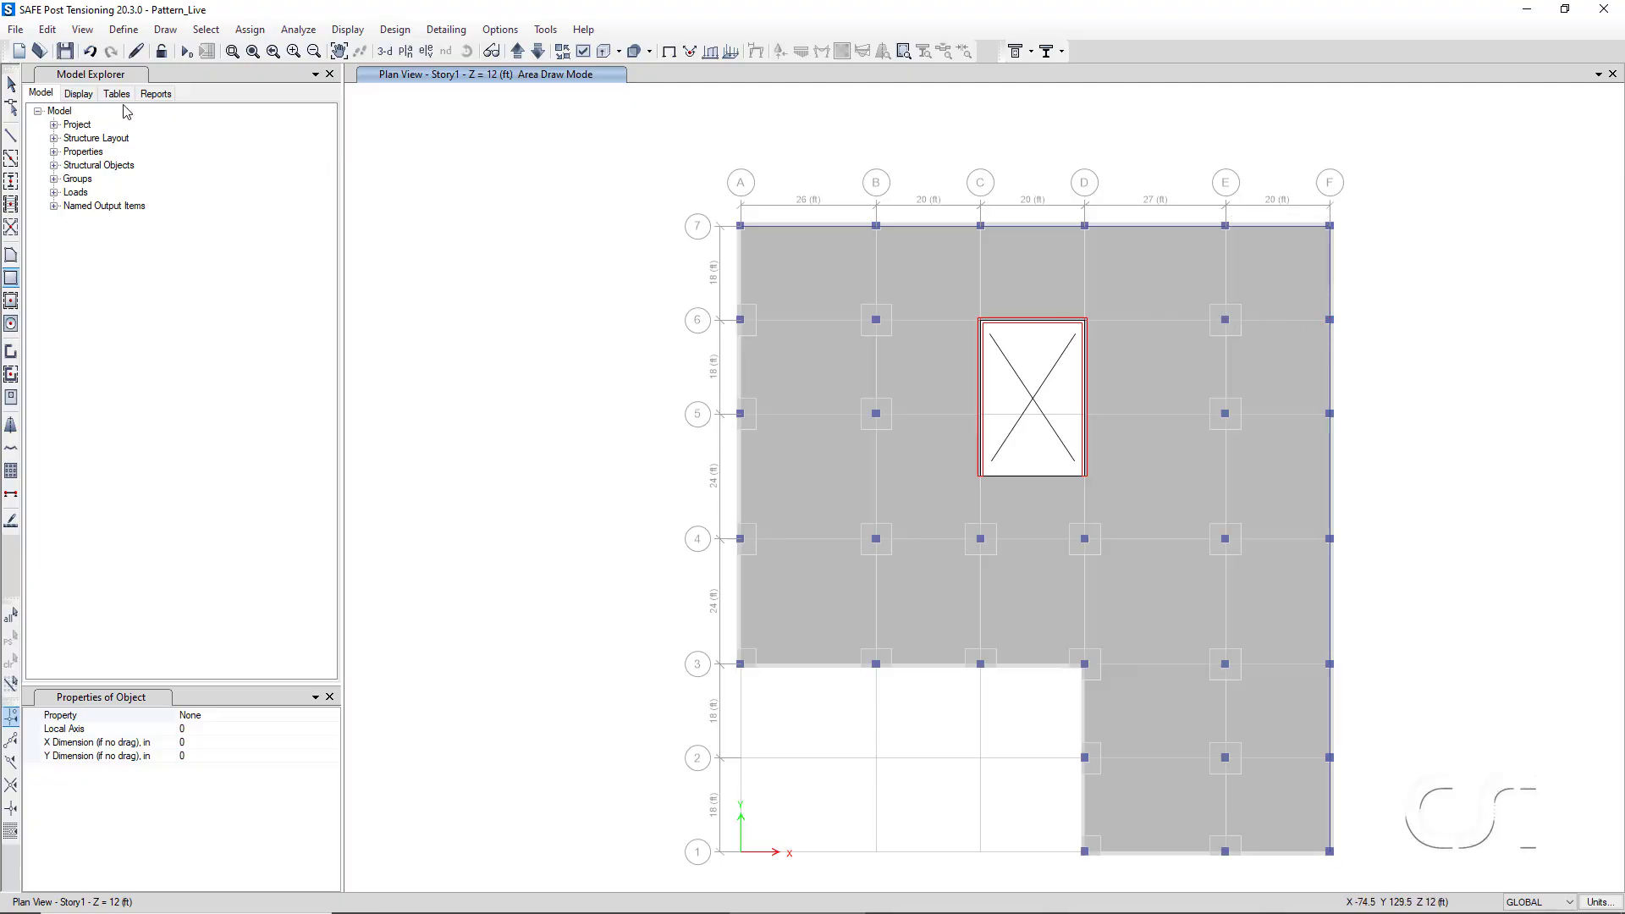
{"action": "left_click", "coordinate": [11, 85]}
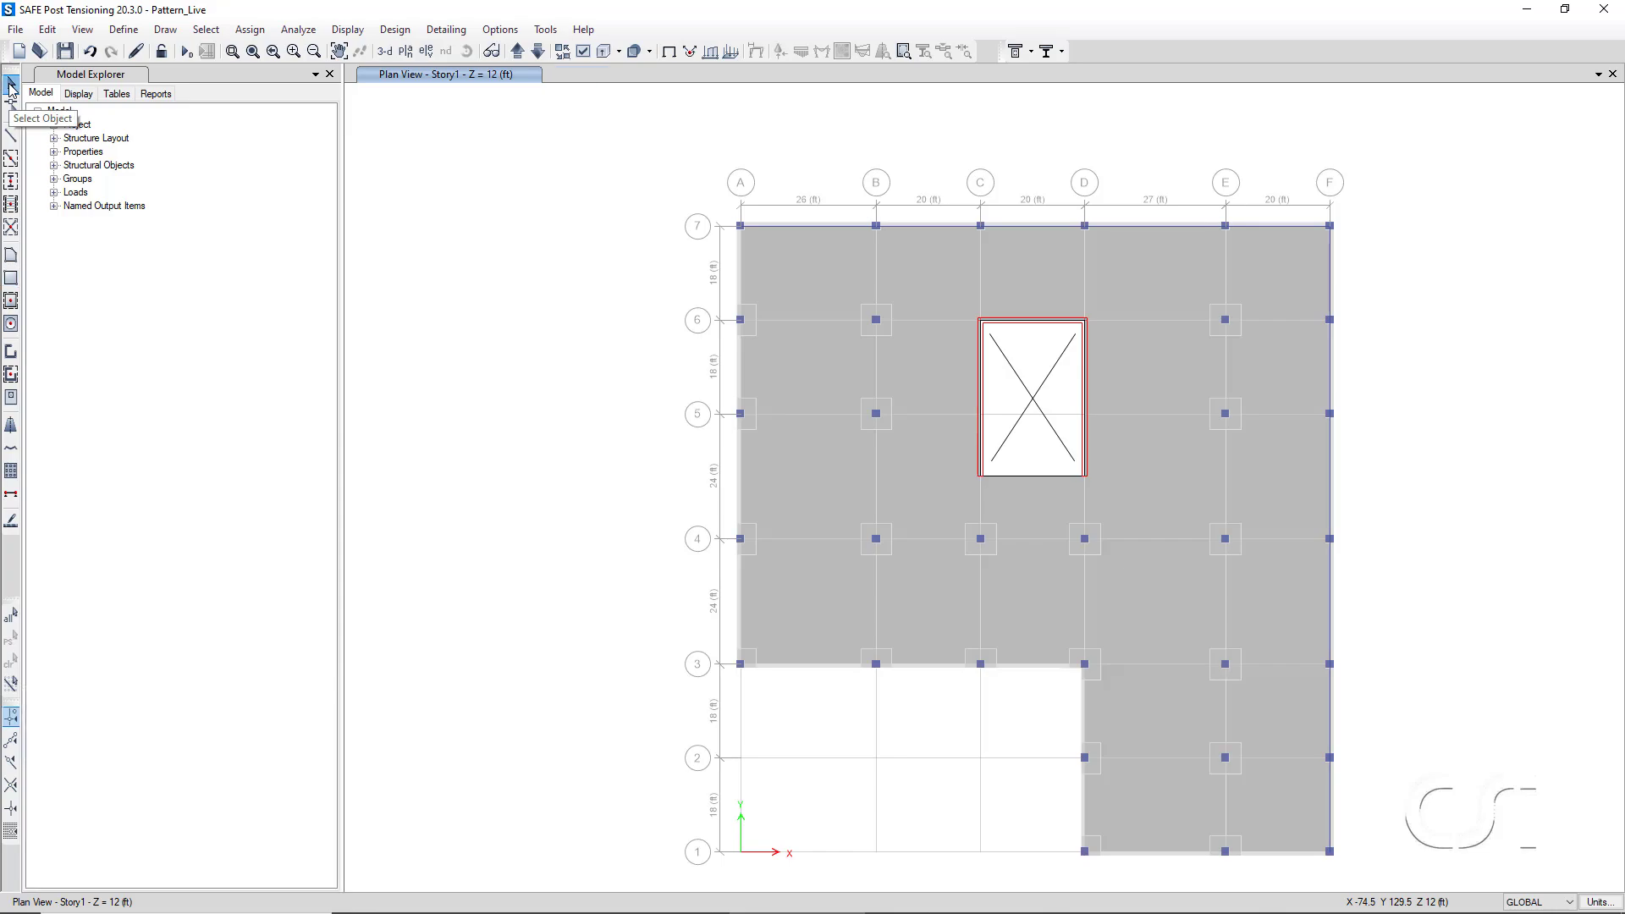
Assign a 50 lb/ft² uniform gravity load in pattern PL1 to the null area between grids A-B and 3-4.
{"action": "left_click", "coordinate": [787, 597]}
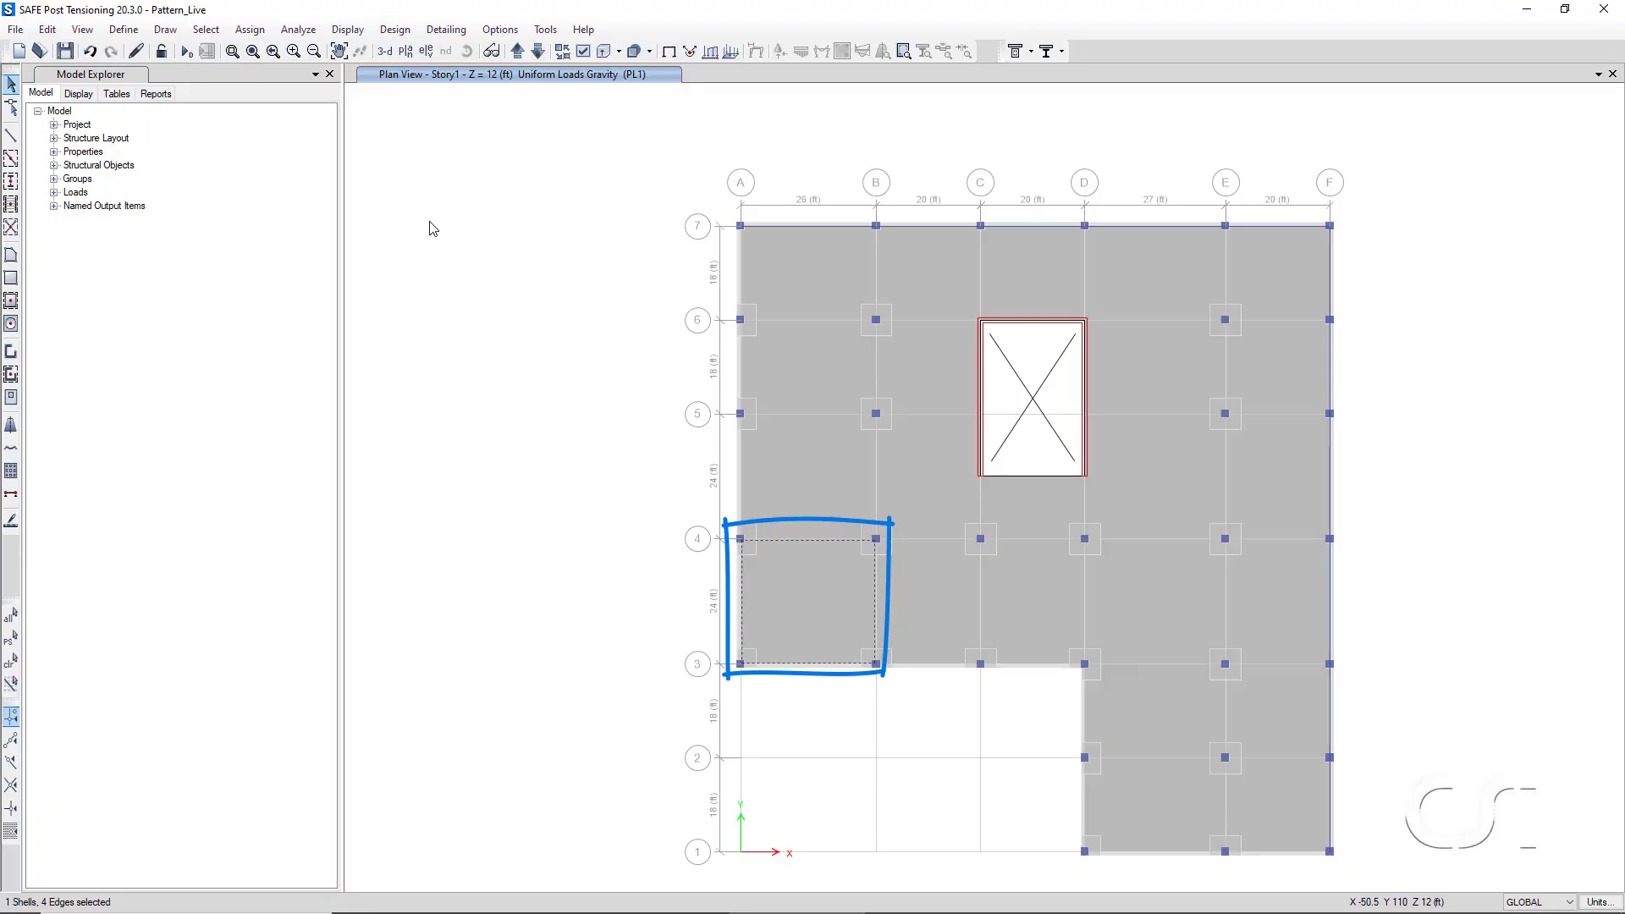
{"action": "left_click", "coordinate": [260, 32]}
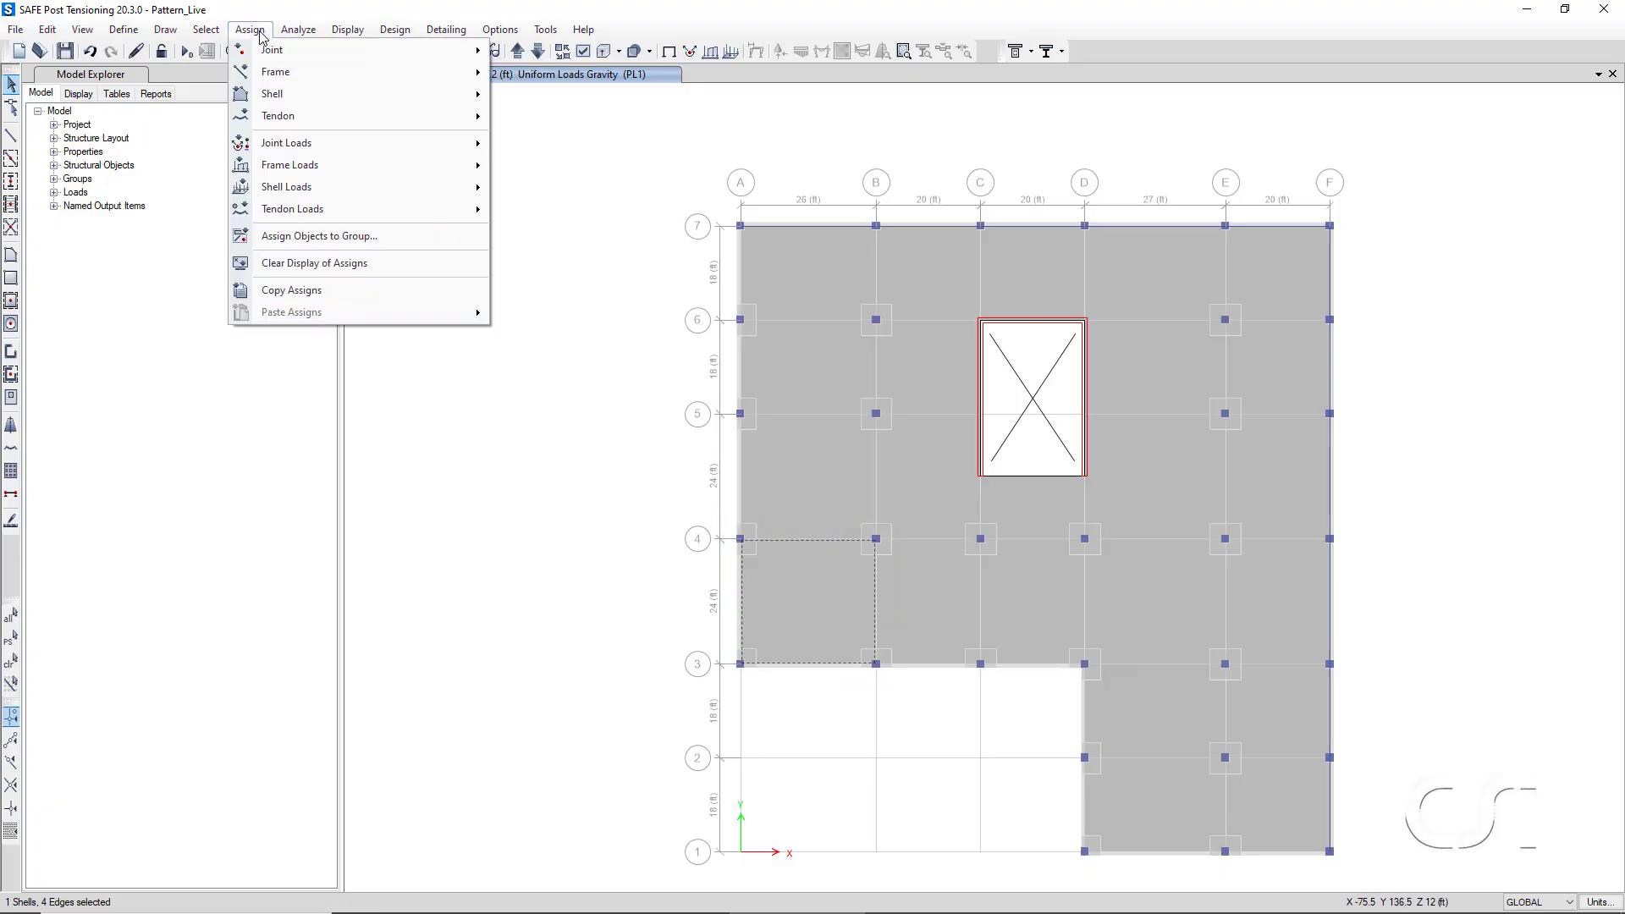
{"action": "mouse_move", "coordinate": [461, 191]}
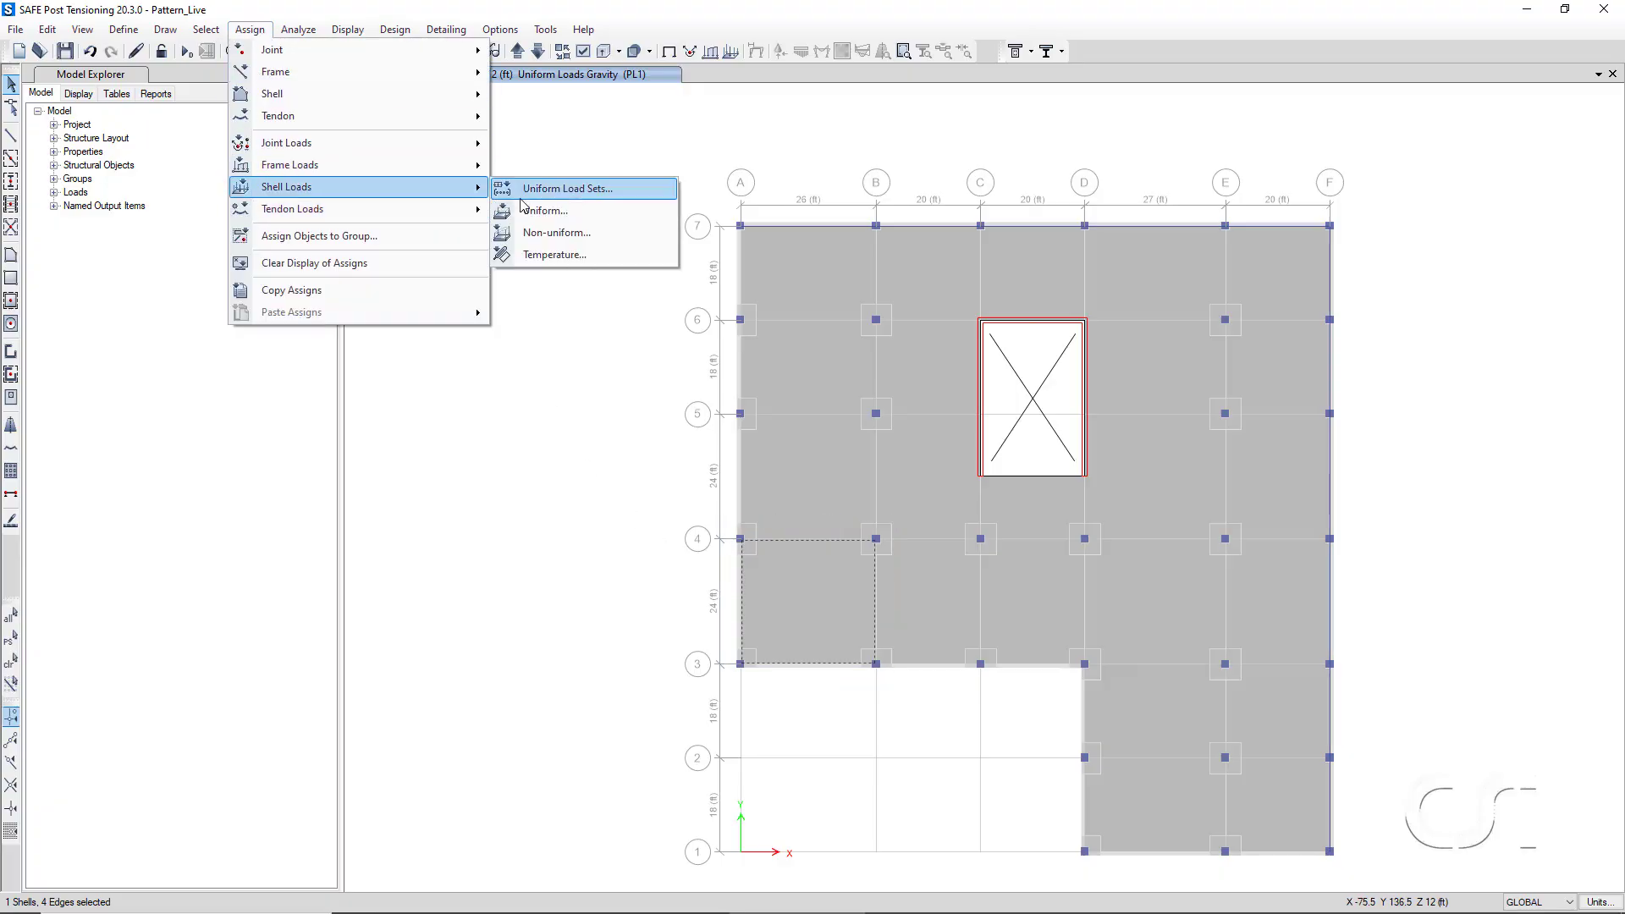
{"action": "left_click", "coordinate": [559, 212]}
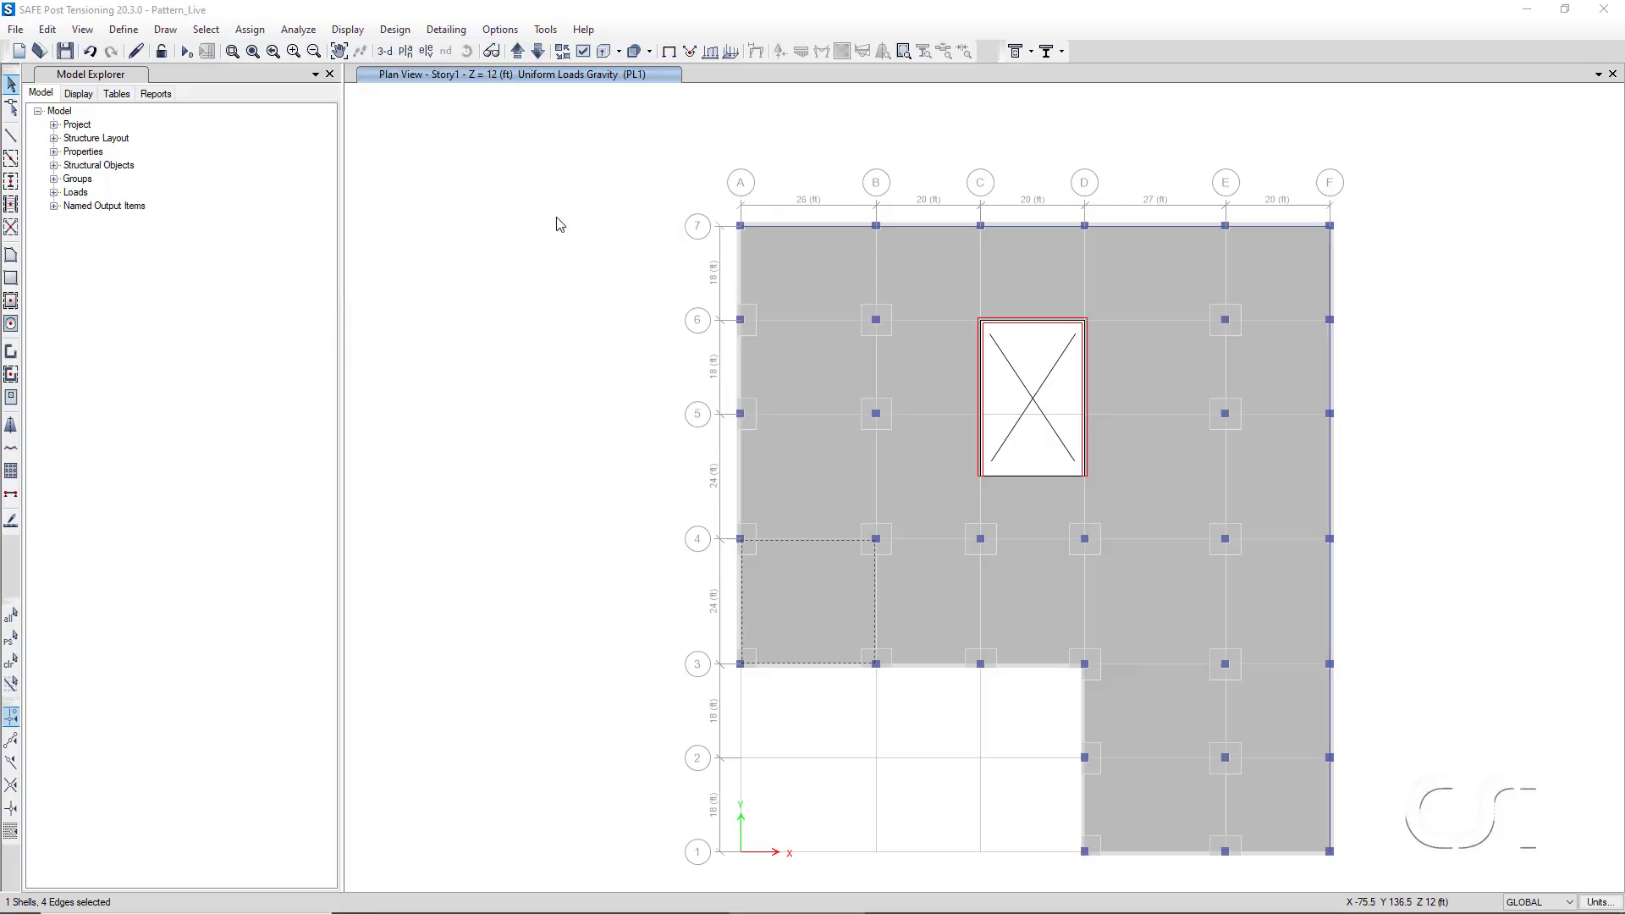
{"action": "left_click_drag", "start_coordinate": [808, 348], "coordinate": [428, 315]}
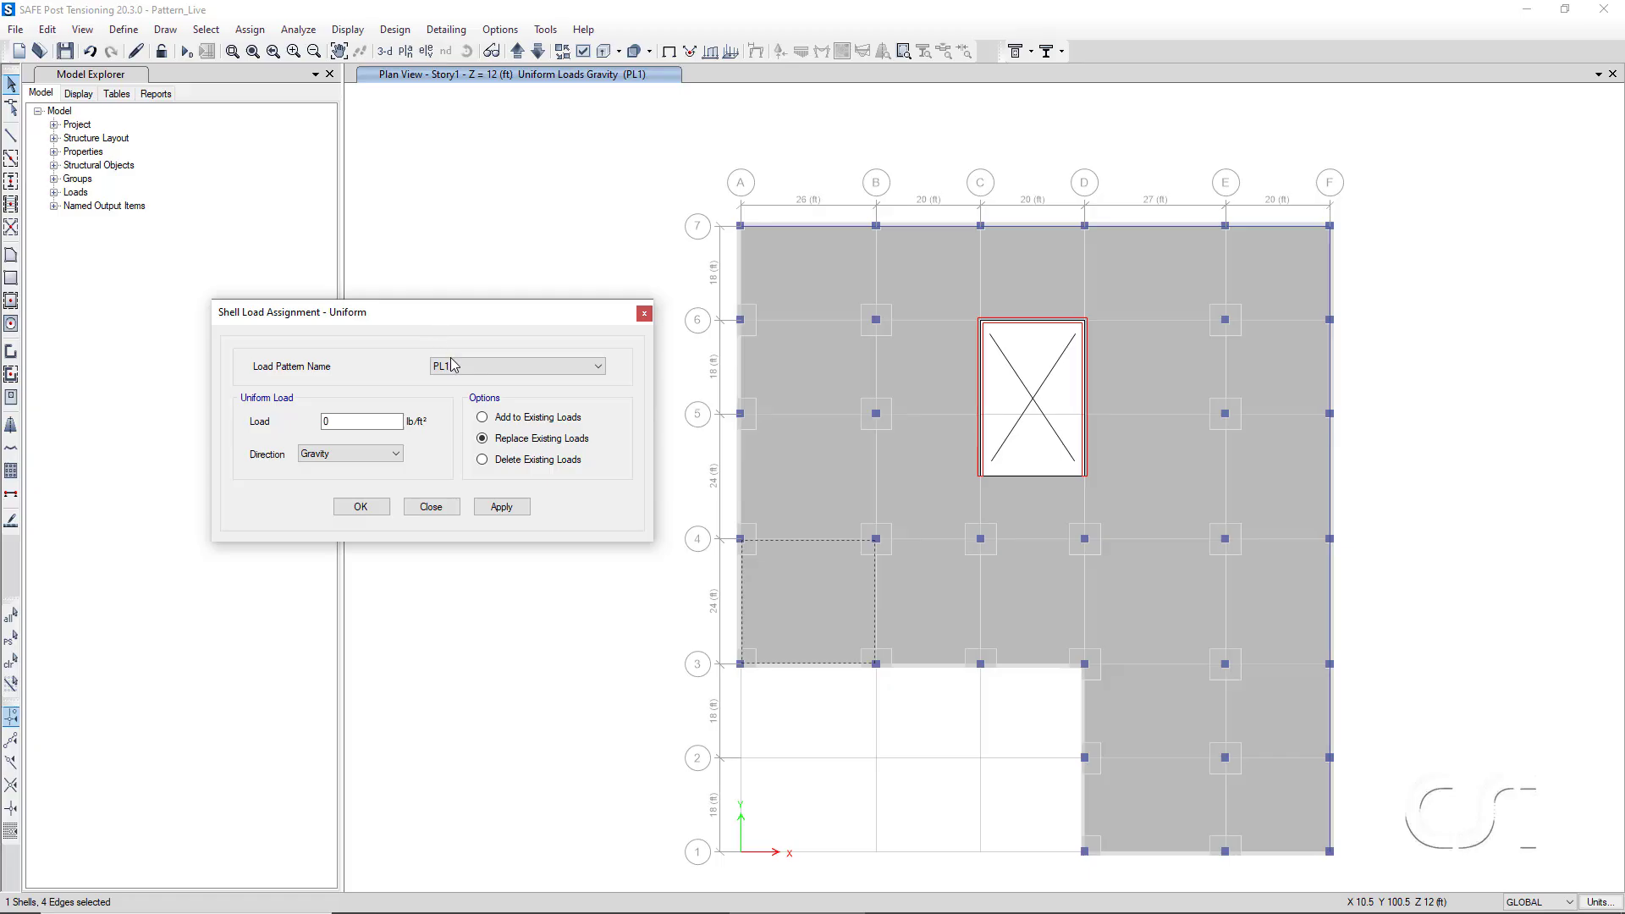
{"action": "double_click", "coordinate": [335, 421]}
{"action": "left_click", "coordinate": [486, 508]}
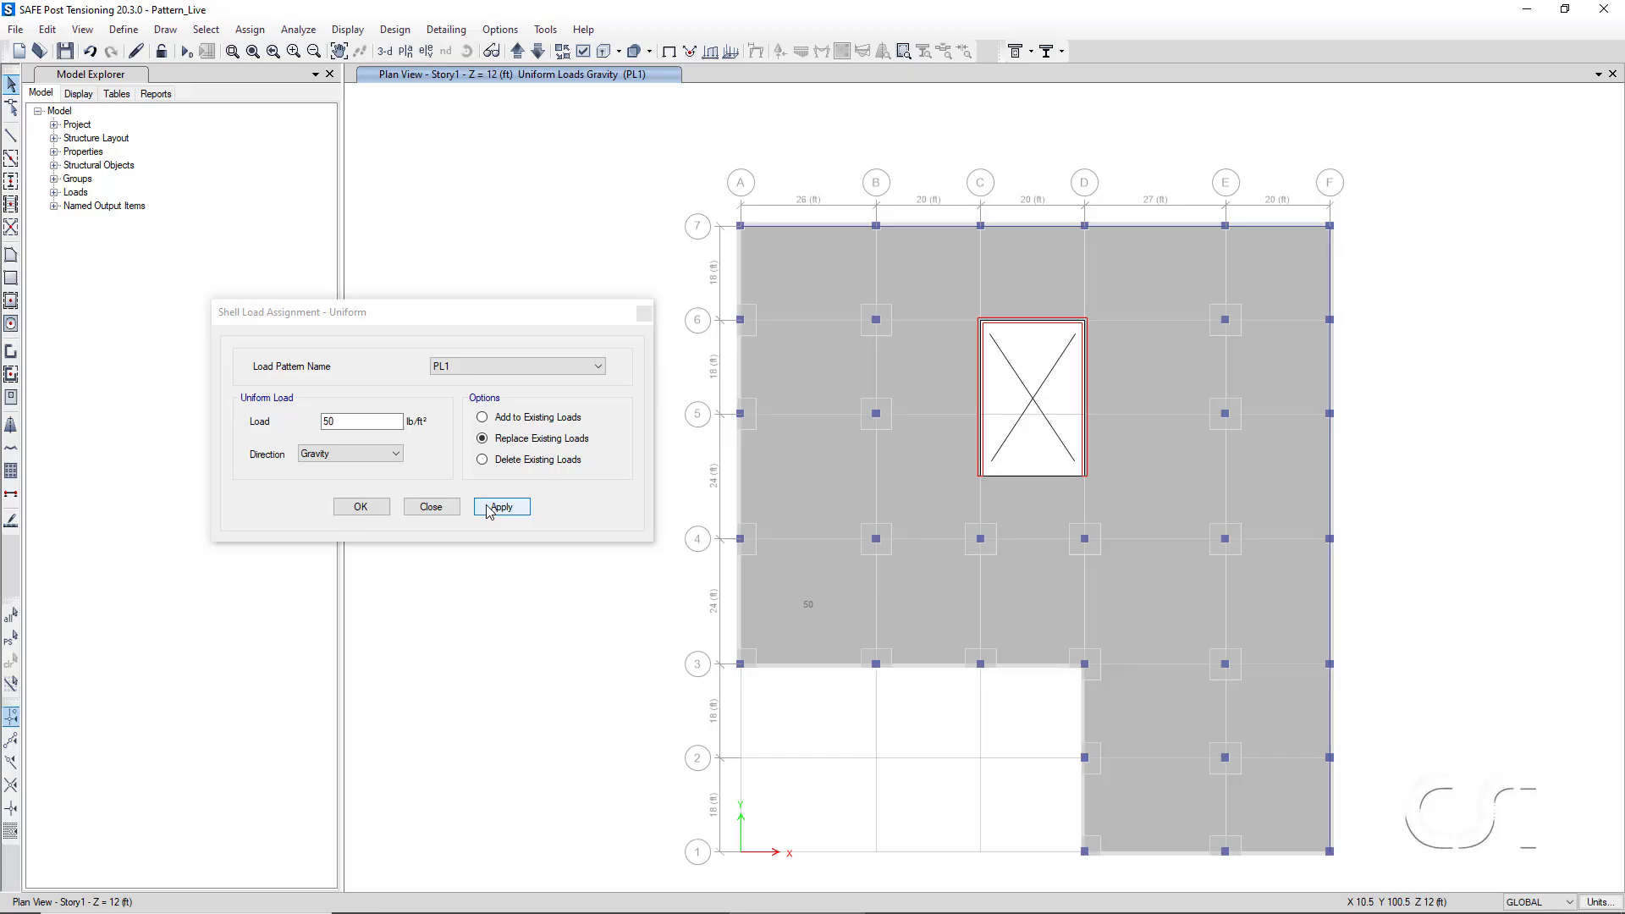
Assign the 50 lb/ft² uniform gravity load in pattern PL2 to the null area between grids A-B and 4-5.
{"action": "left_click", "coordinate": [769, 481]}
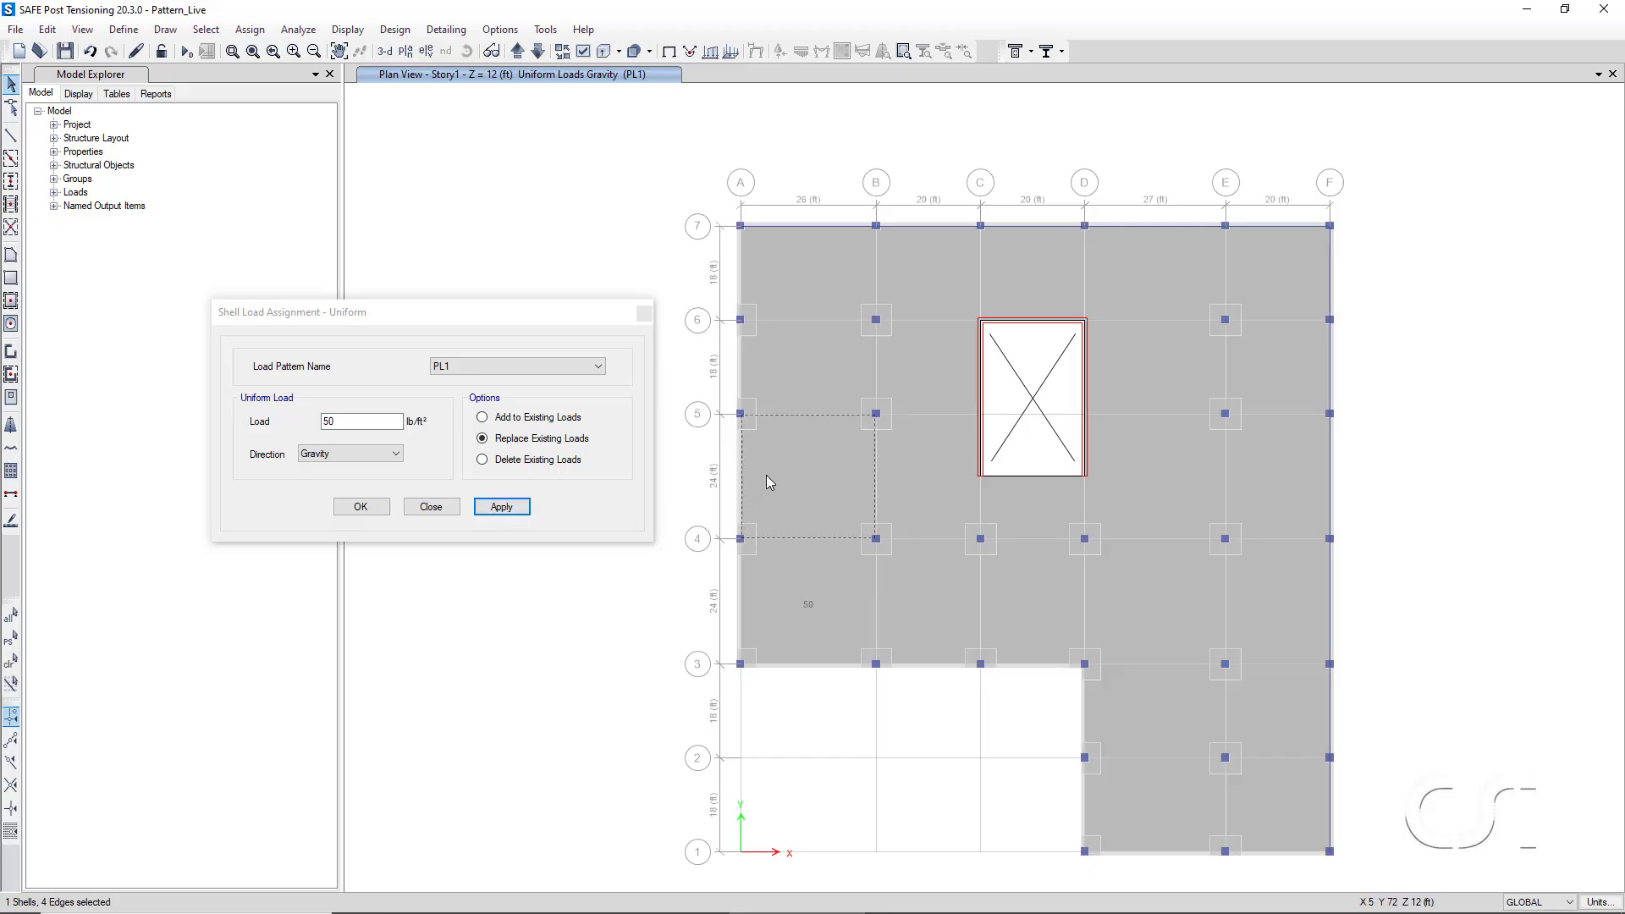
{"action": "left_click", "coordinate": [598, 366]}
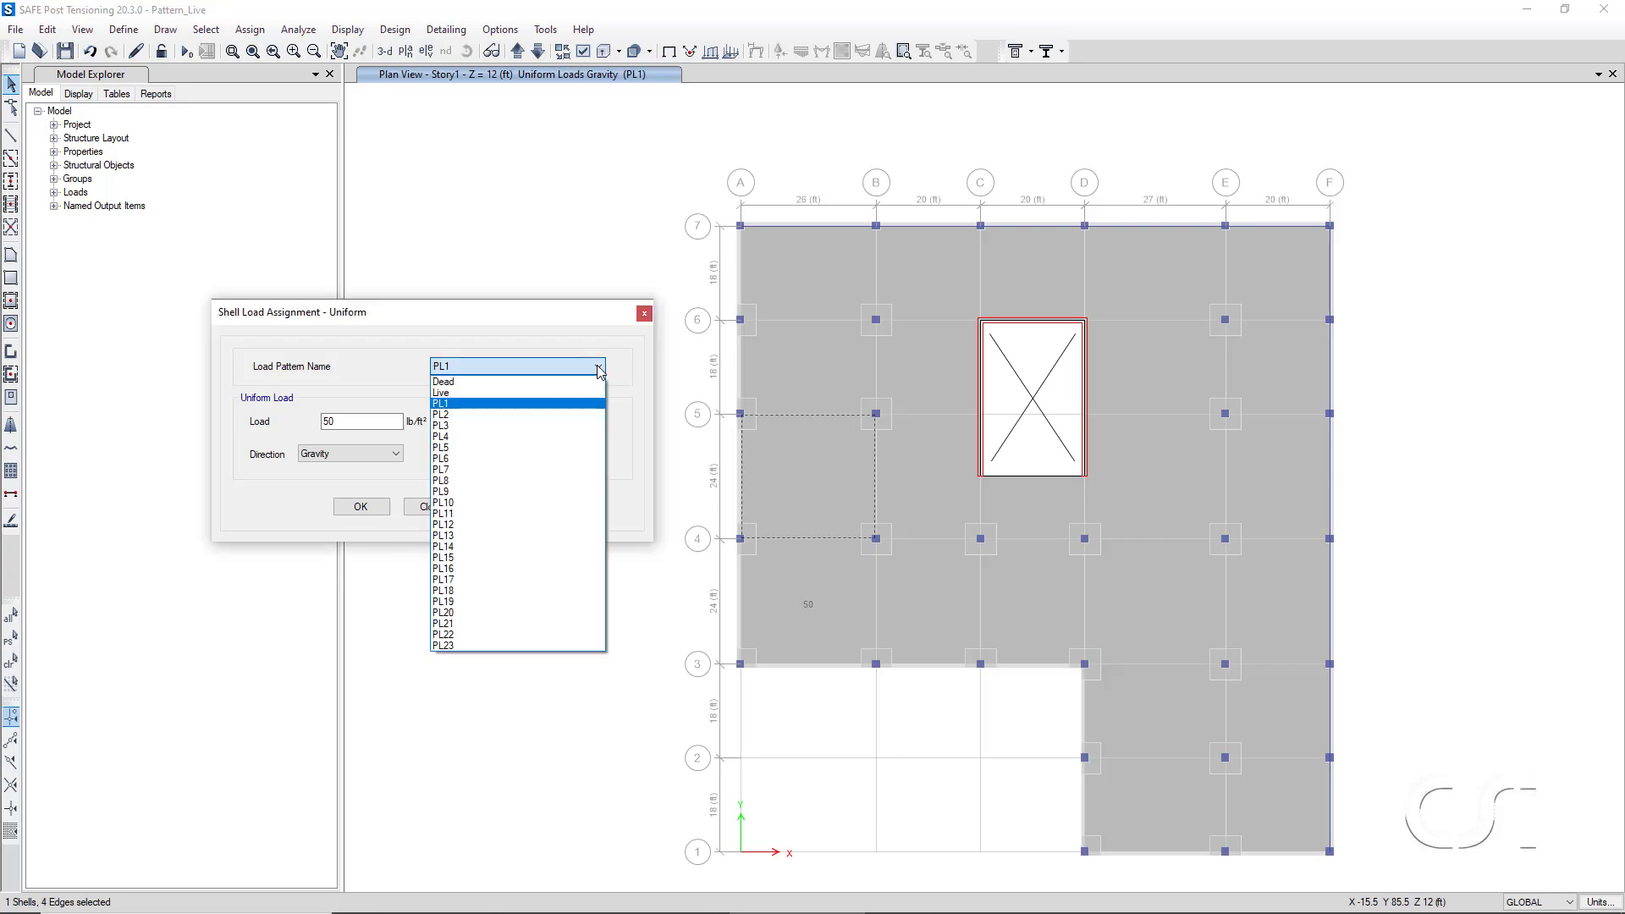
{"action": "left_click", "coordinate": [461, 415]}
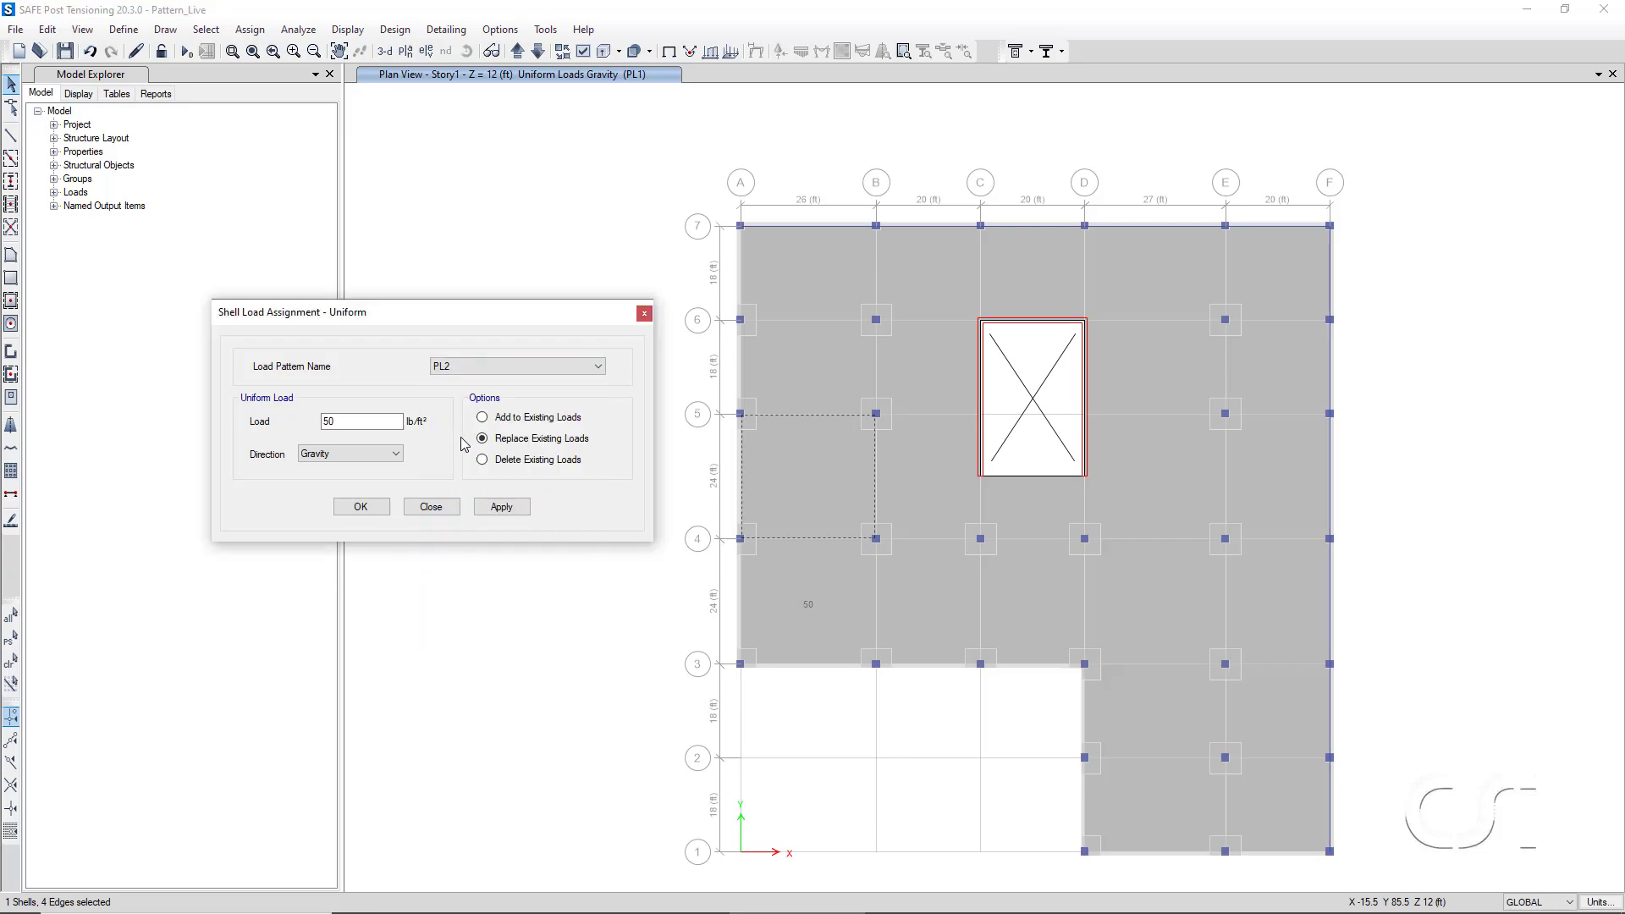
{"action": "left_click", "coordinate": [486, 506]}
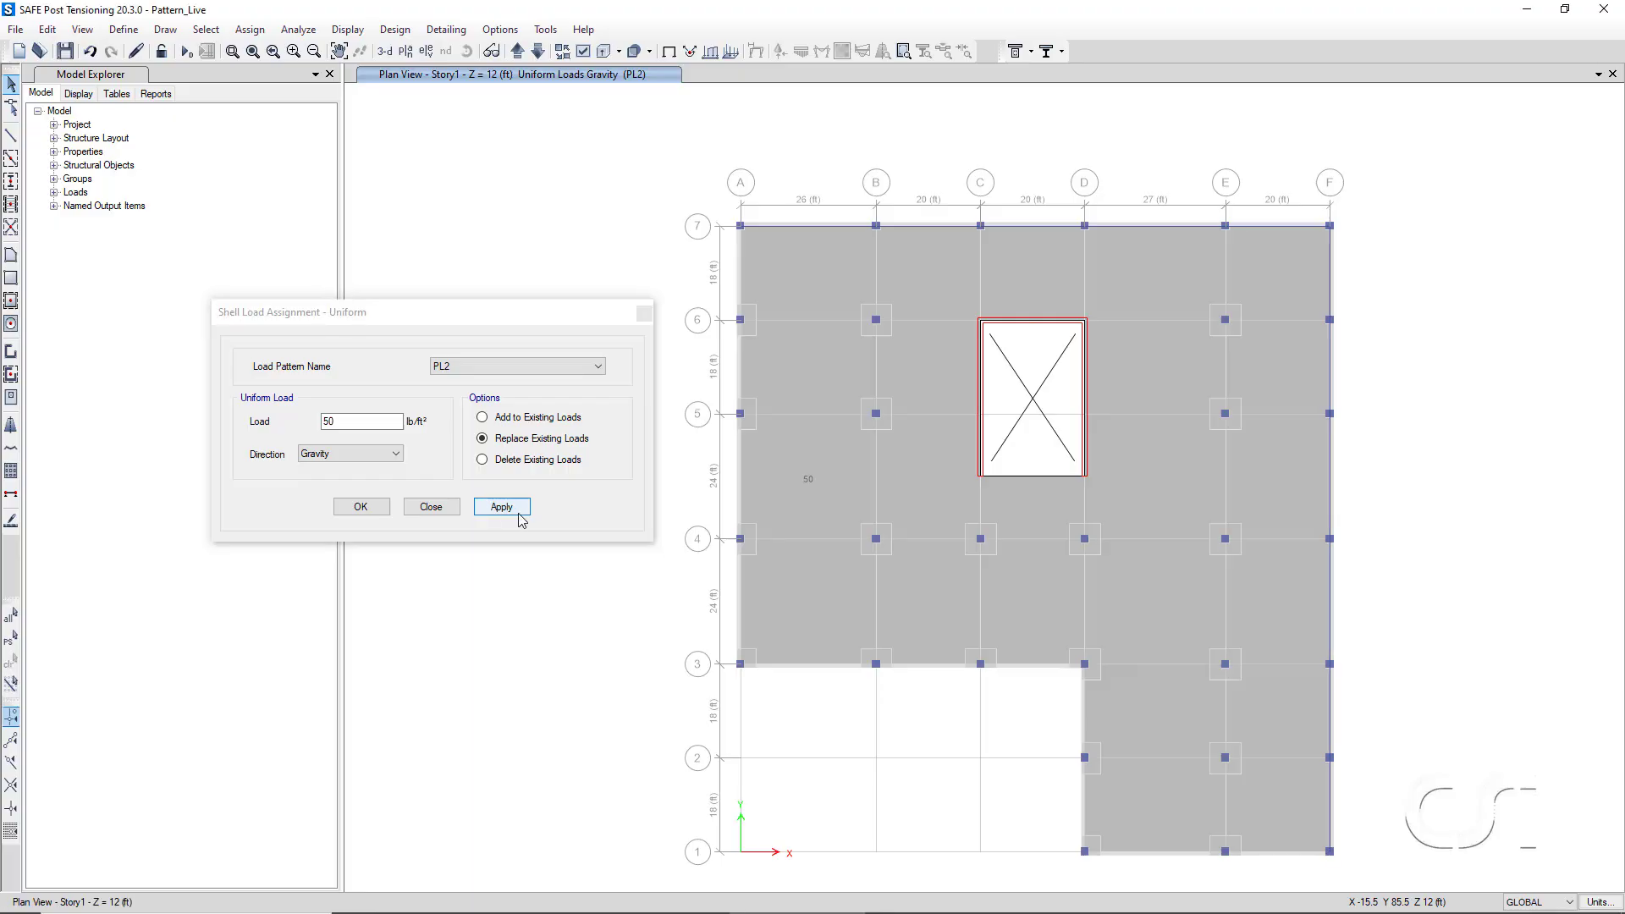
Assign the 50 lb/ft² uniform gravity load in pattern PL3 to the null area between grids A-B and 5-6.
{"action": "left_click", "coordinate": [828, 379]}
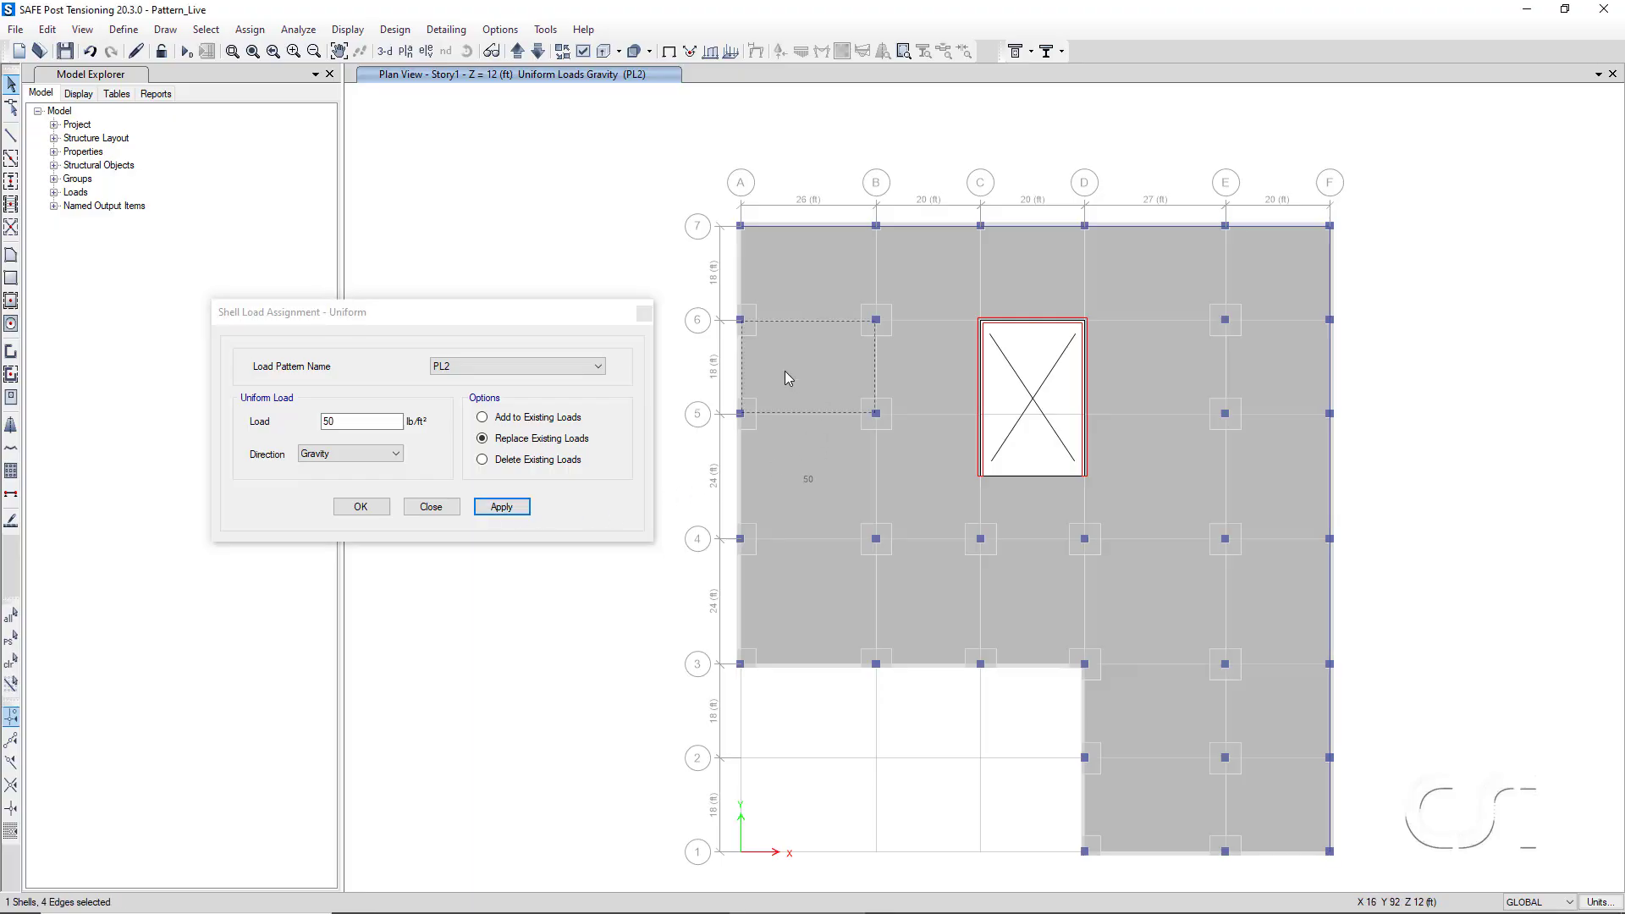
{"action": "left_click", "coordinate": [606, 374]}
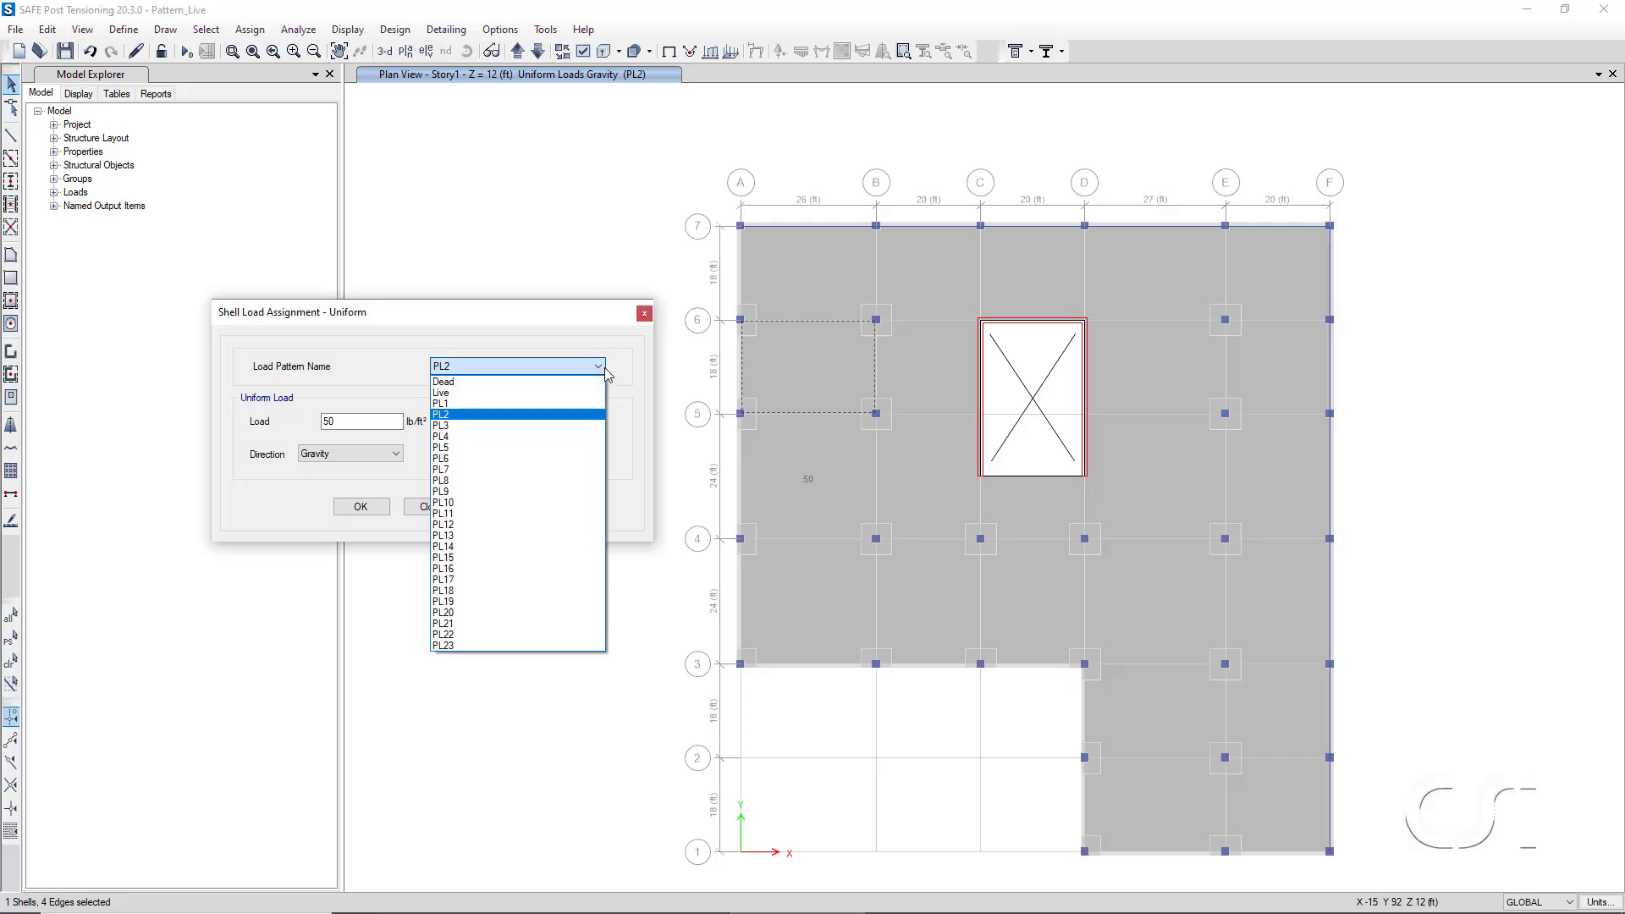
{"action": "left_click", "coordinate": [446, 429]}
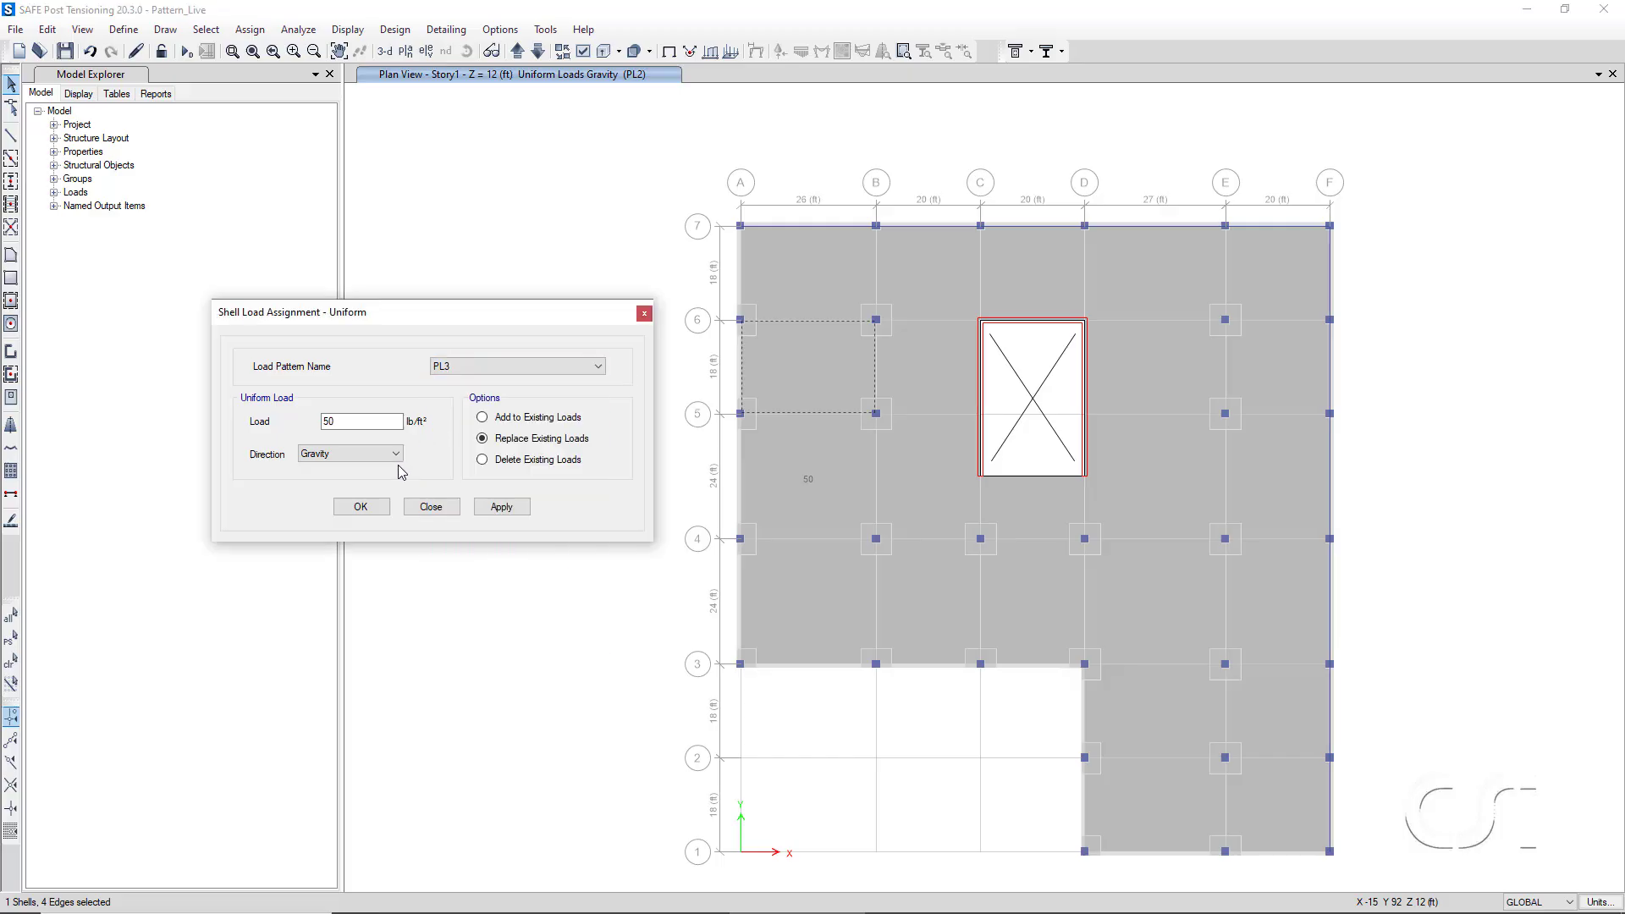
{"action": "left_click", "coordinate": [500, 507]}
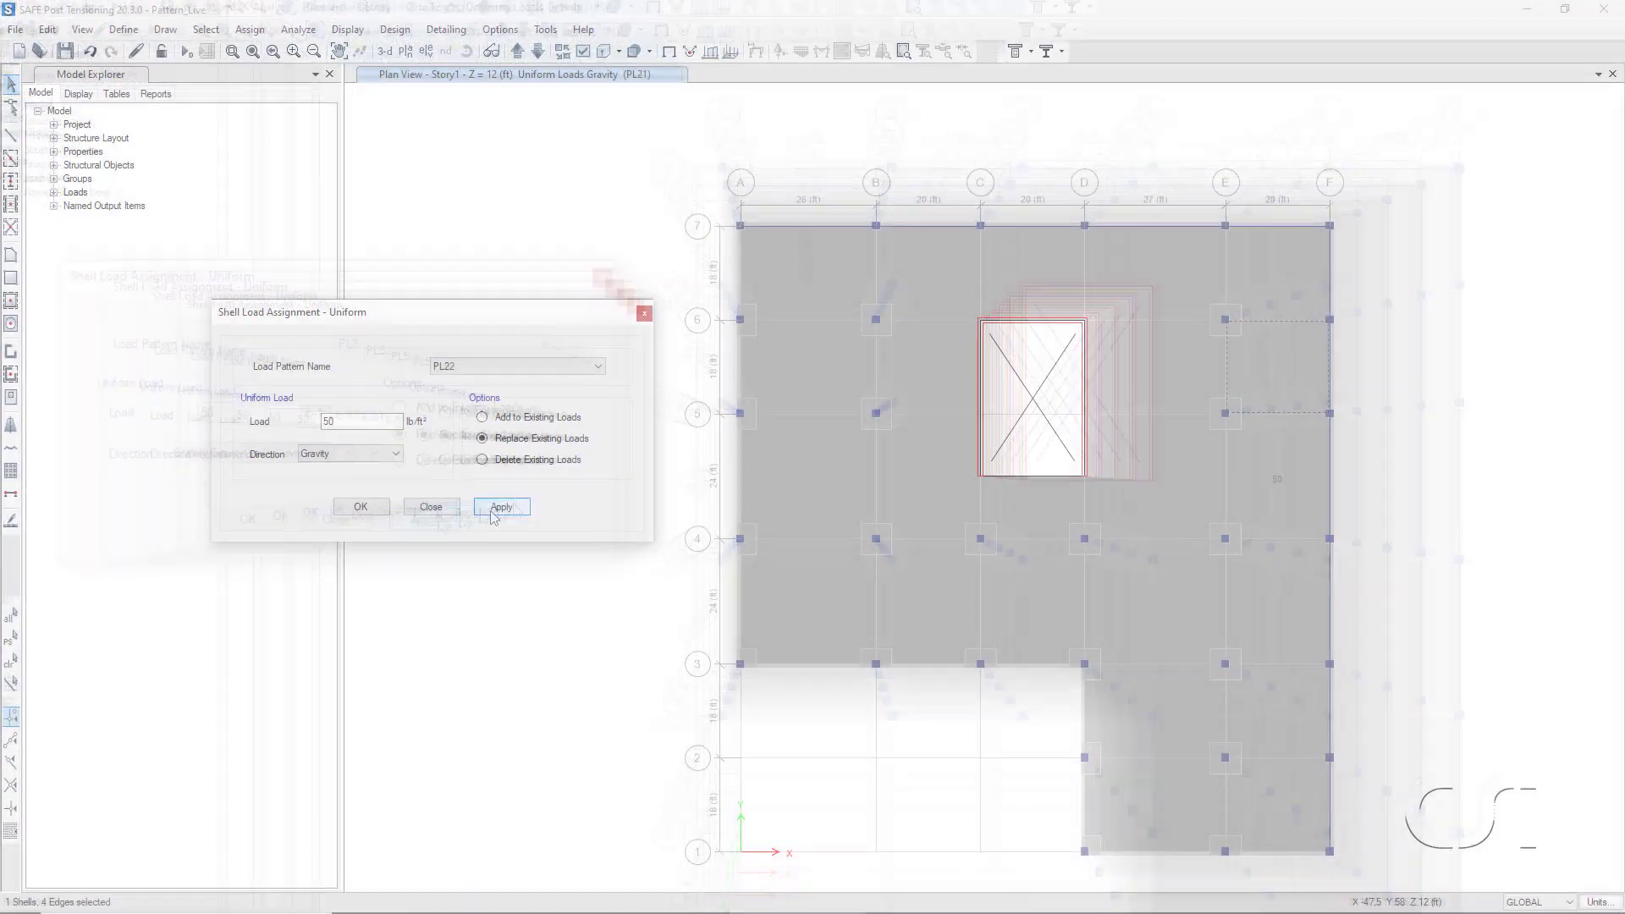
Assign the 50 lb/ft² uniform gravity load in pattern PL23 to the null area between grids E-F and 6-7, and finish assigning loads.
{"action": "left_click", "coordinate": [1282, 299]}
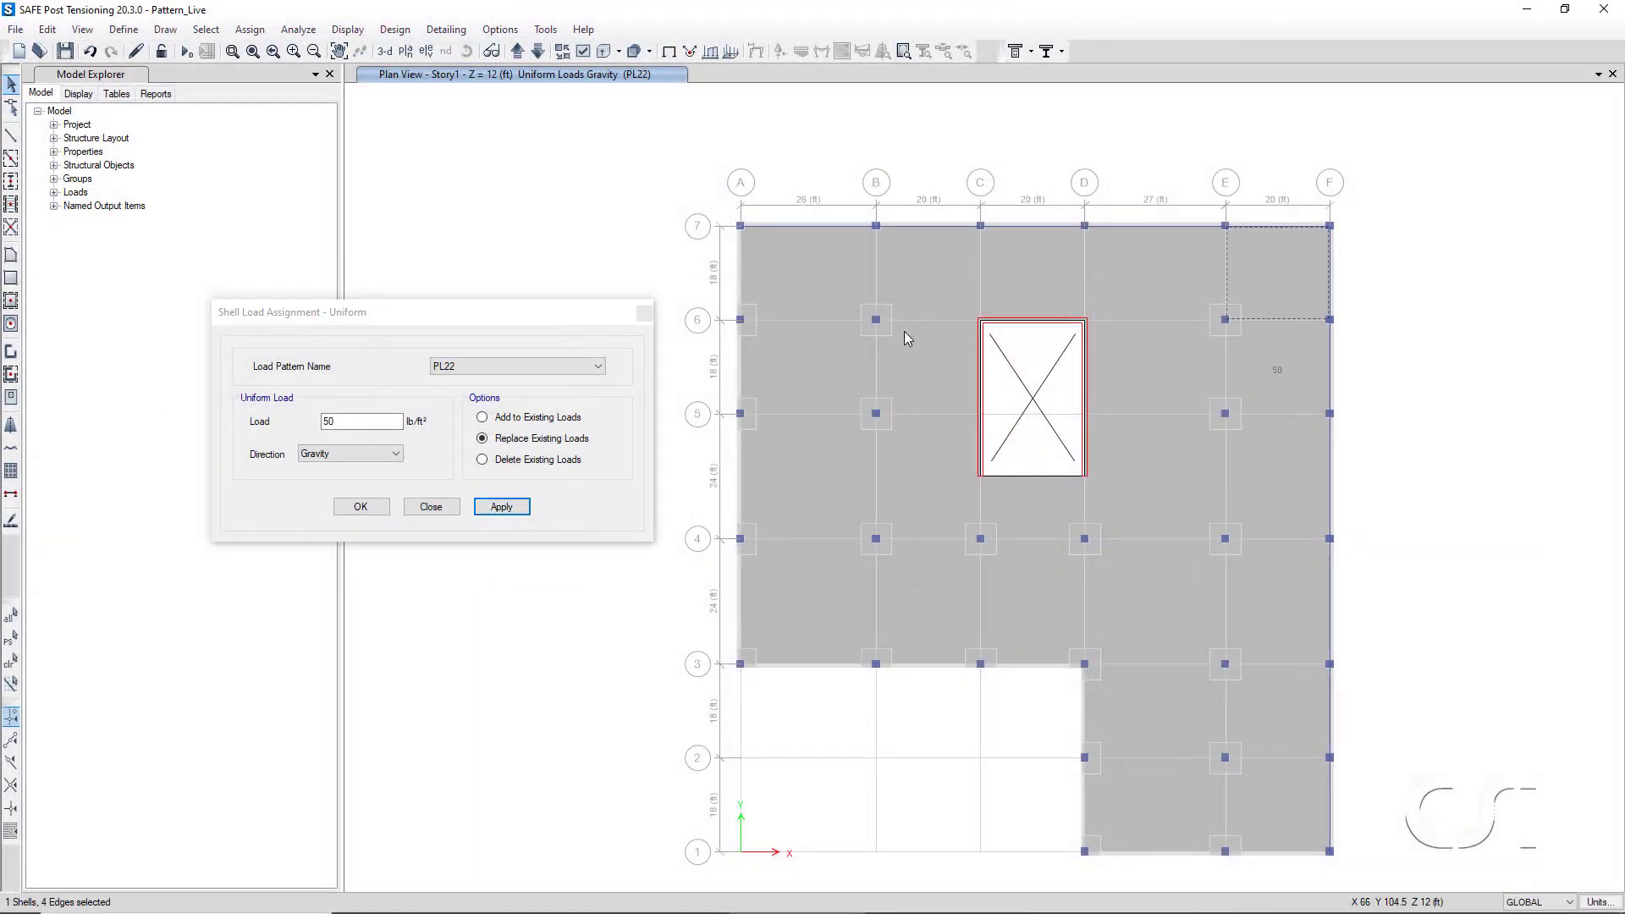
{"action": "left_click", "coordinate": [546, 366]}
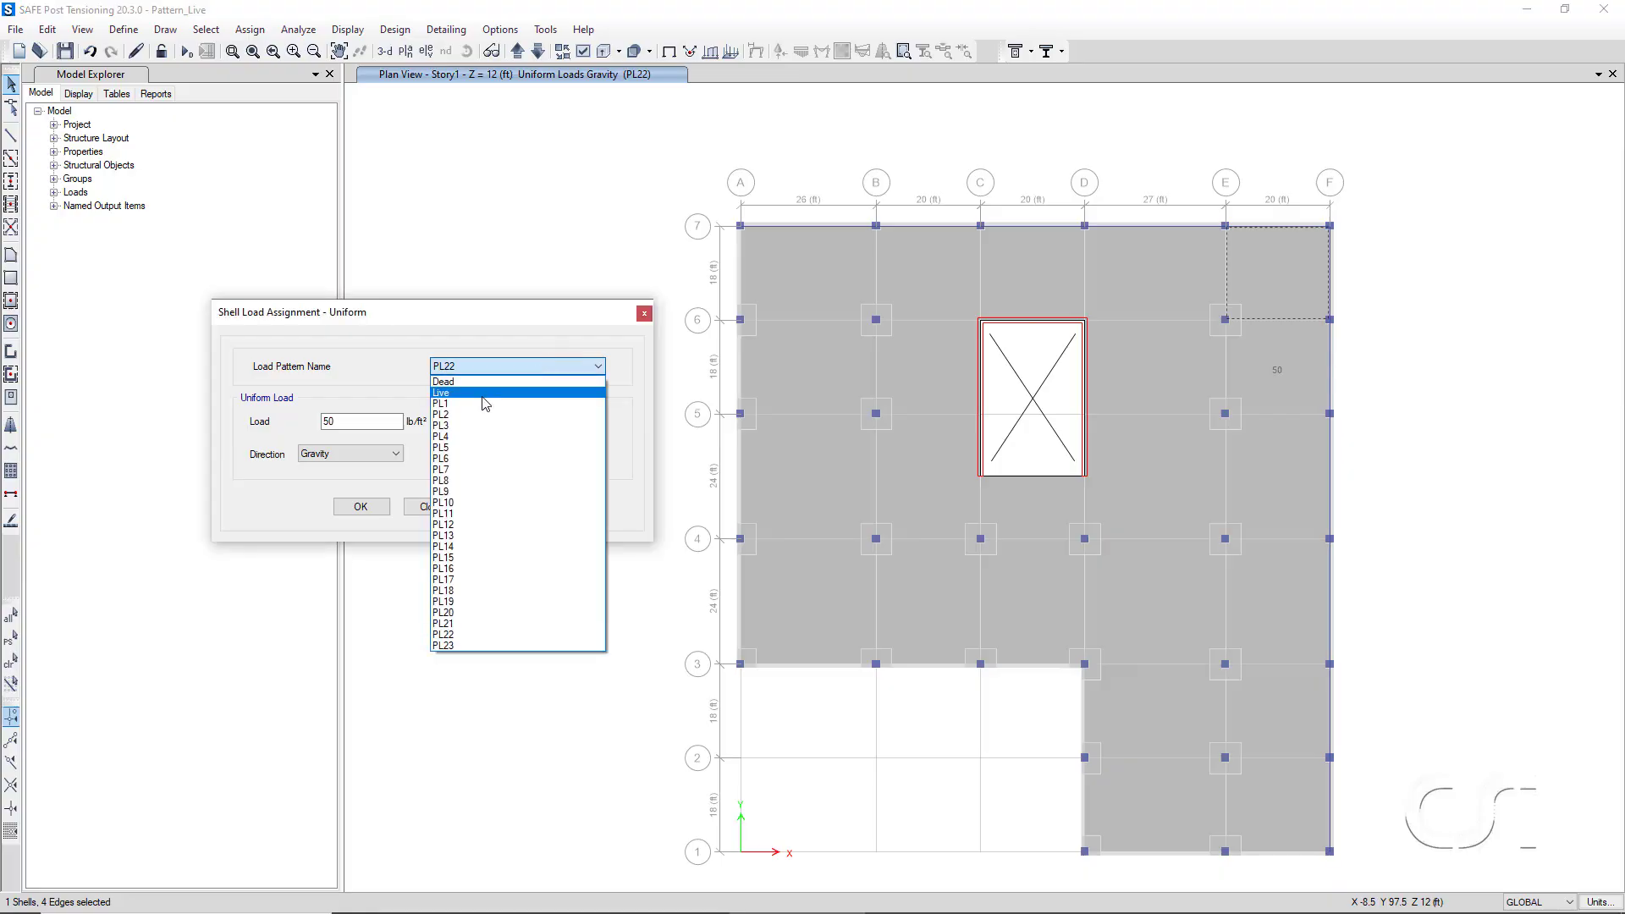
{"action": "left_click", "coordinate": [457, 644]}
{"action": "left_click", "coordinate": [501, 508]}
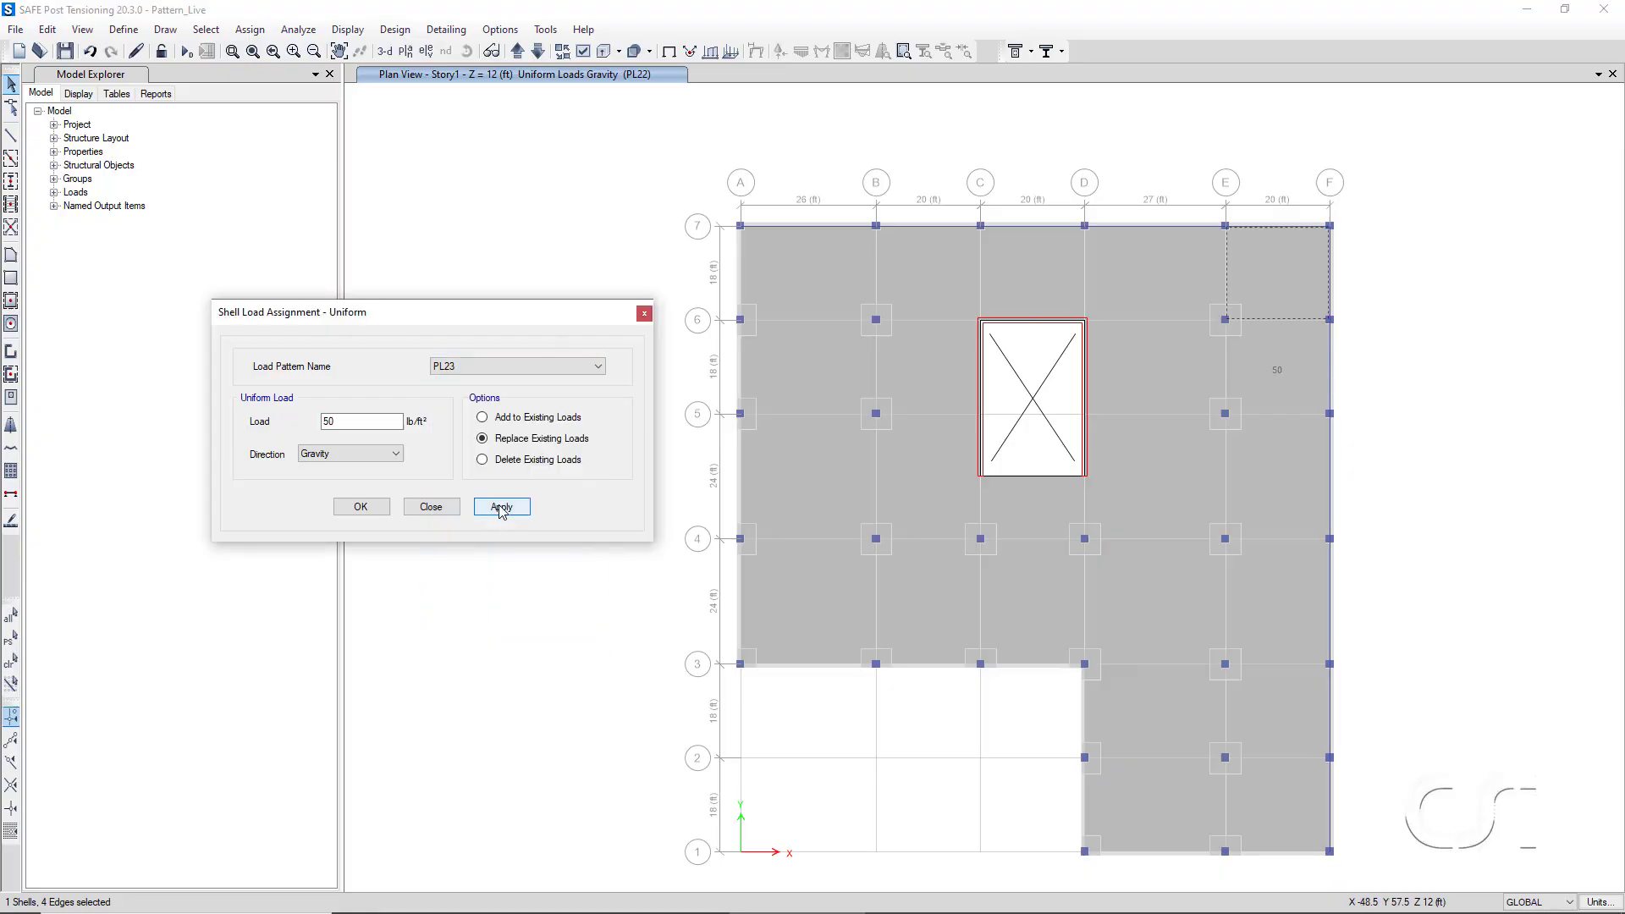
{"action": "left_click", "coordinate": [502, 508]}
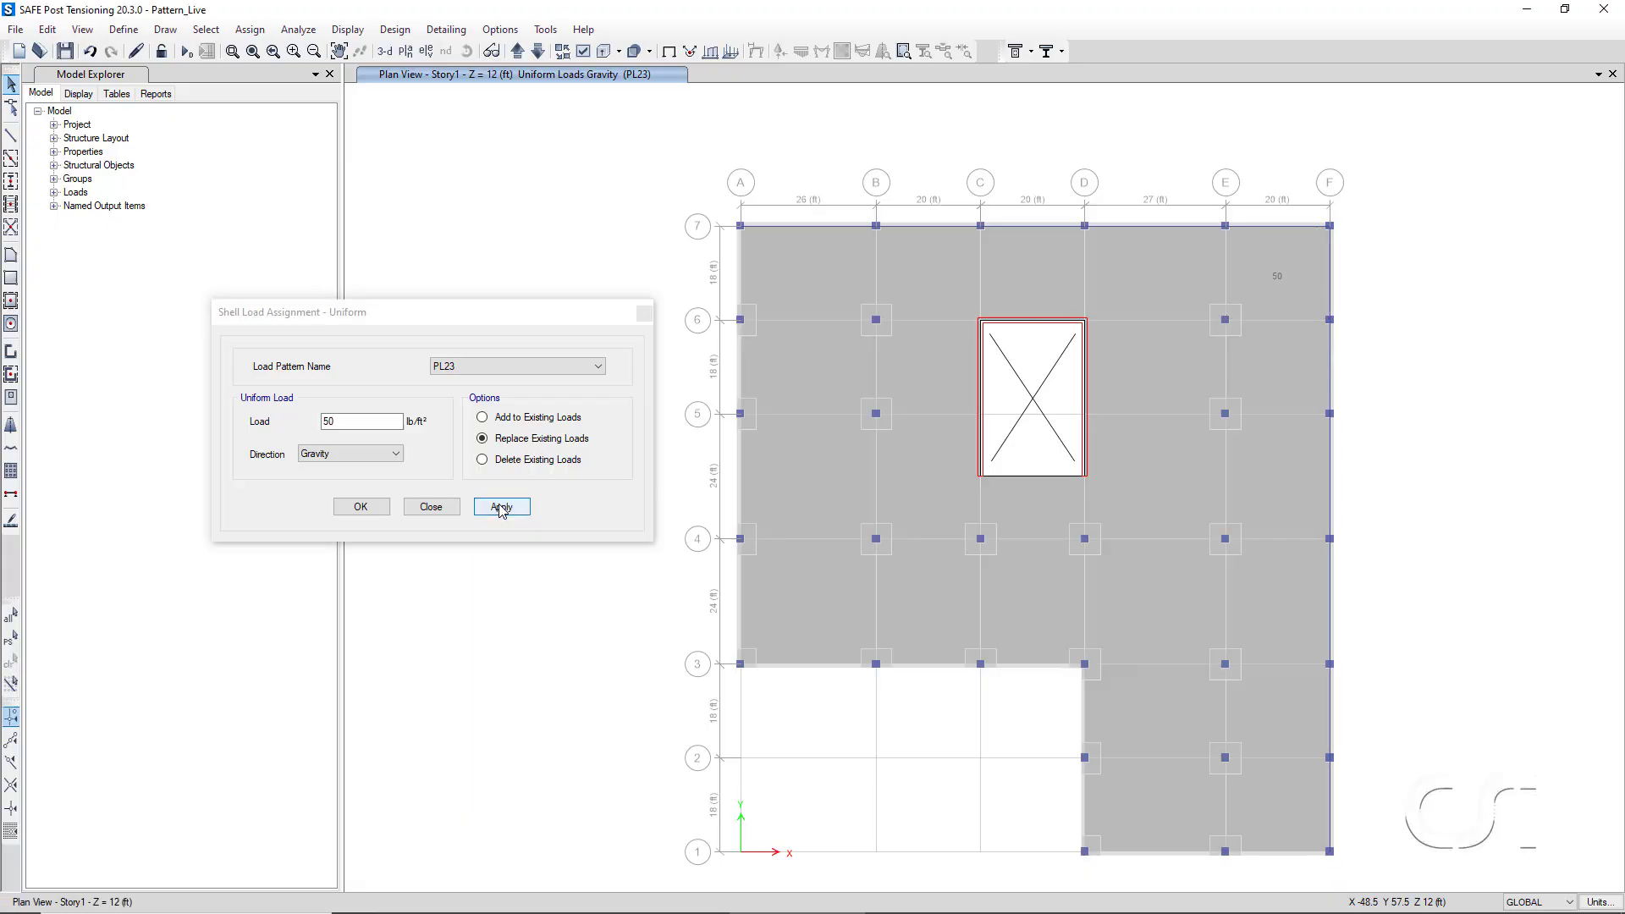
{"action": "left_click", "coordinate": [430, 507]}
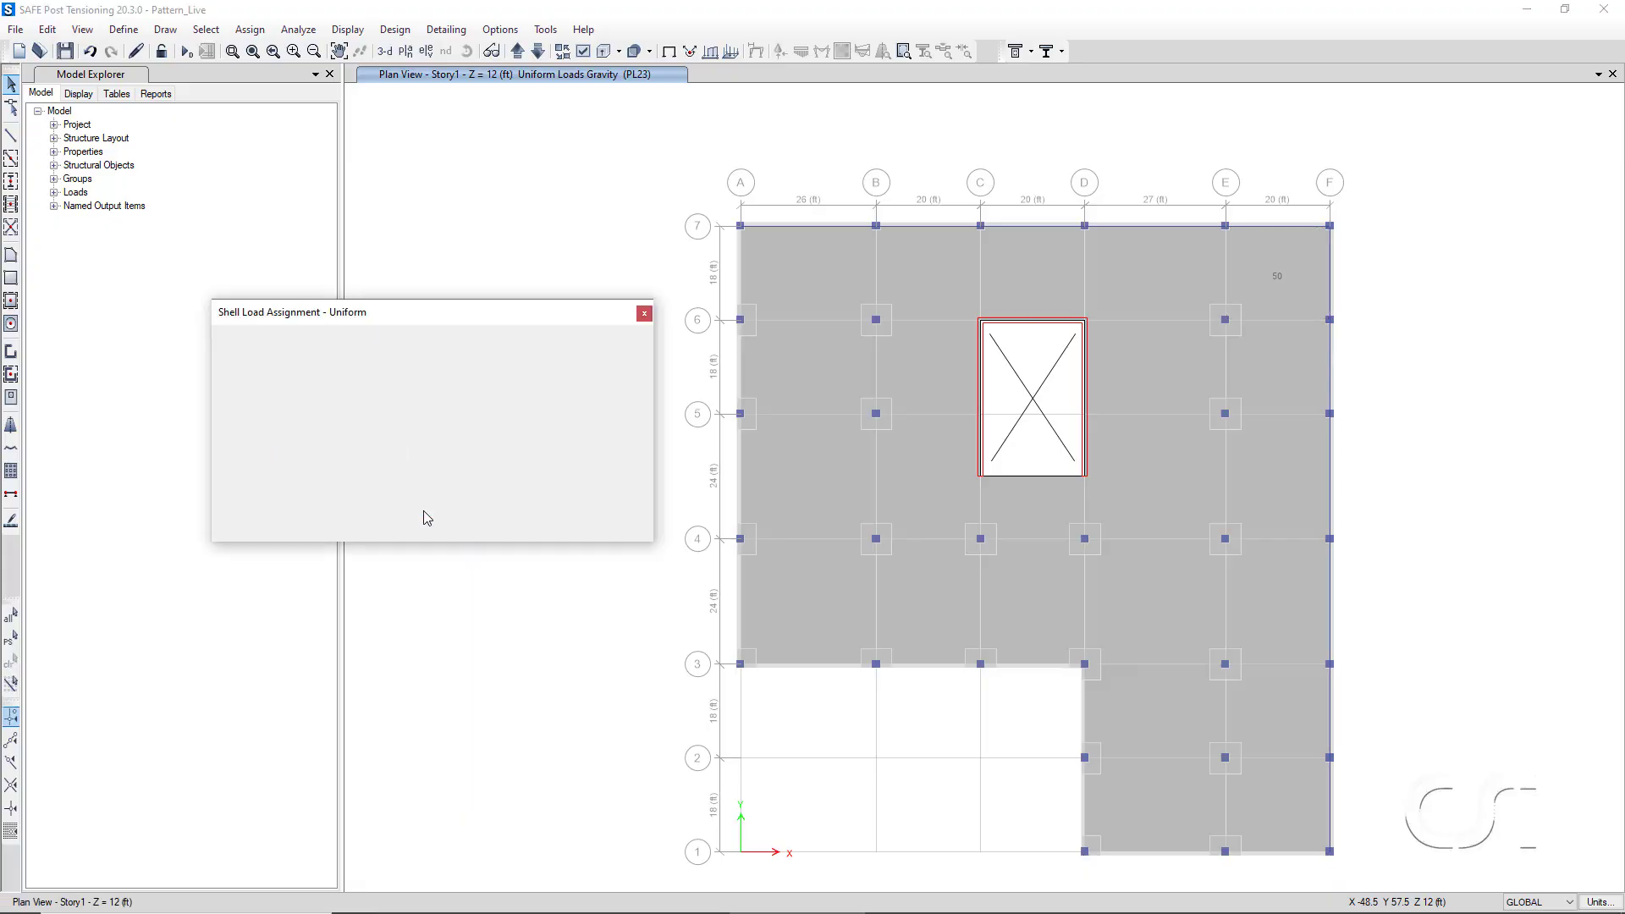
Display the uniform gravity shell load values of load pattern PL1 on the plan.
{"action": "left_click", "coordinate": [348, 30]}
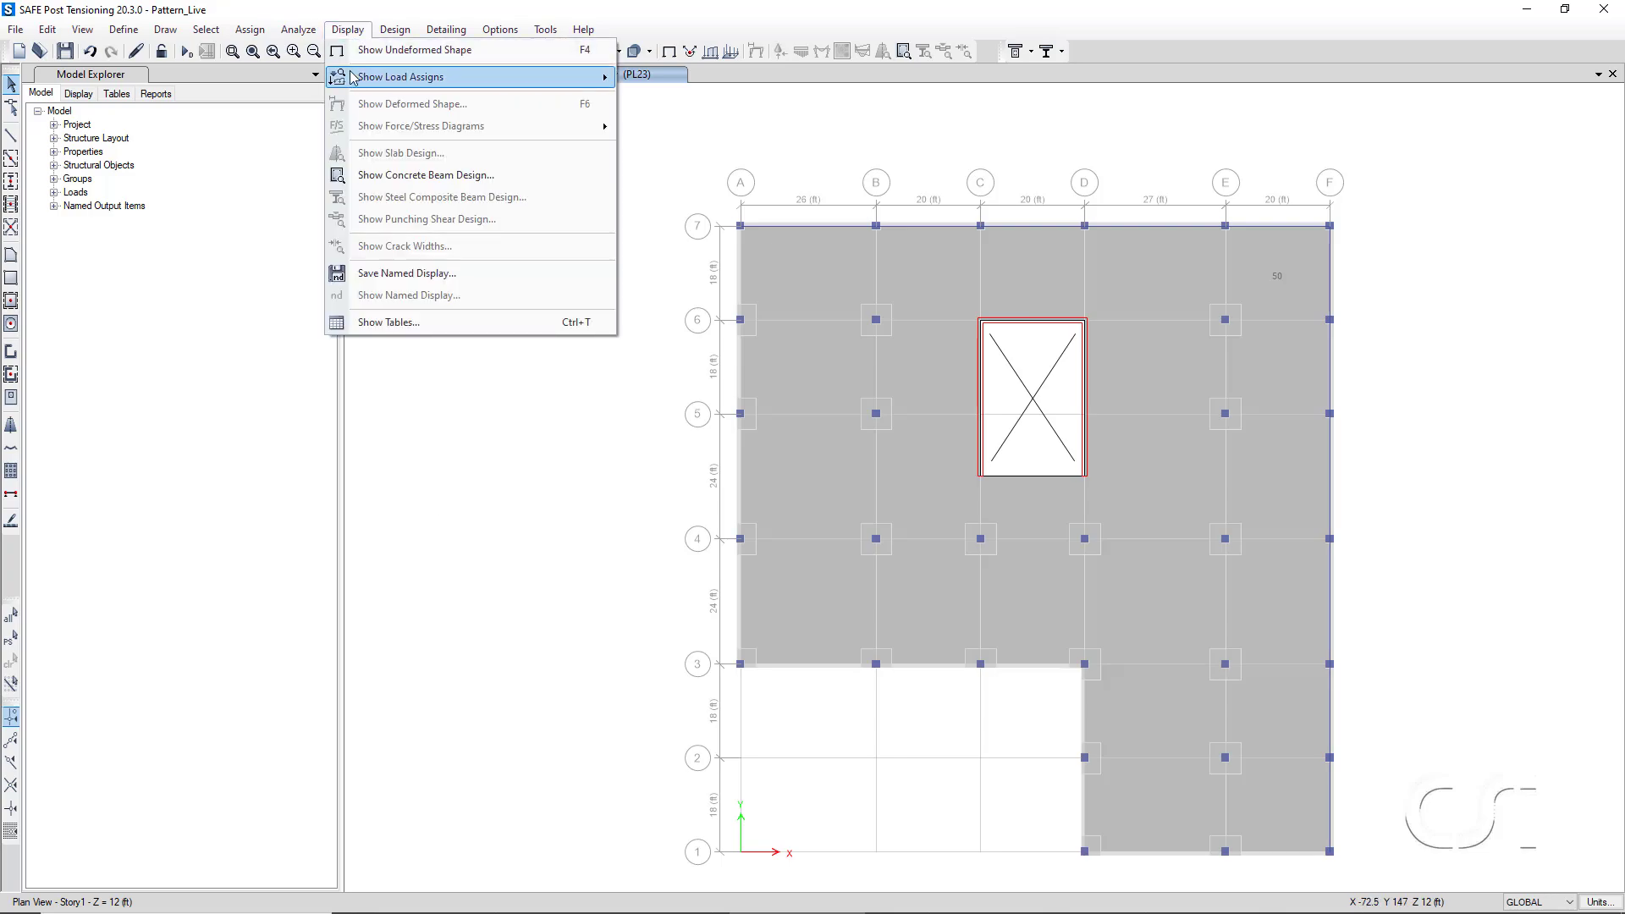
{"action": "mouse_move", "coordinate": [351, 77]}
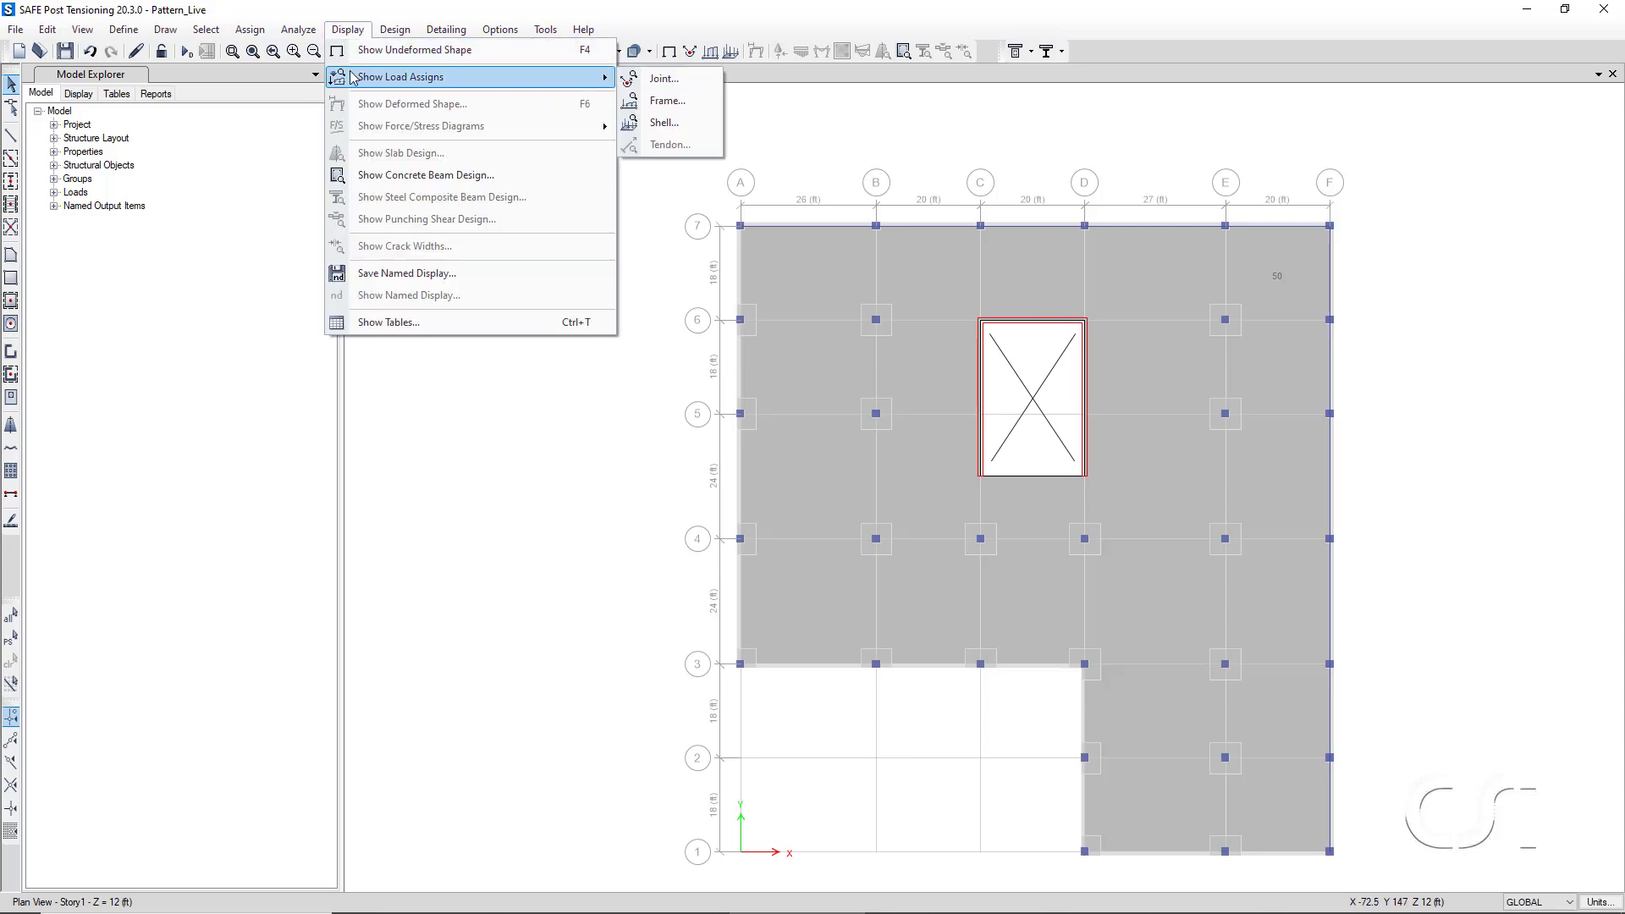
{"action": "left_click", "coordinate": [663, 123]}
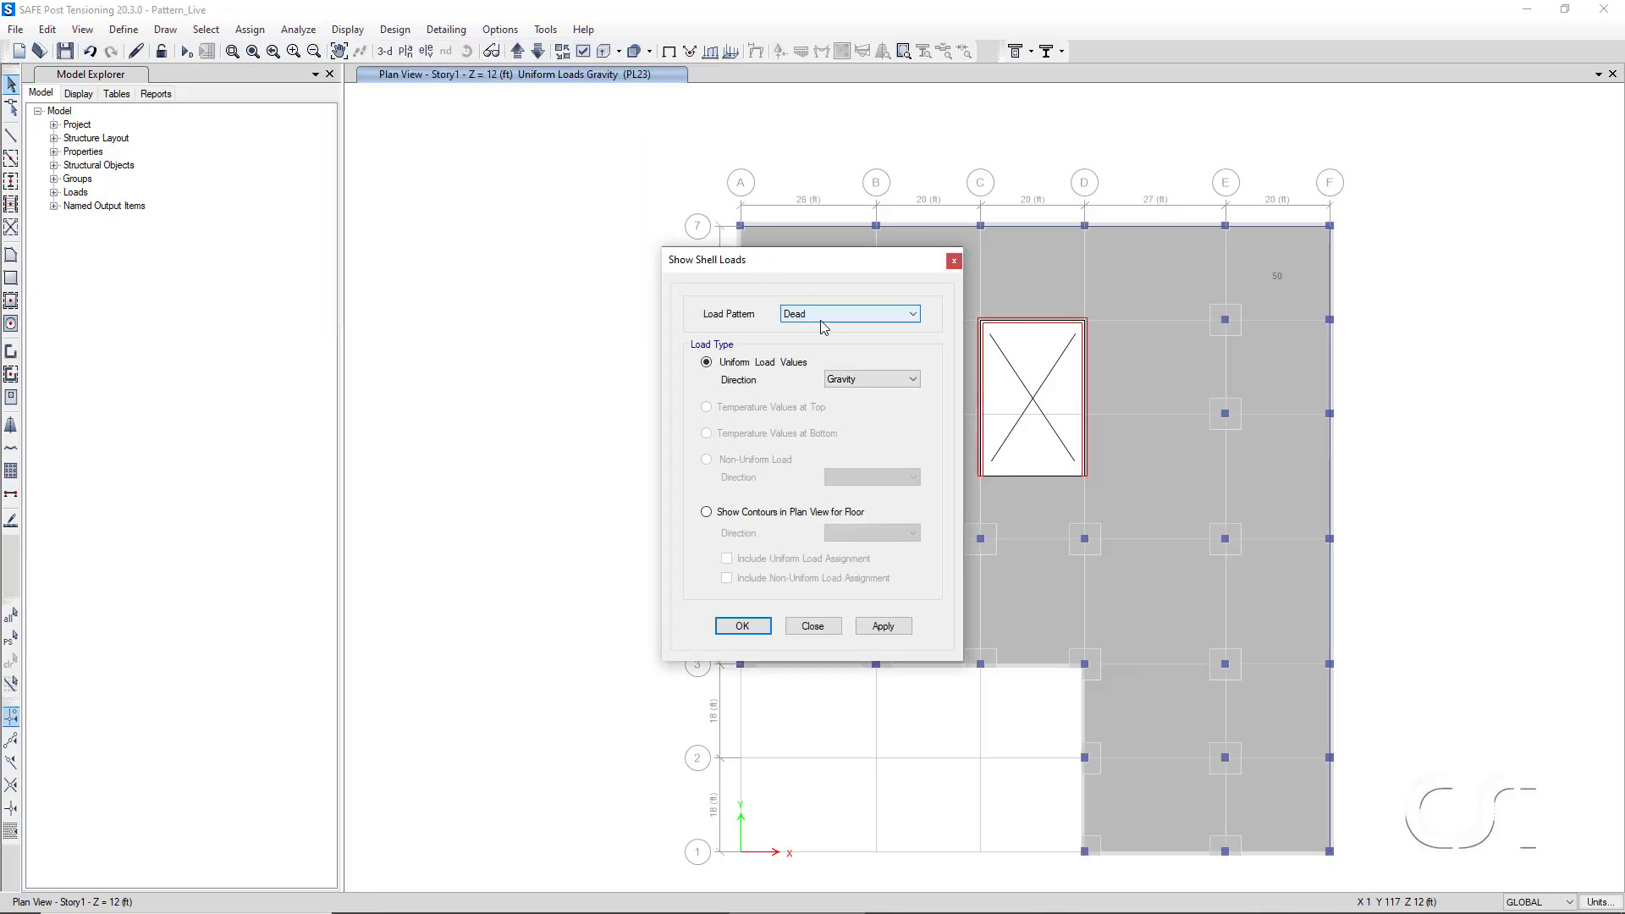
{"action": "left_click", "coordinate": [823, 315]}
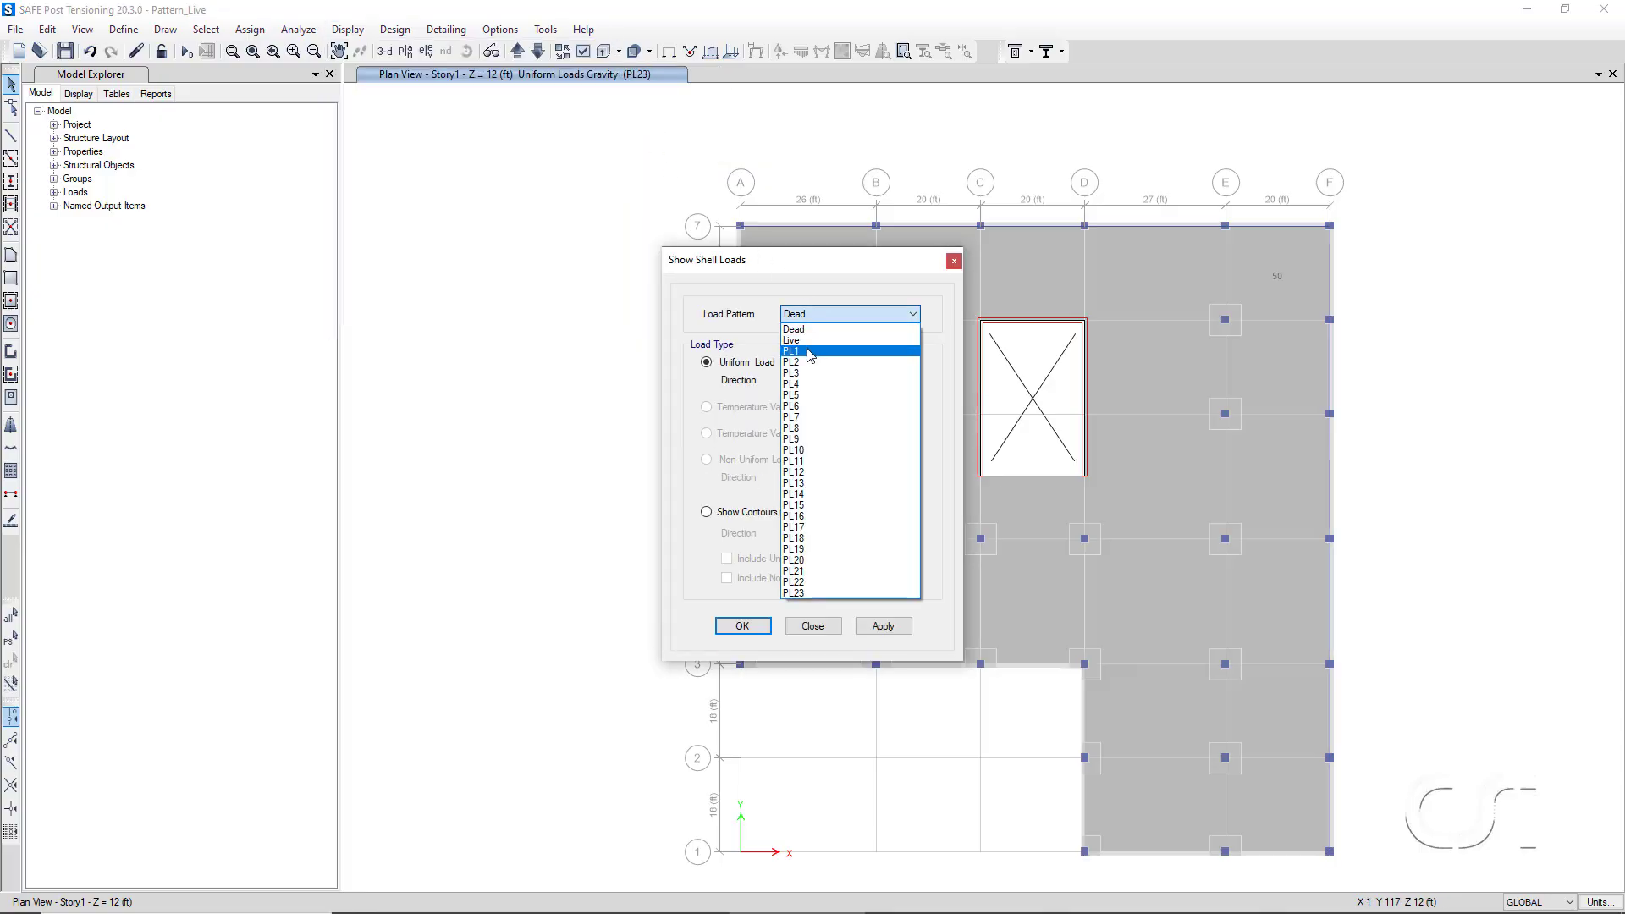
{"action": "left_click", "coordinate": [810, 351]}
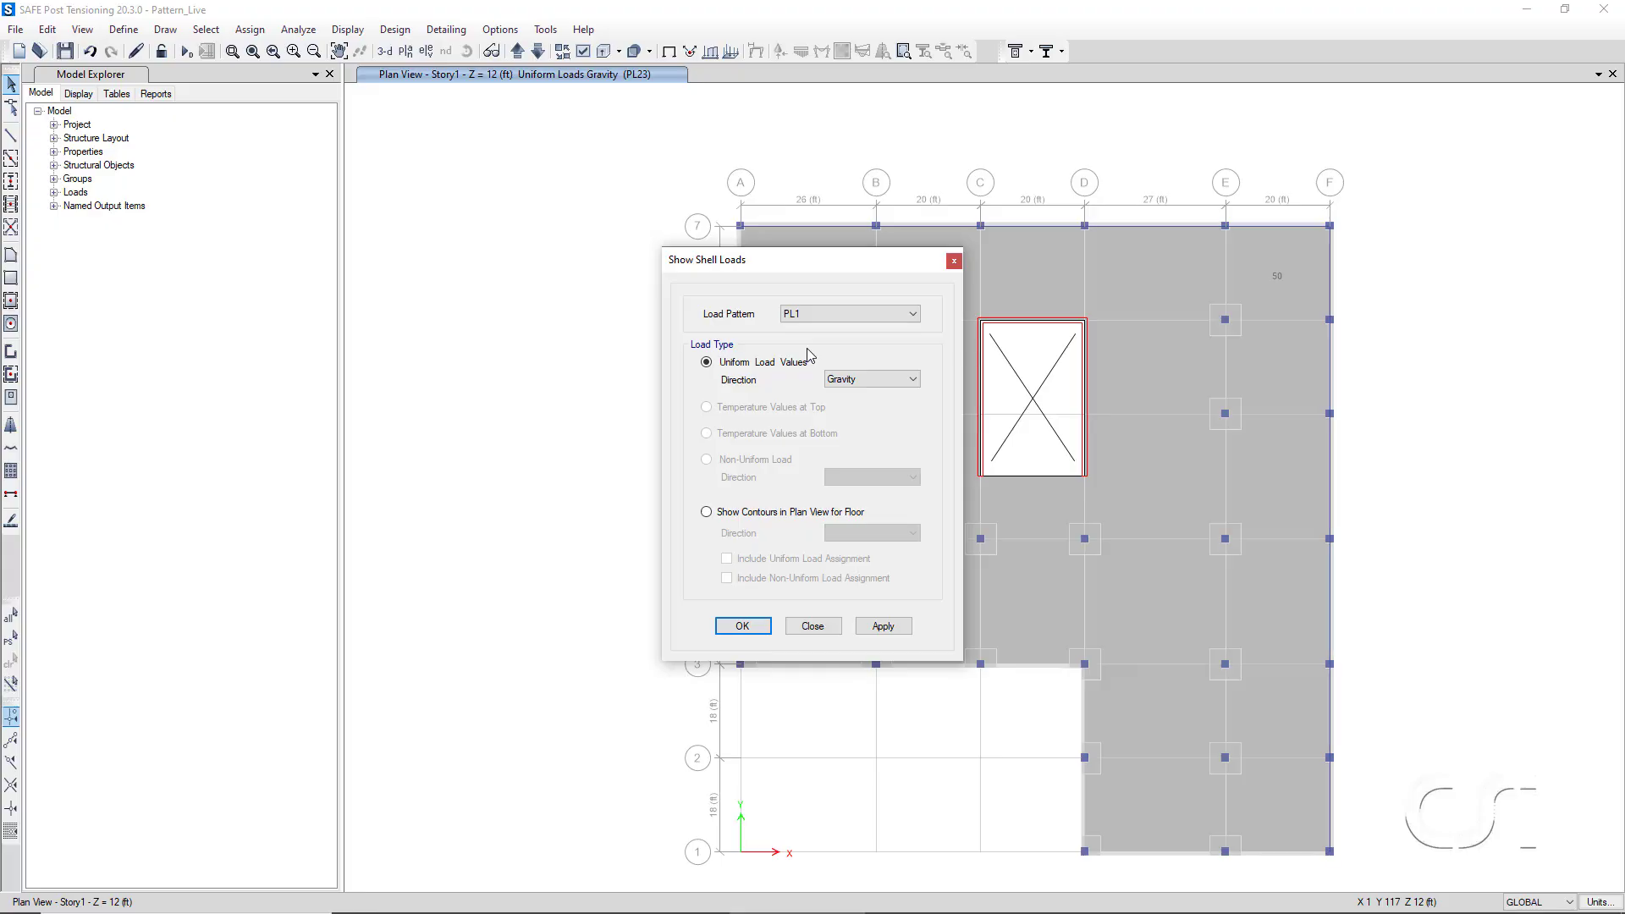
{"action": "left_click", "coordinate": [882, 626]}
{"action": "left_click_drag", "start_coordinate": [834, 270], "coordinate": [415, 223]}
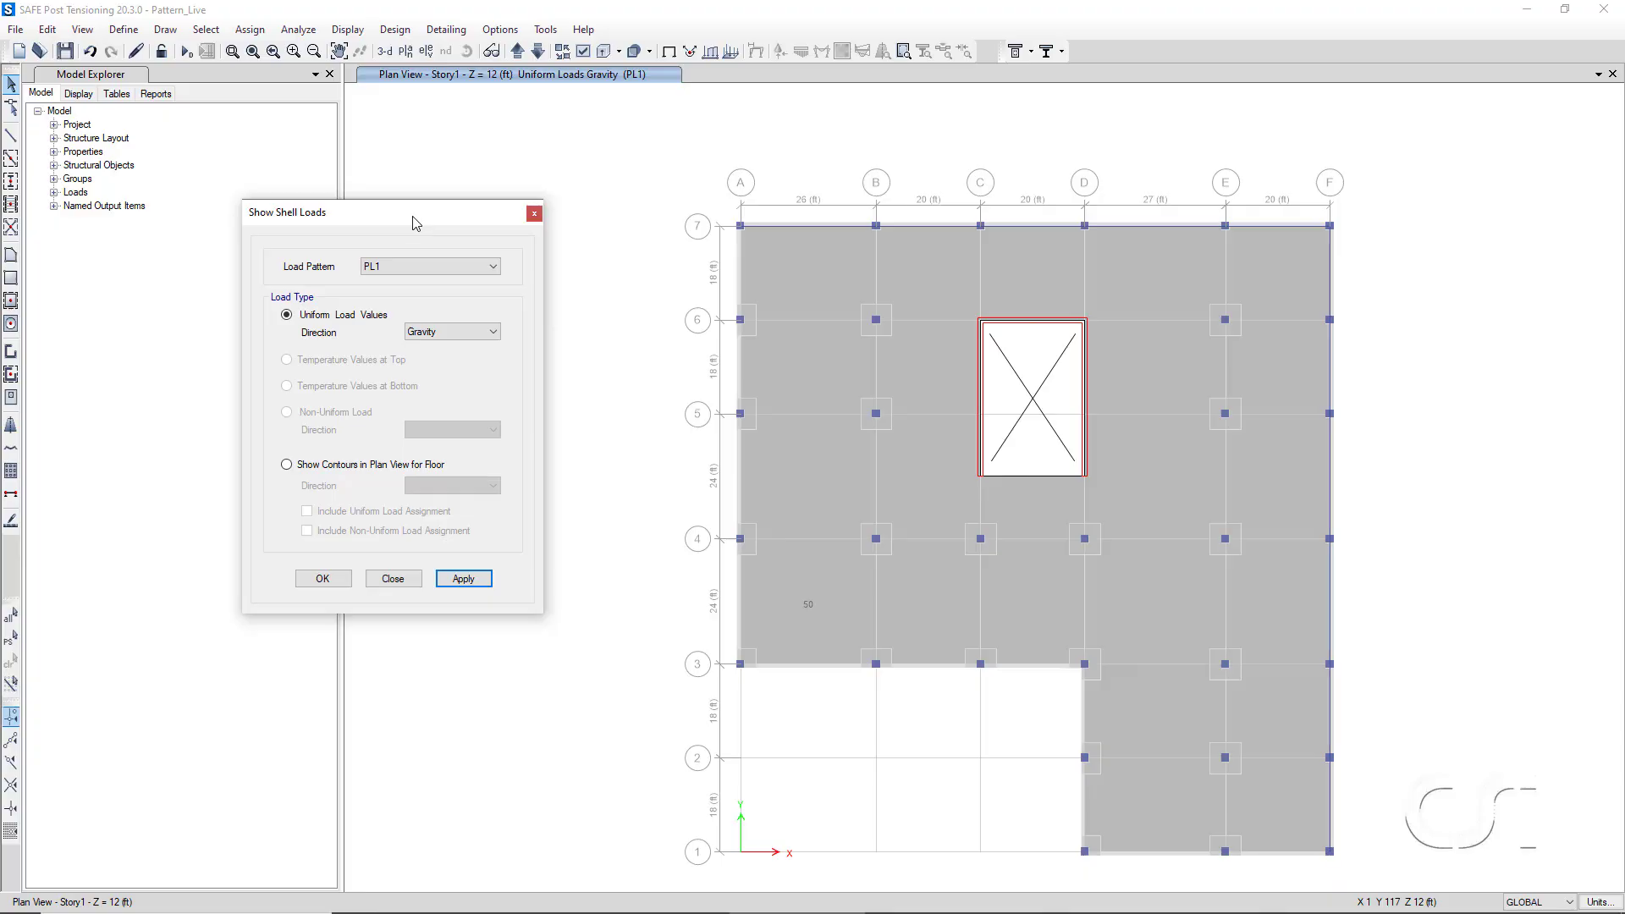
Show the PL1 gravity loads as floor contours in plan, including the uniform load assignment.
{"action": "left_click", "coordinate": [300, 465]}
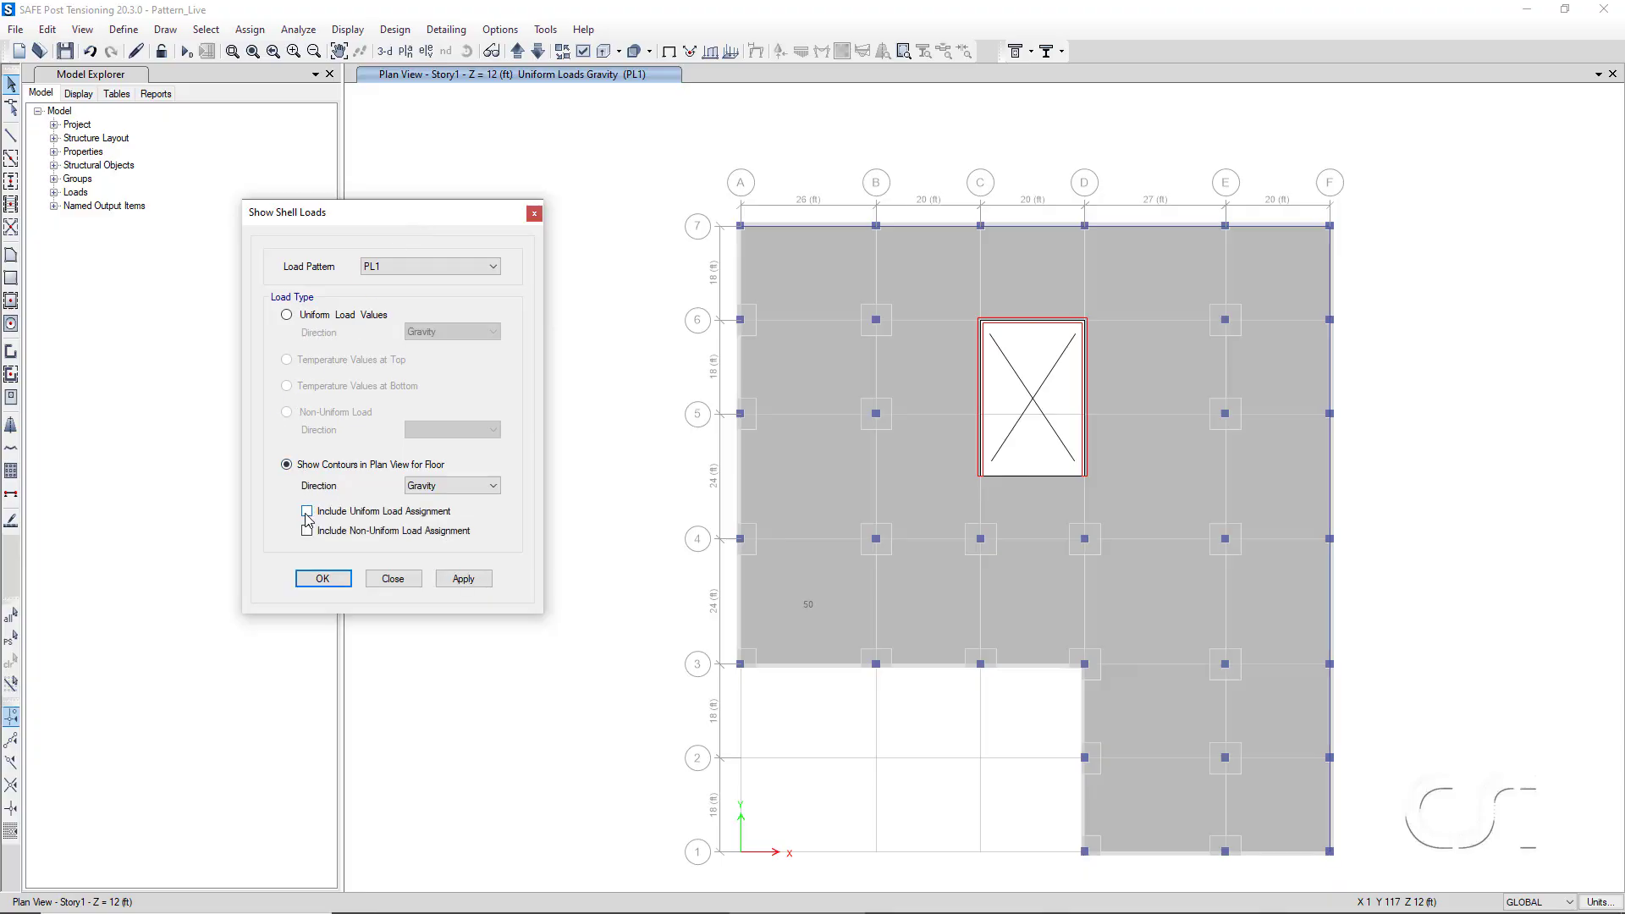
{"action": "left_click", "coordinate": [306, 511]}
{"action": "left_click", "coordinate": [464, 580]}
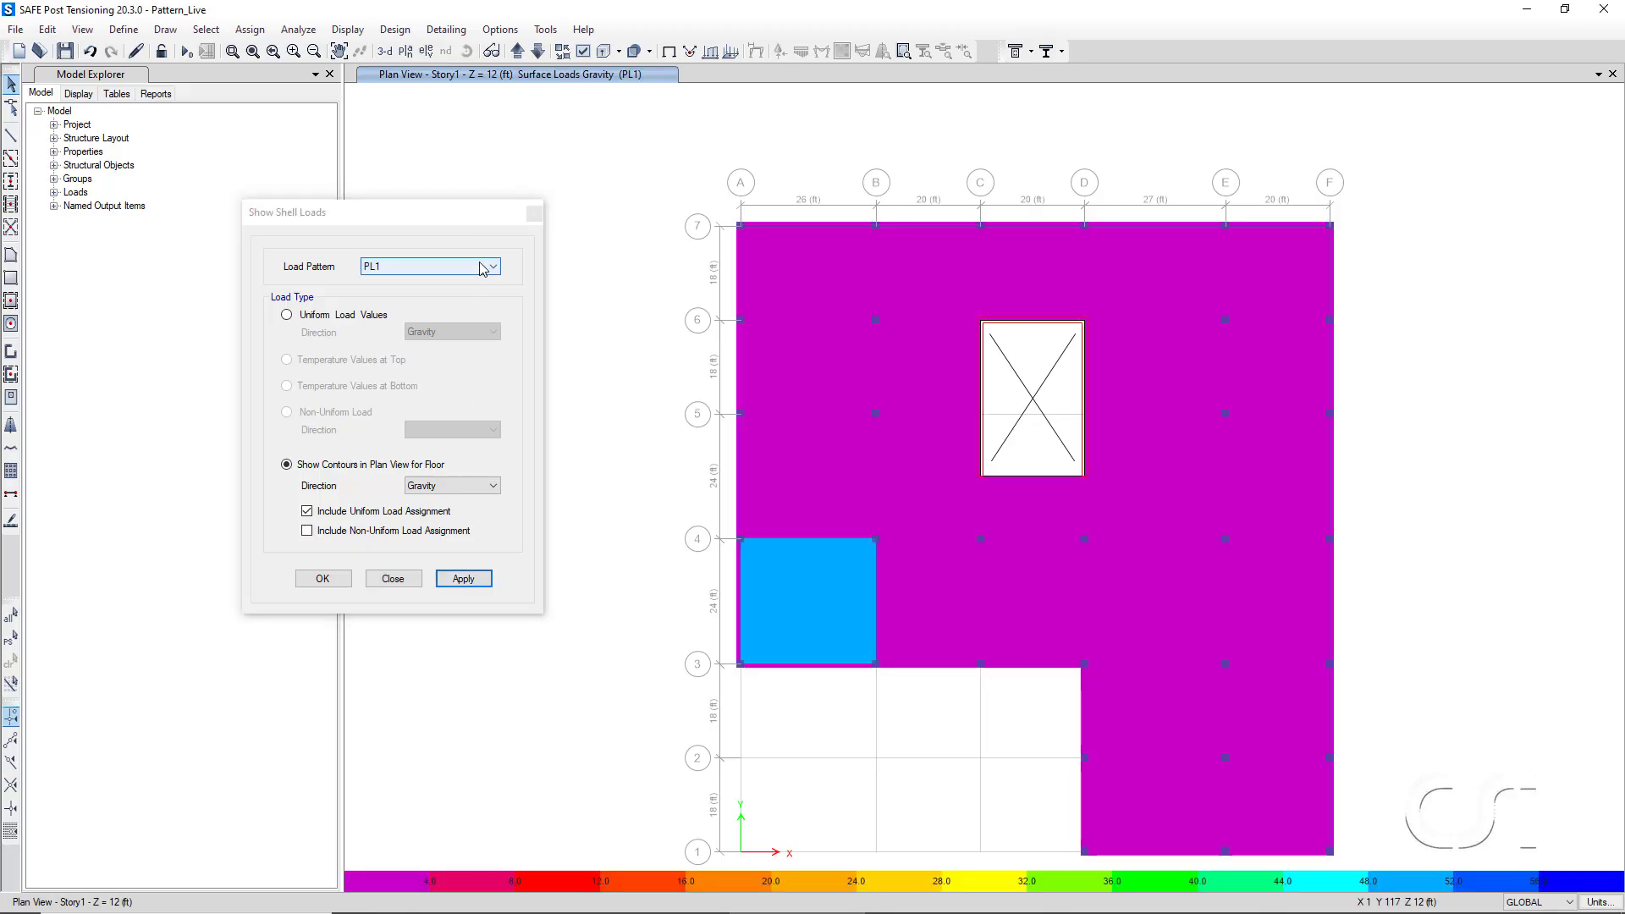
Check the floor load contours of load patterns PL2 and PL23 on the plan.
{"action": "left_click", "coordinate": [482, 269]}
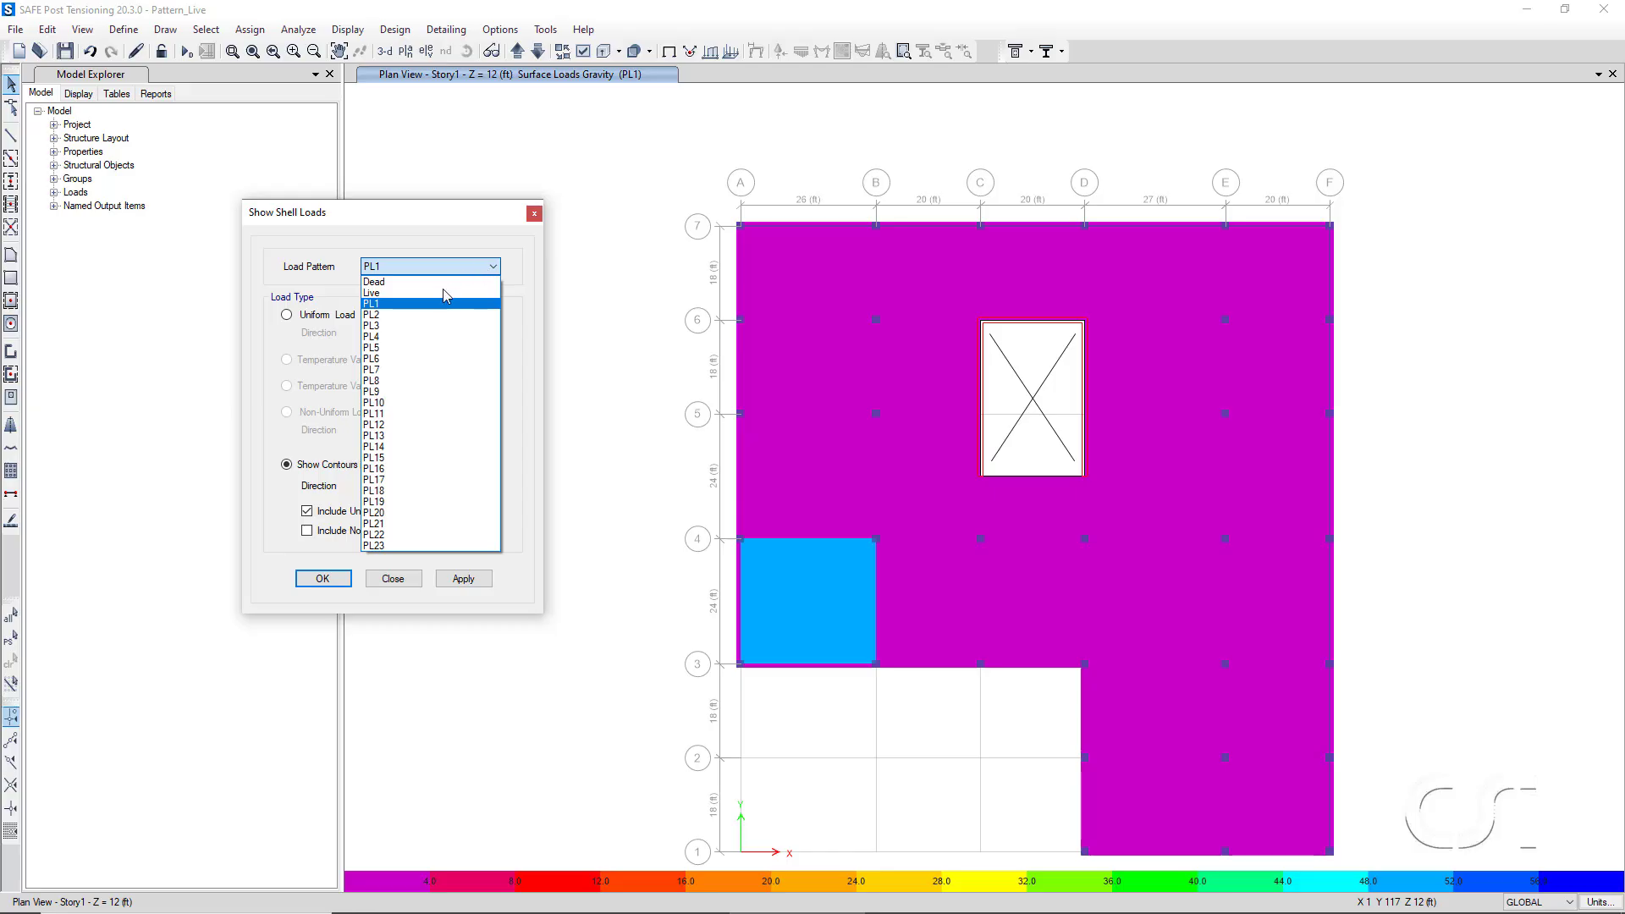
{"action": "left_click", "coordinate": [414, 315]}
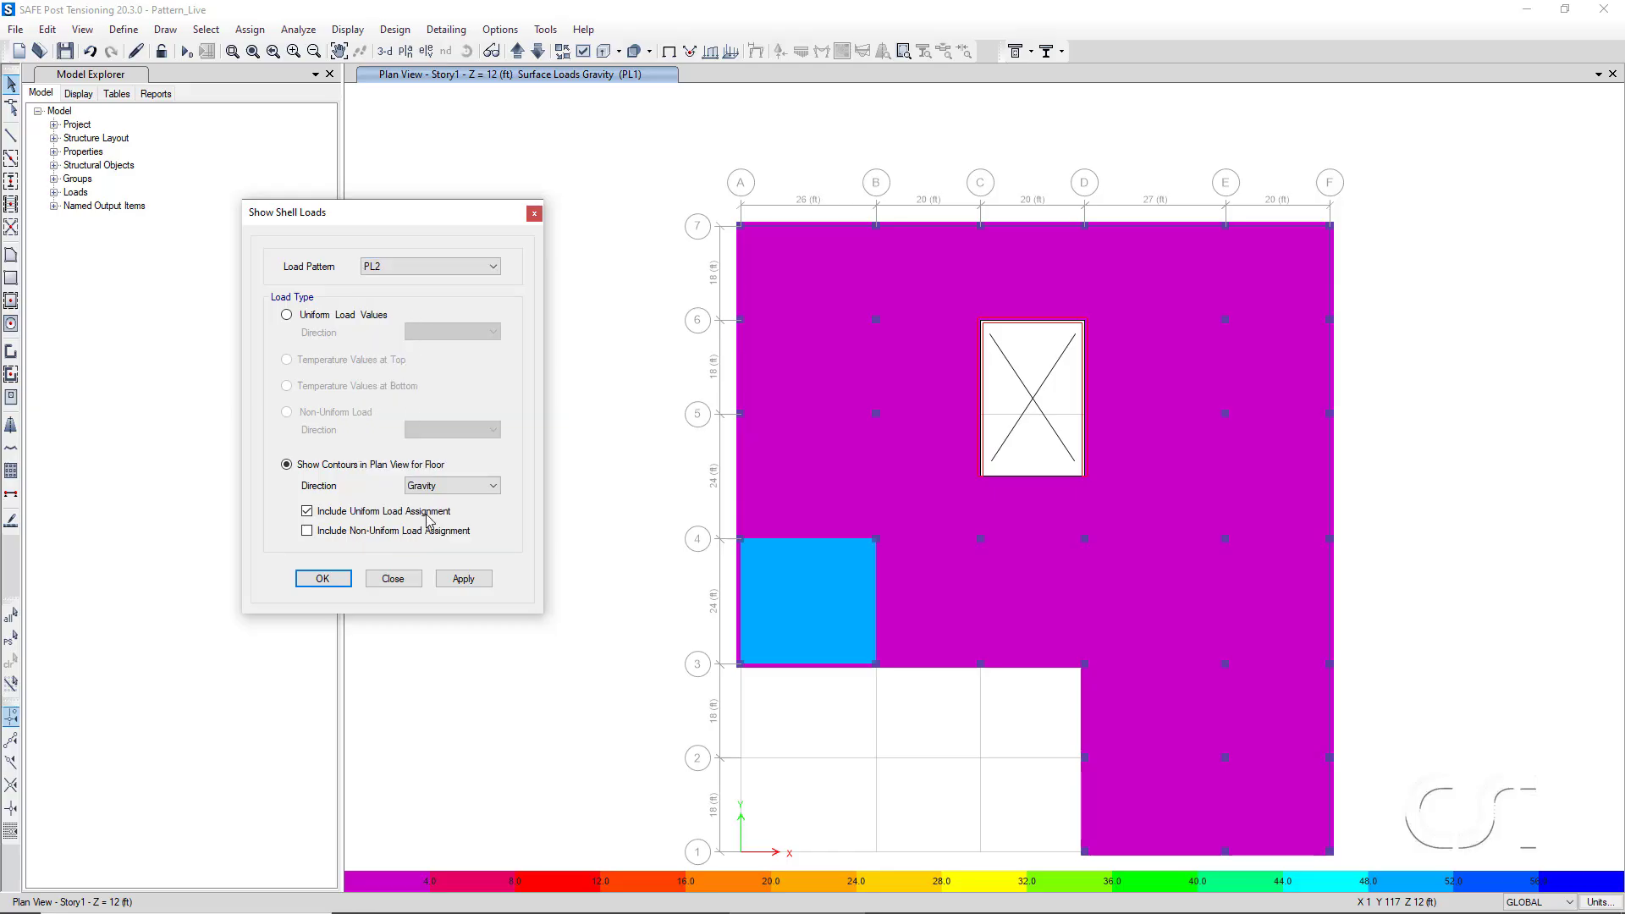
{"action": "left_click", "coordinate": [449, 582]}
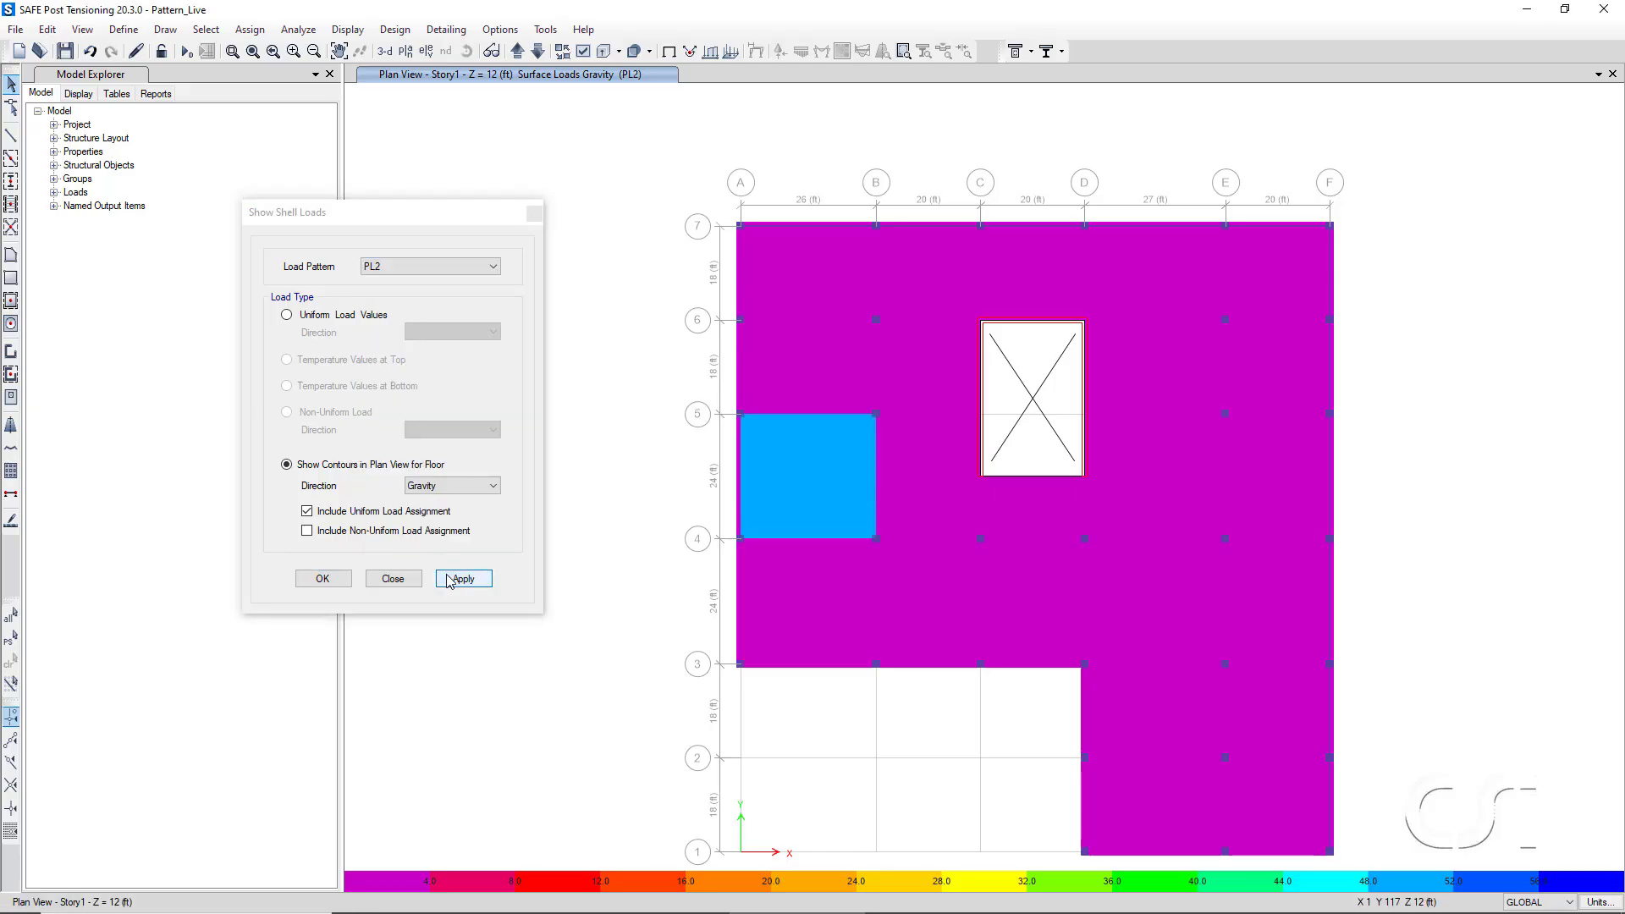
{"action": "left_click", "coordinate": [390, 267]}
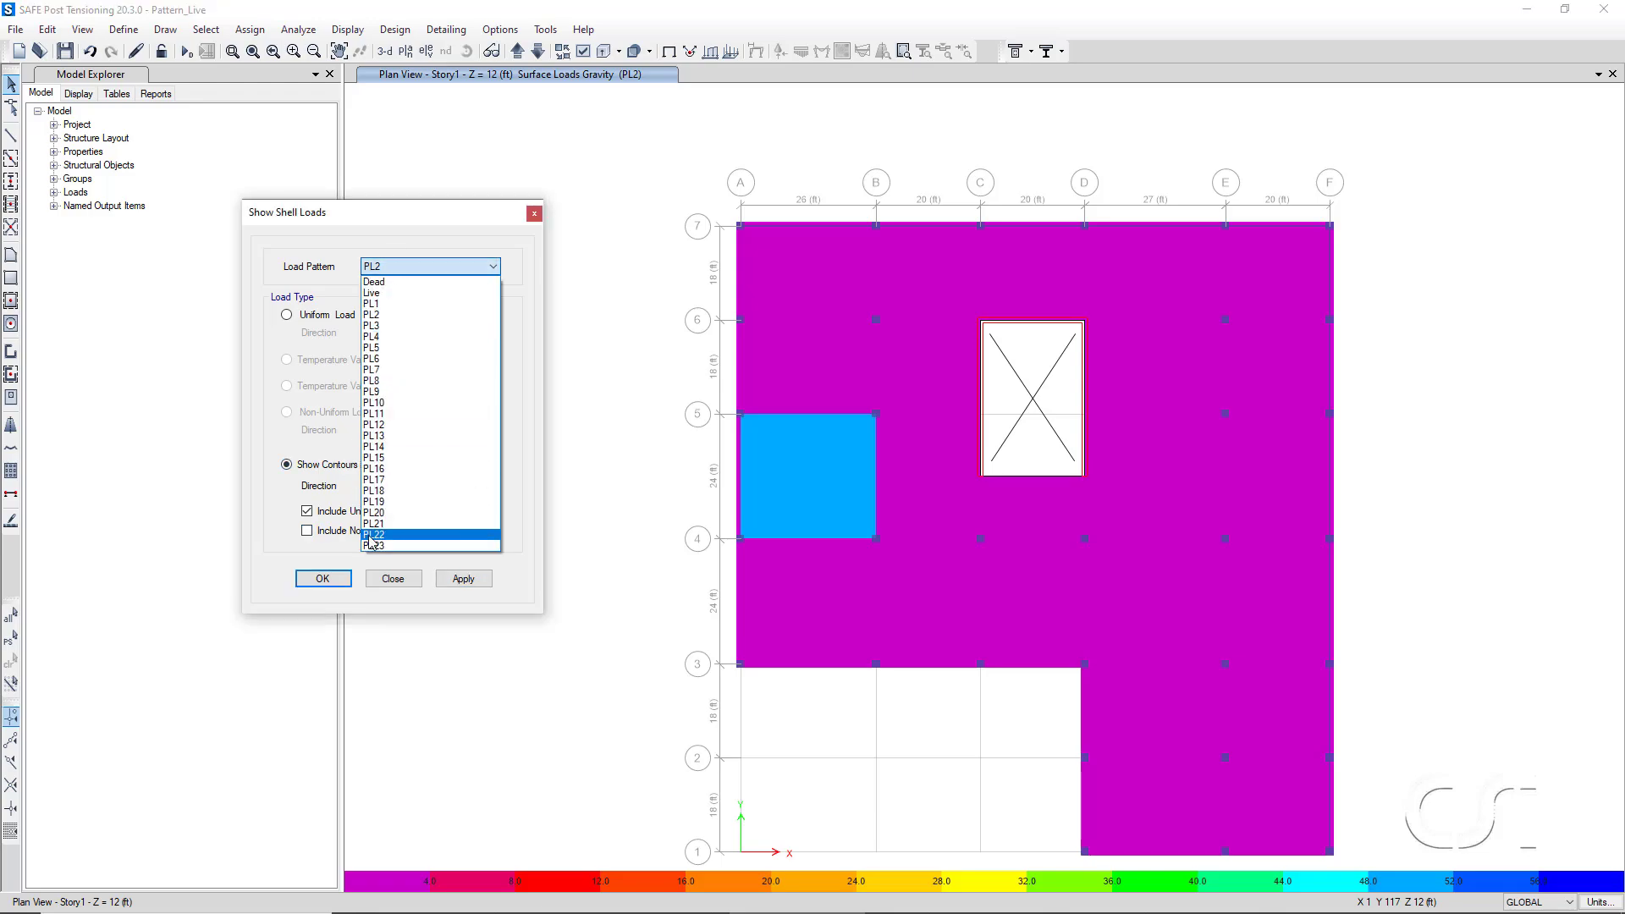
{"action": "left_click", "coordinate": [463, 578]}
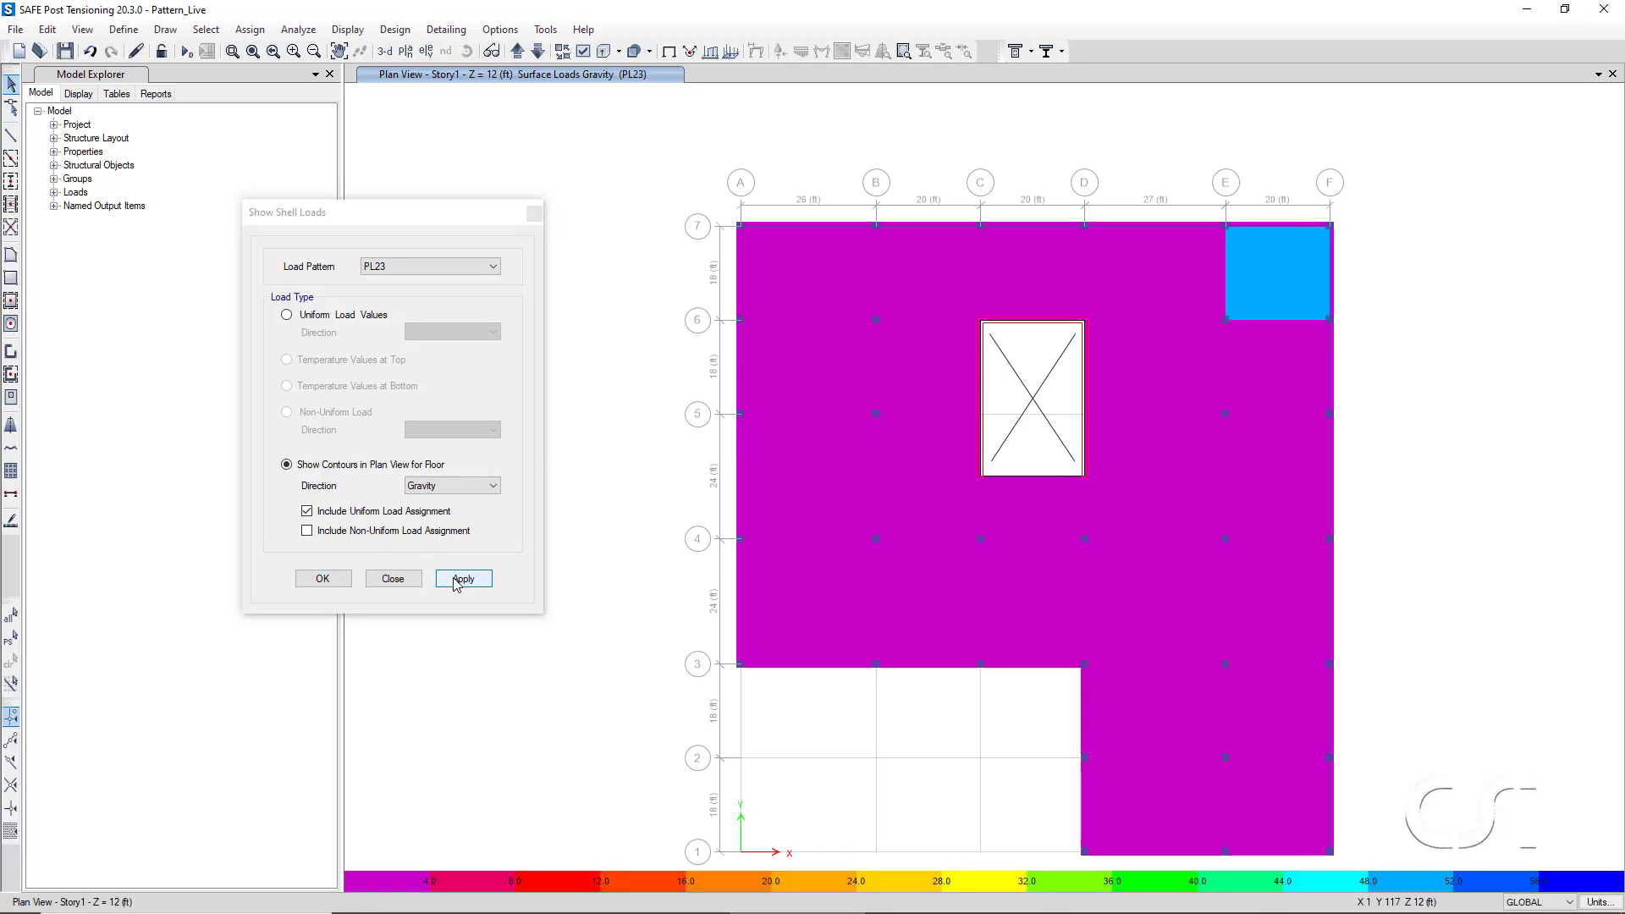
{"action": "left_click", "coordinate": [393, 579]}
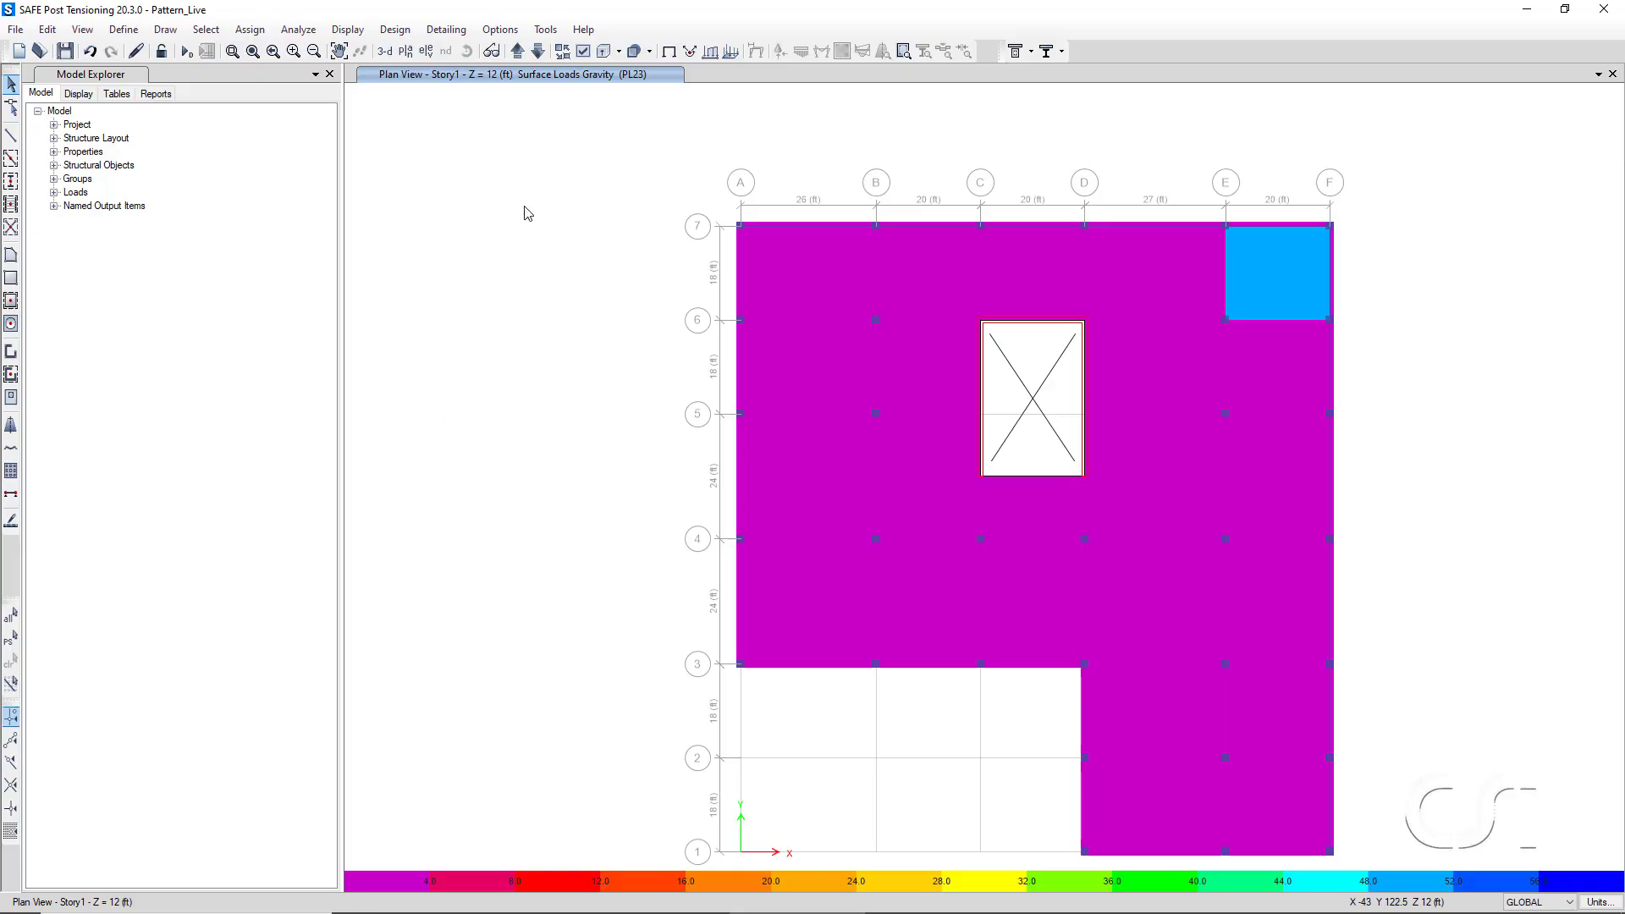
Return the plan to the undeformed shape and run the analysis.
{"action": "left_click", "coordinate": [670, 54]}
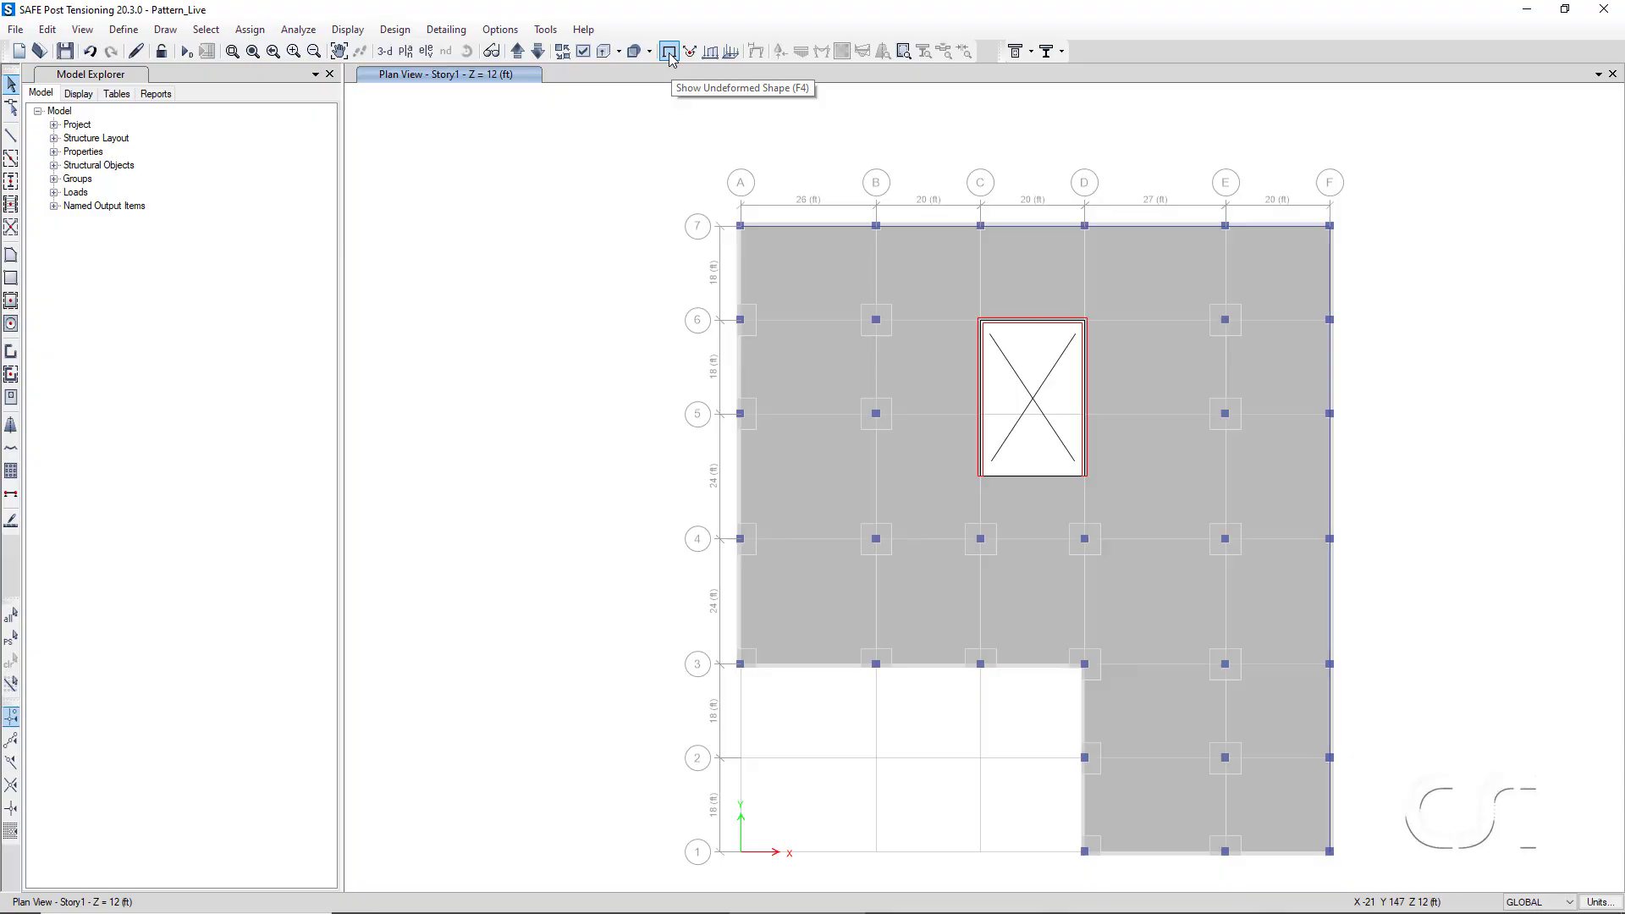
{"action": "left_click", "coordinate": [184, 53]}
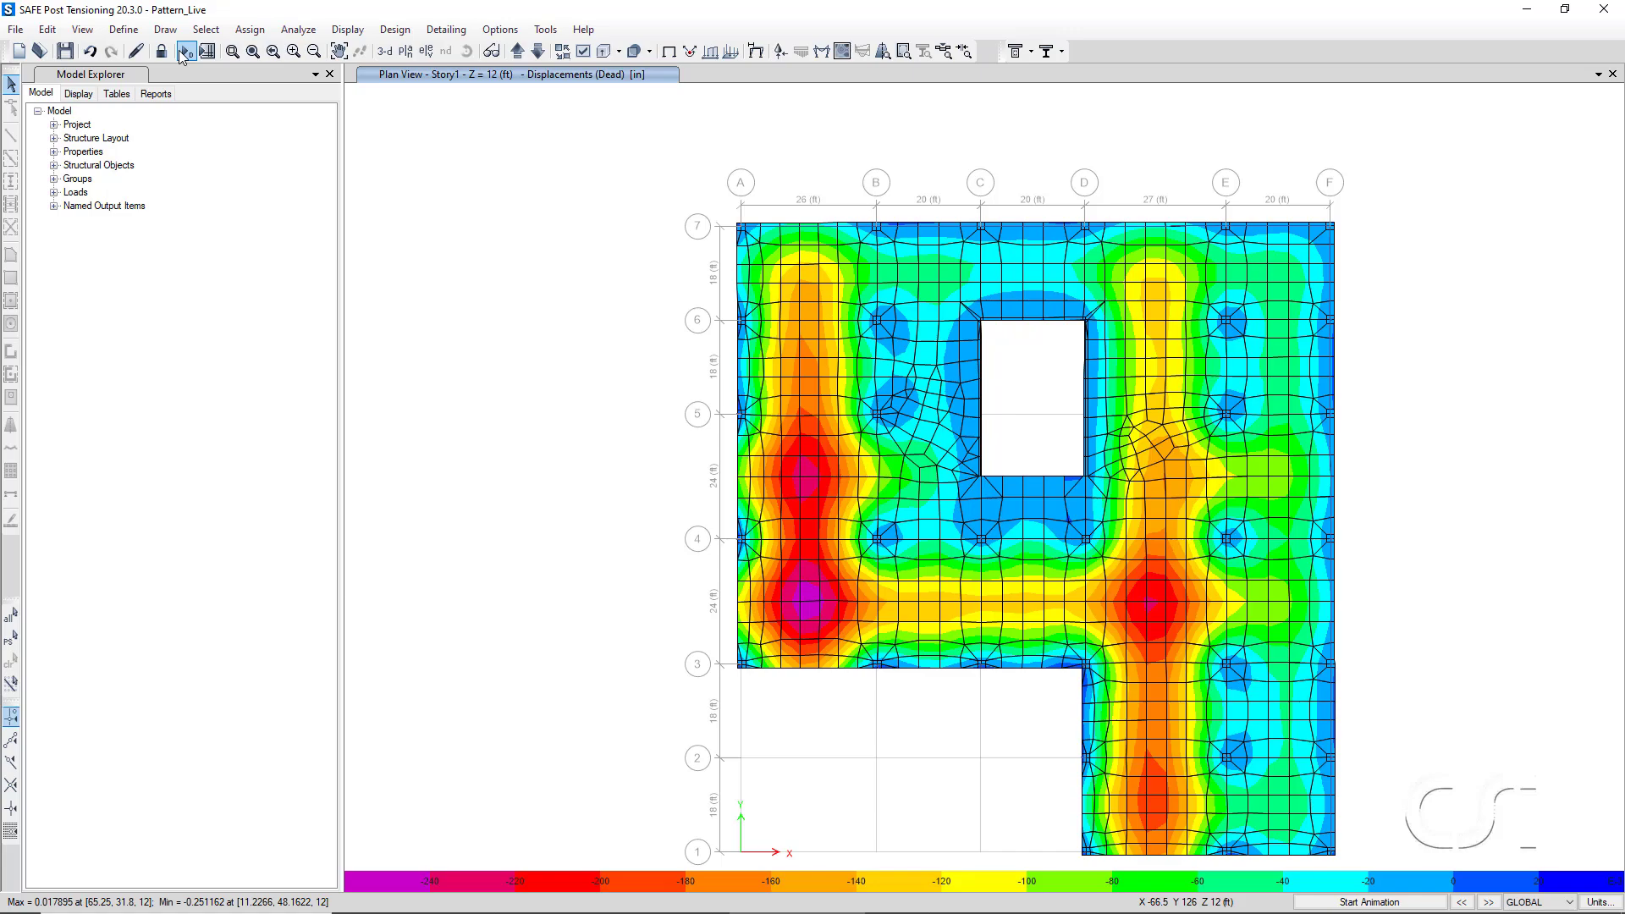
Show the deformed shape of load case PL1 with displacement contours on the plan.
{"action": "left_click", "coordinate": [348, 30]}
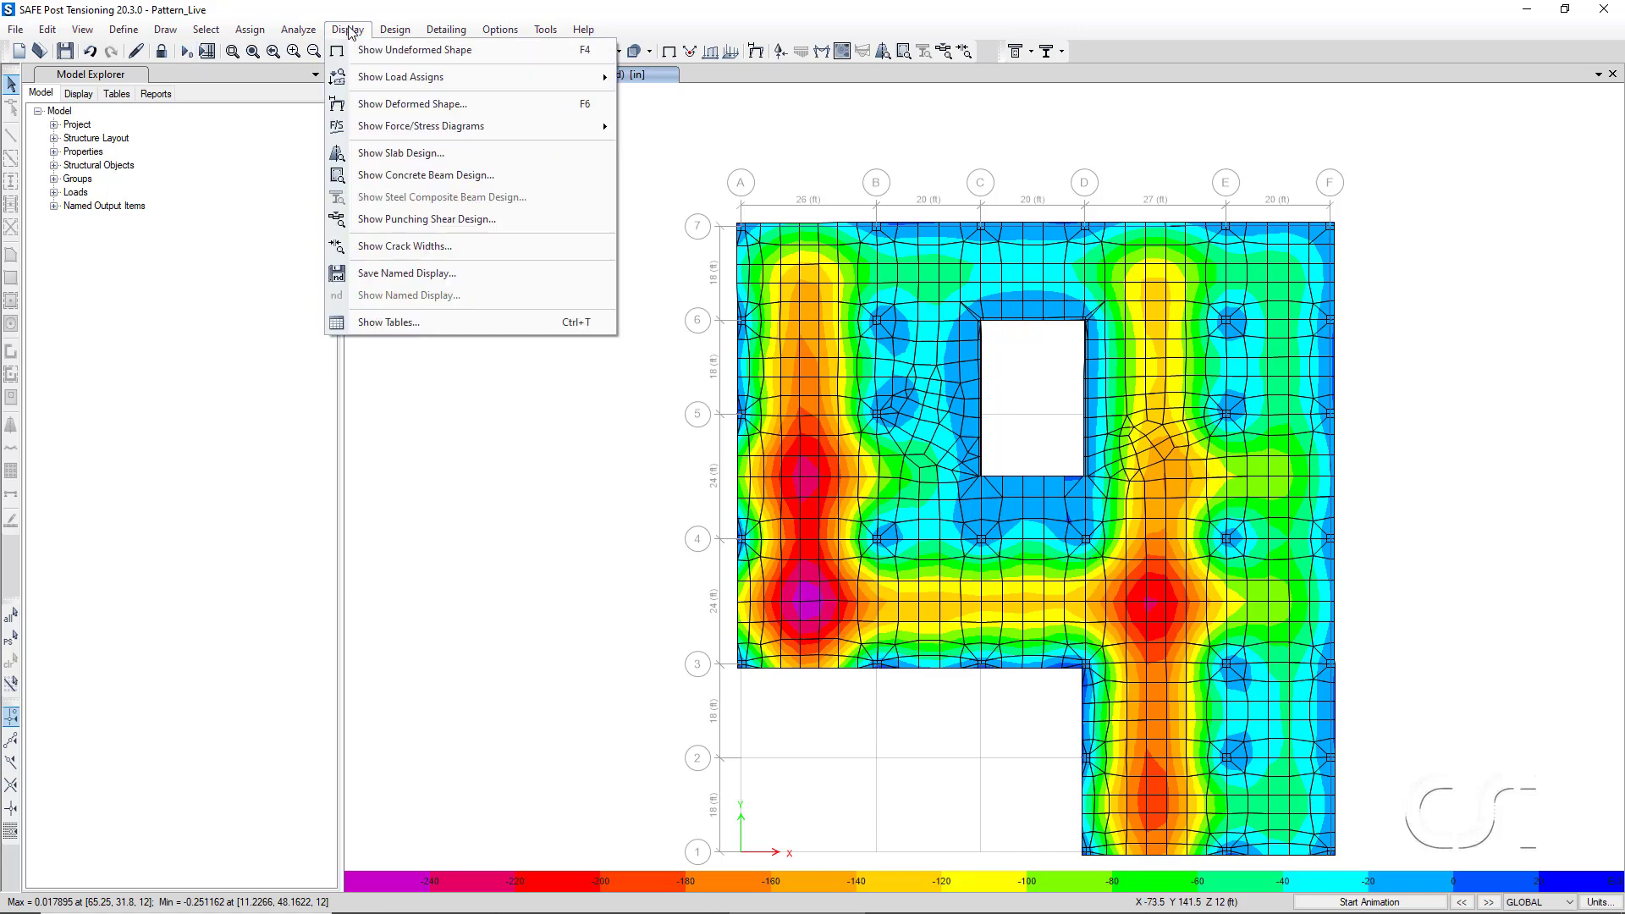
{"action": "left_click", "coordinate": [355, 103]}
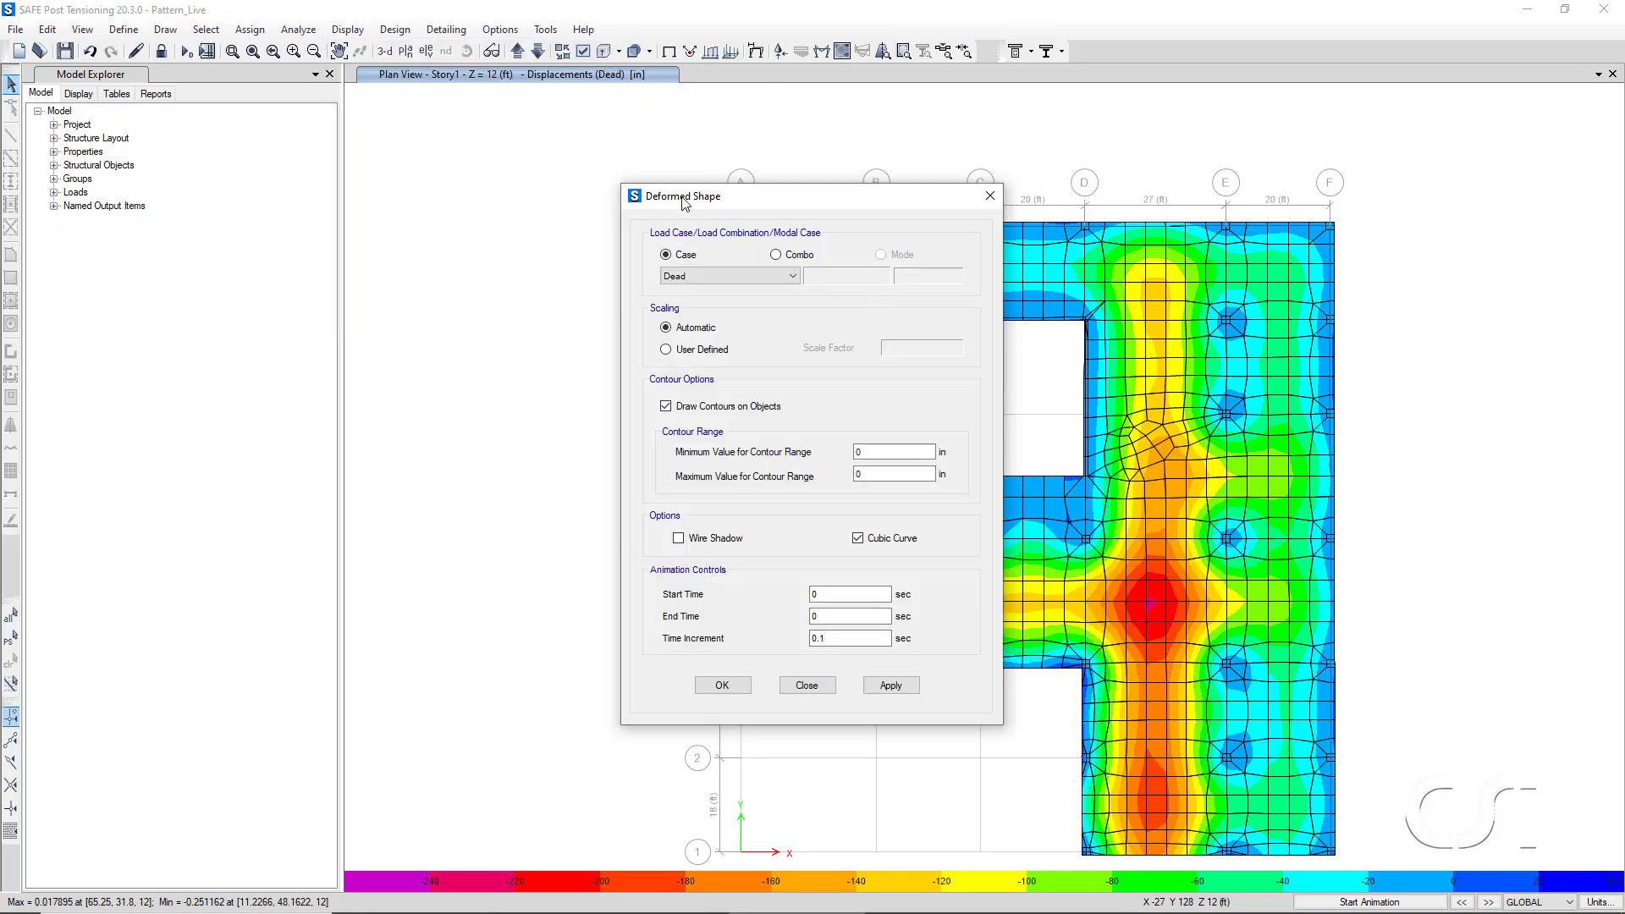
{"action": "left_click_drag", "start_coordinate": [752, 209], "coordinate": [348, 185]}
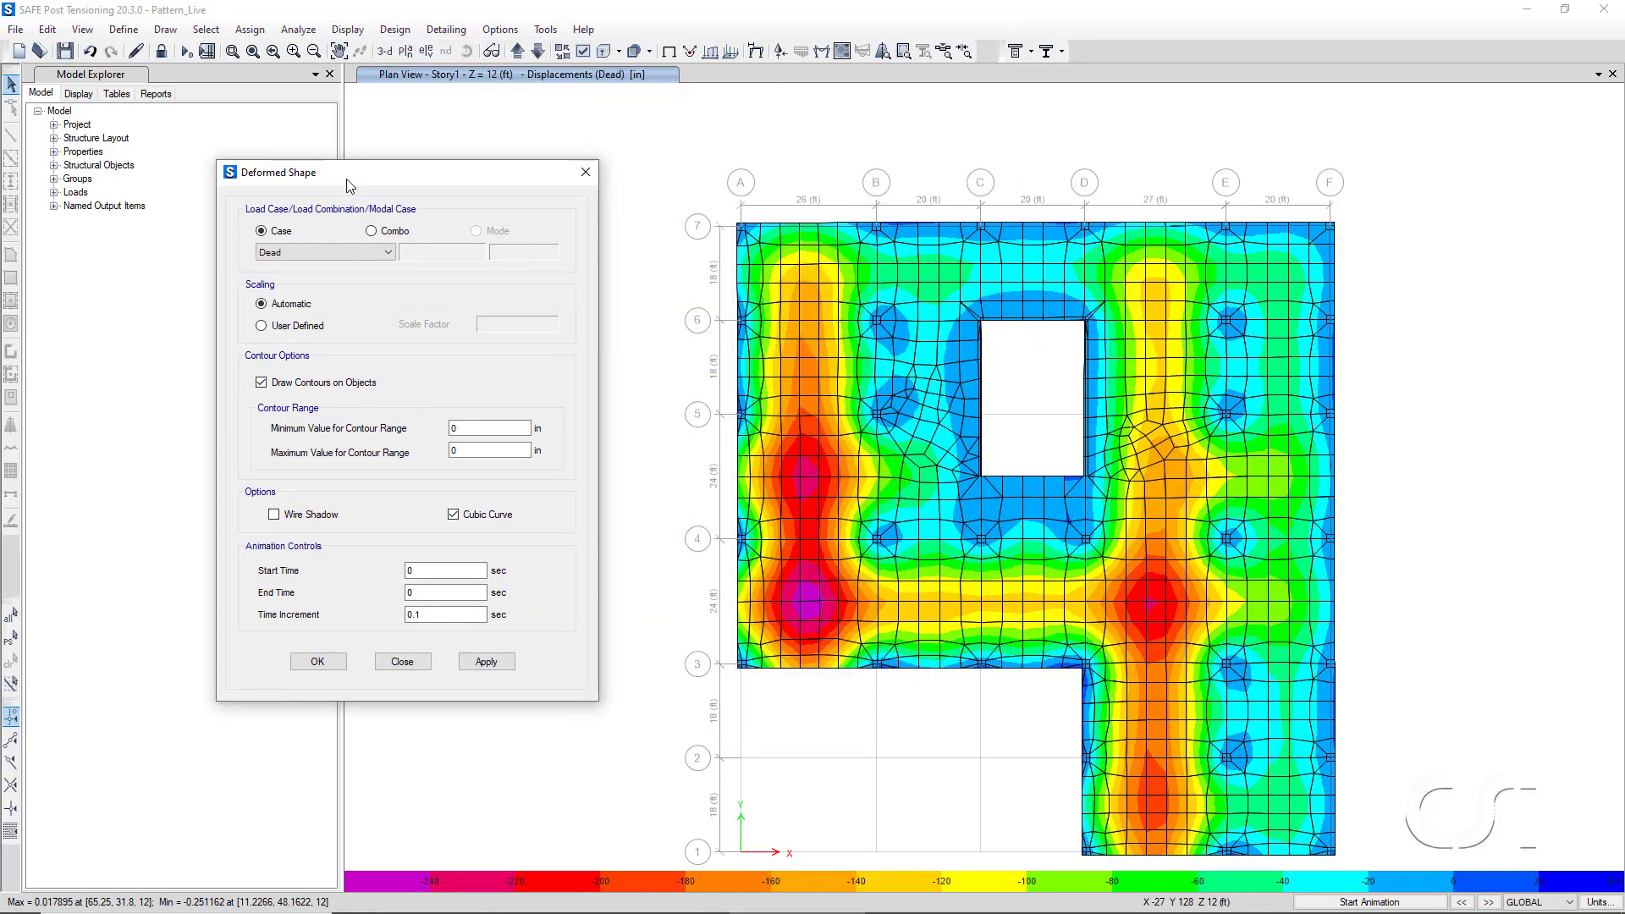
{"action": "left_click", "coordinate": [318, 248]}
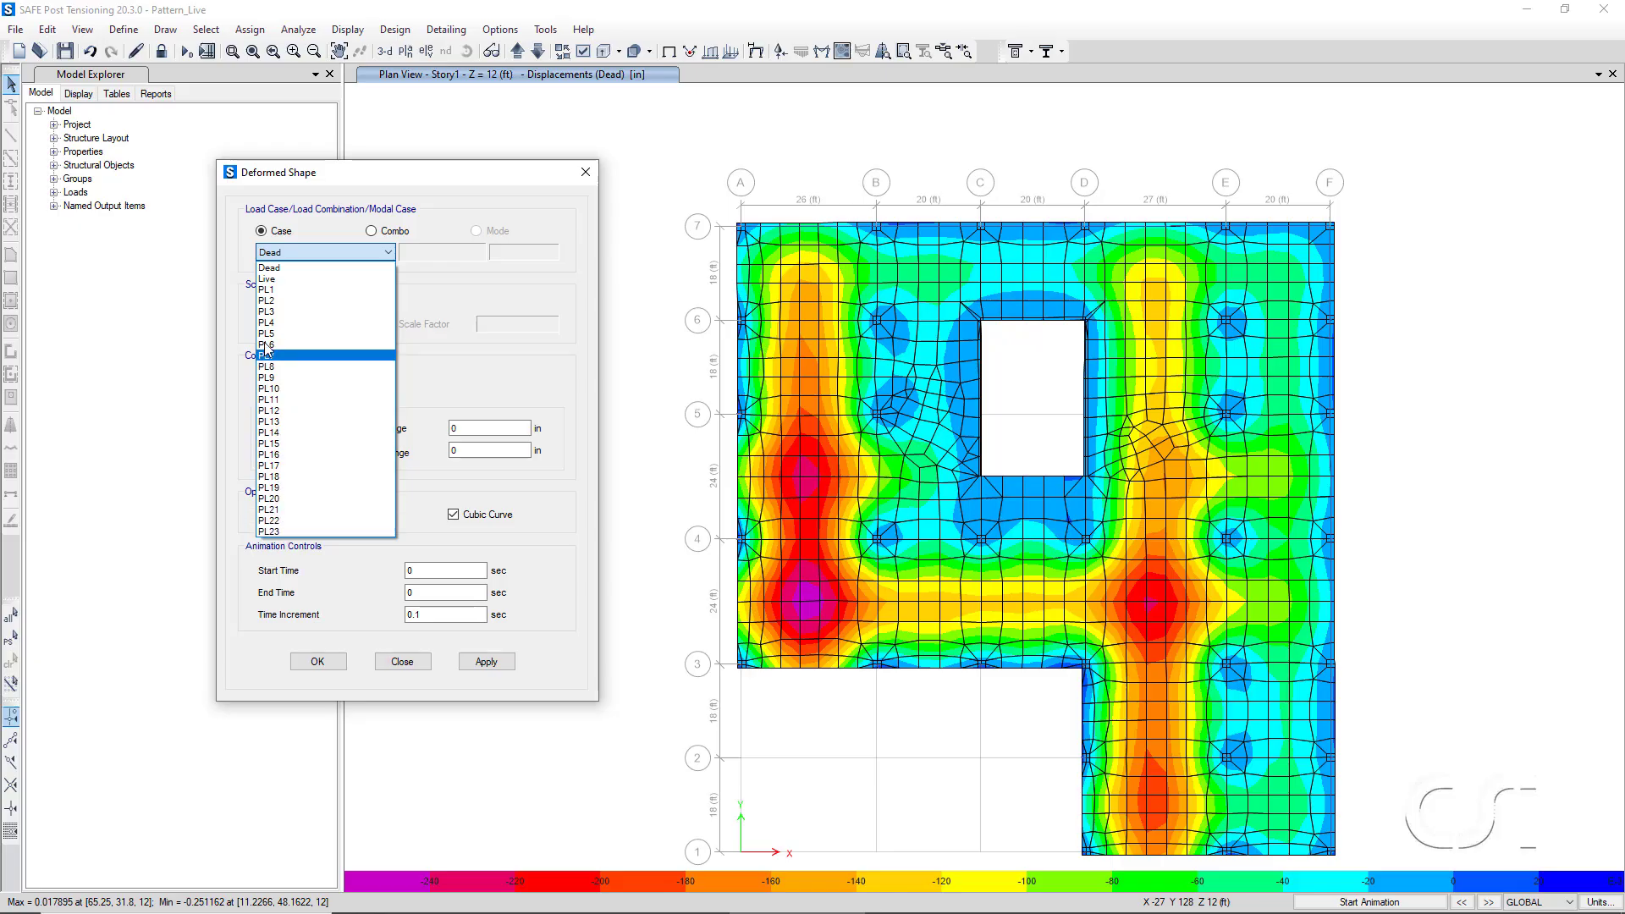
{"action": "left_click", "coordinate": [265, 290]}
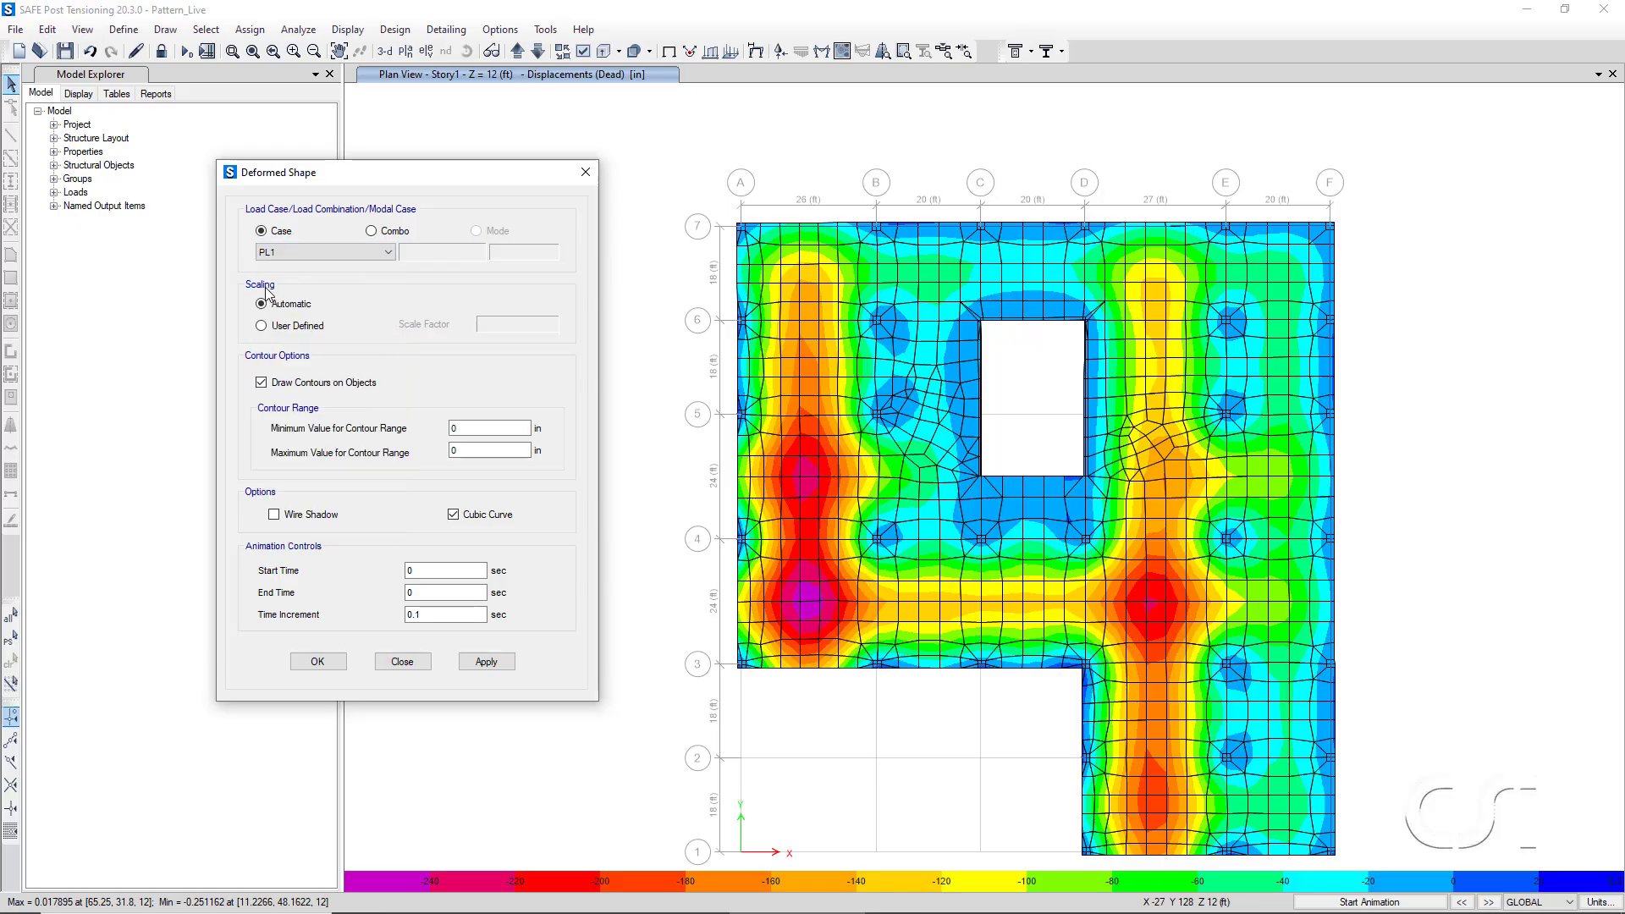
{"action": "left_click", "coordinate": [487, 662]}
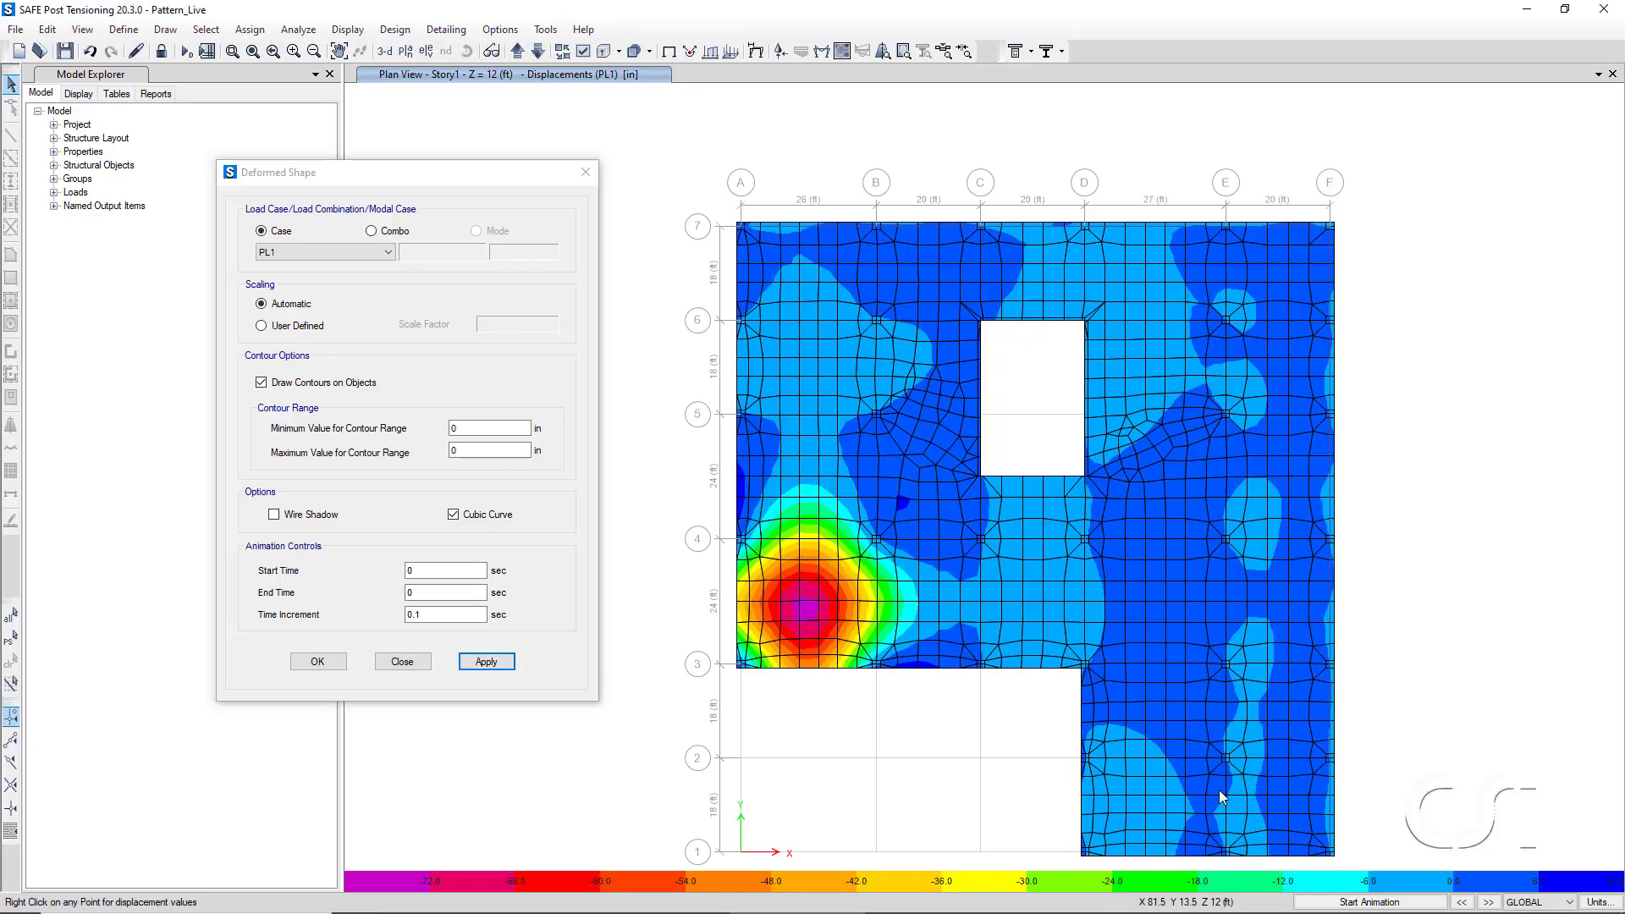
Step through the displacement contours of load cases PL2 to PL23 on the plan and close the deformed shape settings.
{"action": "left_click", "coordinate": [1489, 903]}
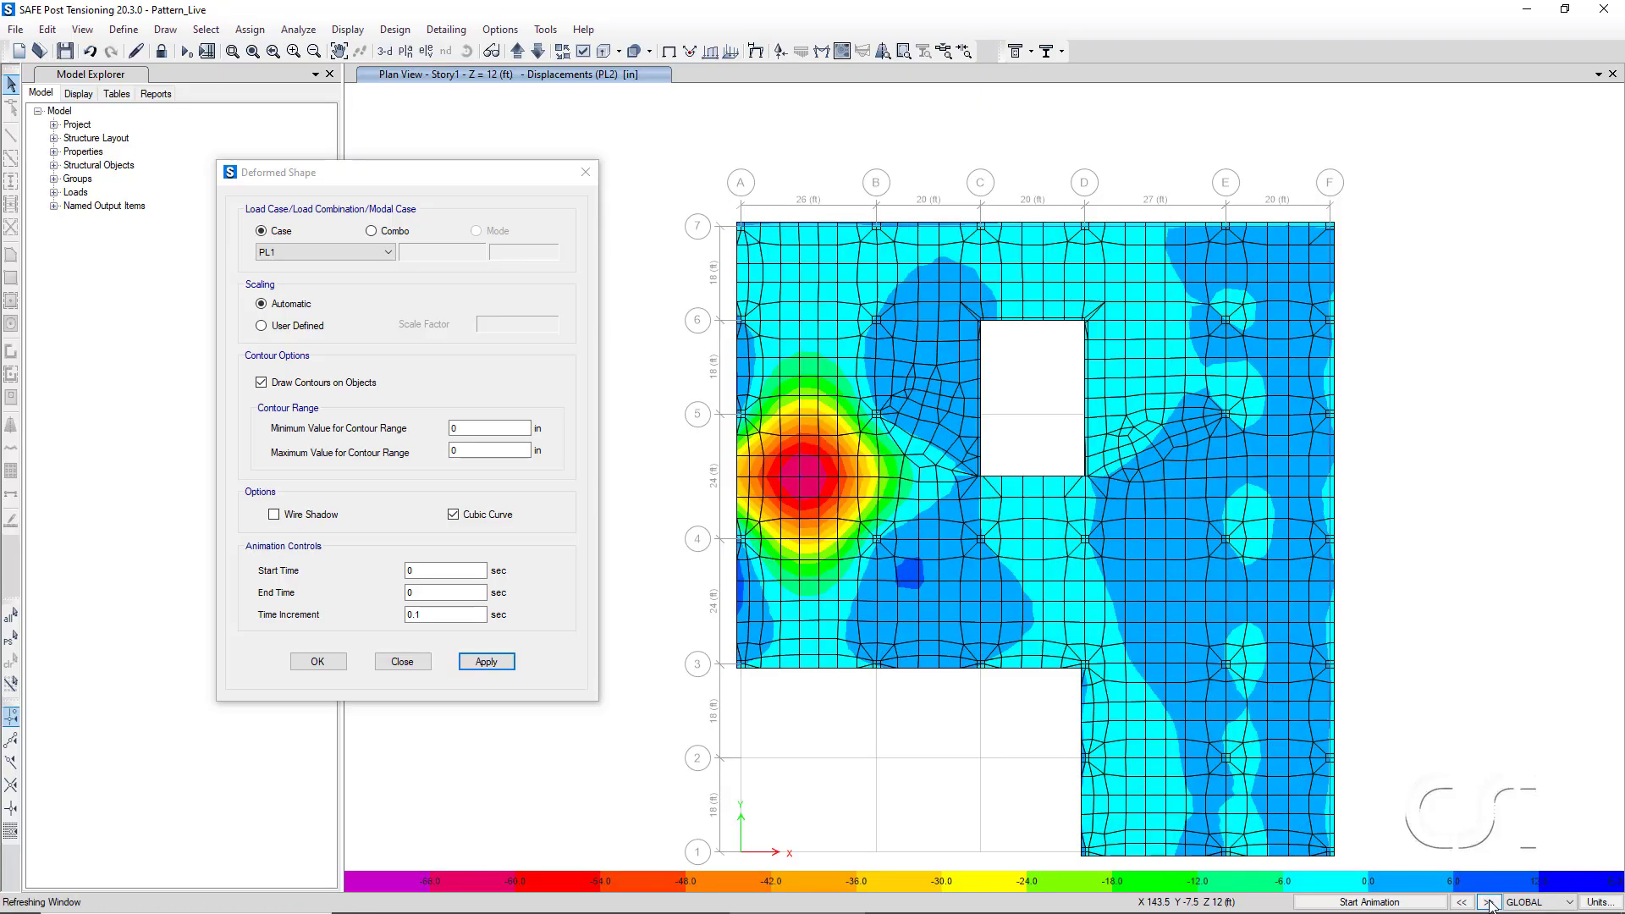
{"action": "left_click", "coordinate": [1490, 903]}
{"action": "left_click", "coordinate": [1490, 903]}
{"action": "left_click", "coordinate": [1490, 902]}
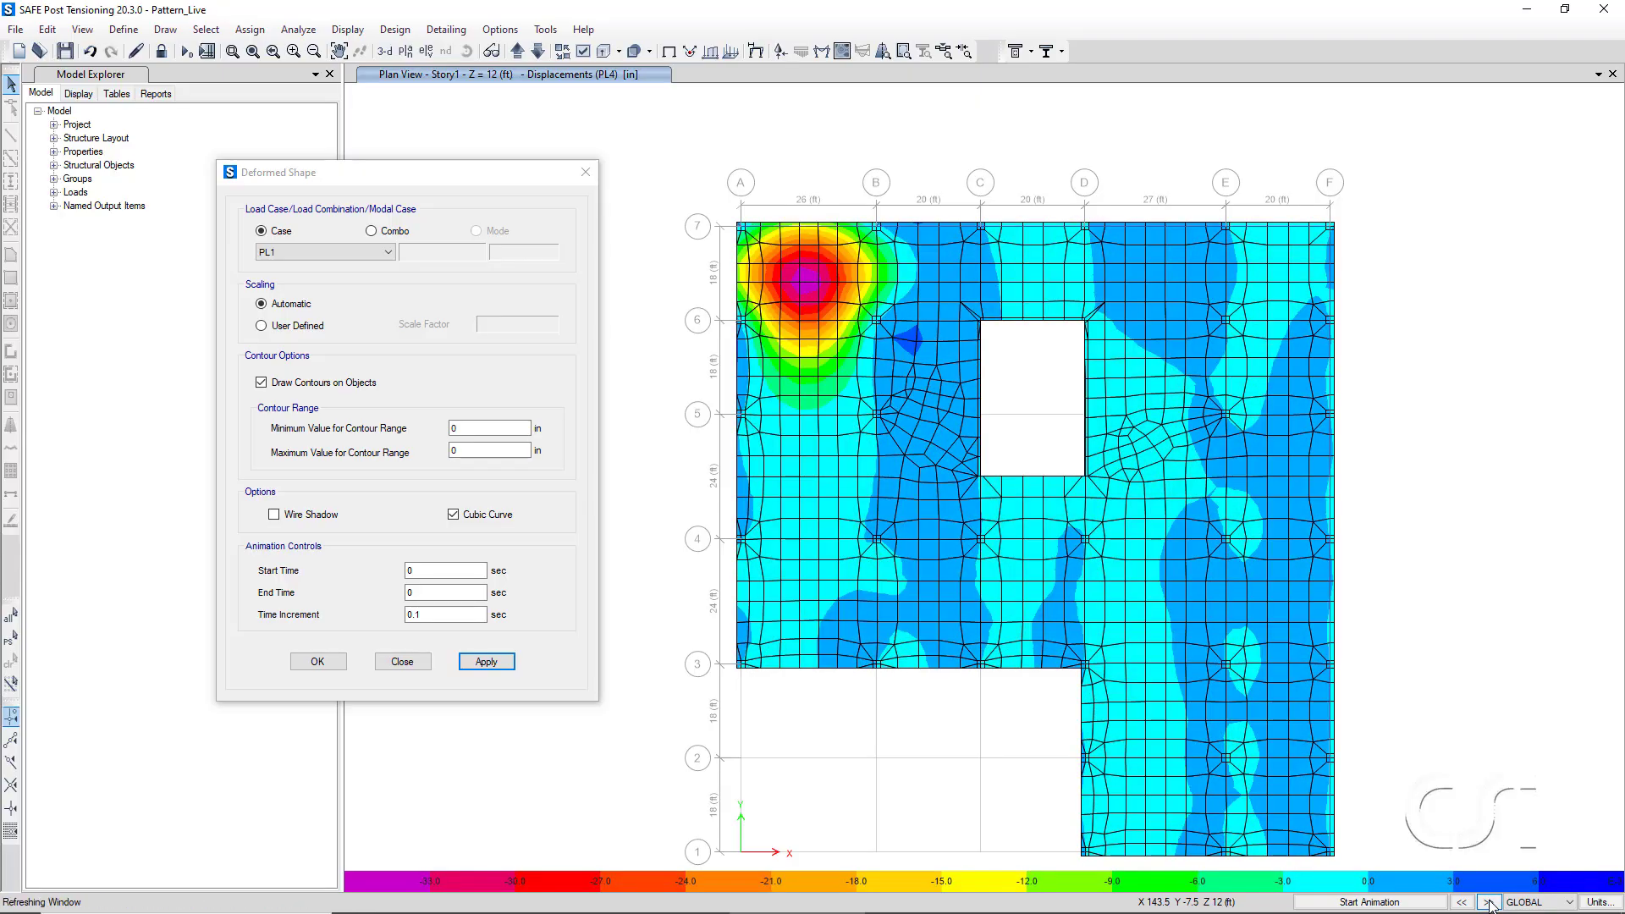
{"action": "left_click", "coordinate": [1489, 903]}
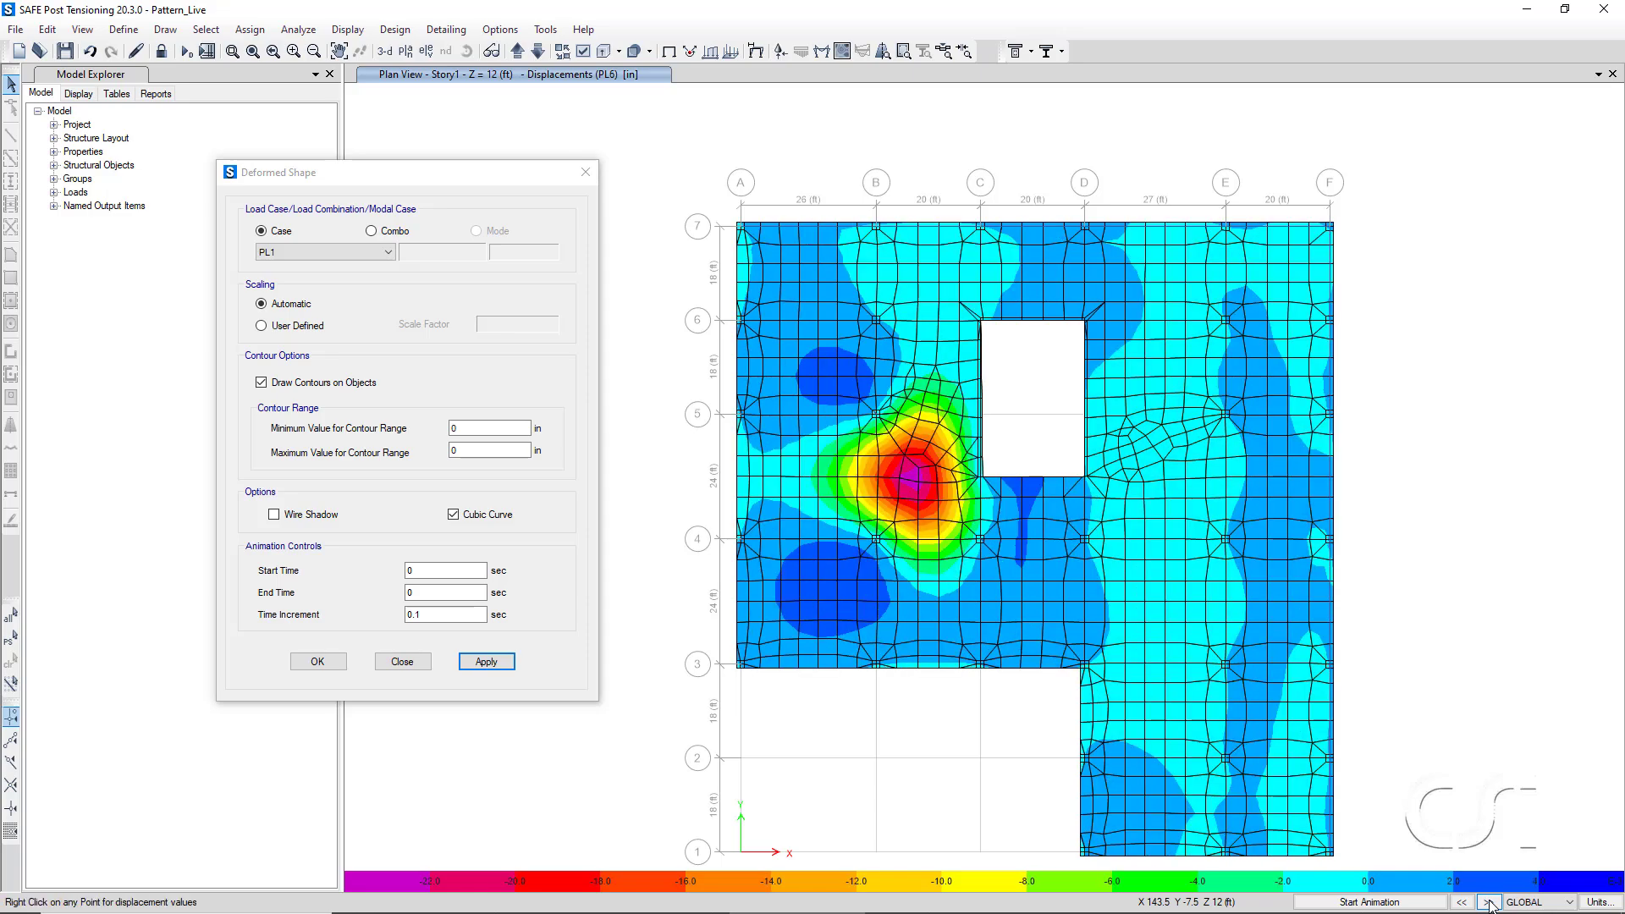
{"action": "left_click", "coordinate": [1490, 903]}
{"action": "left_click", "coordinate": [1490, 903]}
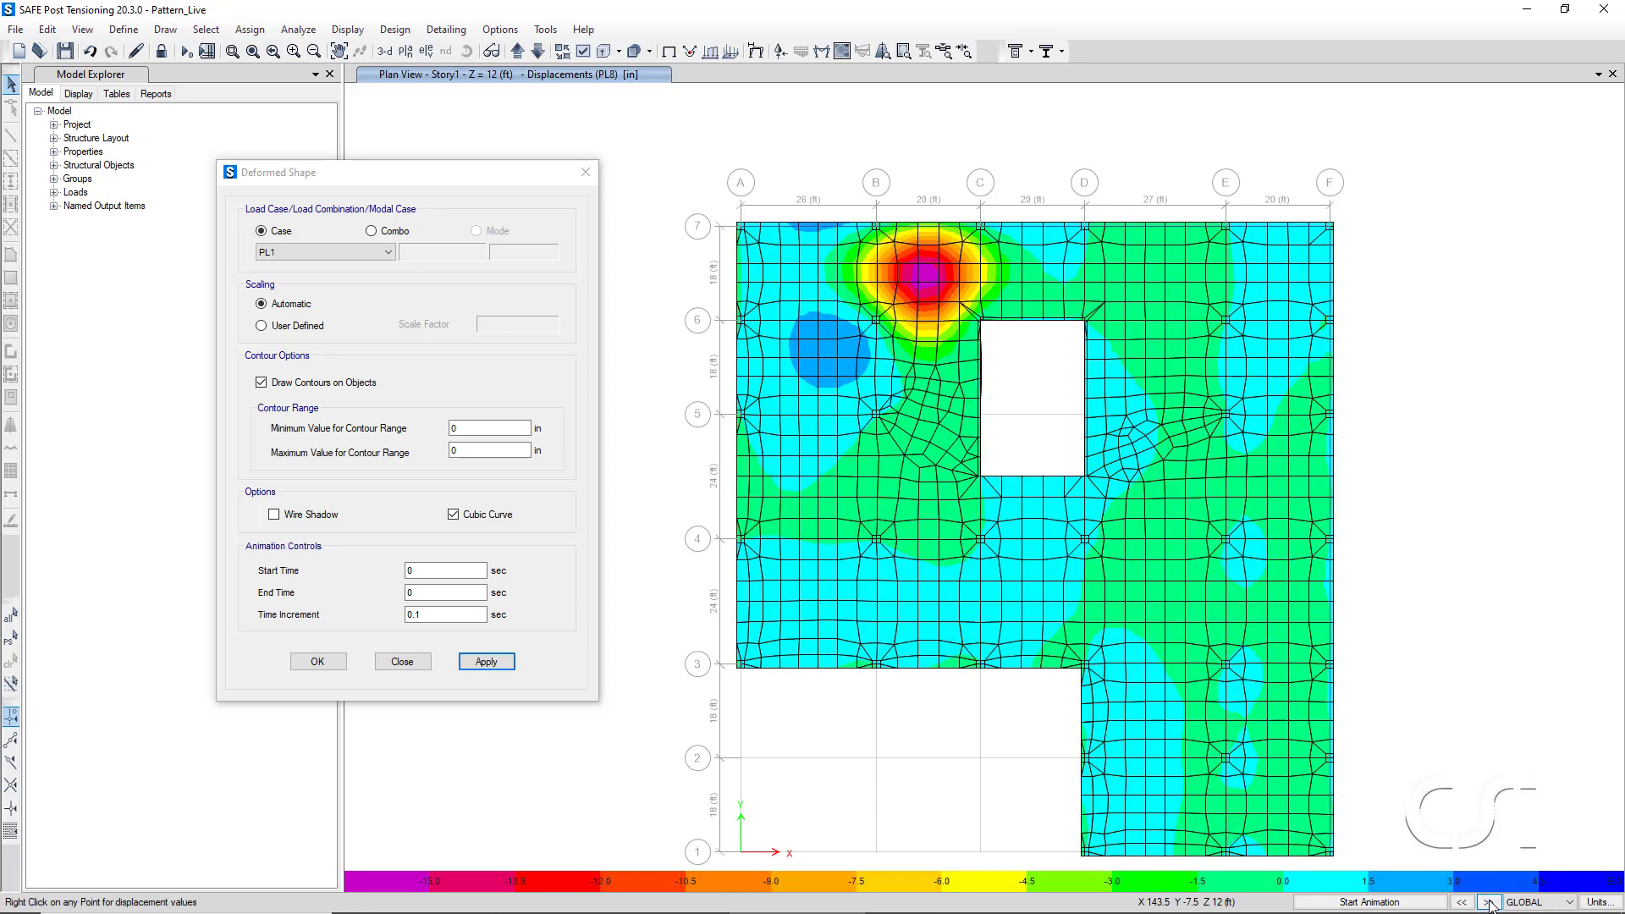
{"action": "left_click", "coordinate": [1490, 903]}
{"action": "left_click", "coordinate": [1490, 903]}
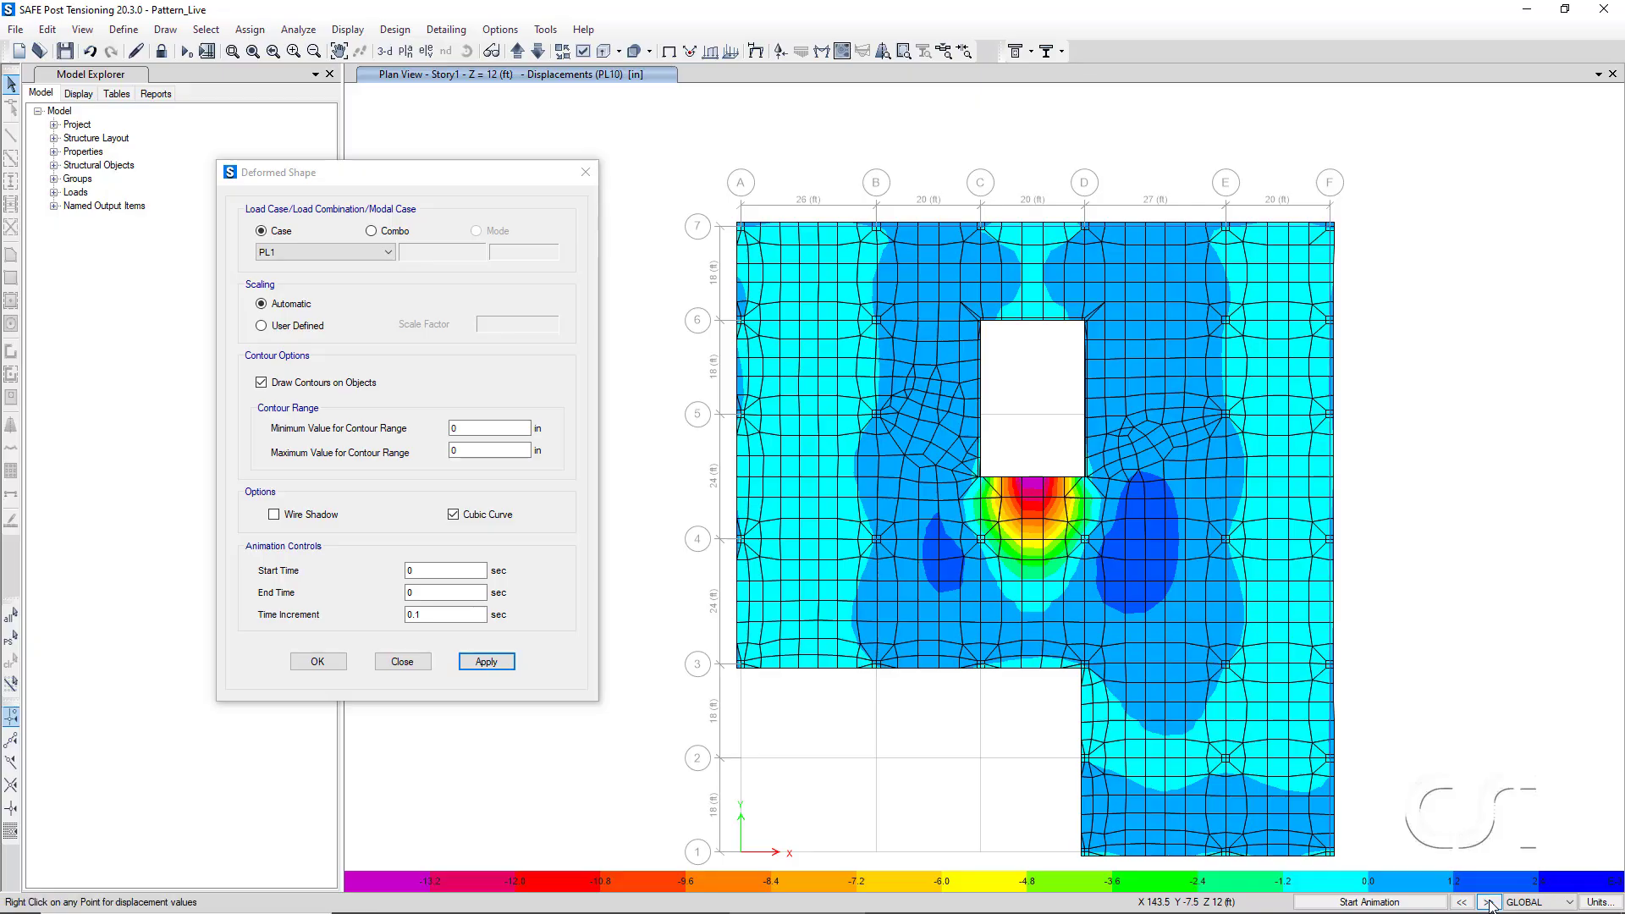
{"action": "left_click", "coordinate": [1490, 903]}
{"action": "left_click", "coordinate": [1489, 903]}
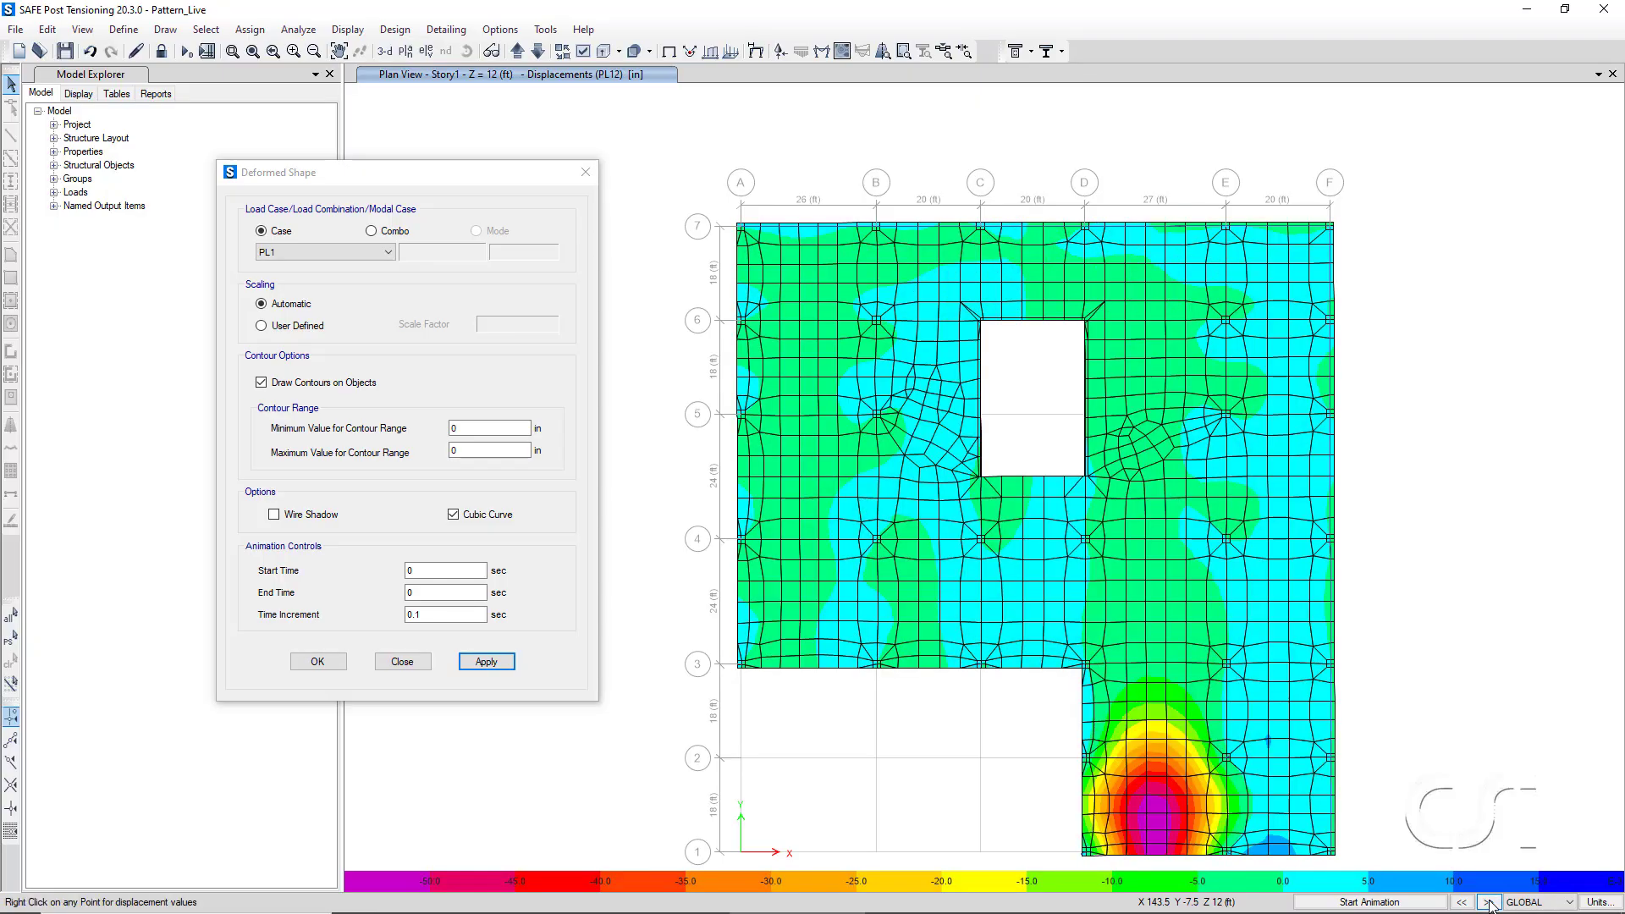
{"action": "left_click", "coordinate": [1489, 903]}
{"action": "left_click", "coordinate": [1489, 903]}
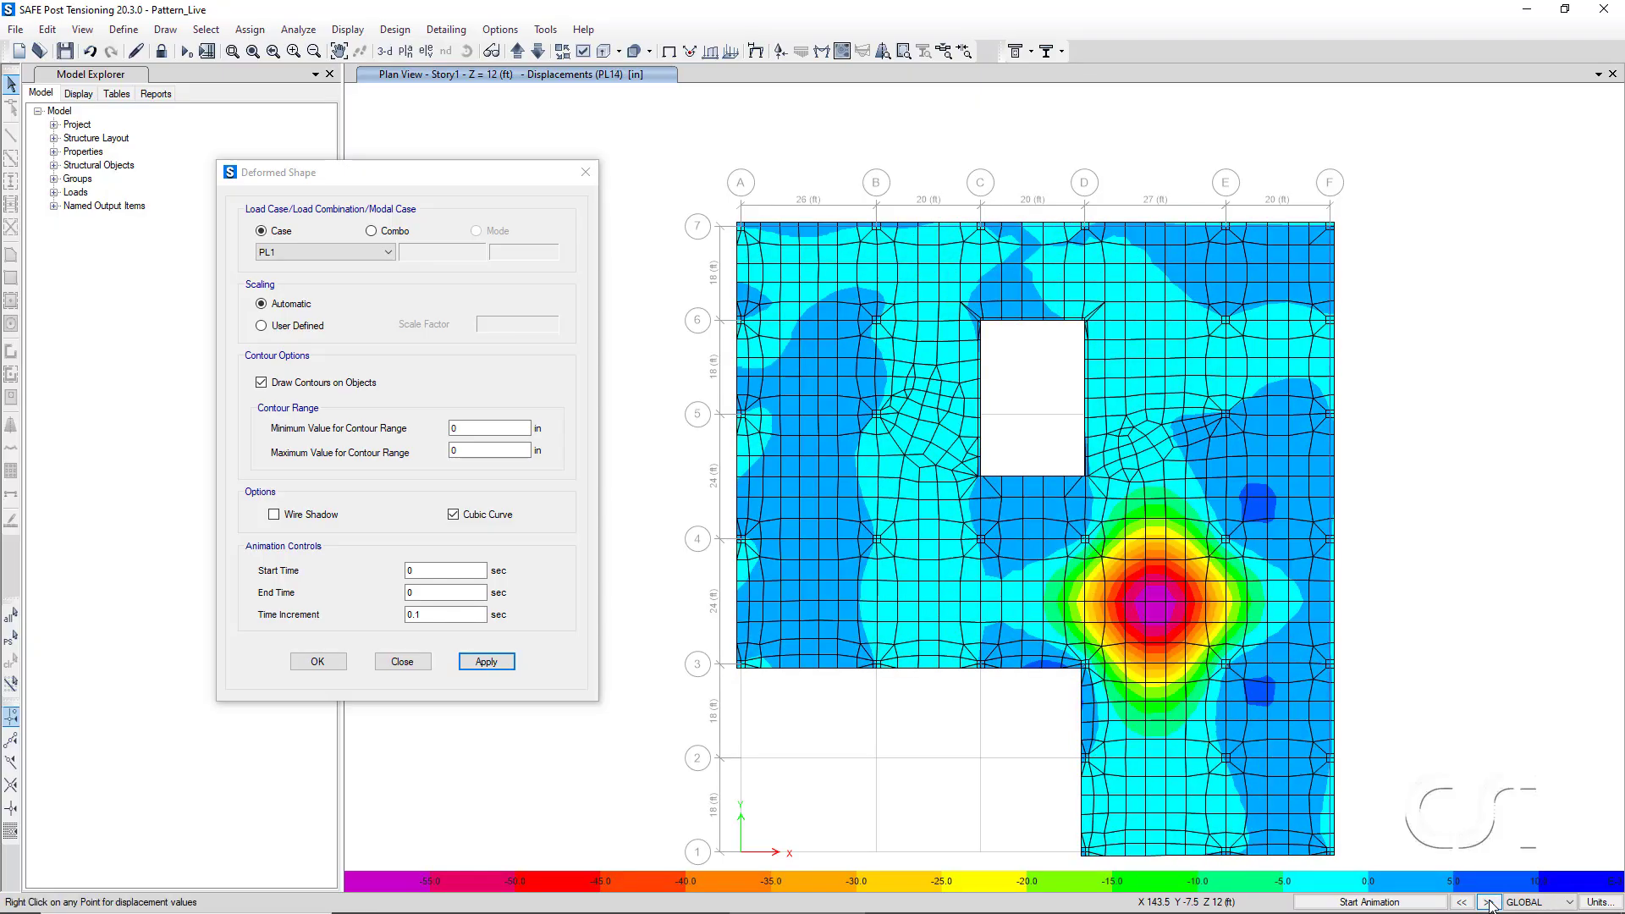
{"action": "left_click", "coordinate": [1489, 903]}
{"action": "left_click", "coordinate": [1490, 903]}
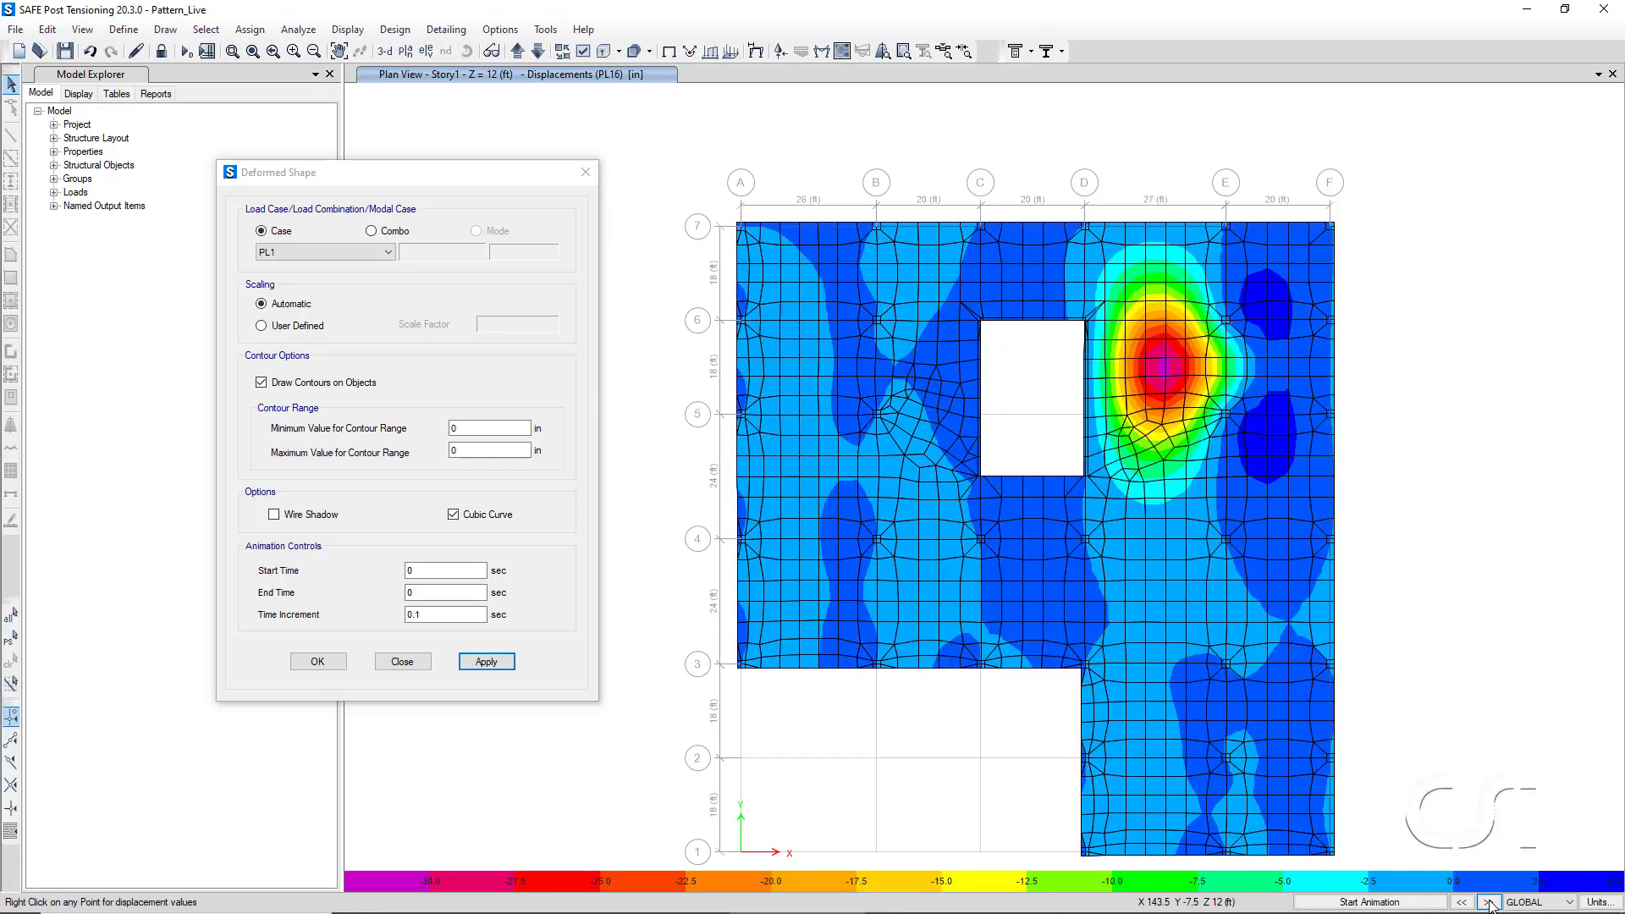
{"action": "left_click", "coordinate": [1489, 903]}
{"action": "left_click", "coordinate": [1489, 903]}
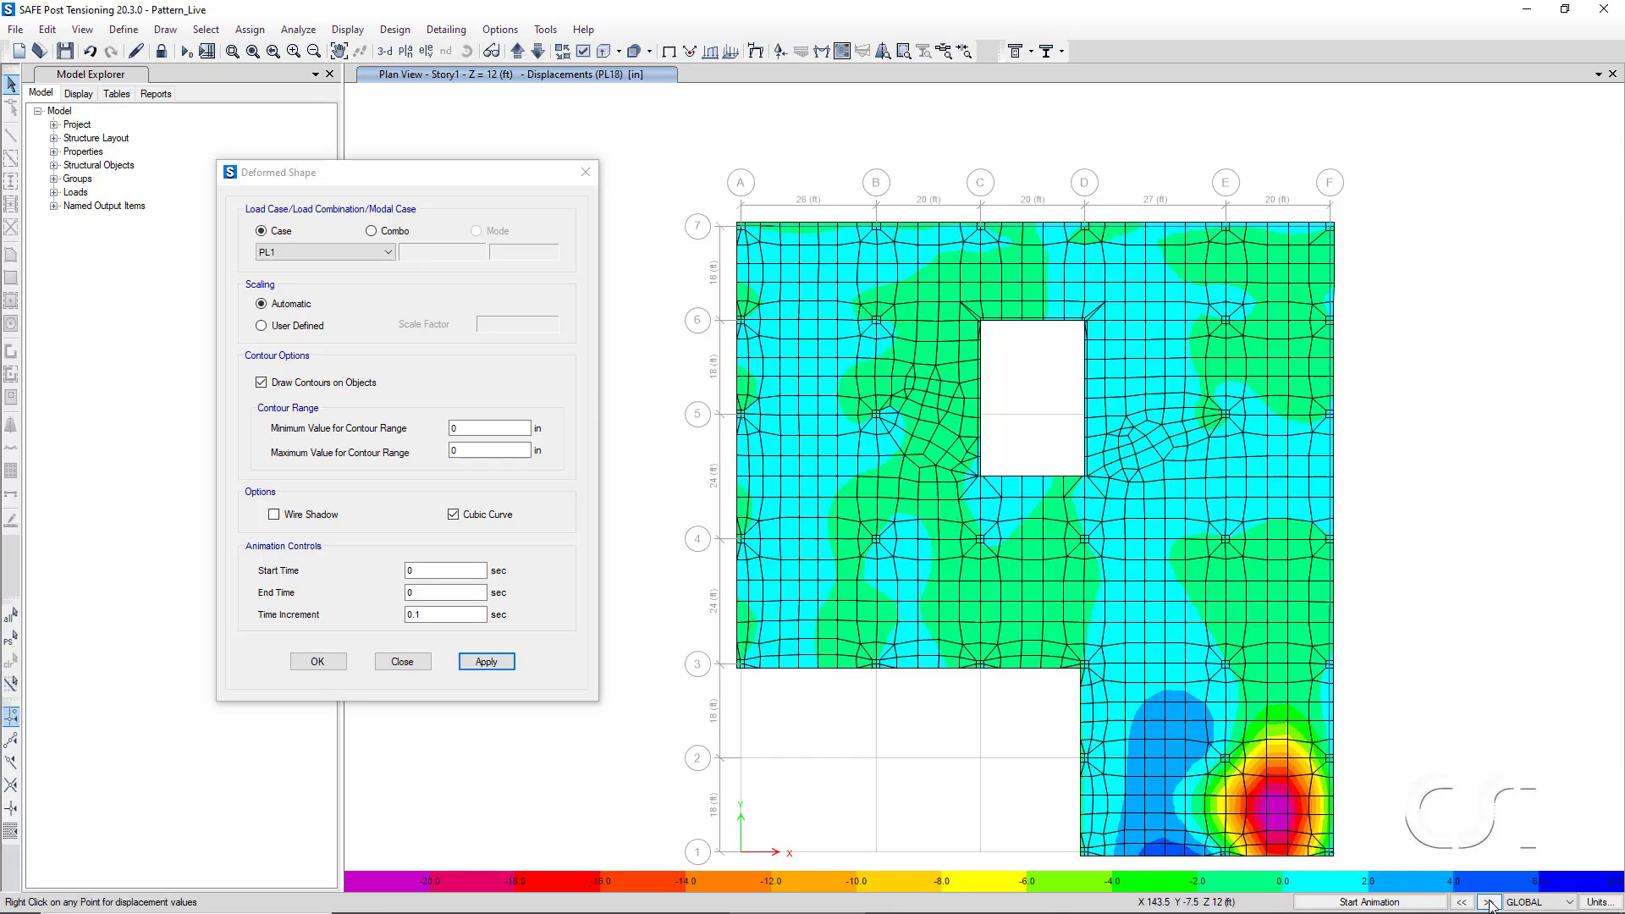
{"action": "left_click", "coordinate": [1489, 902]}
{"action": "left_click", "coordinate": [1489, 903]}
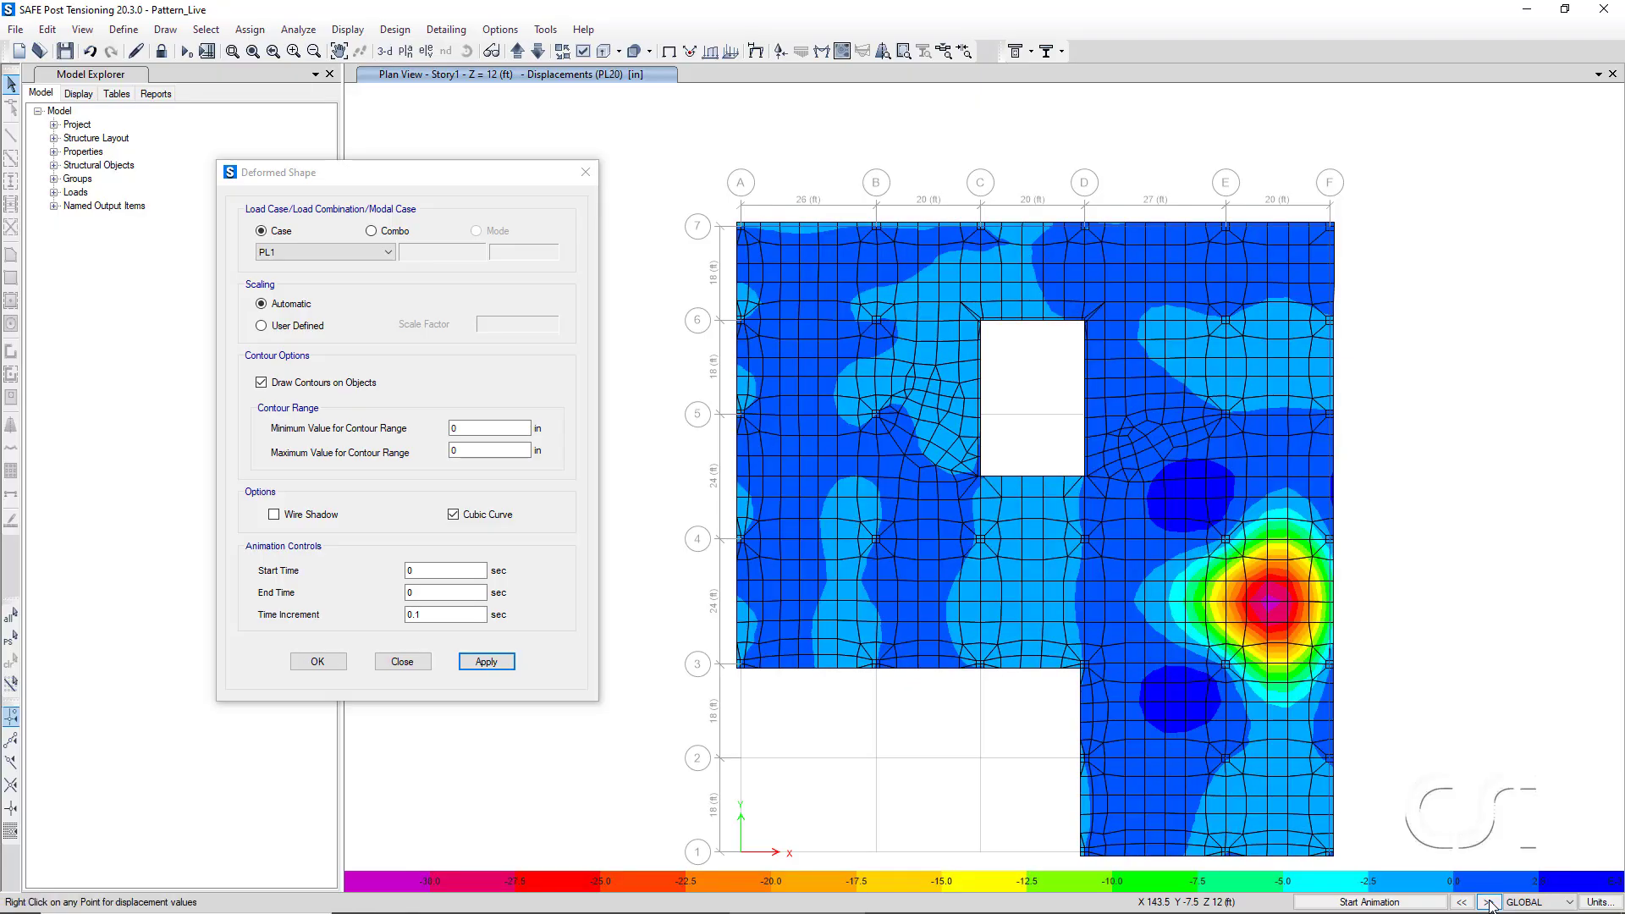
{"action": "left_click", "coordinate": [1489, 902]}
{"action": "left_click", "coordinate": [1489, 903]}
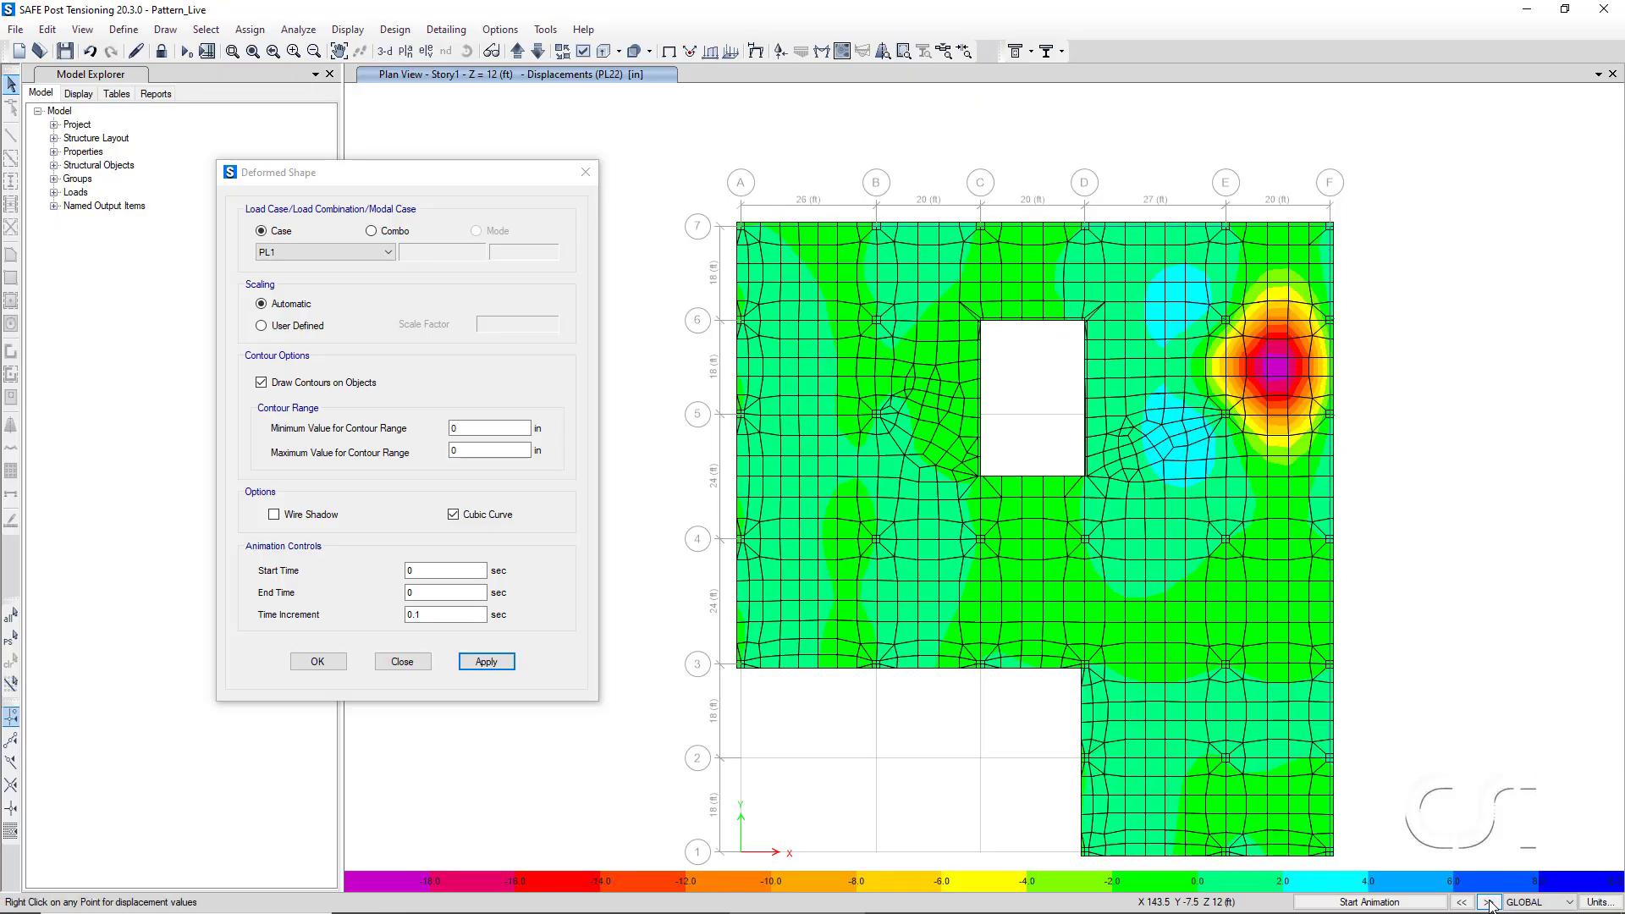
{"action": "left_click", "coordinate": [1489, 903]}
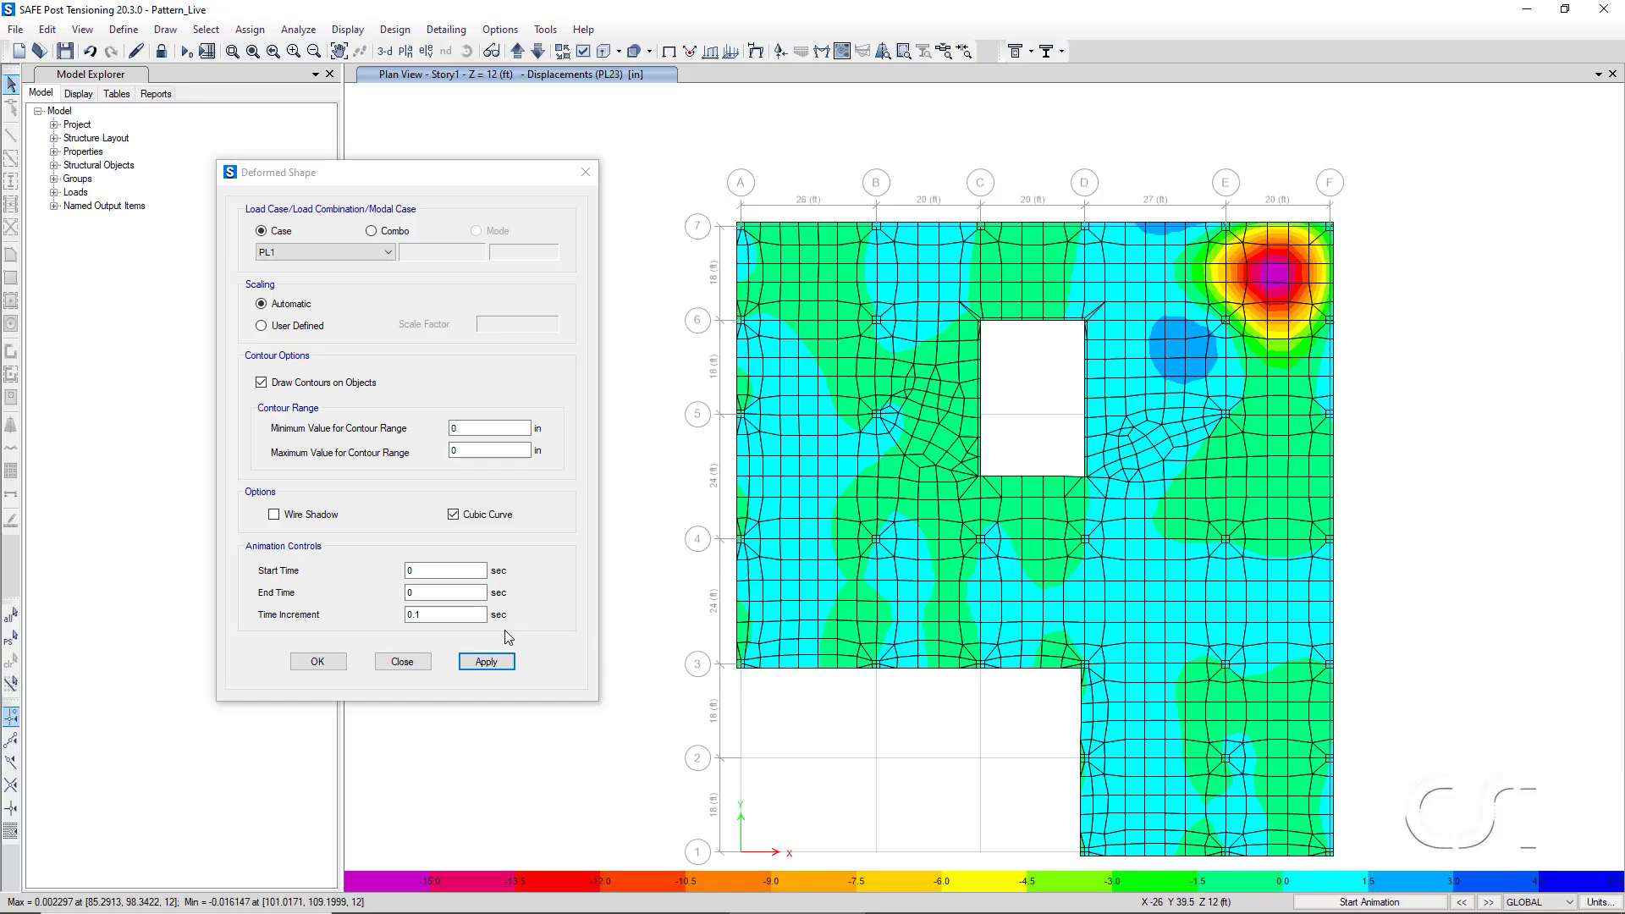
{"action": "left_click", "coordinate": [403, 661]}
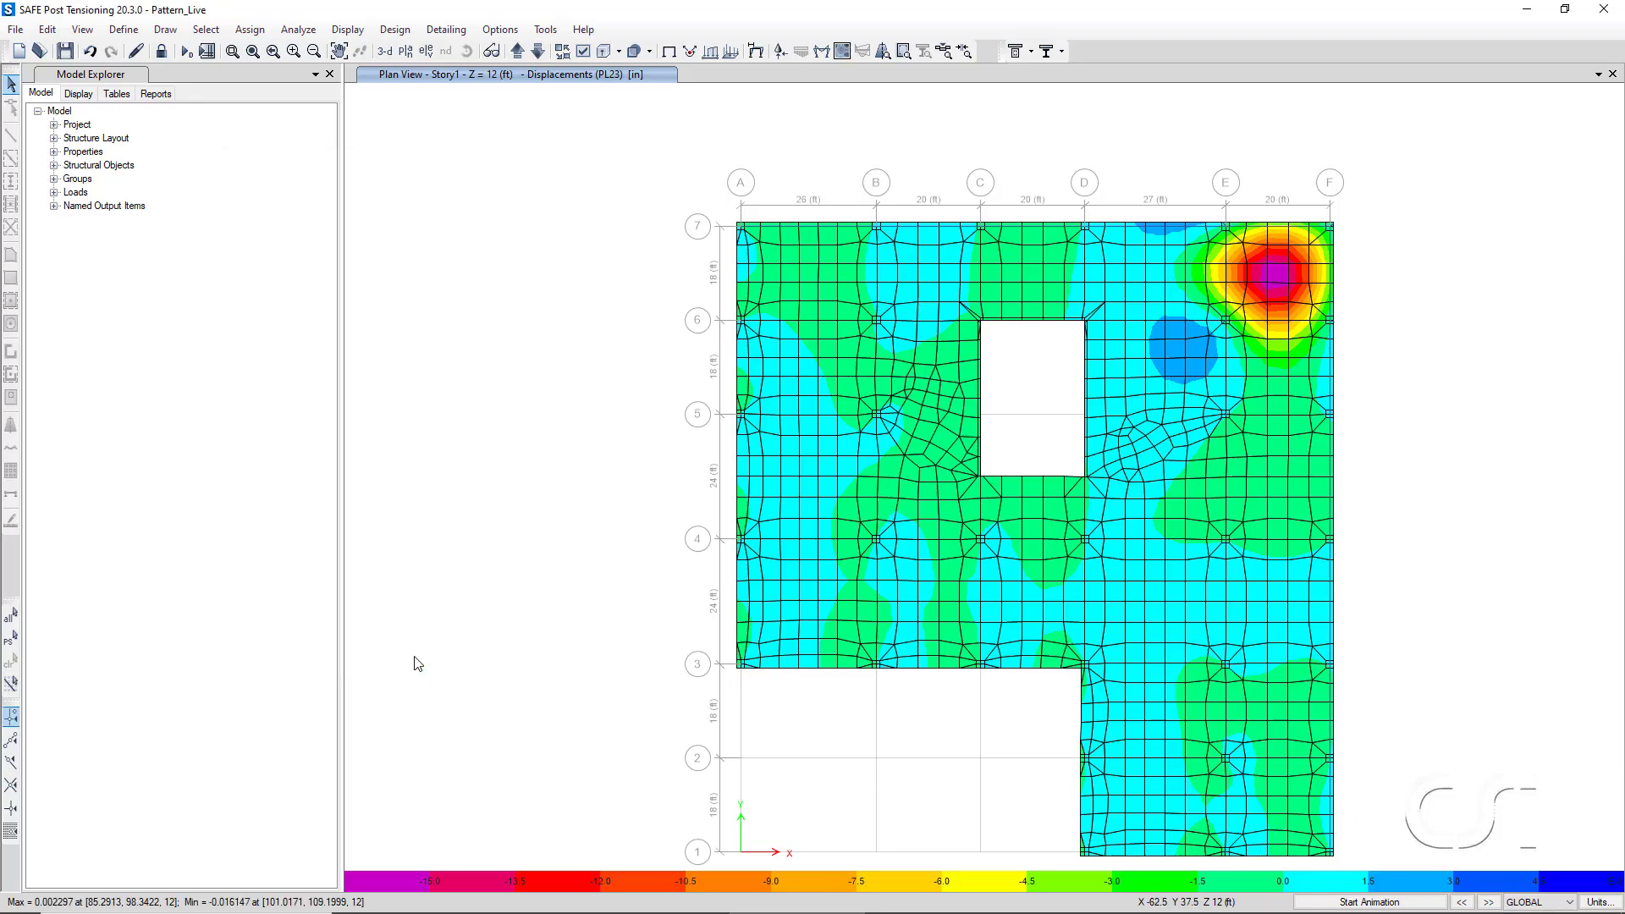
Plot the maximum resultant M22 shell moments of load combination PATTCOMBO0 on the plan.
{"action": "left_click", "coordinate": [345, 31]}
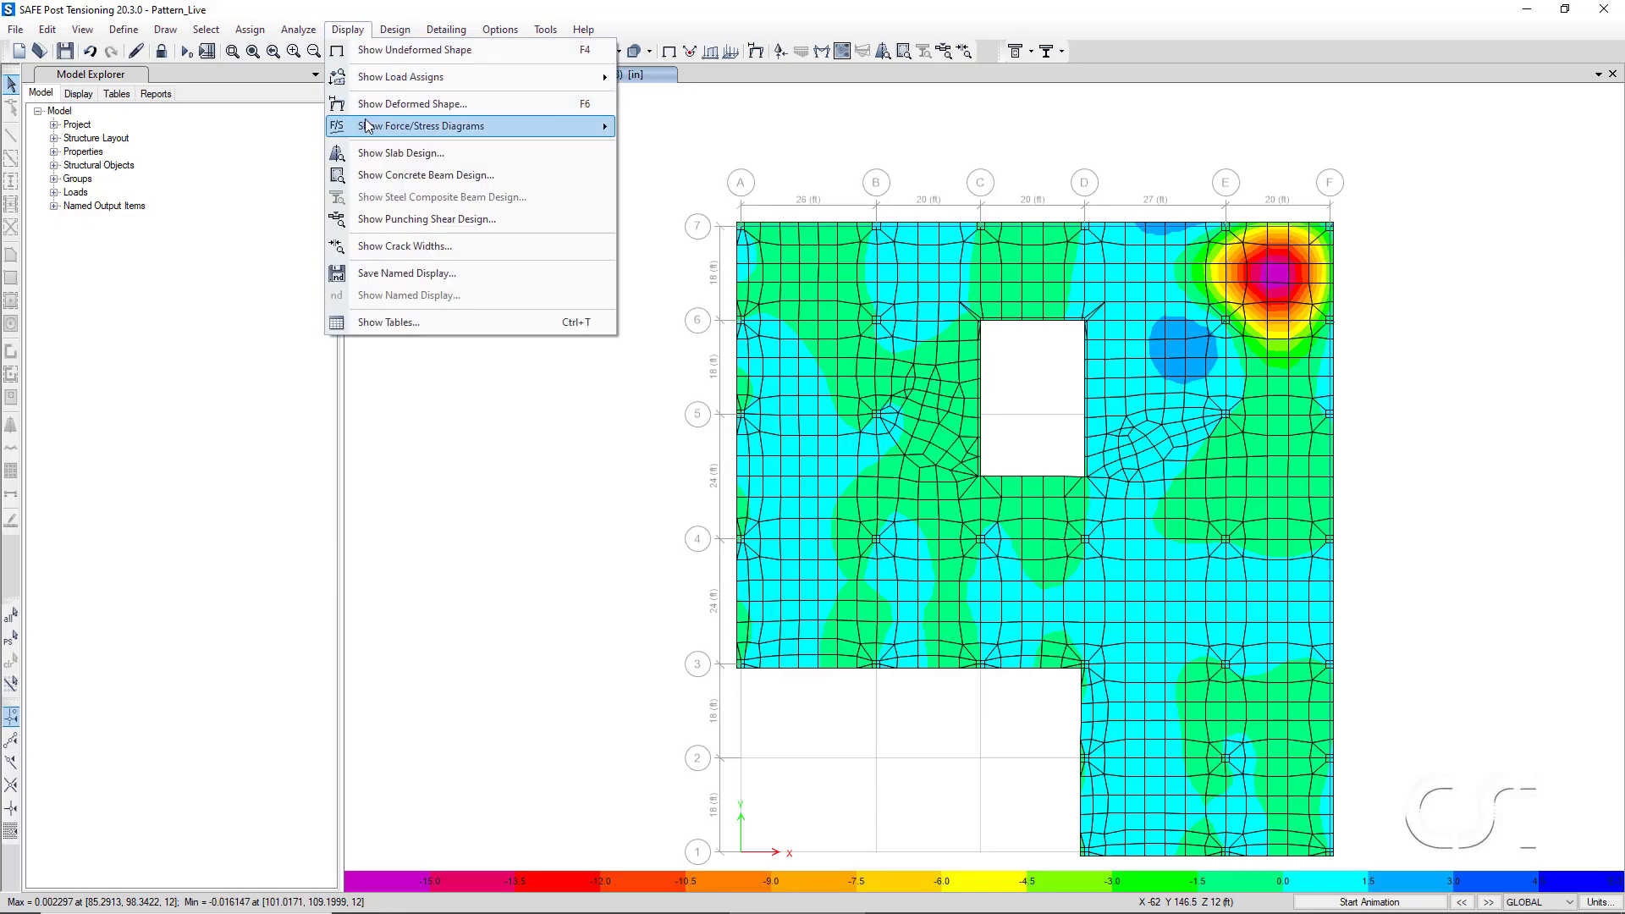
{"action": "mouse_move", "coordinate": [495, 127]}
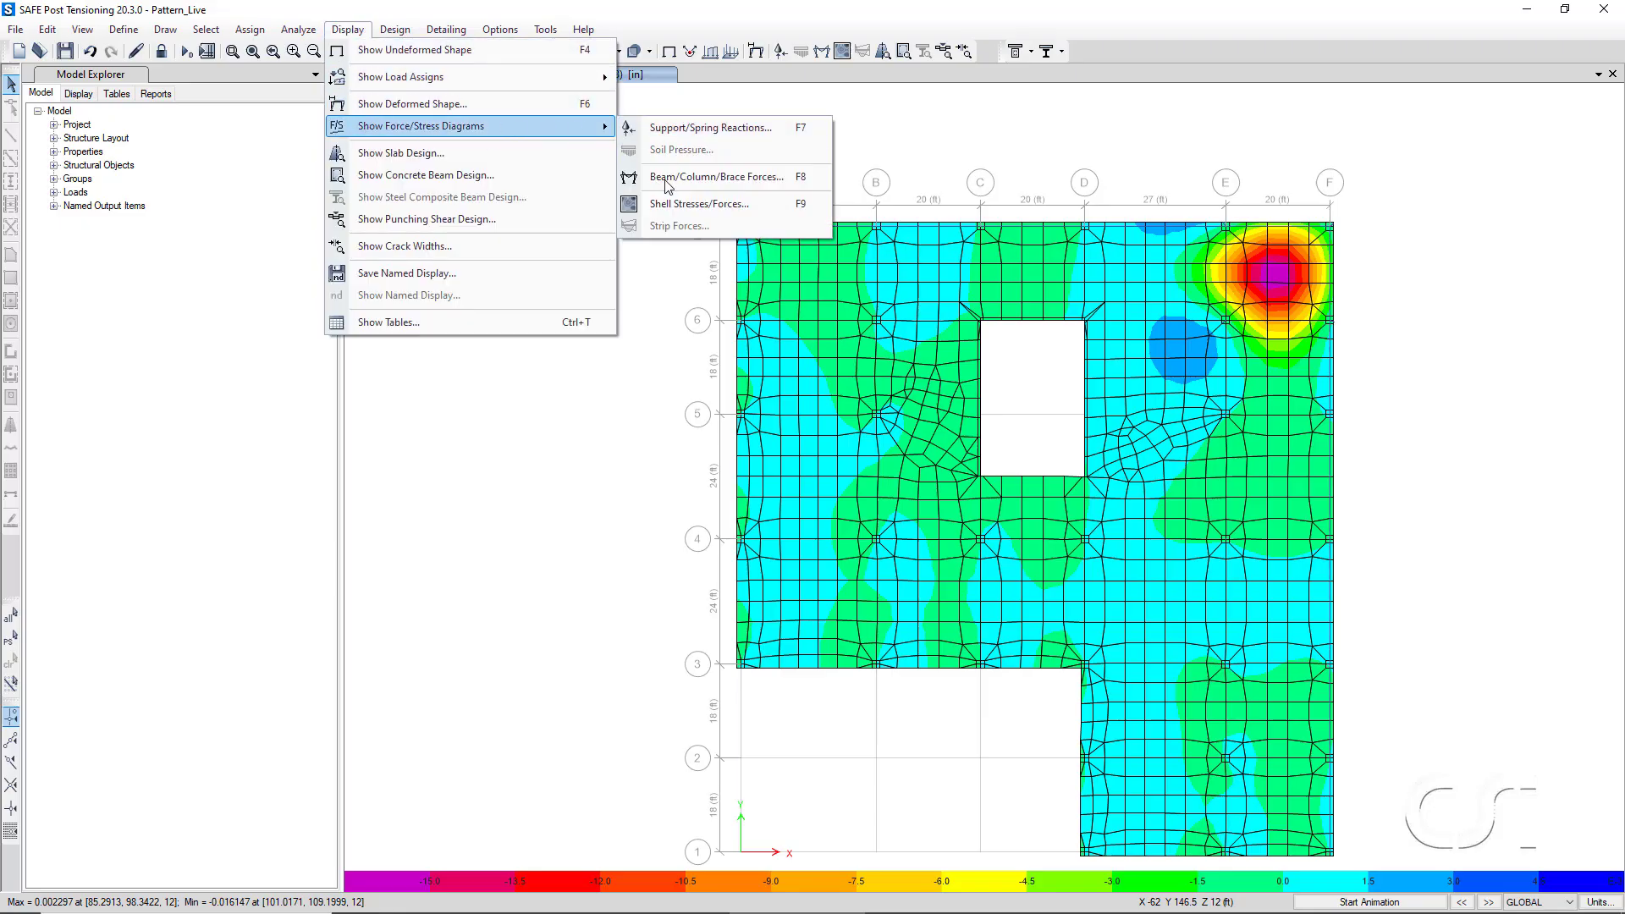
{"action": "left_click", "coordinate": [733, 206]}
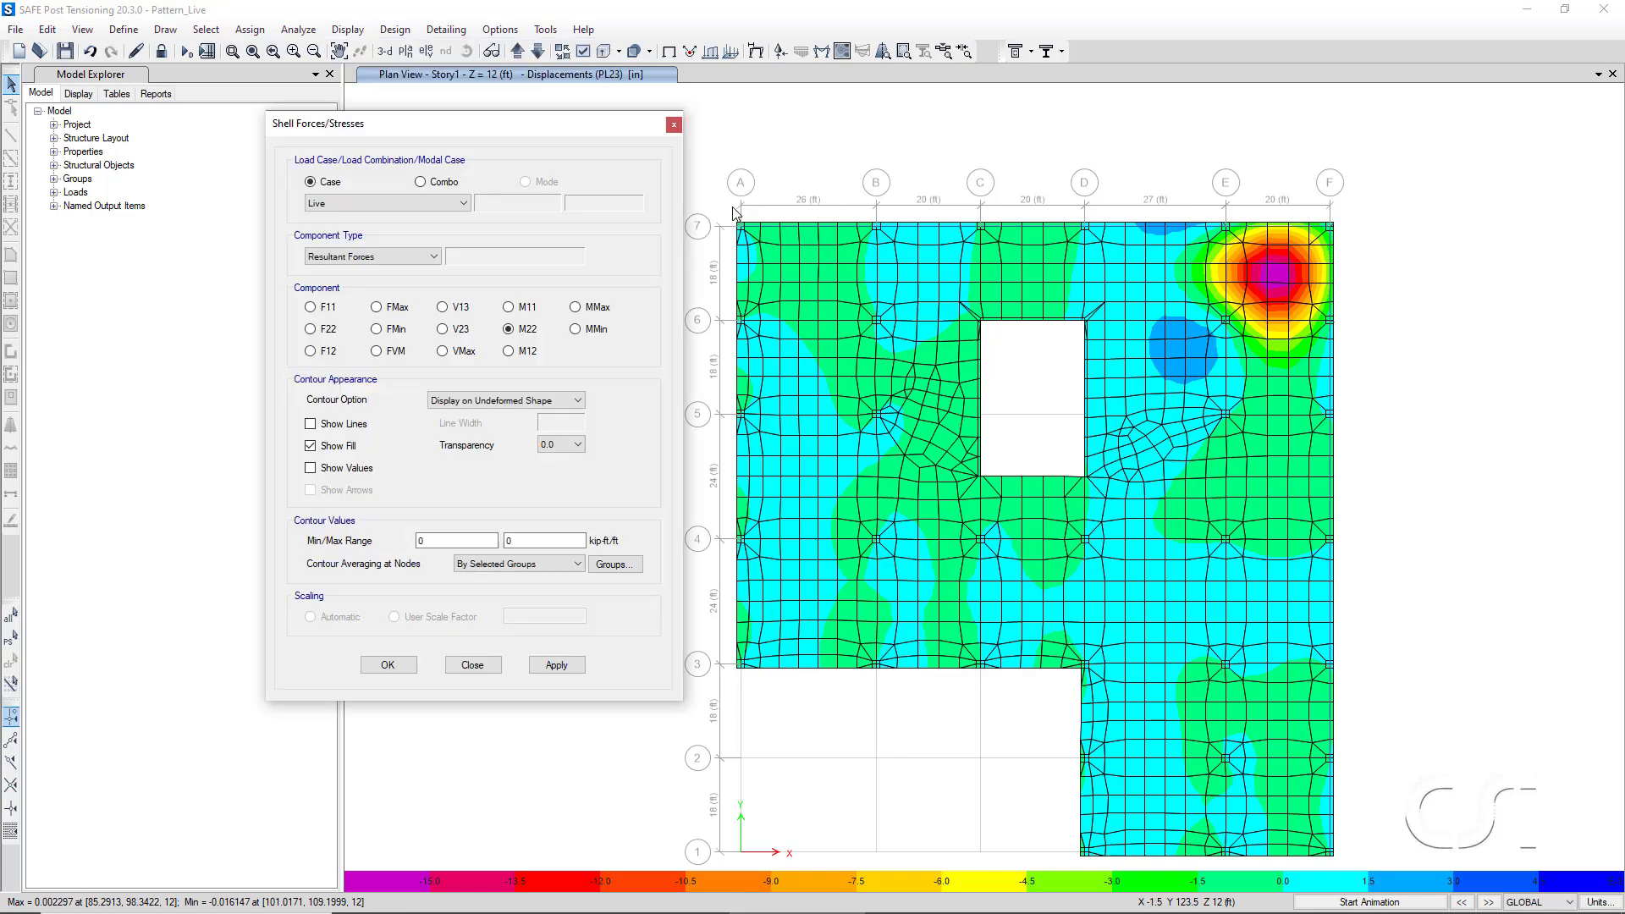
{"action": "left_click", "coordinate": [461, 211]}
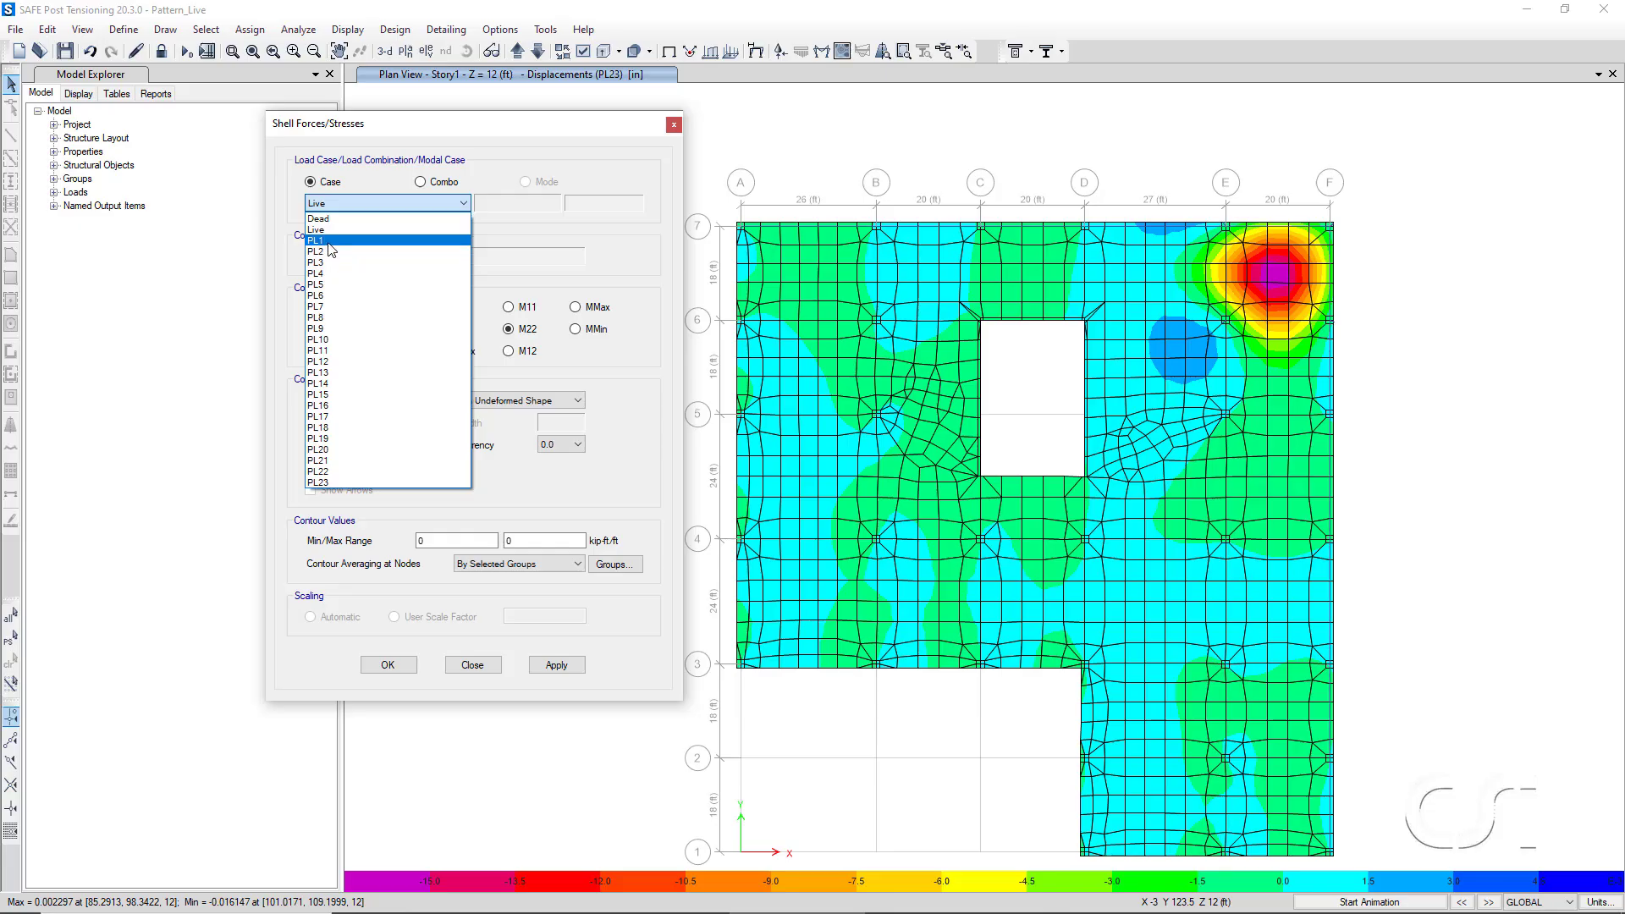
{"action": "left_click", "coordinate": [421, 185]}
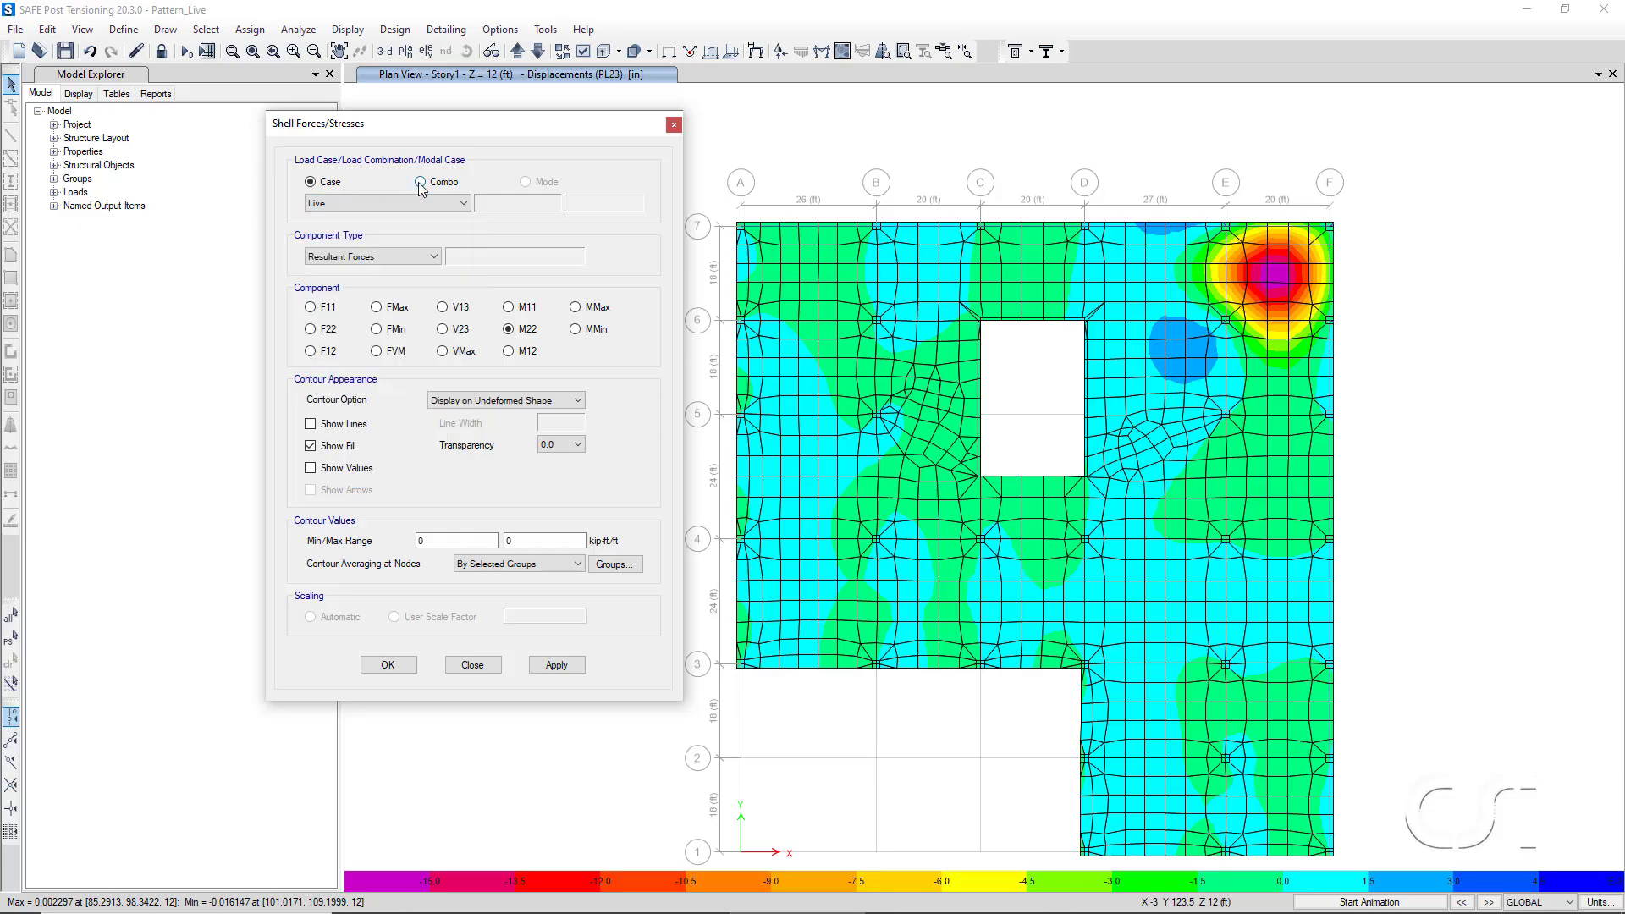
{"action": "left_click", "coordinate": [420, 185]}
{"action": "left_click", "coordinate": [419, 205]}
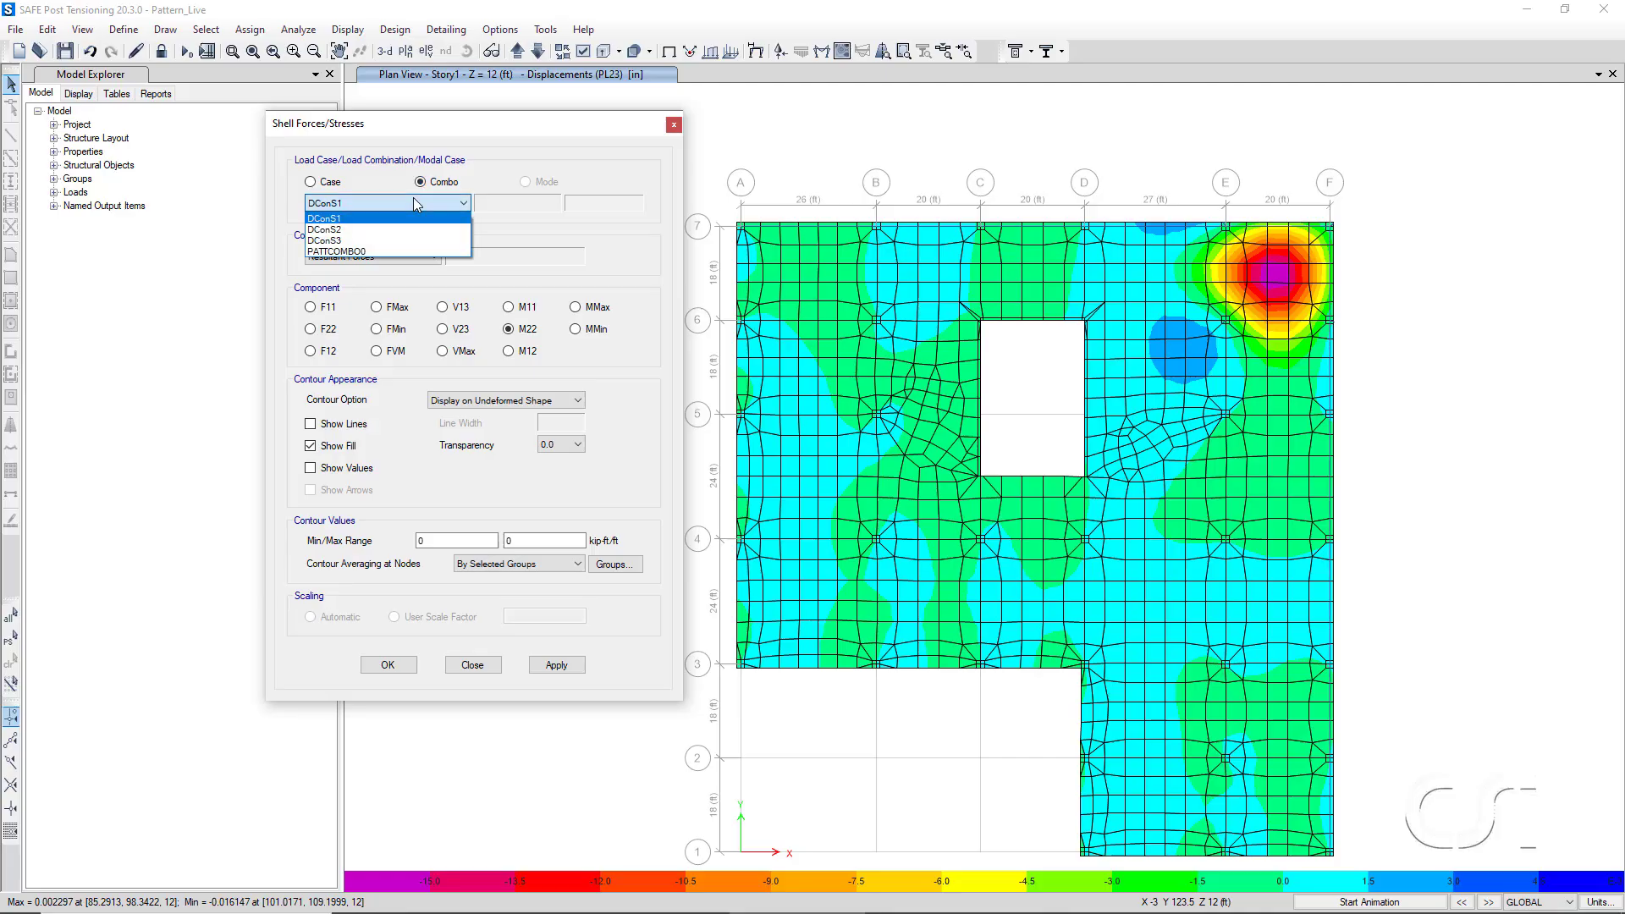
{"action": "left_click", "coordinate": [373, 252]}
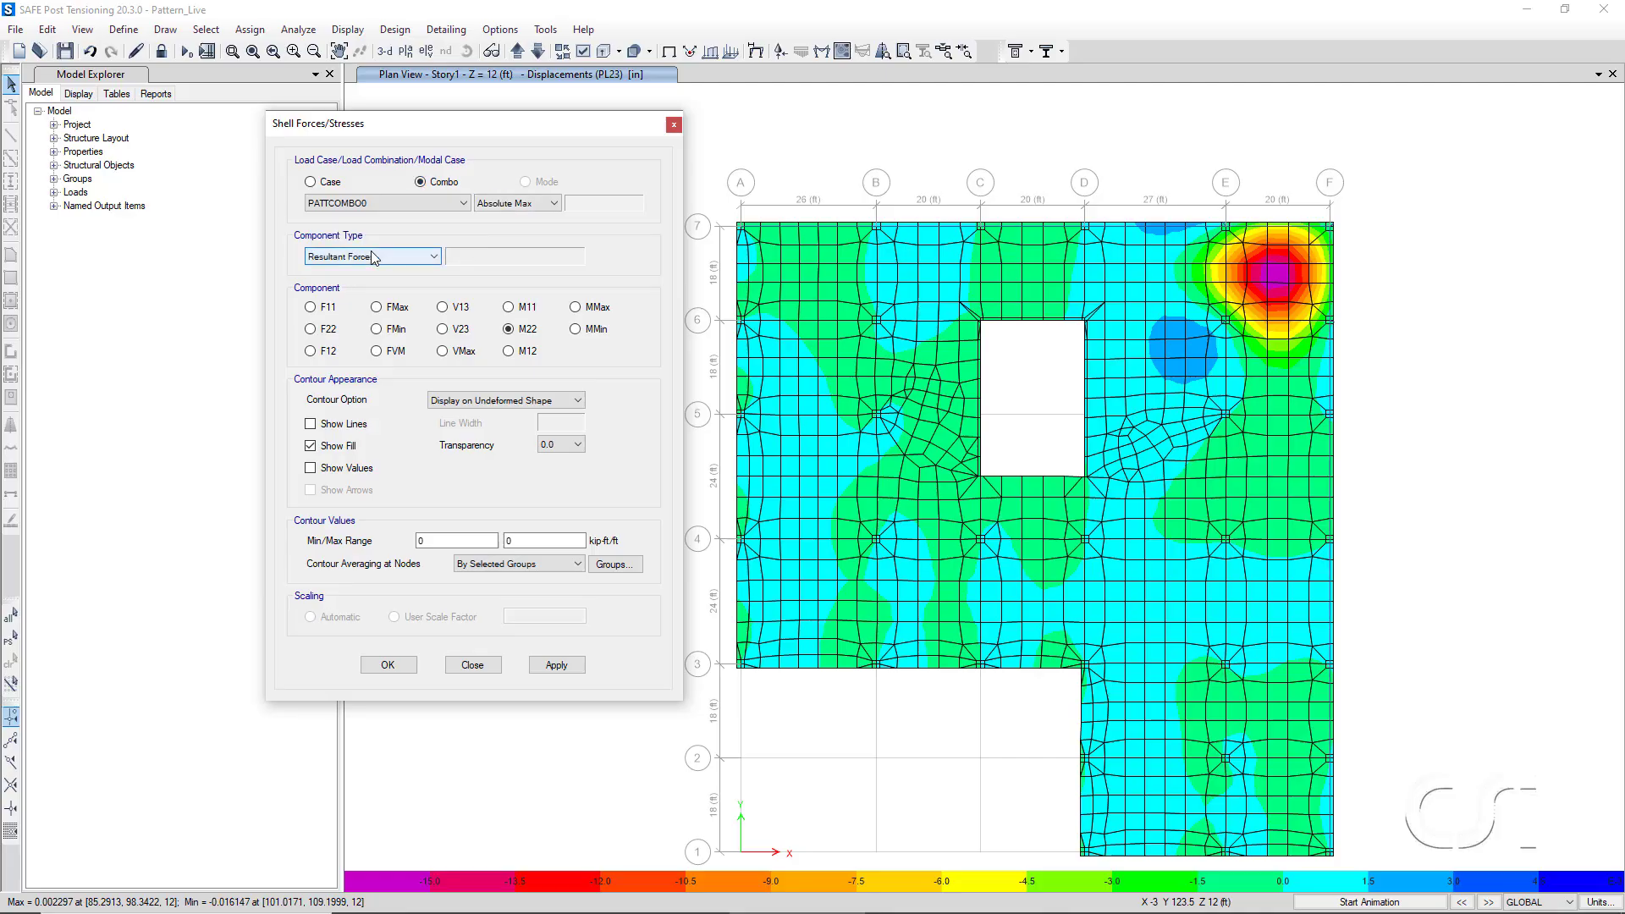
{"action": "left_click", "coordinate": [510, 204]}
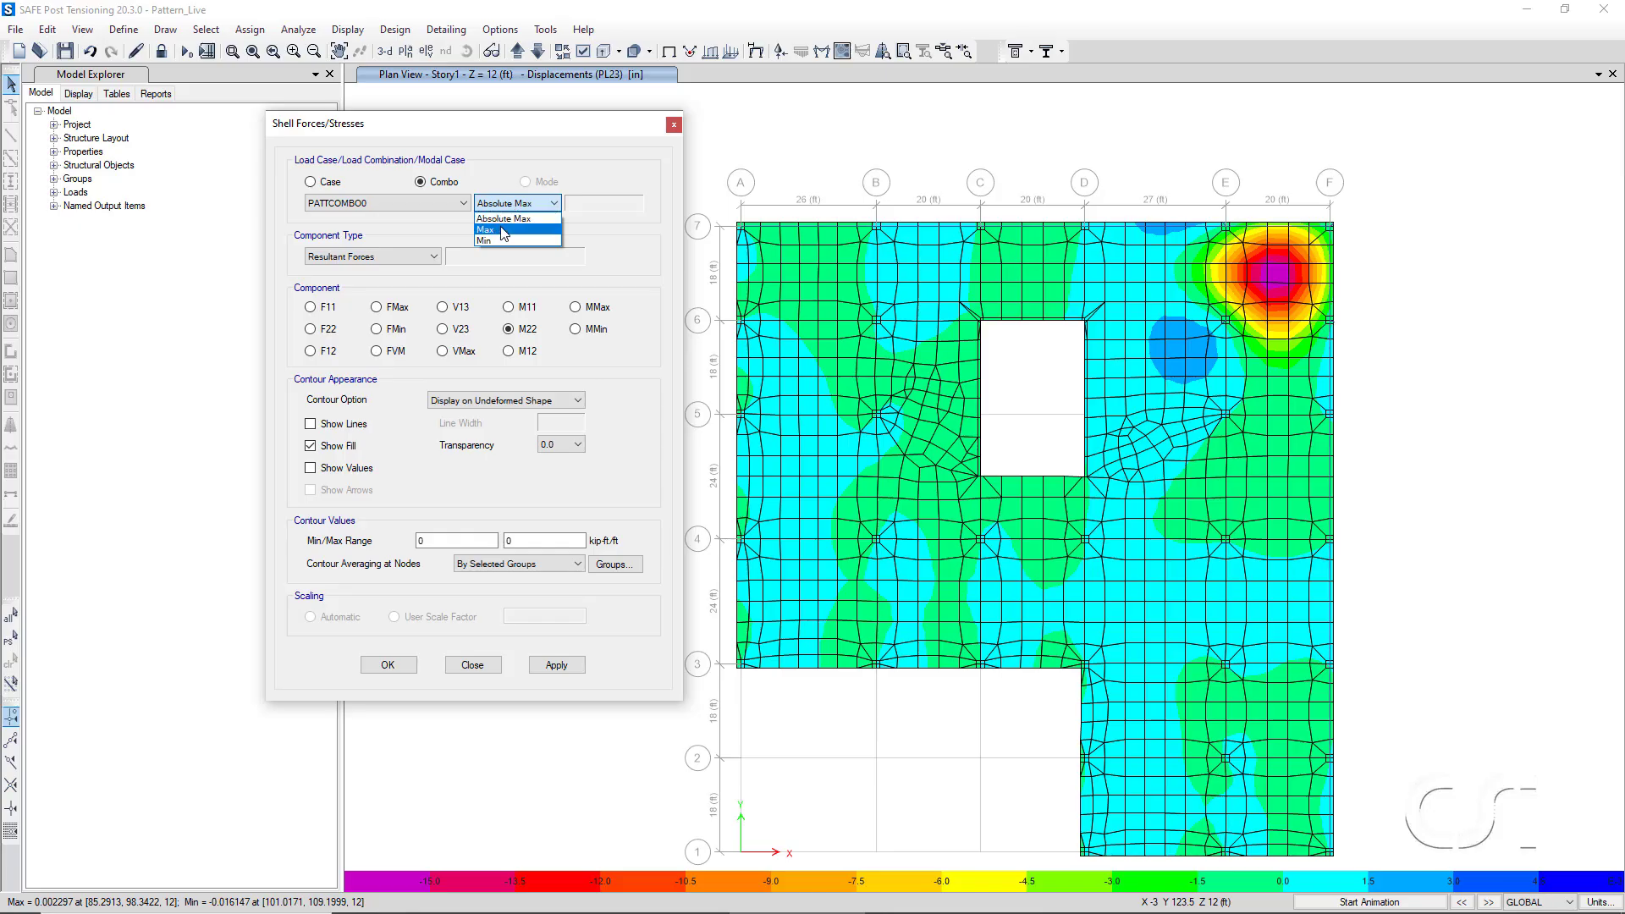
{"action": "left_click", "coordinate": [505, 231]}
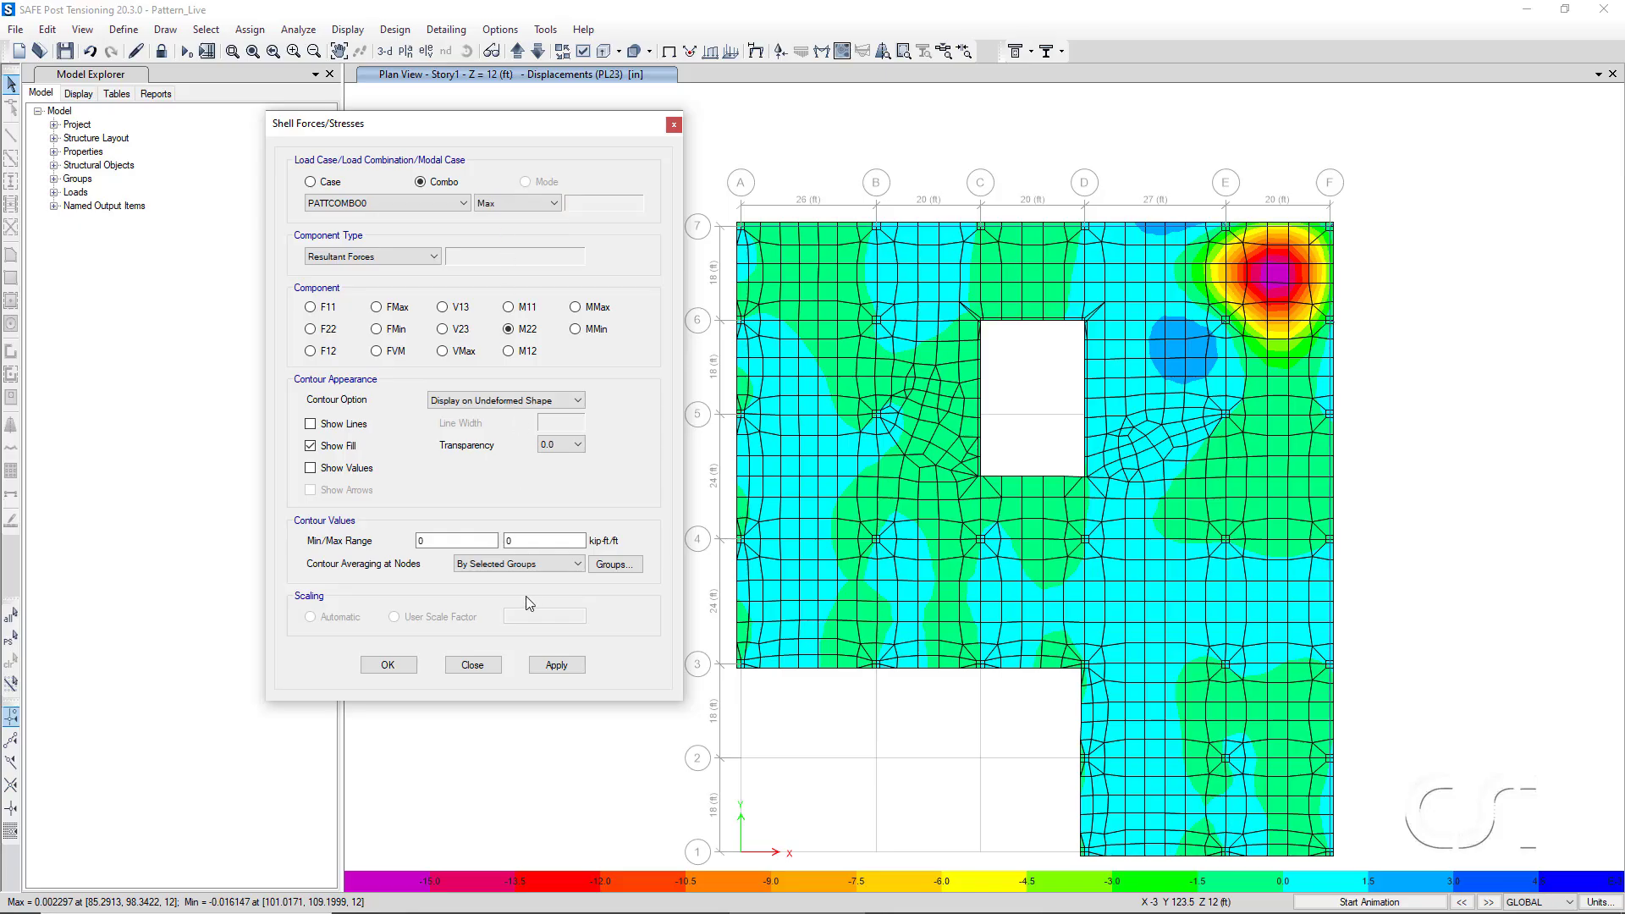
{"action": "left_click", "coordinate": [555, 665]}
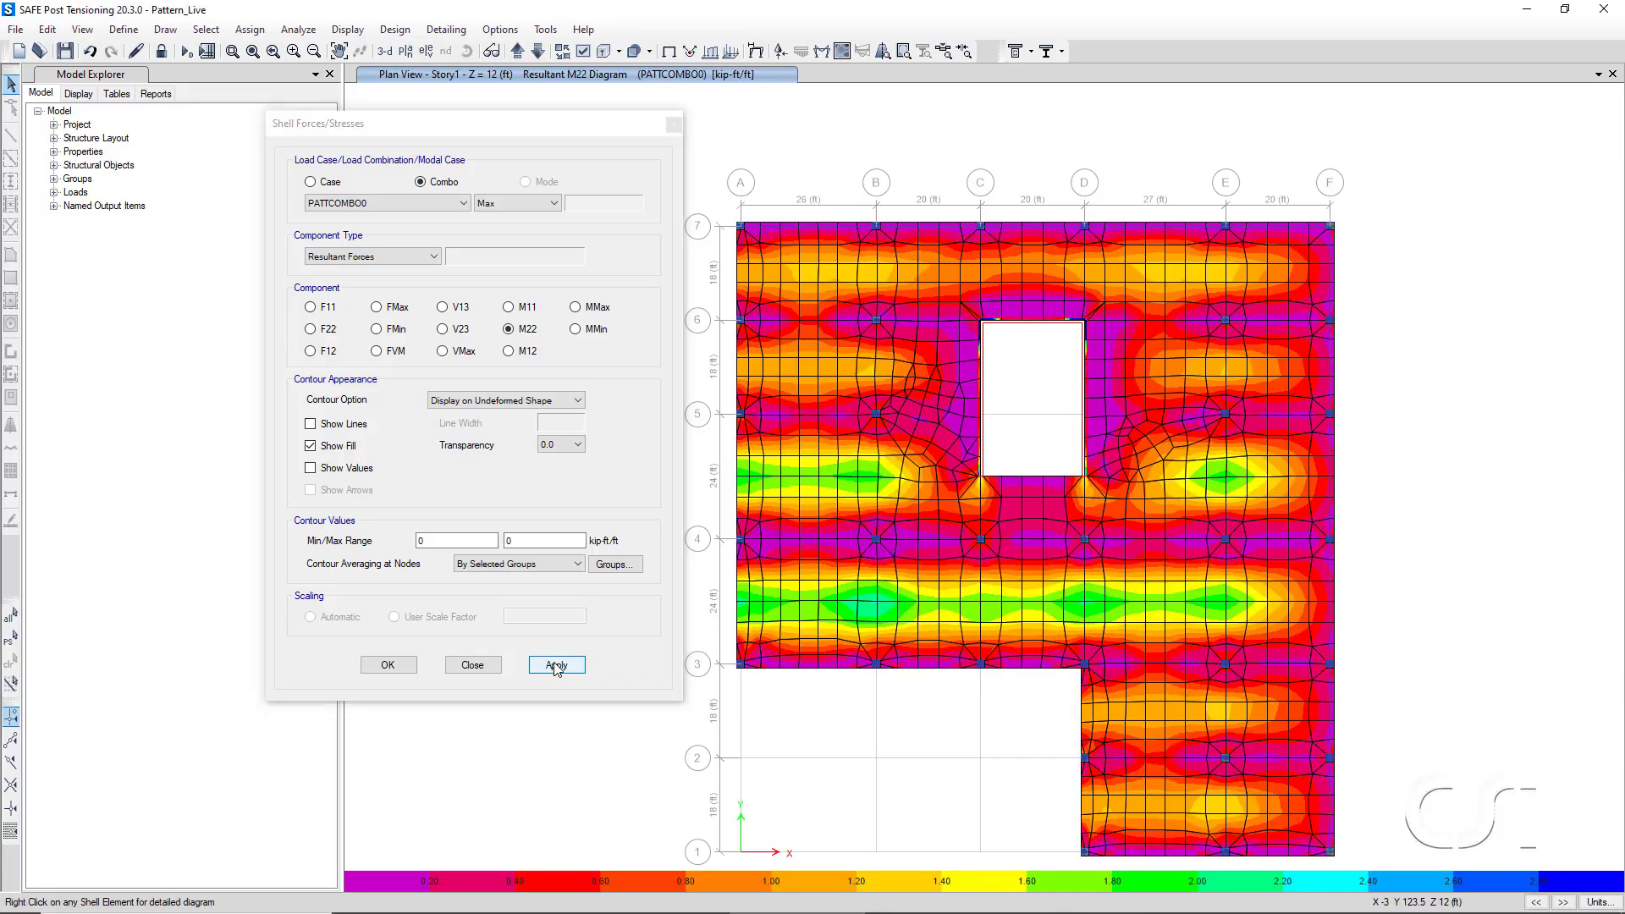
Plot the minimum M22 moments of PATTCOMBO0 on the plan and close the shell forces settings.
{"action": "left_click", "coordinate": [499, 209]}
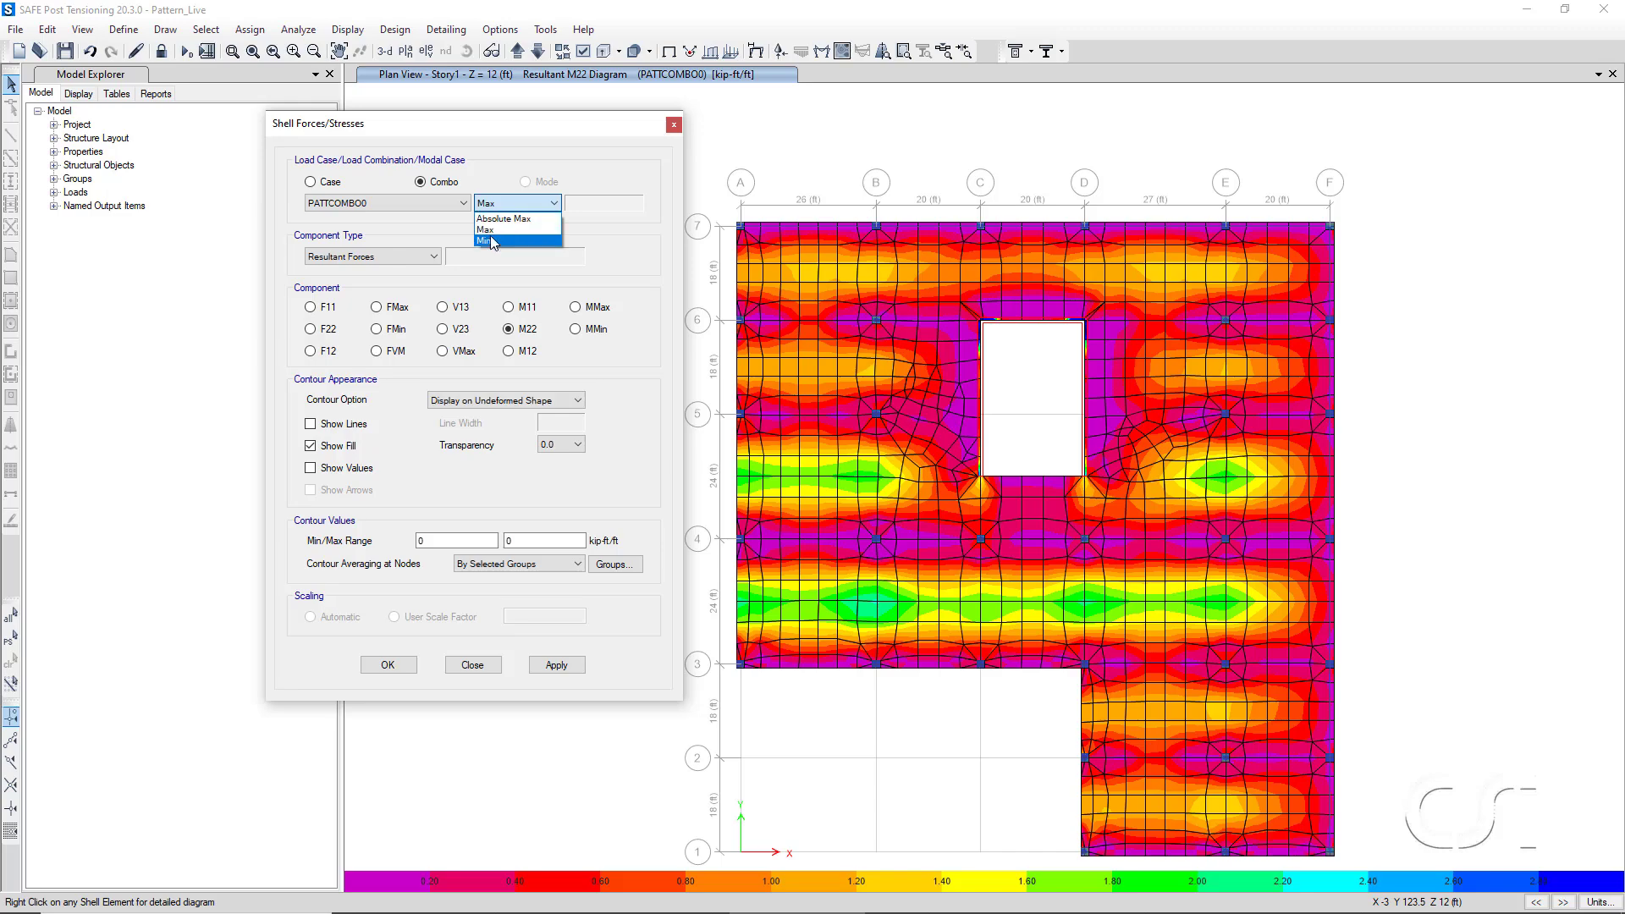
{"action": "left_click", "coordinate": [493, 241]}
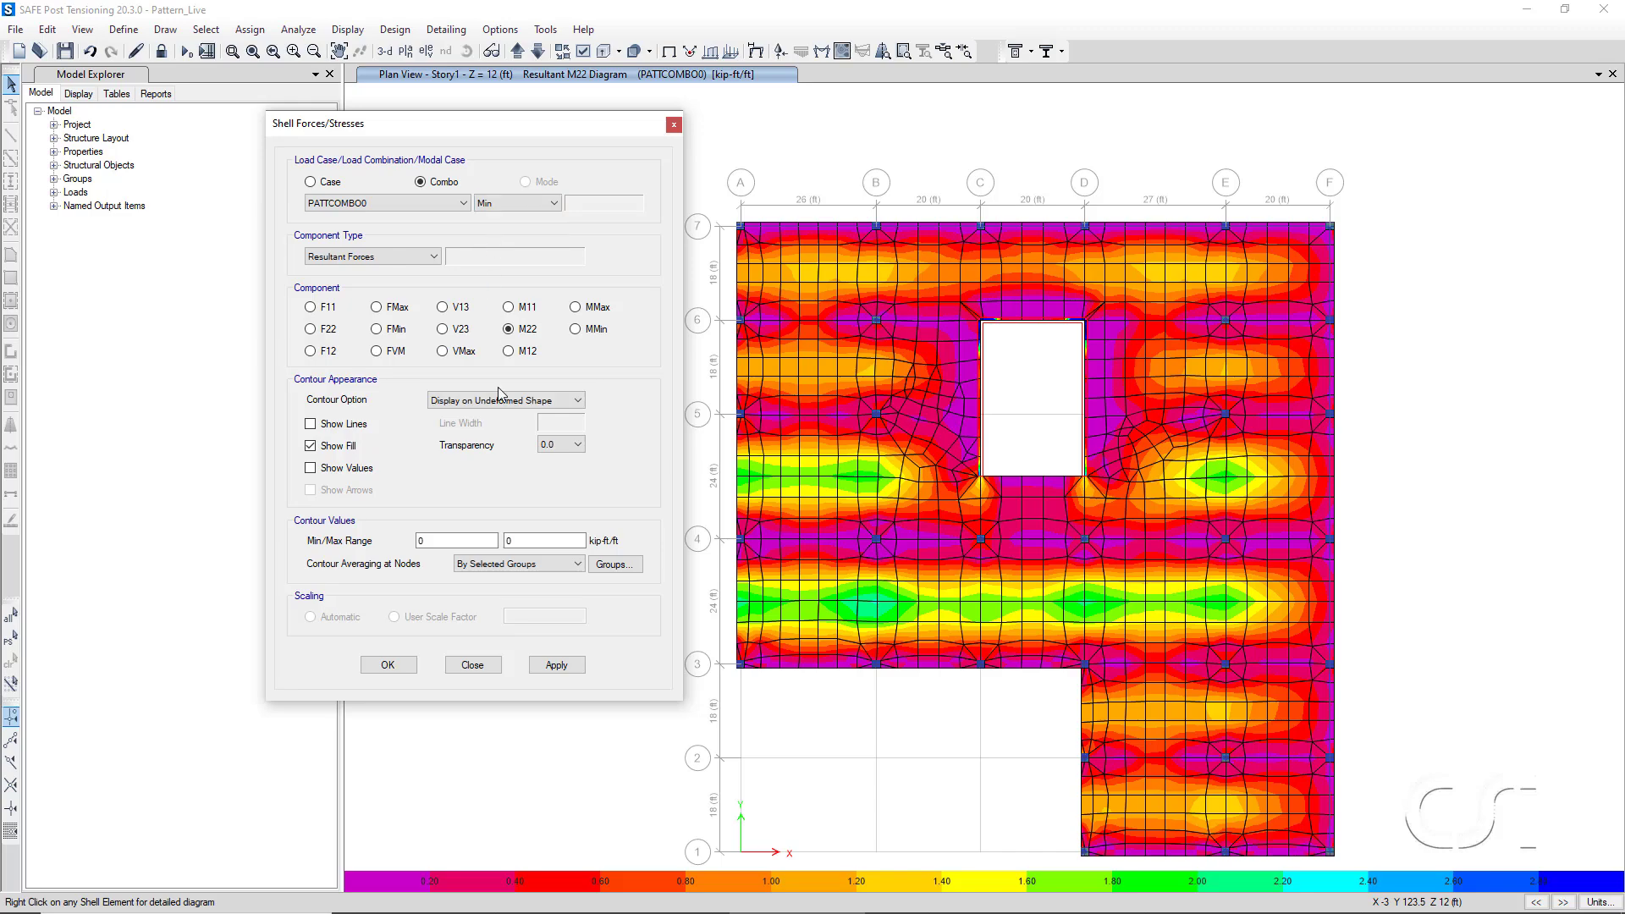
{"action": "left_click", "coordinate": [556, 665]}
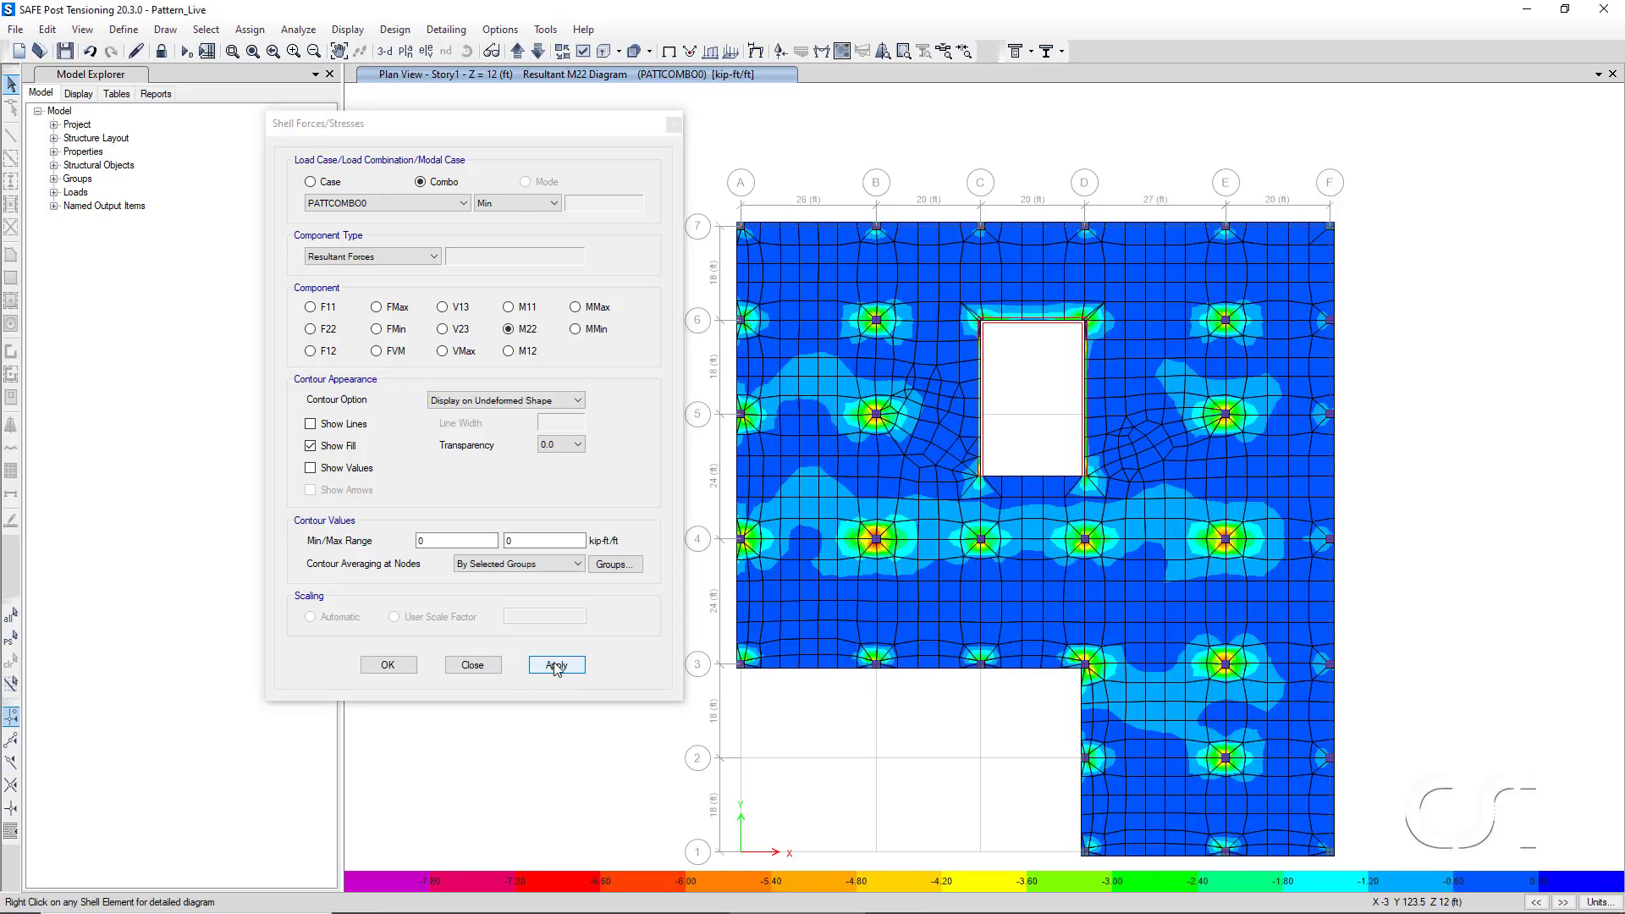
{"action": "left_click", "coordinate": [469, 666]}
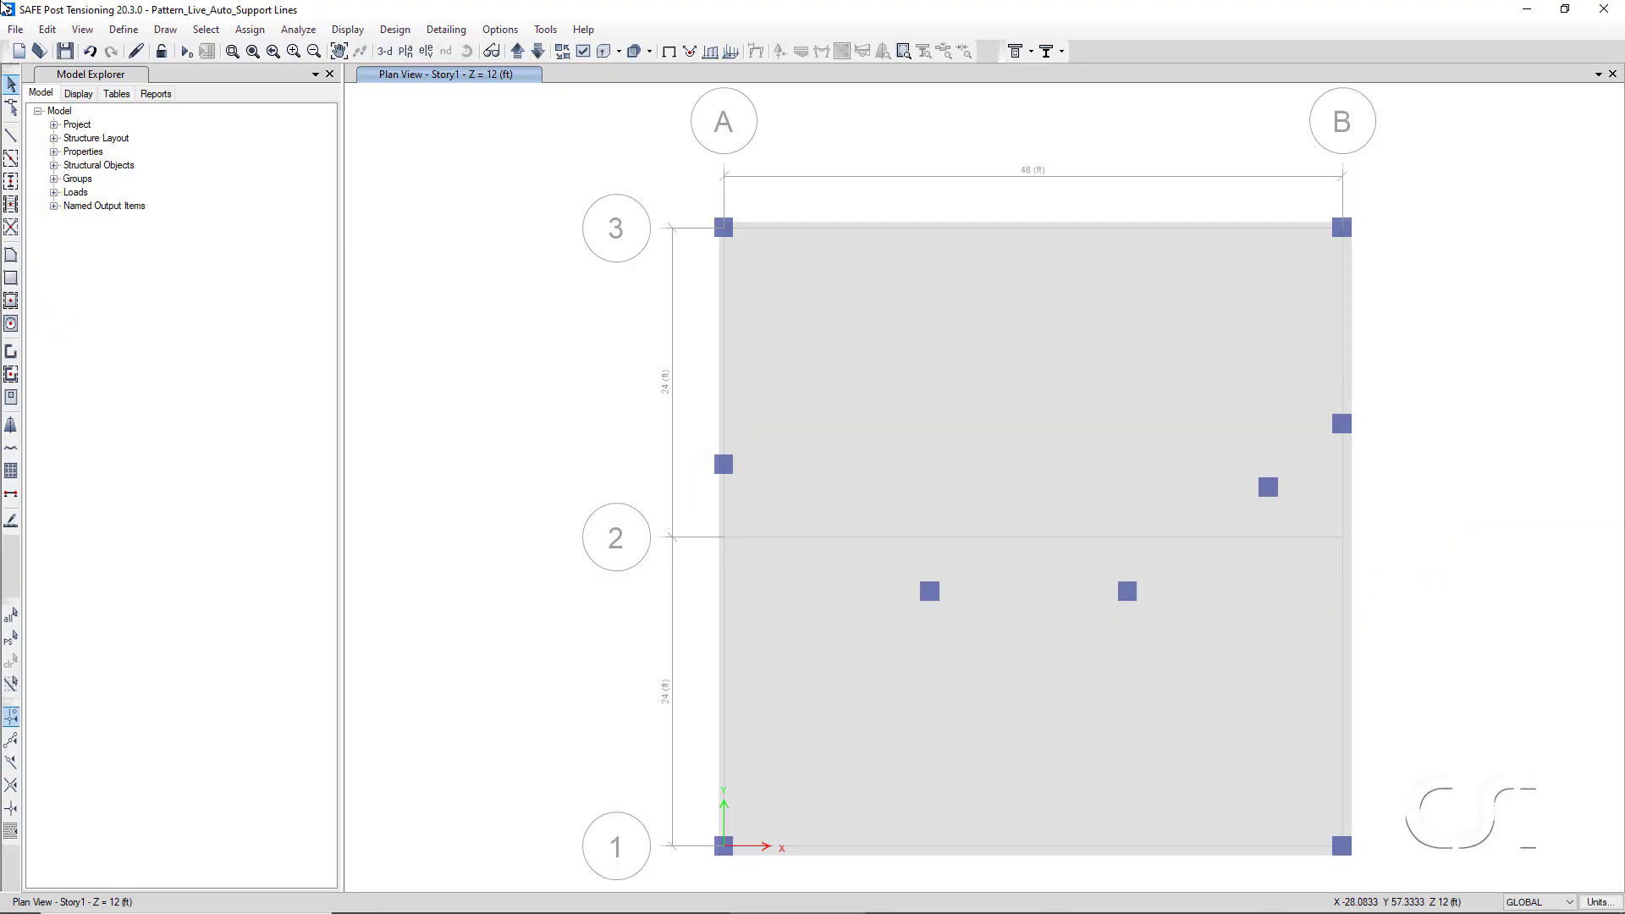
Add slab panels over the floor using the GLOBAL grid system.
{"action": "left_click", "coordinate": [46, 29]}
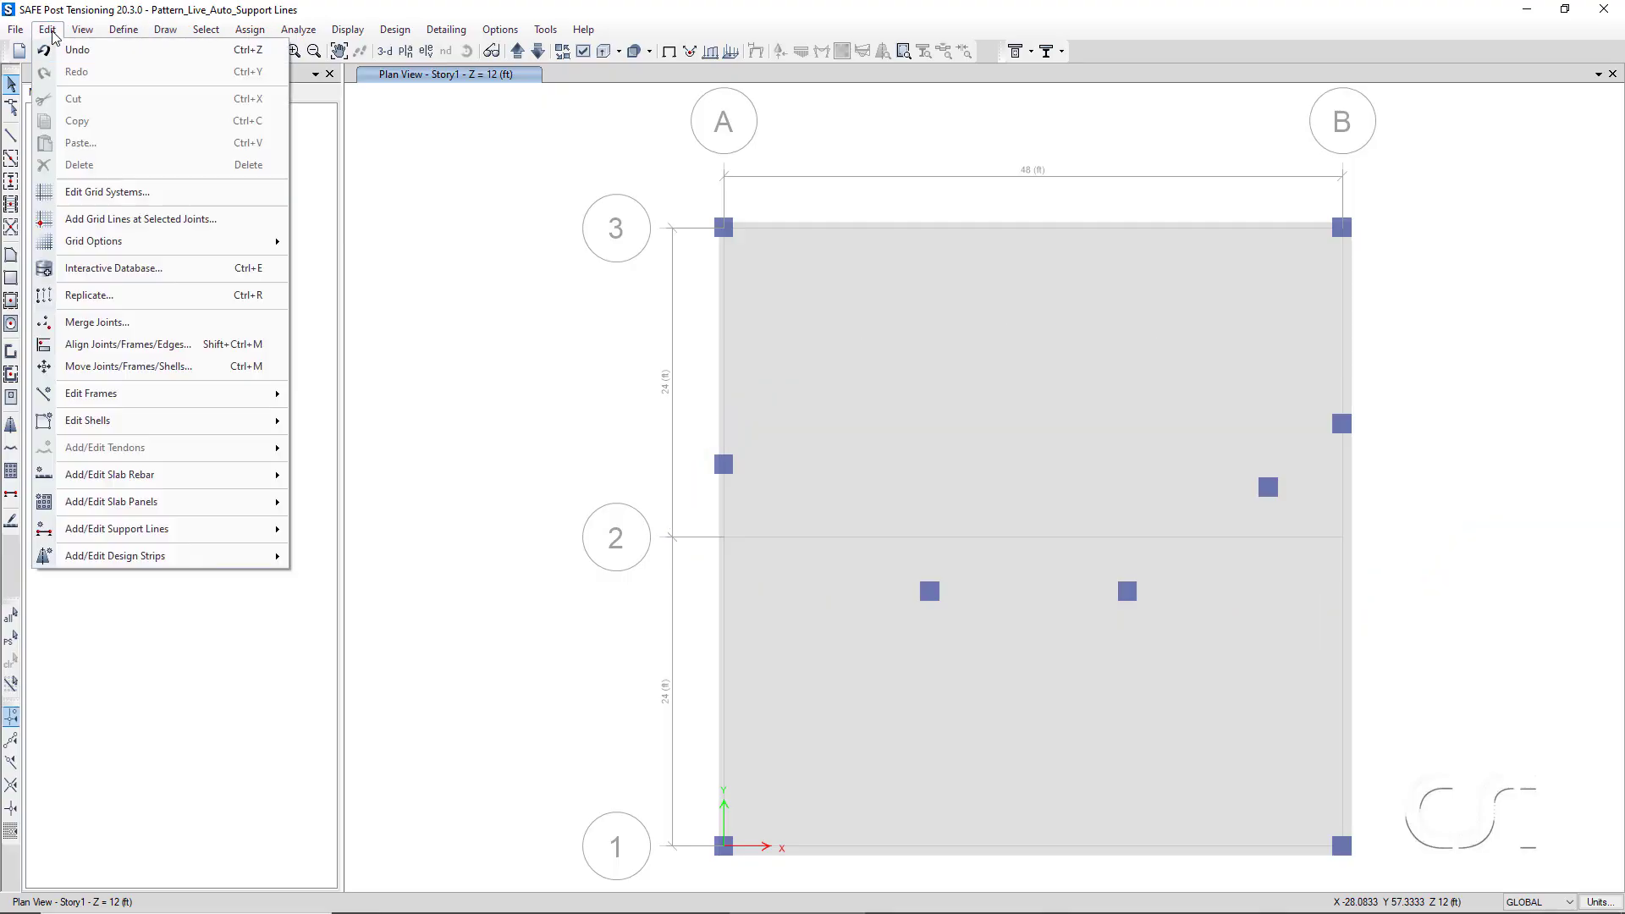
{"action": "mouse_move", "coordinate": [64, 506]}
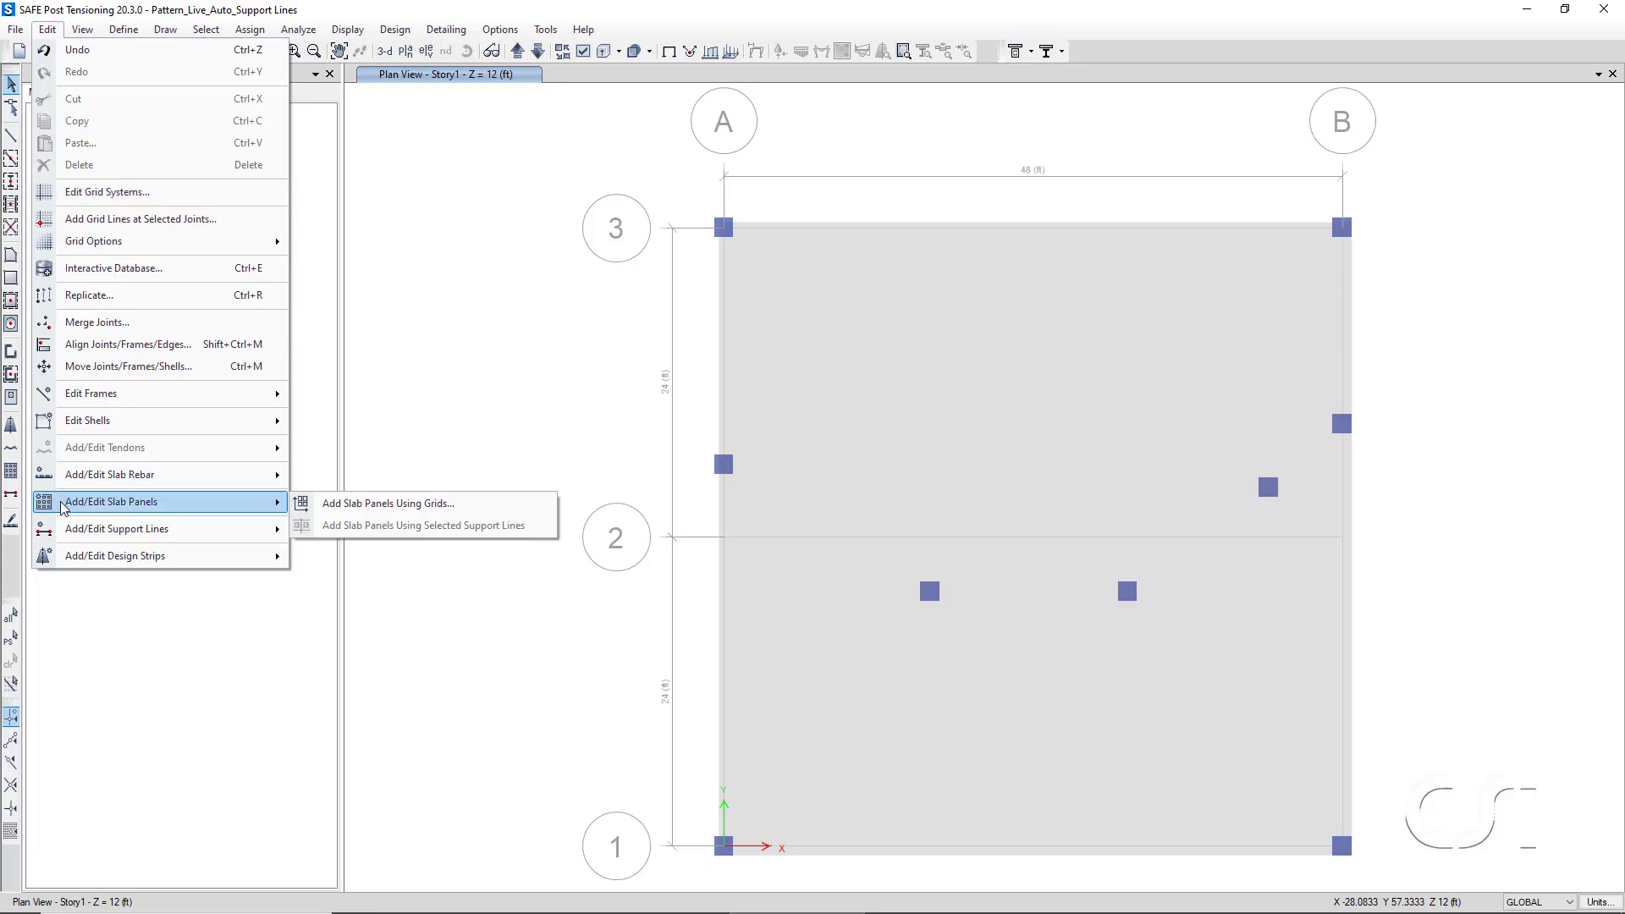
{"action": "left_click", "coordinate": [419, 506]}
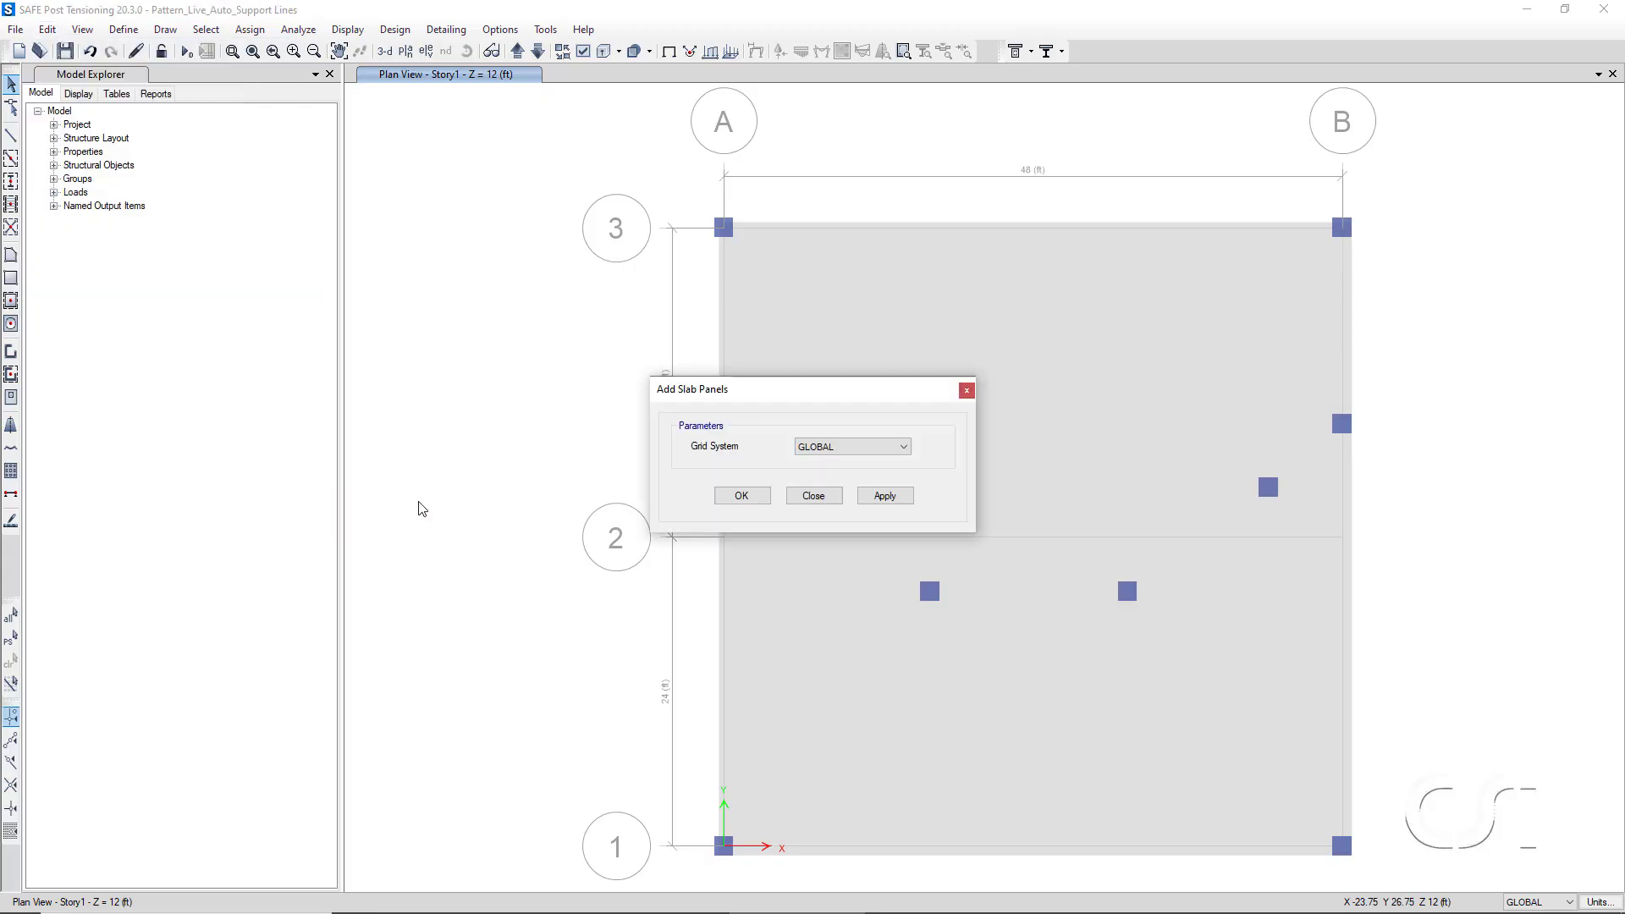
{"action": "left_click", "coordinate": [756, 504]}
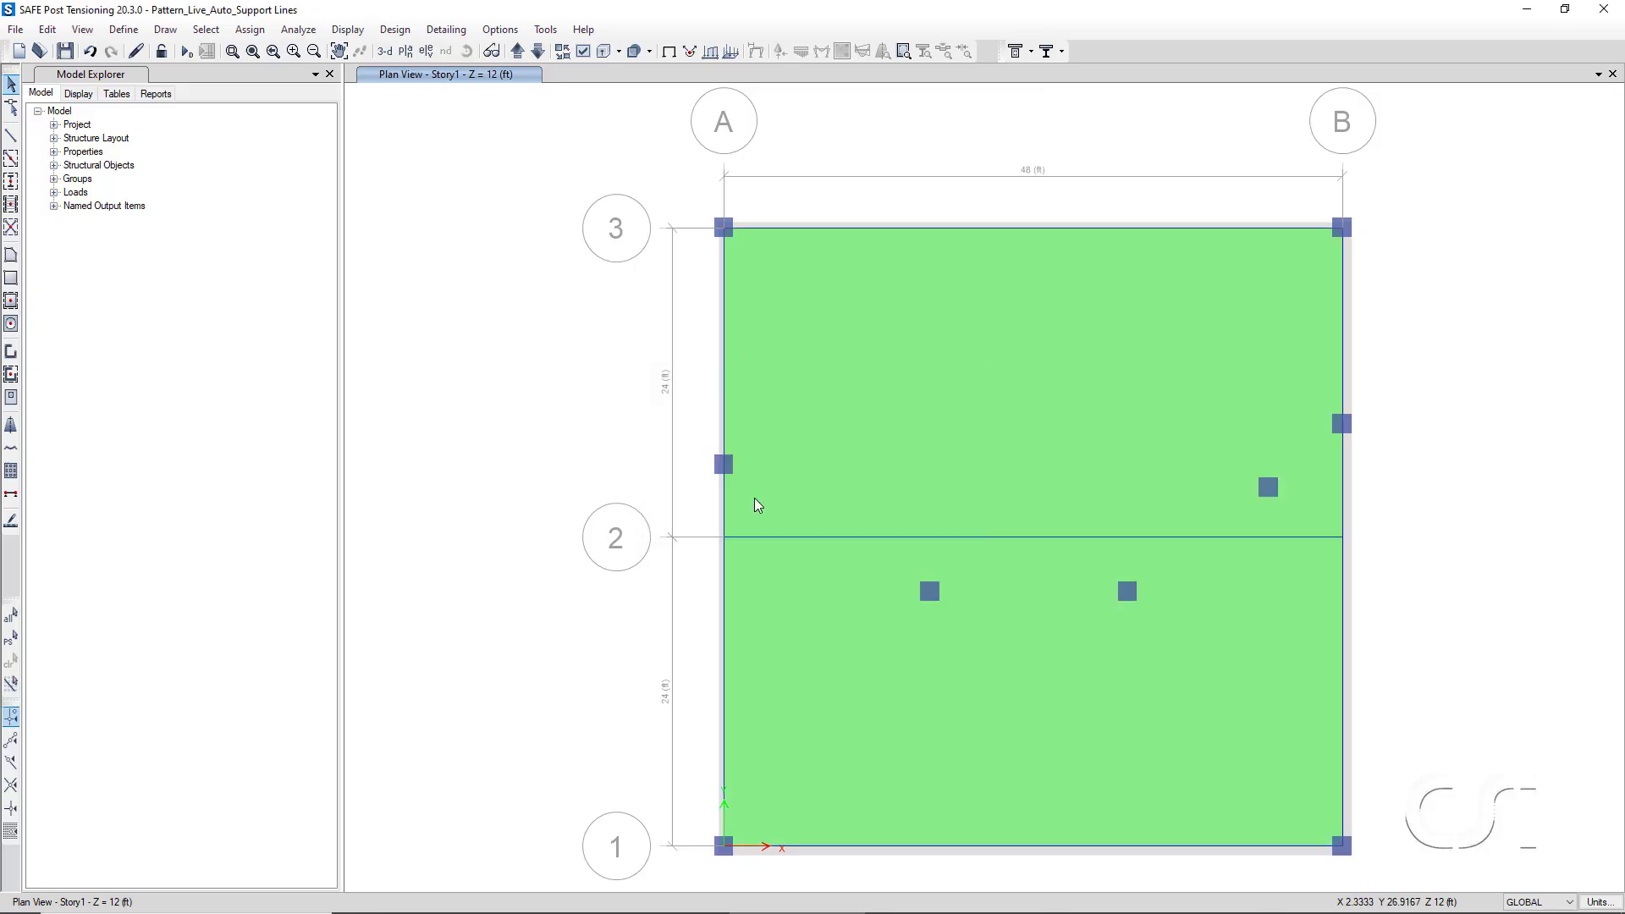
Turn on Object Shrink for the plan view to examine the separate slab panels, and turn it off again.
{"action": "left_click", "coordinate": [583, 52]}
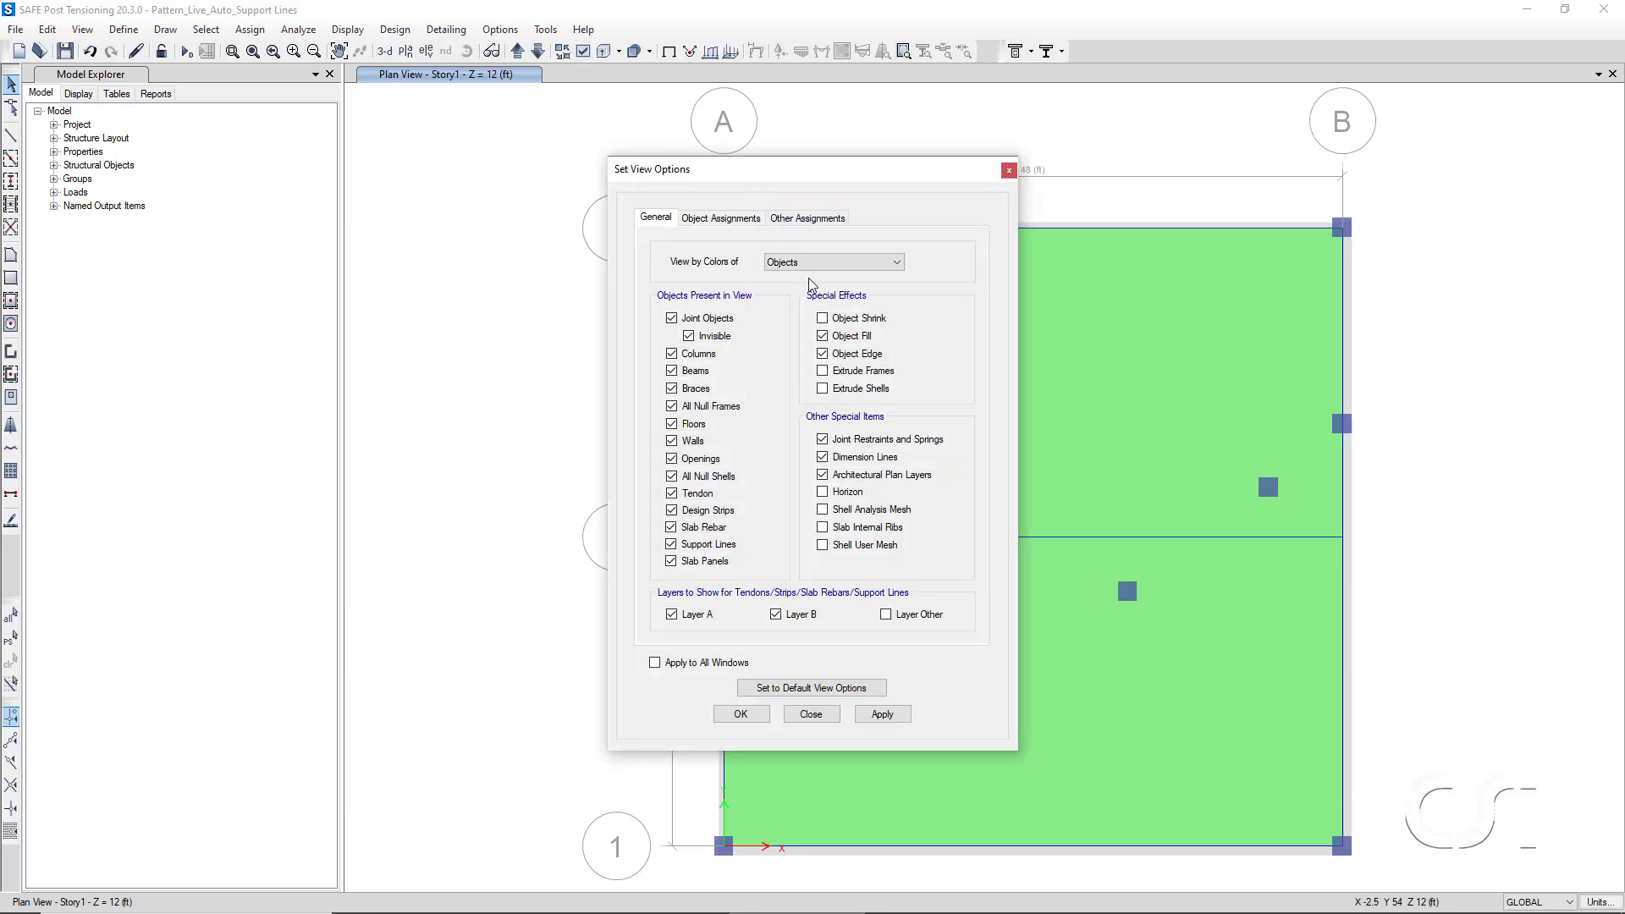
{"action": "left_click", "coordinate": [822, 317]}
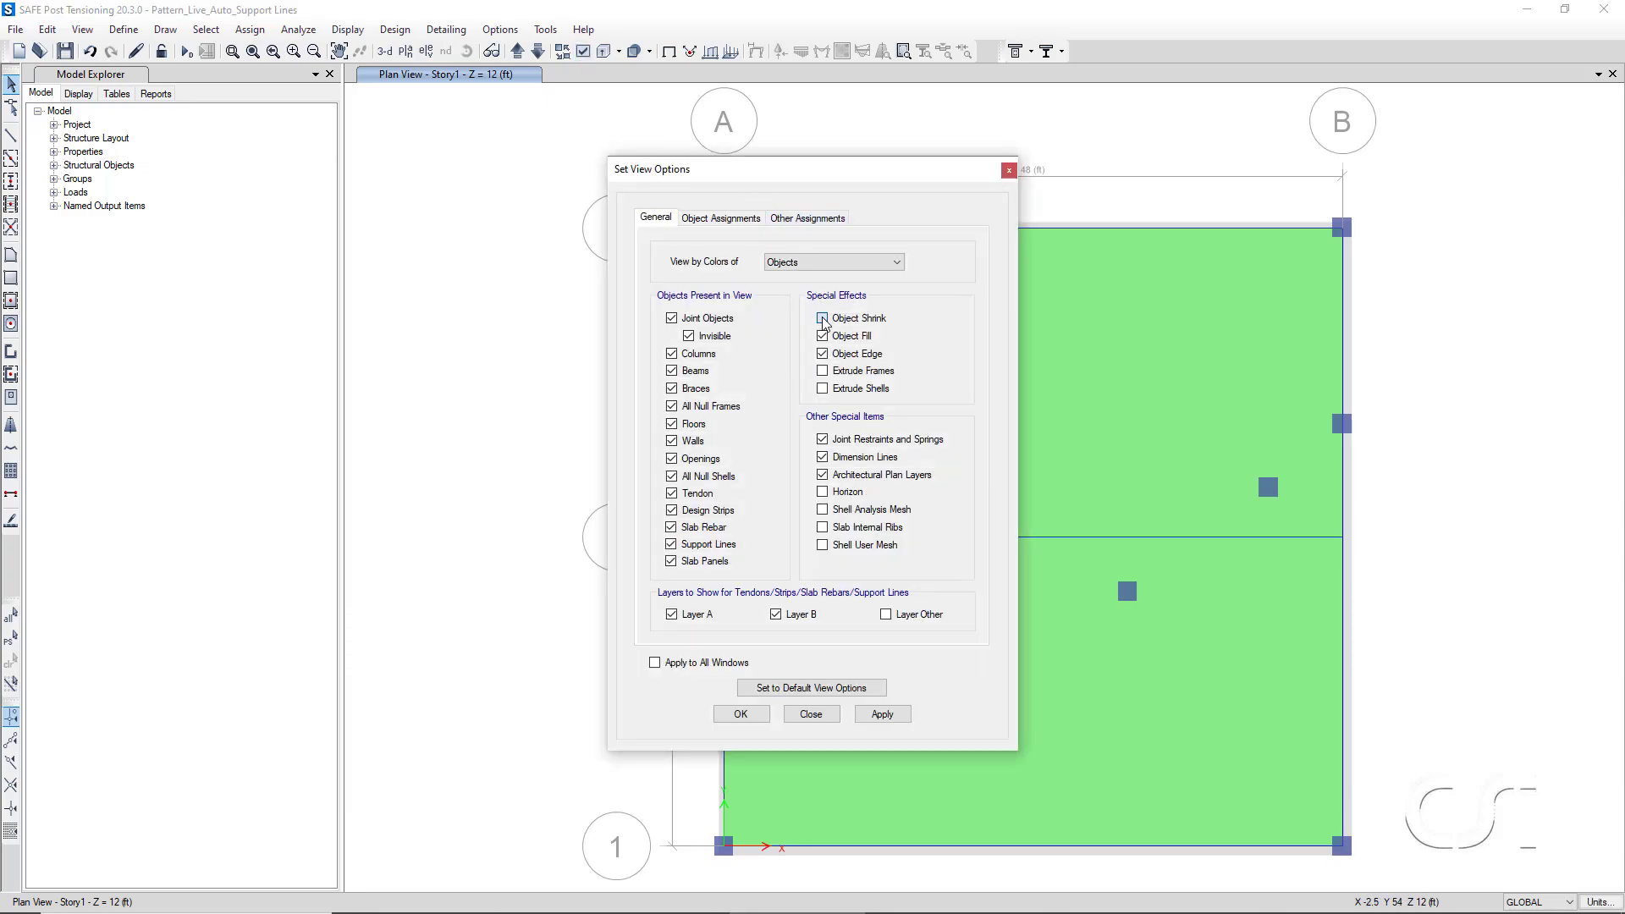
{"action": "left_click", "coordinate": [740, 713]}
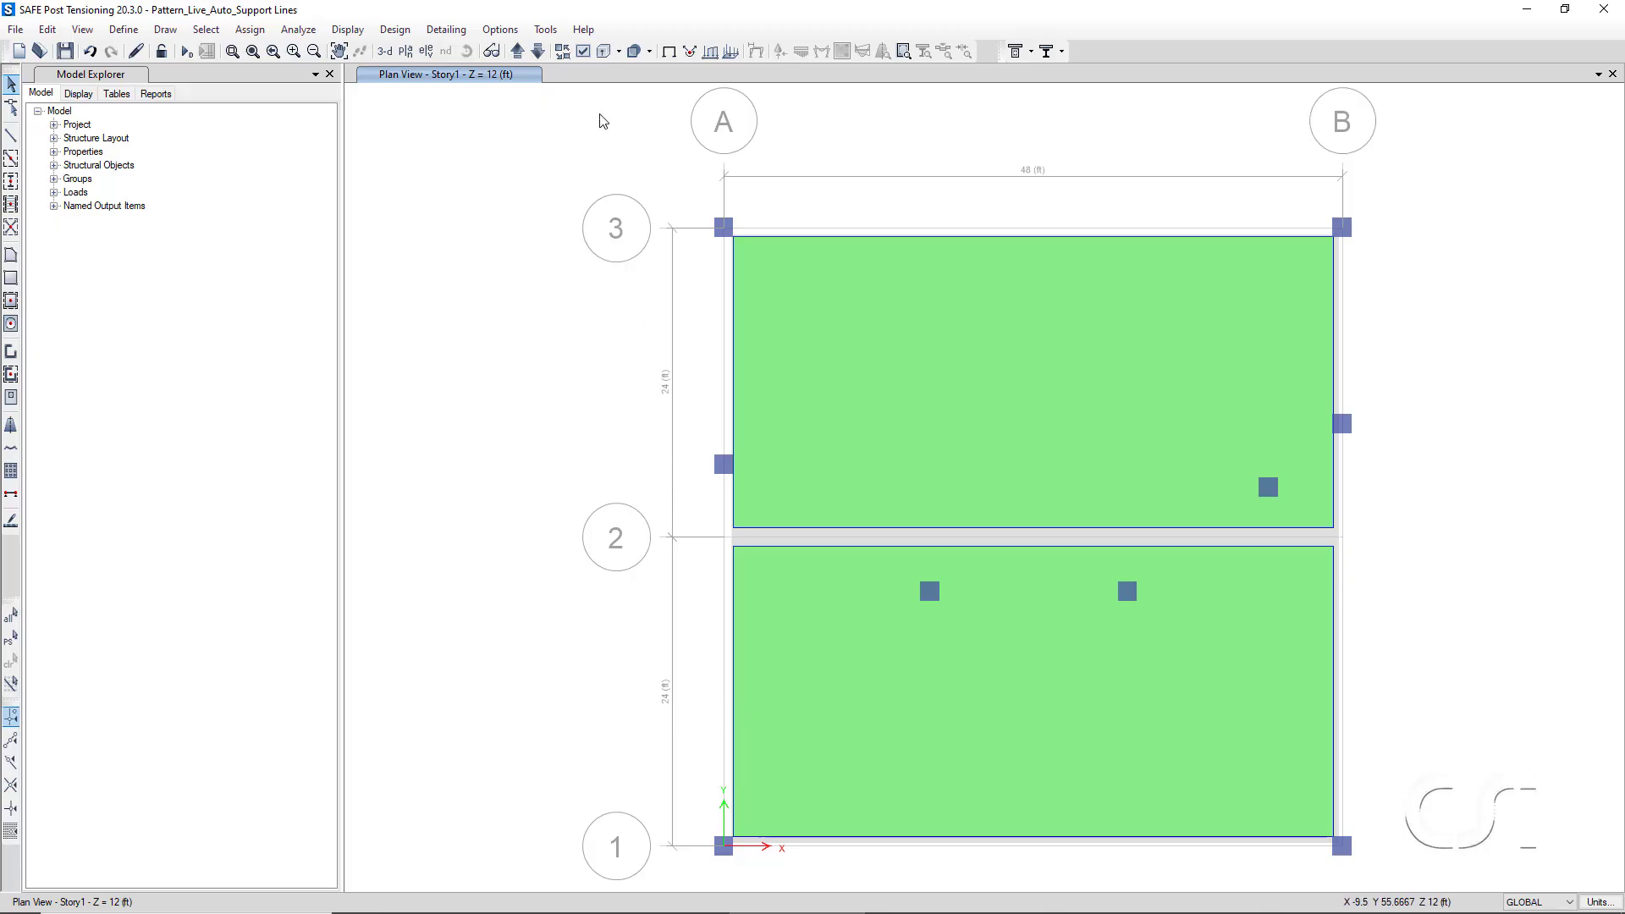
{"action": "left_click", "coordinate": [583, 52]}
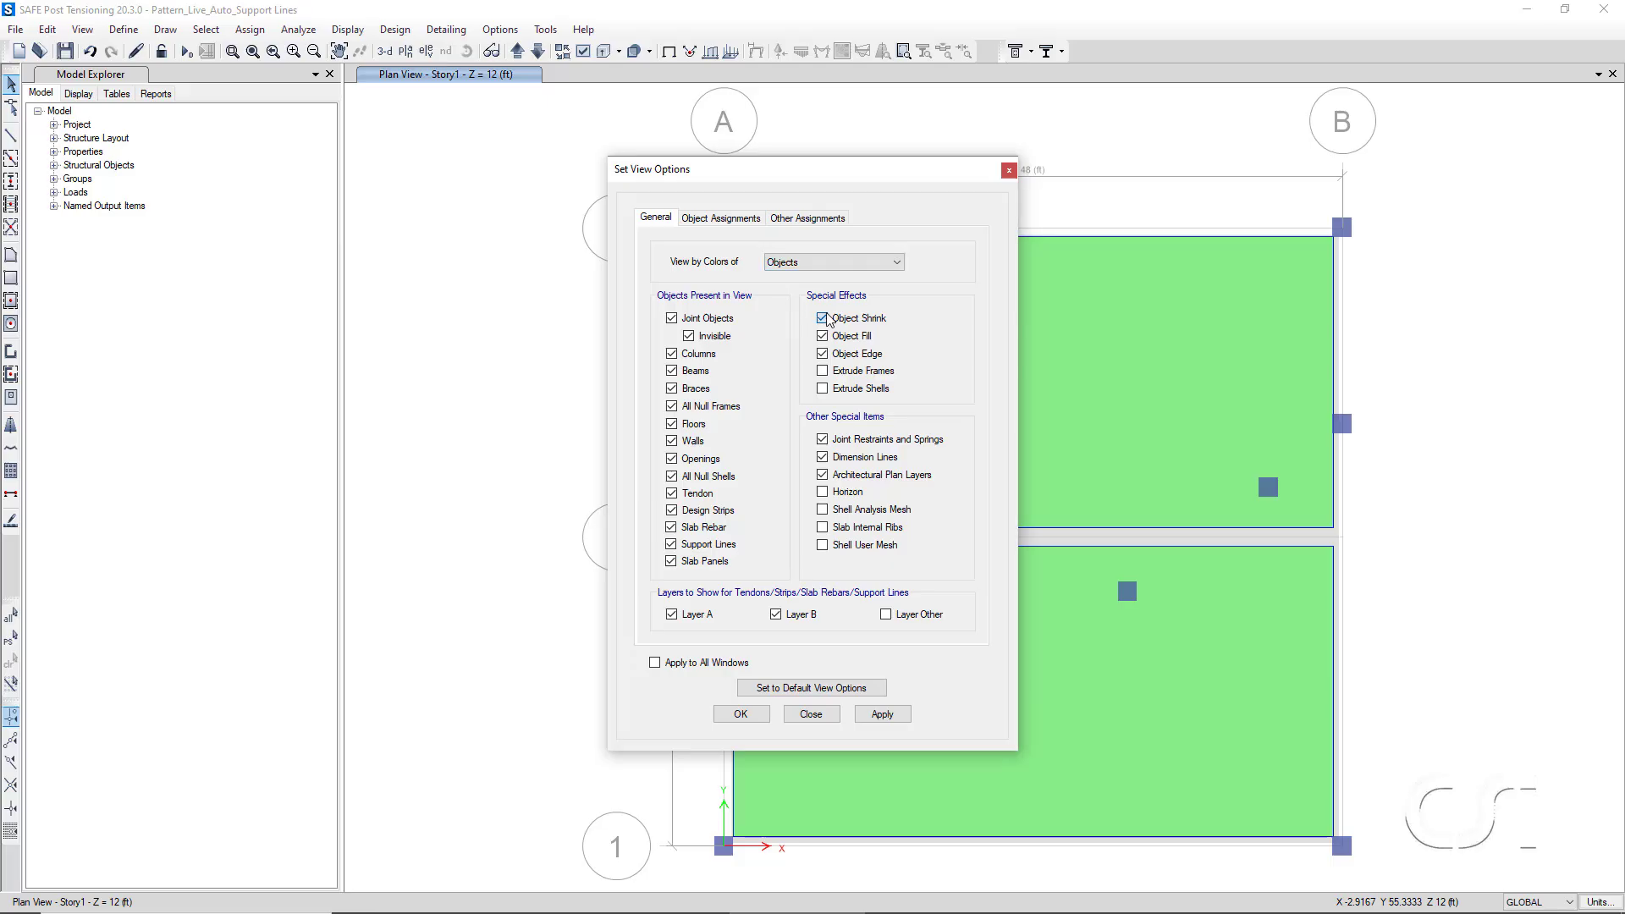
{"action": "left_click", "coordinate": [740, 713]}
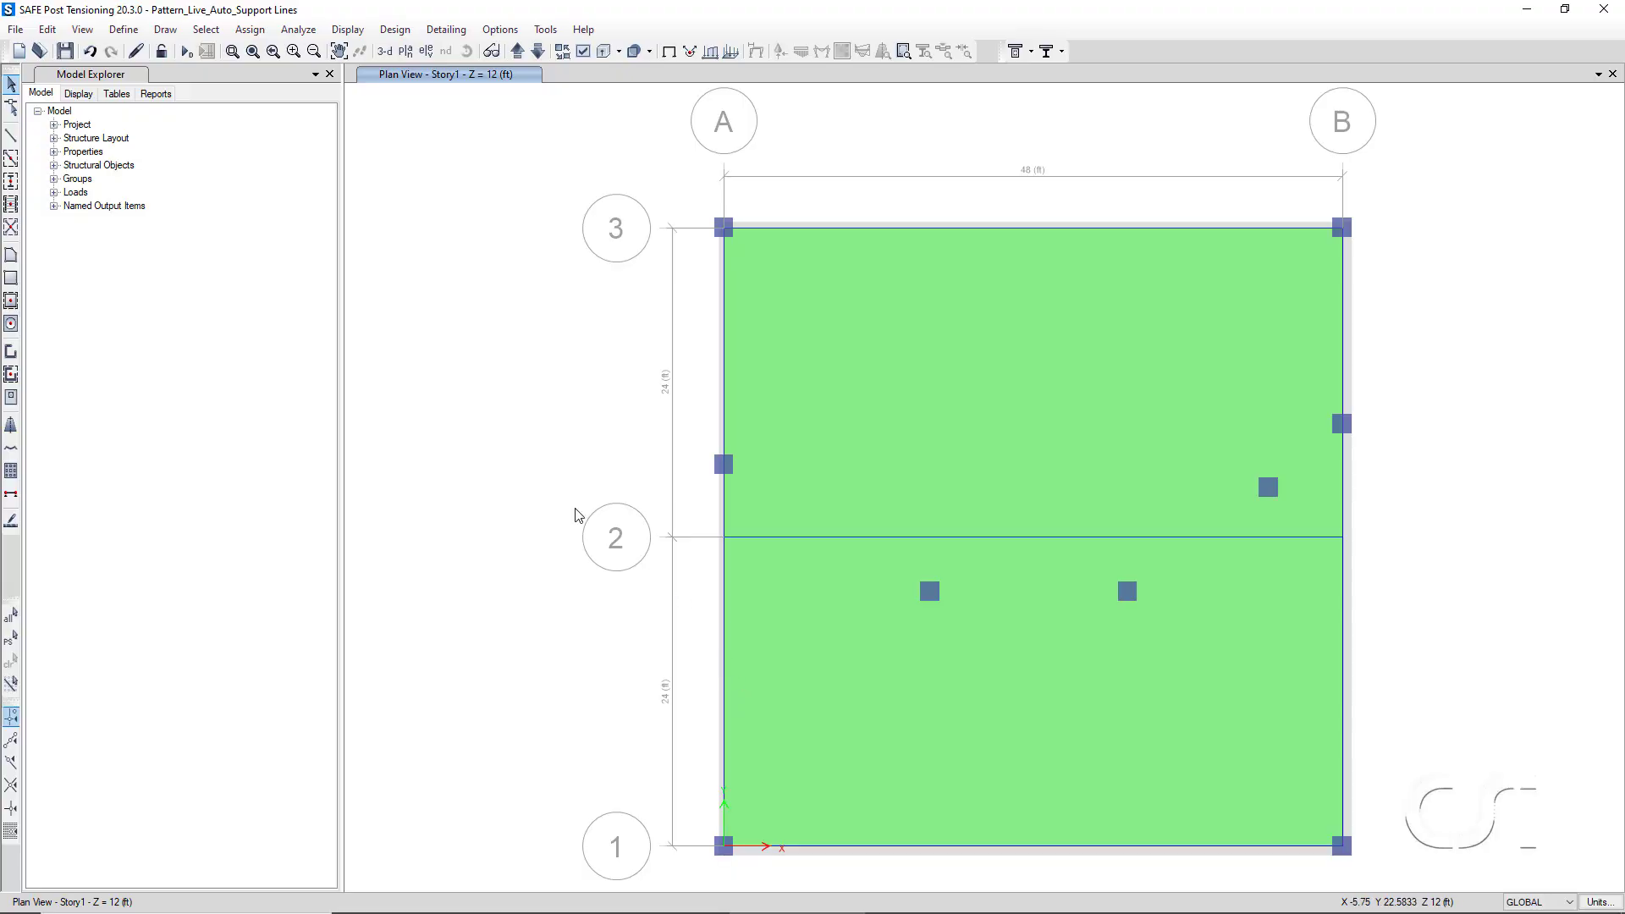
Select all slab panels by object type and delete them from the model.
{"action": "left_click", "coordinate": [217, 31]}
{"action": "mouse_move", "coordinate": [218, 46]}
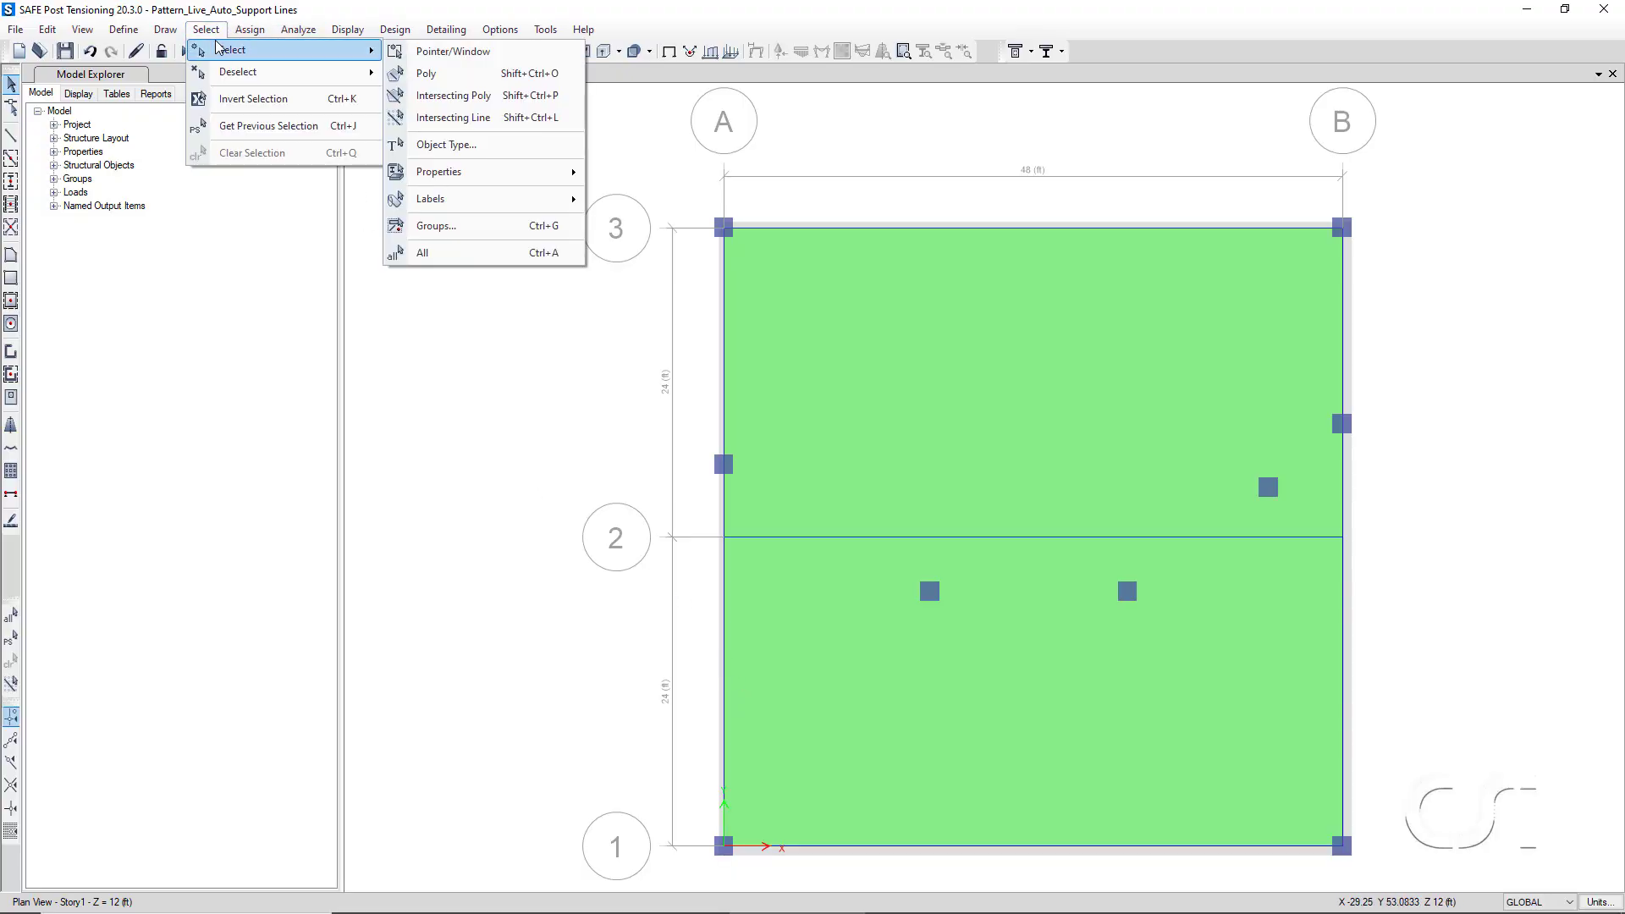
{"action": "left_click", "coordinate": [440, 144]}
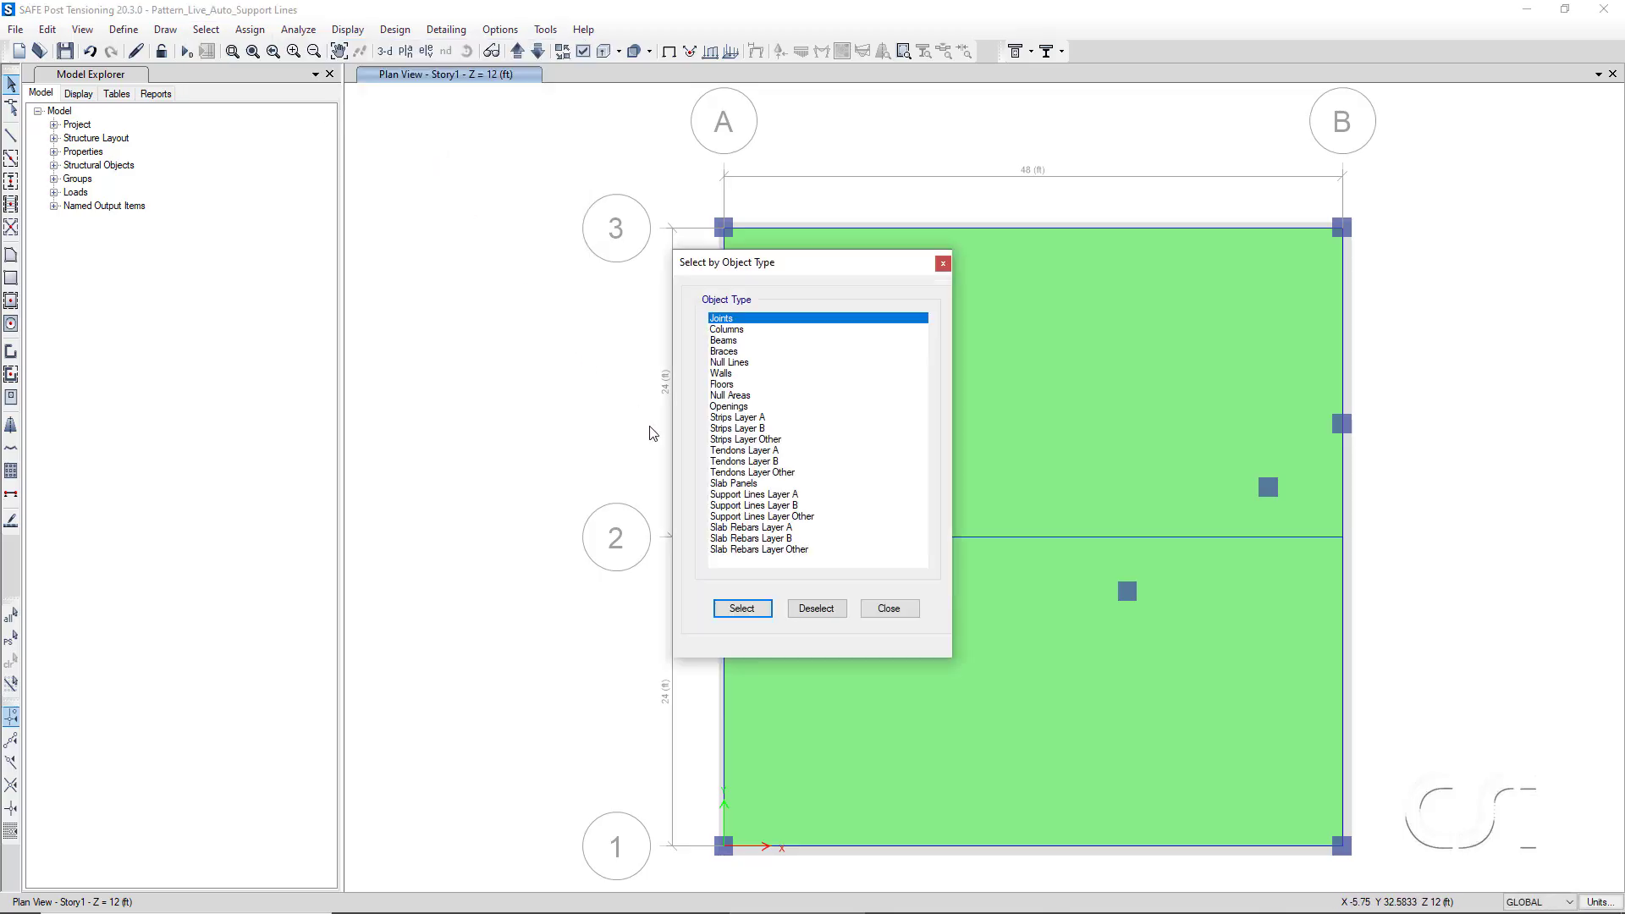
{"action": "left_click", "coordinate": [742, 608]}
{"action": "left_click", "coordinate": [884, 609]}
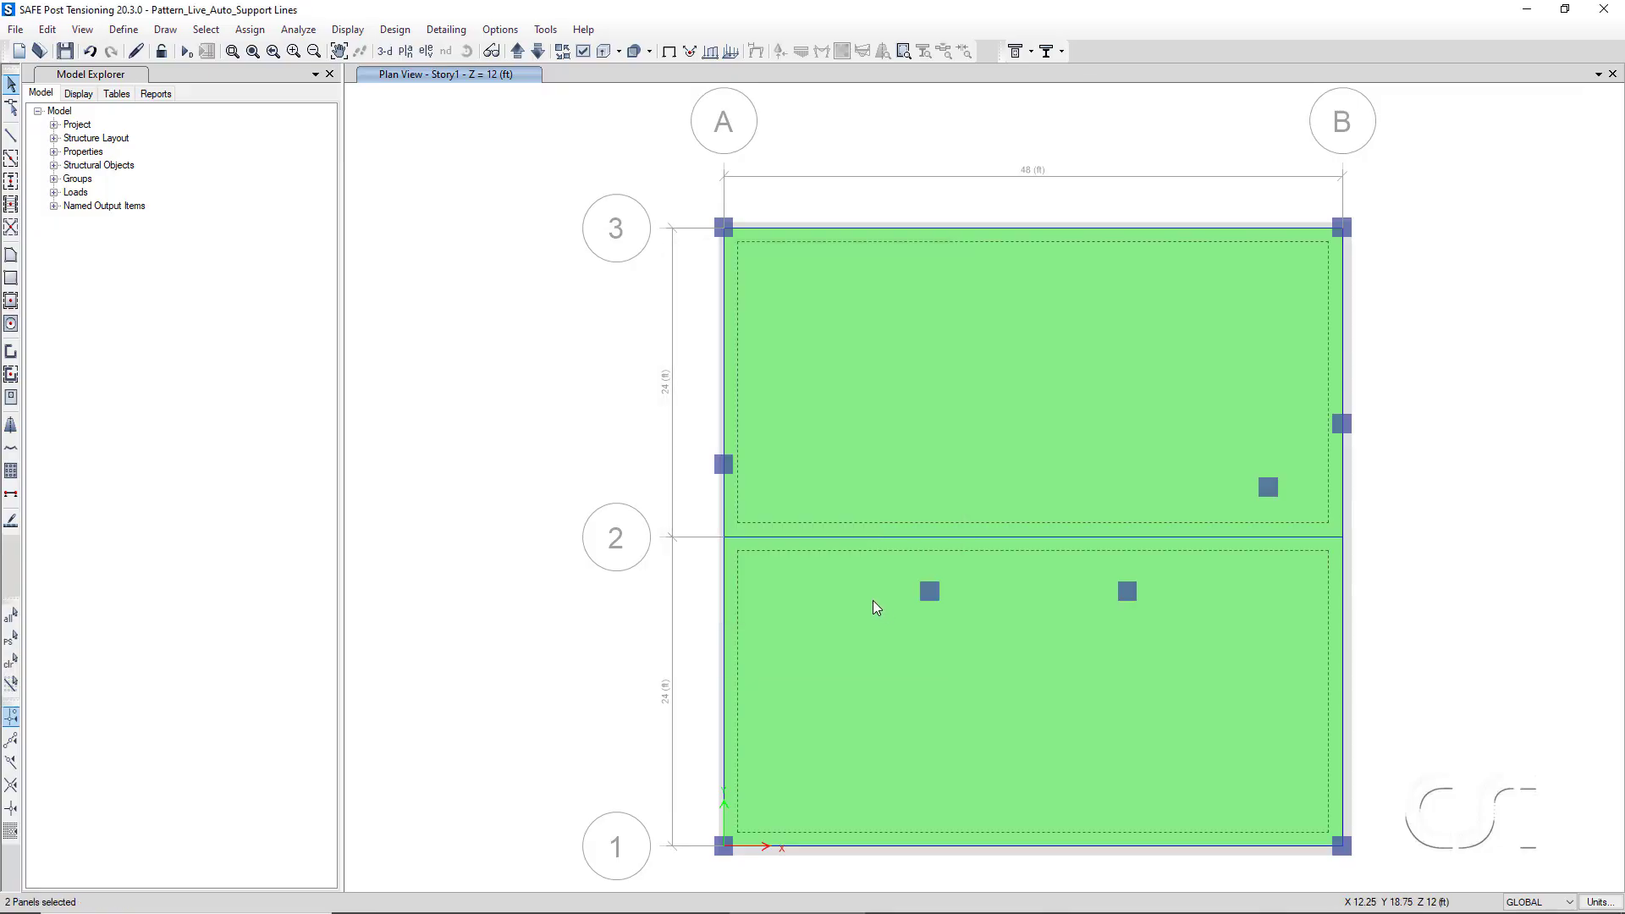
{"action": "left_click", "coordinate": [47, 30]}
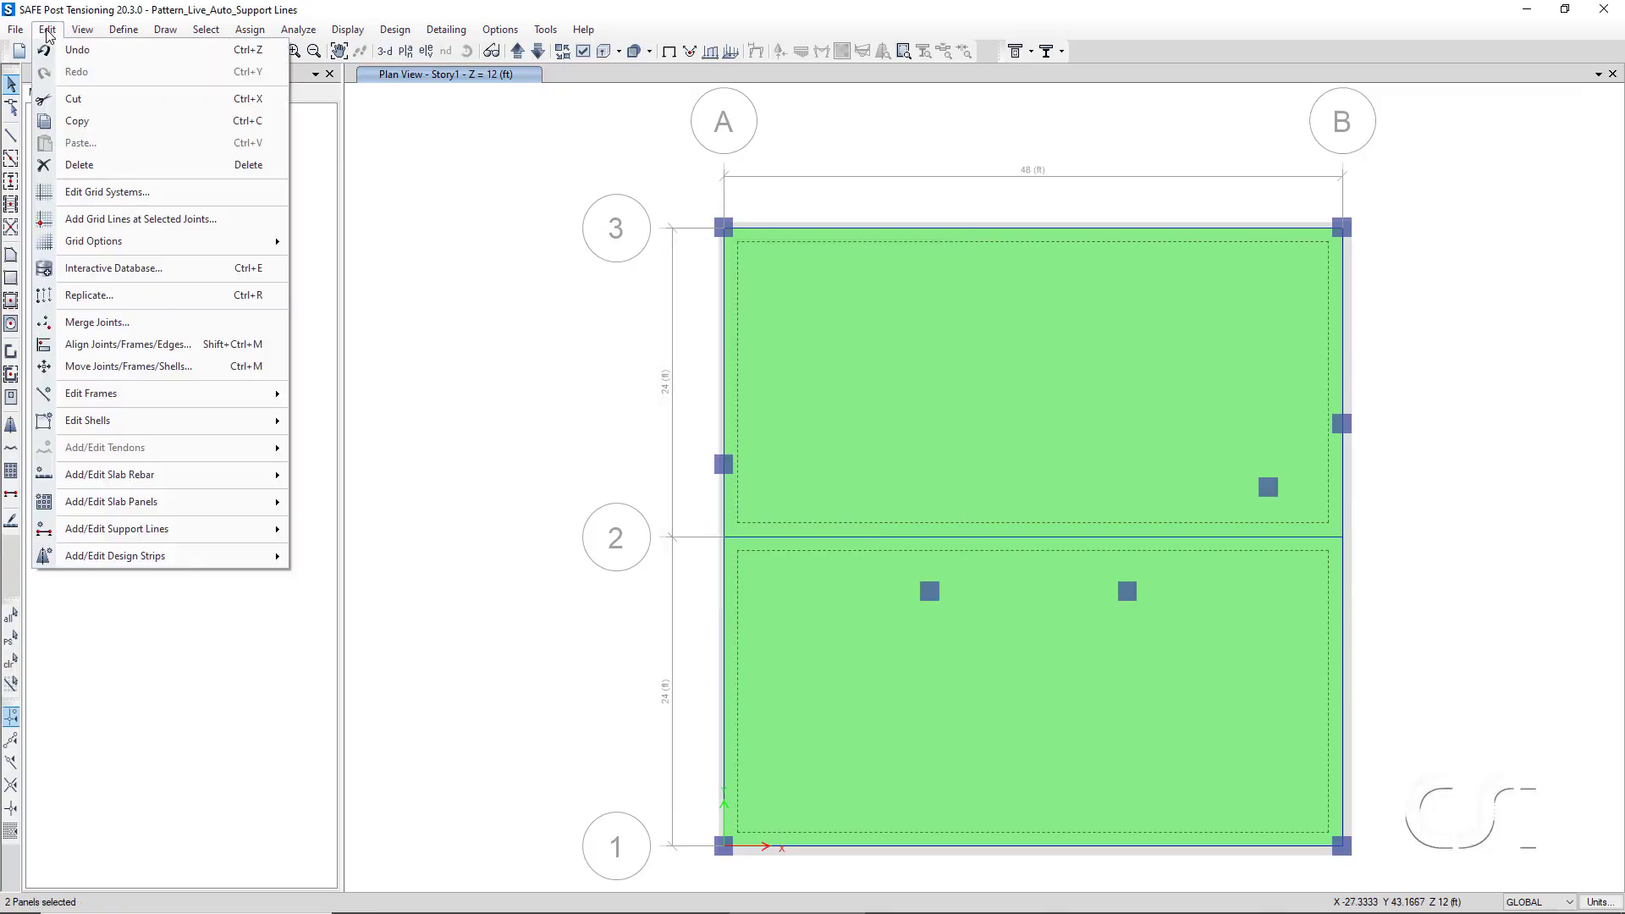
{"action": "left_click", "coordinate": [75, 167]}
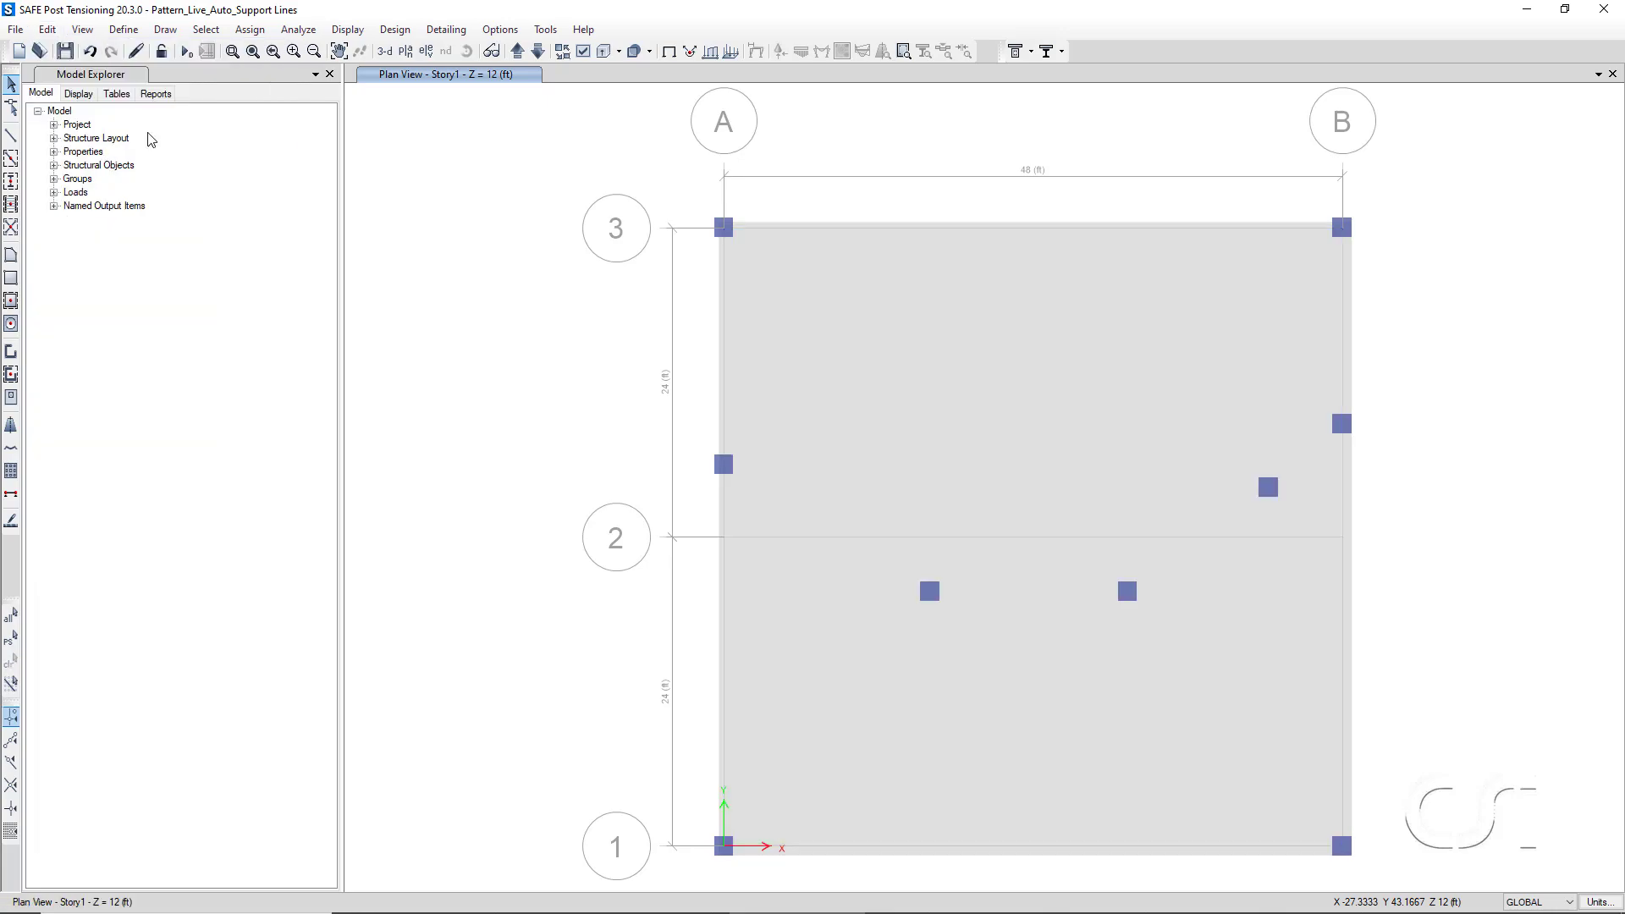
Draw a layer A support line along grid line 1 between the columns at A-1 and B-1.
{"action": "left_click", "coordinate": [165, 29]}
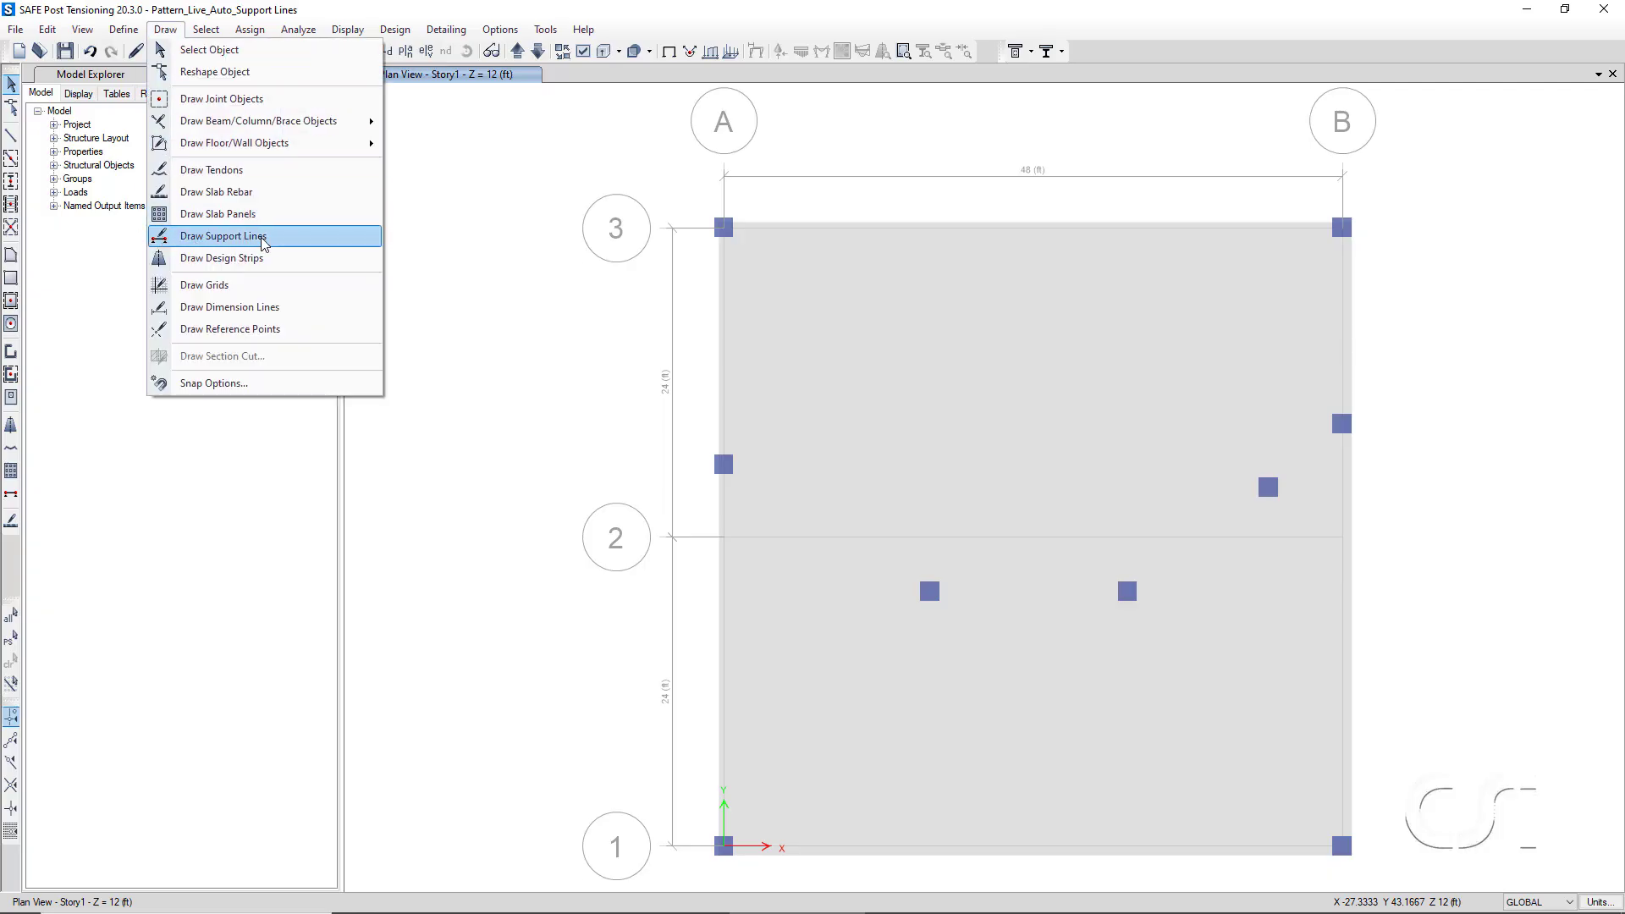
{"action": "left_click", "coordinate": [224, 236]}
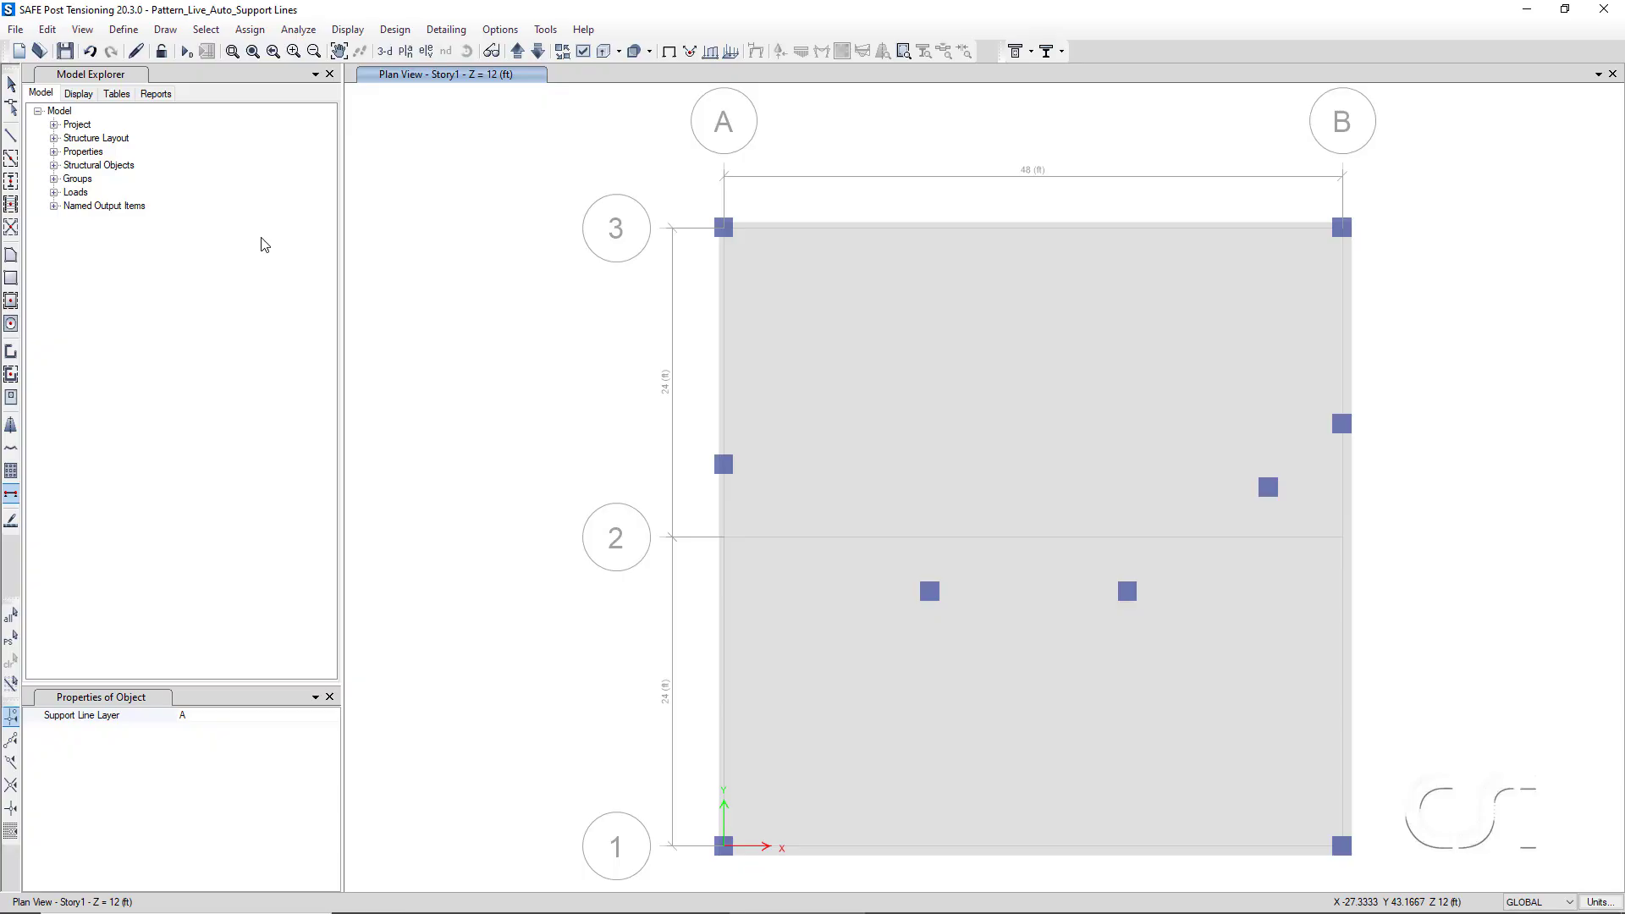
{"action": "left_click", "coordinate": [723, 846]}
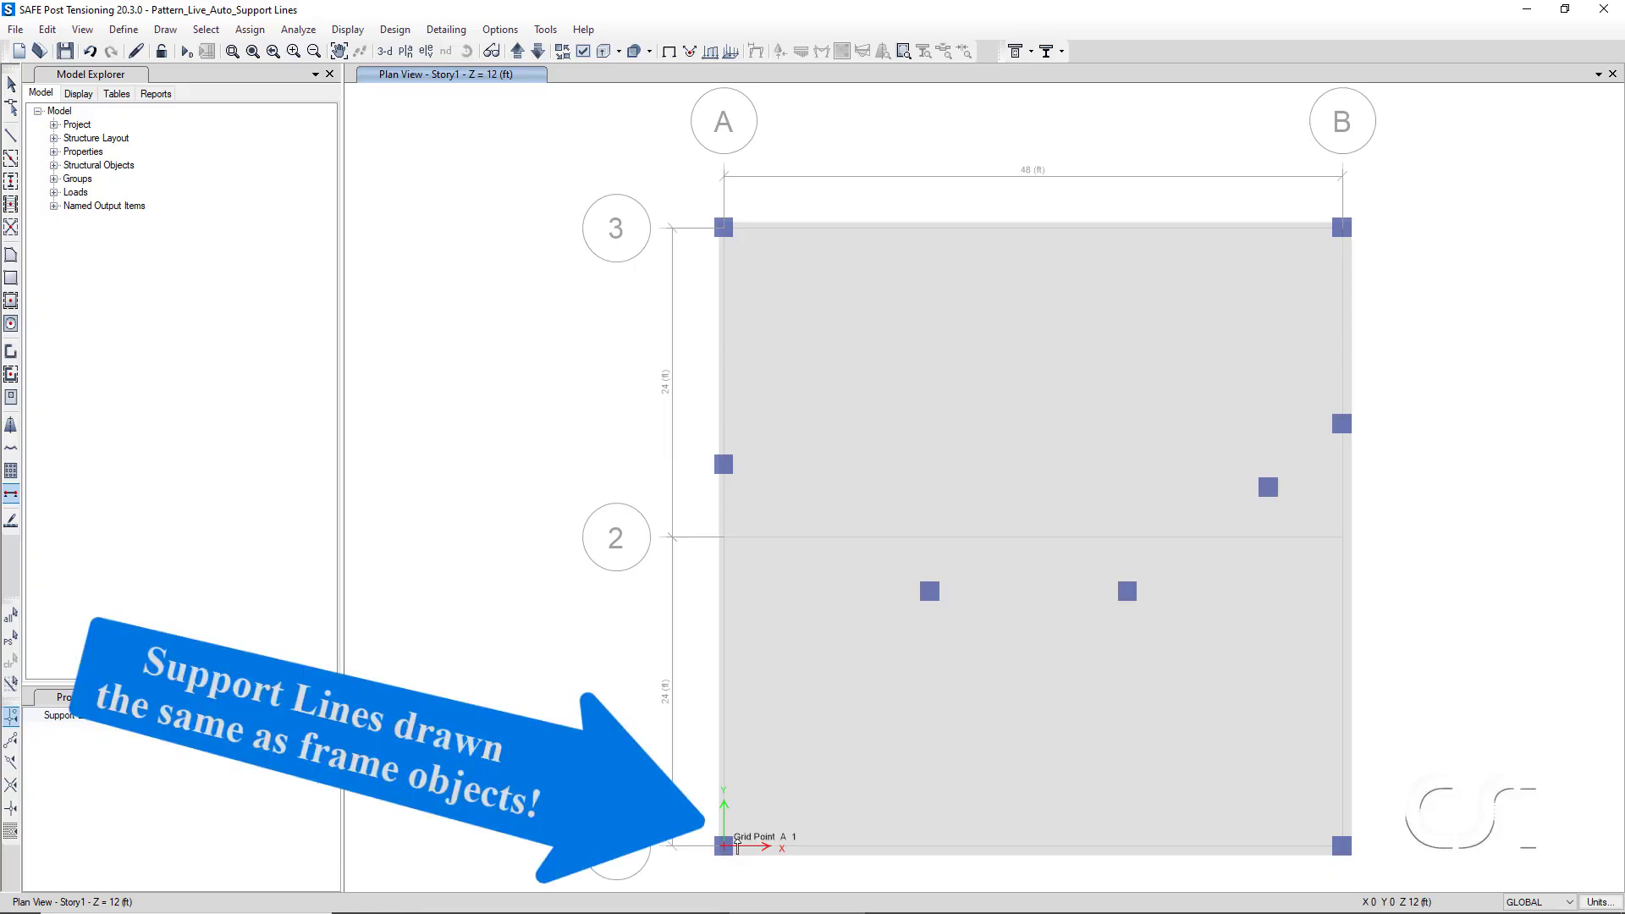
{"action": "left_click", "coordinate": [1342, 847]}
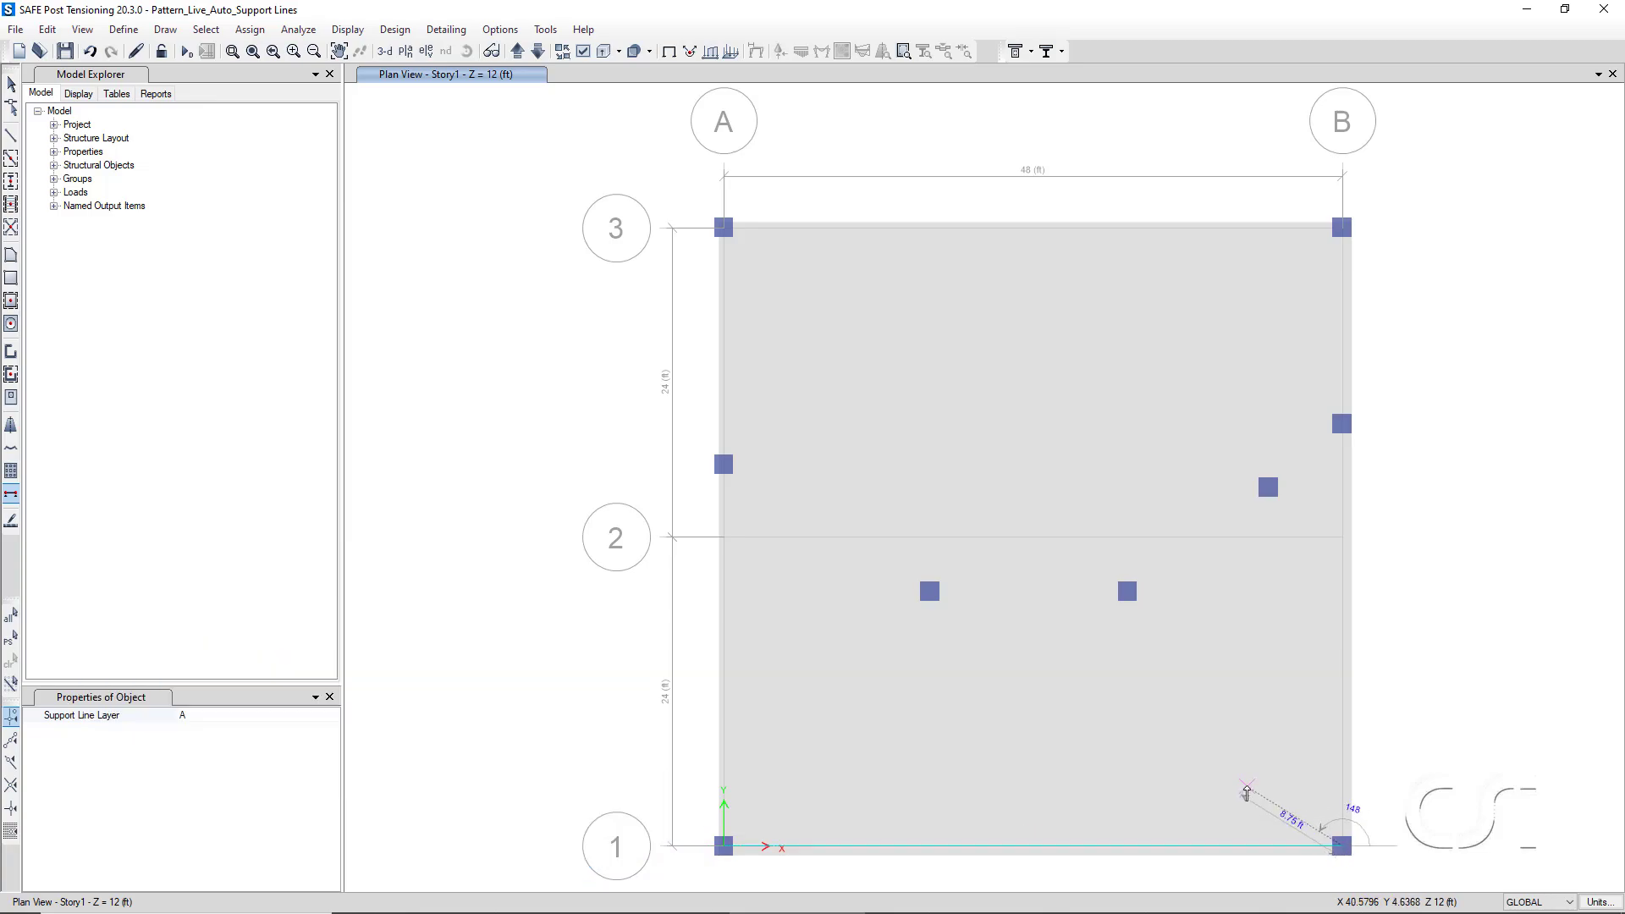
{"action": "key", "text": "Return"}
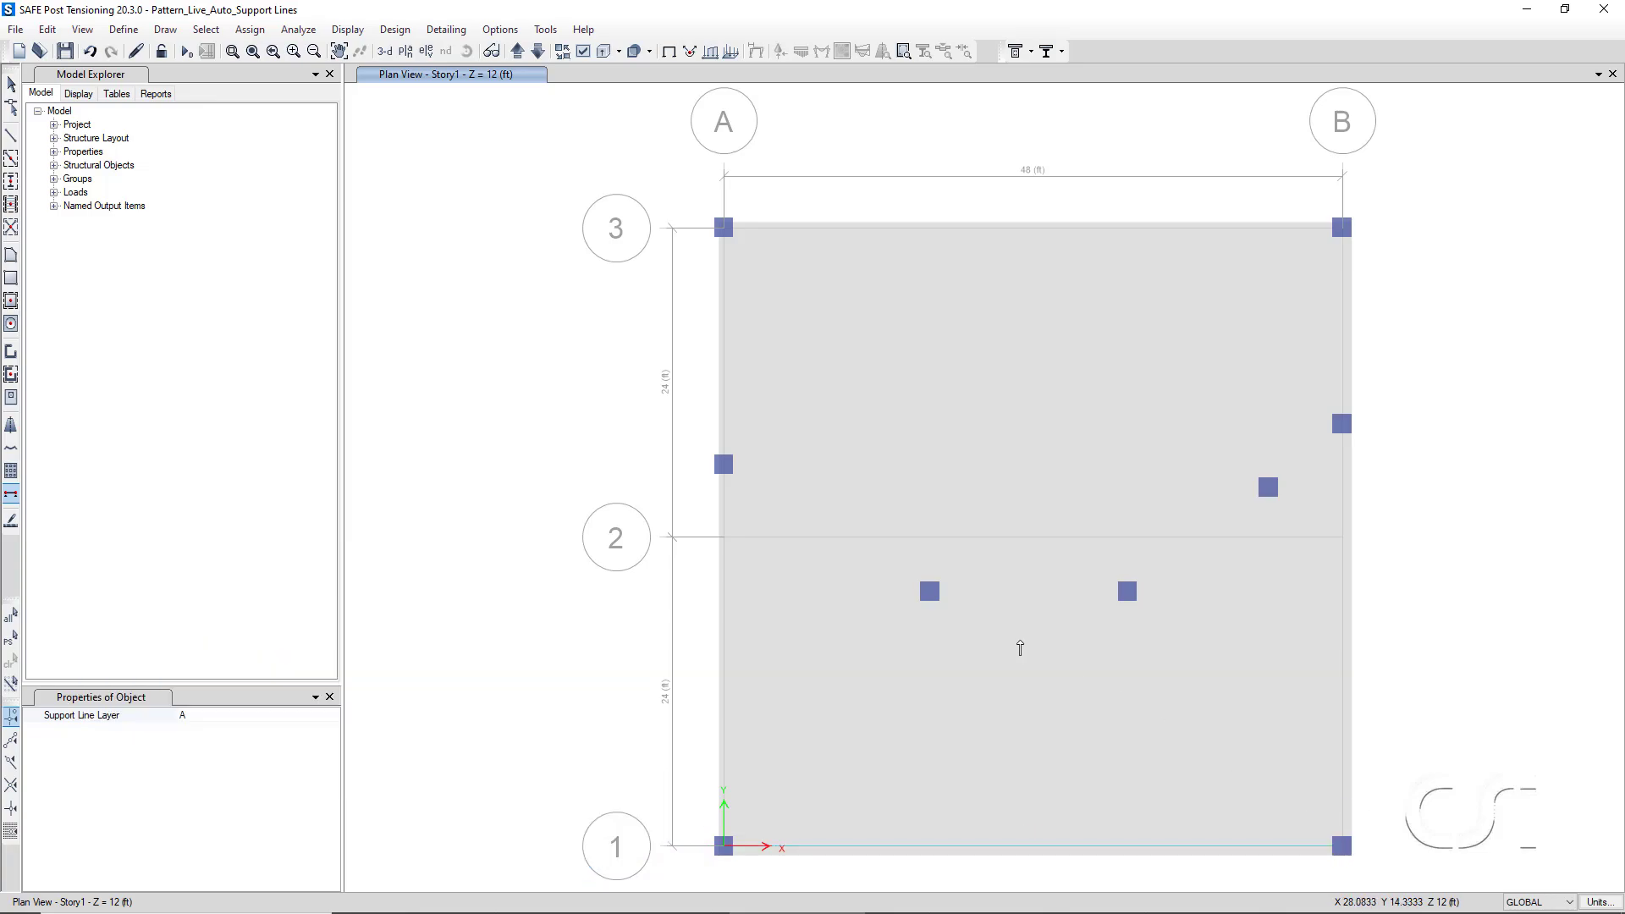
Draw a layer A support line from the middle column on grid A through the three interior columns to the middle column on grid B.
{"action": "left_click", "coordinate": [722, 466]}
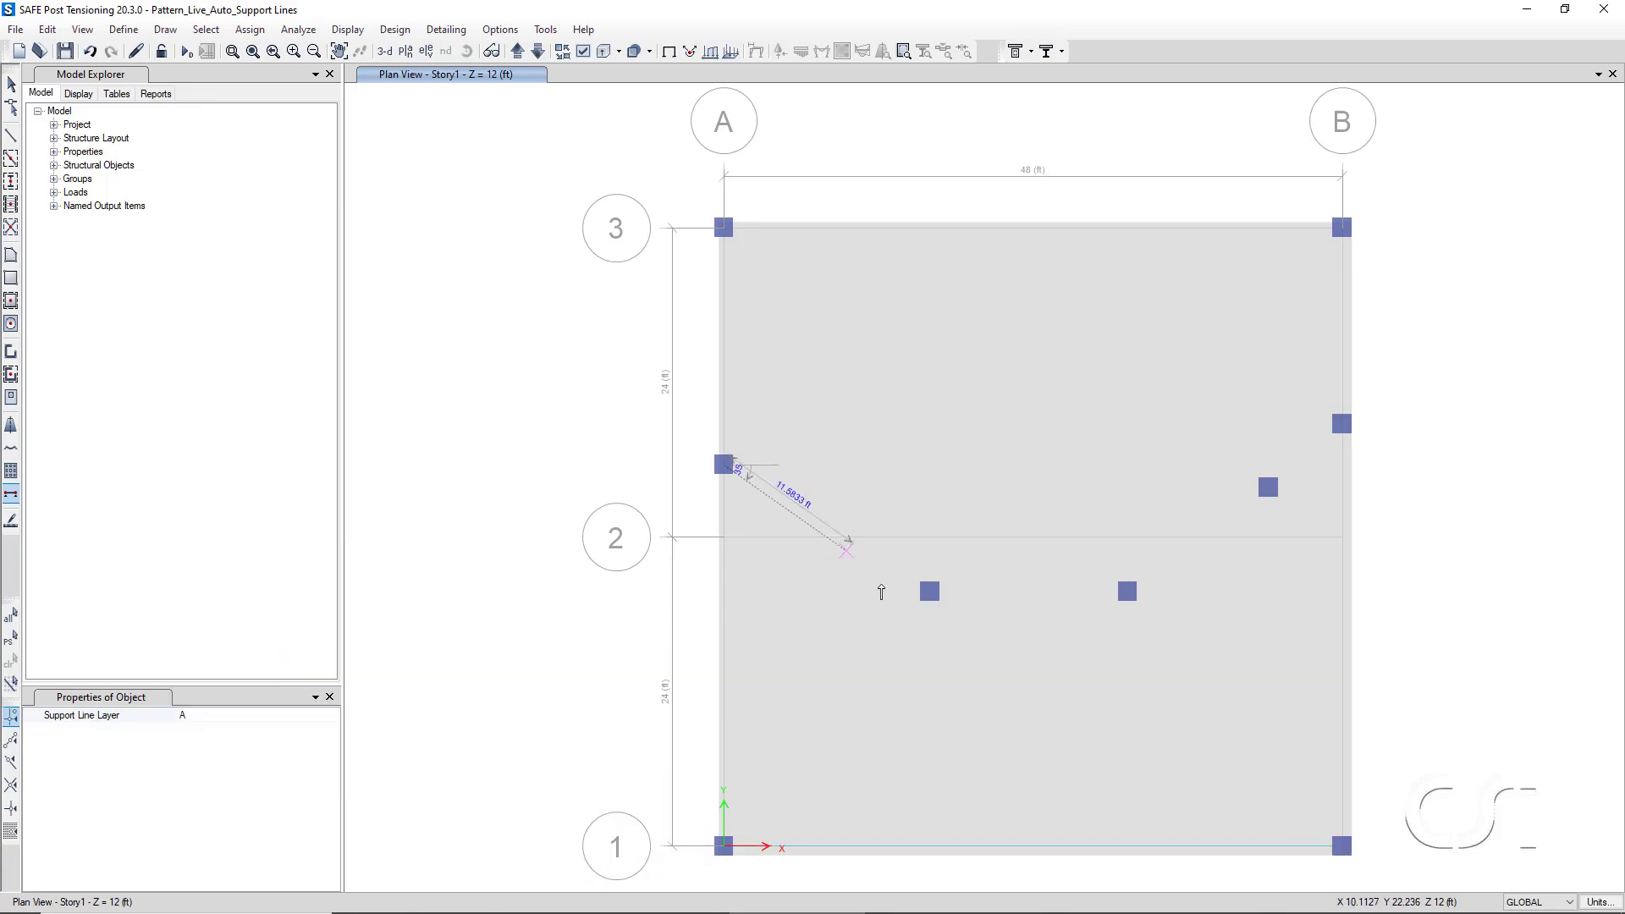
{"action": "left_click", "coordinate": [929, 590]}
{"action": "key", "text": "Return"}
{"action": "left_click", "coordinate": [1127, 590]}
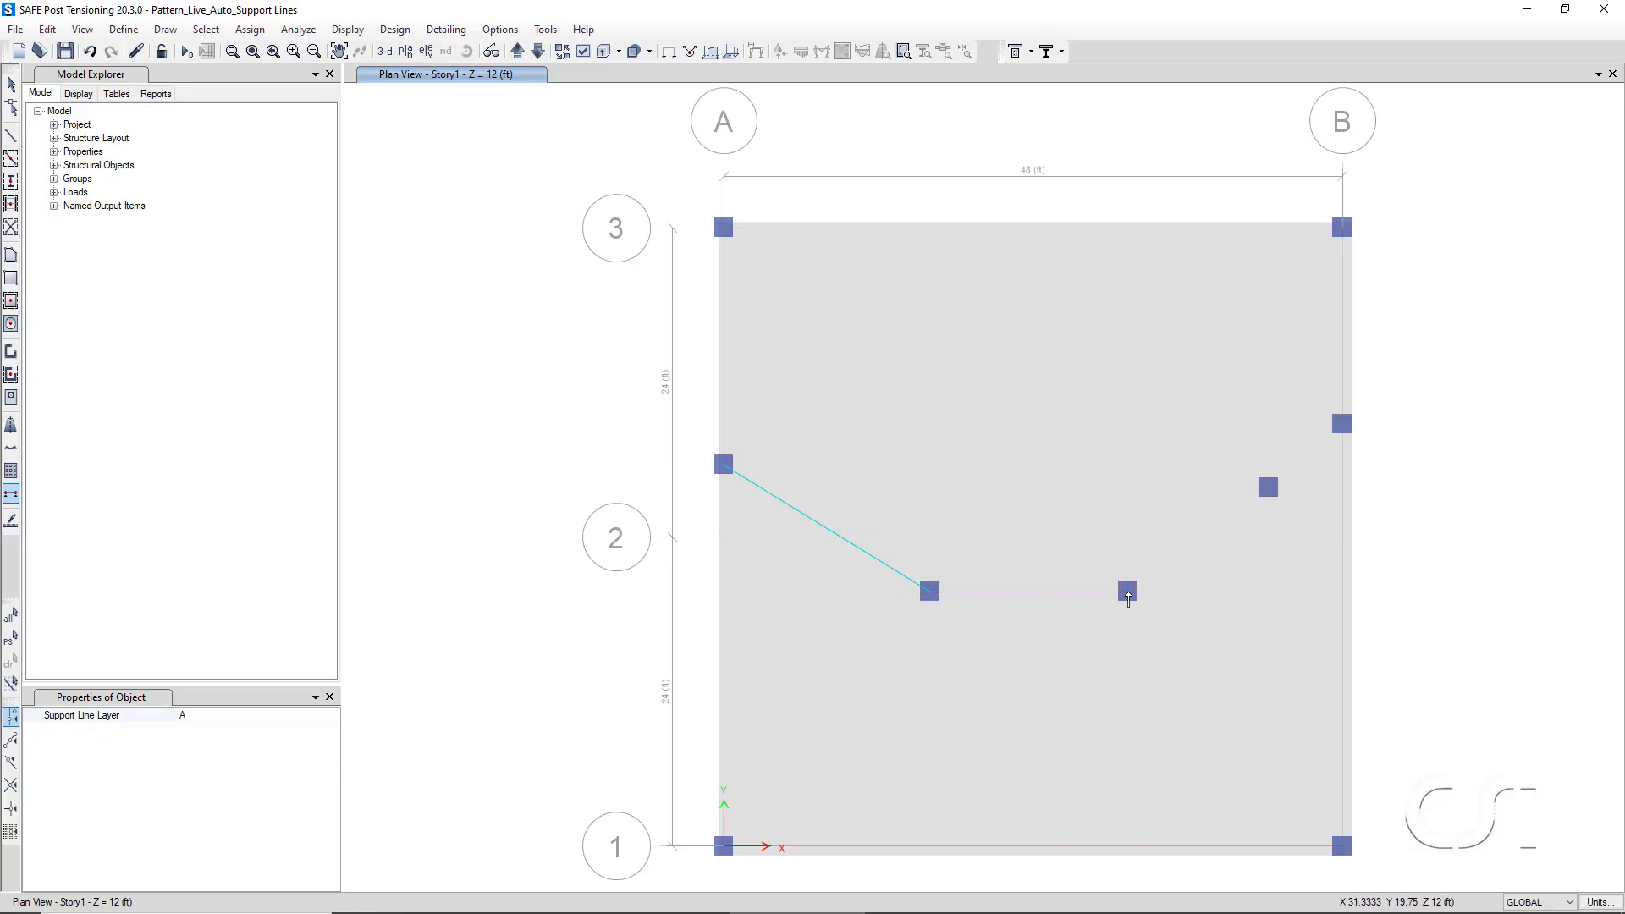
{"action": "left_click", "coordinate": [1267, 487]}
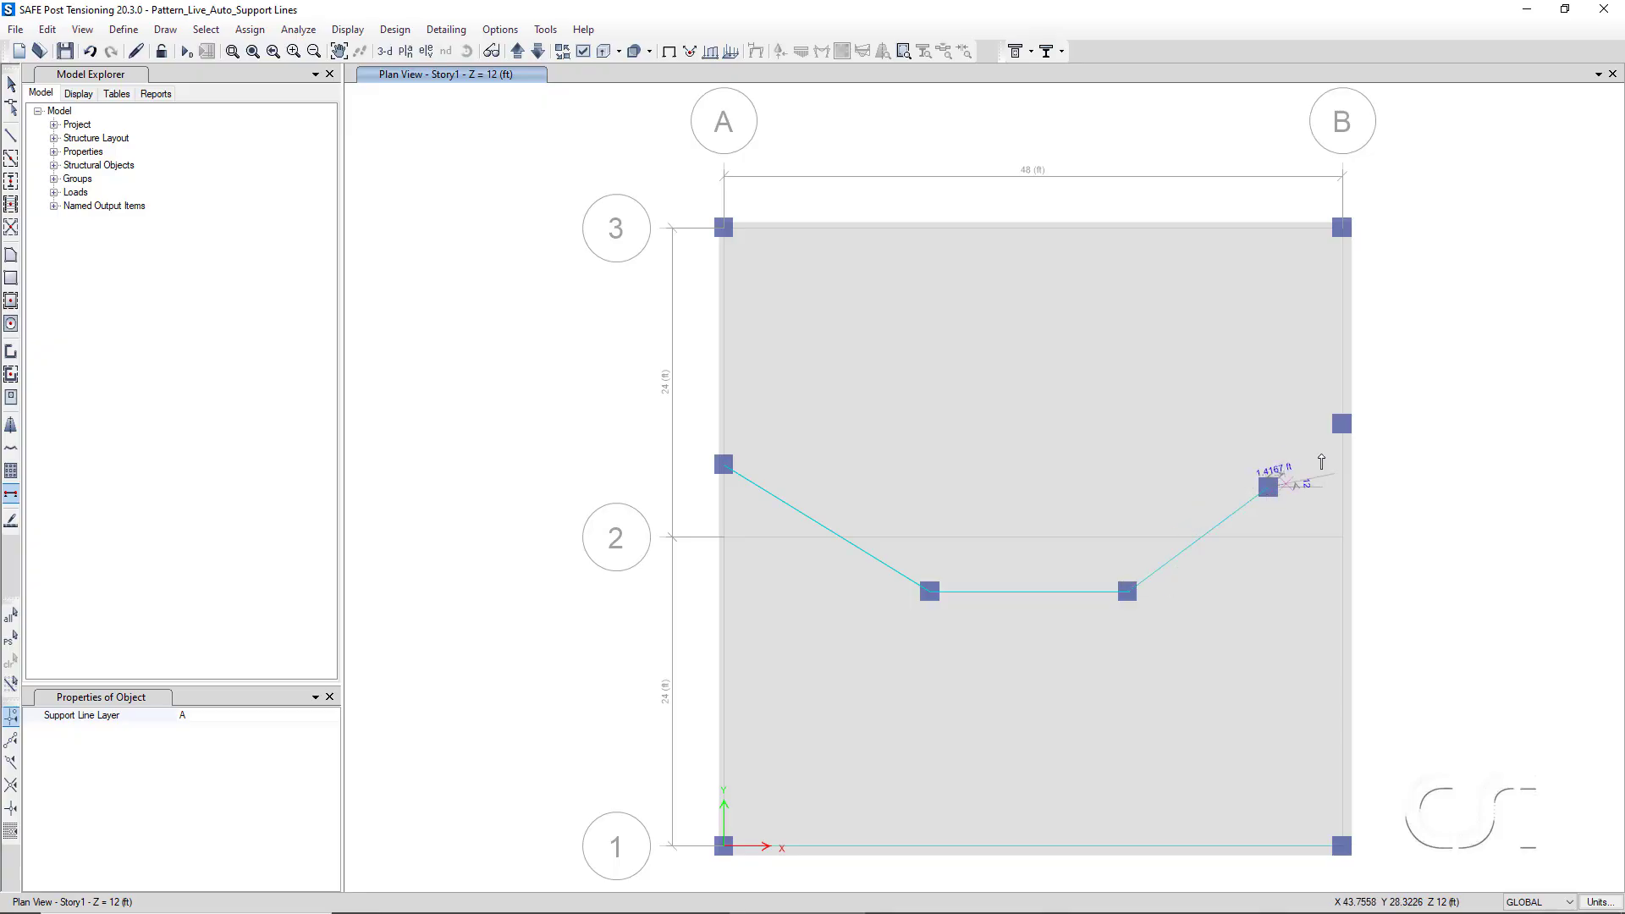
{"action": "left_click", "coordinate": [1343, 424]}
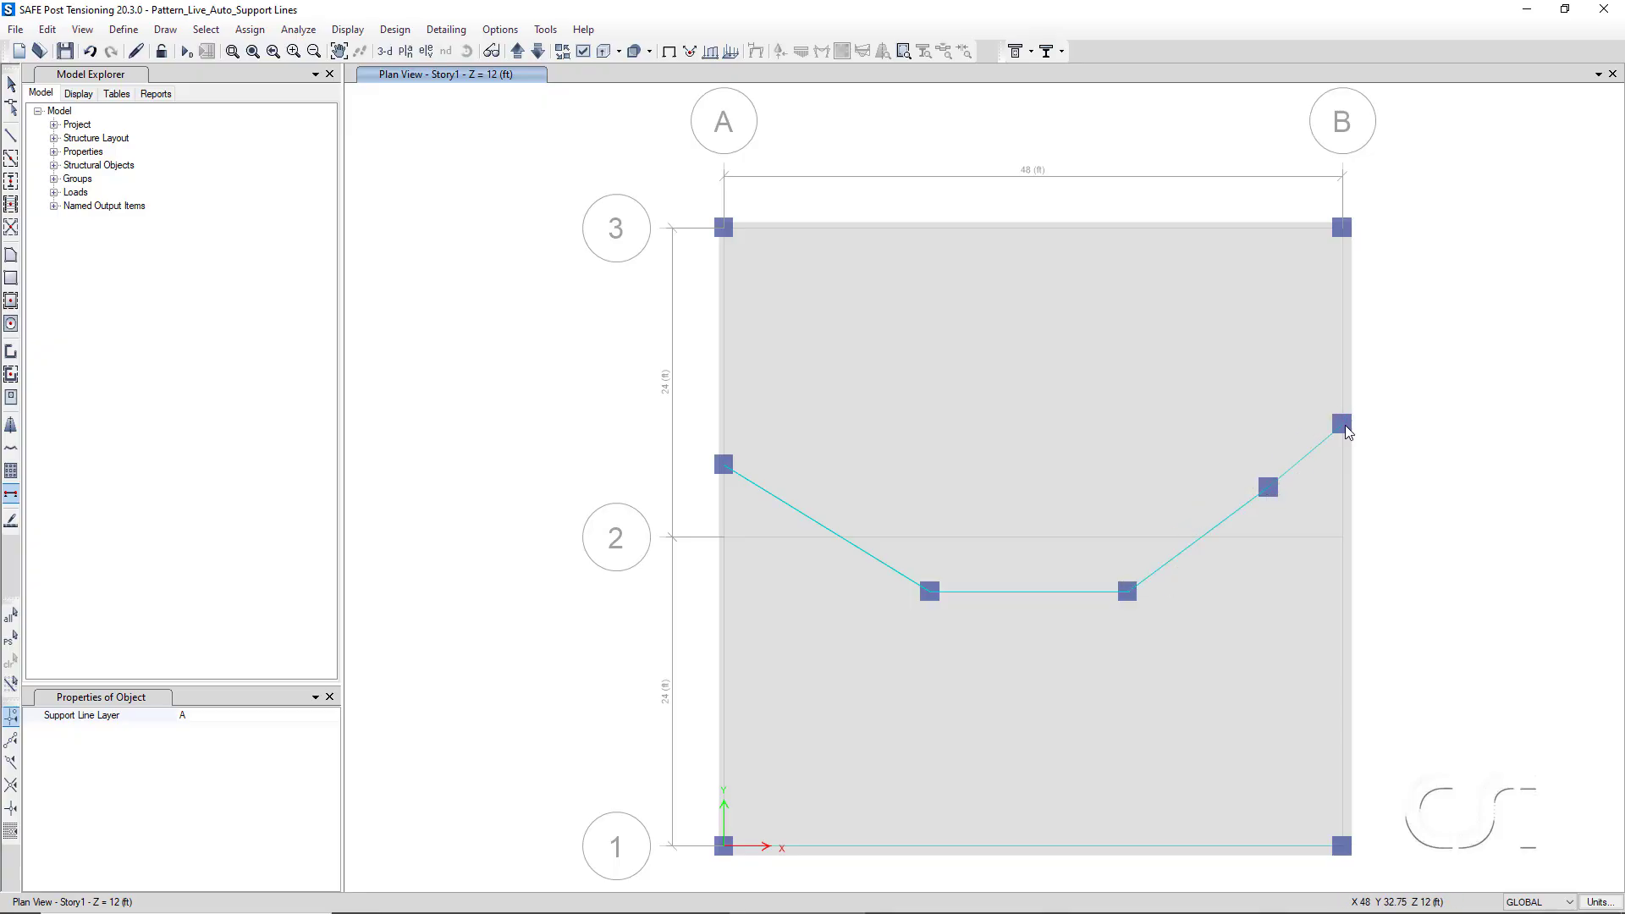
{"action": "key", "text": "Return"}
Draw a layer A support line along grid line 3 from the column at A-3 to the one at B-3.
{"action": "left_click", "coordinate": [724, 228]}
{"action": "left_click", "coordinate": [1342, 228]}
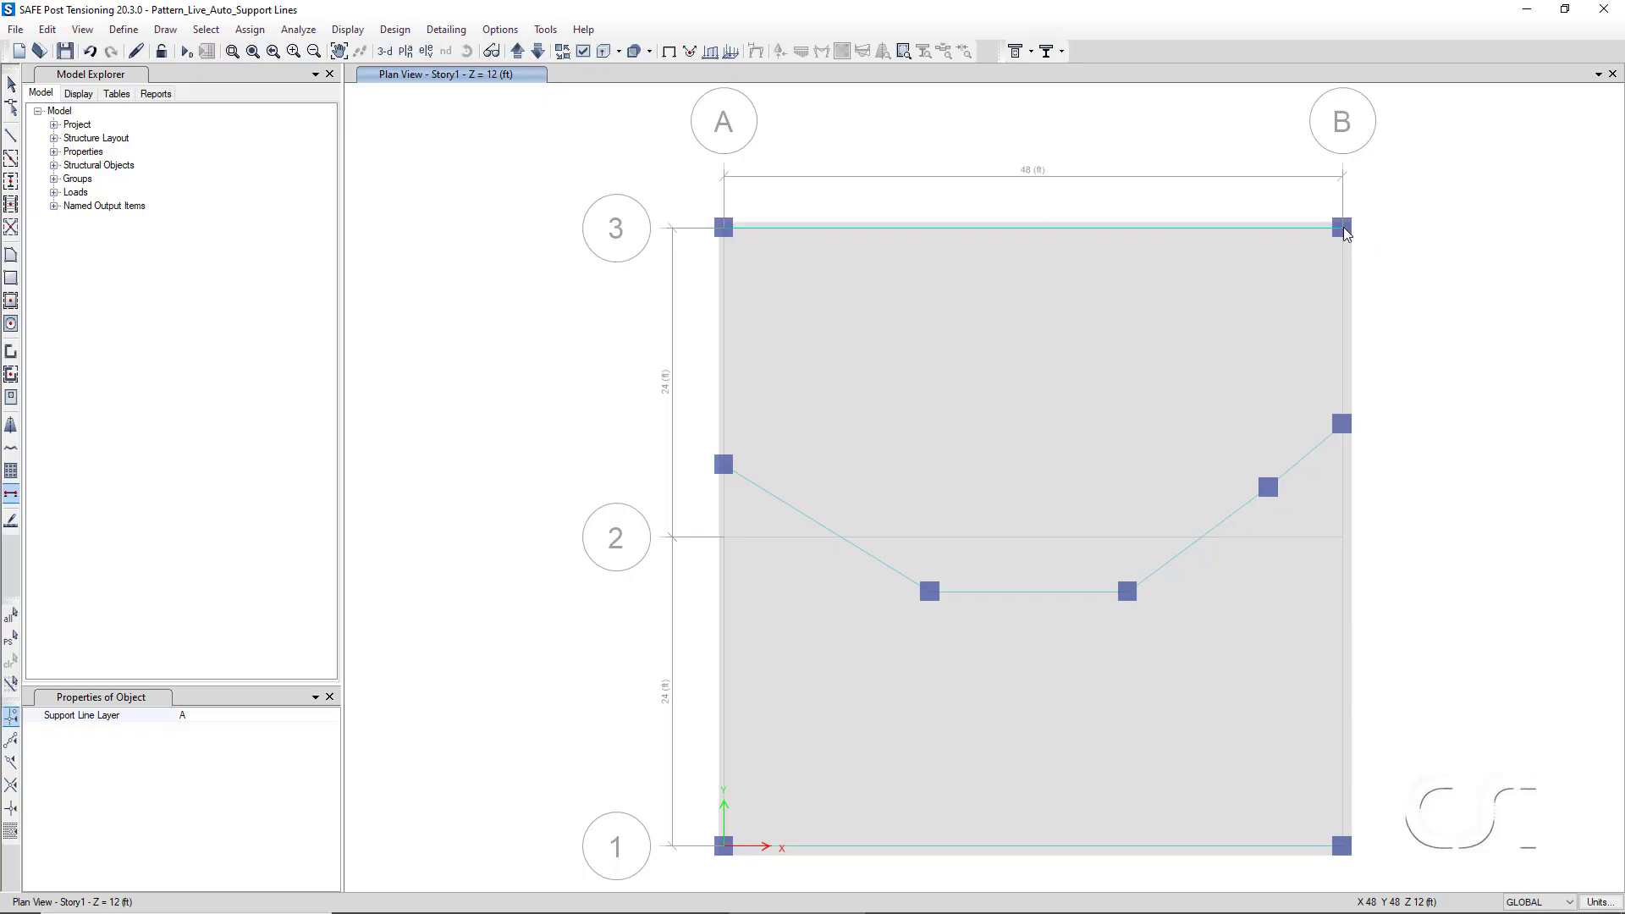
{"action": "right_click", "coordinate": [1405, 203]}
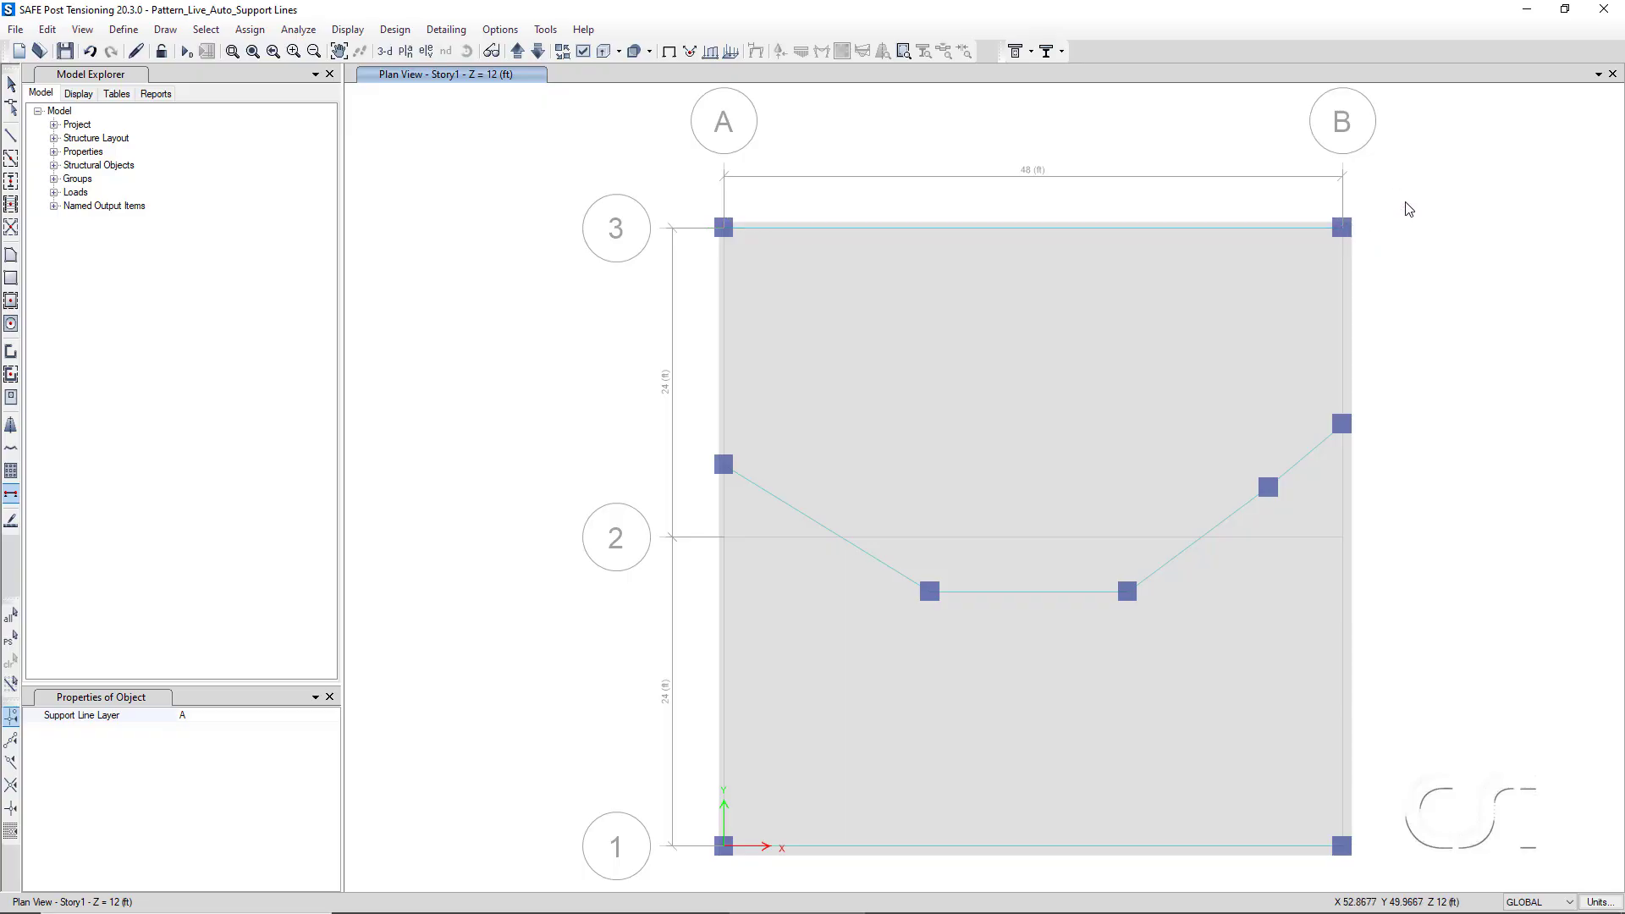
Set the support line layer to B and draw a support line along grid line A from A-3 to A-1.
{"action": "left_click", "coordinate": [192, 716]}
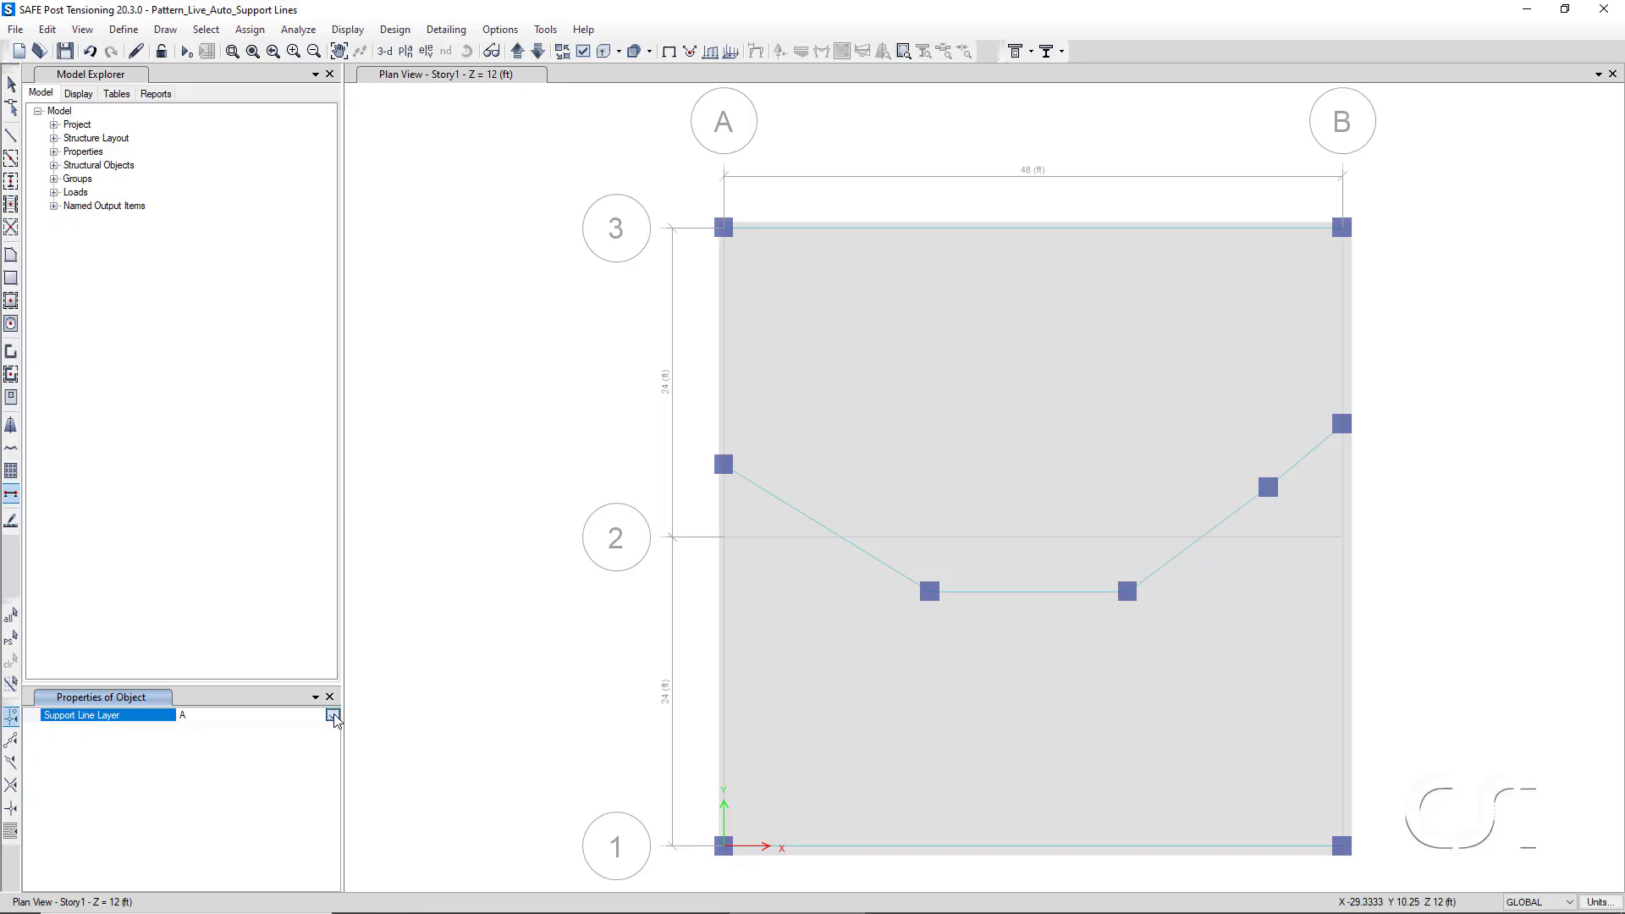
{"action": "left_click", "coordinate": [333, 715]}
{"action": "left_click", "coordinate": [185, 750]}
{"action": "left_click", "coordinate": [723, 229]}
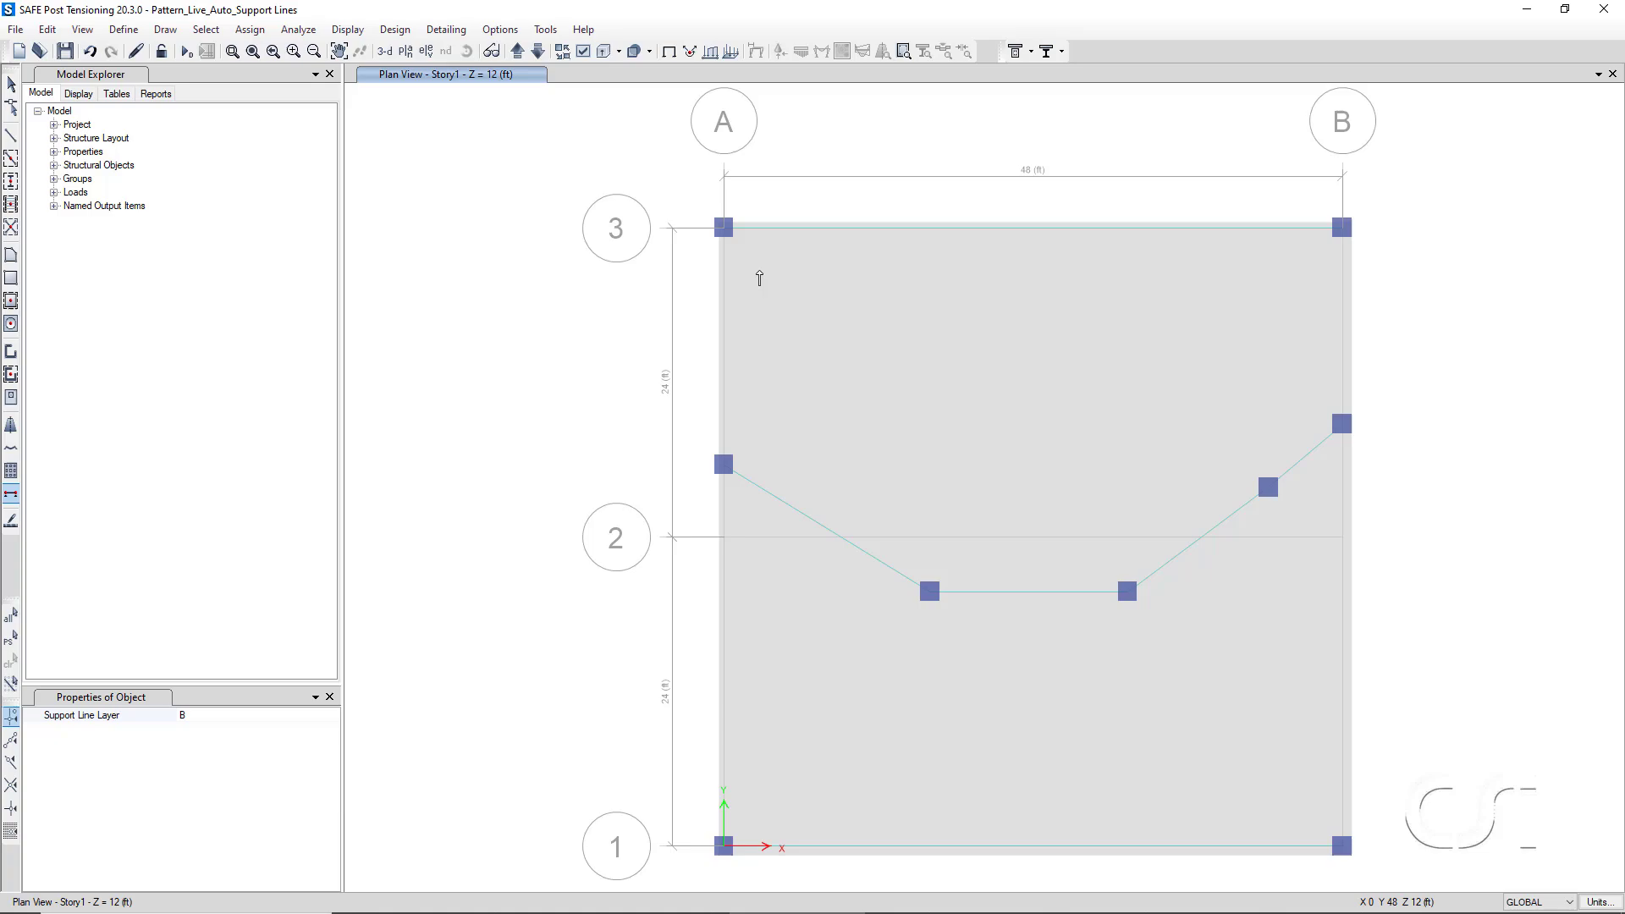
{"action": "double_click", "coordinate": [723, 846]}
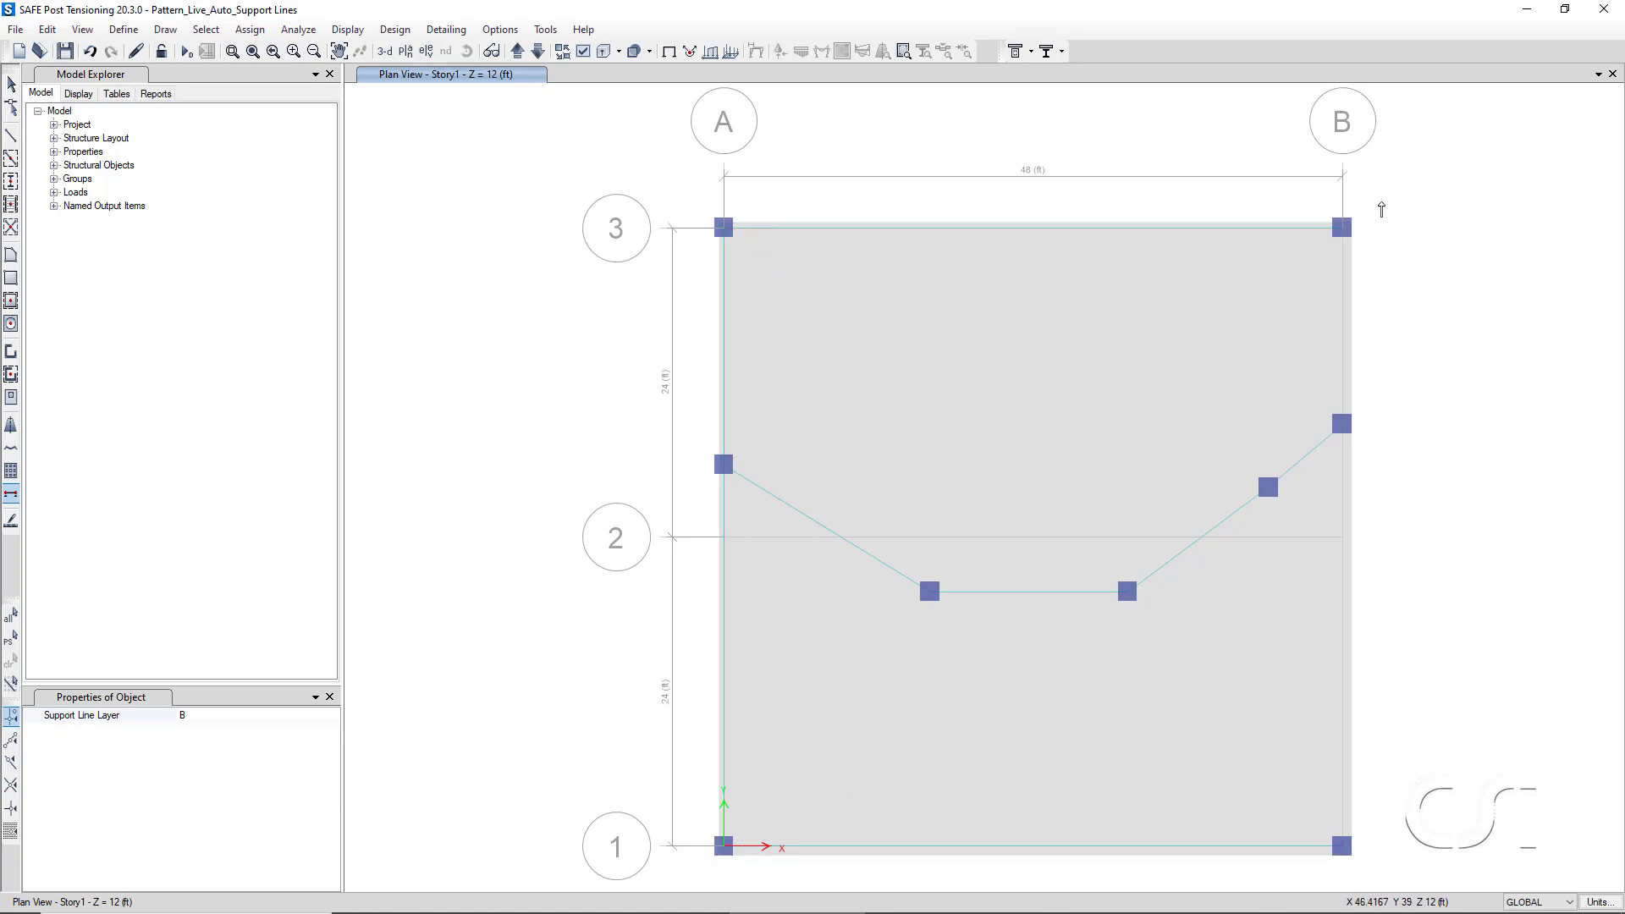
Draw a layer B support line along grid line B from B-3 to B-1 and end the drawing command.
{"action": "left_click", "coordinate": [1342, 228]}
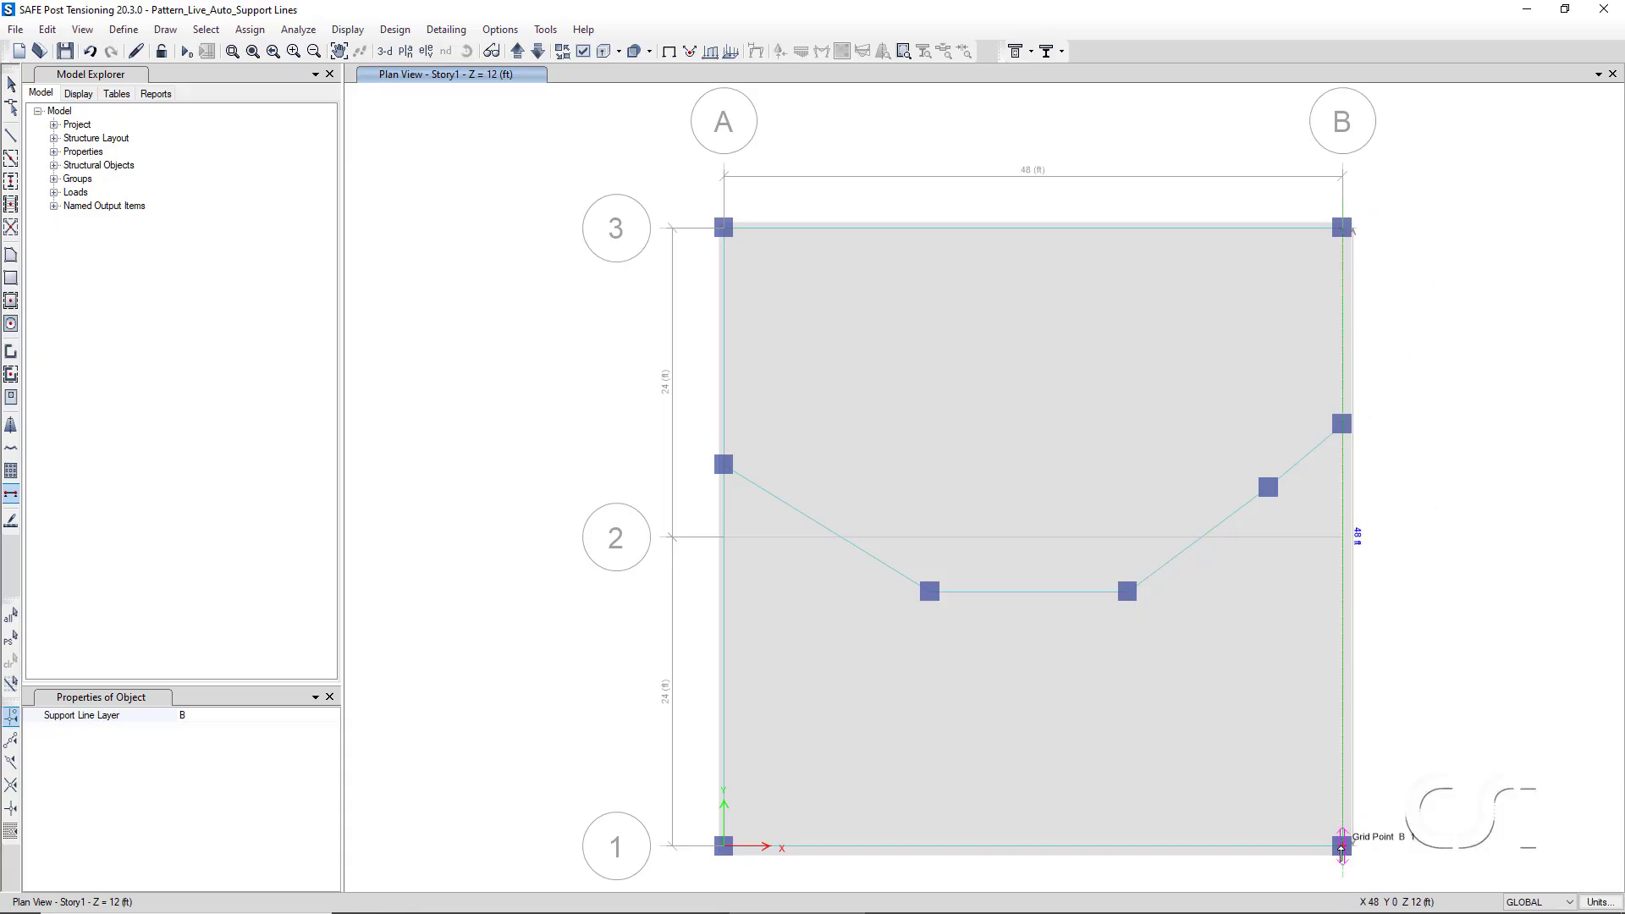
{"action": "left_click", "coordinate": [1342, 846]}
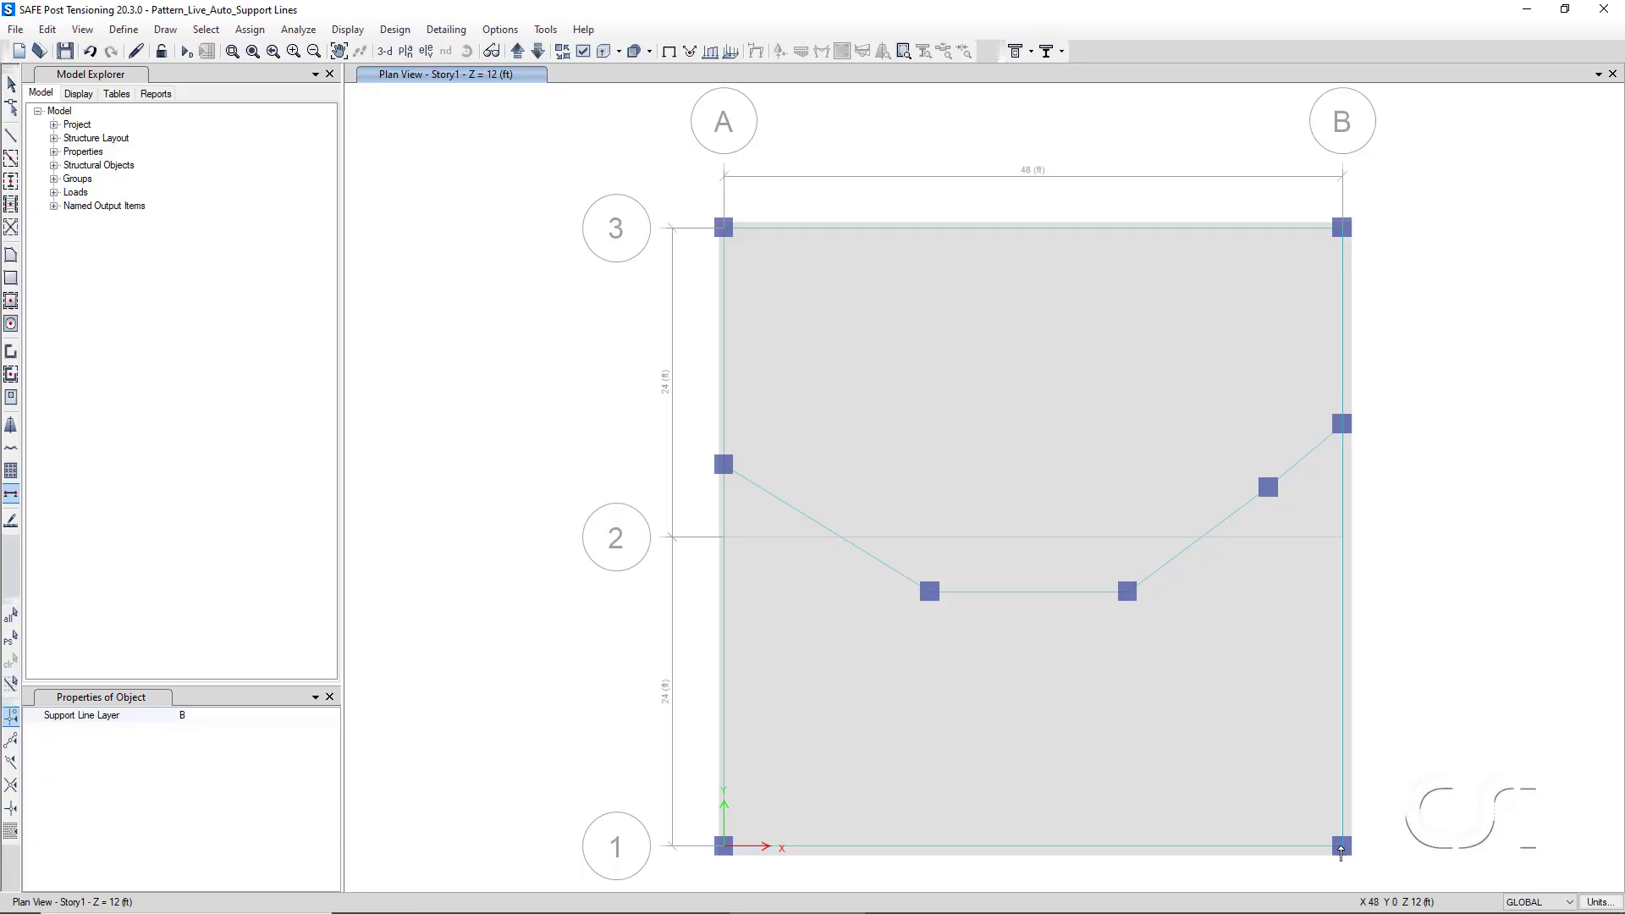
{"action": "right_click", "coordinate": [1398, 760]}
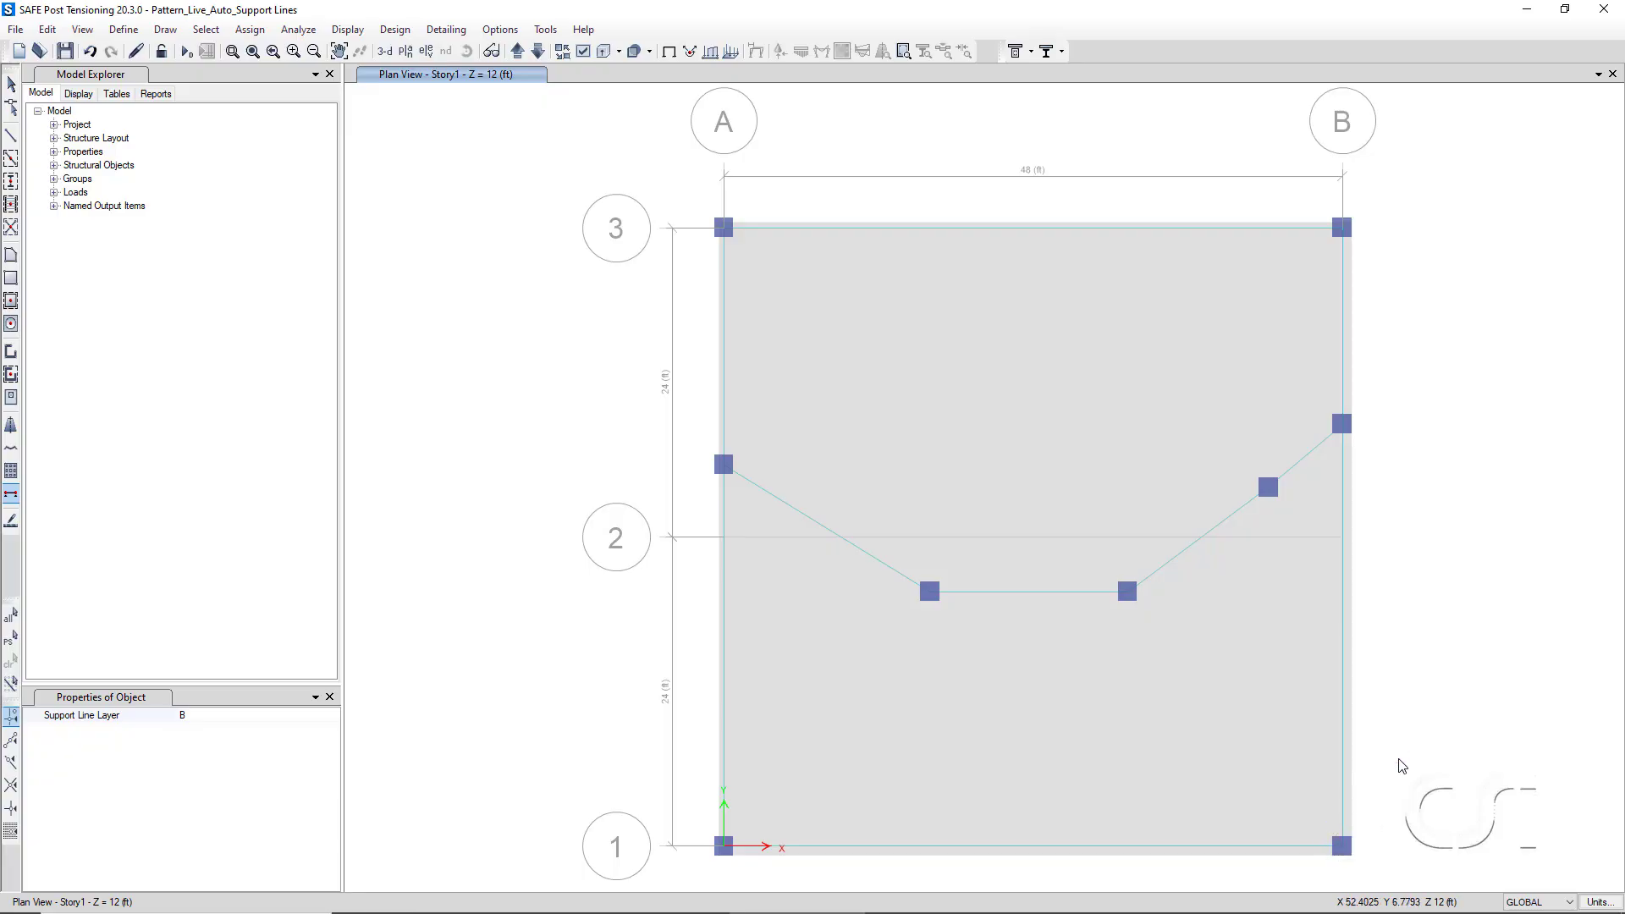
{"action": "left_click", "coordinate": [12, 84]}
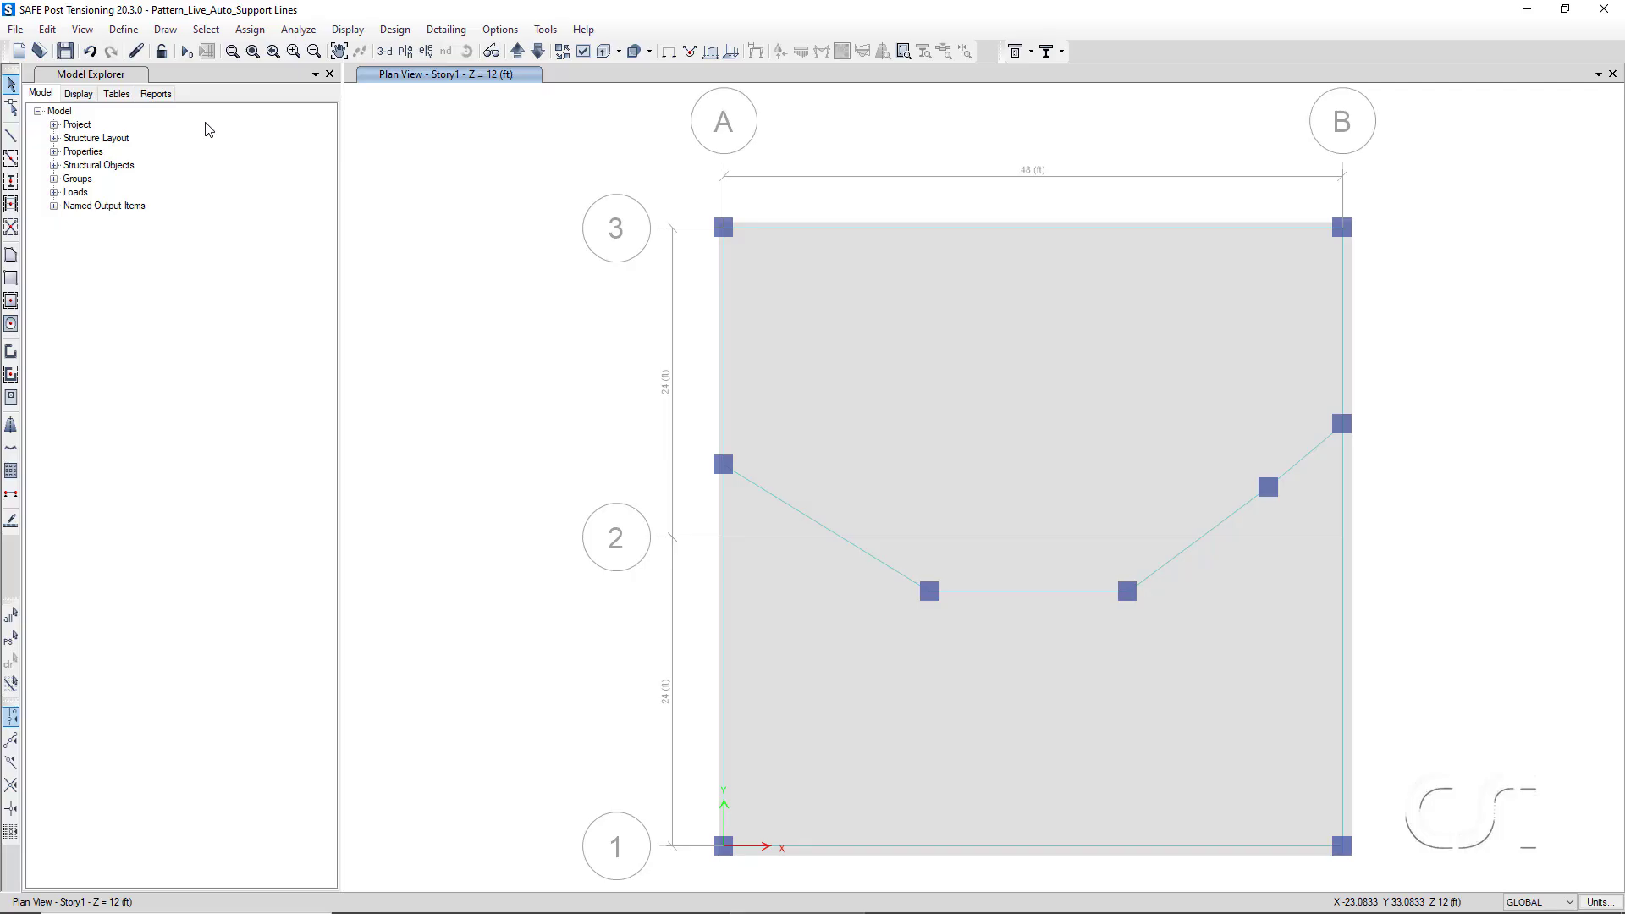
Select all layer A and layer B support lines by object type.
{"action": "left_click", "coordinate": [212, 34]}
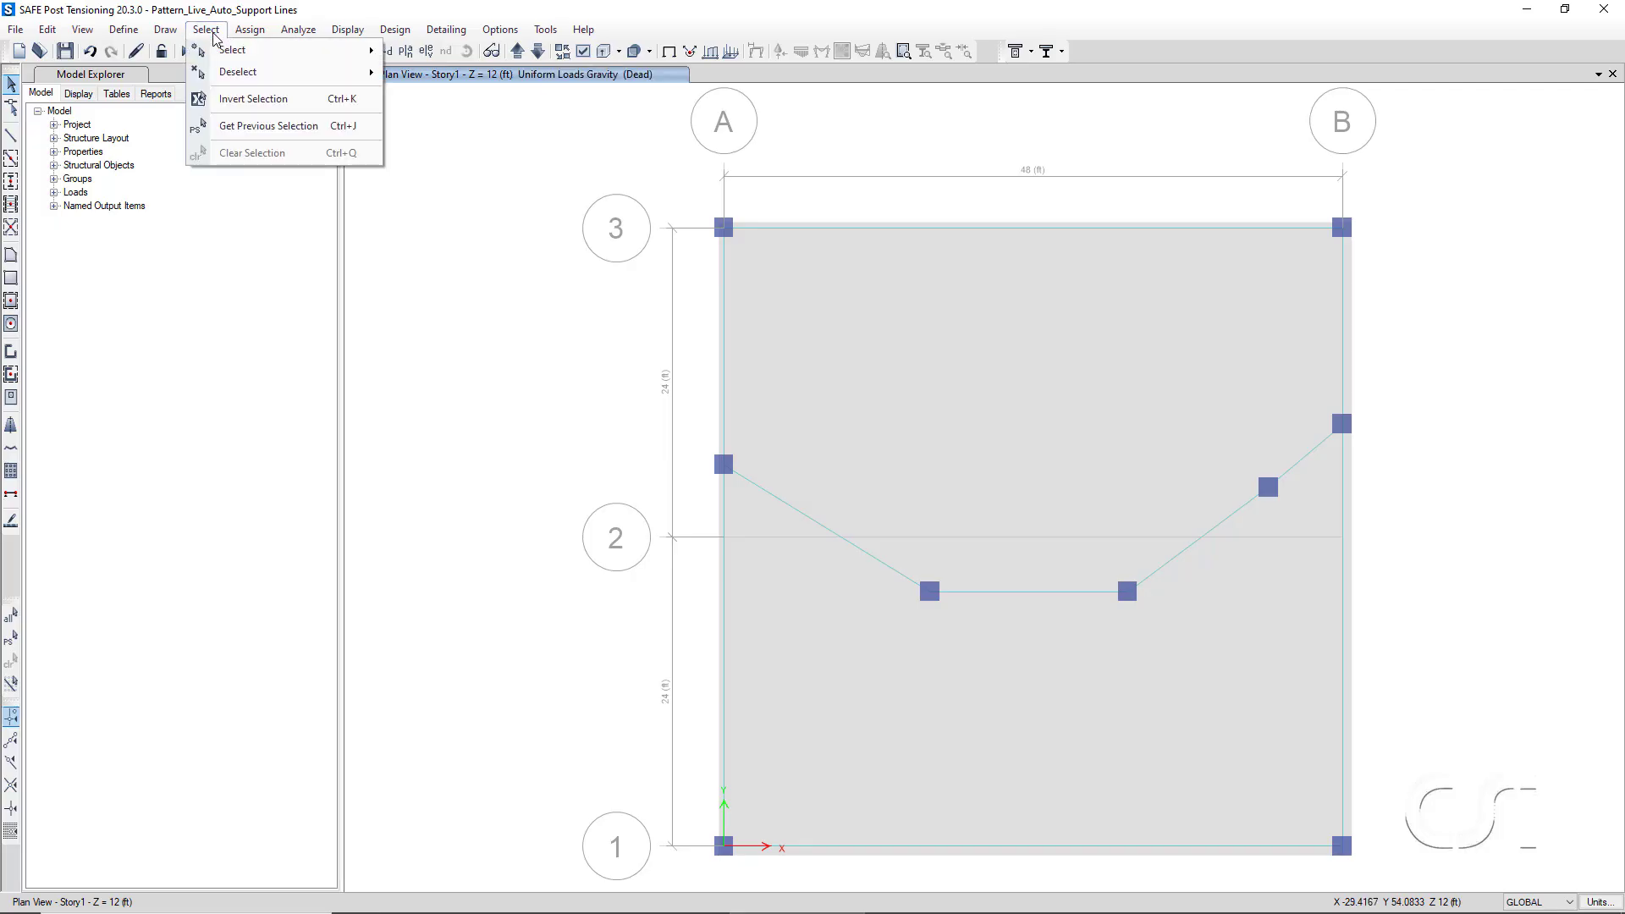
{"action": "mouse_move", "coordinate": [230, 52]}
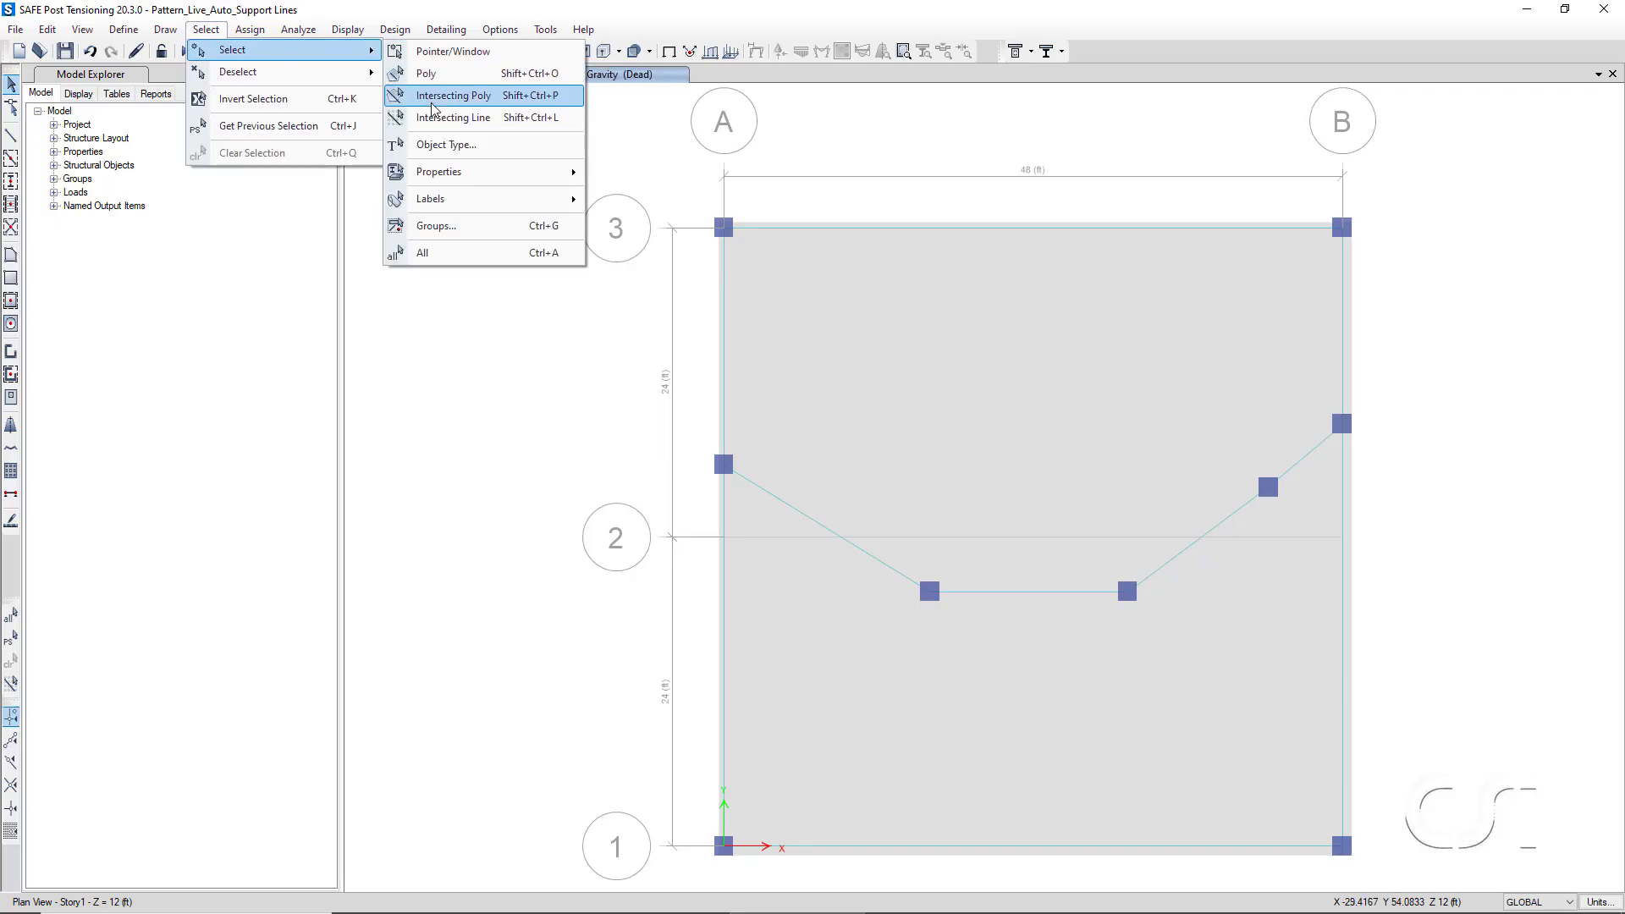
{"action": "left_click", "coordinate": [430, 149]}
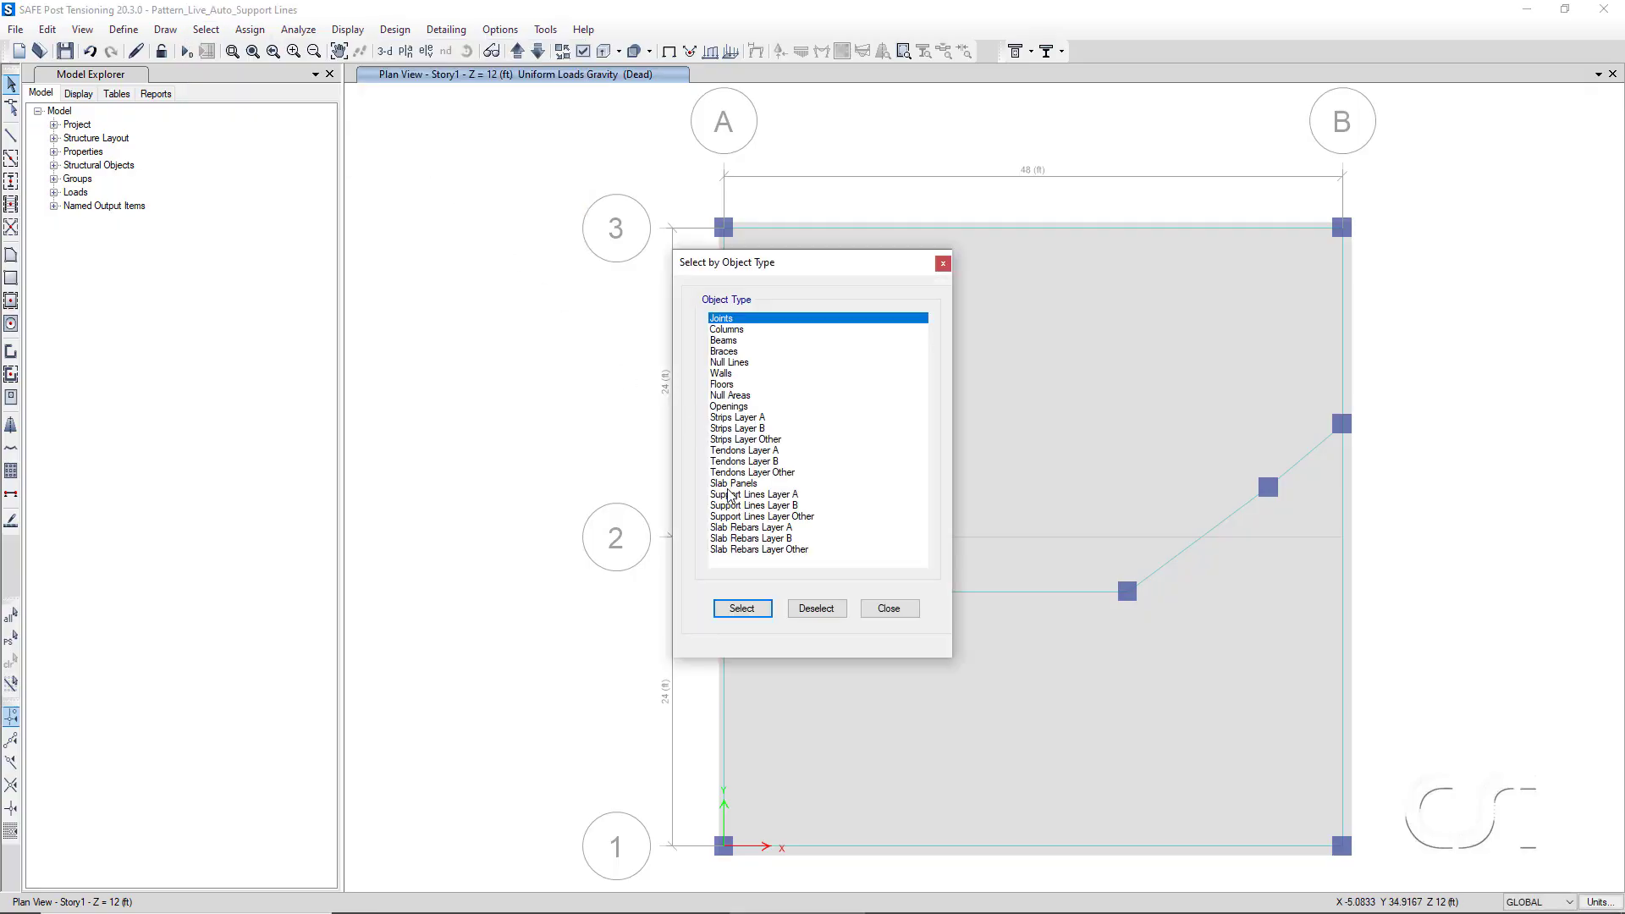
{"action": "left_click", "coordinate": [733, 494]}
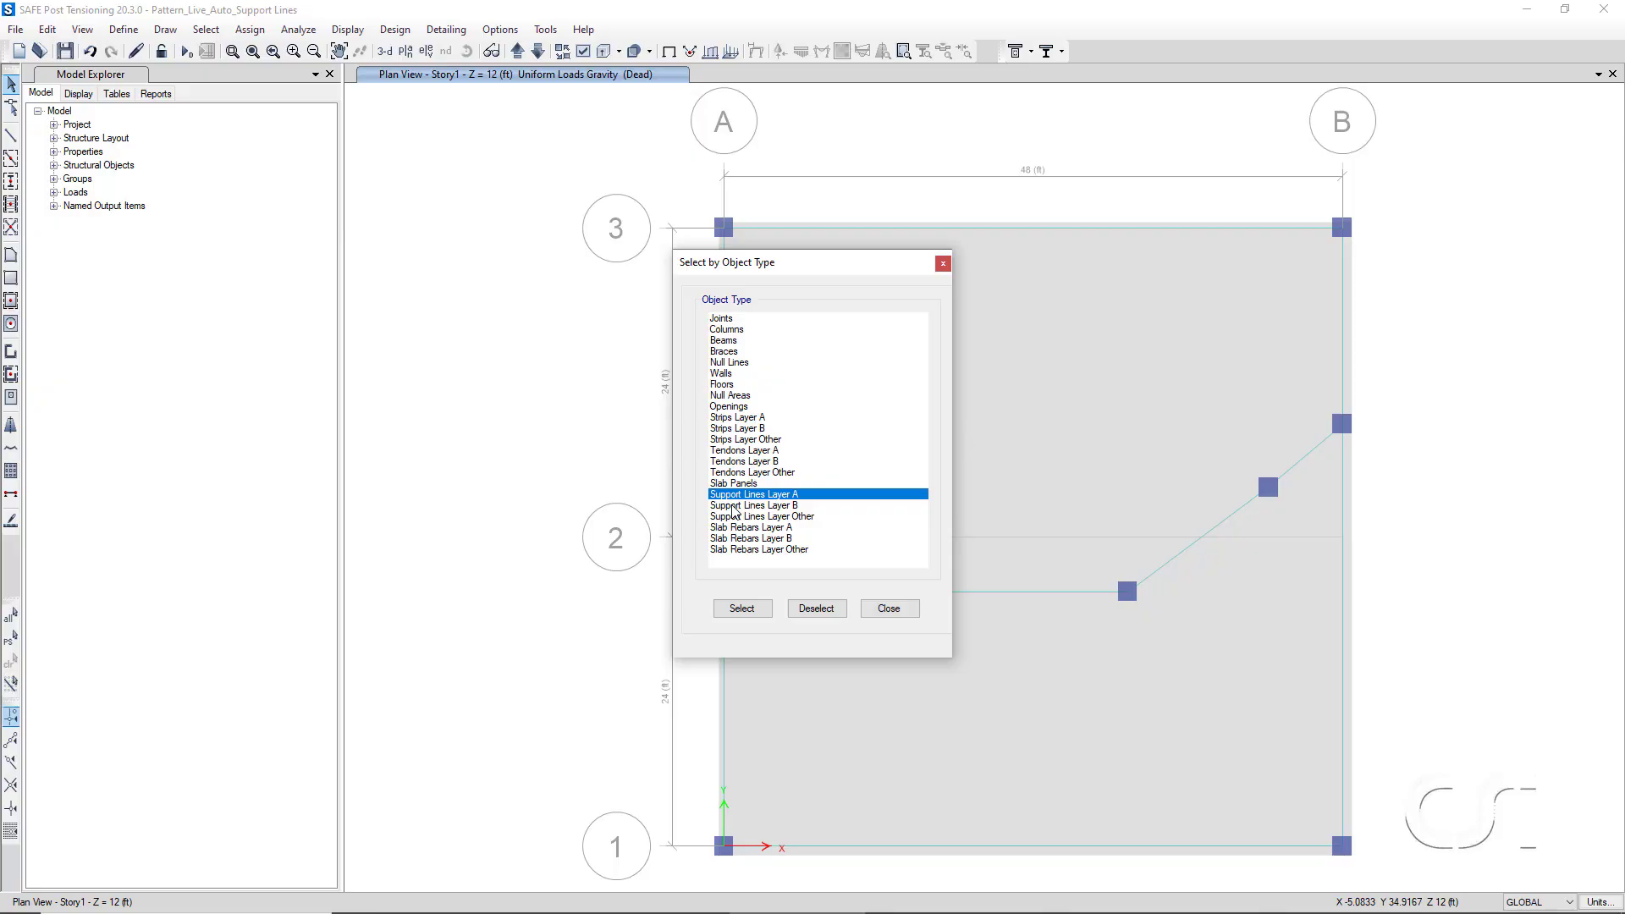
{"action": "left_click", "coordinate": [734, 505]}
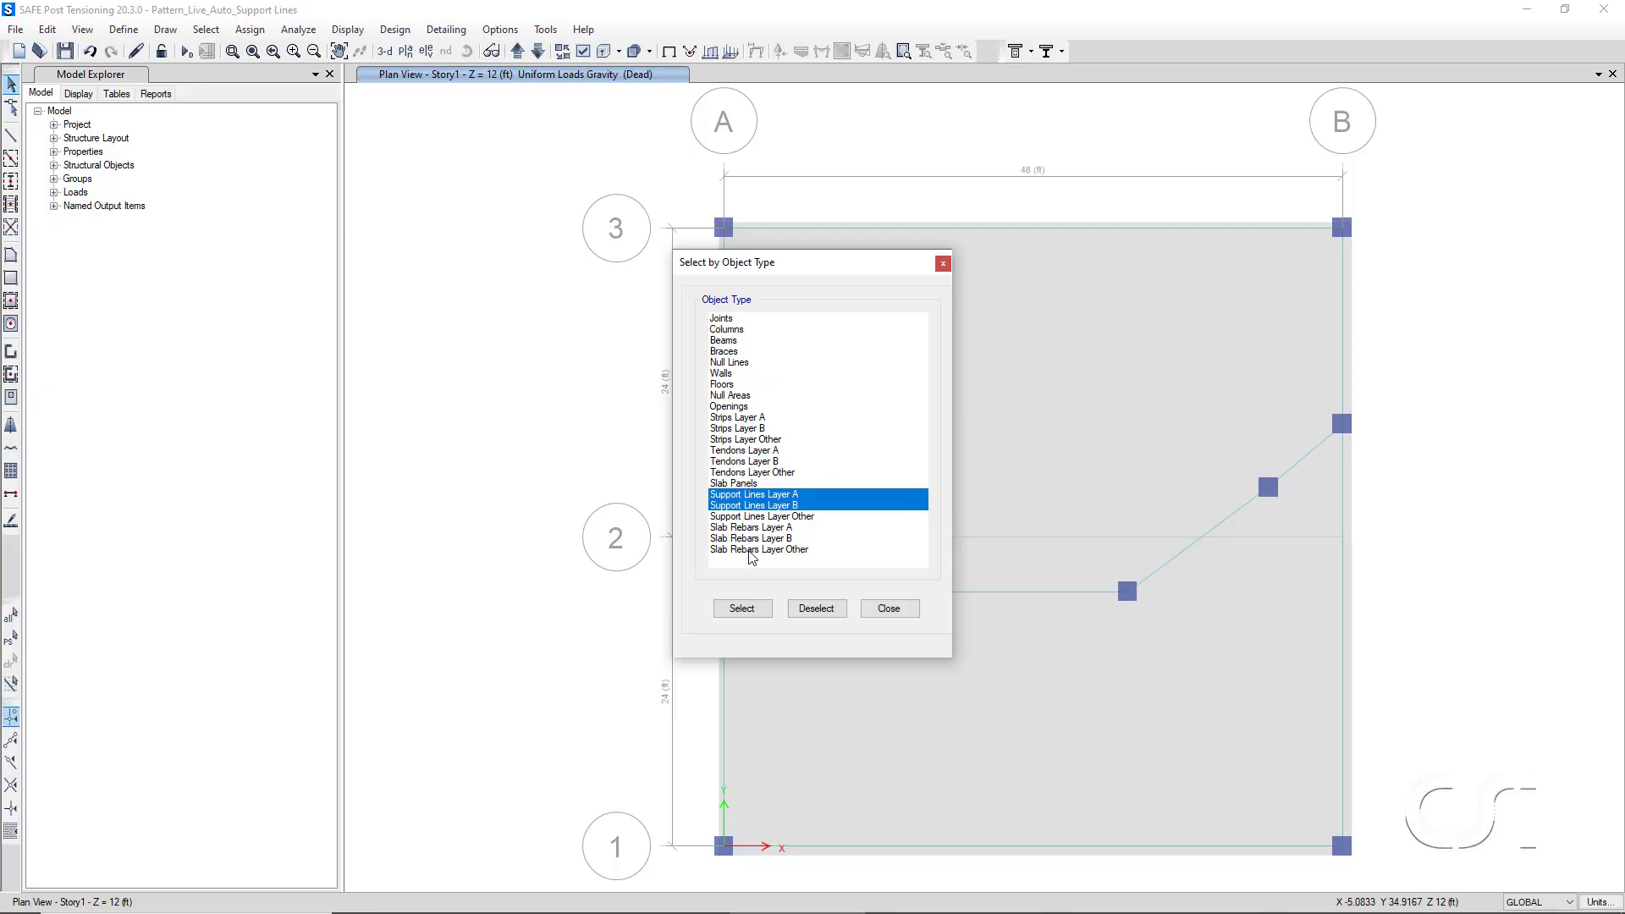
{"action": "left_click", "coordinate": [743, 609]}
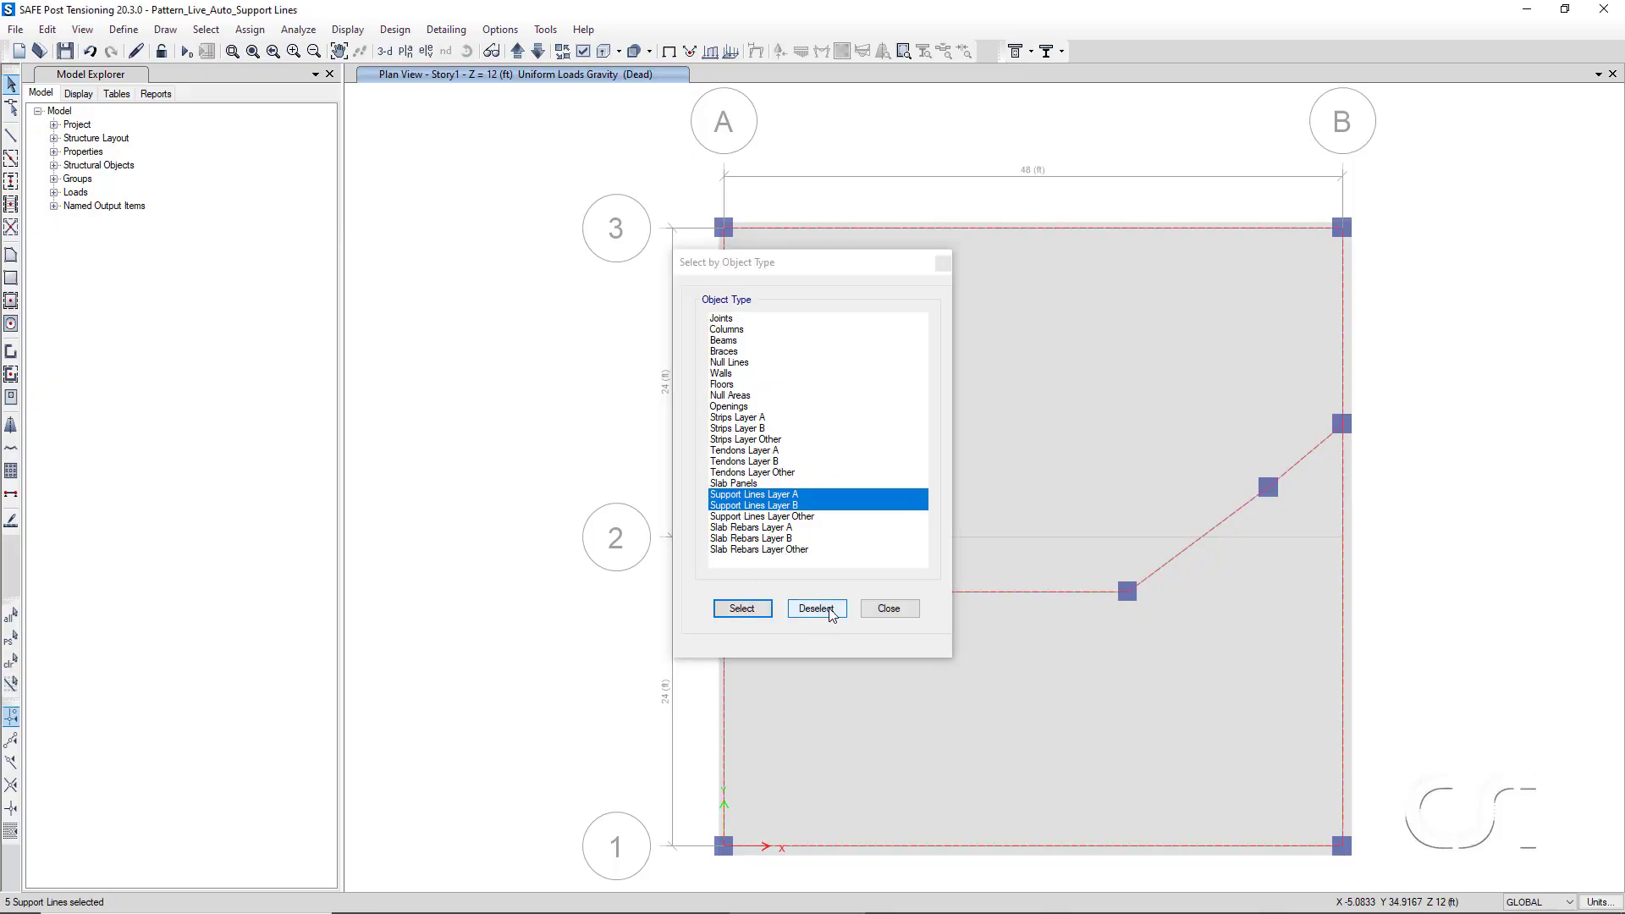
{"action": "left_click", "coordinate": [888, 608]}
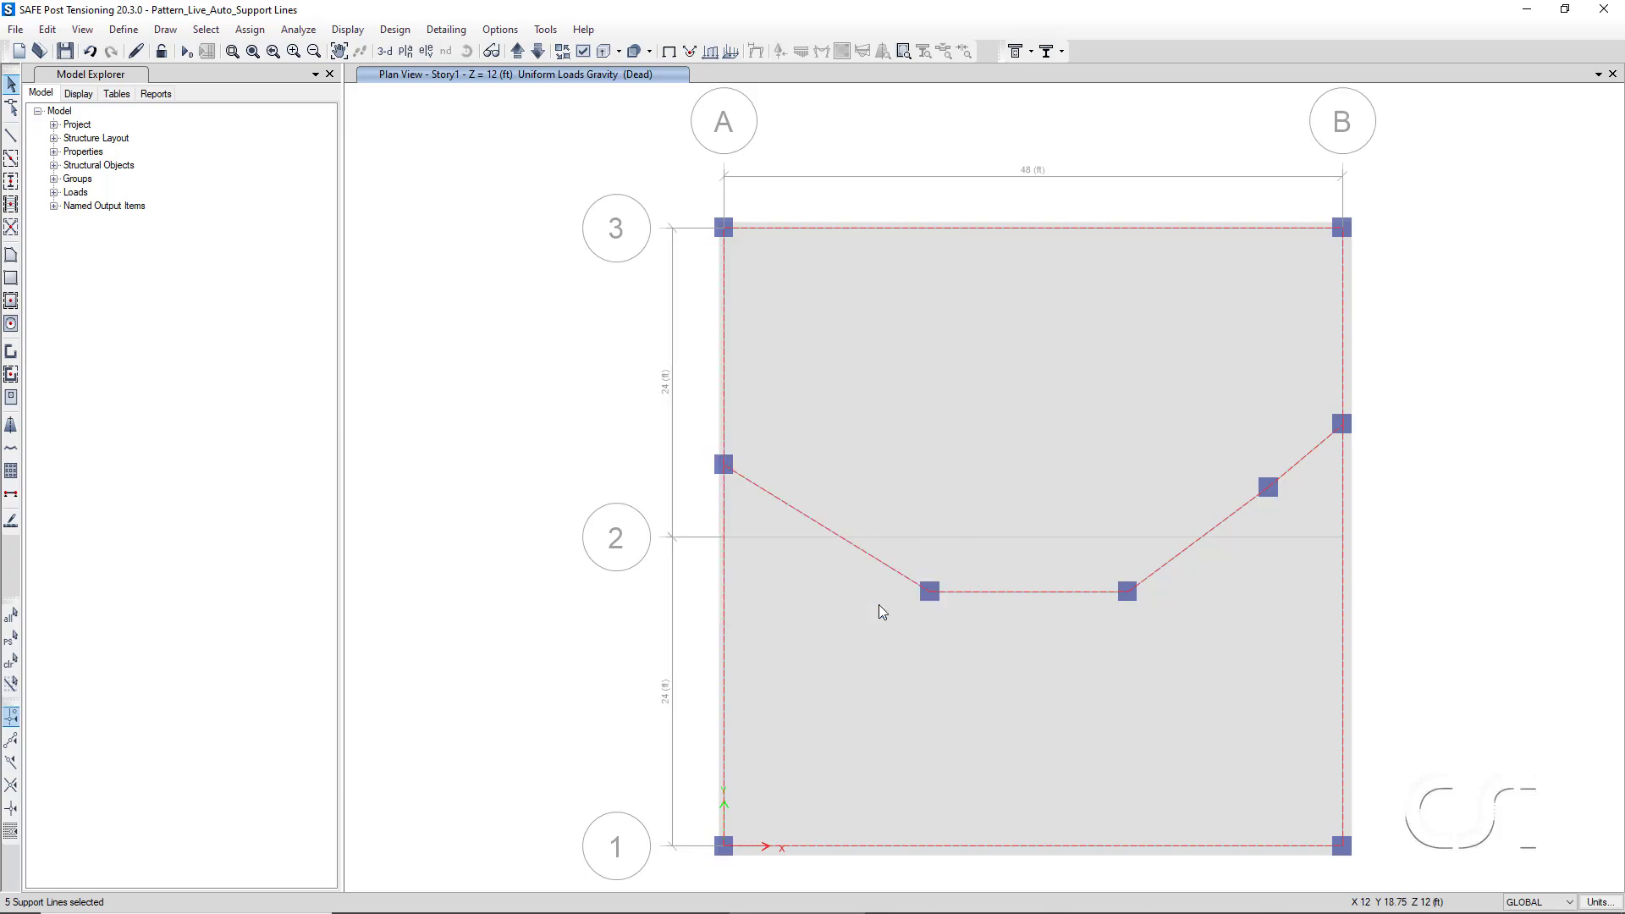
Add slab panels using the selected support lines.
{"action": "left_click", "coordinate": [47, 30]}
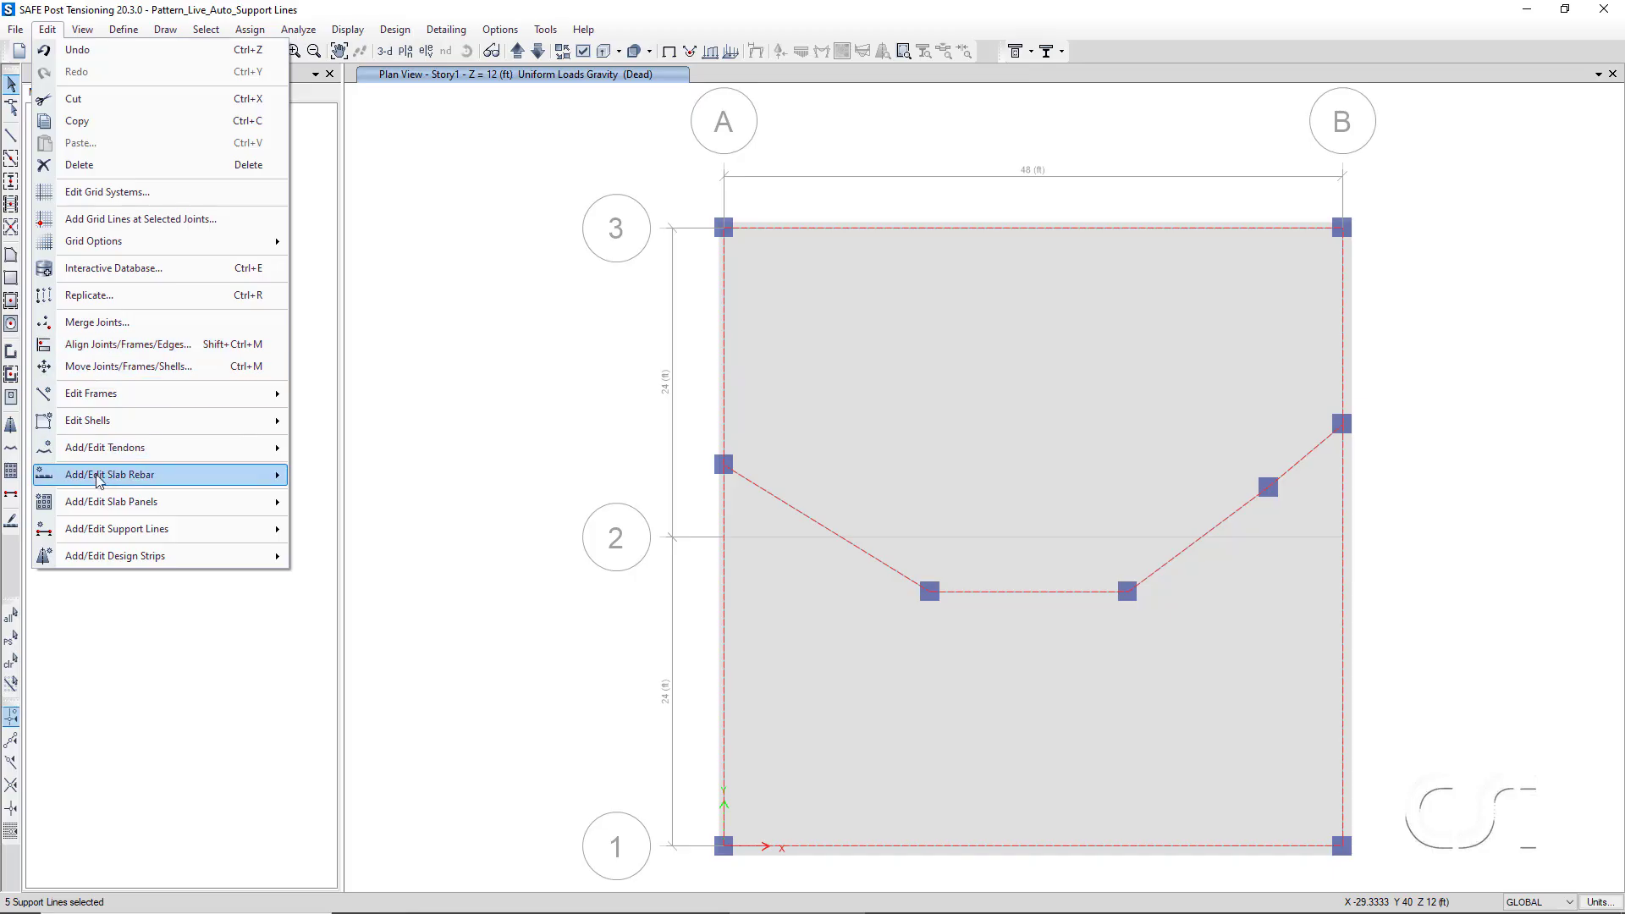
{"action": "mouse_move", "coordinate": [163, 503]}
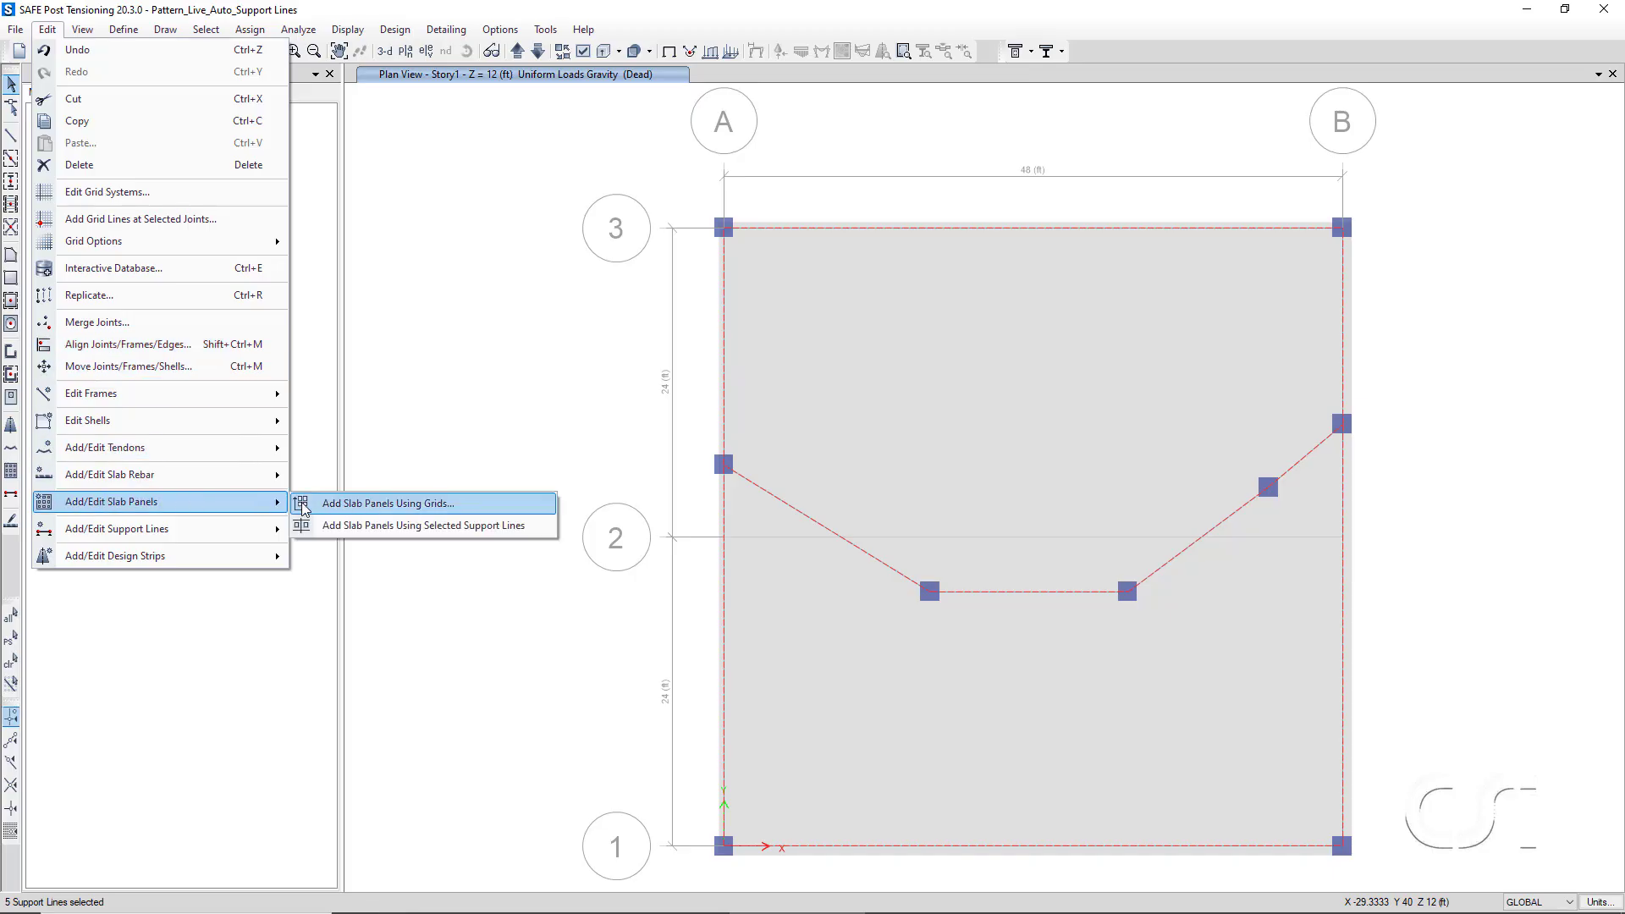
{"action": "left_click", "coordinate": [489, 525]}
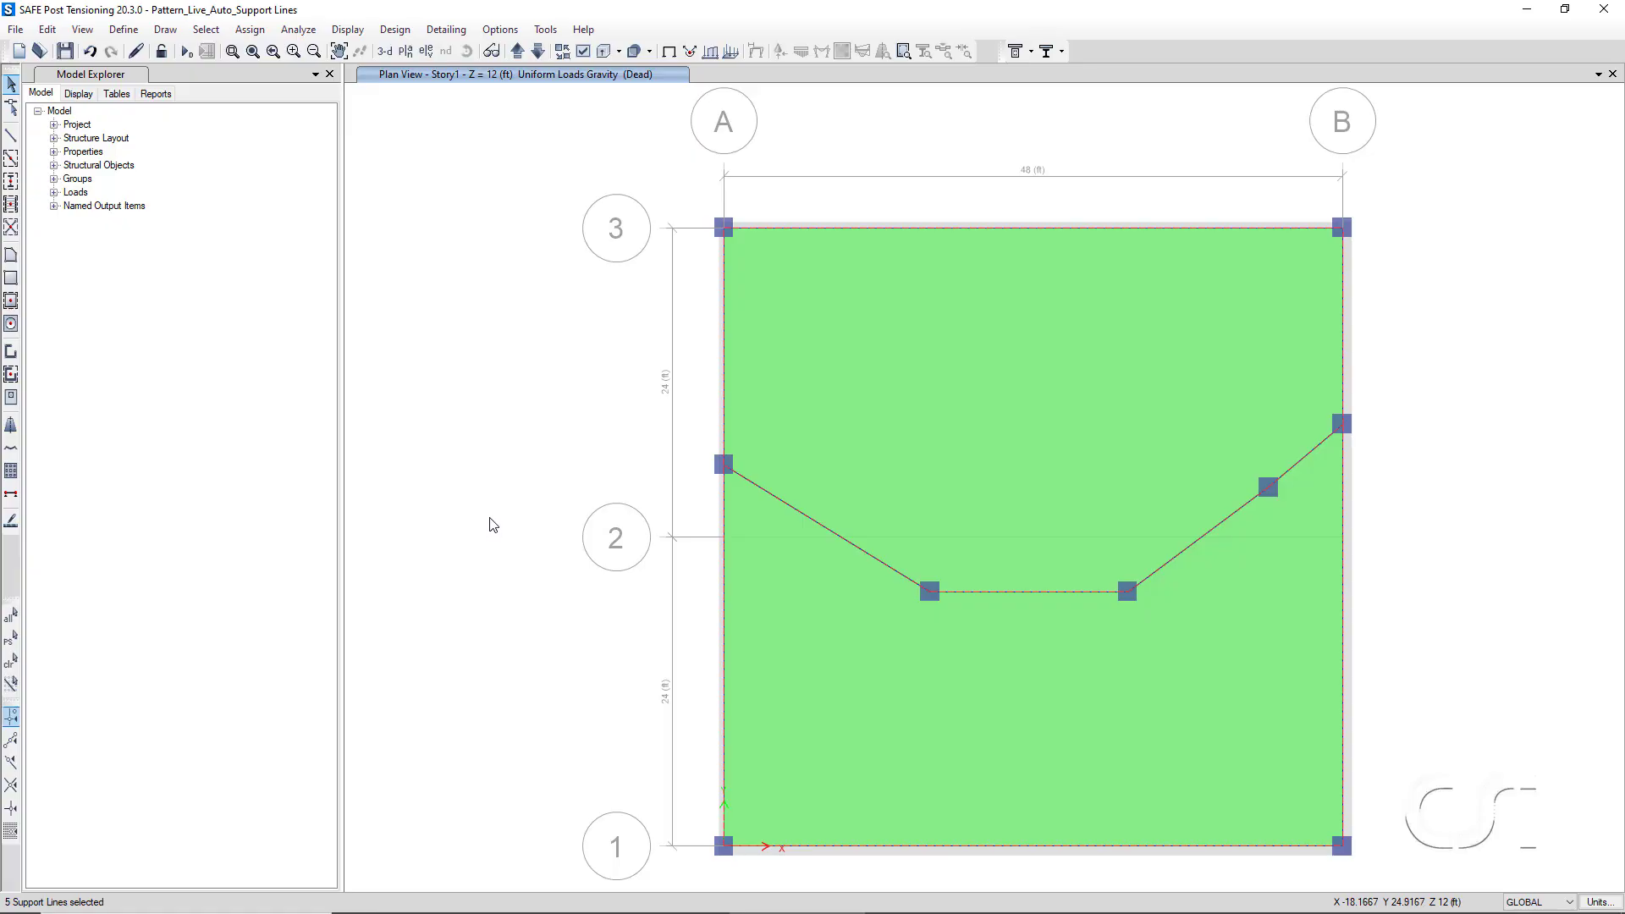
Check the slab panel outlines with Object Shrink applied, and restore the unshrunk plan view.
{"action": "left_click", "coordinate": [582, 53]}
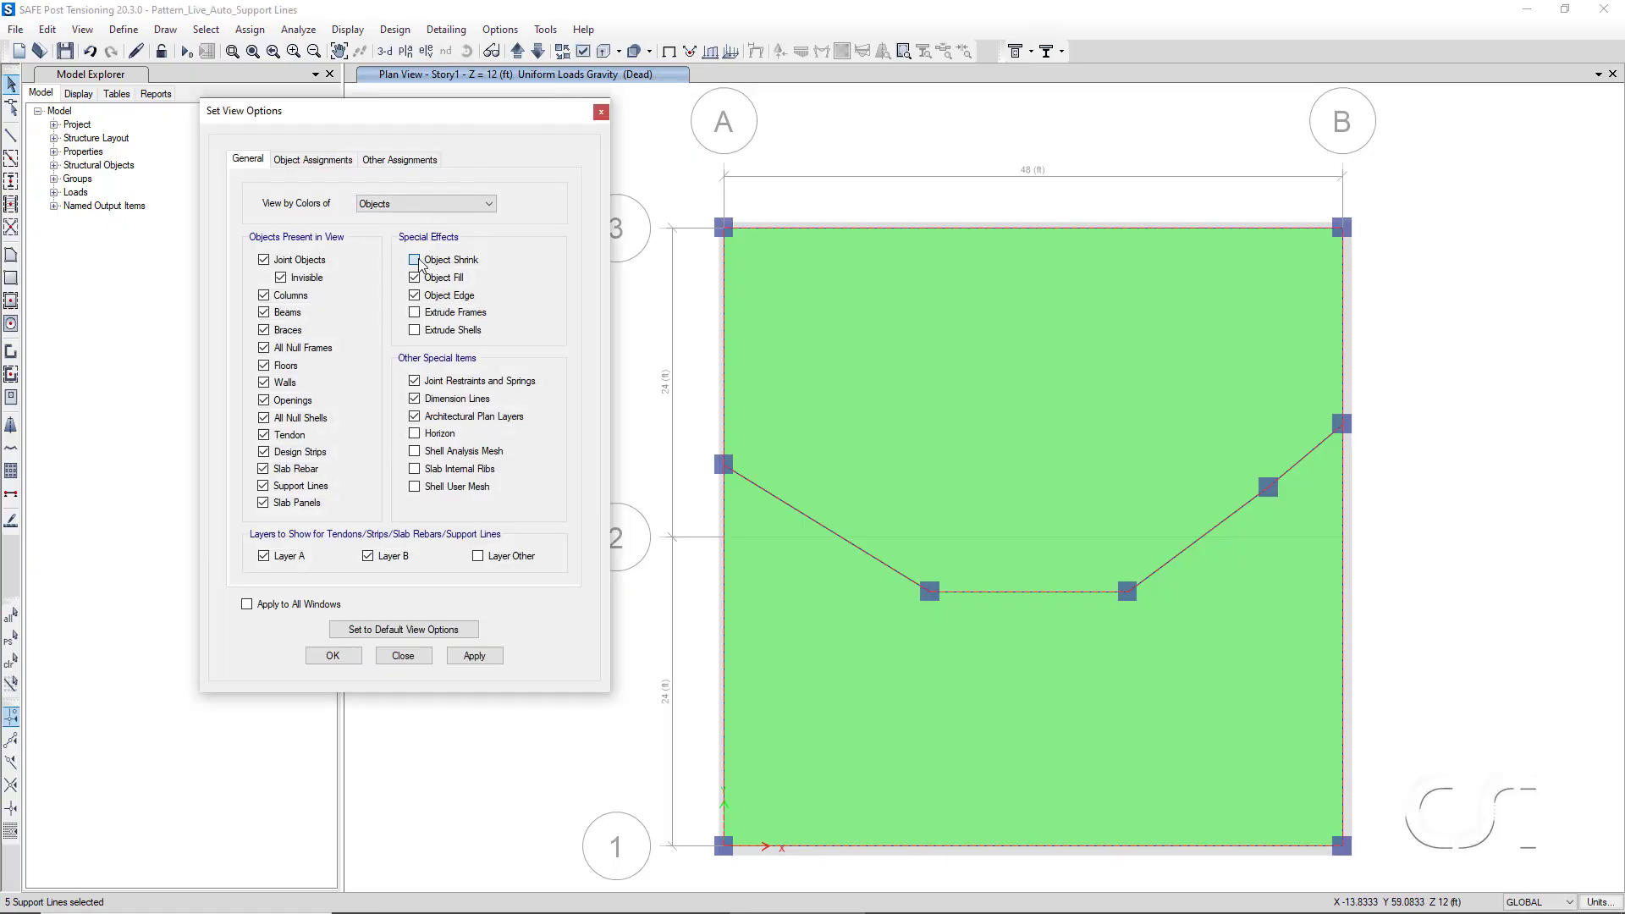
{"action": "left_click", "coordinate": [415, 260]}
{"action": "left_click", "coordinate": [475, 656]}
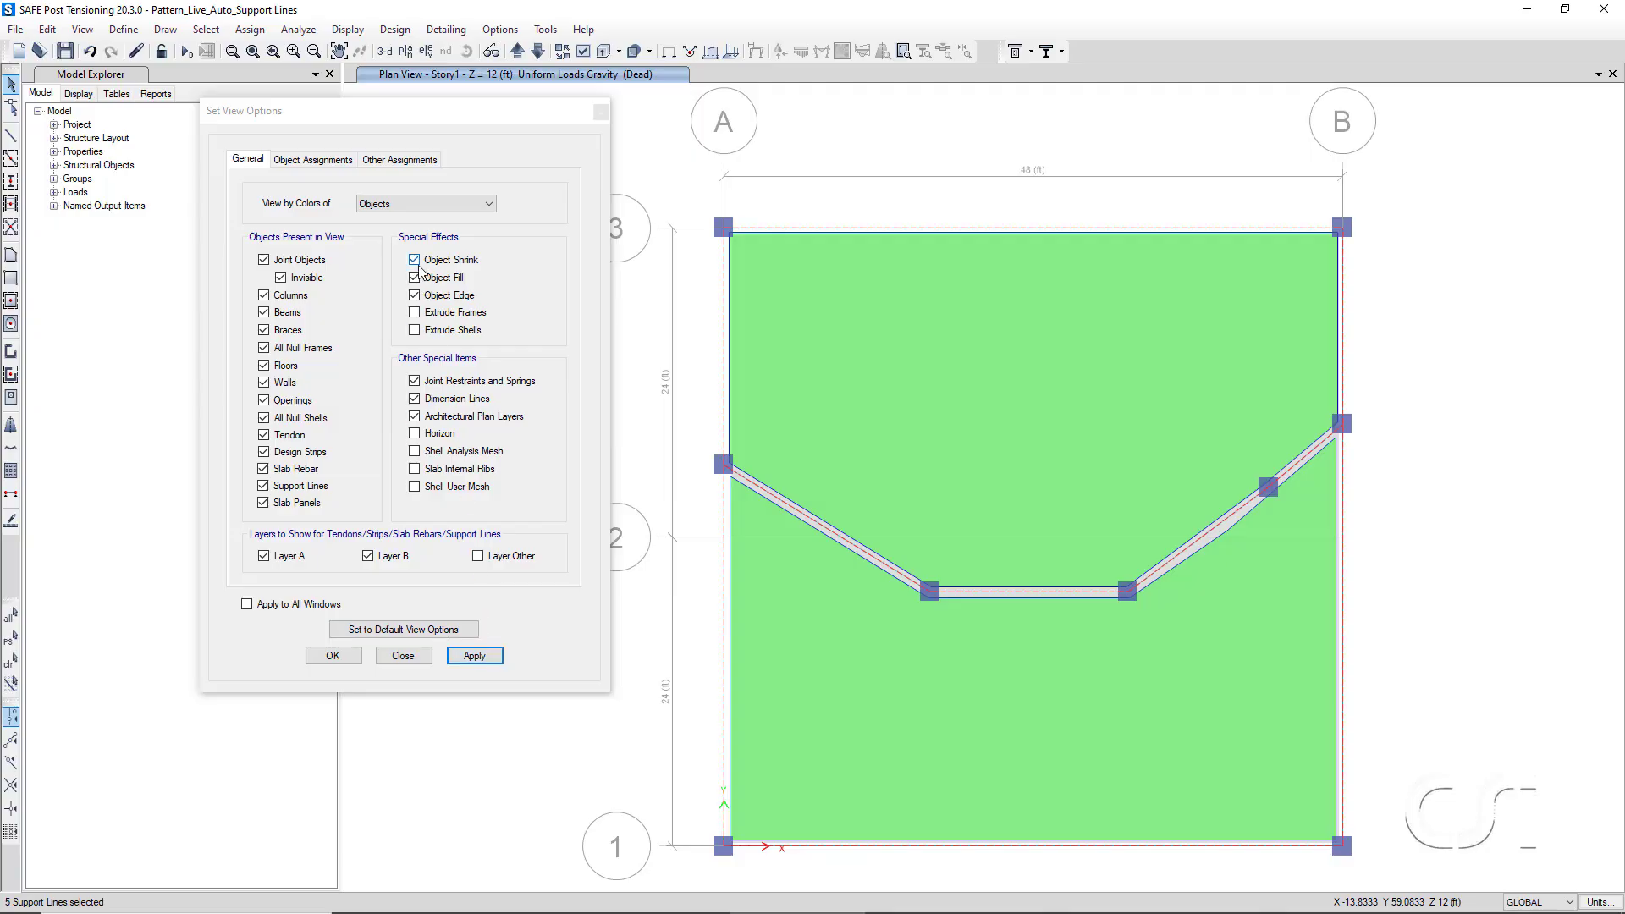
{"action": "left_click", "coordinate": [330, 657]}
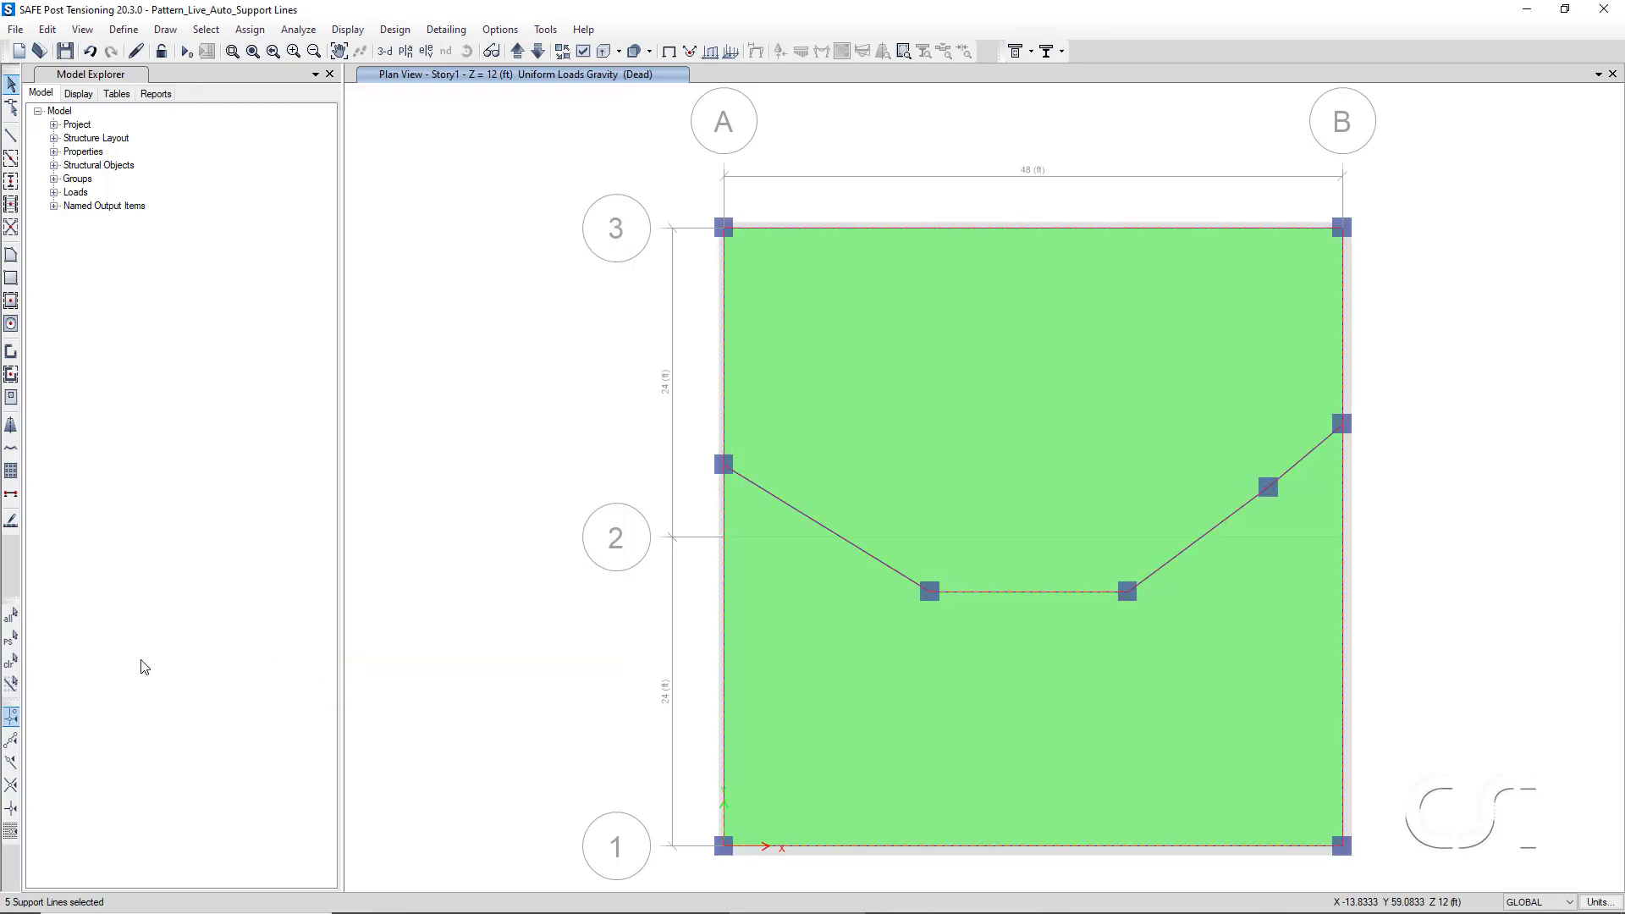
Clear the selection and assign the slab a uniform gravity load of 80 lb/ft² in the Live pattern, replacing existing loads.
{"action": "left_click", "coordinate": [12, 663]}
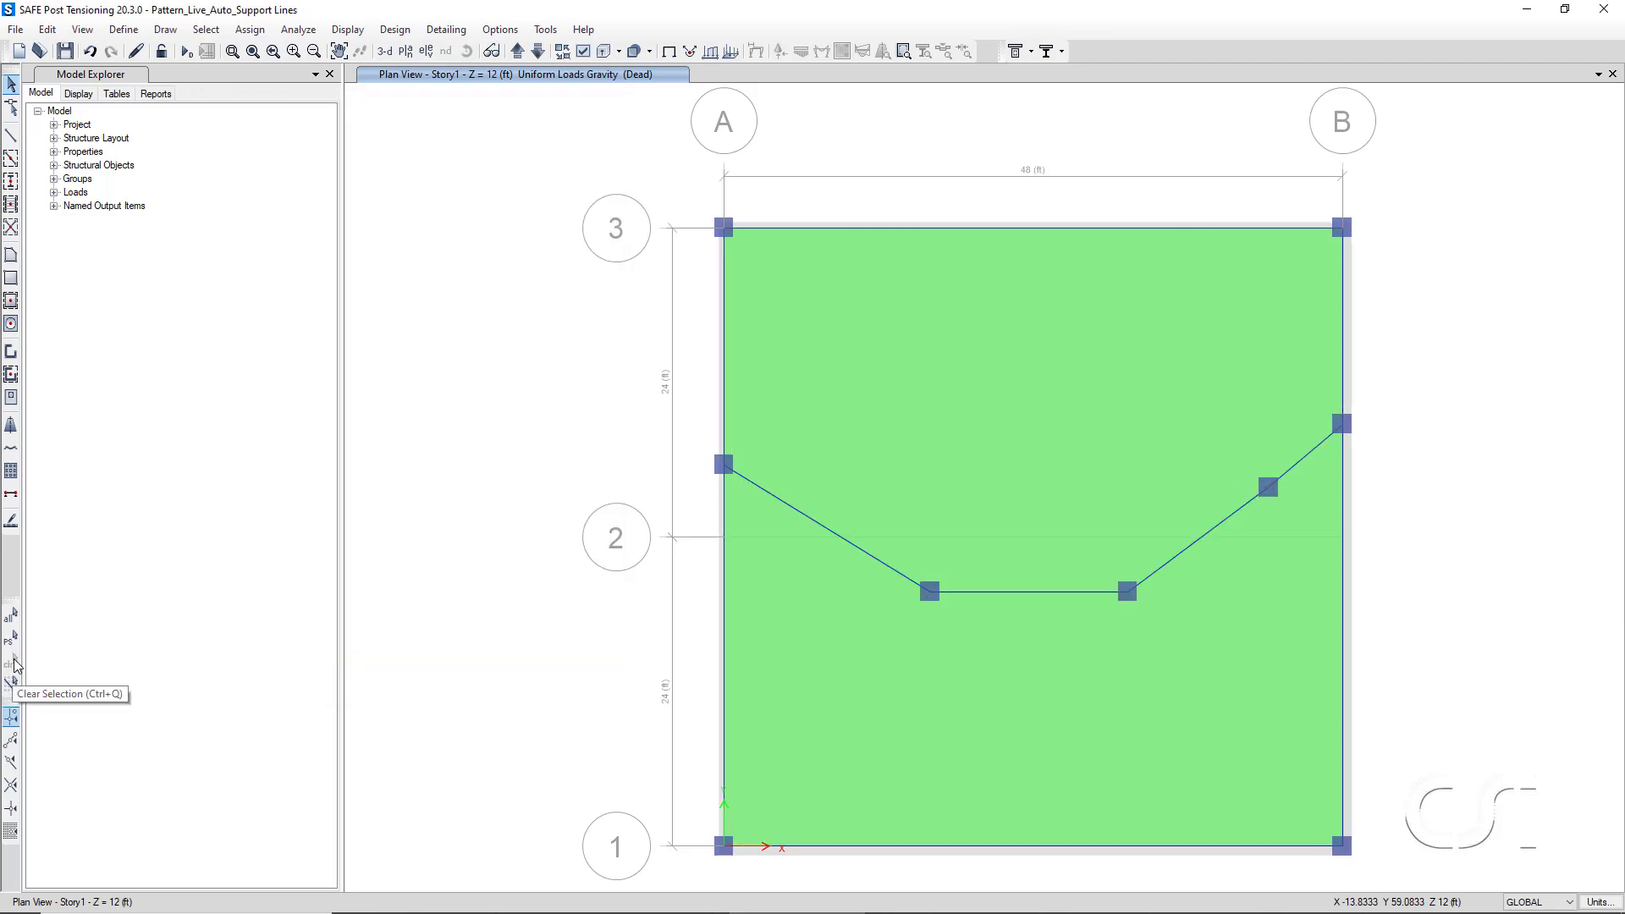
{"action": "left_click", "coordinate": [877, 435]}
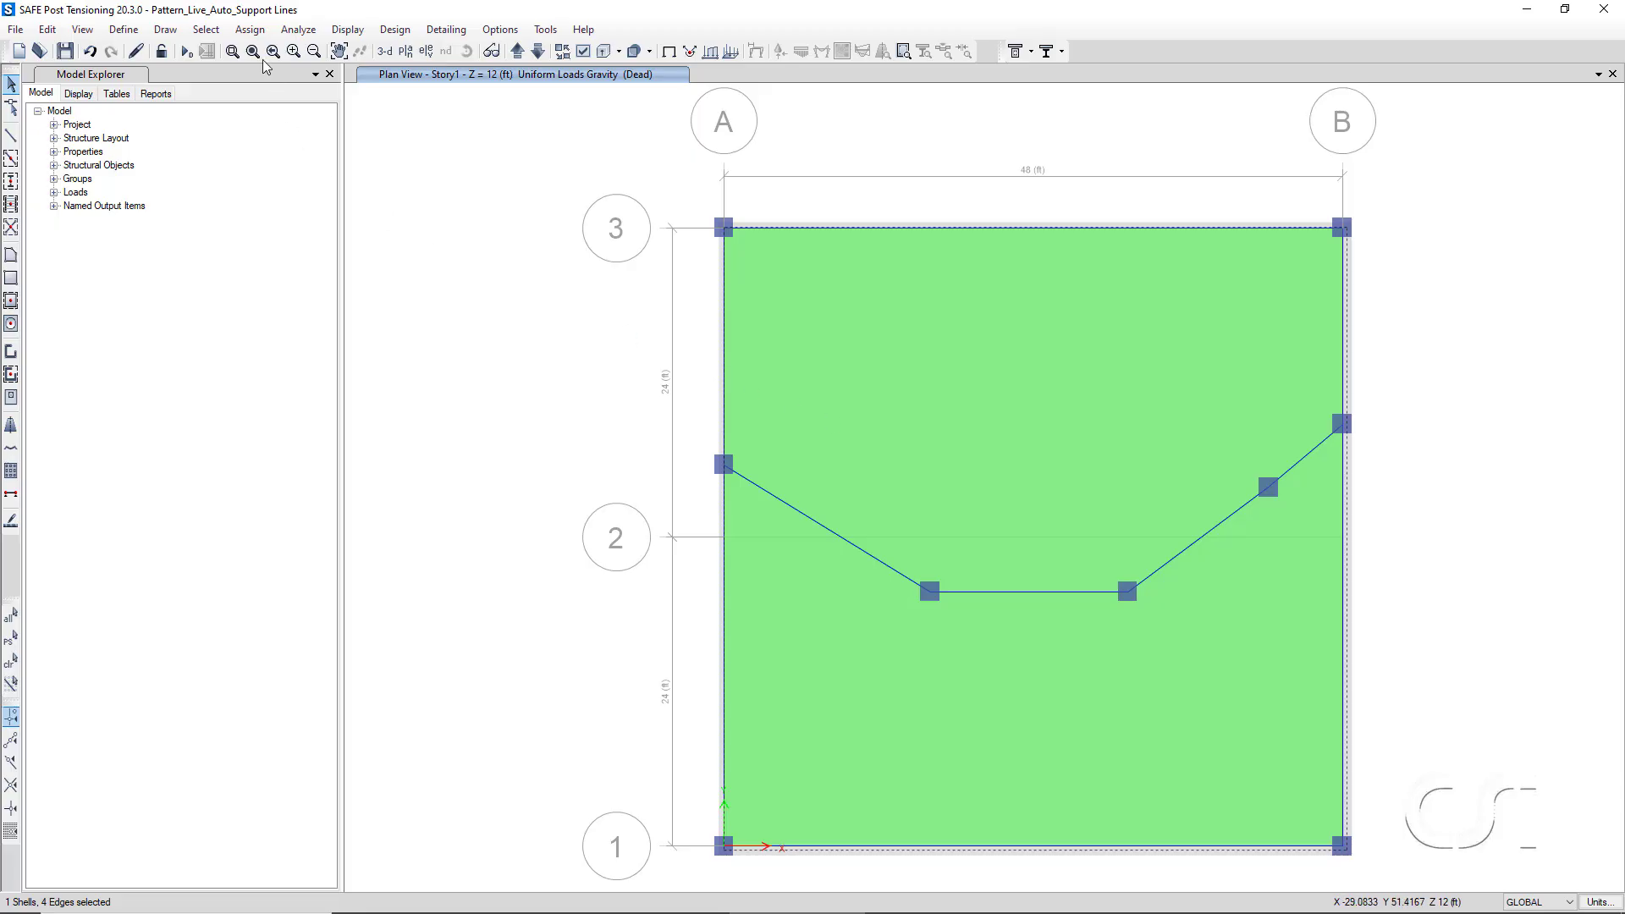
{"action": "left_click", "coordinate": [249, 30]}
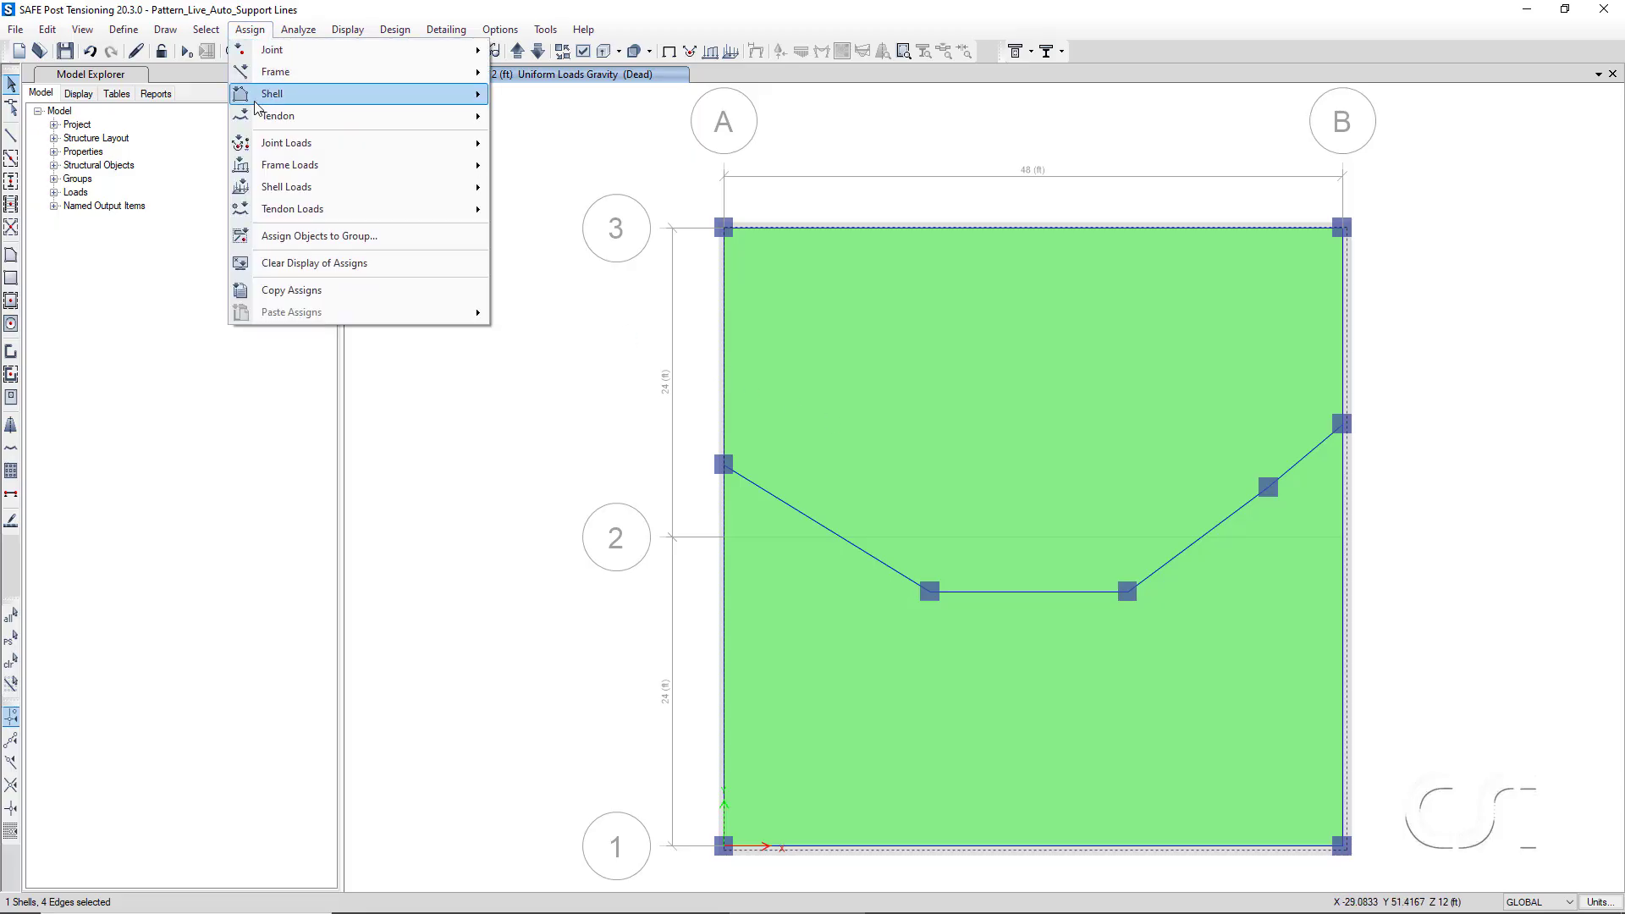
{"action": "mouse_move", "coordinate": [266, 188]}
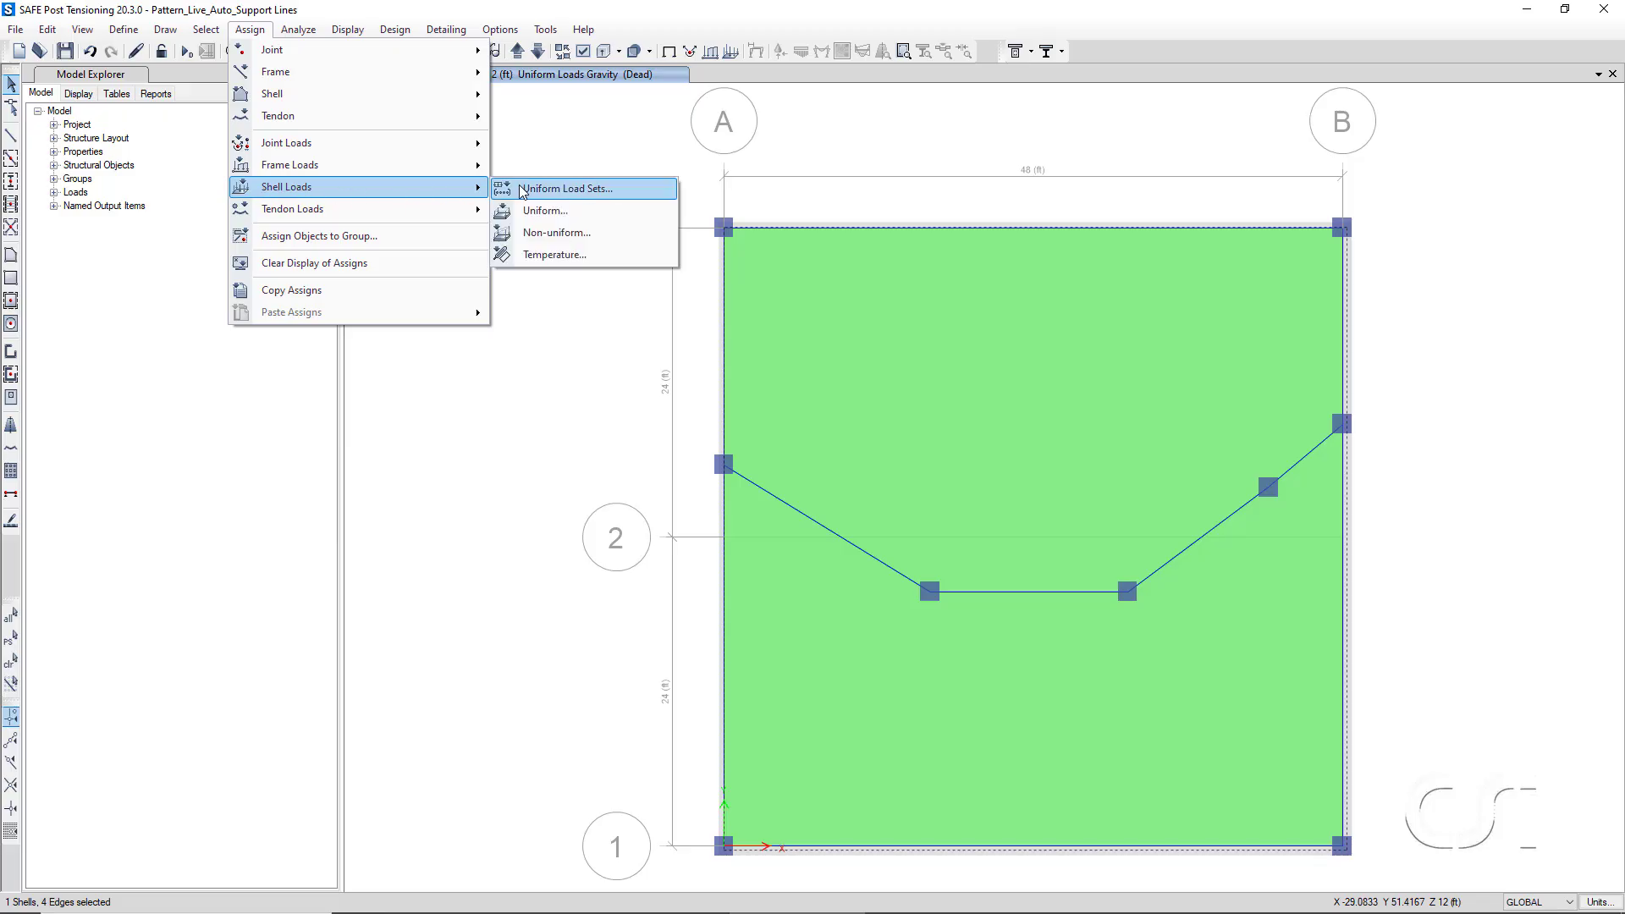
{"action": "left_click", "coordinate": [567, 216]}
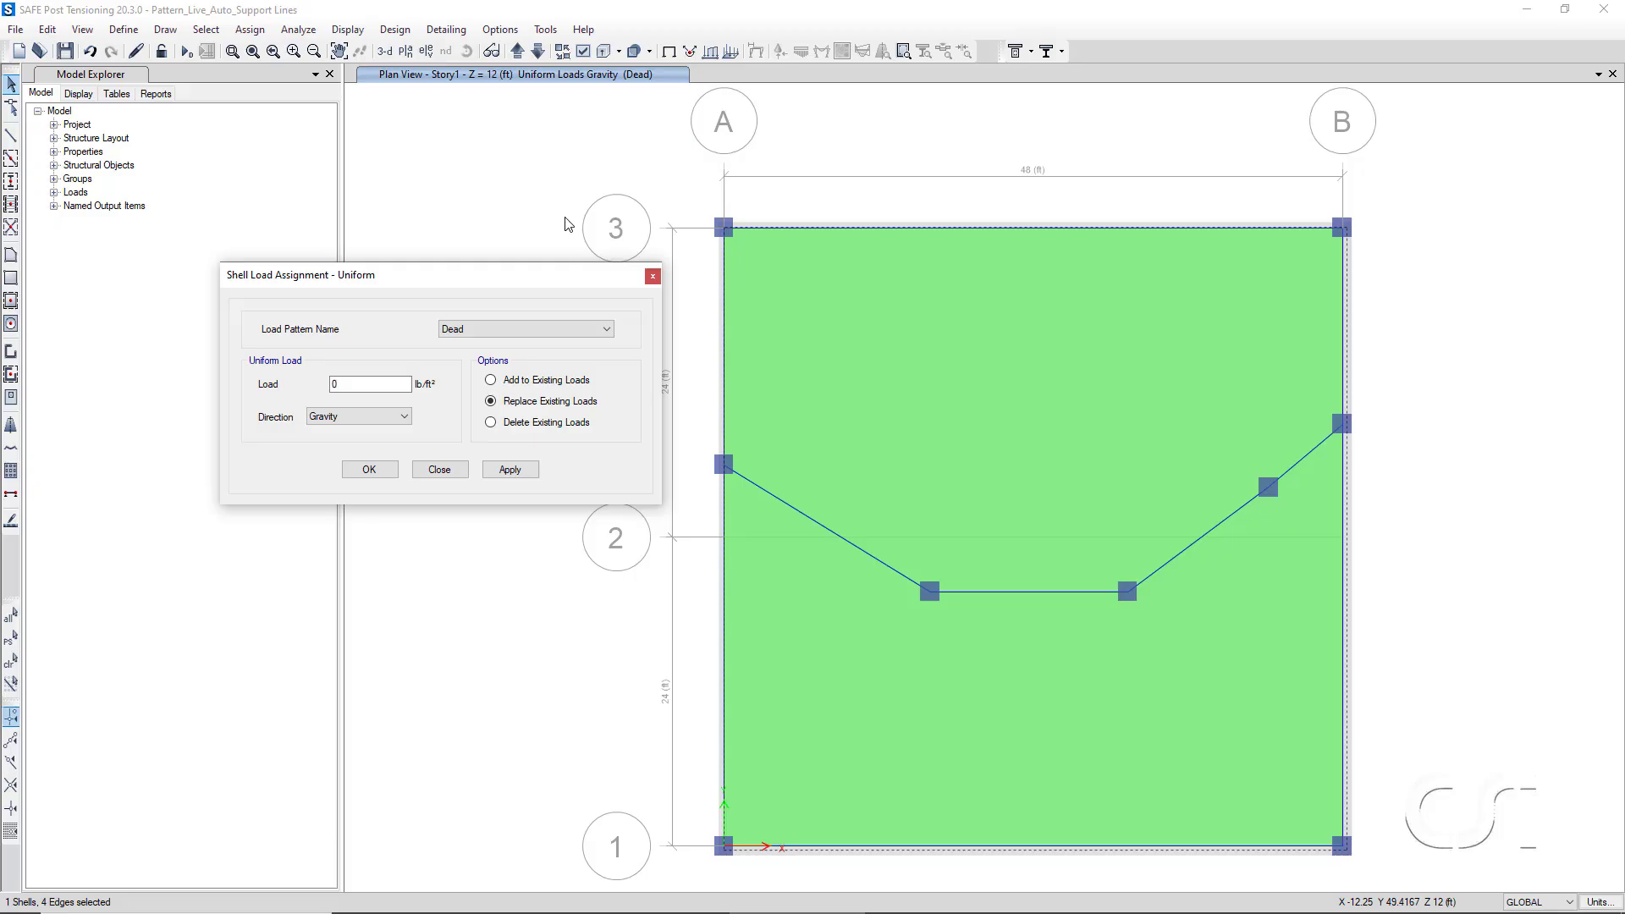
{"action": "left_click", "coordinate": [499, 330]}
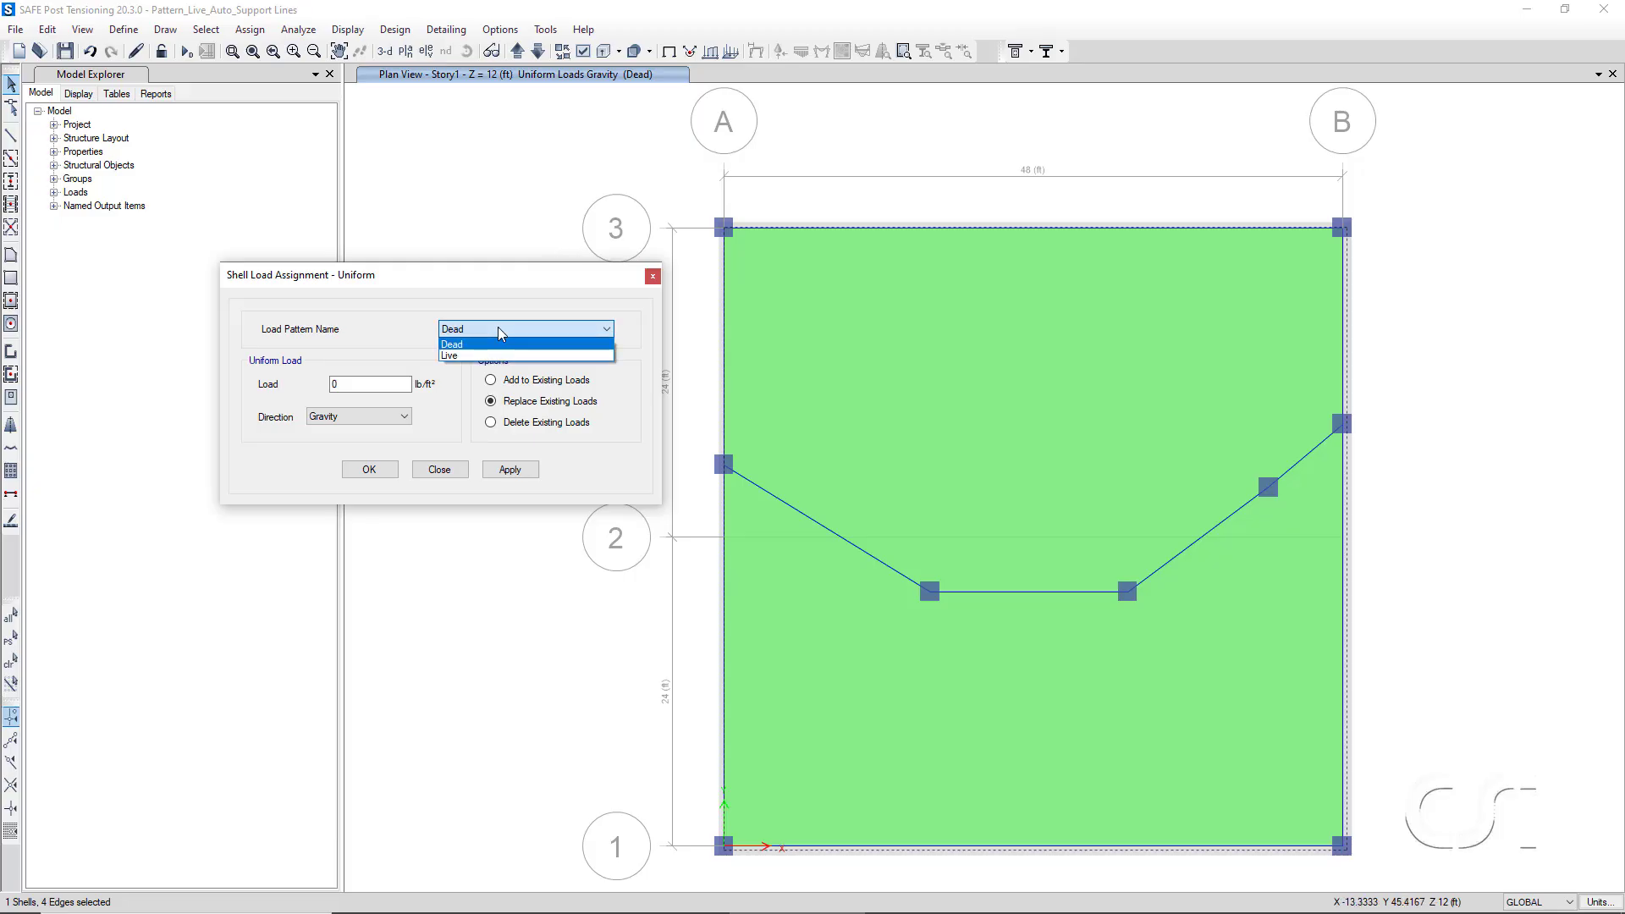
{"action": "left_click", "coordinate": [464, 356]}
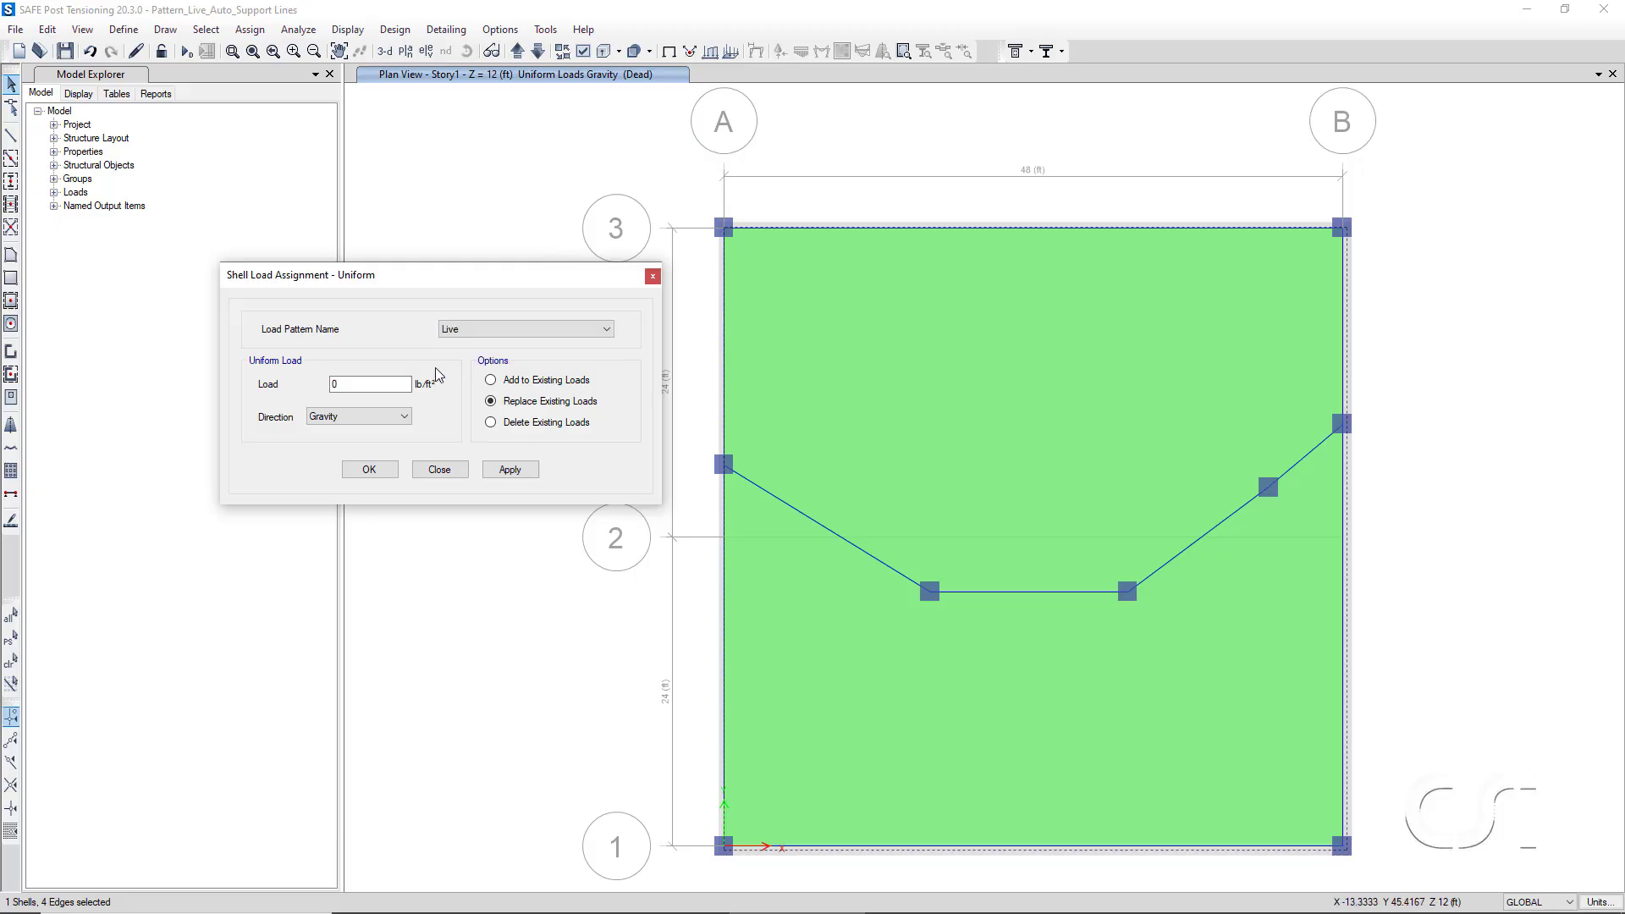
{"action": "double_click", "coordinate": [335, 382]}
{"action": "type", "text": "80"}
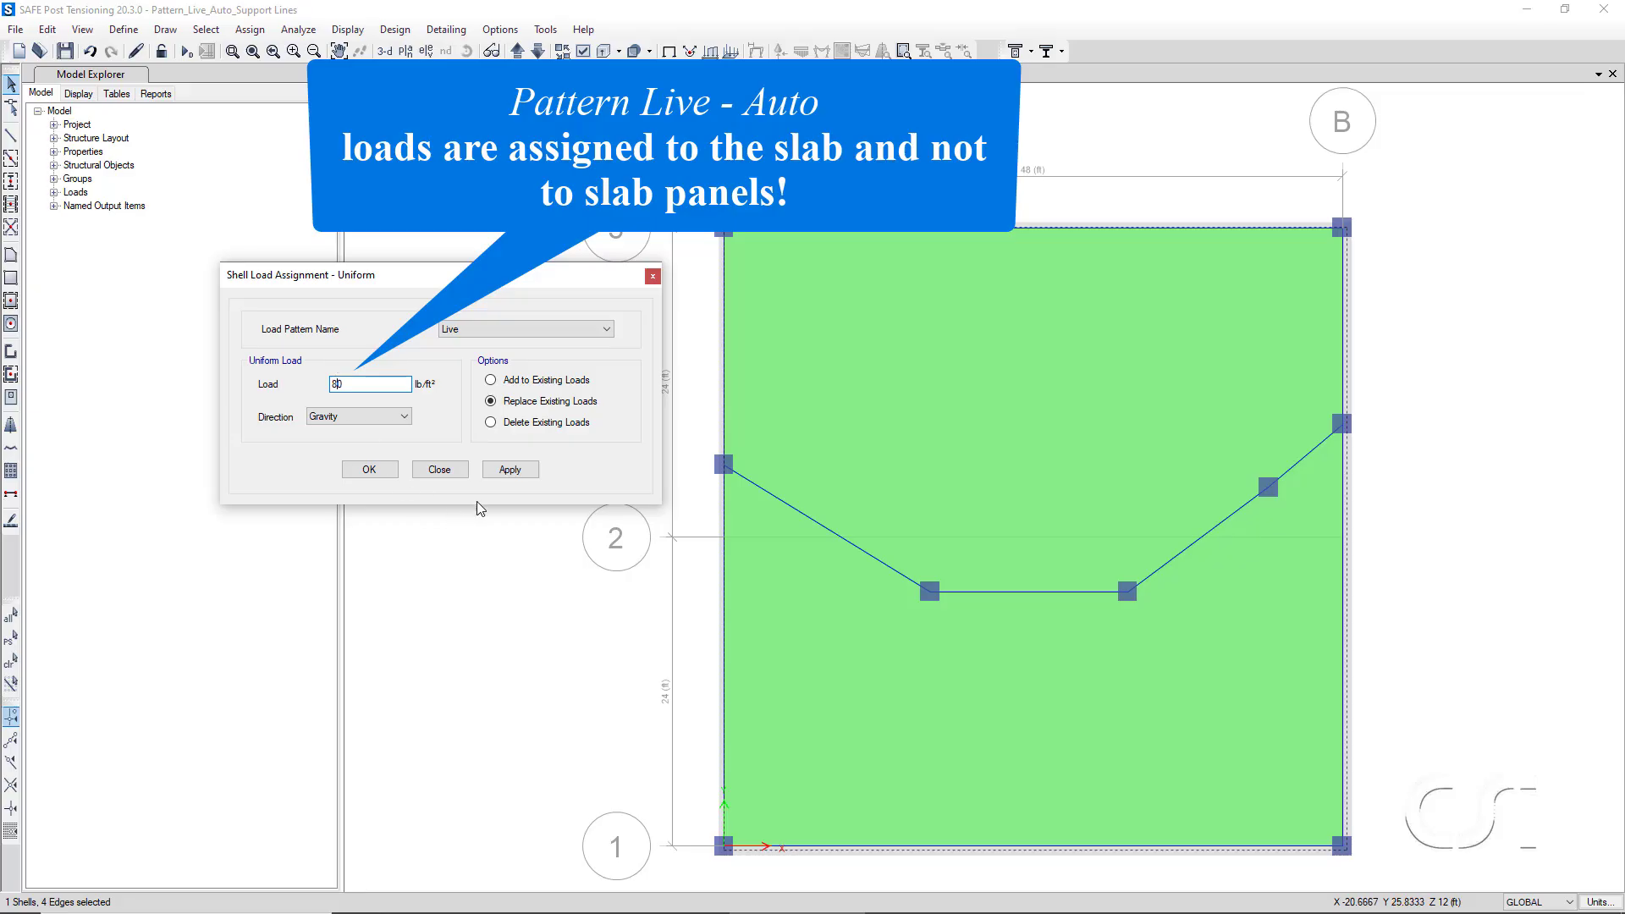
{"action": "left_click", "coordinate": [511, 472]}
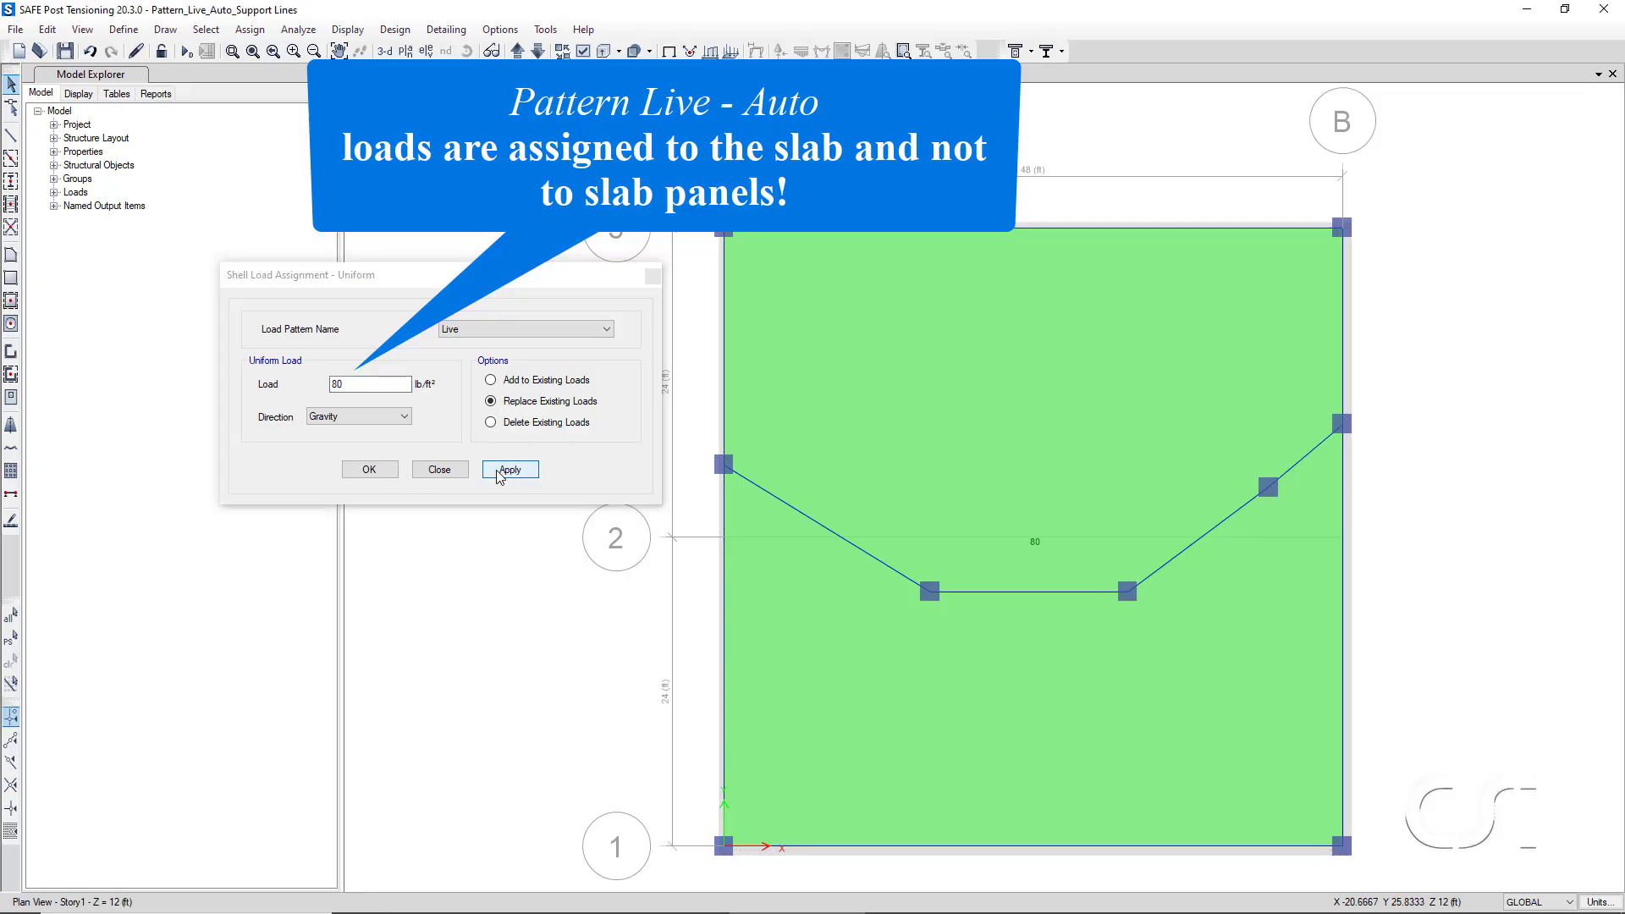
{"action": "left_click", "coordinate": [372, 470]}
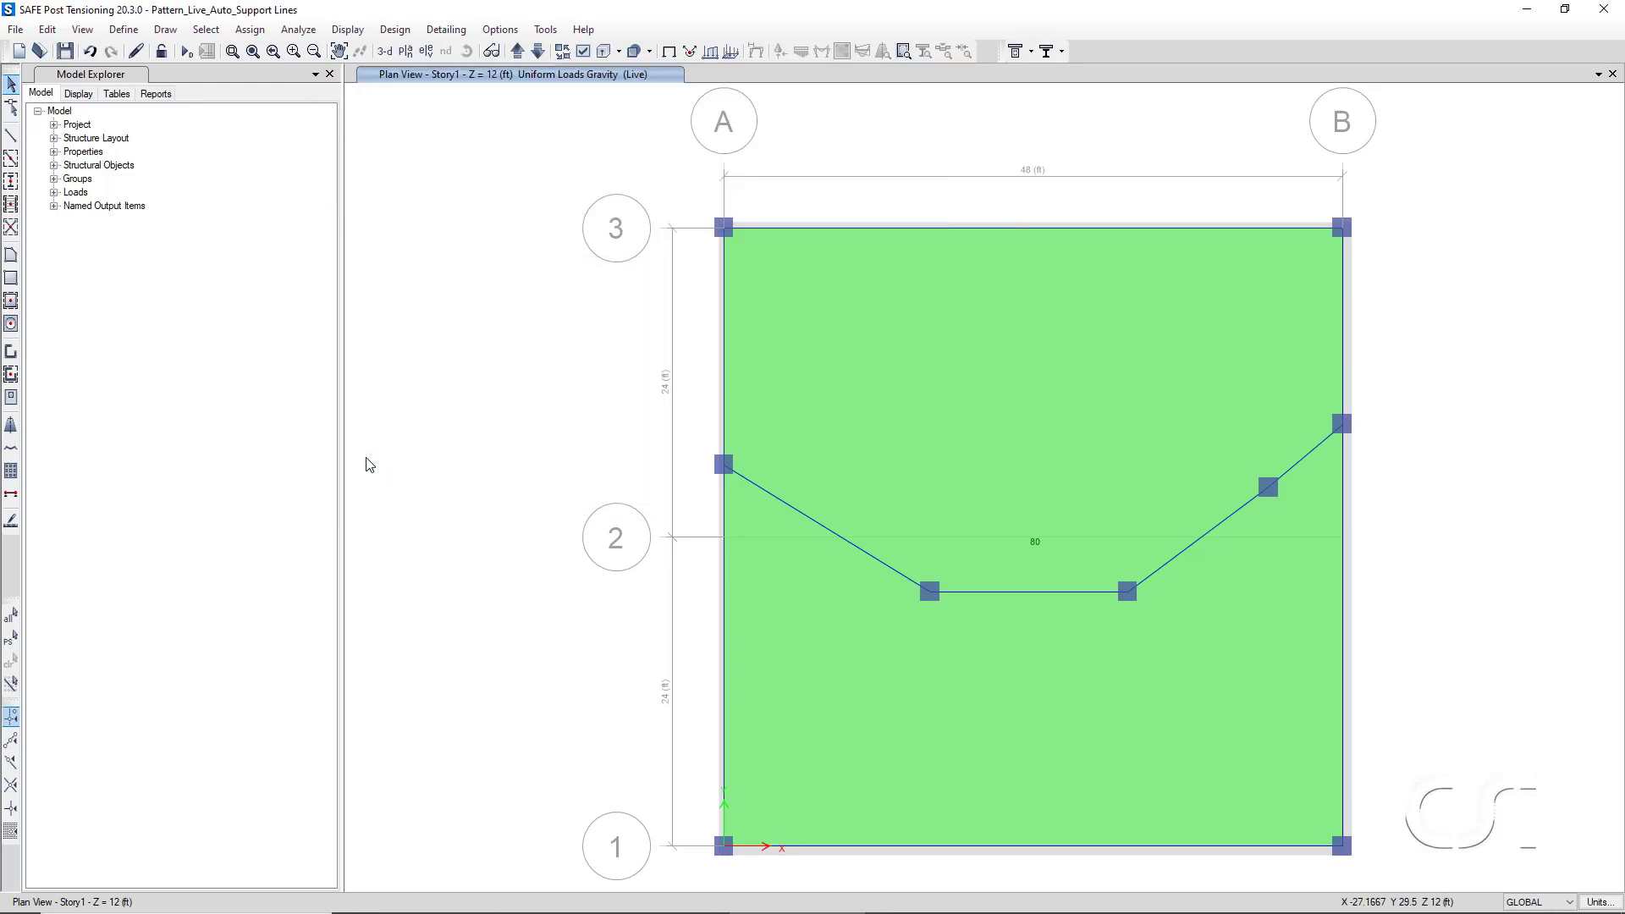
Define a new load pattern named PL_Auto with the type Pattern Live - Auto.
{"action": "left_click", "coordinate": [131, 33]}
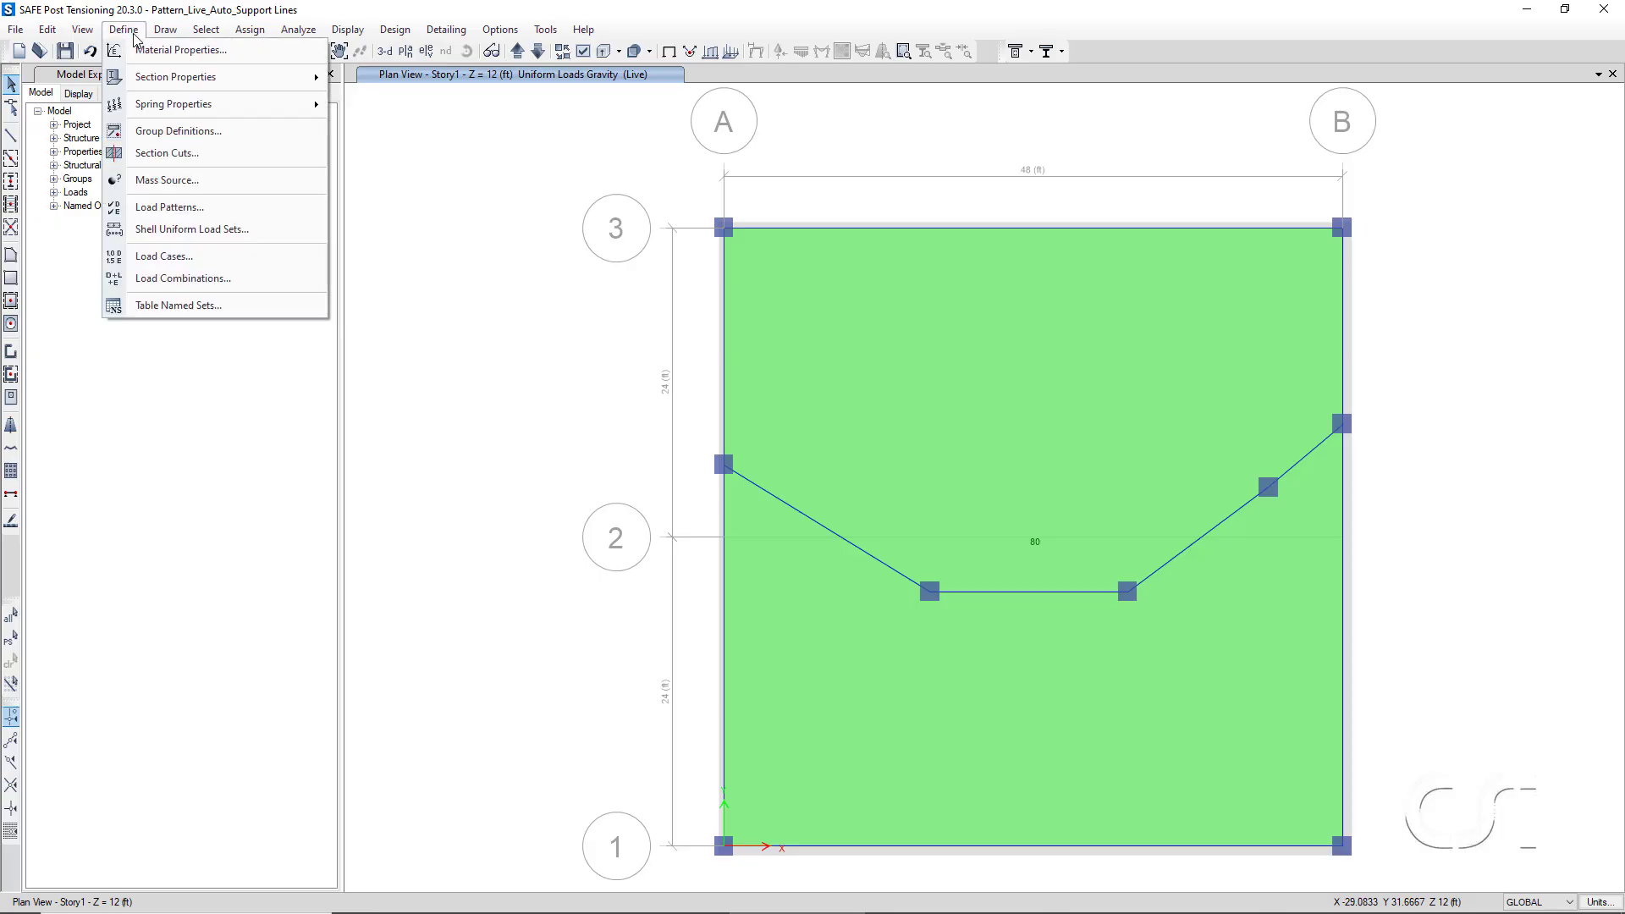
{"action": "left_click", "coordinate": [217, 212]}
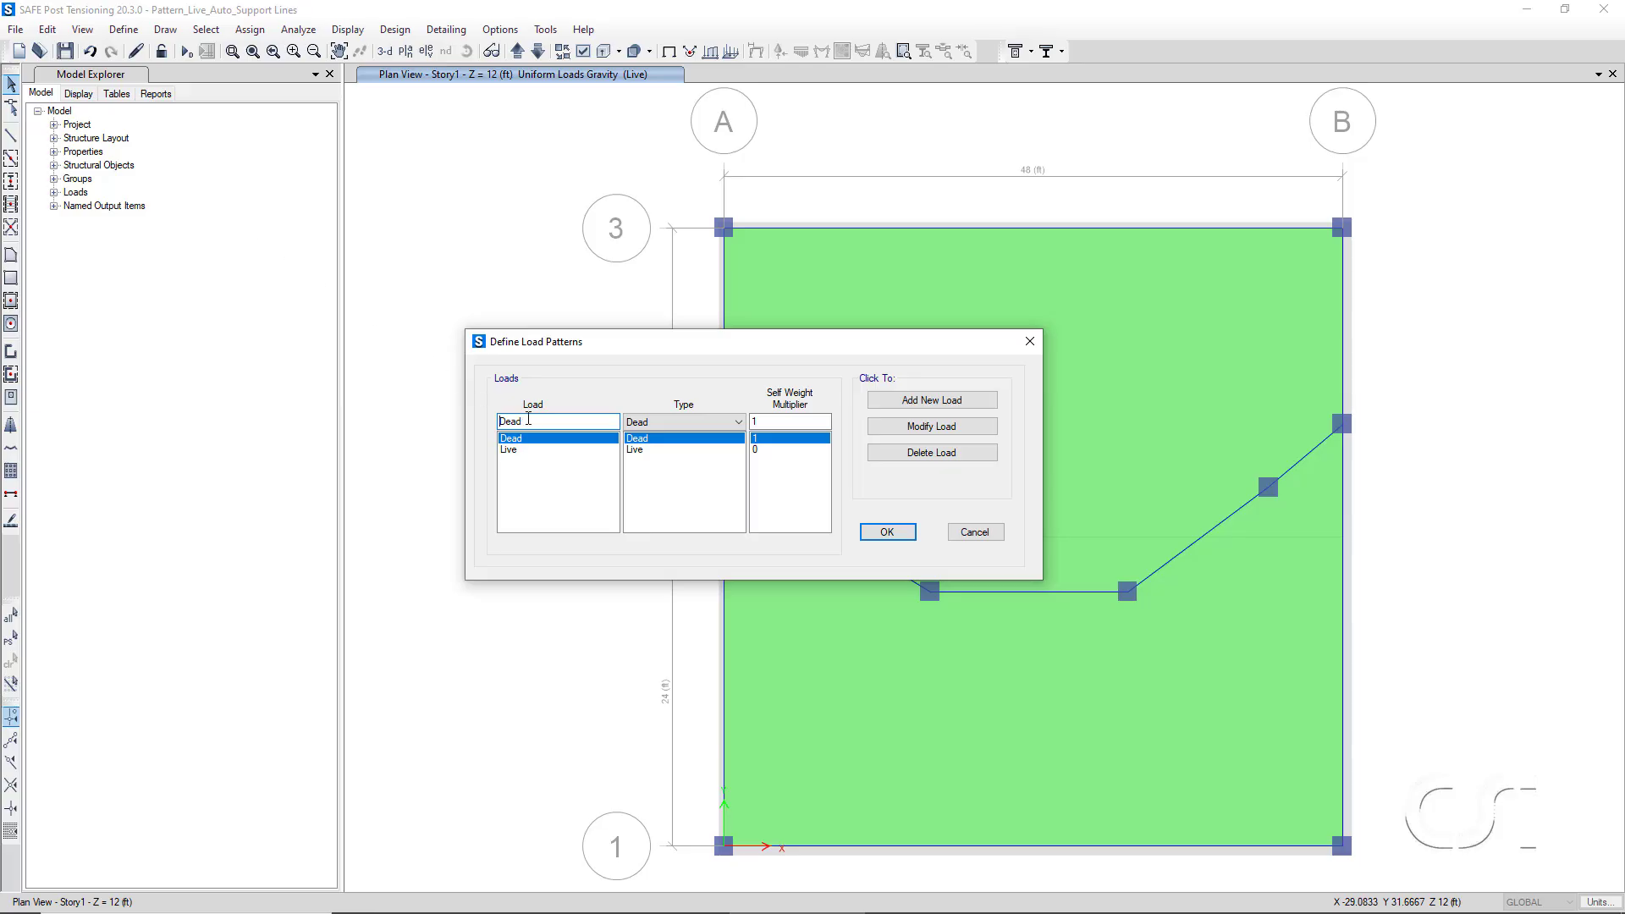
{"action": "left_click_drag", "start_coordinate": [528, 418], "coordinate": [469, 415]}
{"action": "type", "text": "PL_Auto"}
{"action": "left_click", "coordinate": [631, 427]}
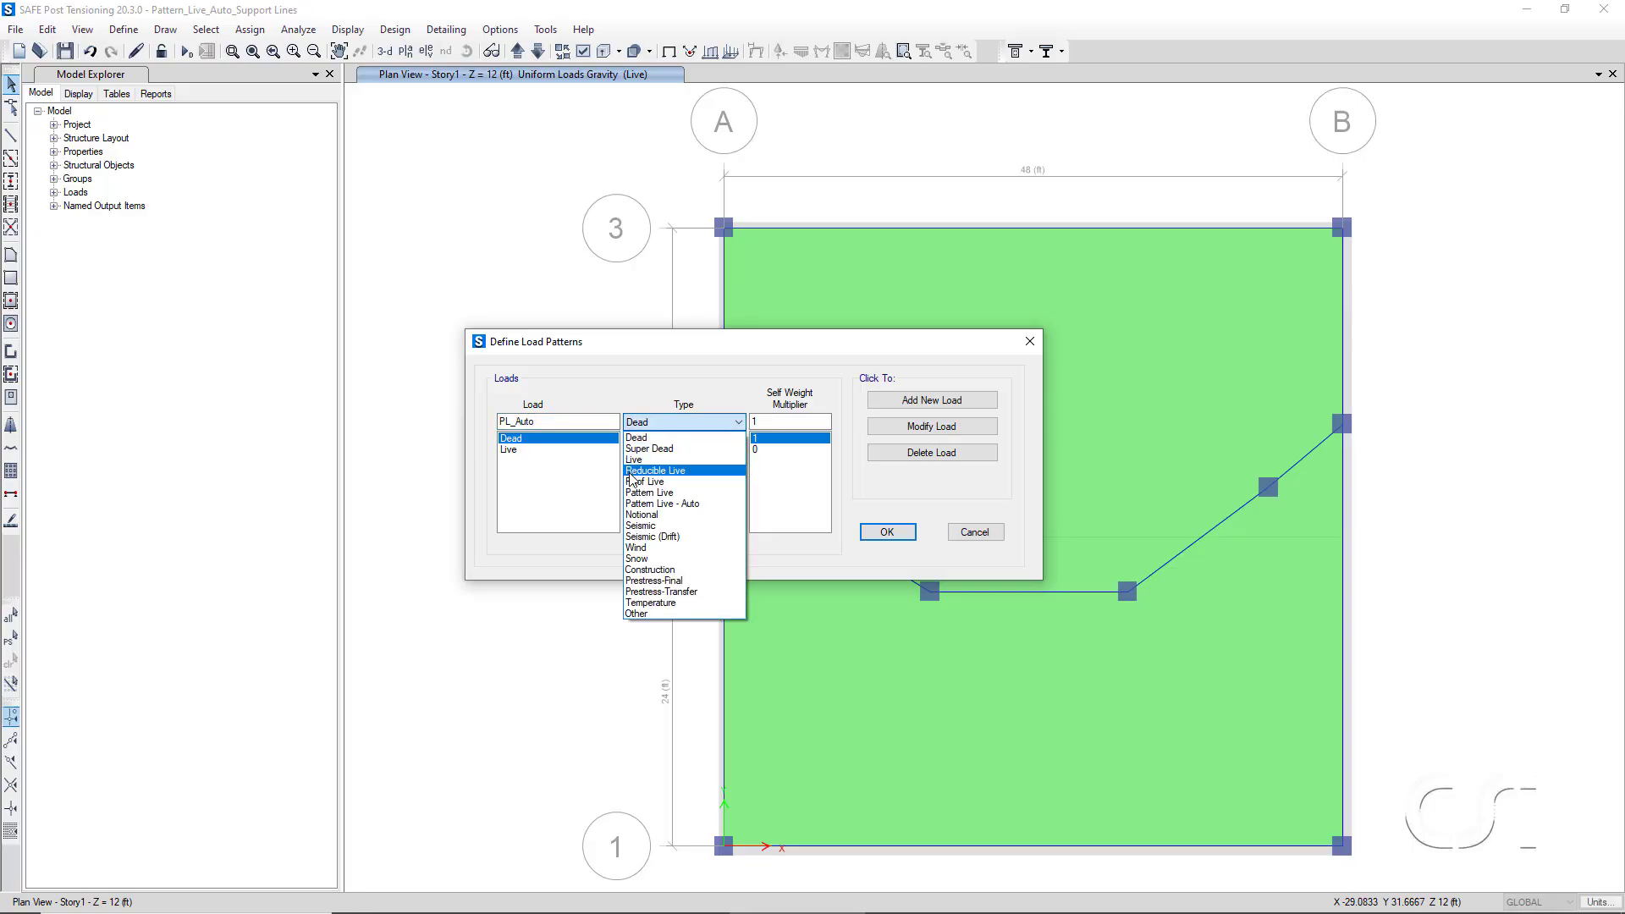
{"action": "left_click", "coordinate": [687, 504]}
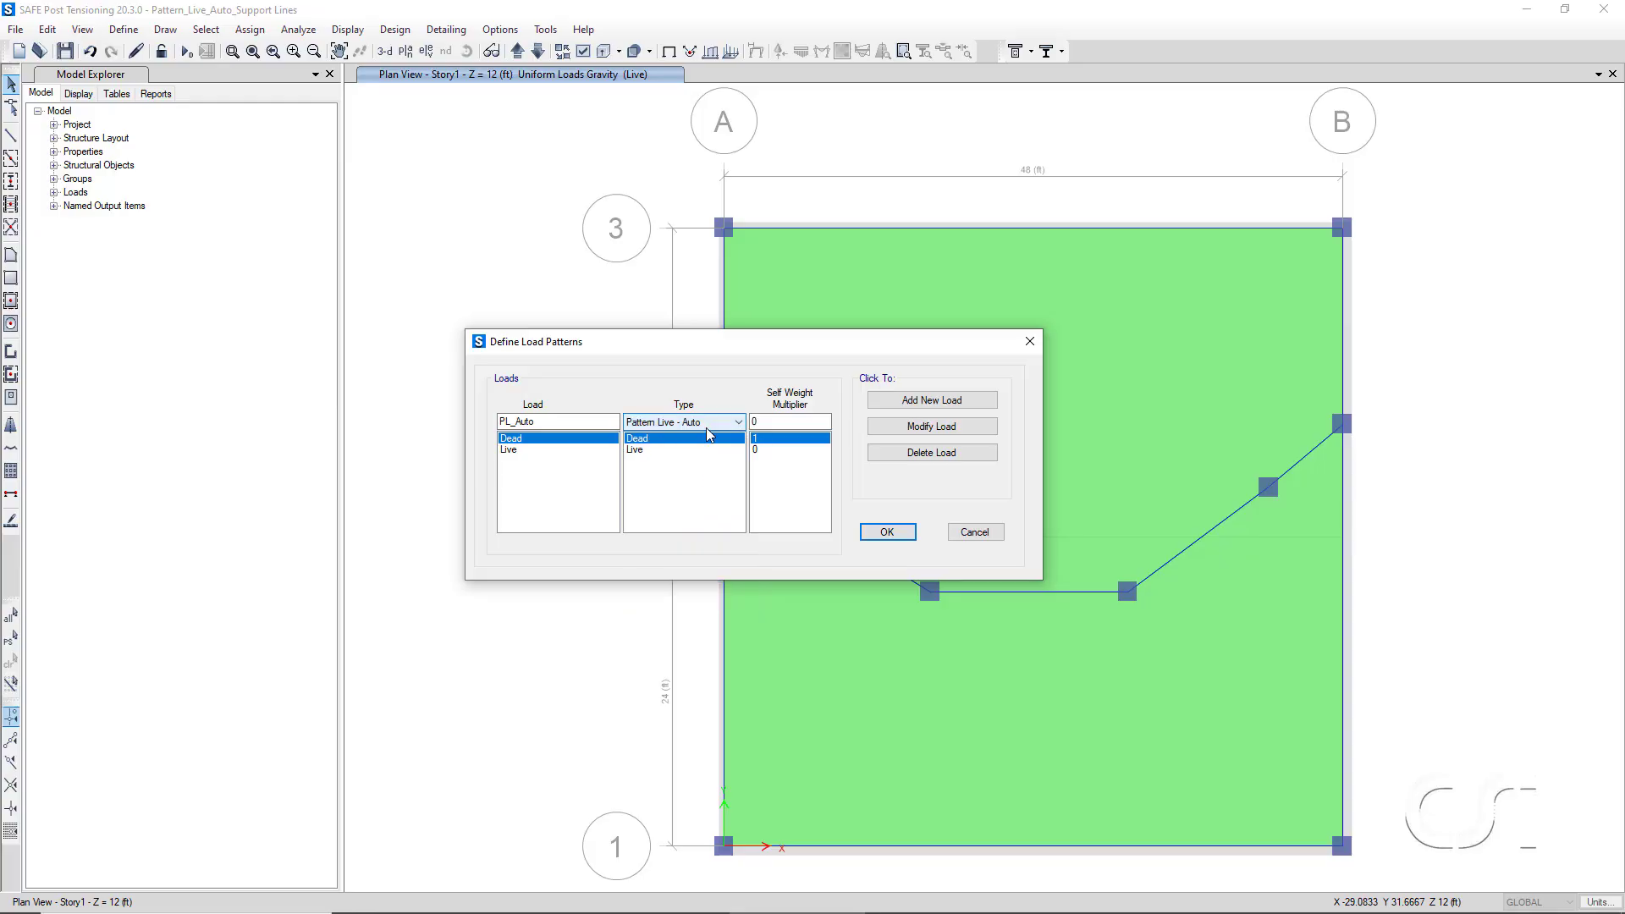
{"action": "left_click", "coordinate": [920, 400]}
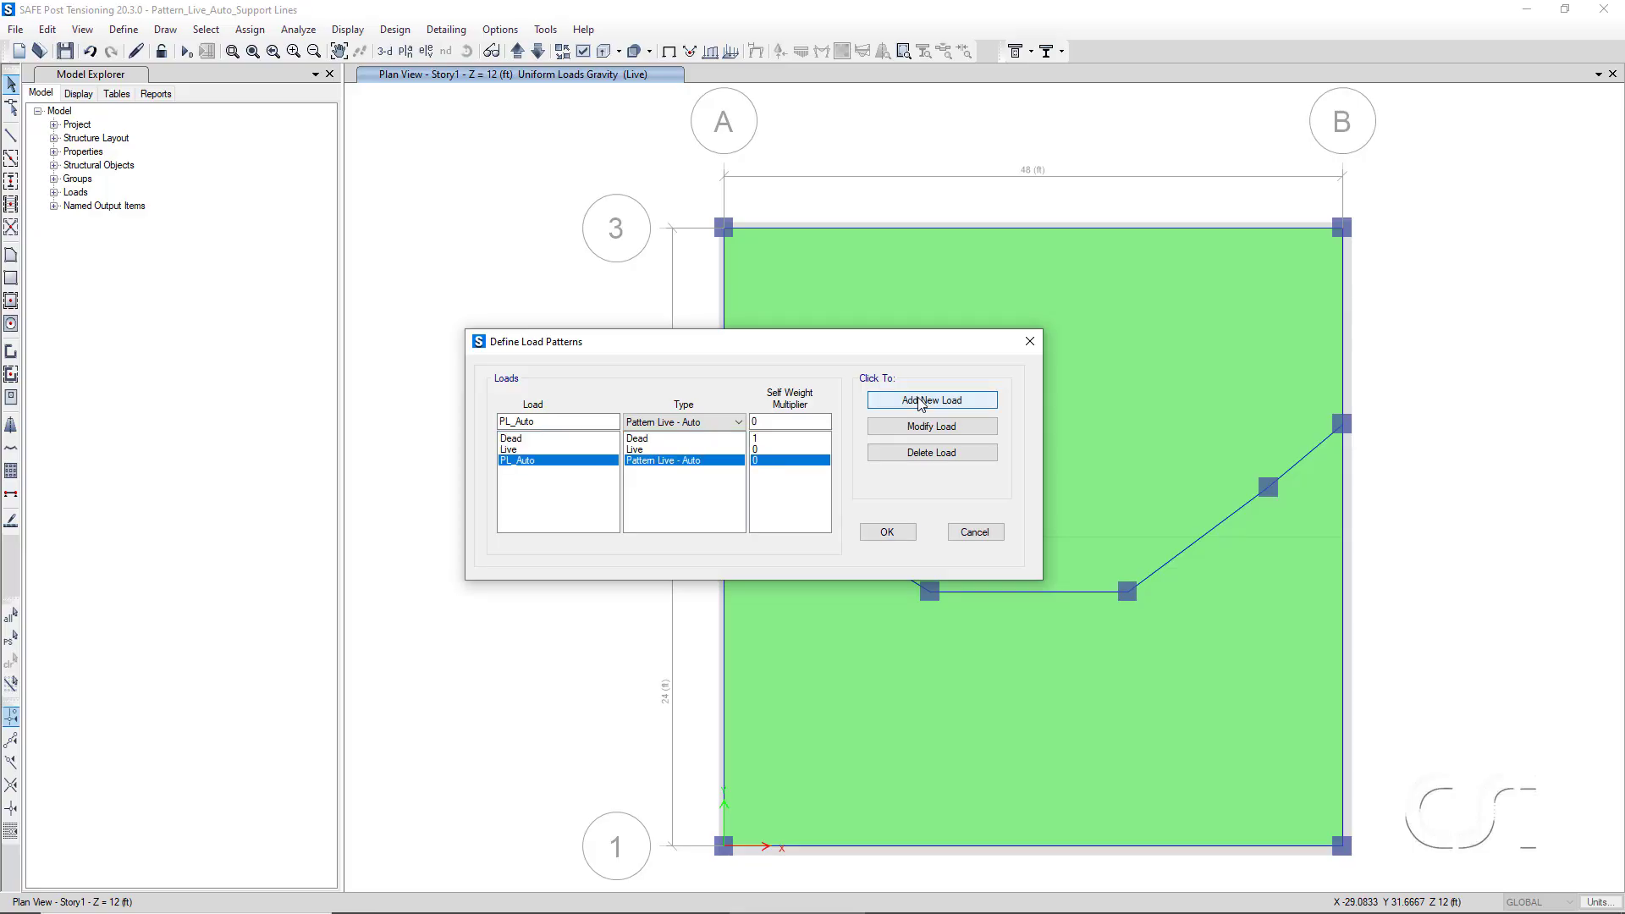
{"action": "left_click", "coordinate": [891, 535]}
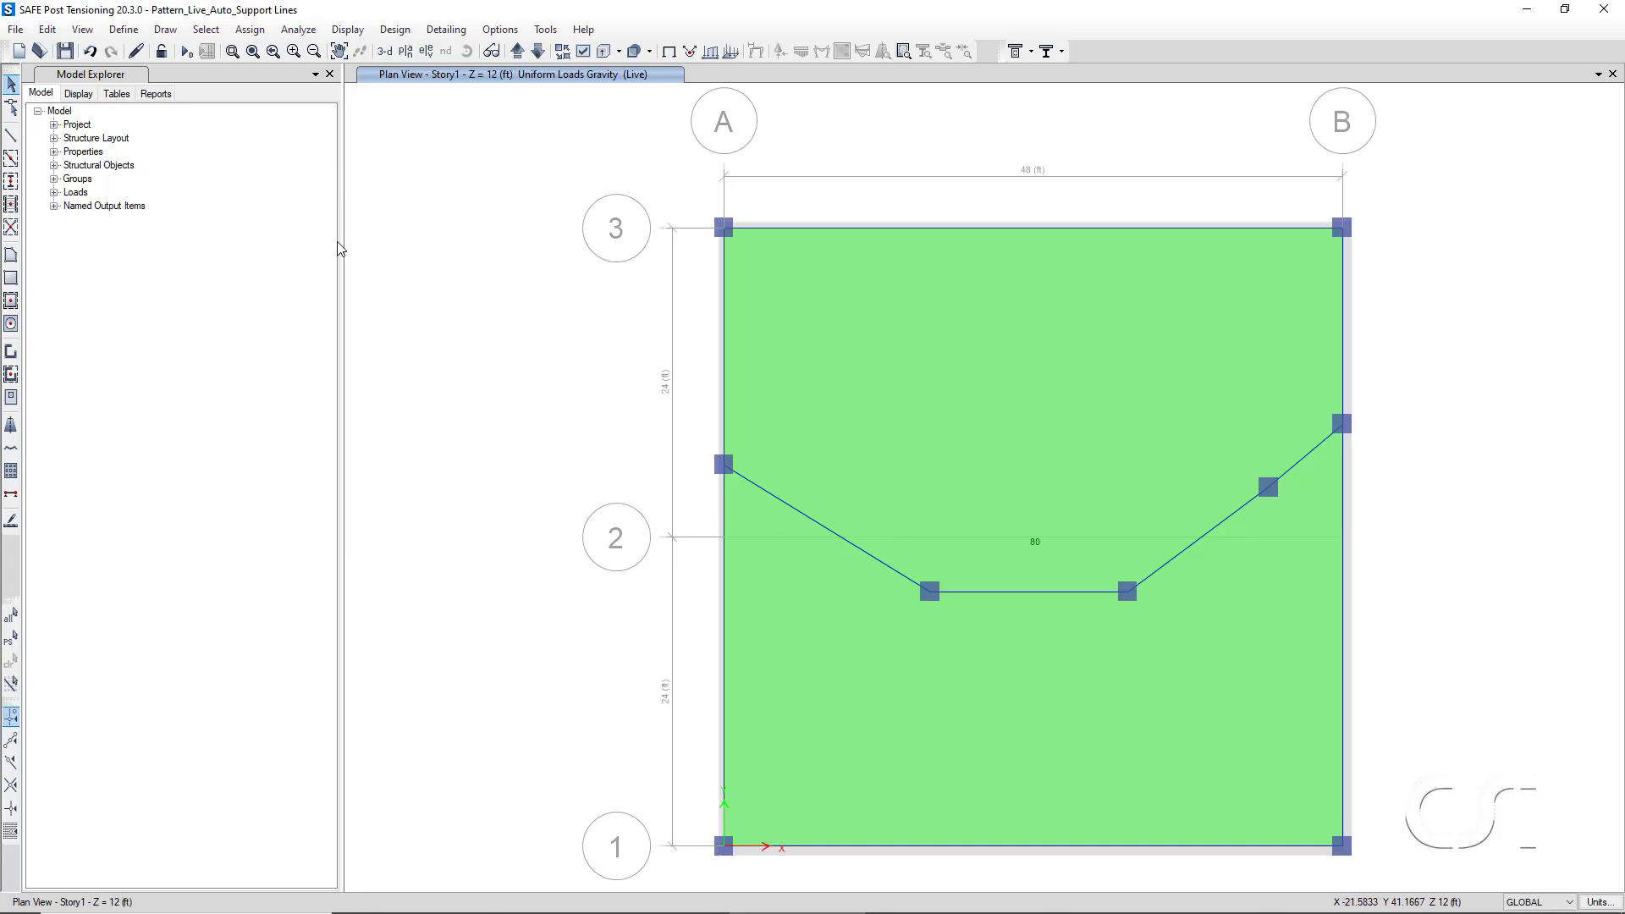
Review the load case type of PL_Auto in the load case definitions.
{"action": "left_click", "coordinate": [125, 32]}
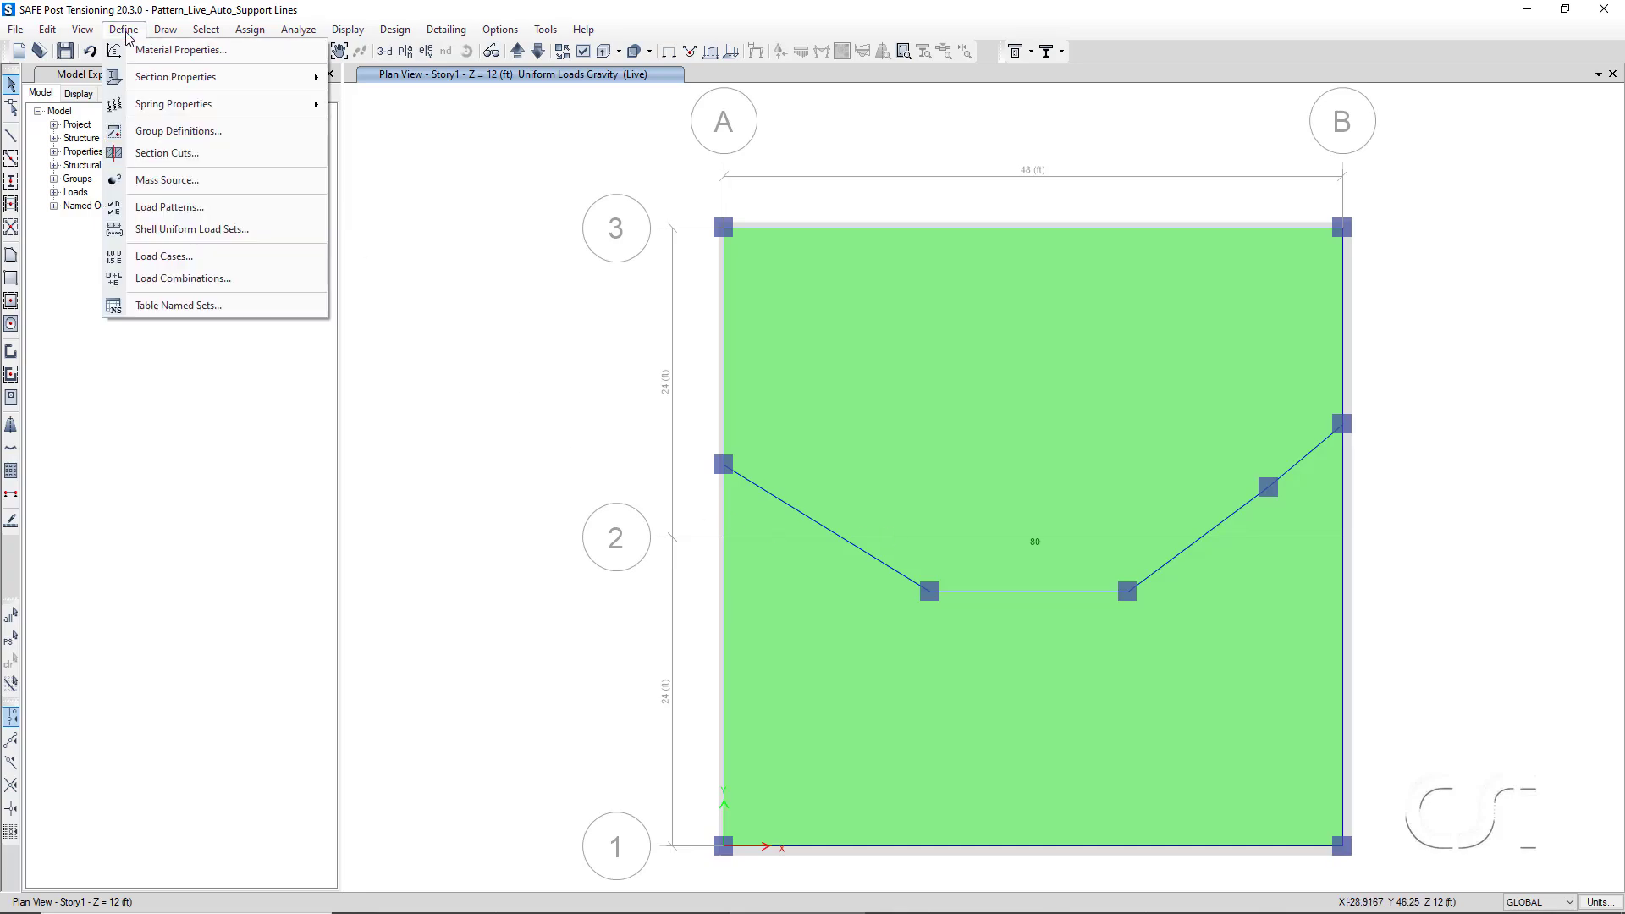
{"action": "left_click", "coordinate": [201, 255]}
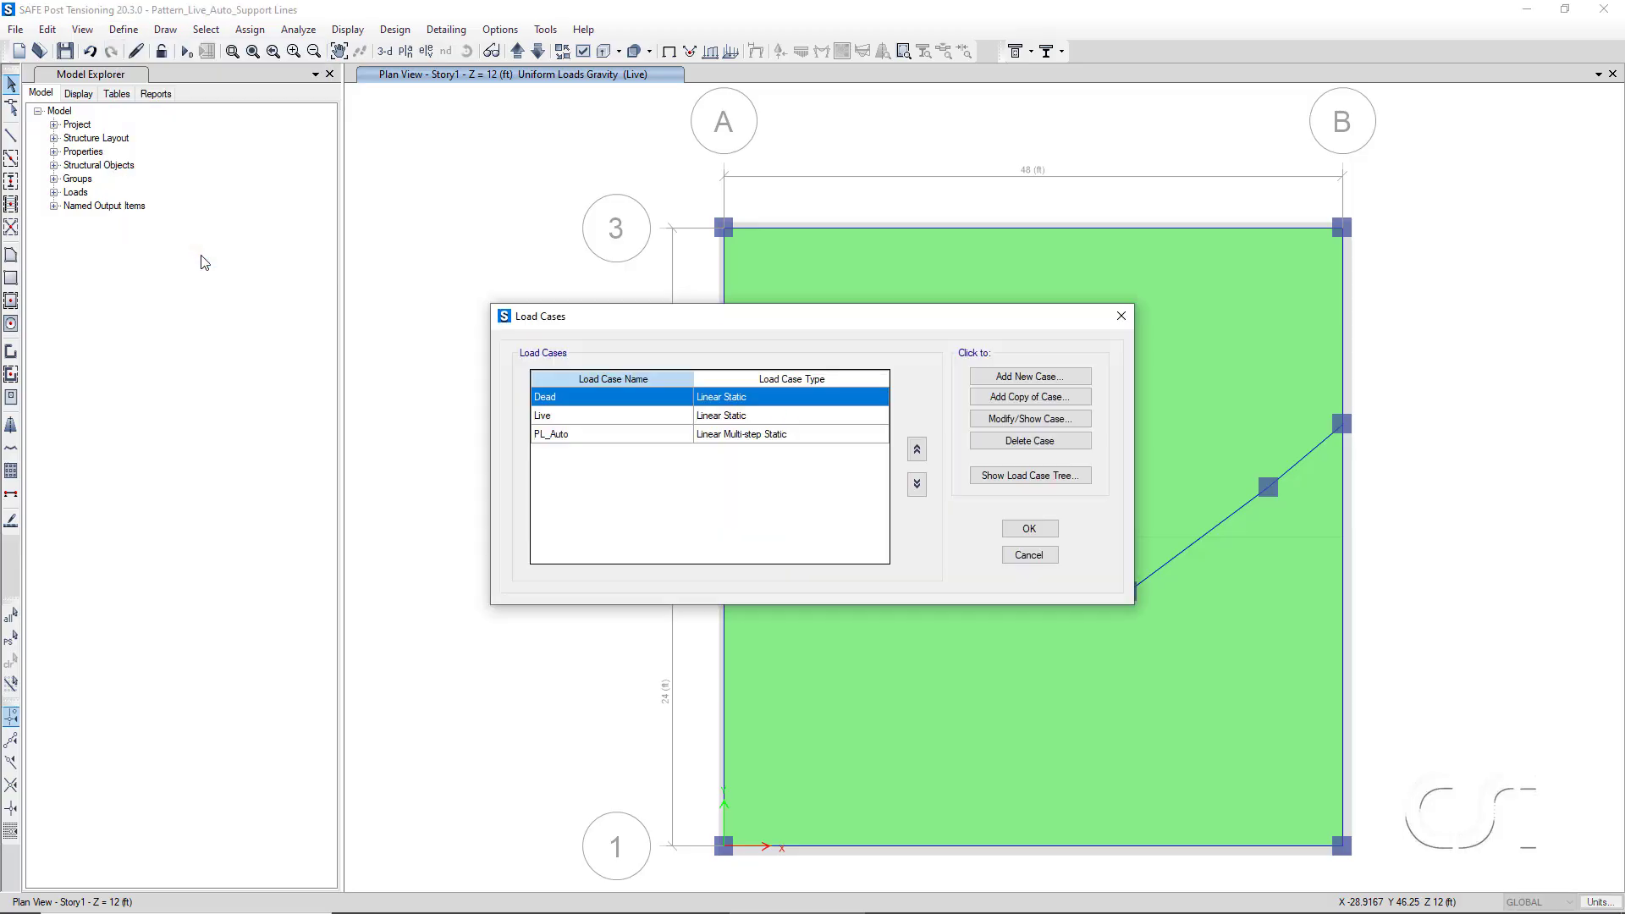
{"action": "left_click", "coordinate": [550, 439]}
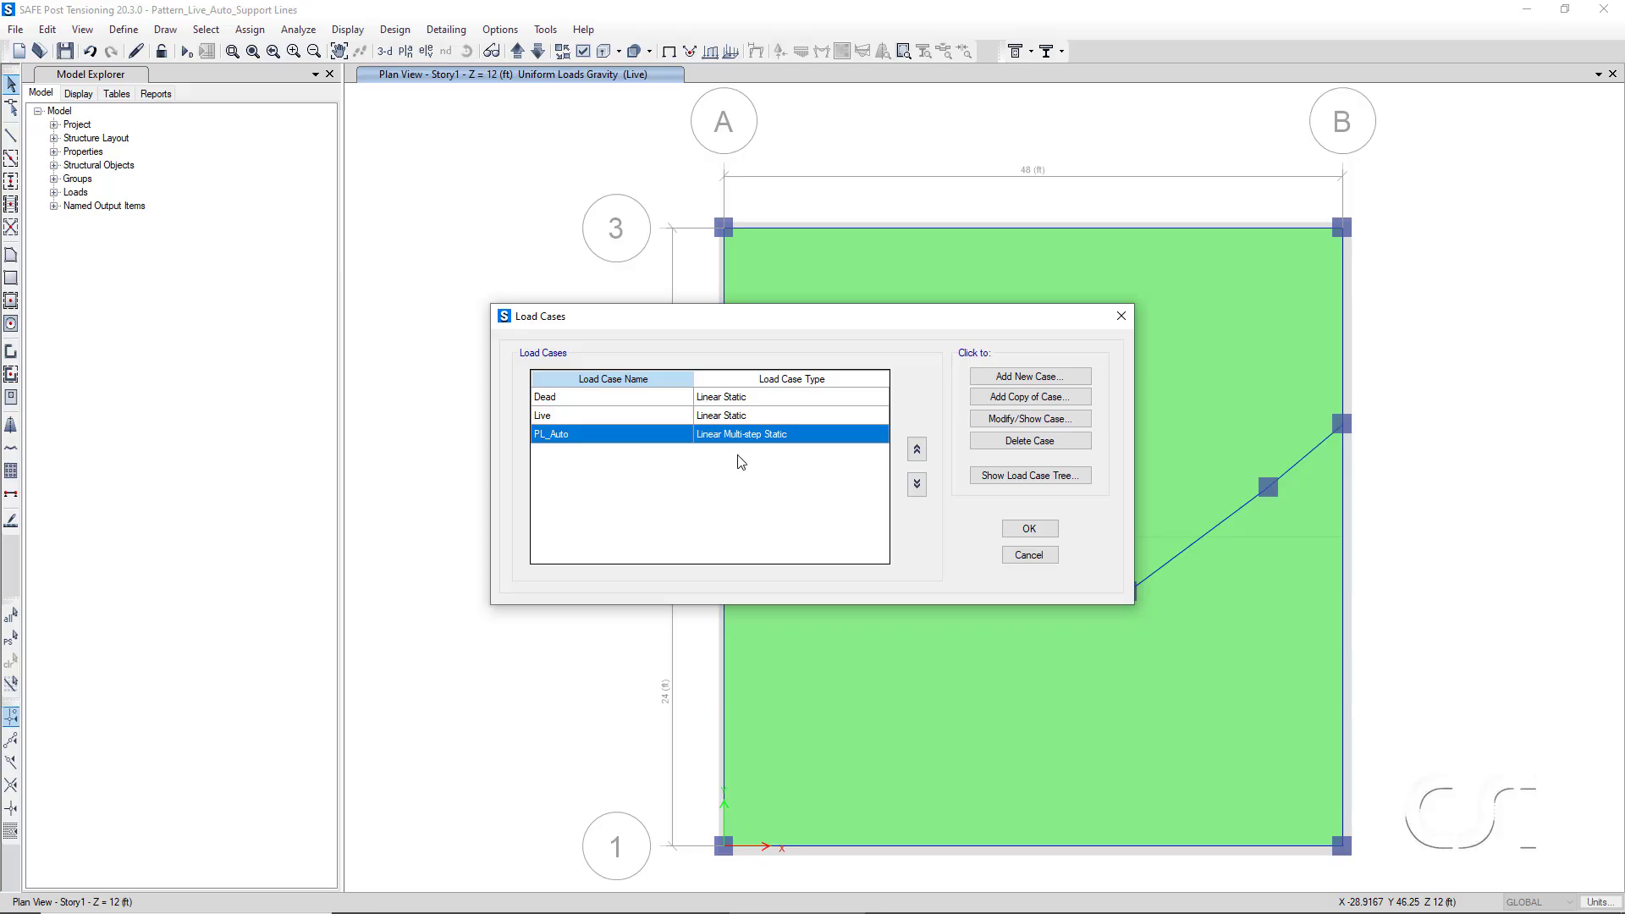
{"action": "left_click", "coordinate": [1024, 530]}
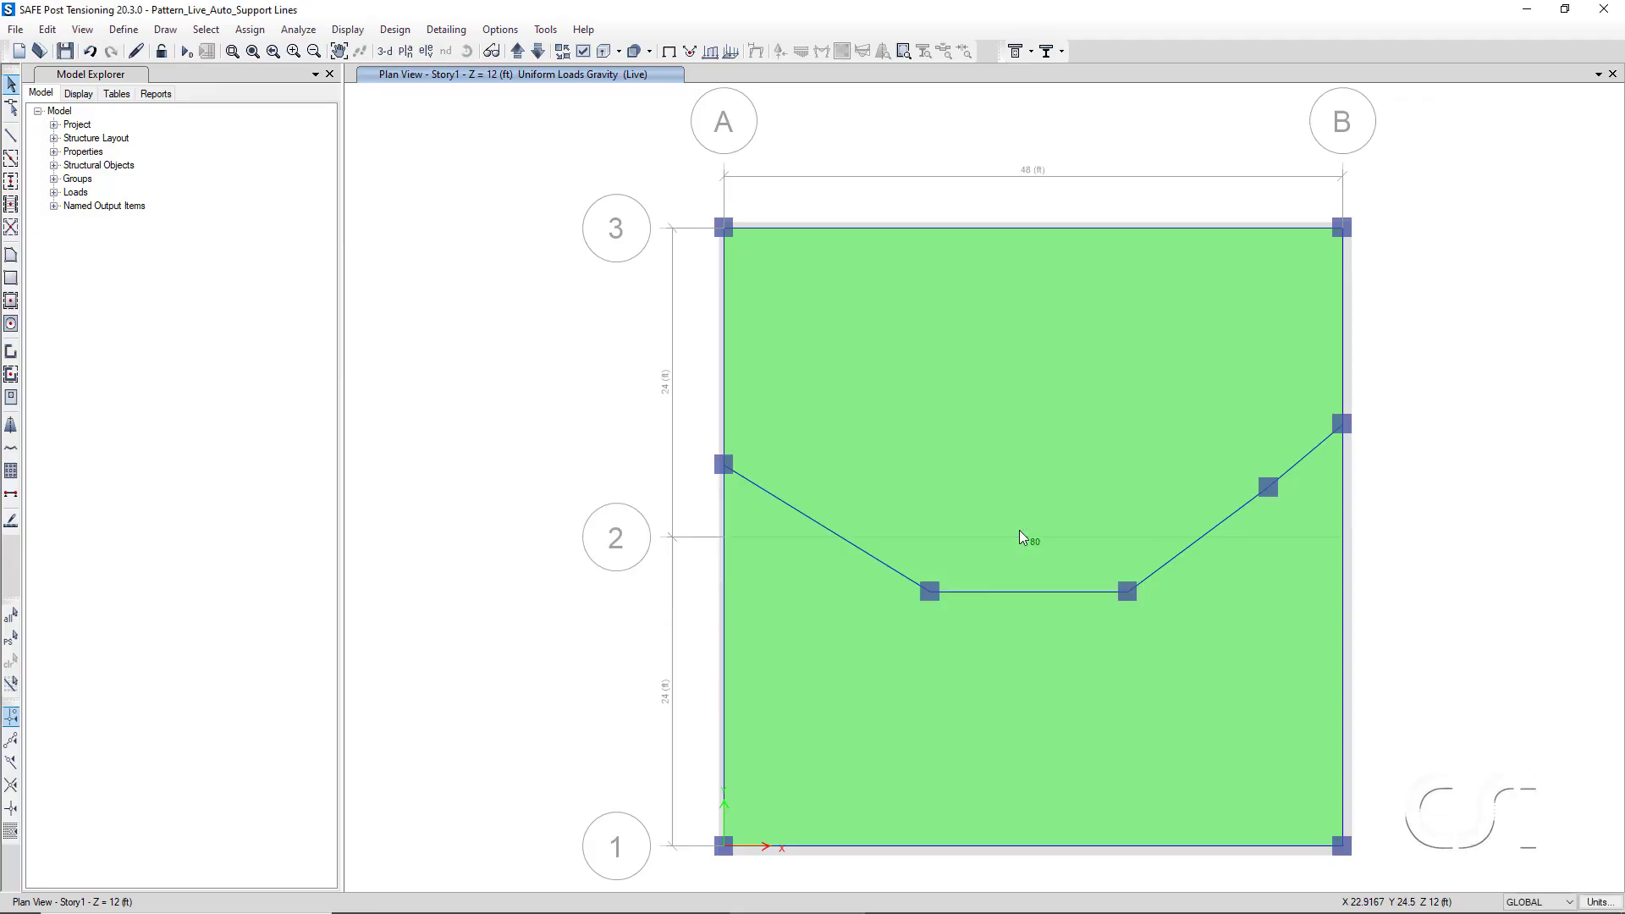
Run the analysis and display the slab's deformed shape with contours for load case PL_Auto at step number 1.
{"action": "left_click", "coordinate": [186, 52]}
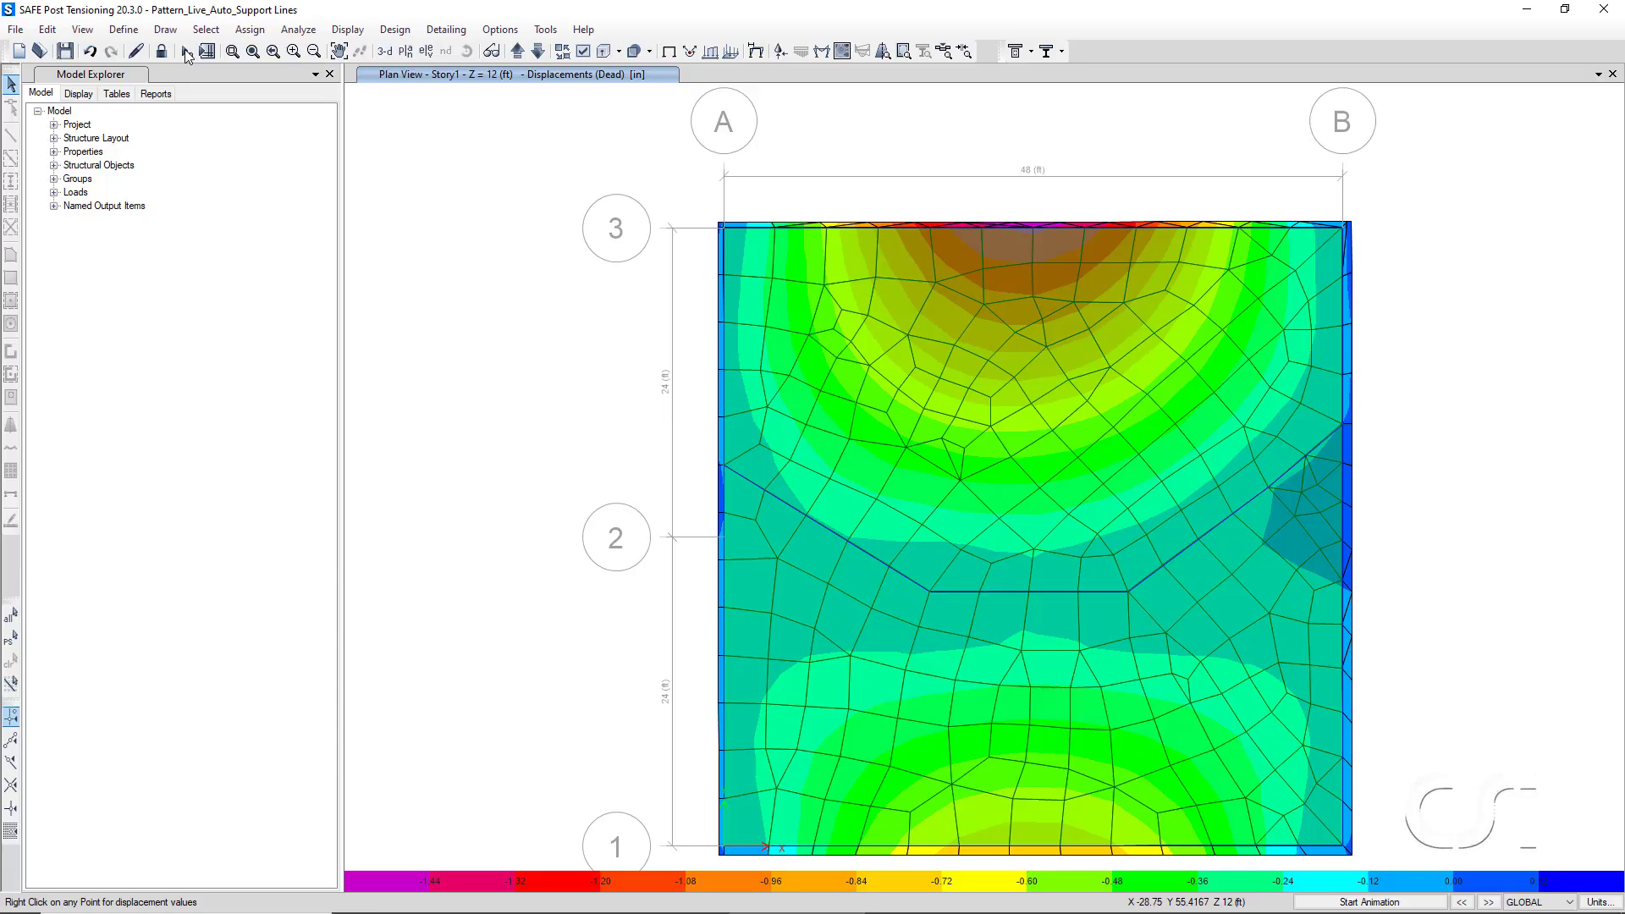
{"action": "left_click", "coordinate": [364, 31]}
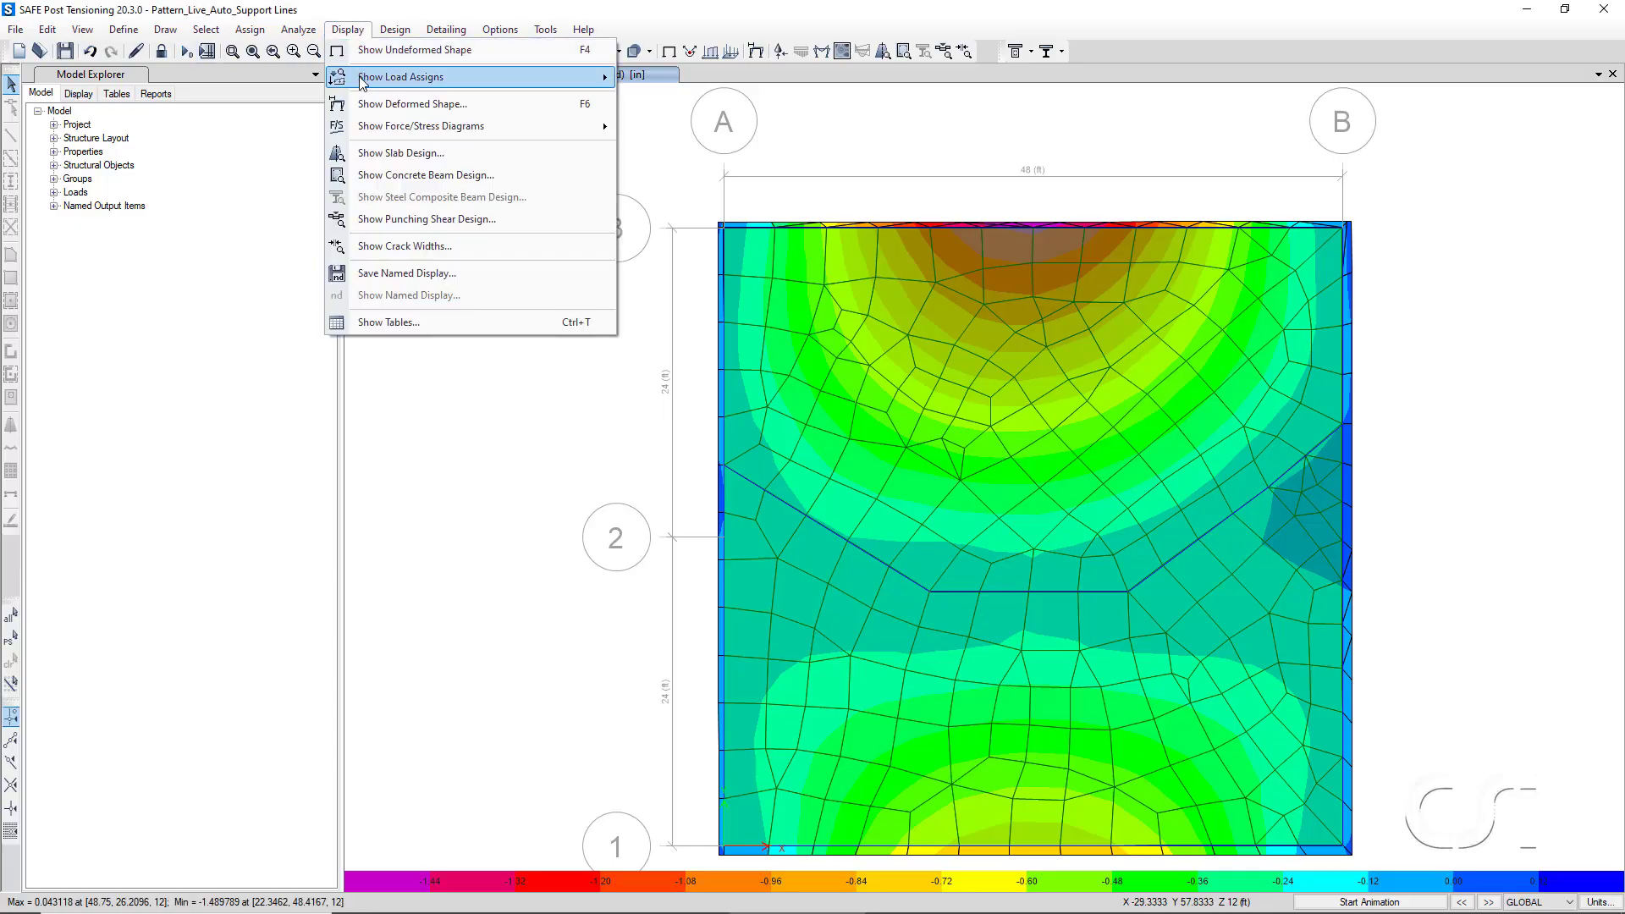
{"action": "left_click", "coordinate": [415, 105]}
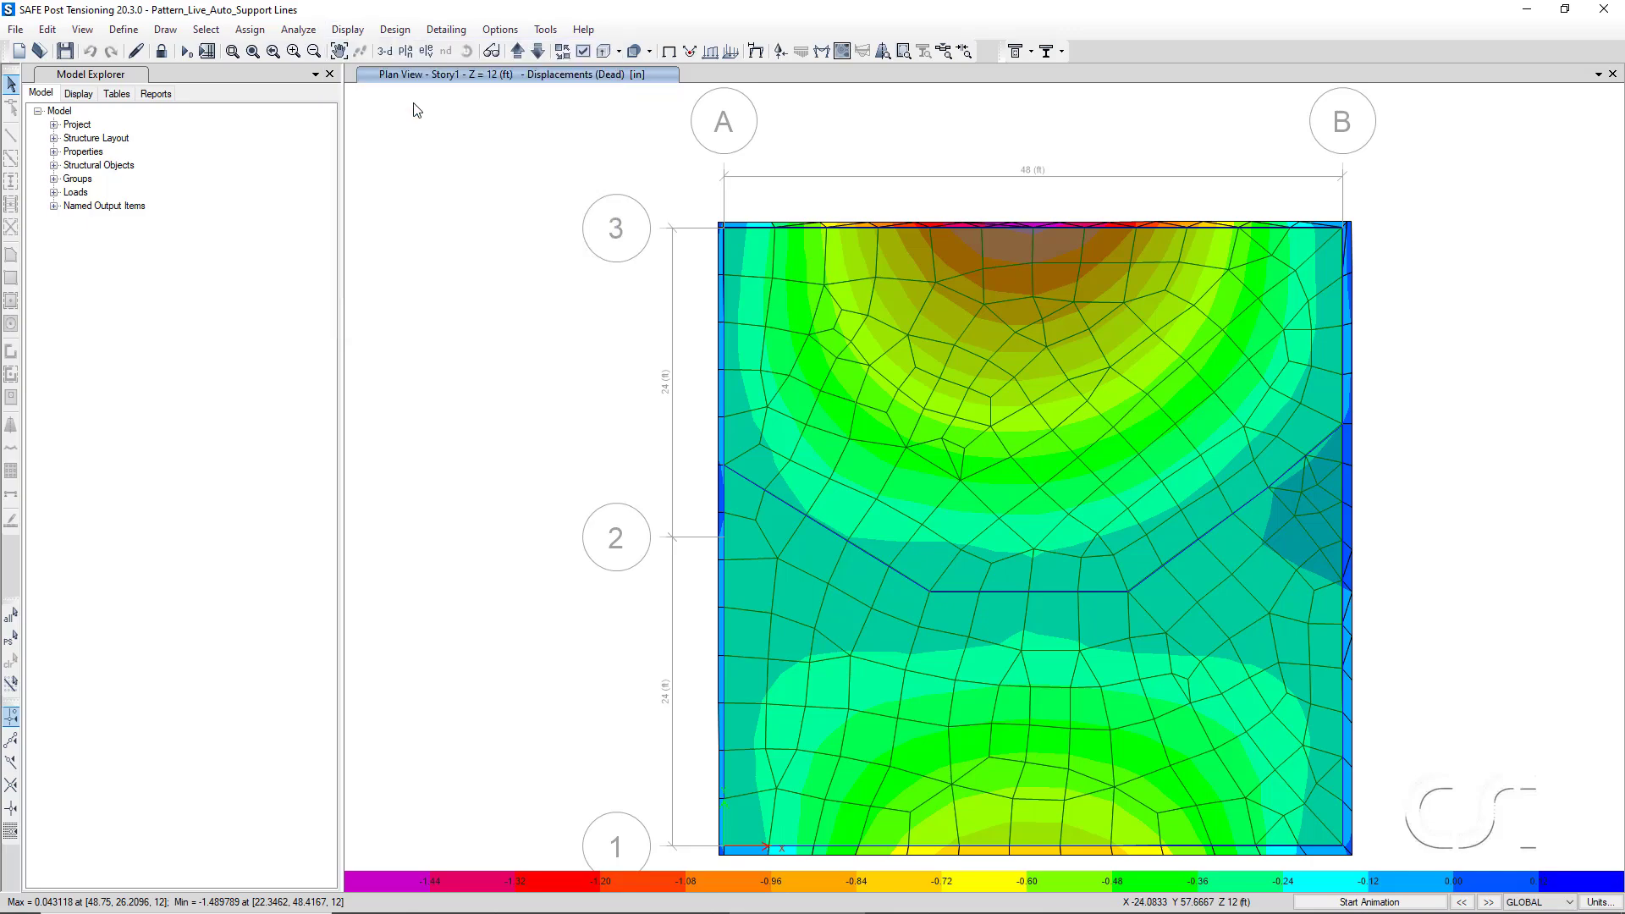
{"action": "left_click", "coordinate": [687, 279]}
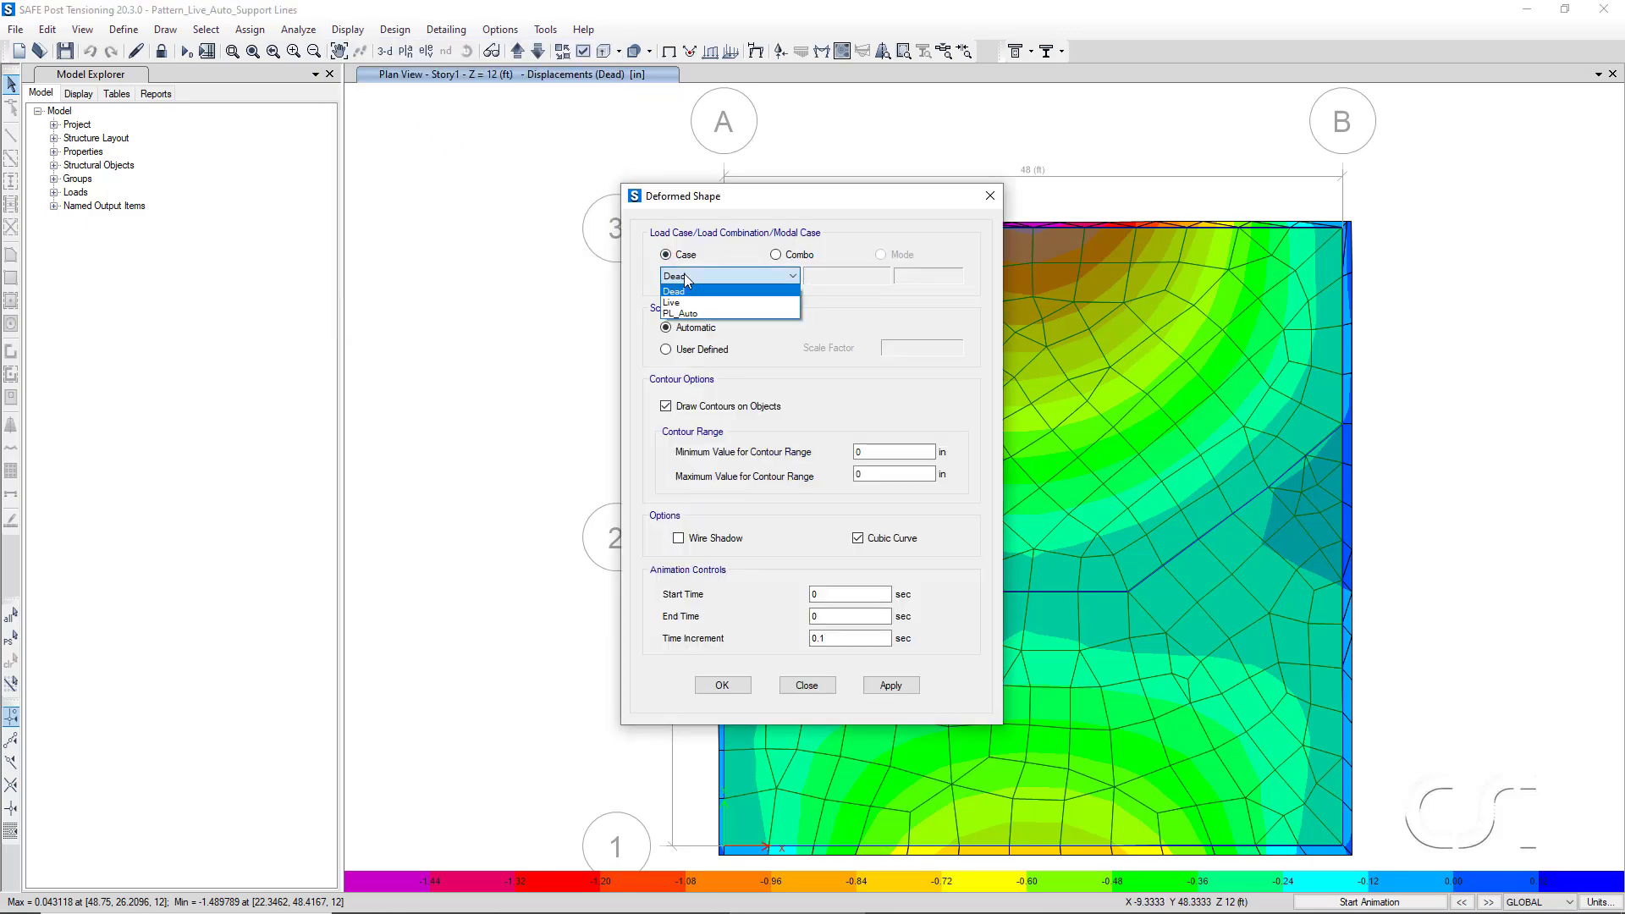
{"action": "left_click", "coordinate": [703, 313]}
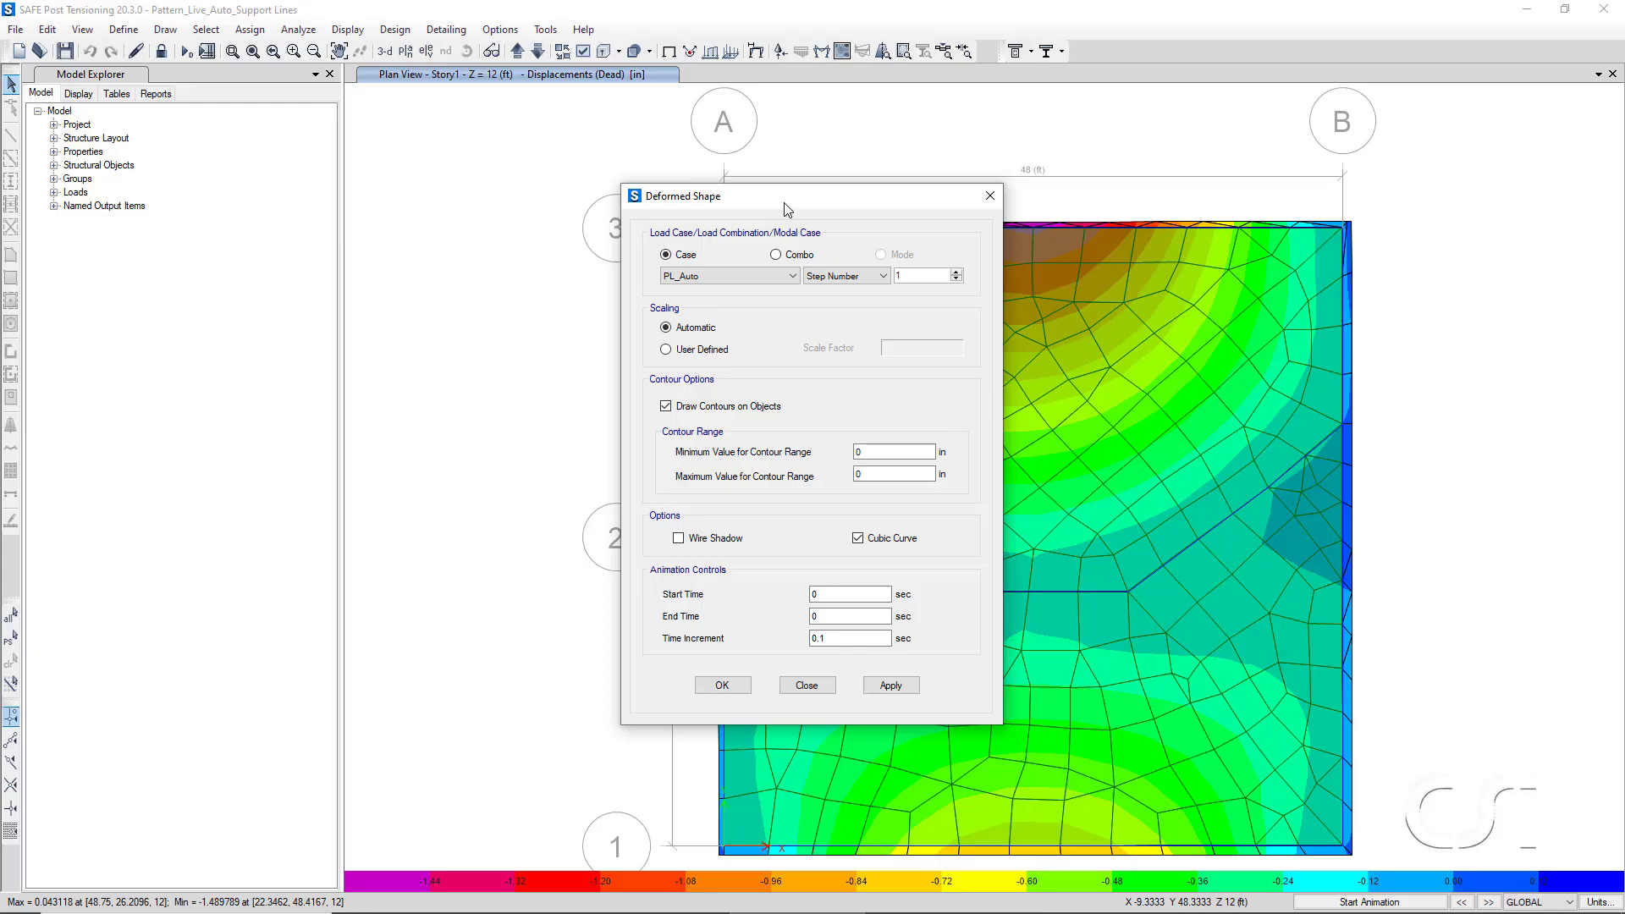
{"action": "left_click_drag", "start_coordinate": [784, 201], "coordinate": [414, 161]}
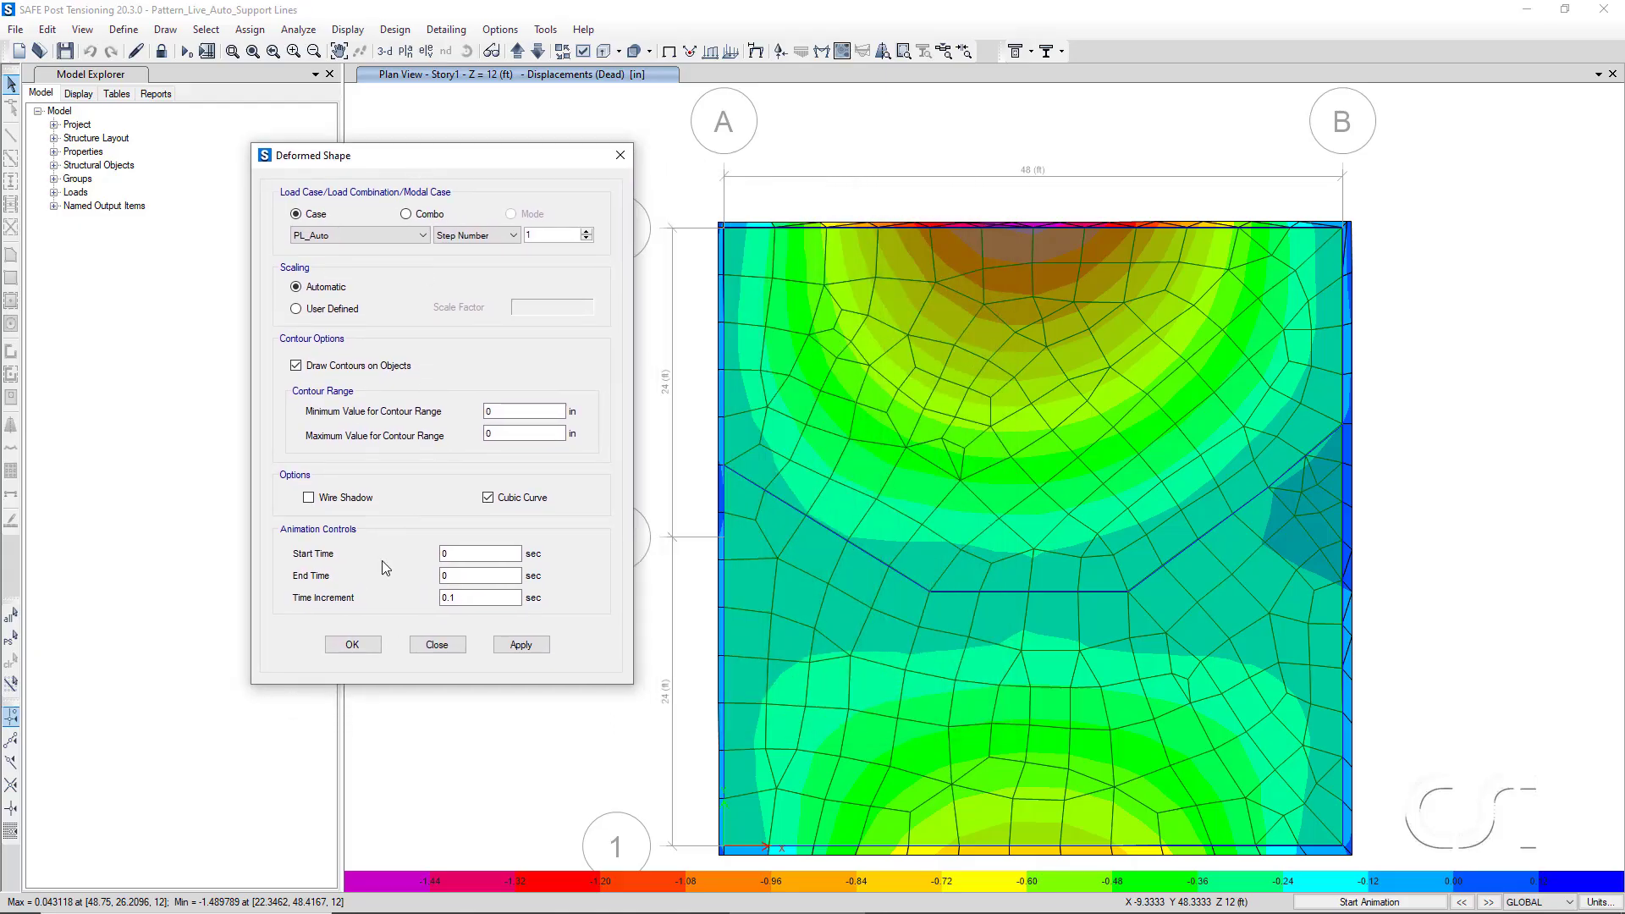
{"action": "left_click", "coordinate": [352, 647]}
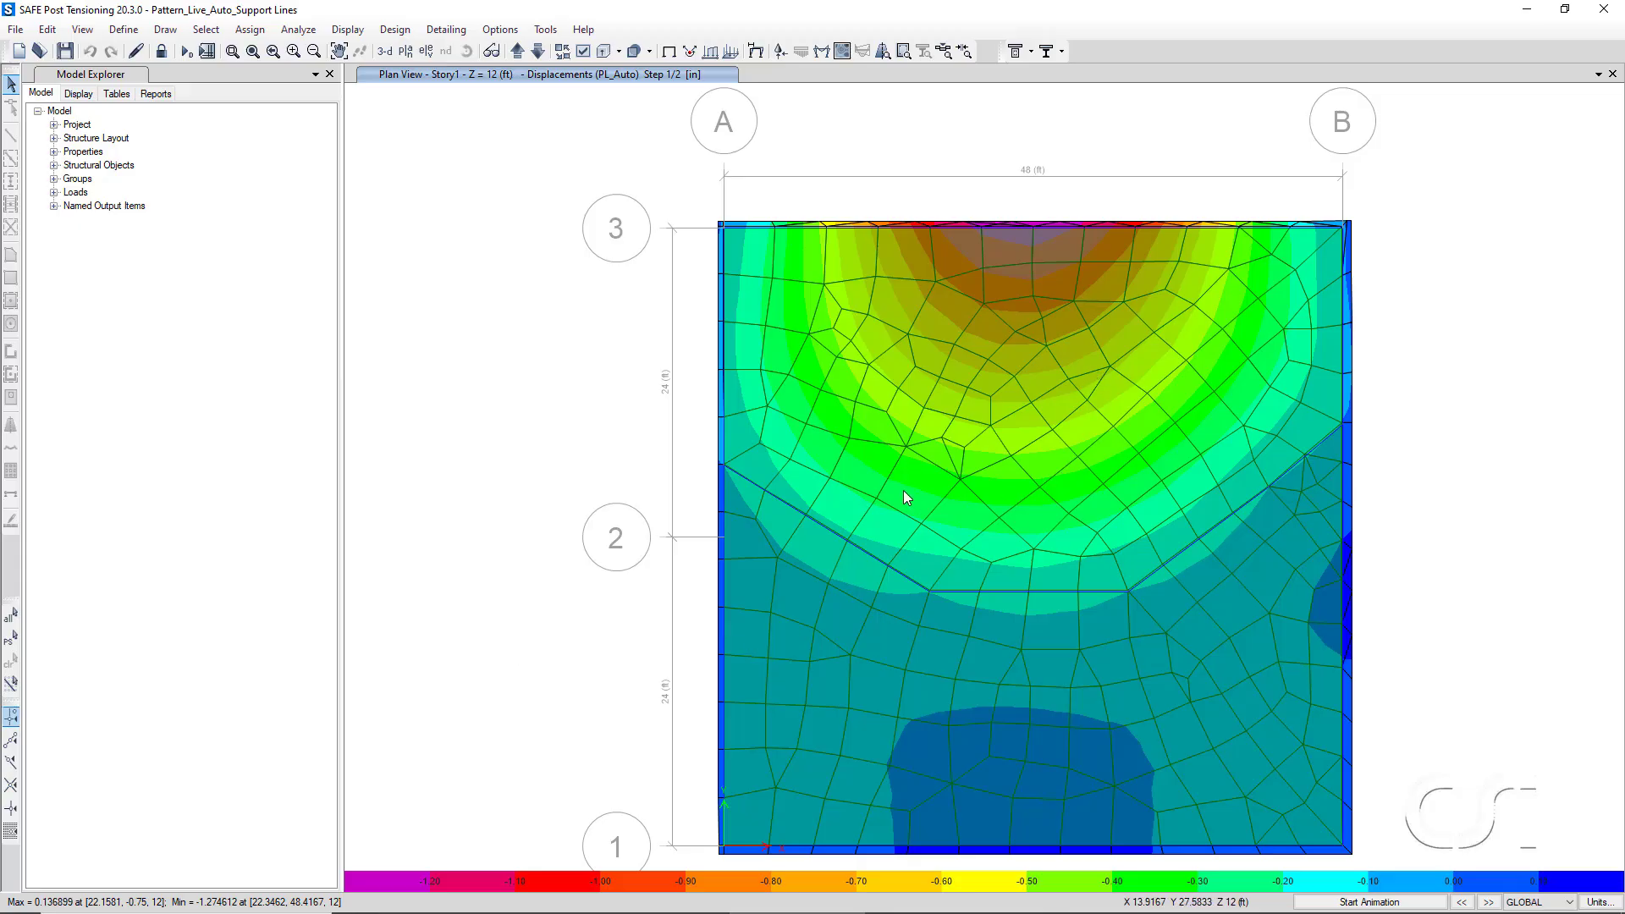
Compare the slab displacement contours of PL_Auto by switching back and forth between its two load pattern steps.
{"action": "left_click", "coordinate": [1487, 902]}
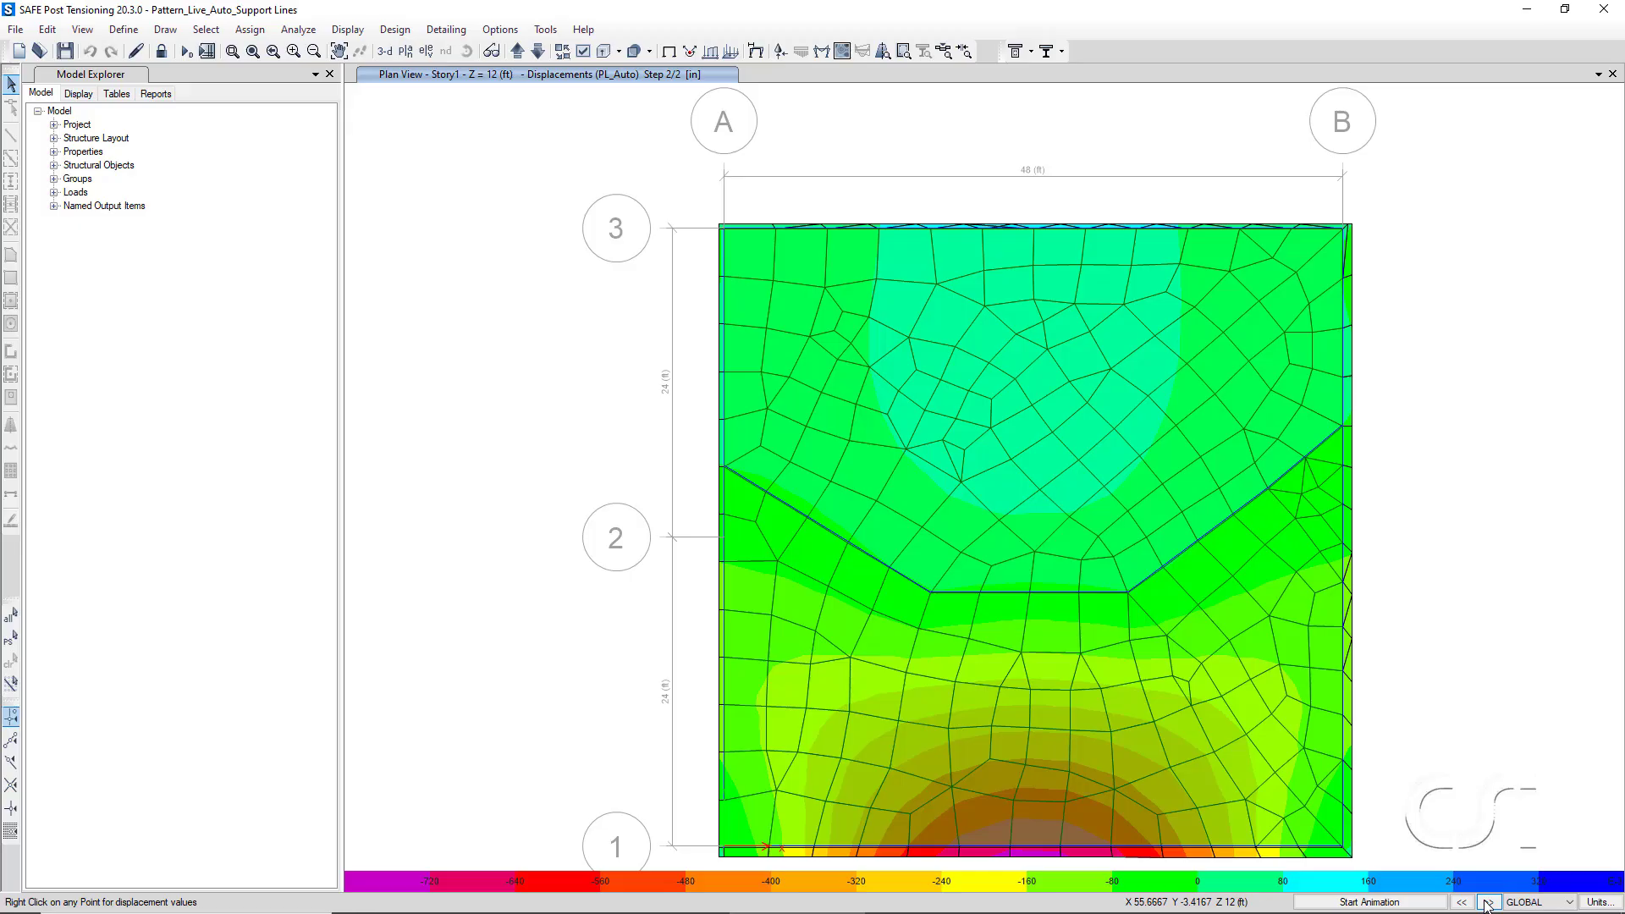
{"action": "left_click", "coordinate": [1487, 902]}
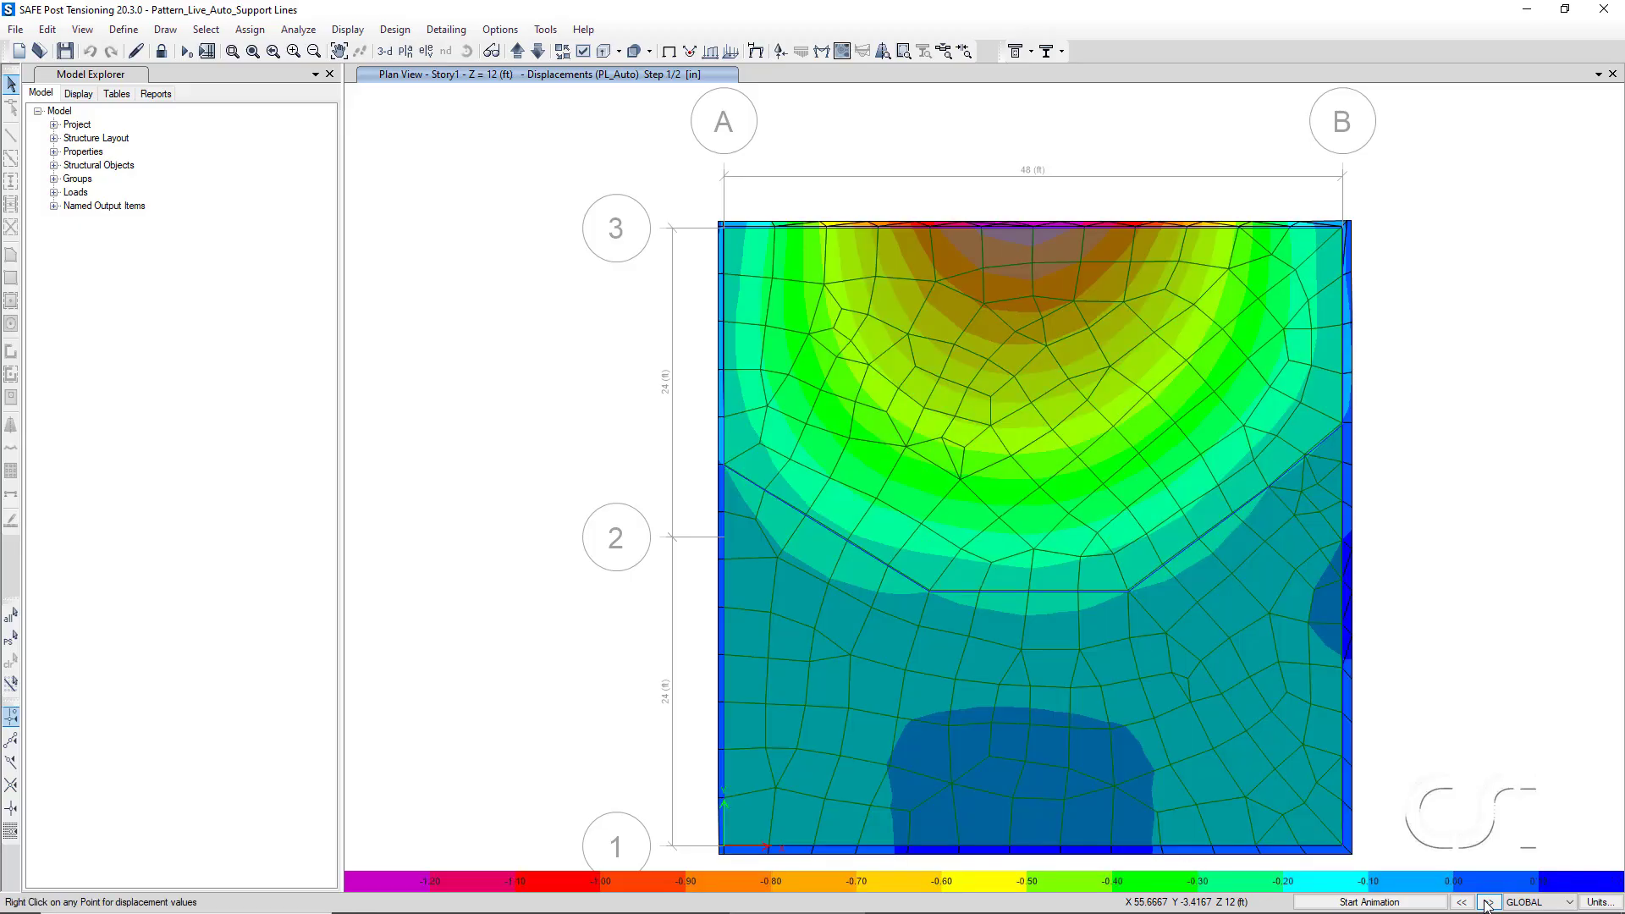
{"action": "left_click", "coordinate": [1487, 902]}
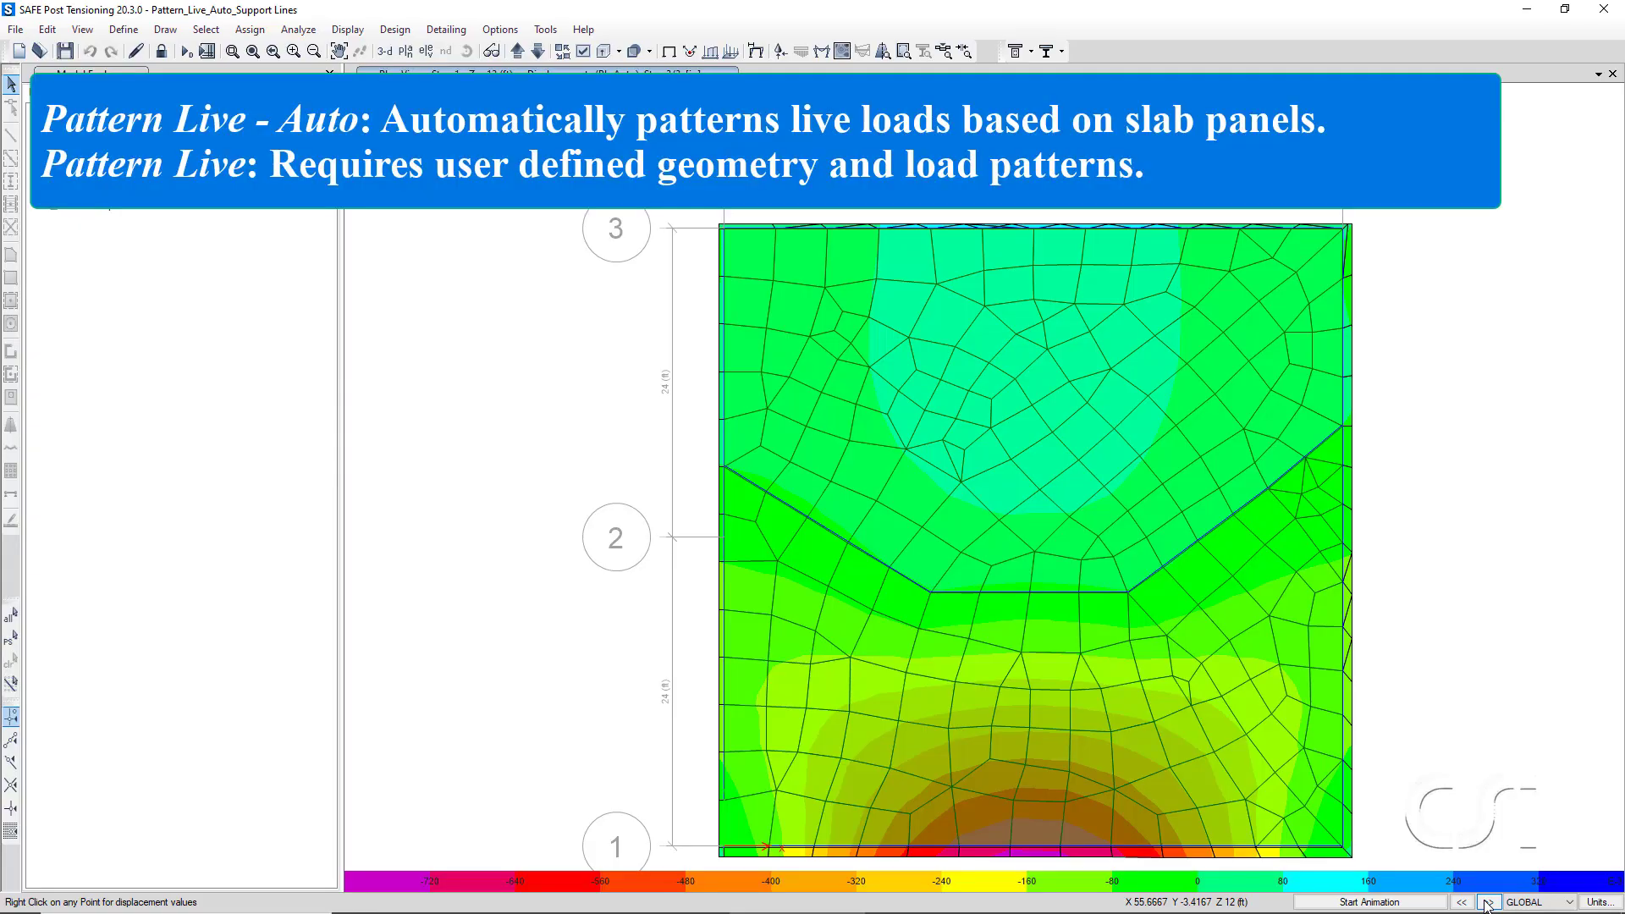
{"action": "left_click", "coordinate": [1486, 902]}
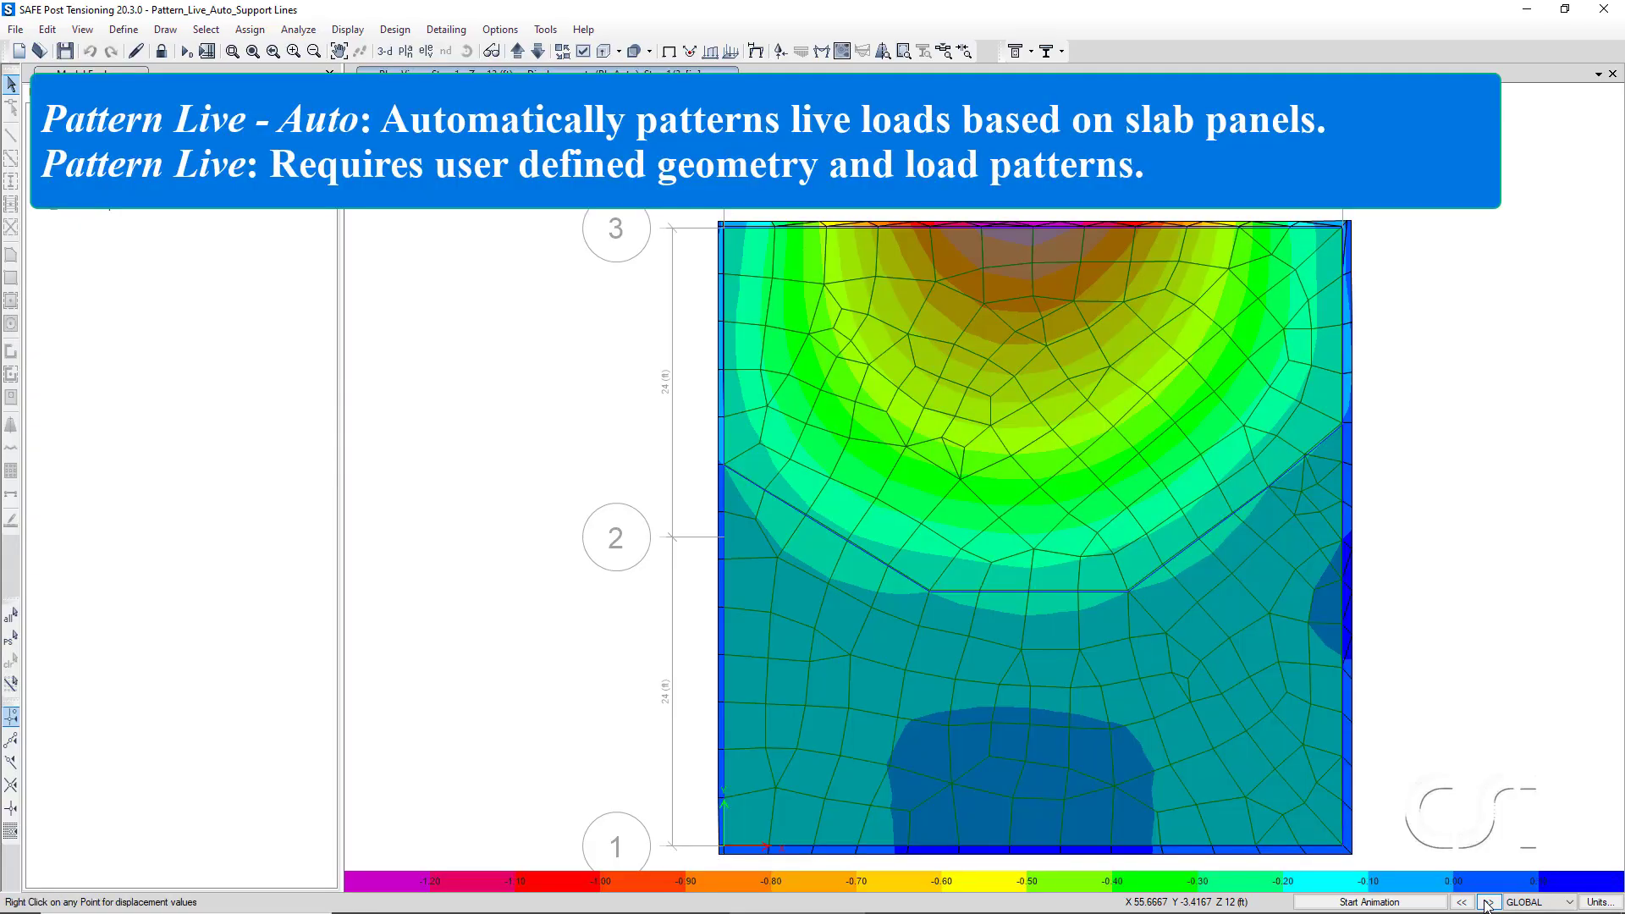
{"action": "left_click", "coordinate": [1487, 902]}
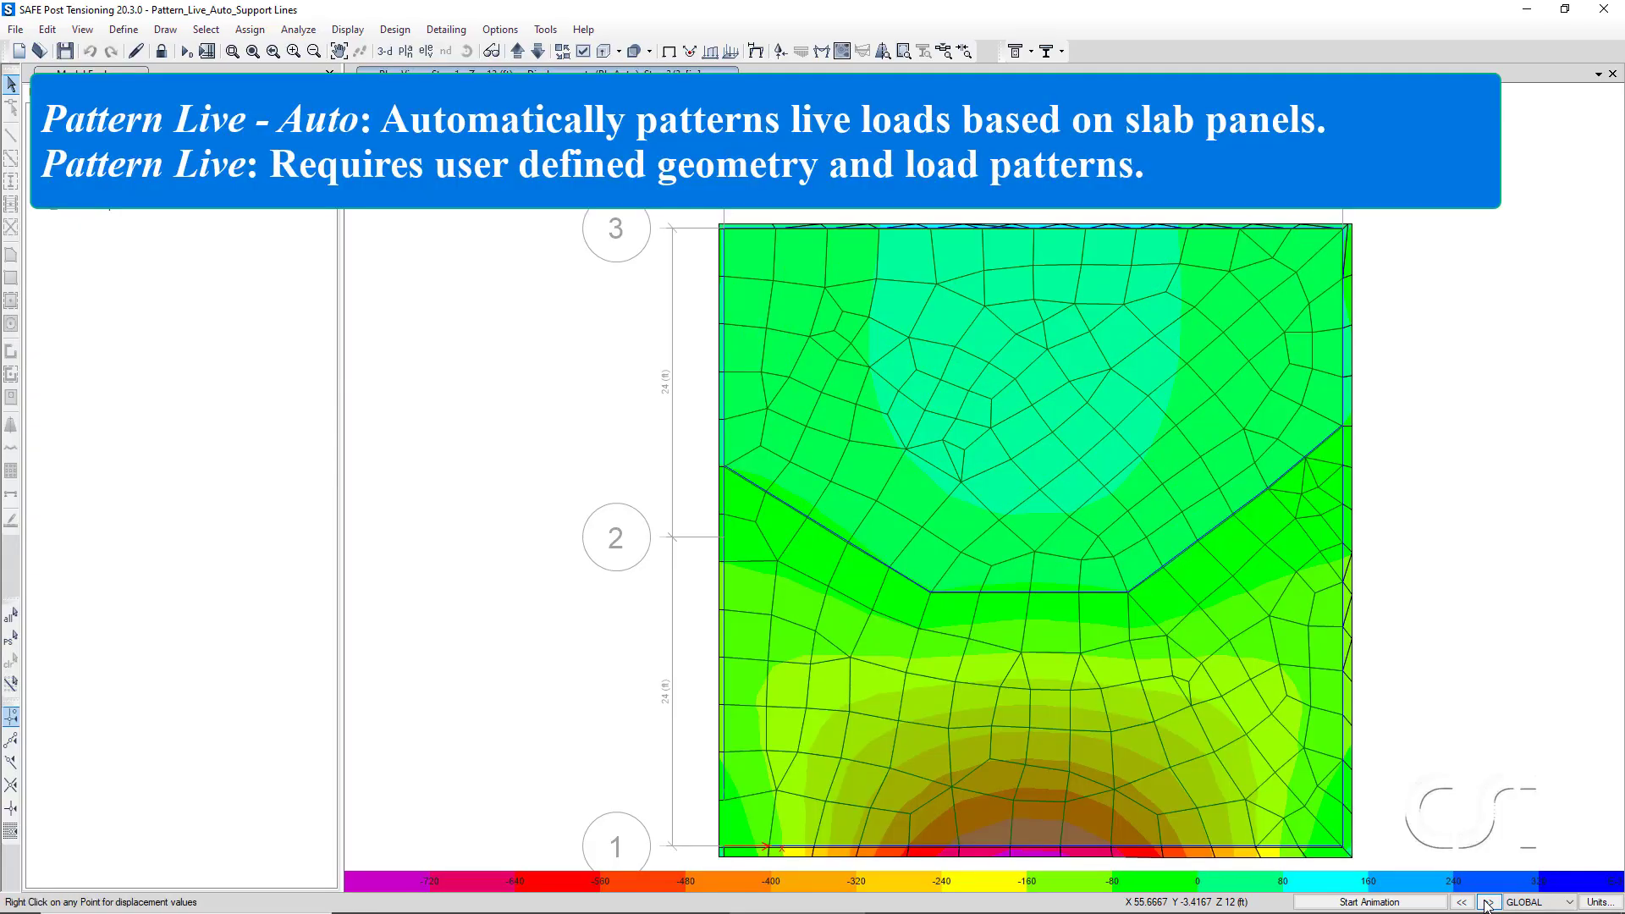